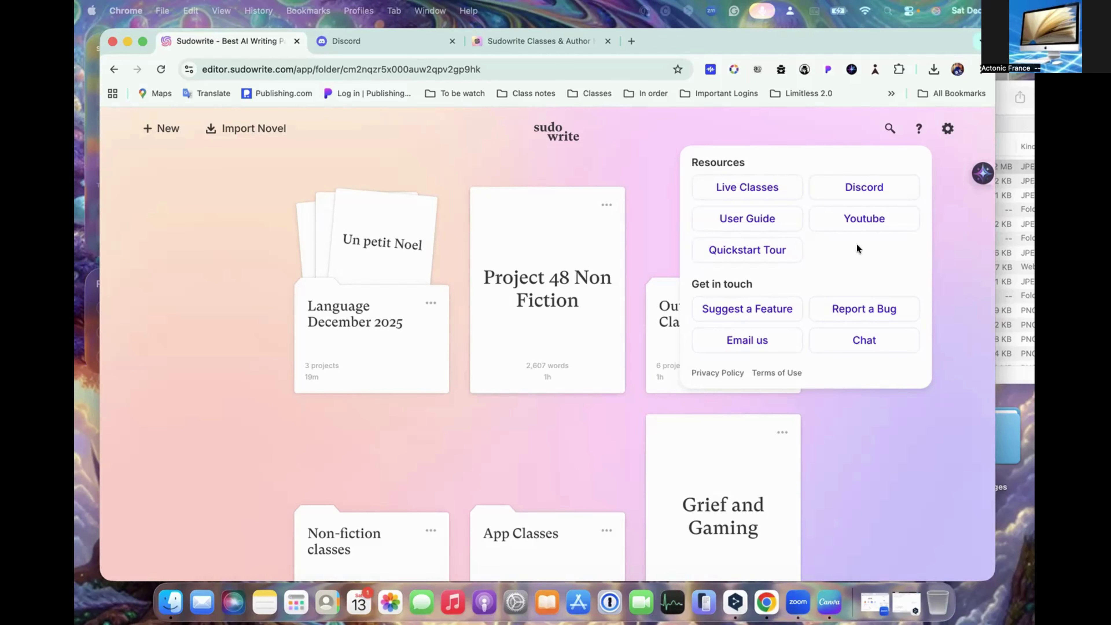
- Open Sudowrite's YouTube channel, switch to the signed-in account's own channel, and look over its featured videos
{"action": "left_click", "coordinate": [864, 219]}
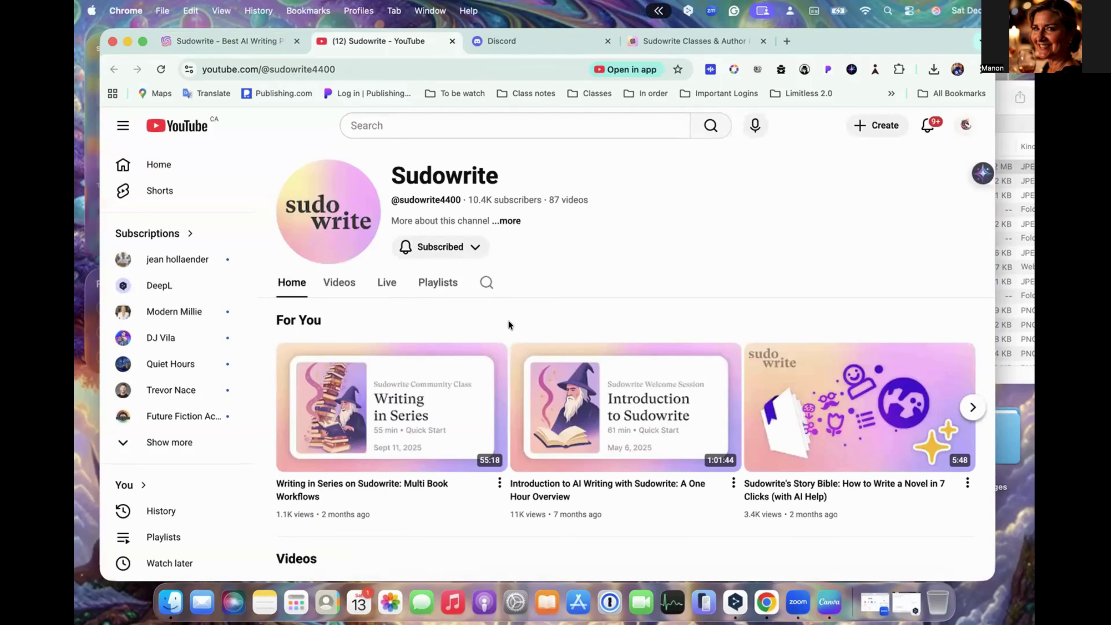
{"action": "left_click", "coordinate": [963, 127]}
{"action": "left_click", "coordinate": [827, 163]}
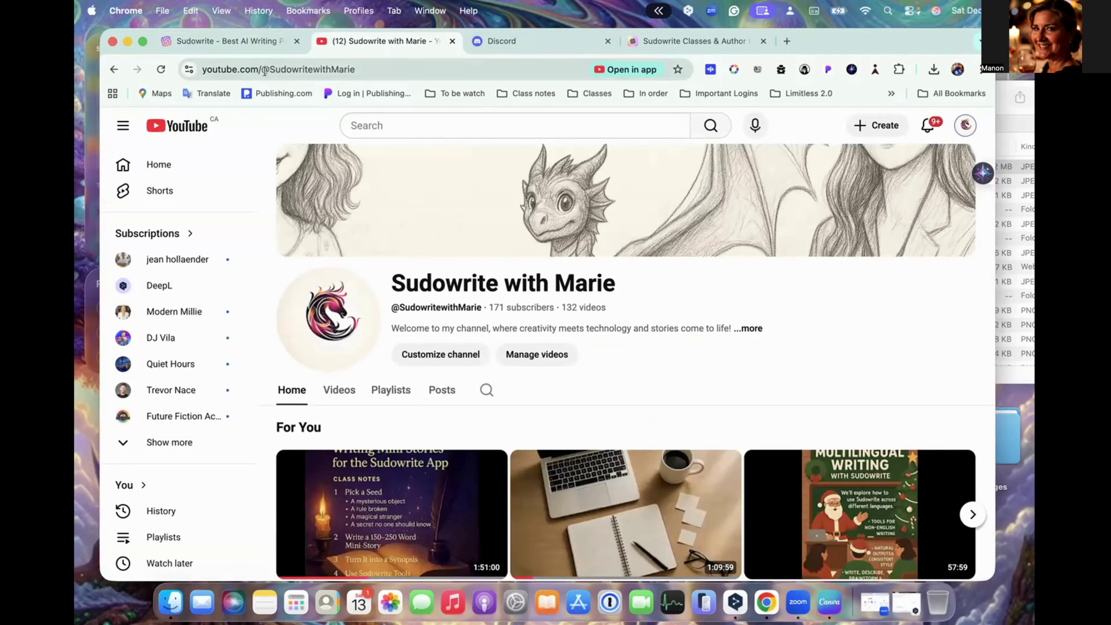
{"action": "left_click", "coordinate": [363, 71]}
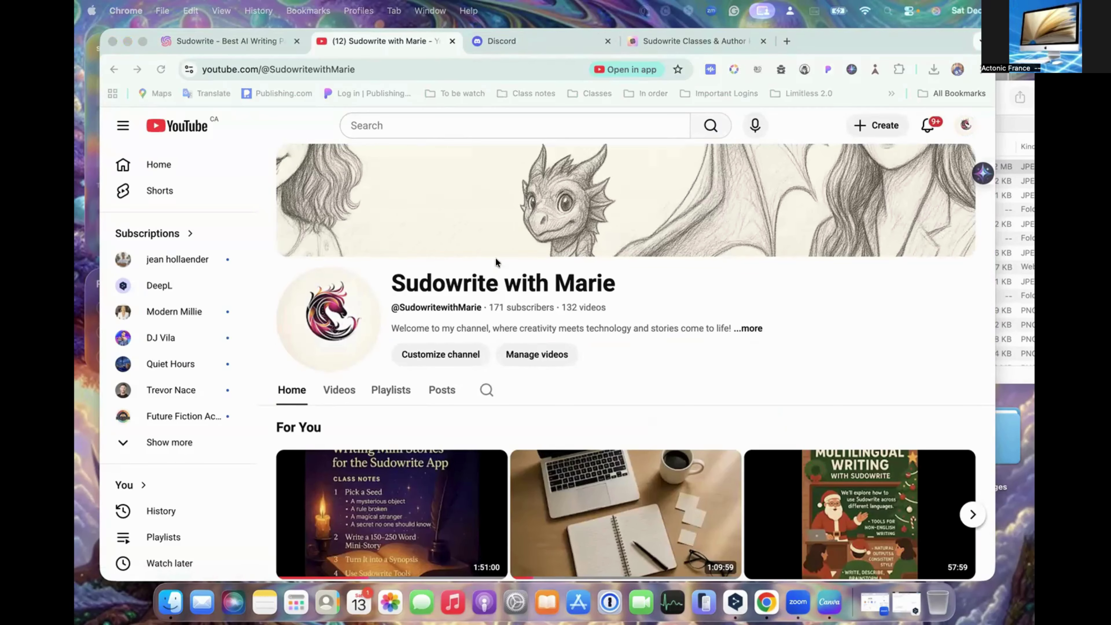
{"action": "scroll", "coordinate": [444, 315], "scroll_direction": "down", "scroll_amount": 5}
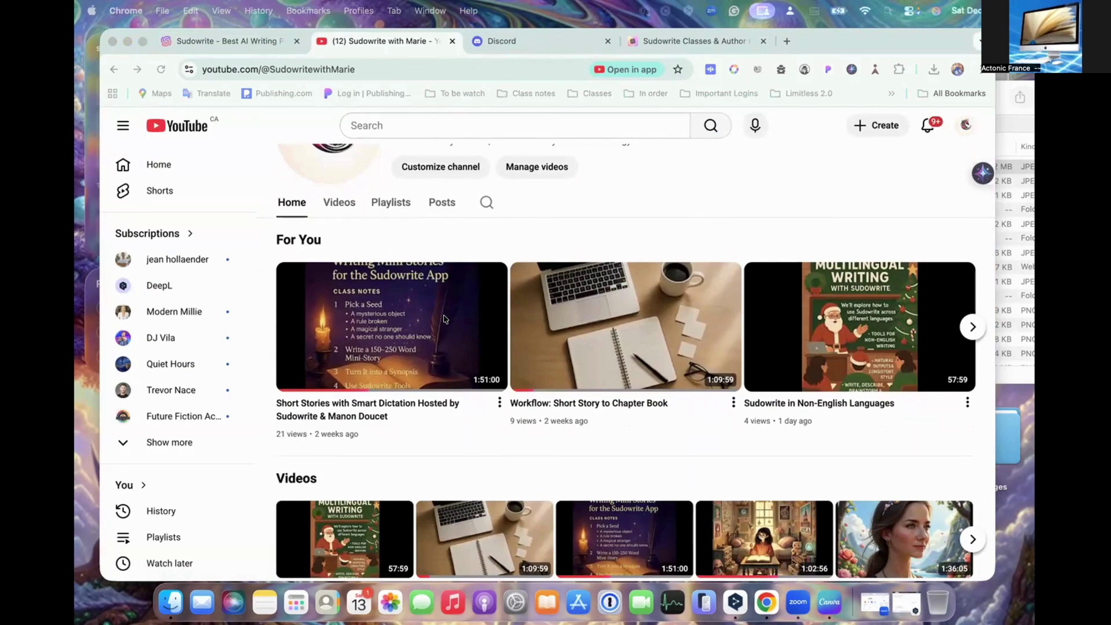
{"action": "scroll", "coordinate": [445, 319], "scroll_direction": "up", "scroll_amount": 5}
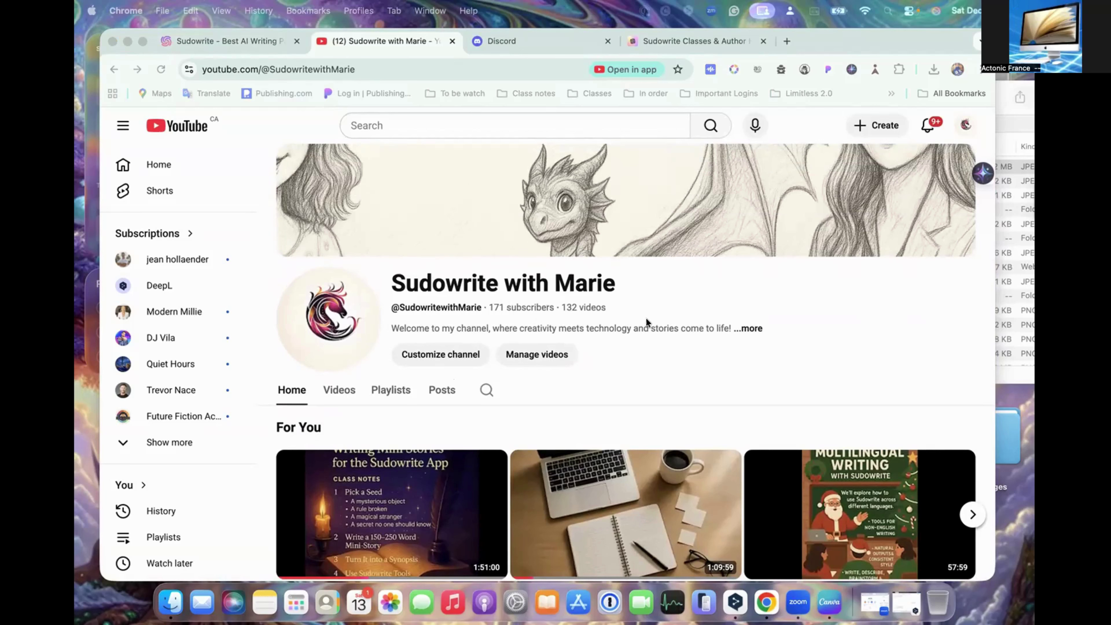
- Return to the Sudowrite project page and open the AI help chat from the help resources
{"action": "left_click", "coordinate": [257, 39]}
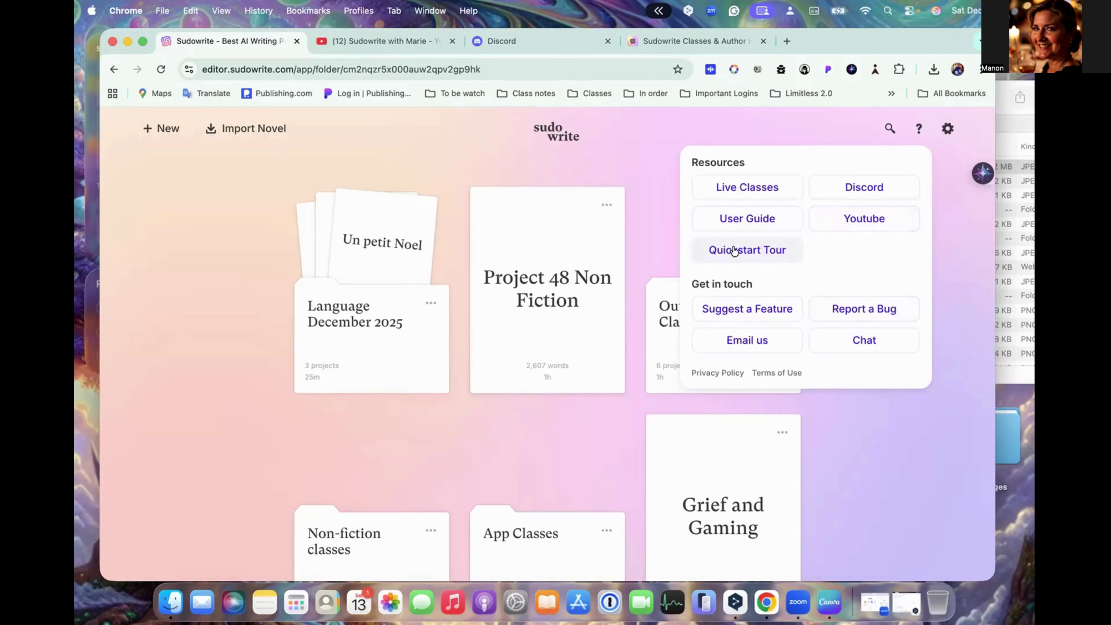
{"action": "scroll", "coordinate": [734, 250], "scroll_direction": "down", "scroll_amount": 2}
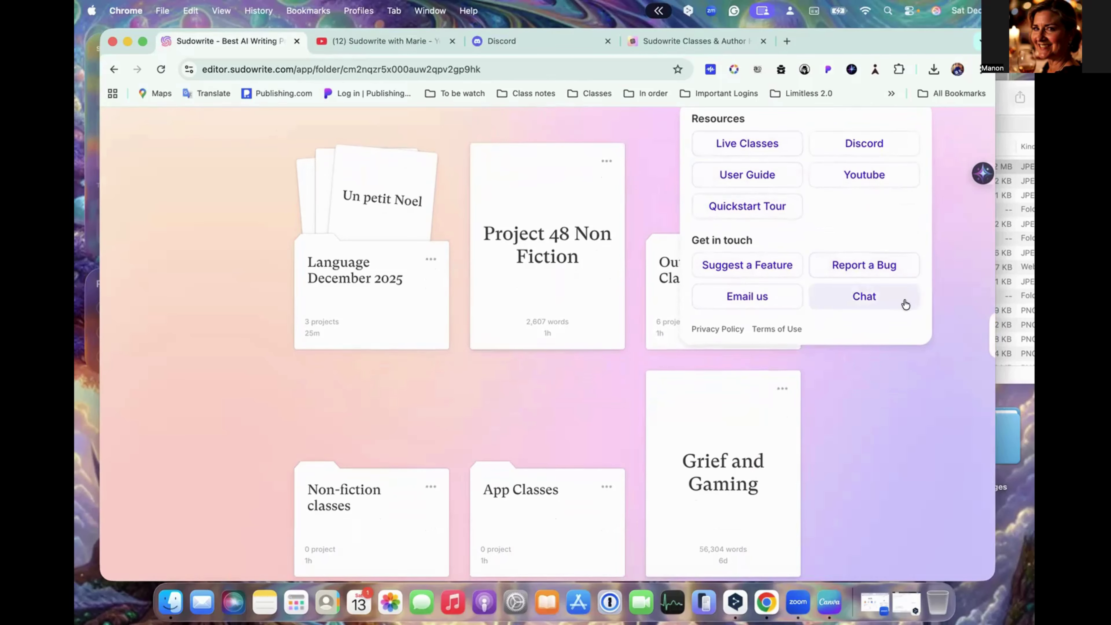
{"action": "left_click", "coordinate": [858, 301]}
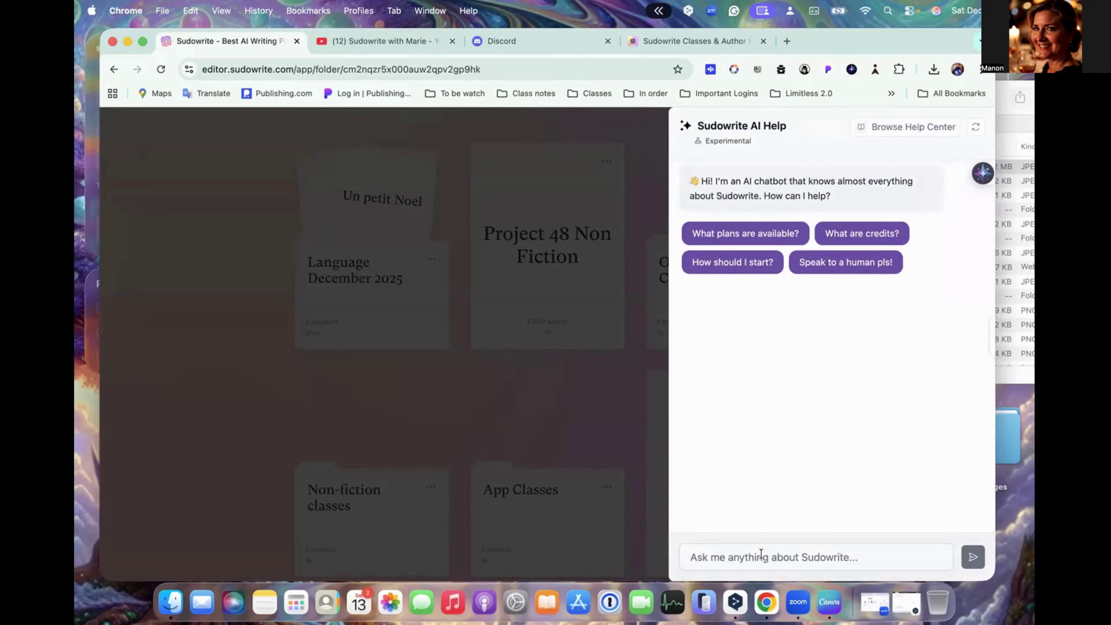
- Ask the help chatbot "Est ce que je peux ecrire en francais une histoire de noel?"
{"action": "type", "text": "Est ce q"}
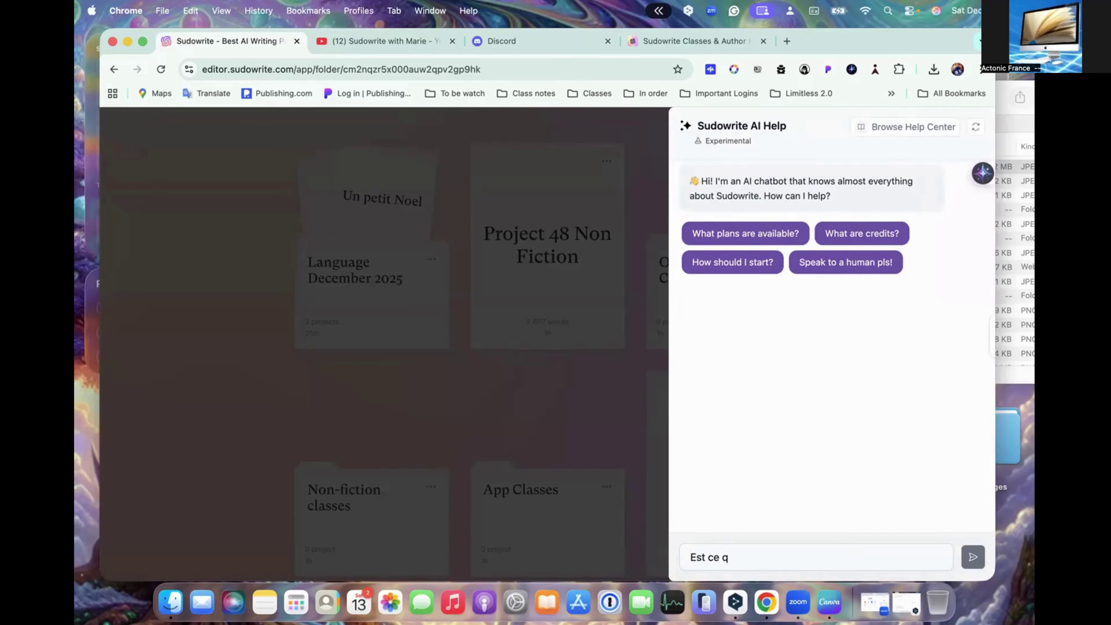
{"action": "type", "text": "ue je peux ecrire e"}
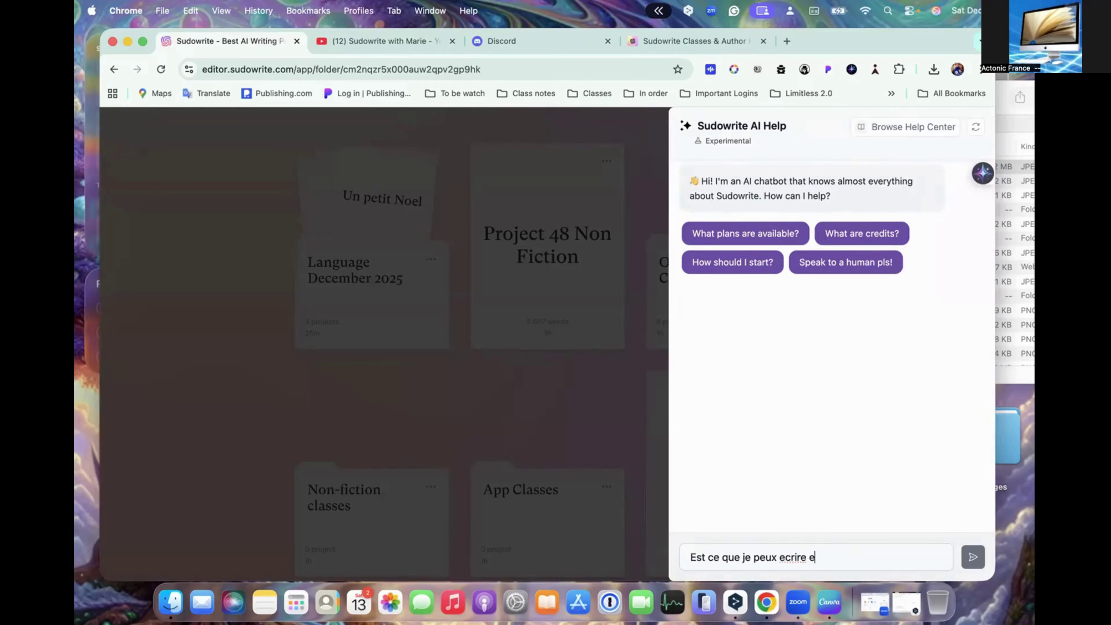
{"action": "type", "text": "n fancais une histo"}
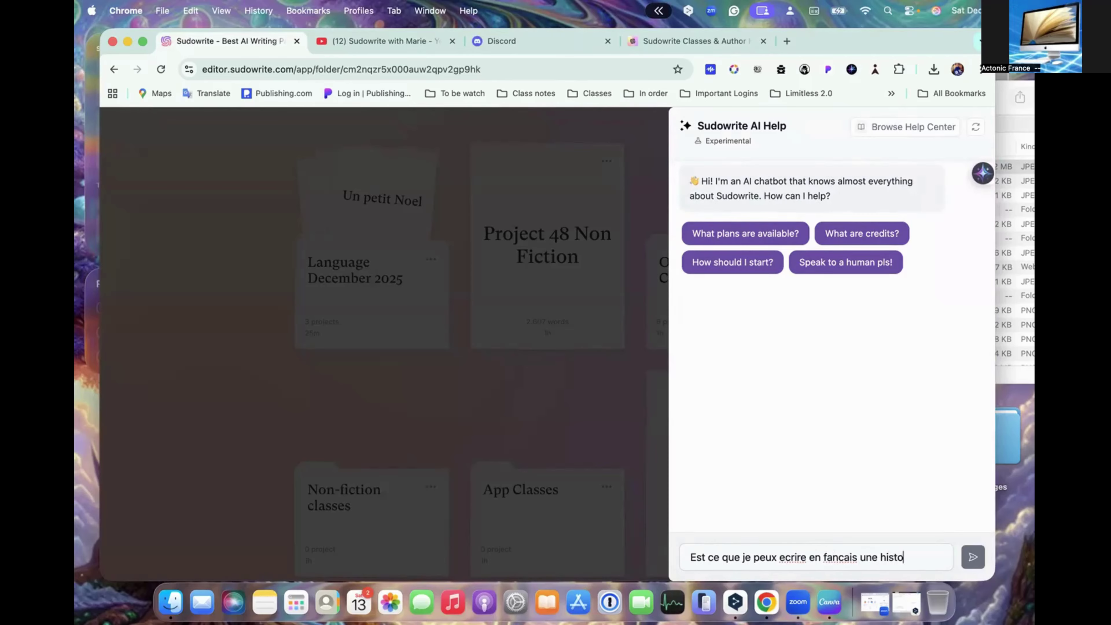
{"action": "type", "text": "ire de no"}
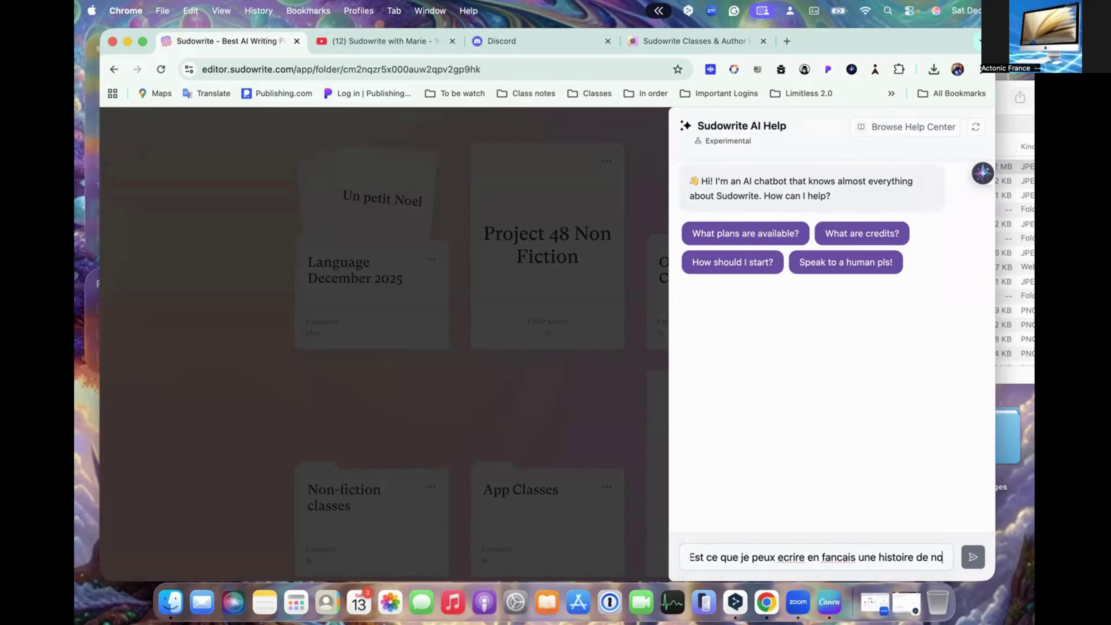
{"action": "type", "text": "e"}
{"action": "key", "text": "BackSpace"}
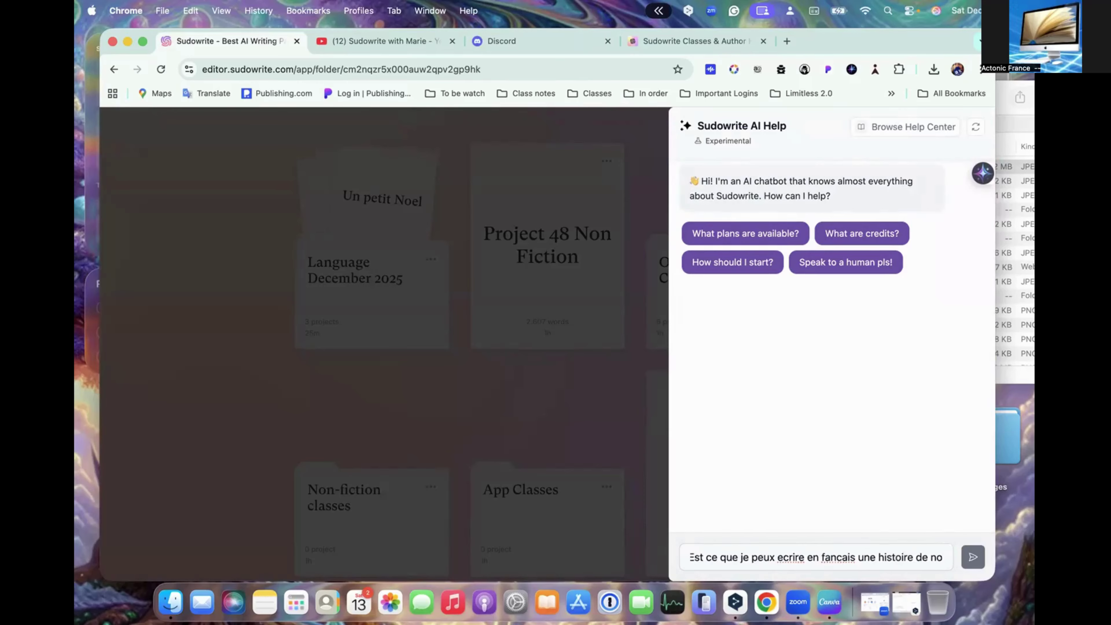
{"action": "type", "text": "el?"}
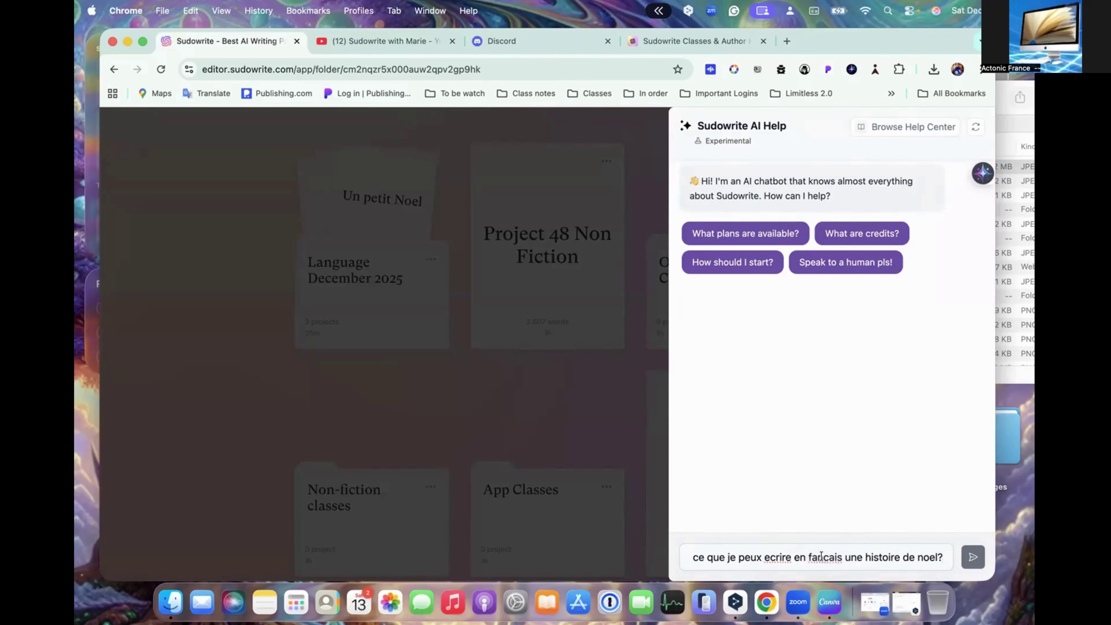
{"action": "left_click", "coordinate": [811, 557]}
{"action": "type", "text": "r"}
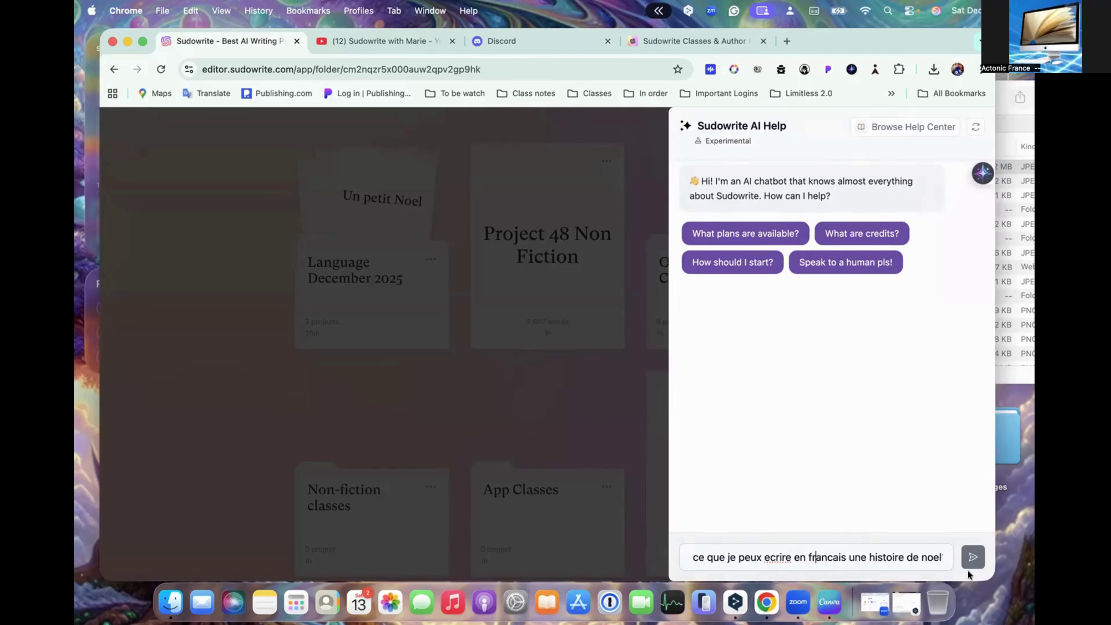
{"action": "left_click", "coordinate": [973, 557]}
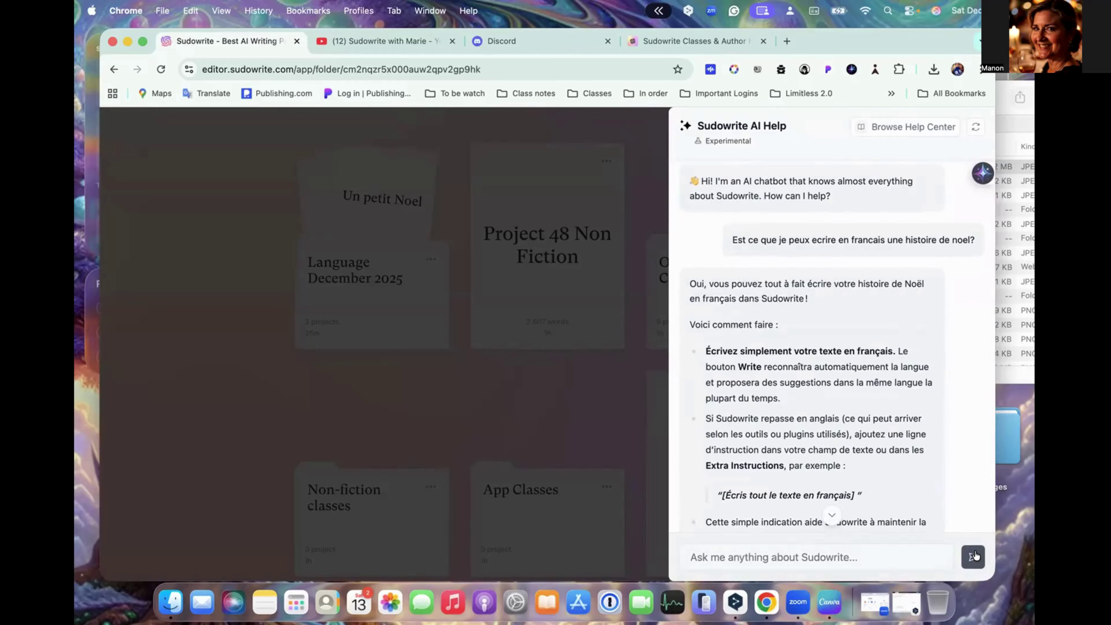
- Read the chatbot's full answer, highlight its example instruction "[Écris tout le texte en français]", and close the chat
{"action": "scroll", "coordinate": [814, 393], "scroll_direction": "down", "scroll_amount": 5}
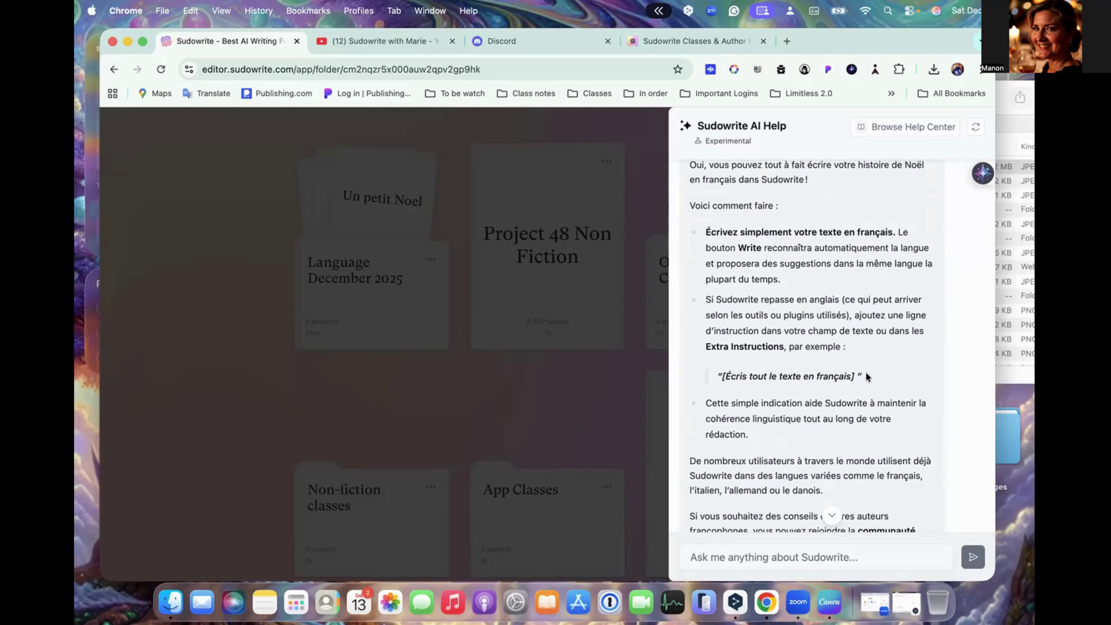
{"action": "left_click_drag", "start_coordinate": [857, 377], "coordinate": [718, 373]}
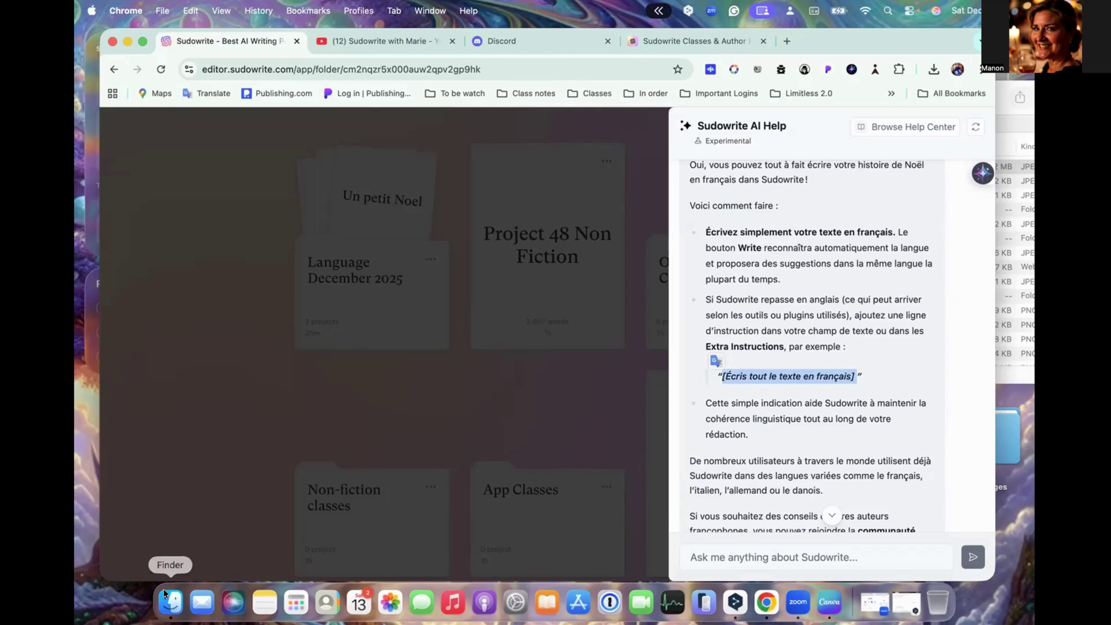
{"action": "left_click", "coordinate": [832, 517]}
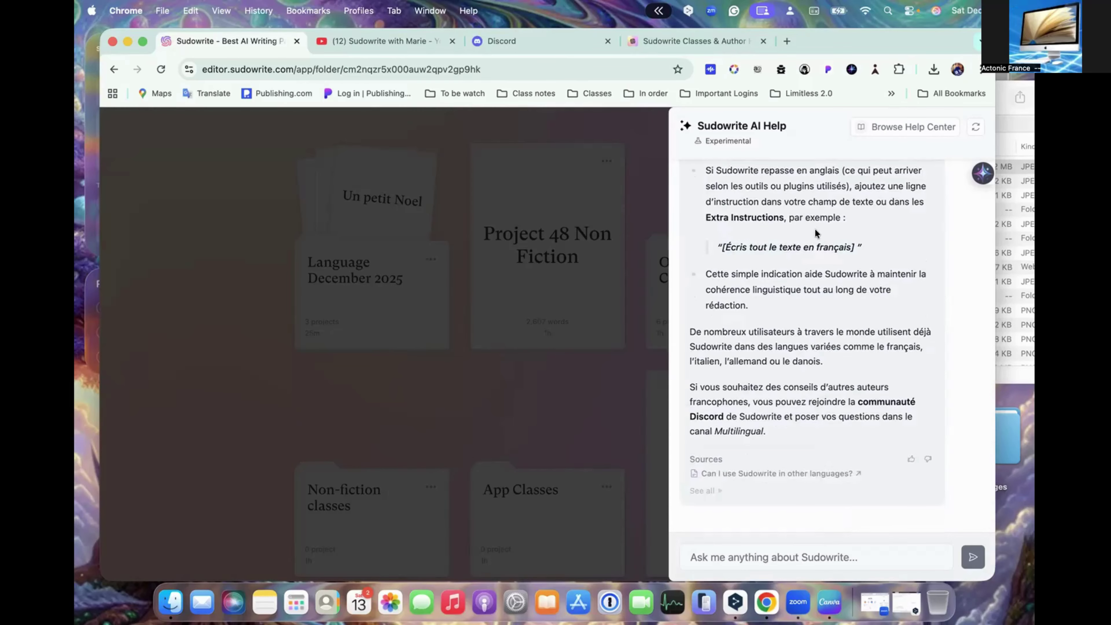
{"action": "scroll", "coordinate": [815, 228], "scroll_direction": "up", "scroll_amount": 8}
{"action": "scroll", "coordinate": [816, 228], "scroll_direction": "down", "scroll_amount": 8}
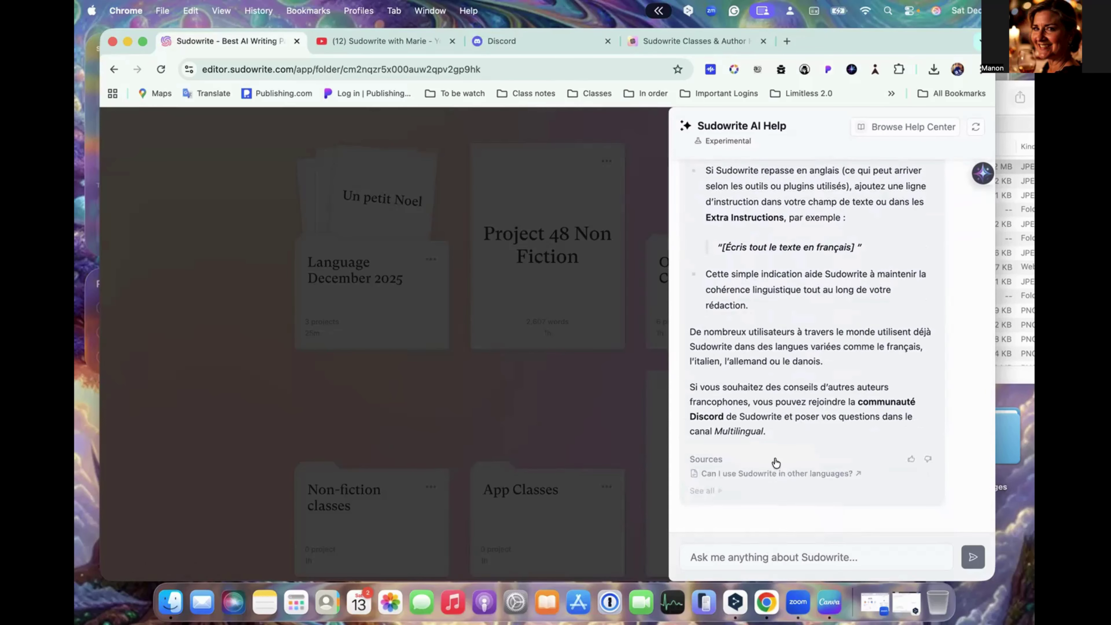
{"action": "left_click", "coordinate": [644, 411]}
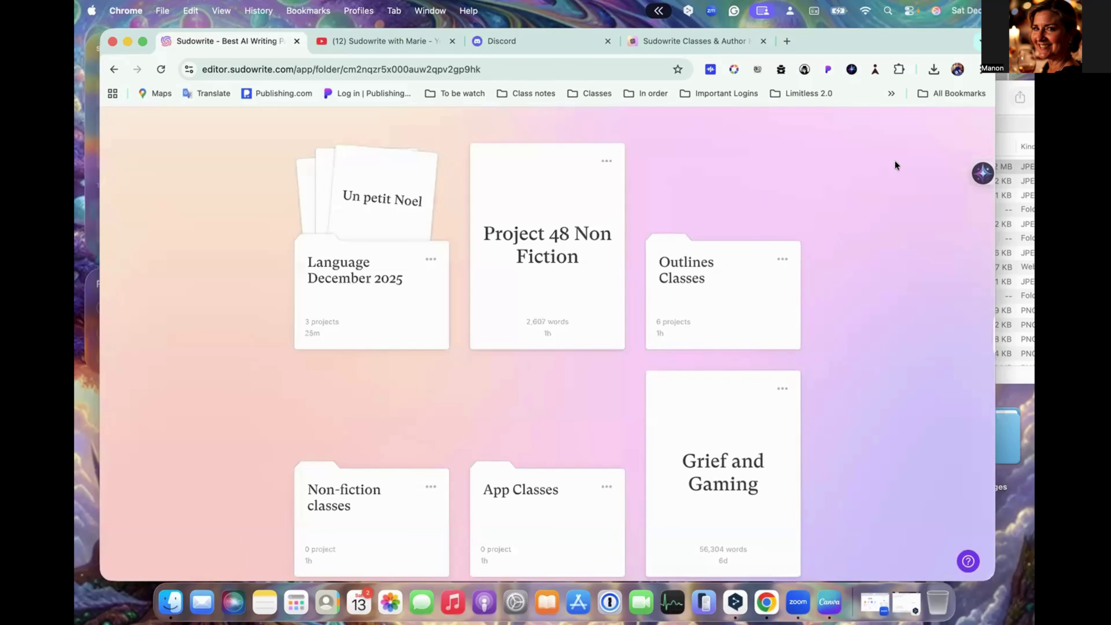
- Review the help resources and contact options once more, and close them
{"action": "scroll", "coordinate": [895, 160], "scroll_direction": "up", "scroll_amount": 2}
{"action": "left_click", "coordinate": [919, 130]}
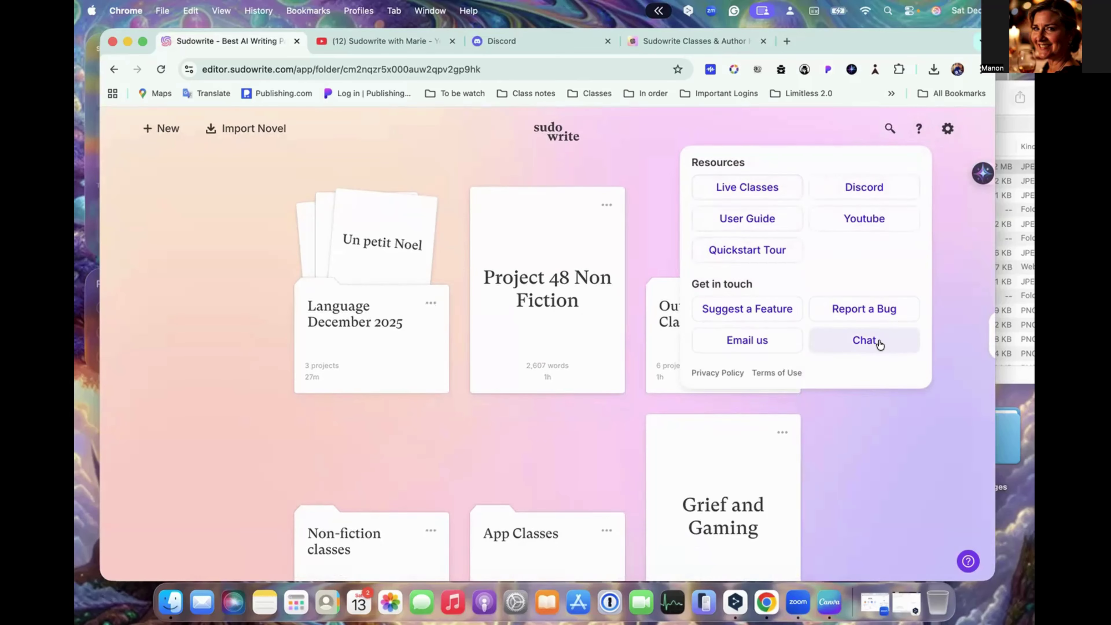
{"action": "left_click", "coordinate": [941, 287]}
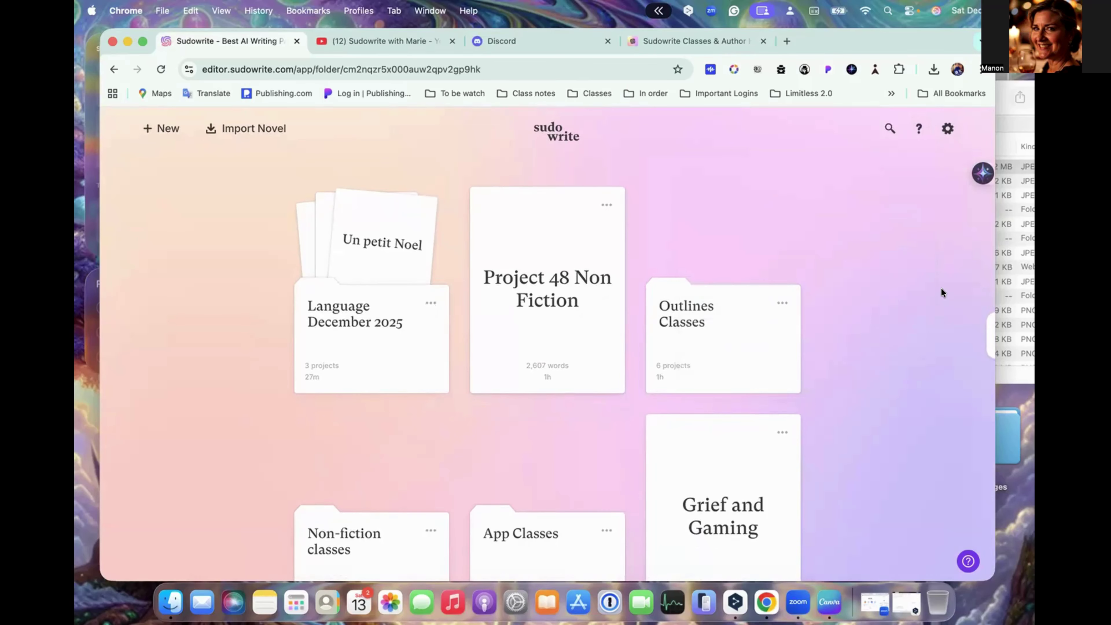
- Open the account settings and check the remaining credits with their expiry details
{"action": "left_click", "coordinate": [947, 130]}
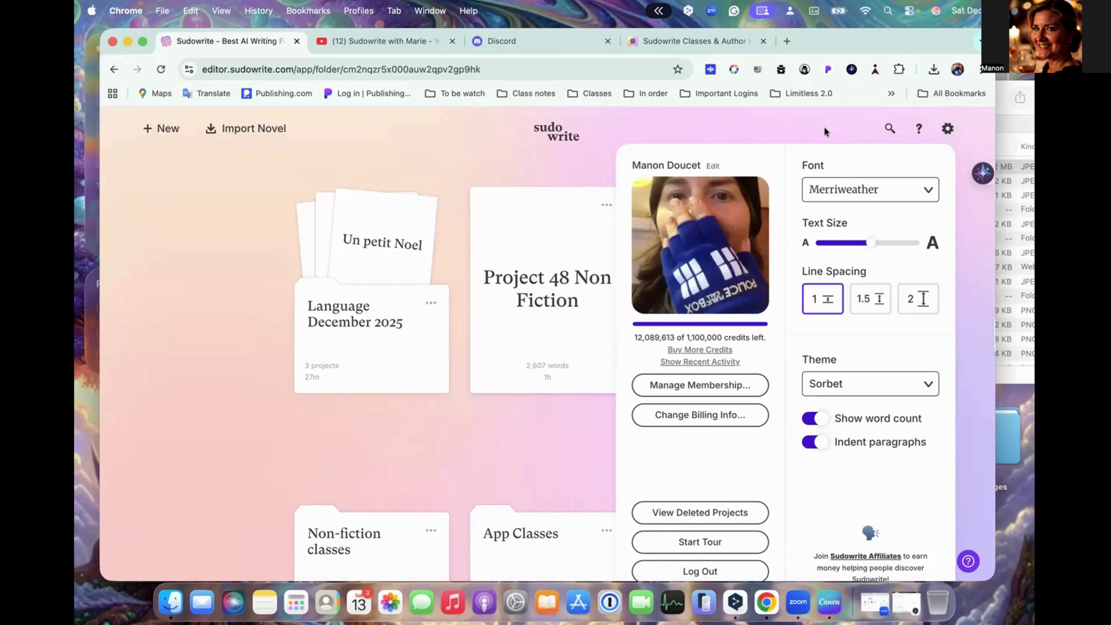
{"action": "scroll", "coordinate": [666, 276], "scroll_direction": "down", "scroll_amount": 3}
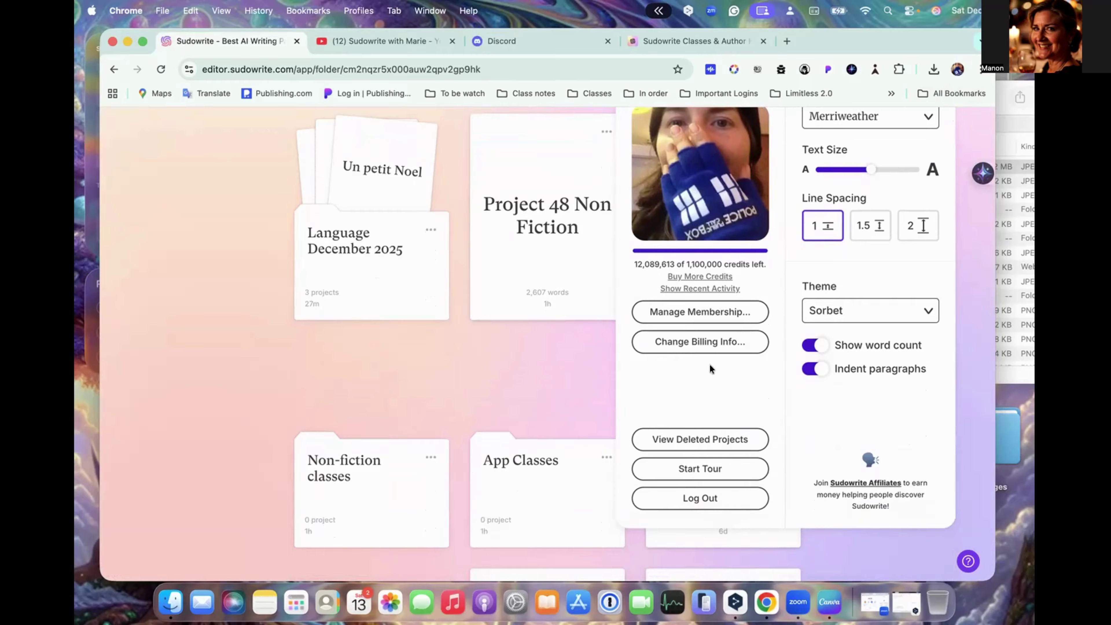
{"action": "mouse_move", "coordinate": [629, 249]}
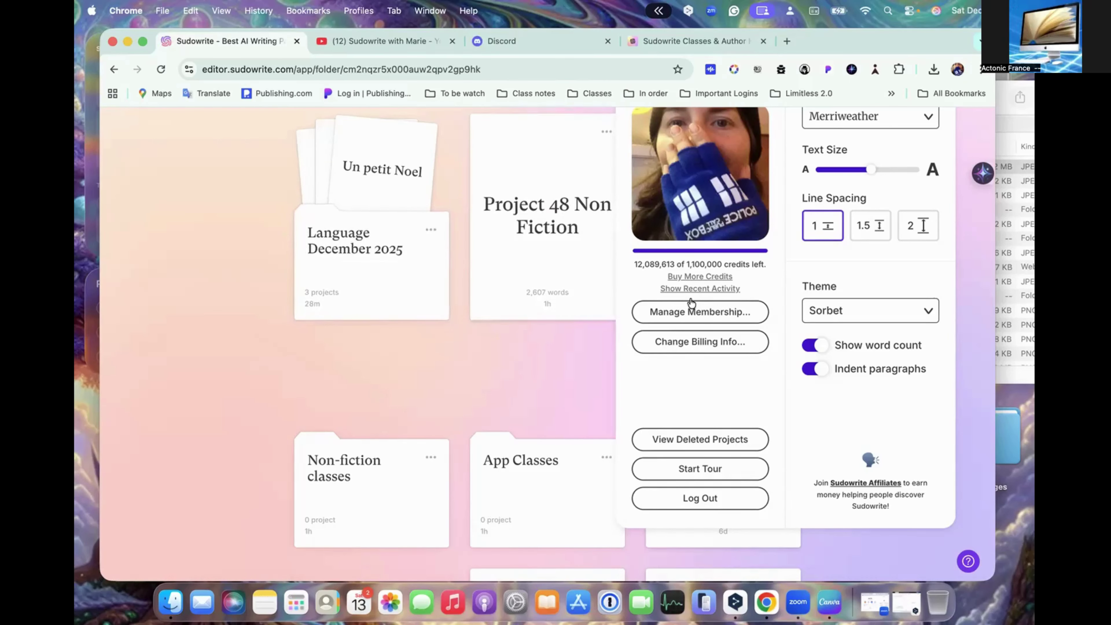
{"action": "mouse_move", "coordinate": [692, 278]}
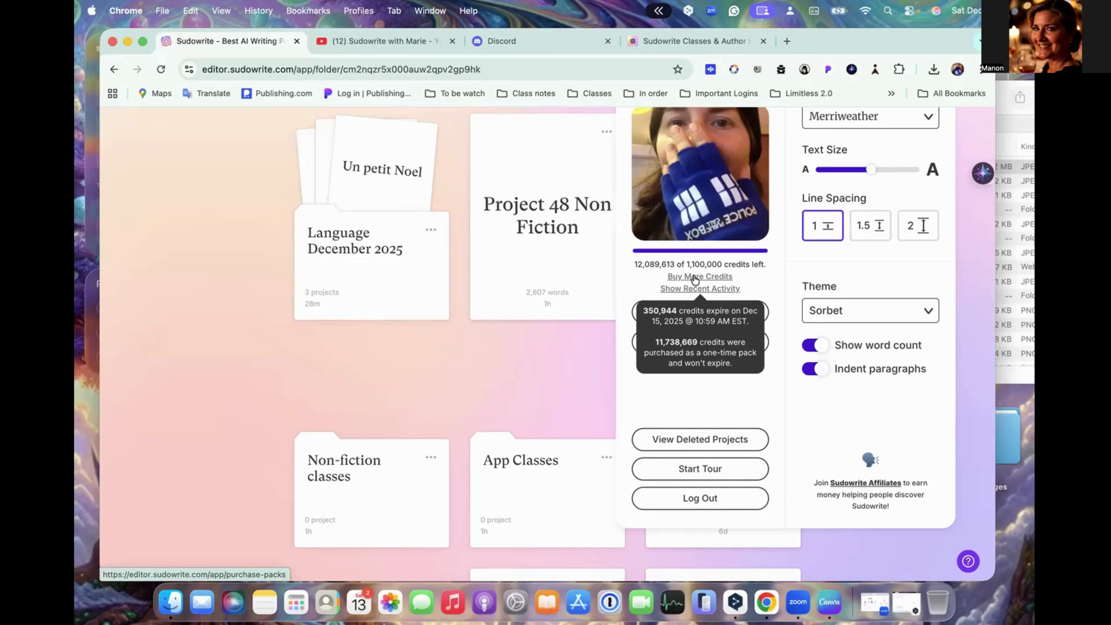
- View the credit packs offered for purchase and return to the account settings
{"action": "left_click", "coordinate": [695, 277]}
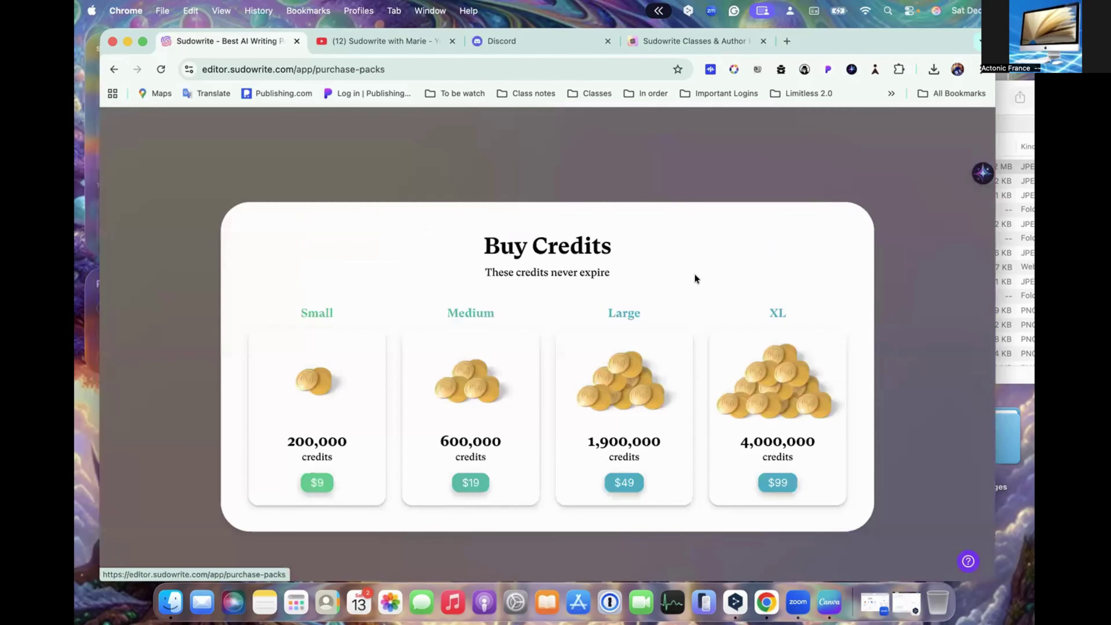
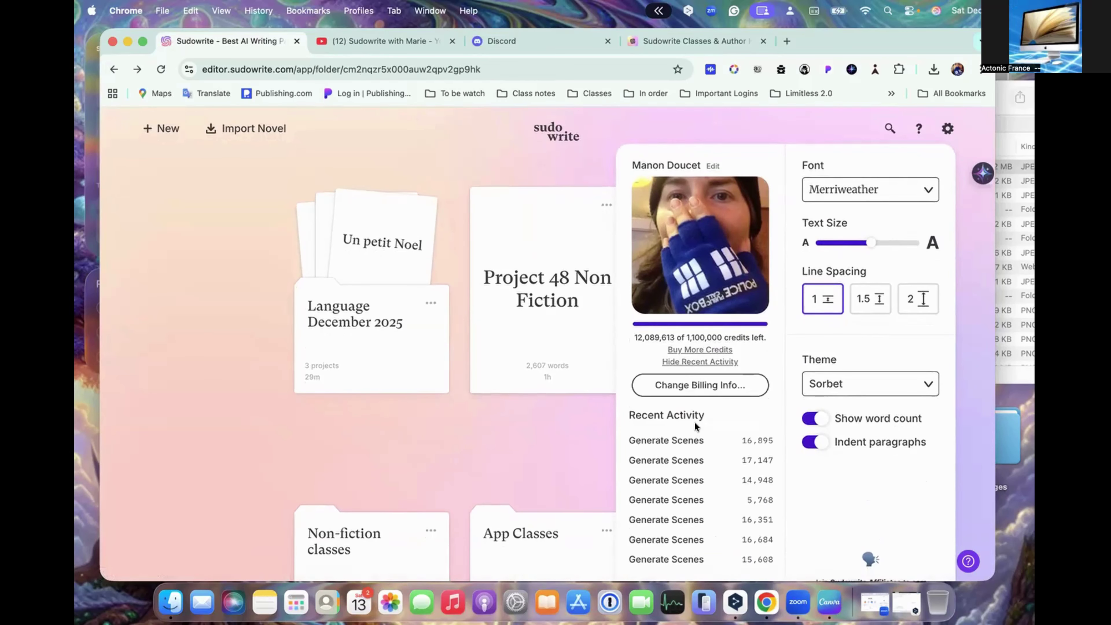
{"action": "left_click", "coordinate": [696, 349]}
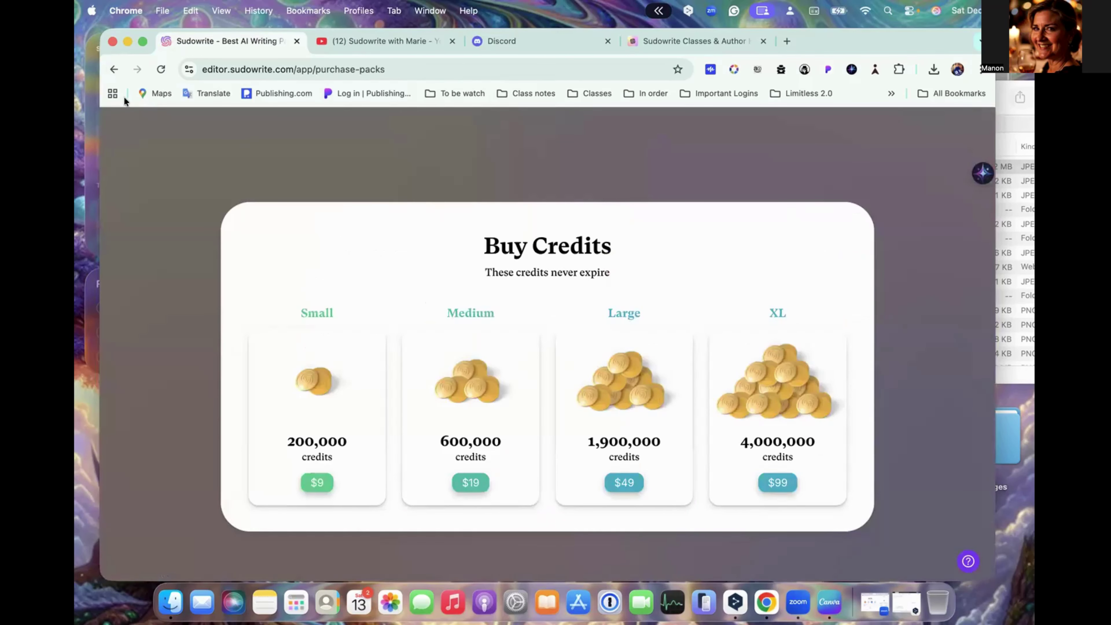
{"action": "left_click", "coordinate": [114, 69]}
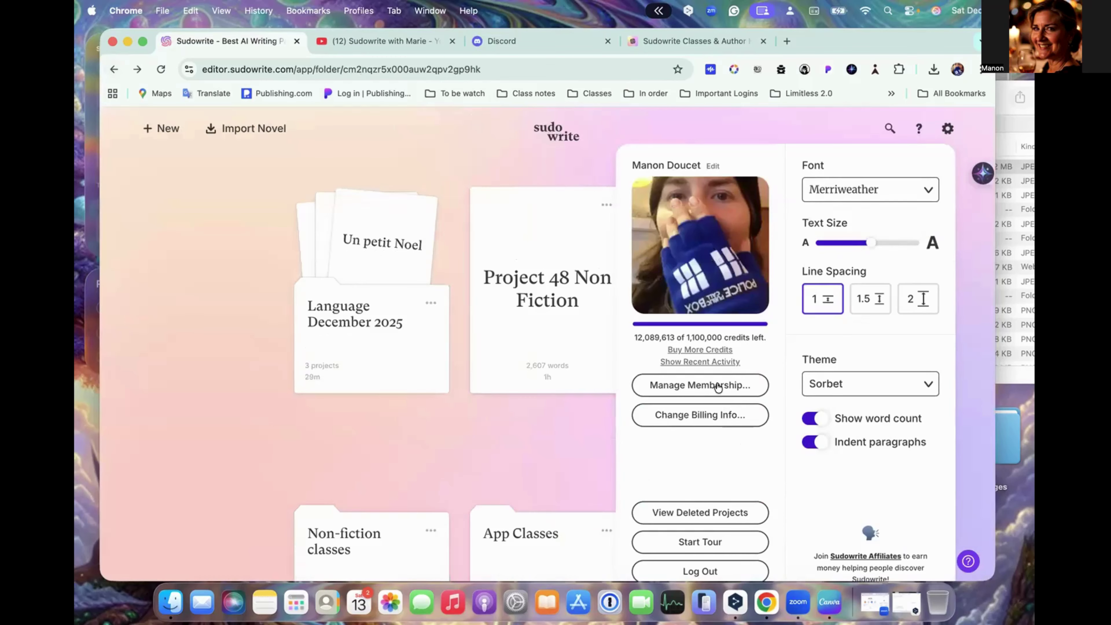
- Open the membership management page and compare the monthly Hobby & Student, Professional and Max plans with the current plan
{"action": "left_click", "coordinate": [718, 386]}
{"action": "scroll", "coordinate": [718, 383], "scroll_direction": "down", "scroll_amount": 3}
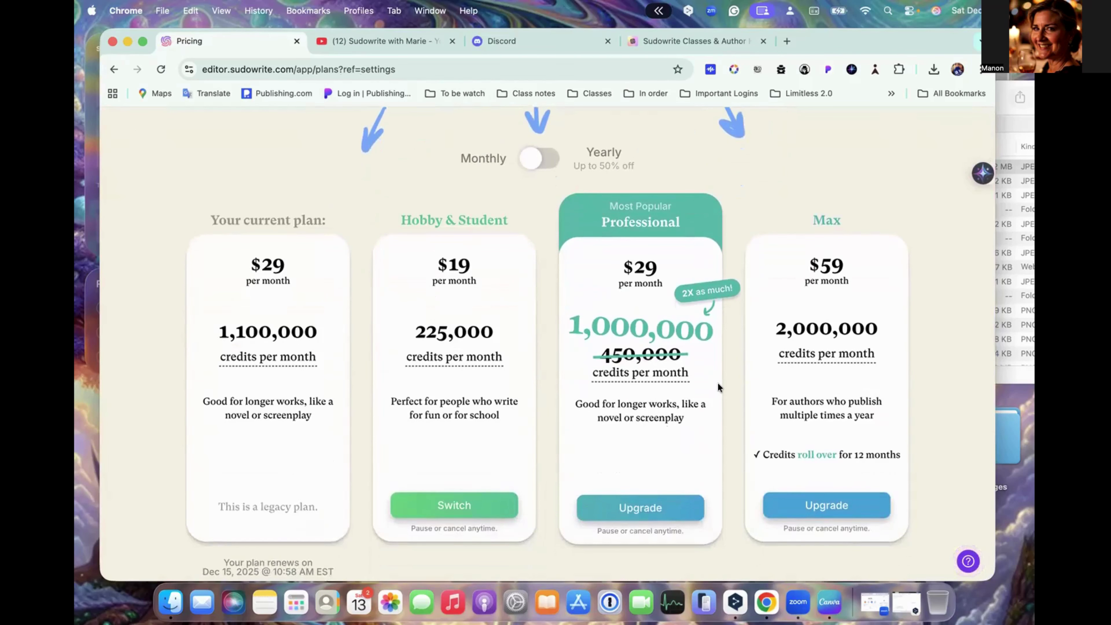
{"action": "scroll", "coordinate": [719, 383], "scroll_direction": "down", "scroll_amount": 3}
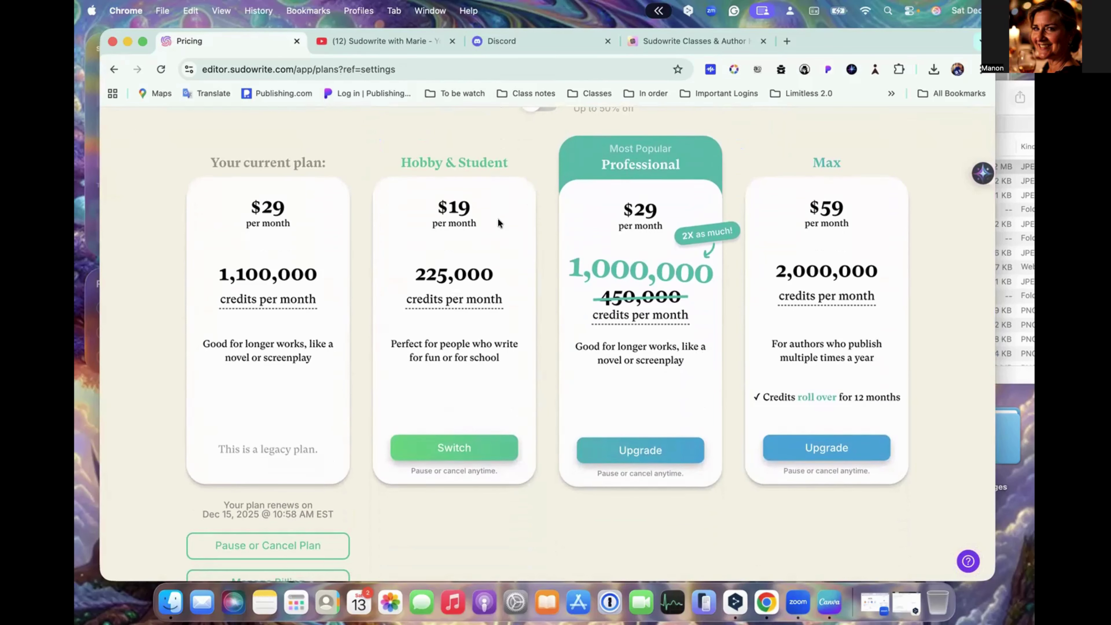
{"action": "scroll", "coordinate": [498, 218], "scroll_direction": "up", "scroll_amount": 3}
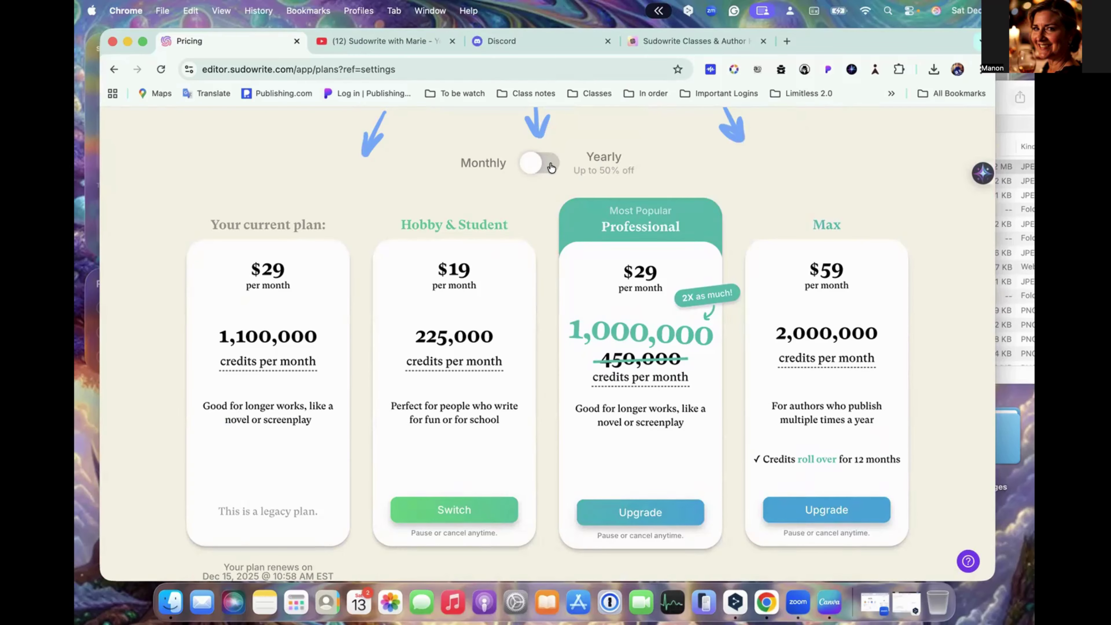
{"action": "scroll", "coordinate": [547, 168], "scroll_direction": "up", "scroll_amount": 1}
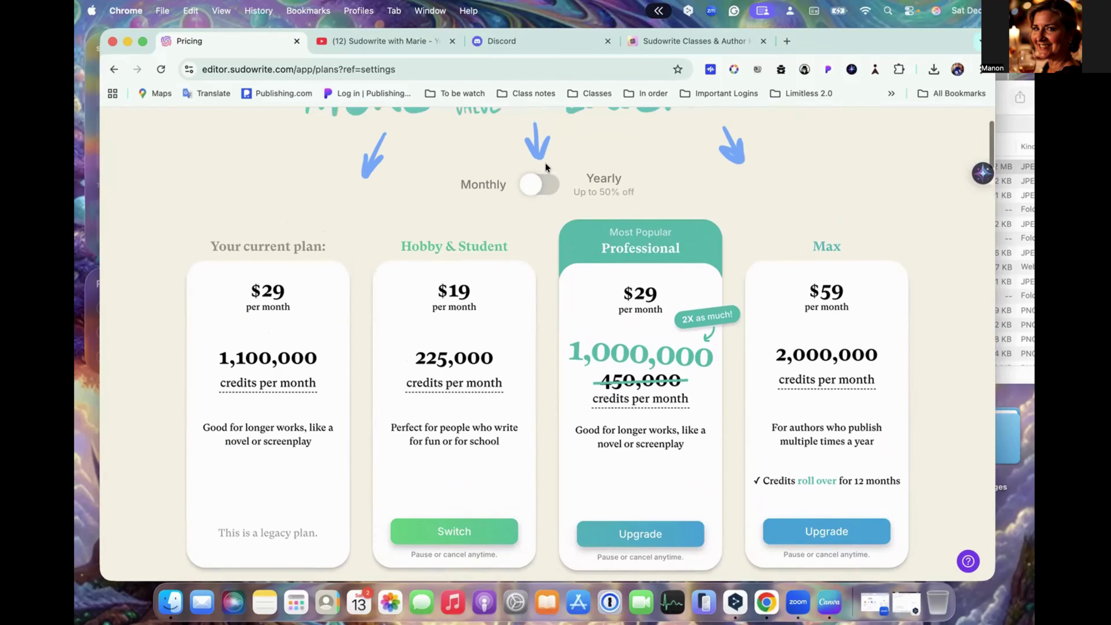
- Switch the plan pricing between monthly and yearly billing, and compare the yearly Hobby & Student, Professional and Max plans
{"action": "left_click", "coordinate": [550, 192]}
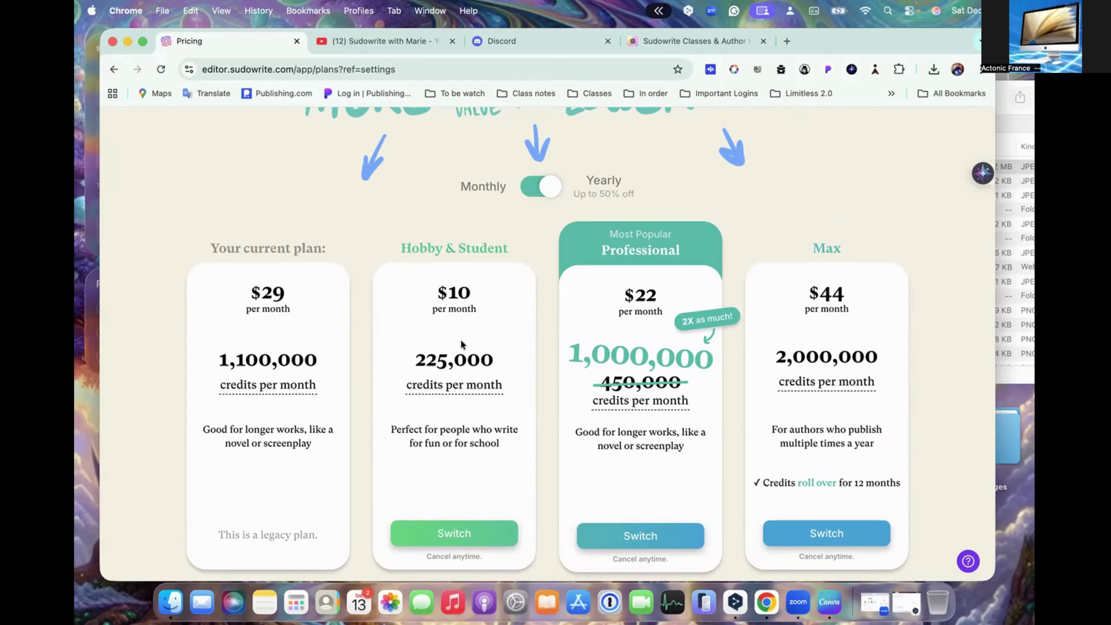
{"action": "left_click", "coordinate": [531, 187]}
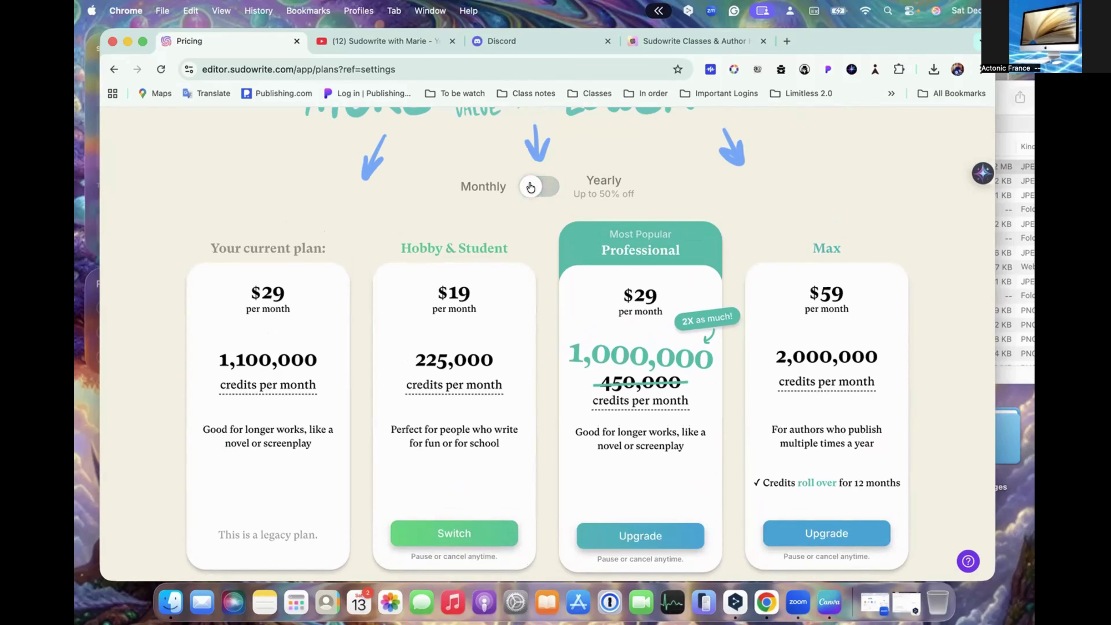
{"action": "left_click", "coordinate": [547, 188]}
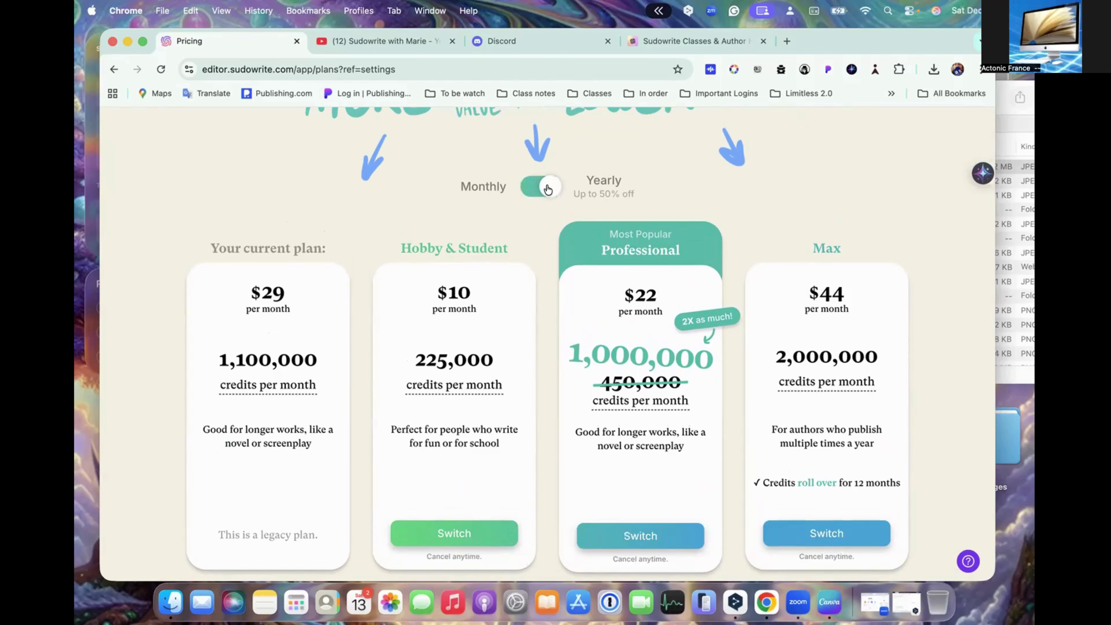
{"action": "scroll", "coordinate": [548, 188], "scroll_direction": "down", "scroll_amount": 3}
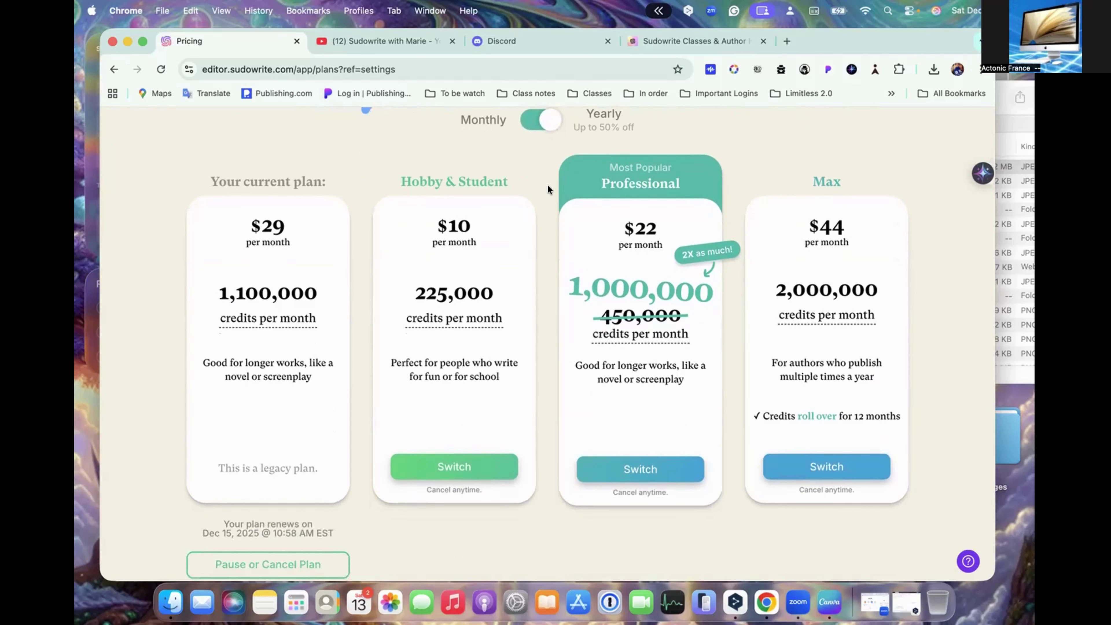
{"action": "scroll", "coordinate": [548, 187], "scroll_direction": "up", "scroll_amount": 2}
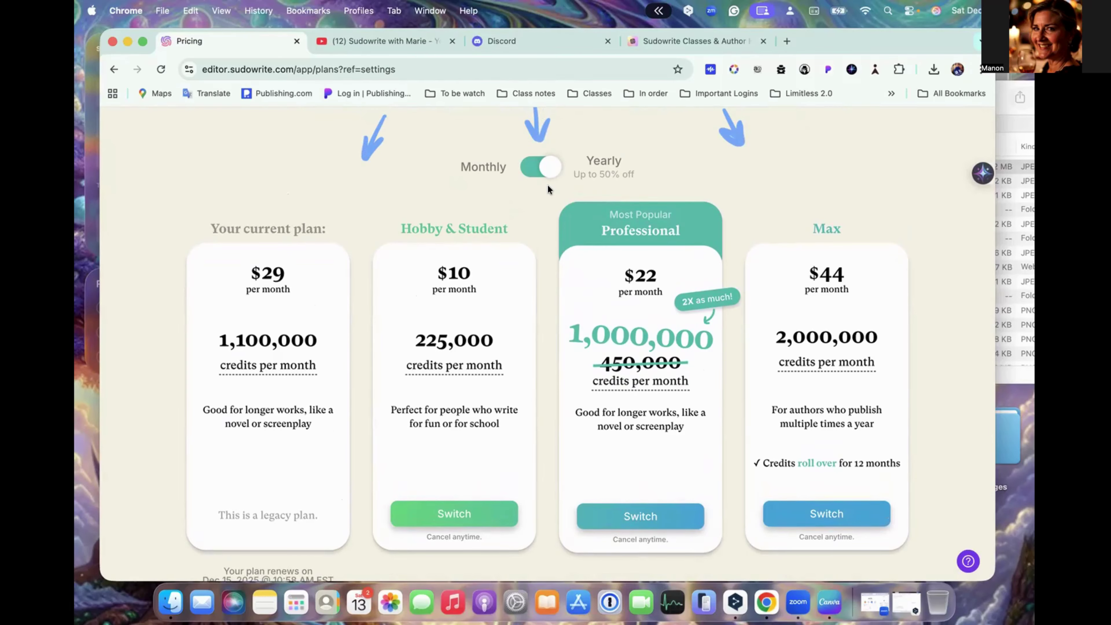
{"action": "scroll", "coordinate": [548, 188], "scroll_direction": "down", "scroll_amount": 2}
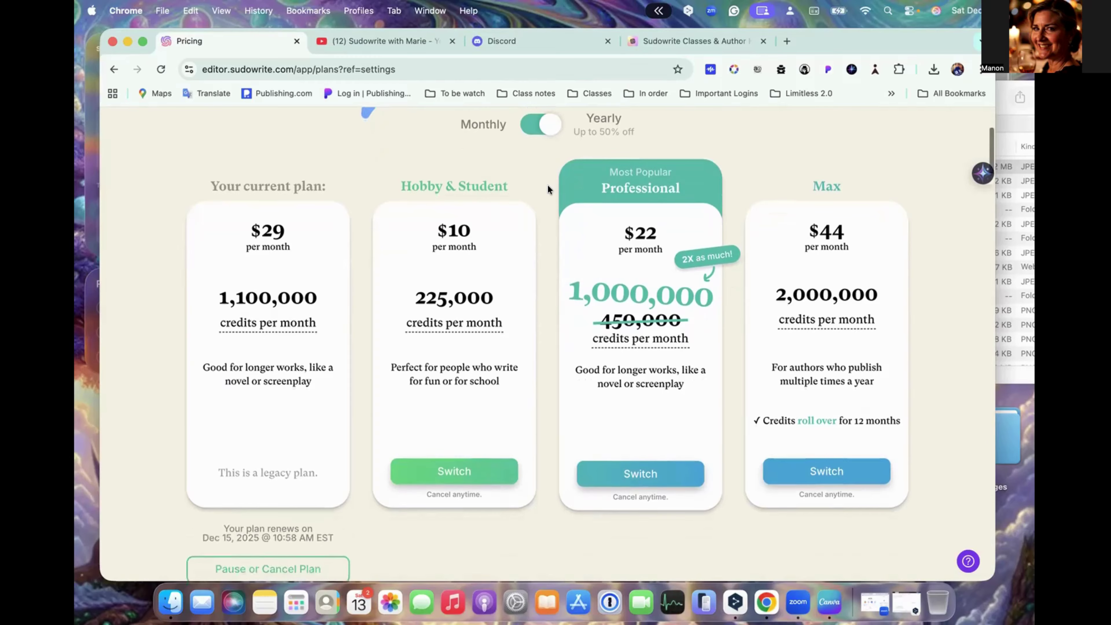
{"action": "scroll", "coordinate": [547, 189], "scroll_direction": "up", "scroll_amount": 3}
{"action": "scroll", "coordinate": [548, 189], "scroll_direction": "down", "scroll_amount": 2}
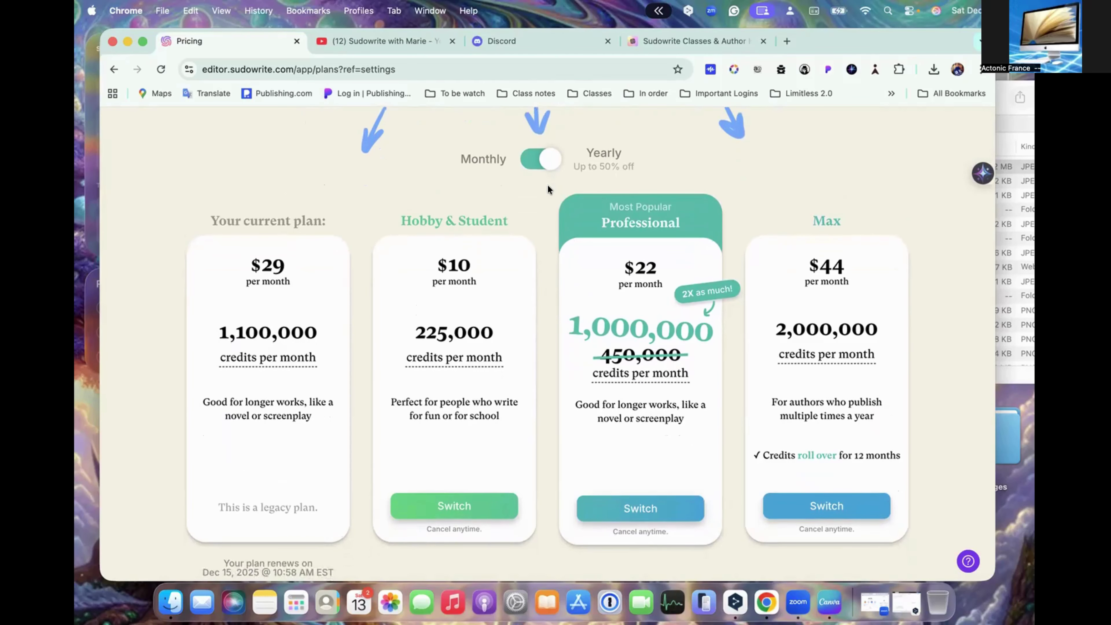
{"action": "scroll", "coordinate": [548, 189], "scroll_direction": "down", "scroll_amount": 4}
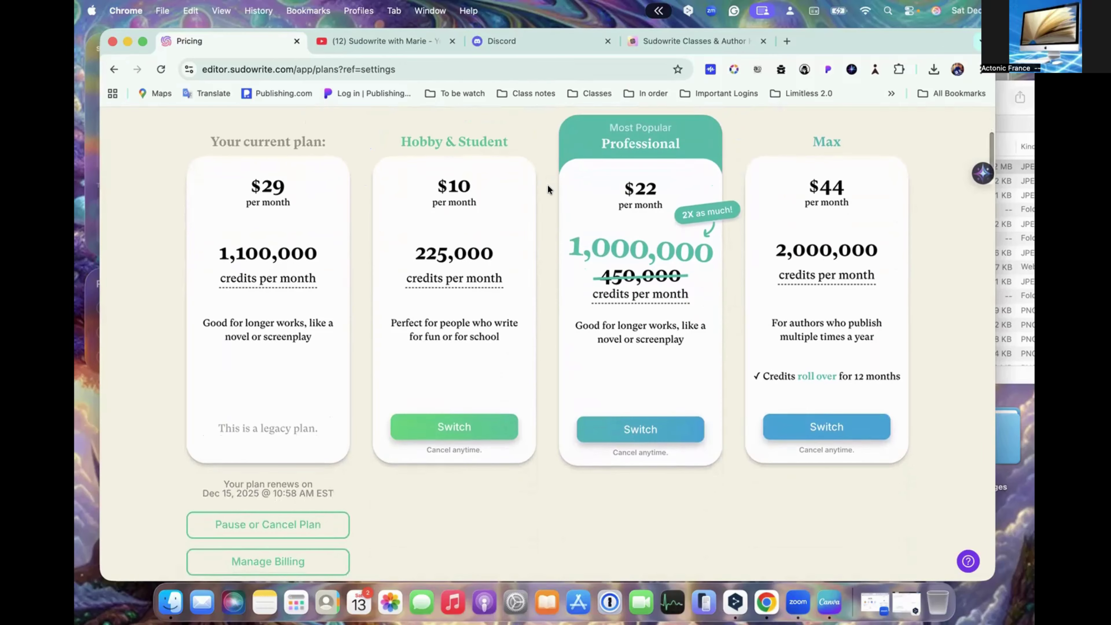
{"action": "scroll", "coordinate": [547, 189], "scroll_direction": "up", "scroll_amount": 4}
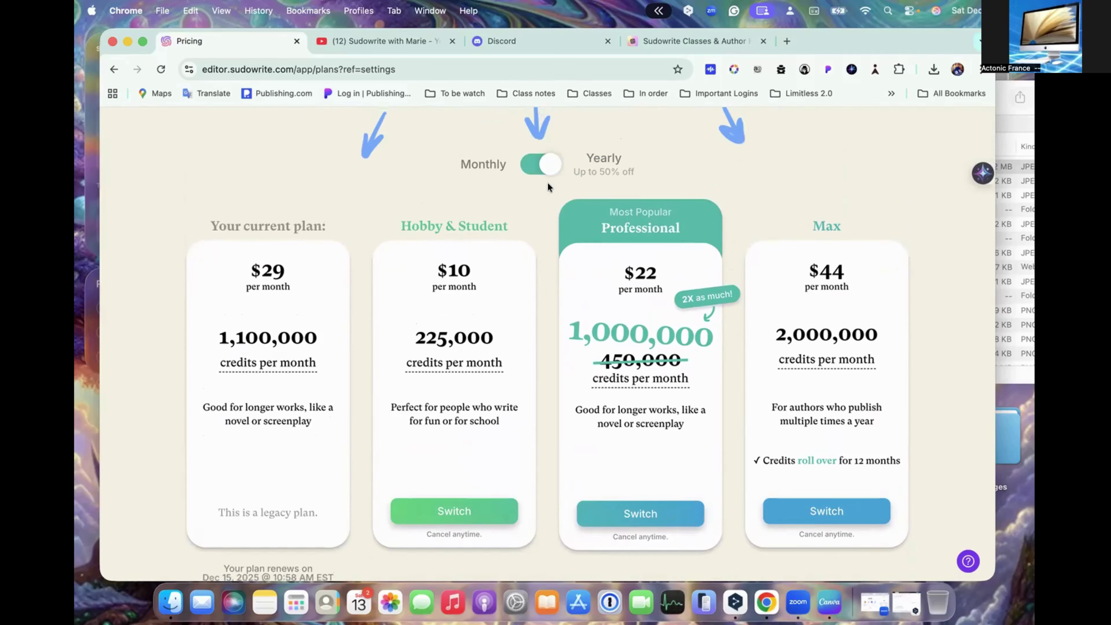
- Compare monthly and yearly billing again, and examine the credit explanation and the Max plan's credit allowance under yearly billing
{"action": "left_click", "coordinate": [534, 166]}
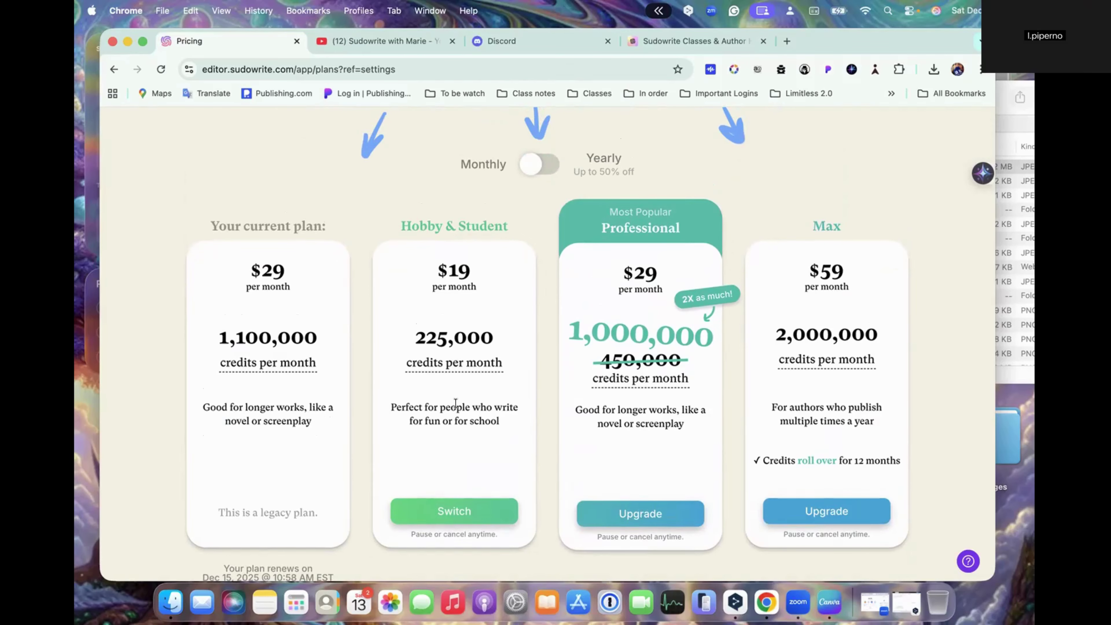
{"action": "scroll", "coordinate": [456, 403], "scroll_direction": "down", "scroll_amount": 2}
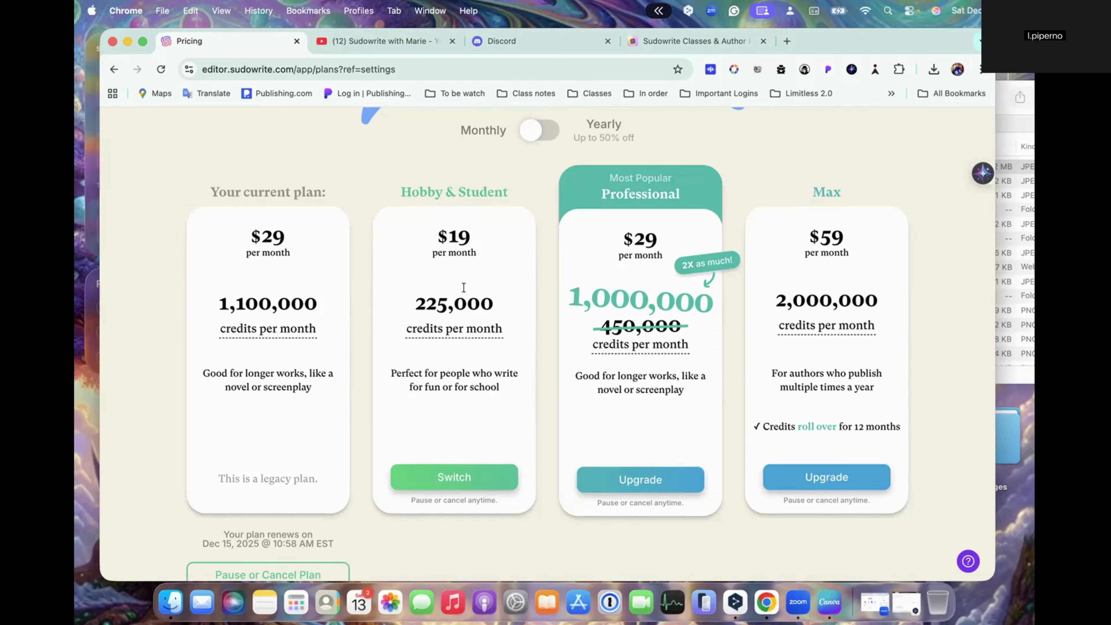
{"action": "left_click", "coordinate": [528, 133]}
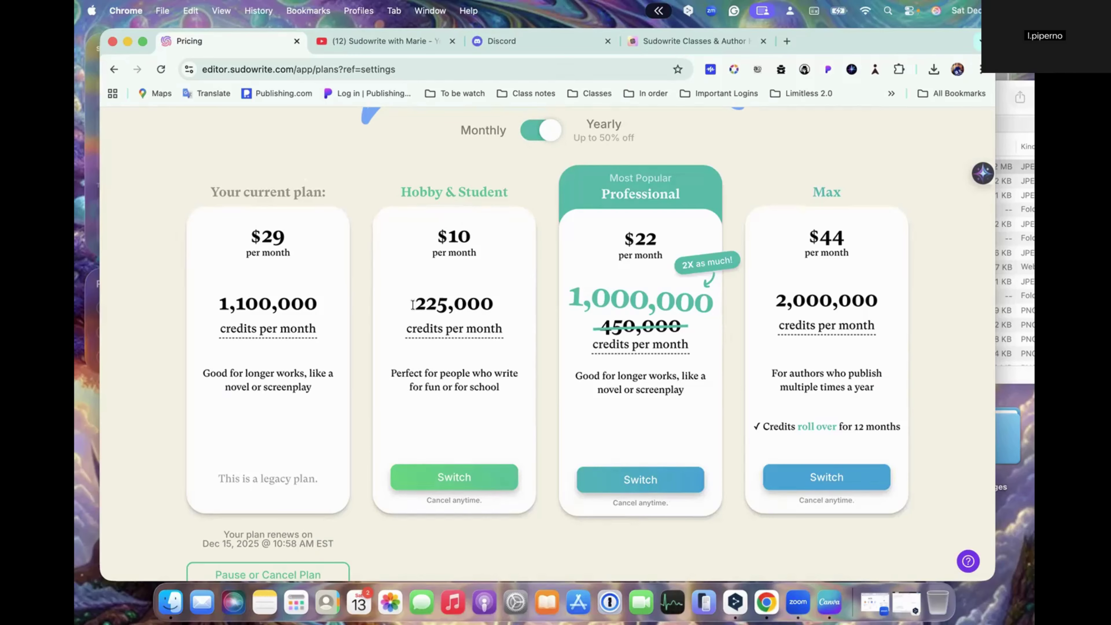
{"action": "mouse_move", "coordinate": [464, 335]}
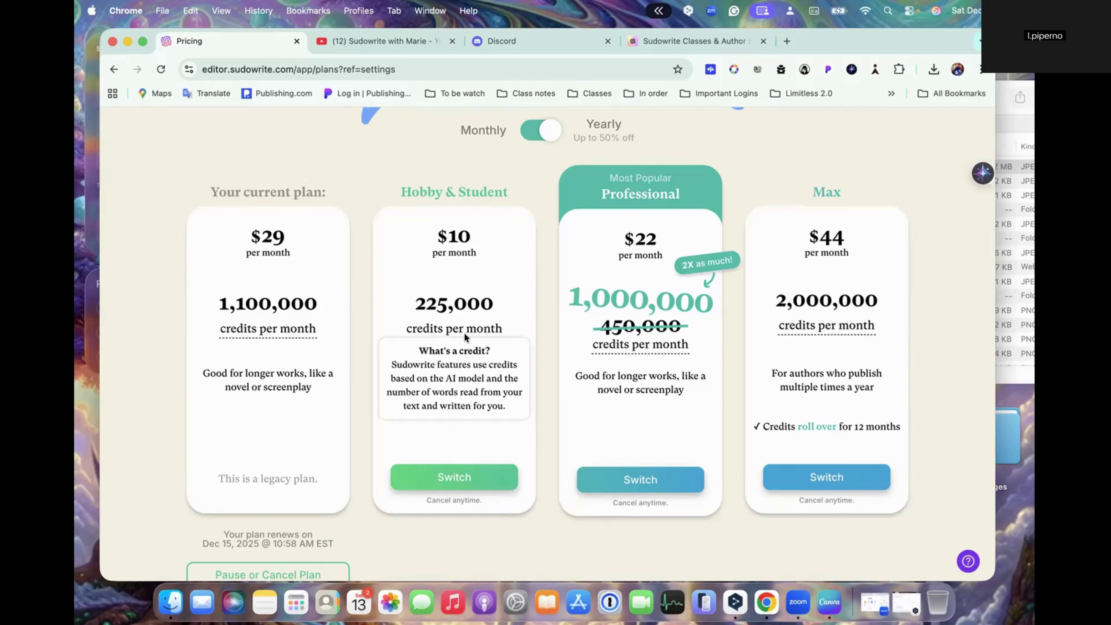
{"action": "mouse_move", "coordinate": [626, 388]}
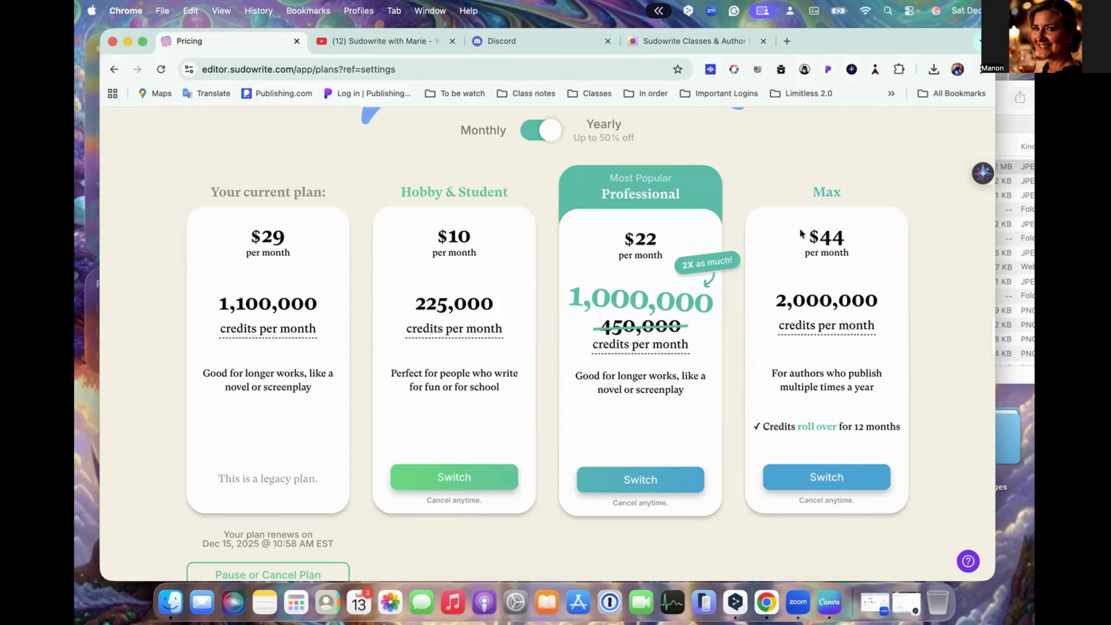
{"action": "mouse_move", "coordinate": [823, 325]}
{"action": "left_click_drag", "start_coordinate": [775, 301], "coordinate": [884, 304]}
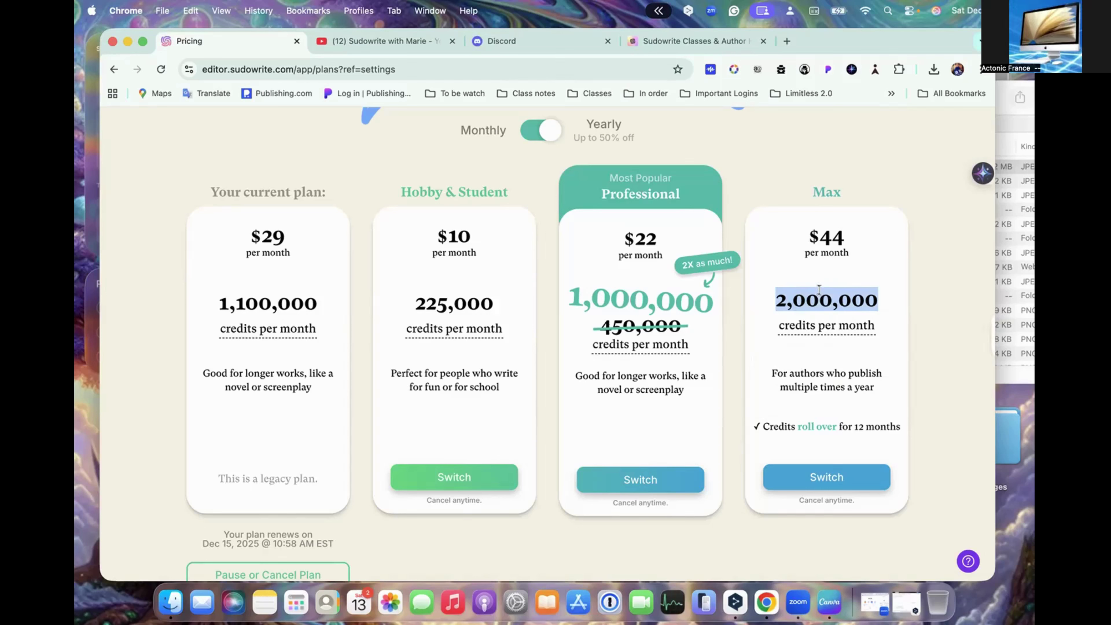
{"action": "mouse_move", "coordinate": [807, 356]}
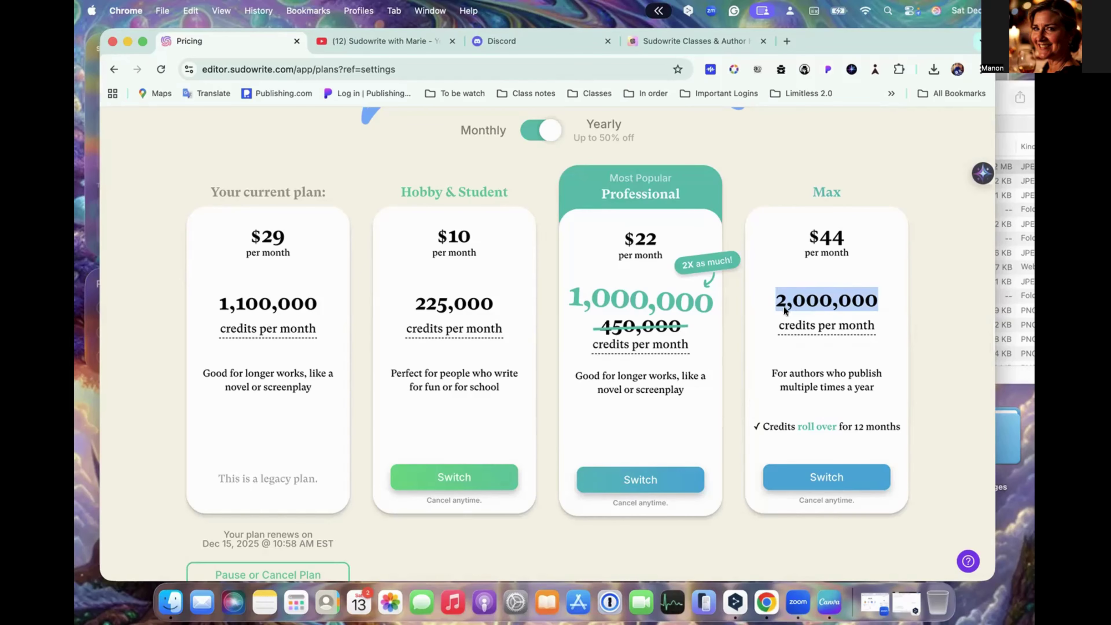
- Leave the pricing page for the project dashboard and bring the account and display settings into view
{"action": "scroll", "coordinate": [785, 307], "scroll_direction": "up", "scroll_amount": 3}
{"action": "scroll", "coordinate": [785, 306], "scroll_direction": "up", "scroll_amount": 2}
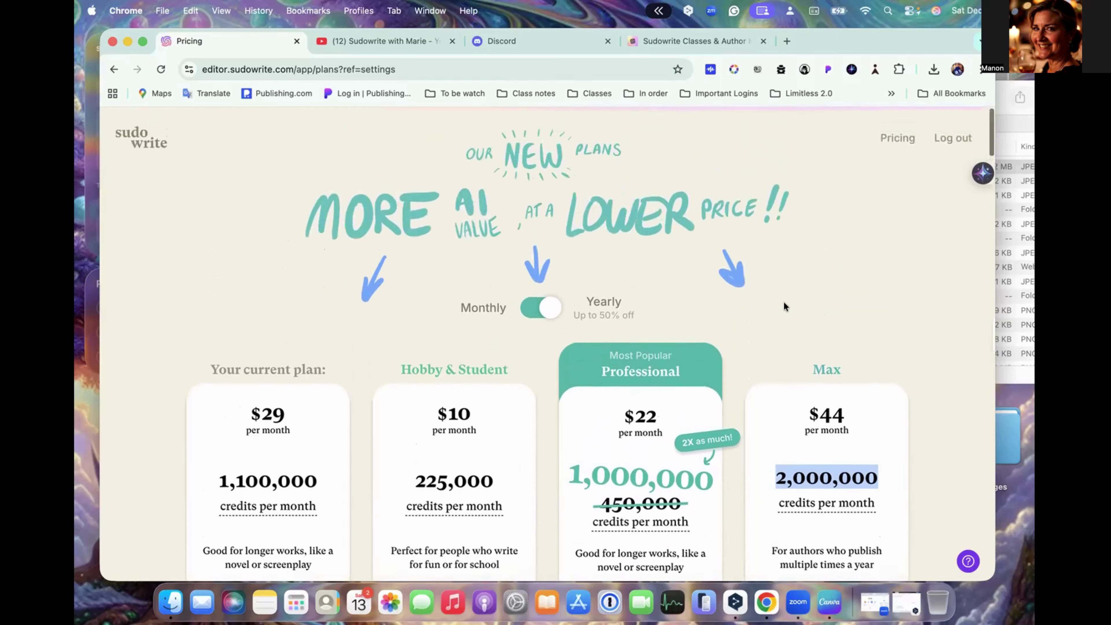
{"action": "left_click", "coordinate": [141, 139]}
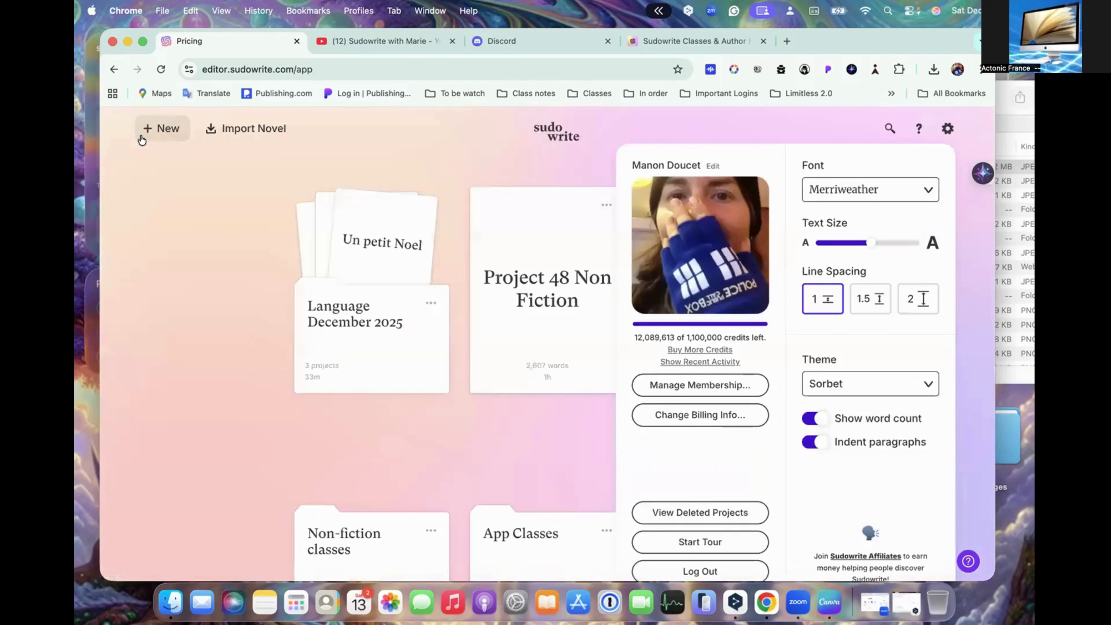
{"action": "scroll", "coordinate": [569, 306], "scroll_direction": "down", "scroll_amount": 3}
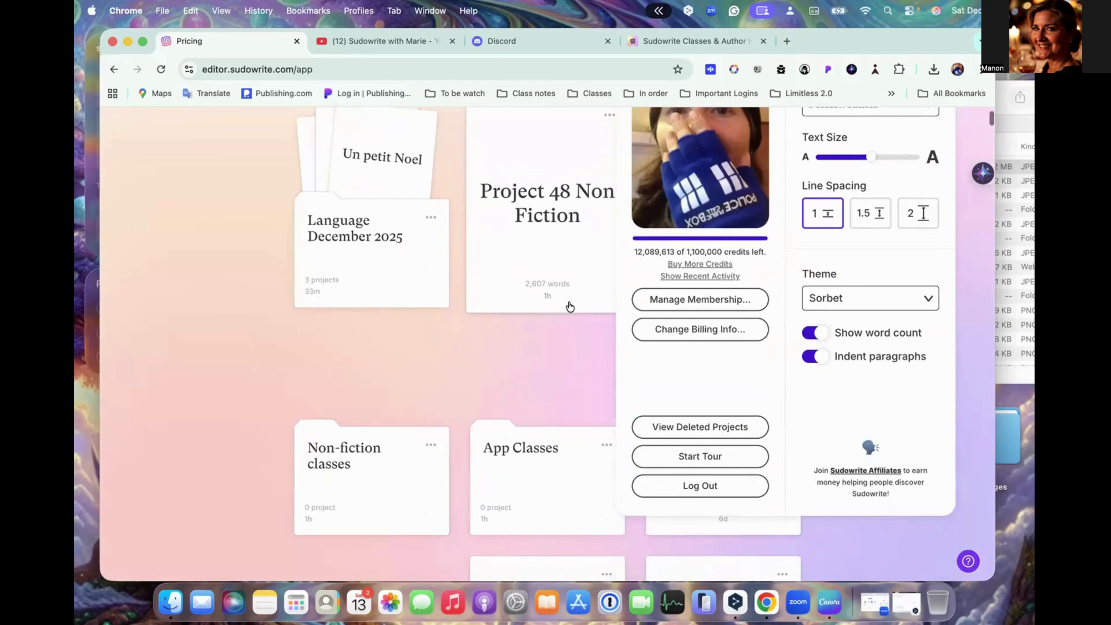
{"action": "scroll", "coordinate": [570, 306], "scroll_direction": "up", "scroll_amount": 1}
{"action": "scroll", "coordinate": [570, 306], "scroll_direction": "up", "scroll_amount": 3}
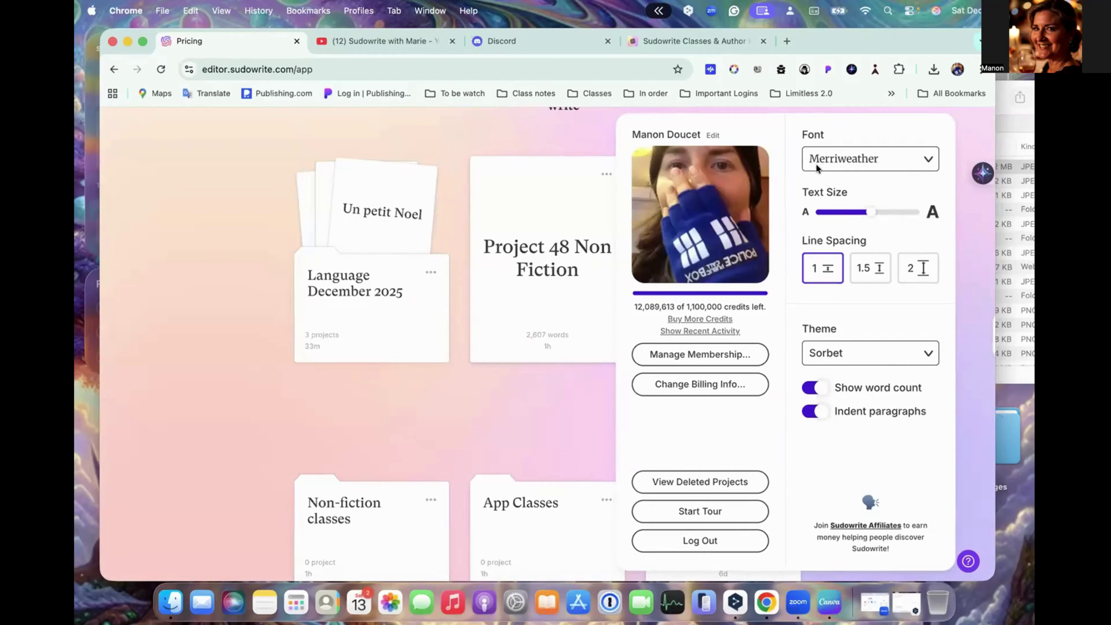
- Try the Quattro font, restore Merriweather, and keep the text size at its current setting
{"action": "left_click", "coordinate": [929, 161]}
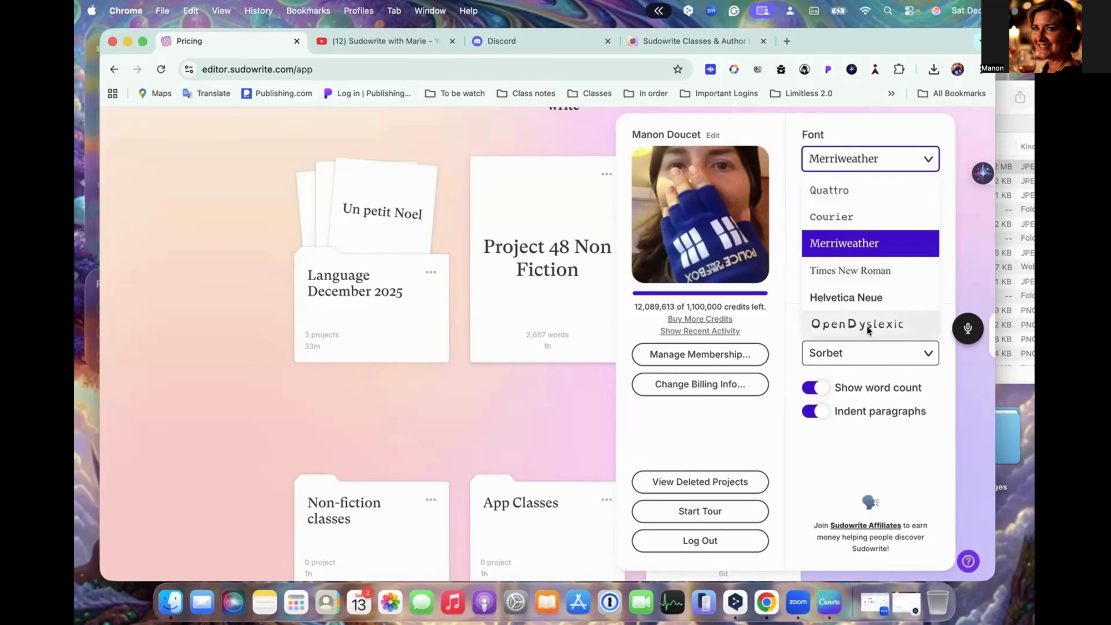
{"action": "left_click", "coordinate": [835, 190]}
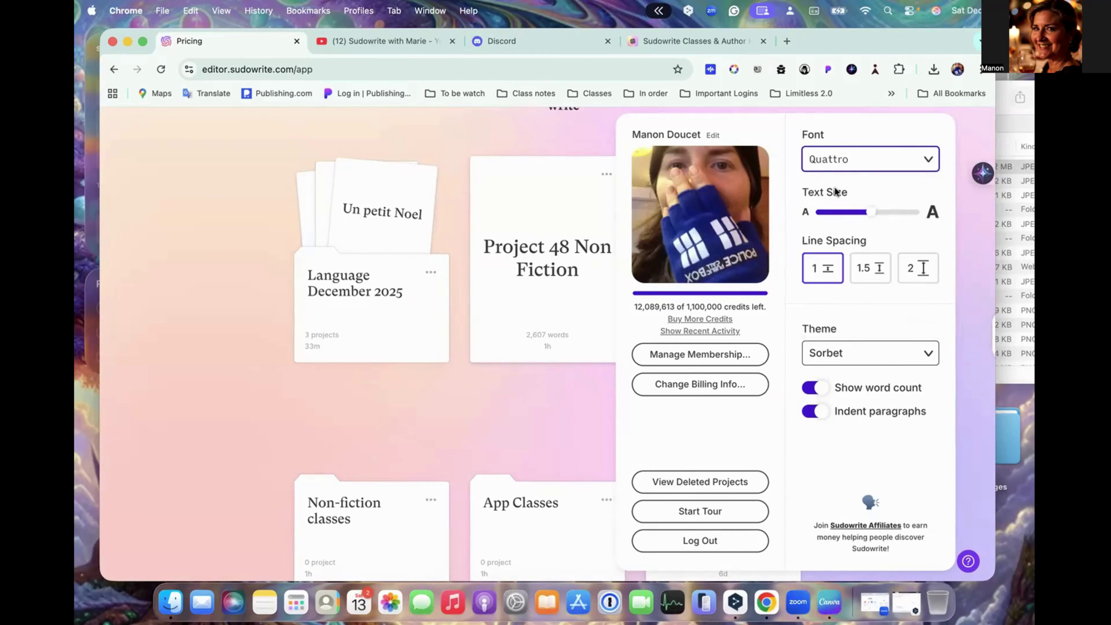
{"action": "left_click", "coordinate": [930, 161]}
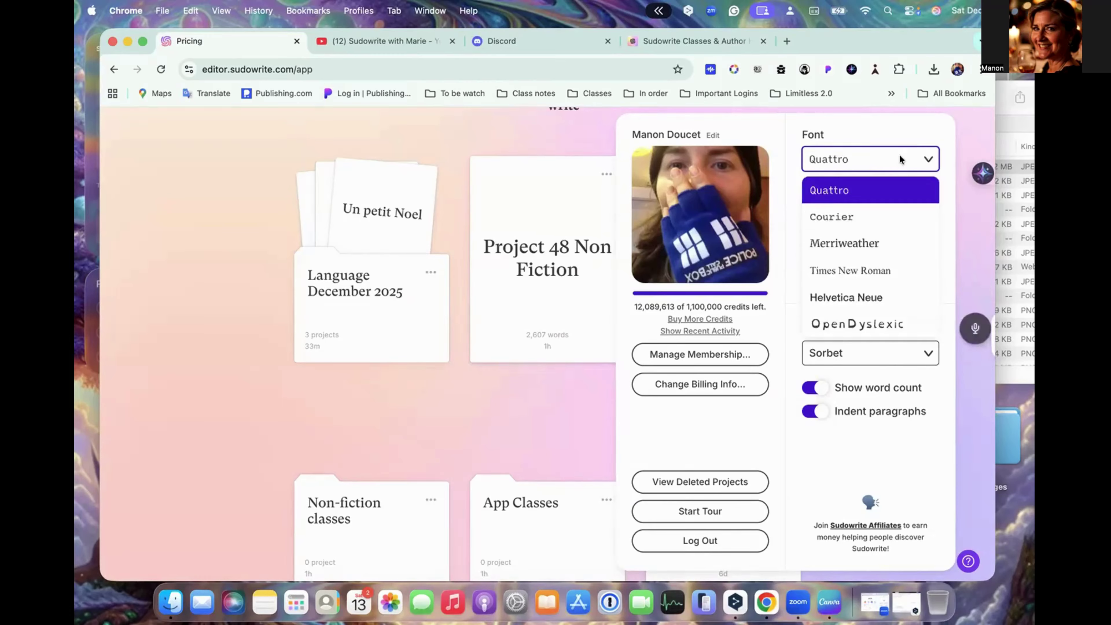
{"action": "left_click", "coordinate": [859, 244]}
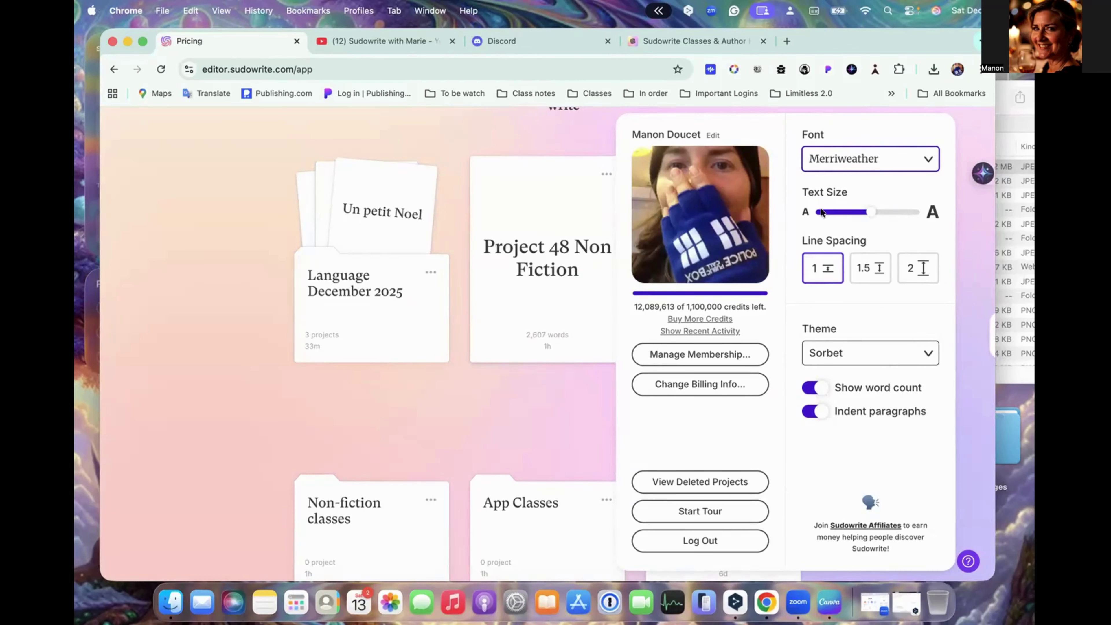
{"action": "mouse_move", "coordinate": [869, 209]}
{"action": "left_mouse_down"}
{"action": "mouse_move", "coordinate": [921, 210]}
{"action": "mouse_move", "coordinate": [856, 210]}
{"action": "mouse_move", "coordinate": [872, 210]}
{"action": "left_mouse_up"}
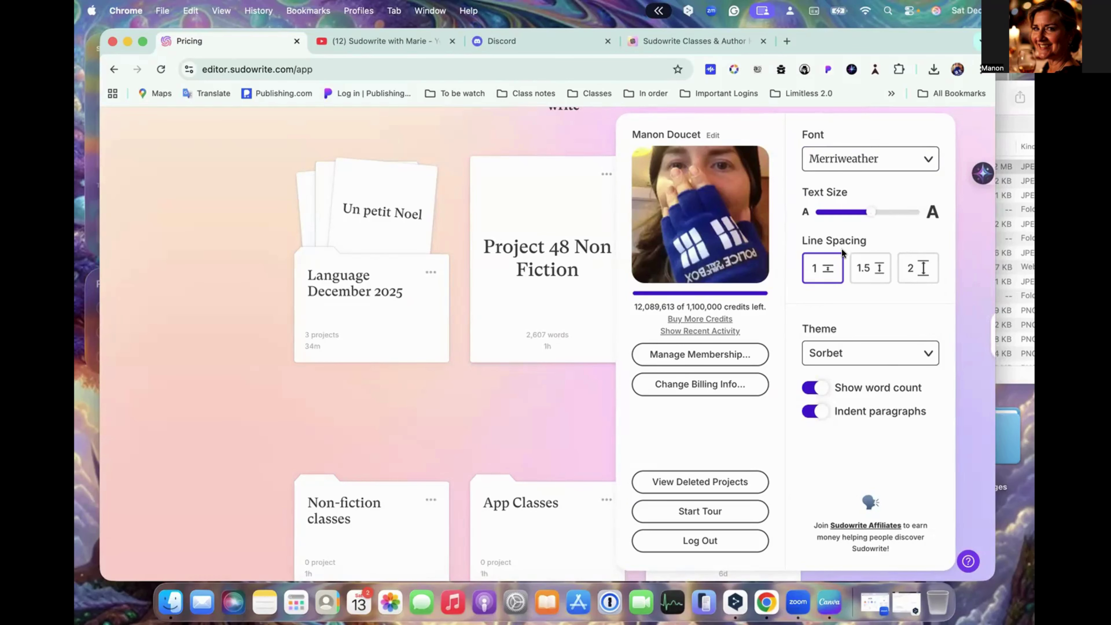
- Try the Automatic Dark Mode, Amber and Forest themes one after another
{"action": "scroll", "coordinate": [830, 273], "scroll_direction": "down", "scroll_amount": 3}
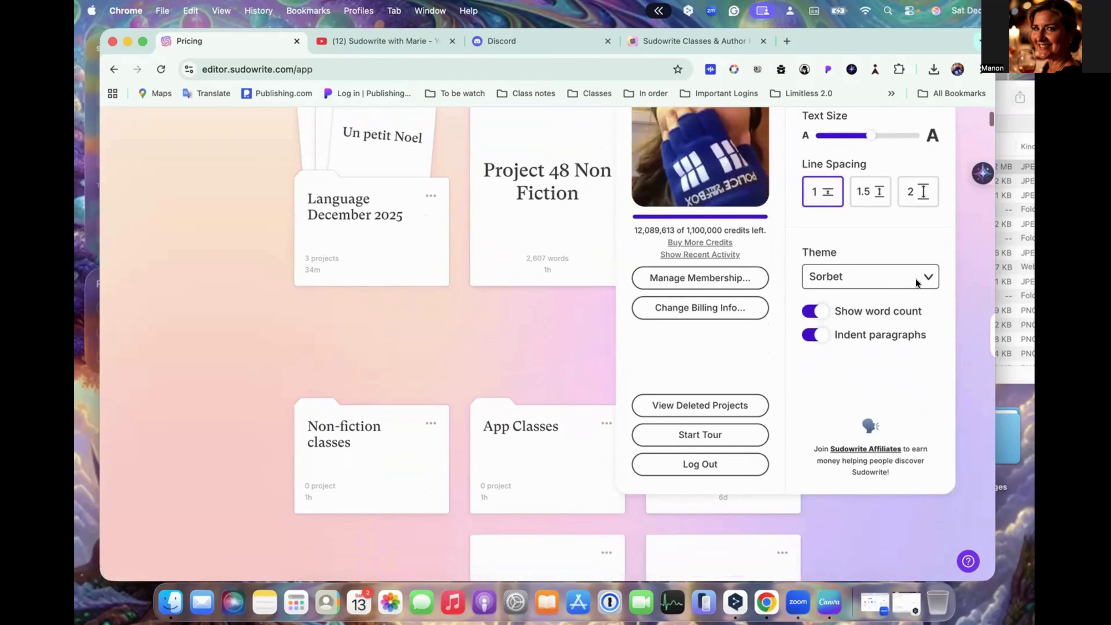
{"action": "left_click", "coordinate": [928, 281]}
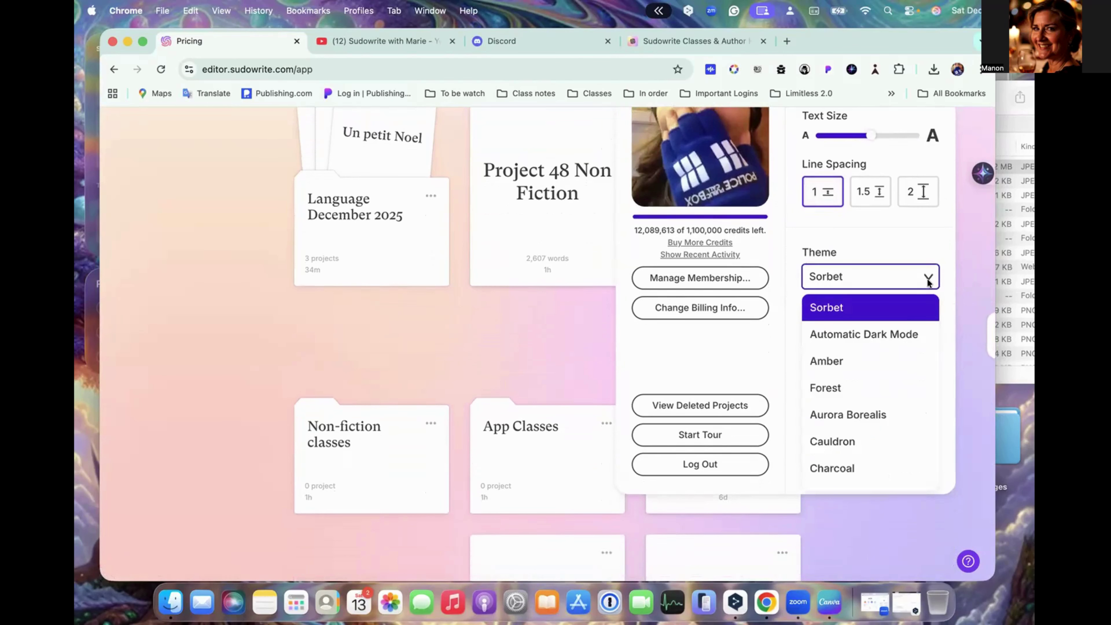
{"action": "left_click", "coordinate": [899, 338]}
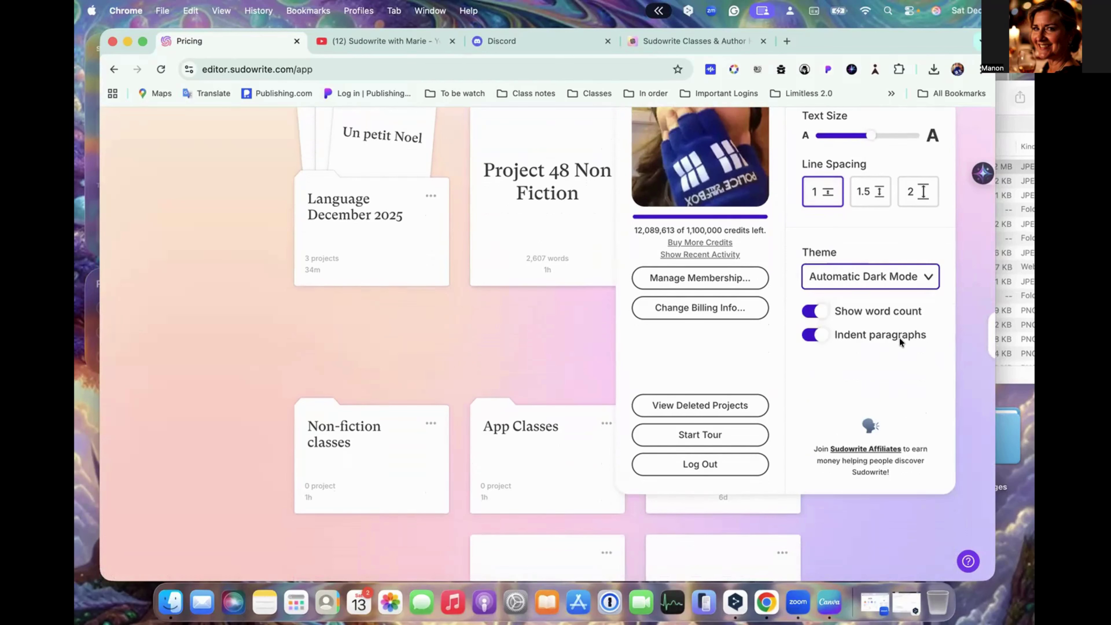
{"action": "left_click", "coordinate": [929, 276]}
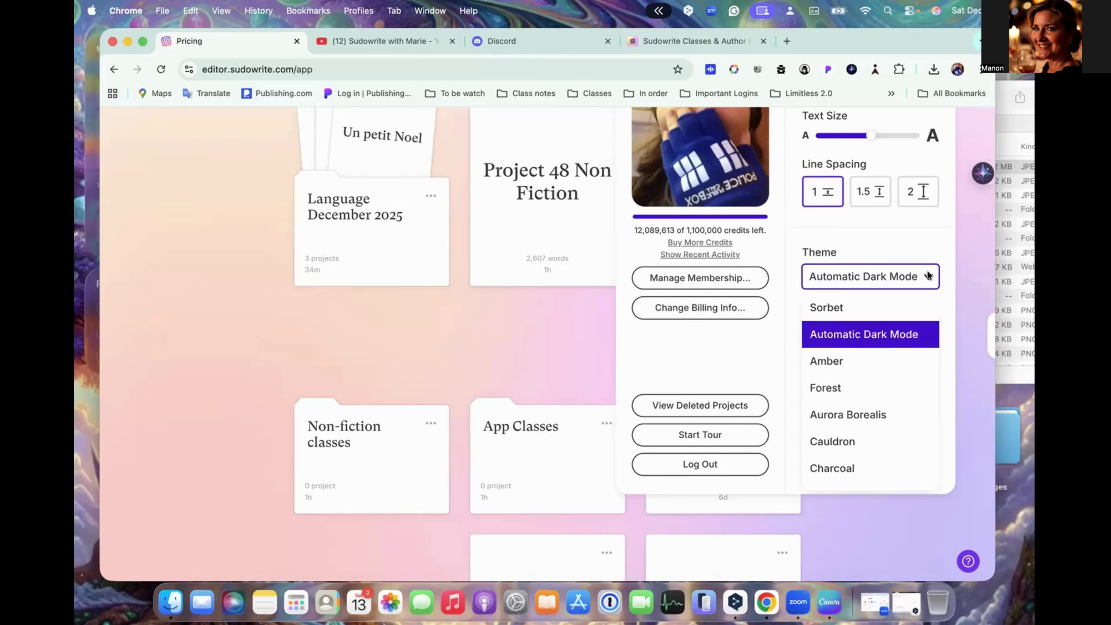
{"action": "left_click", "coordinate": [834, 363]}
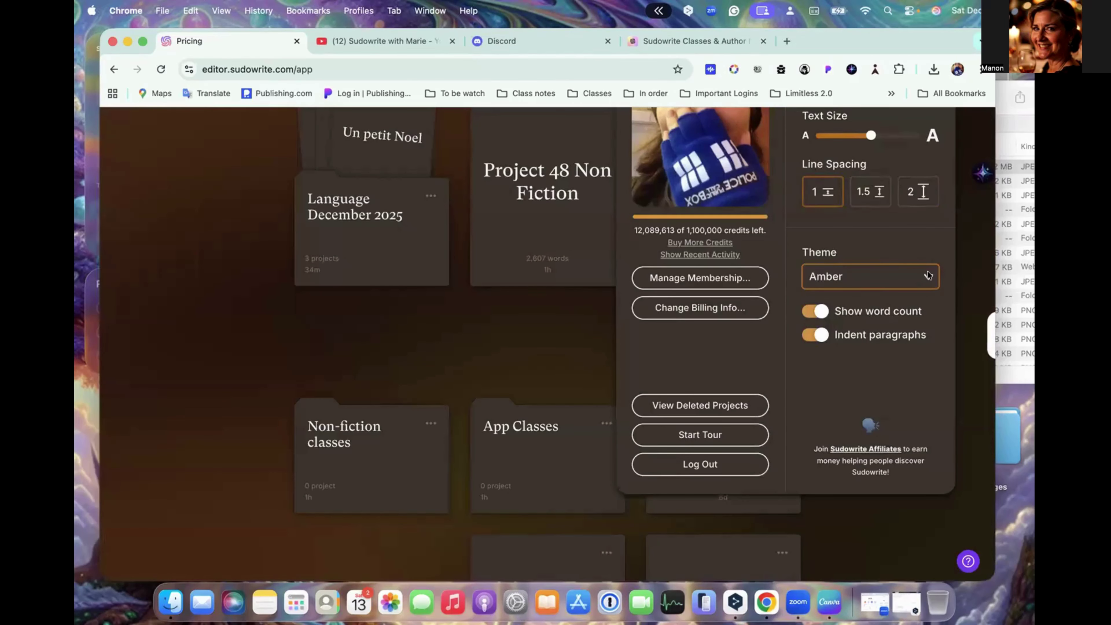
{"action": "left_click", "coordinate": [928, 275]}
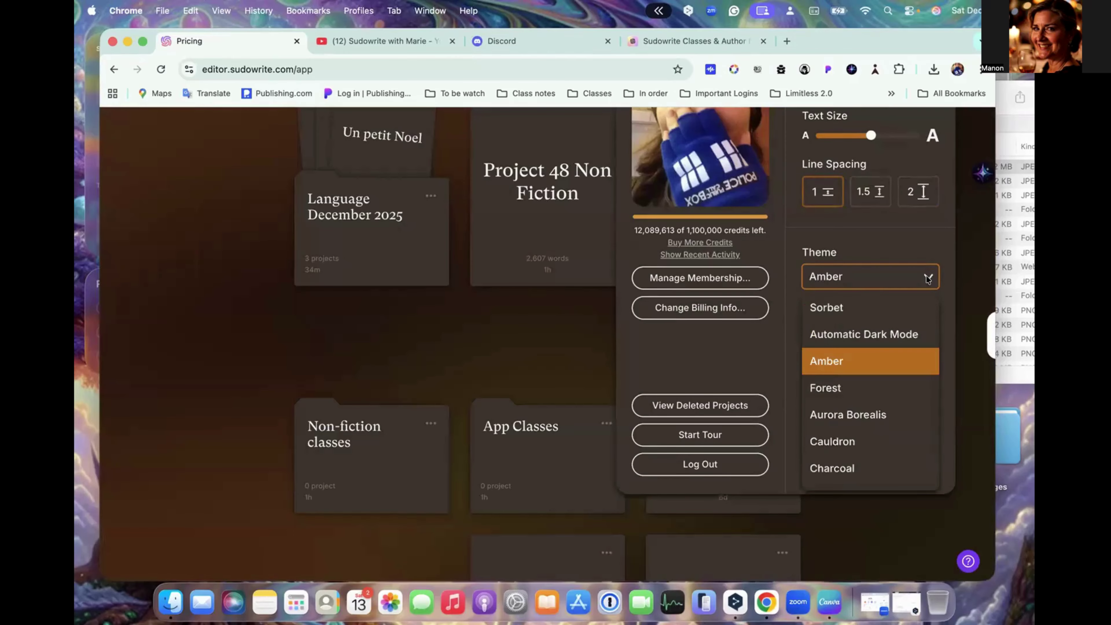
{"action": "left_click", "coordinate": [867, 389]}
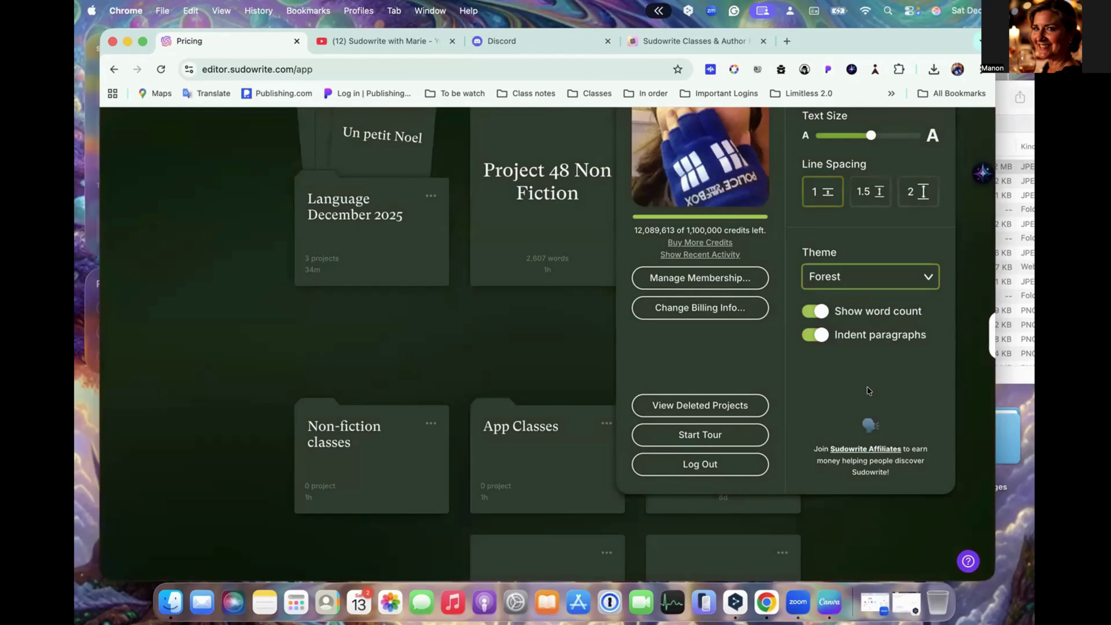
- Try the Aurora Borealis and Cauldron themes, and set the theme to Sorbet
{"action": "left_click", "coordinate": [927, 277]}
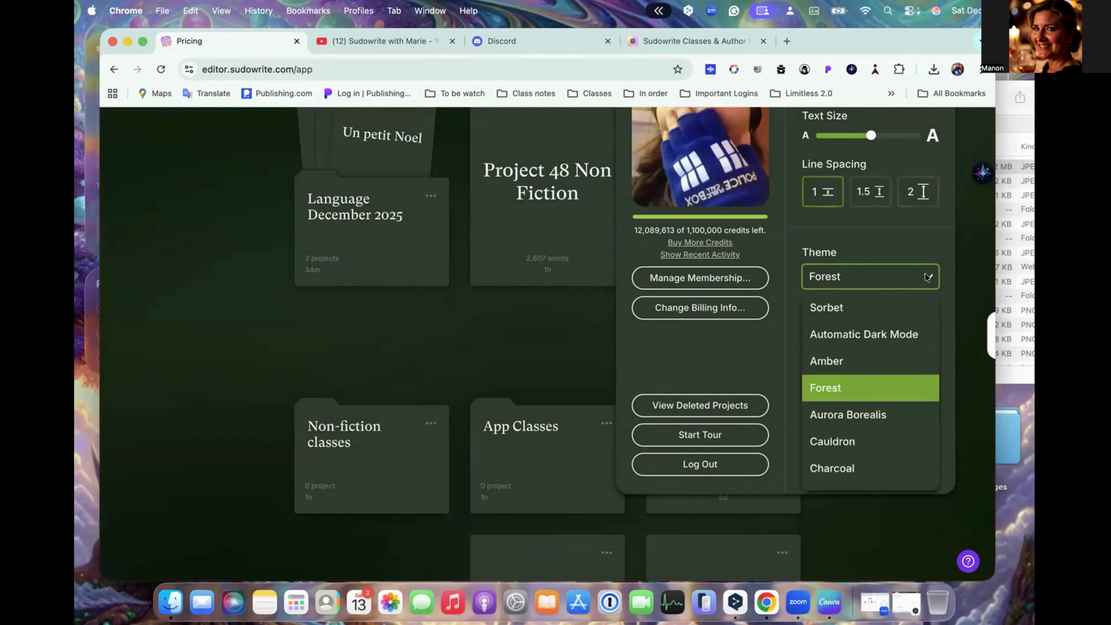
{"action": "left_click", "coordinate": [852, 415]}
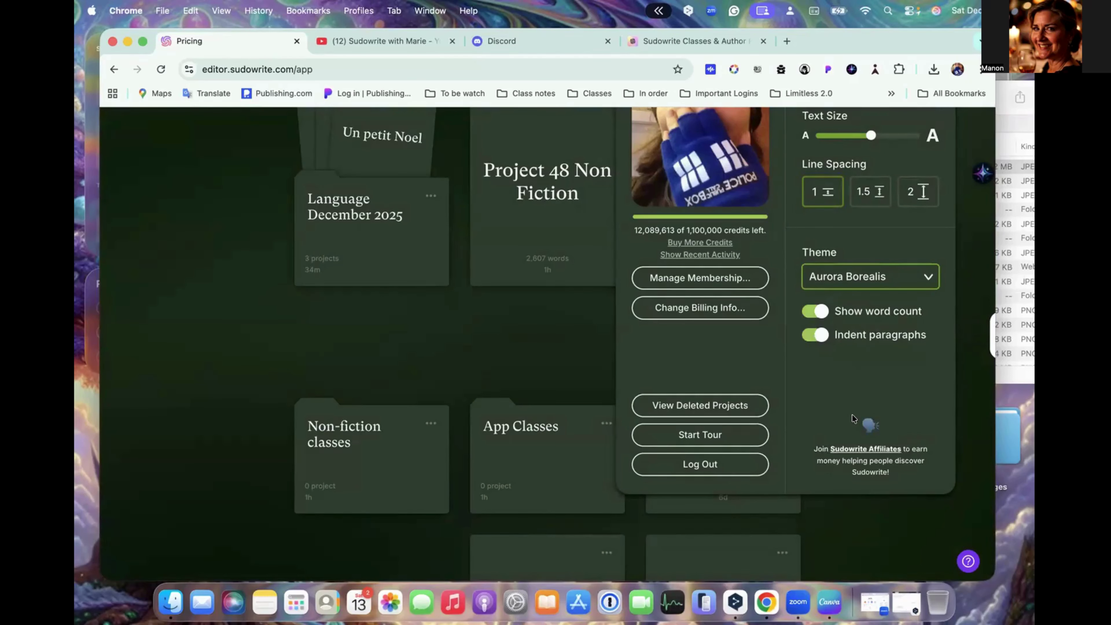
{"action": "left_click", "coordinate": [908, 278]}
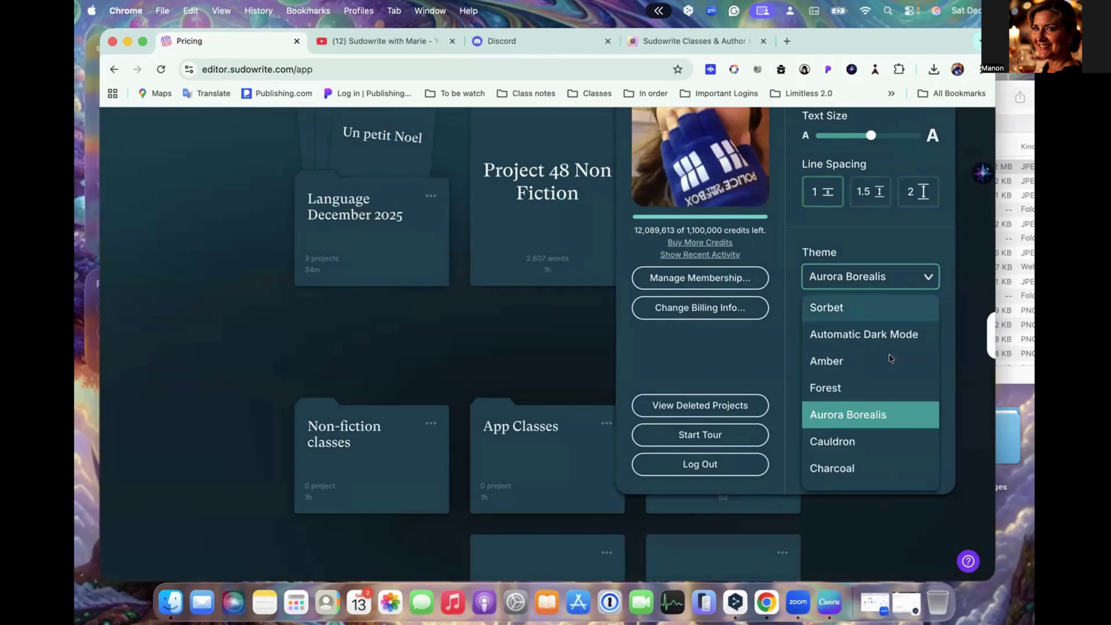
{"action": "left_click", "coordinate": [856, 445]}
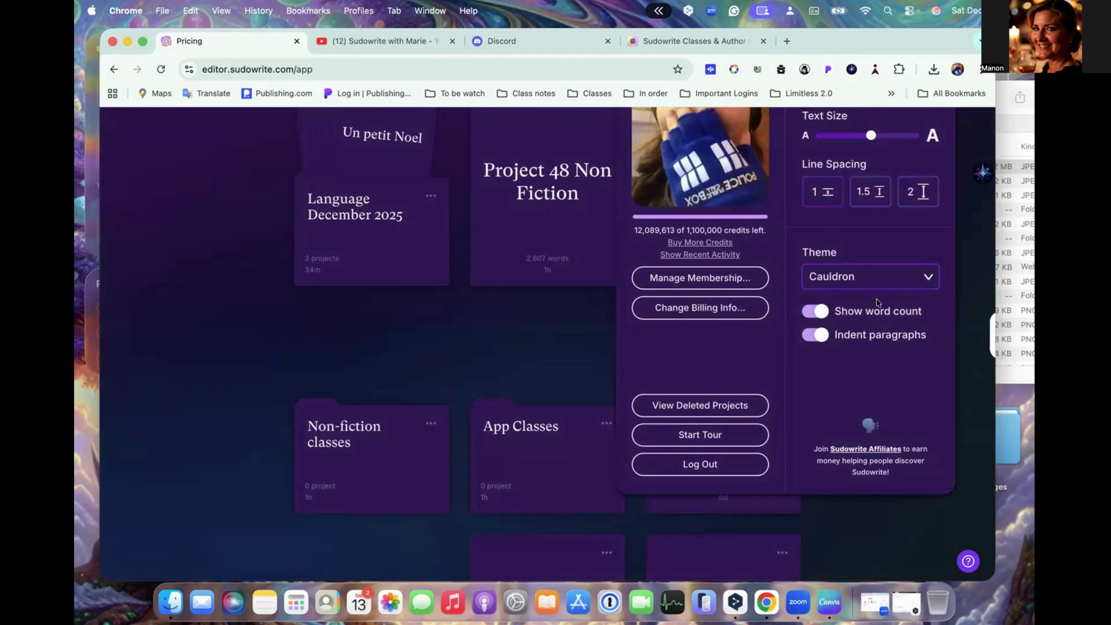
{"action": "left_click", "coordinate": [922, 275]}
{"action": "left_click", "coordinate": [831, 309]}
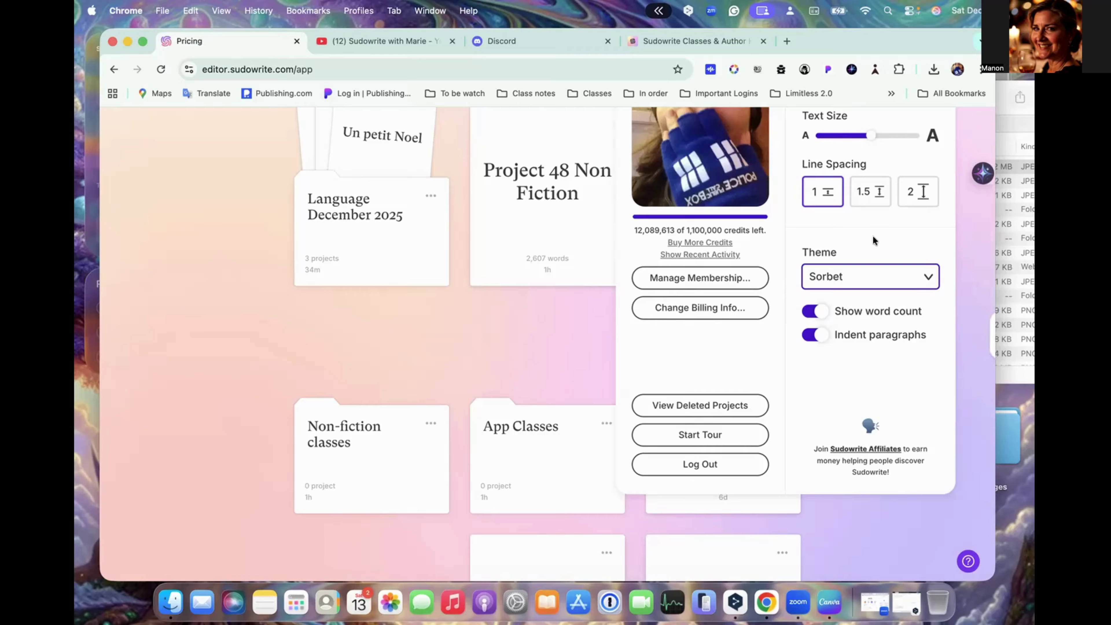
{"action": "left_click", "coordinate": [931, 279]}
{"action": "left_click", "coordinate": [930, 279]}
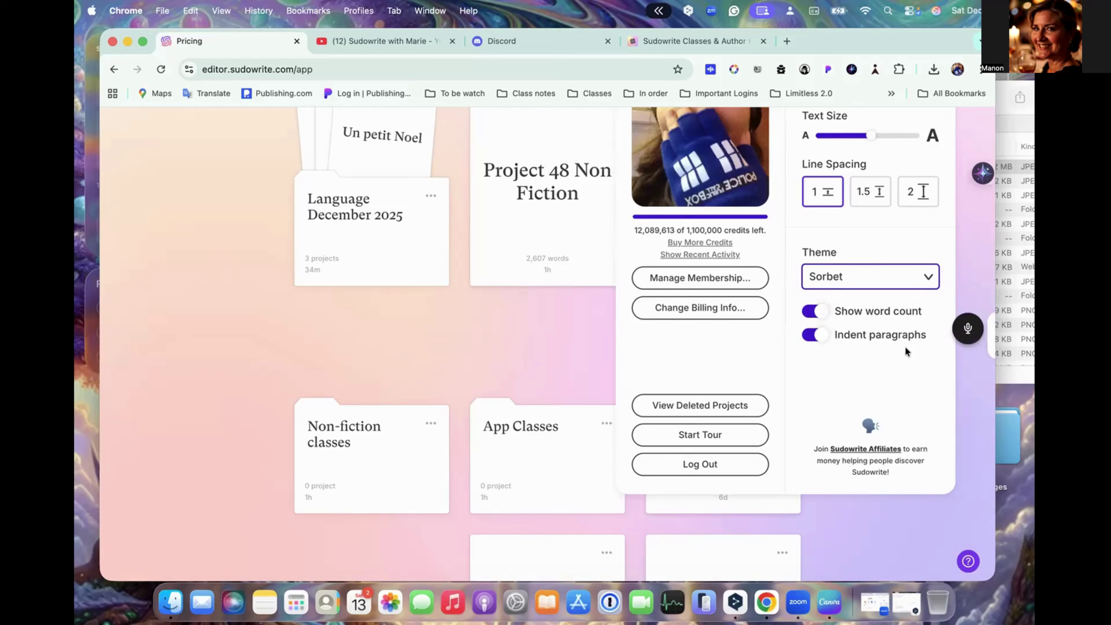
- Review the font, line spacing, word count and paragraph indent settings, and close the settings to return to the project dashboard
{"action": "scroll", "coordinate": [917, 315], "scroll_direction": "up", "scroll_amount": 3}
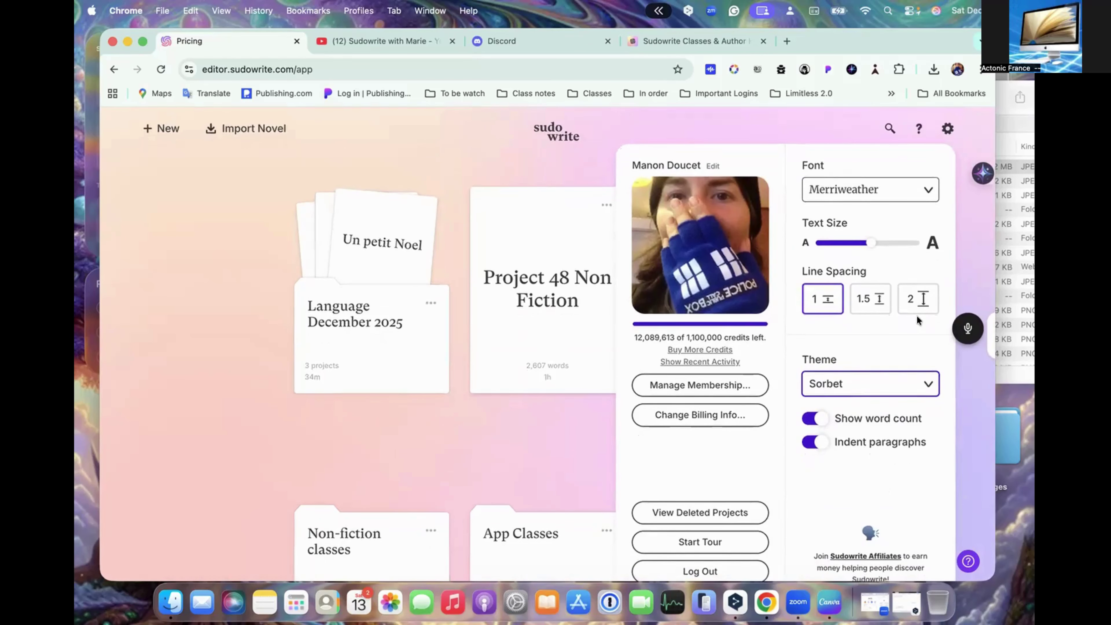
{"action": "scroll", "coordinate": [917, 315], "scroll_direction": "down", "scroll_amount": 3}
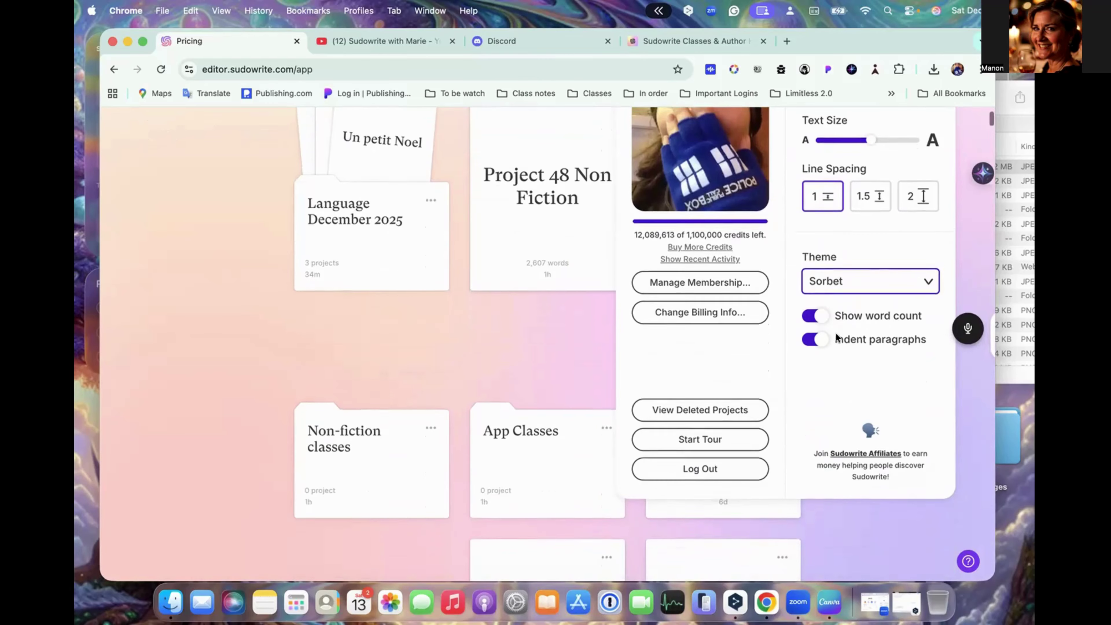
{"action": "scroll", "coordinate": [836, 333], "scroll_direction": "up", "scroll_amount": 3}
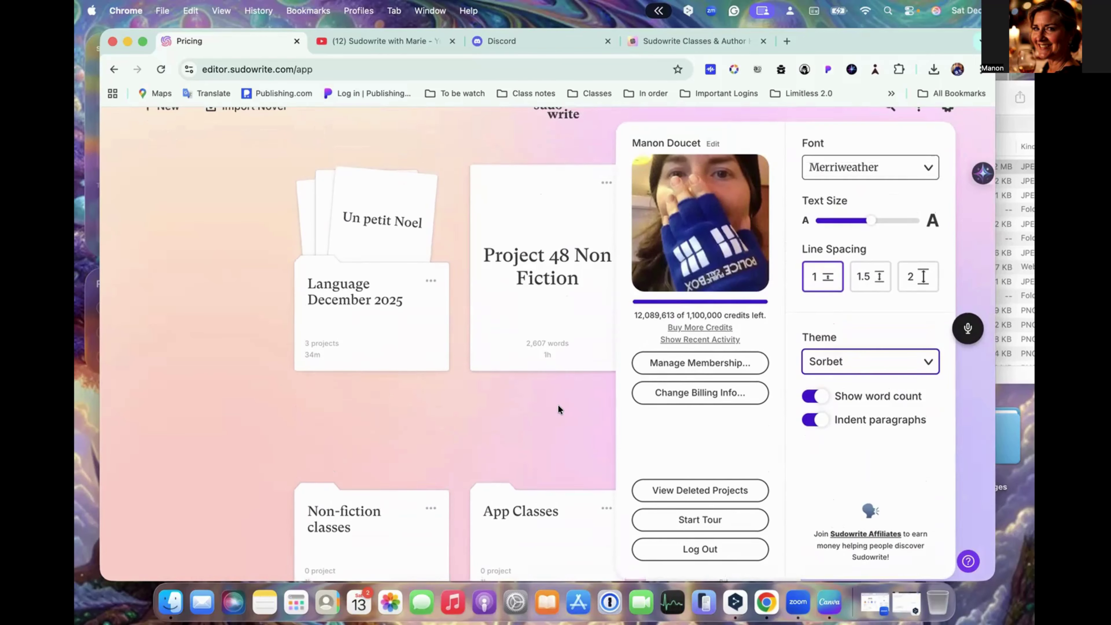
{"action": "left_click", "coordinate": [562, 411]}
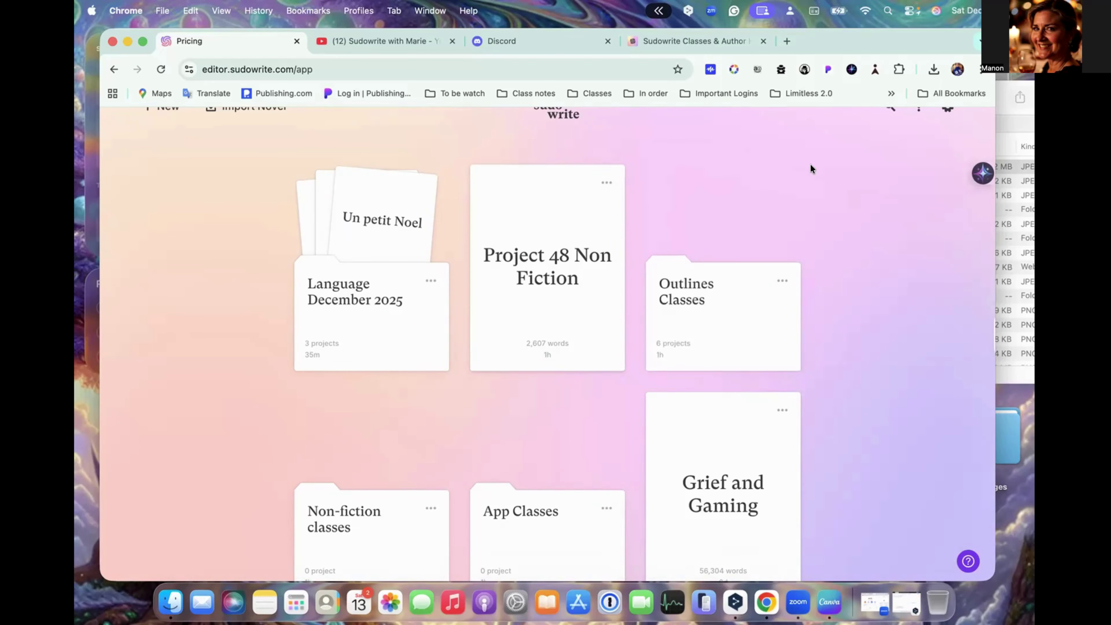
{"action": "scroll", "coordinate": [810, 166], "scroll_direction": "up", "scroll_amount": 1}
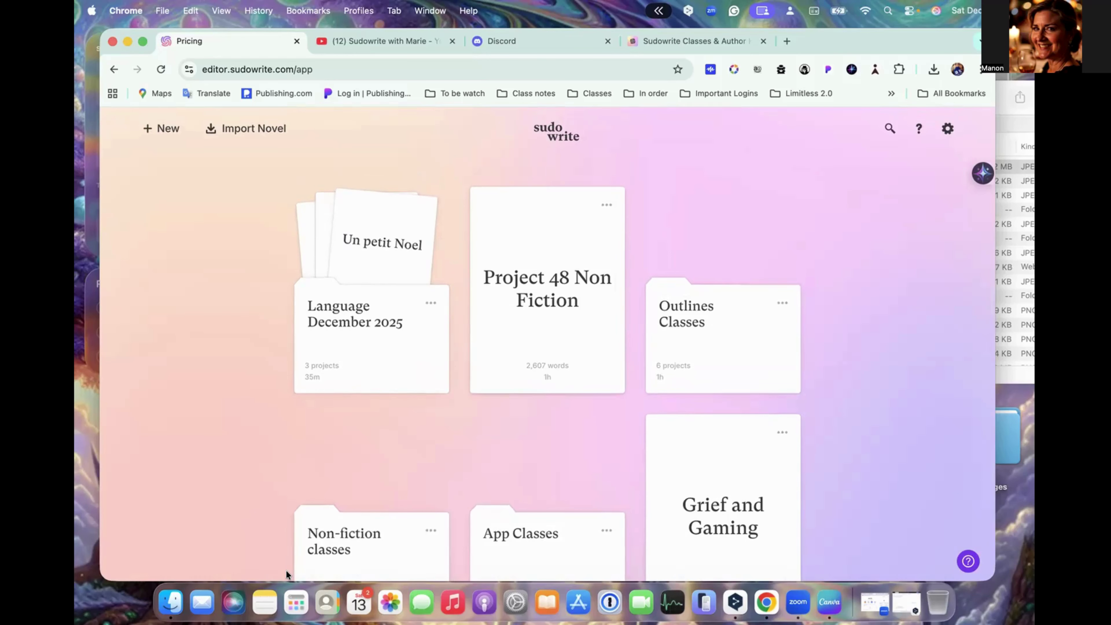
{"action": "left_click", "coordinate": [295, 603]}
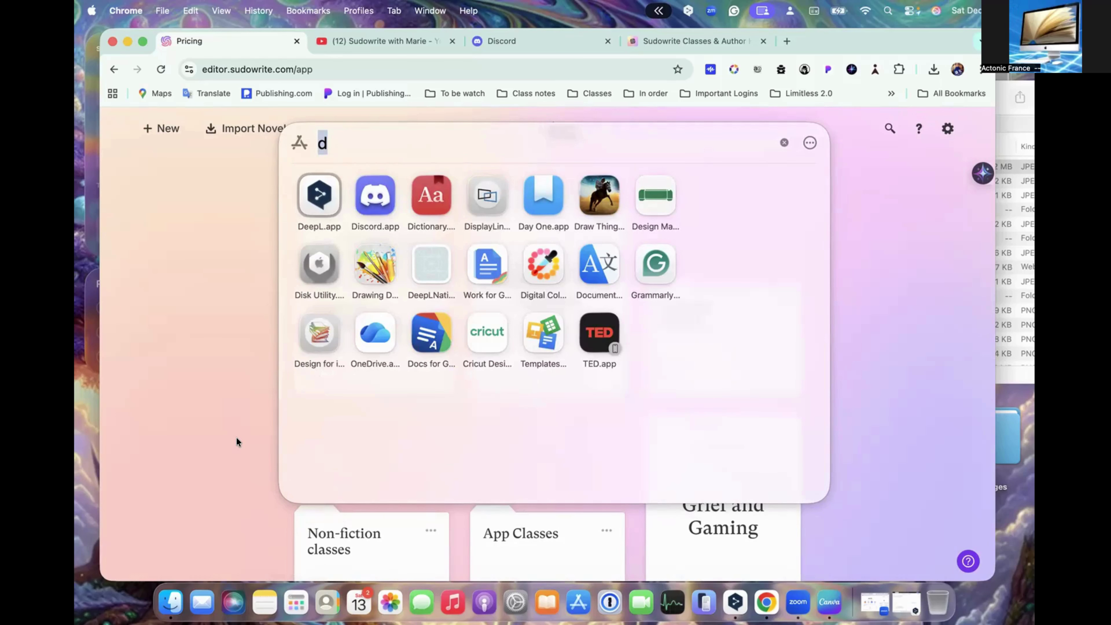
{"action": "left_click", "coordinate": [236, 414]}
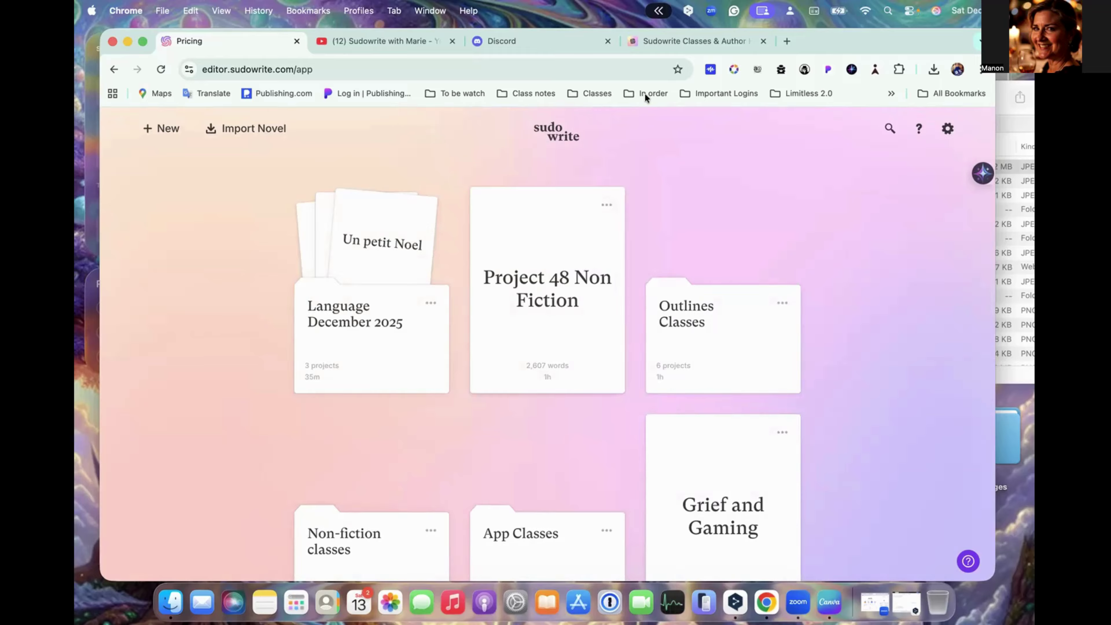
{"action": "mouse_move", "coordinate": [823, 39]}
{"action": "left_mouse_down"}
{"action": "mouse_move", "coordinate": [823, 19]}
{"action": "mouse_move", "coordinate": [826, 45]}
{"action": "mouse_move", "coordinate": [806, 44]}
{"action": "left_mouse_up"}
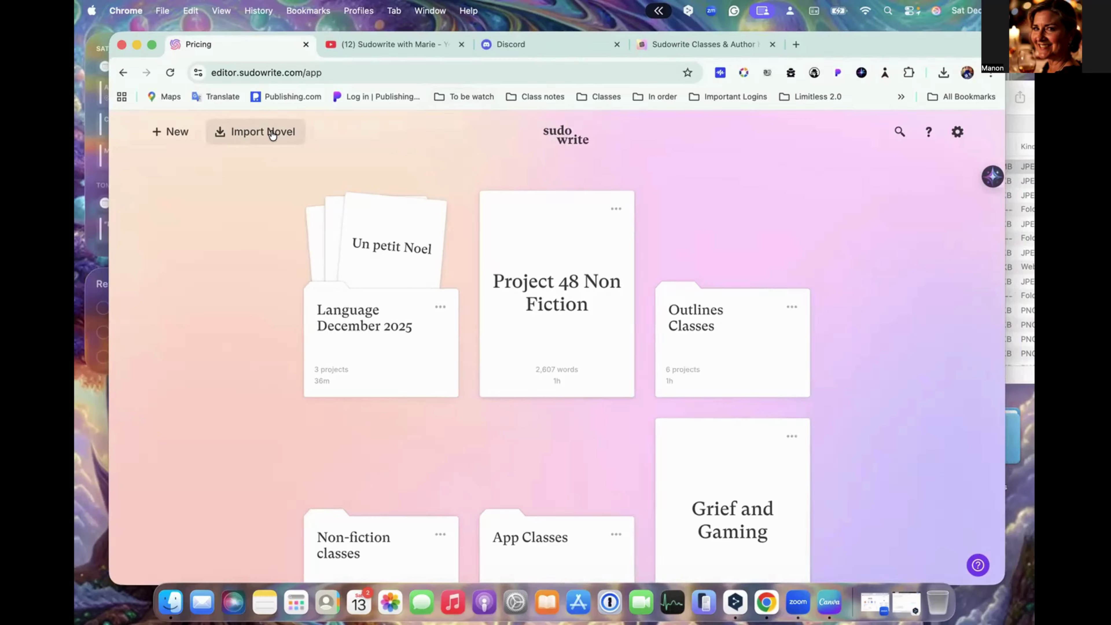
- Import the file "Prologue — The Algorithm Dreams of Blood.docx" from the Downloads folder as a novel
{"action": "left_click", "coordinate": [241, 134]}
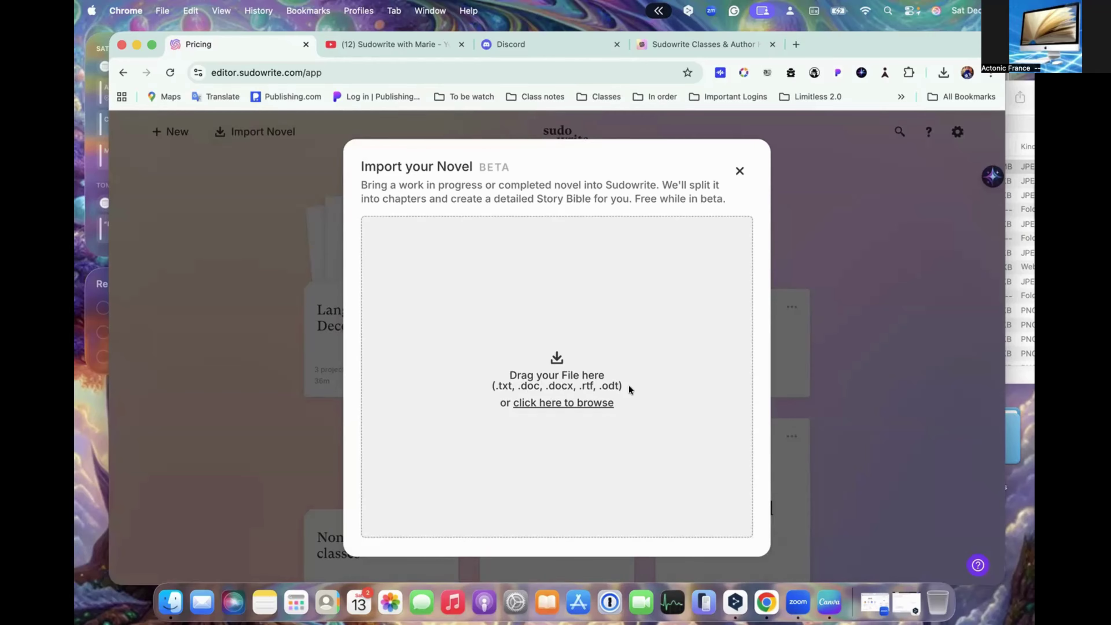
{"action": "left_click", "coordinate": [172, 599]}
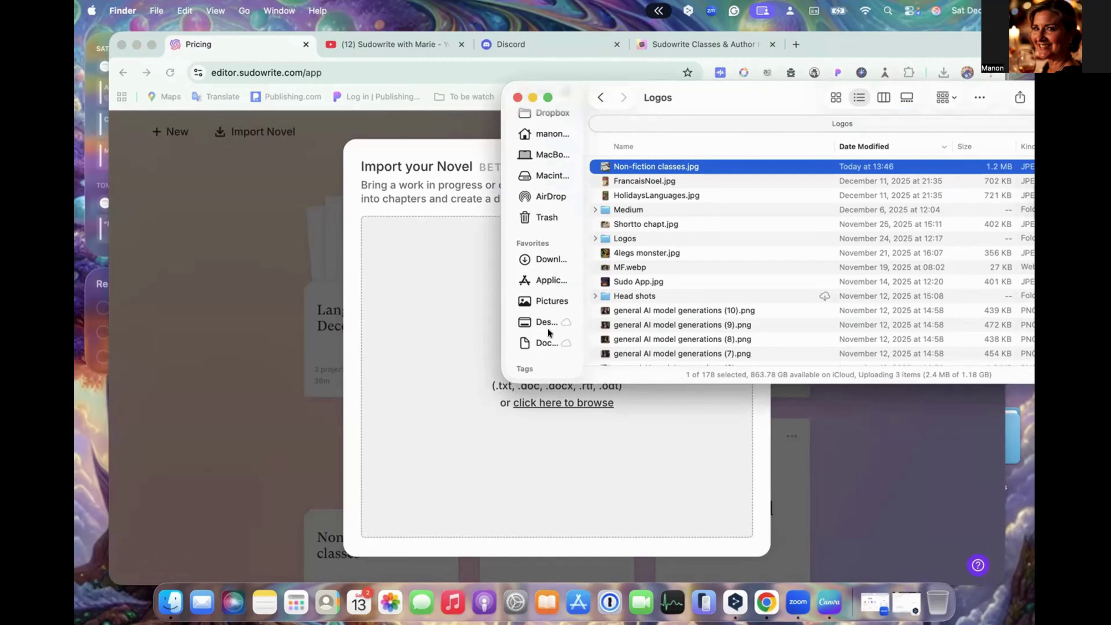
{"action": "left_click", "coordinate": [550, 345]}
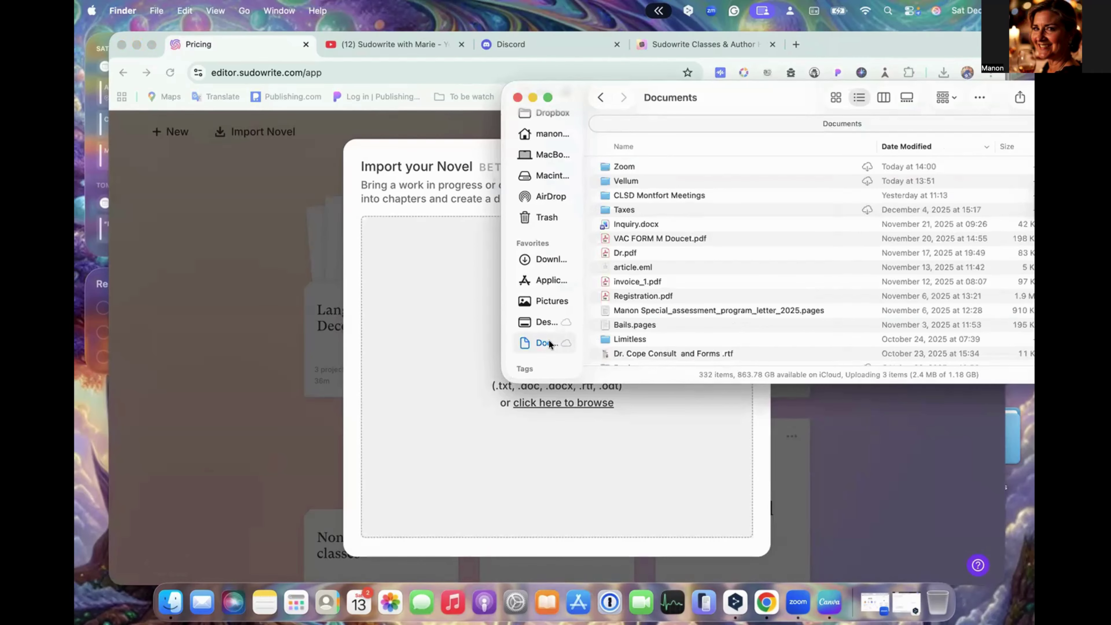
{"action": "left_click", "coordinate": [551, 259]}
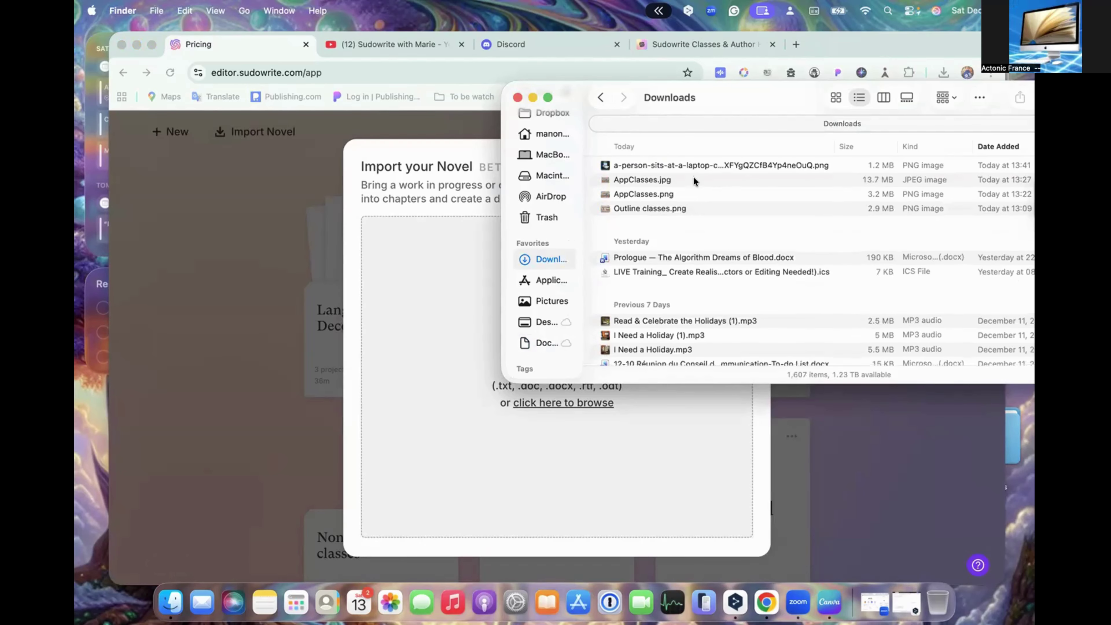
{"action": "scroll", "coordinate": [694, 179], "scroll_direction": "down", "scroll_amount": 2}
{"action": "scroll", "coordinate": [694, 177], "scroll_direction": "down", "scroll_amount": 1}
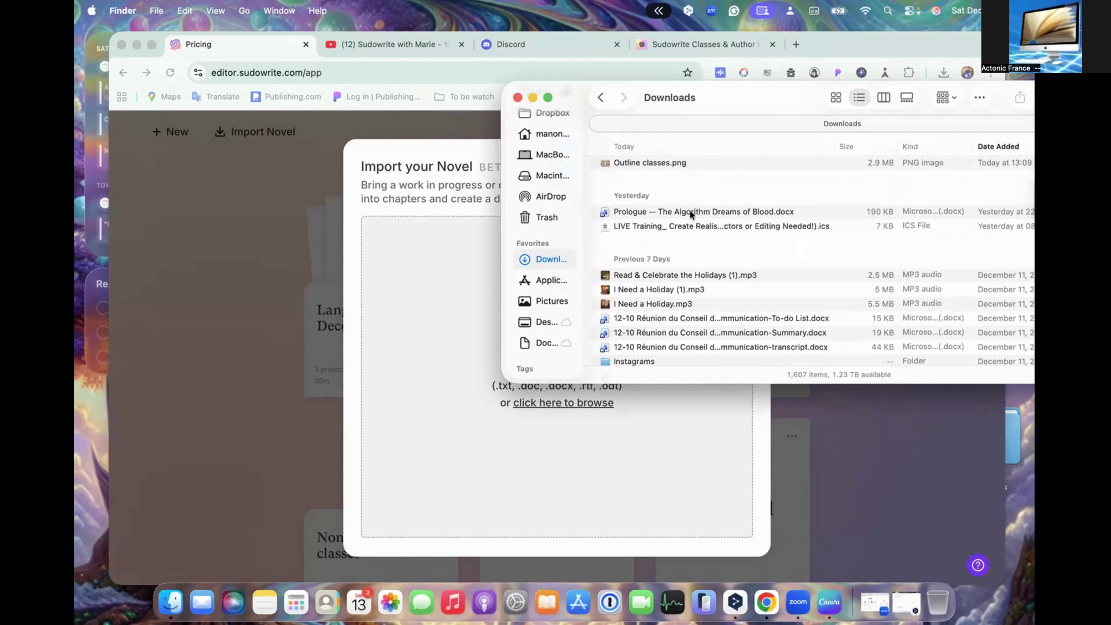
{"action": "left_click_drag", "start_coordinate": [739, 93], "coordinate": [760, 38]}
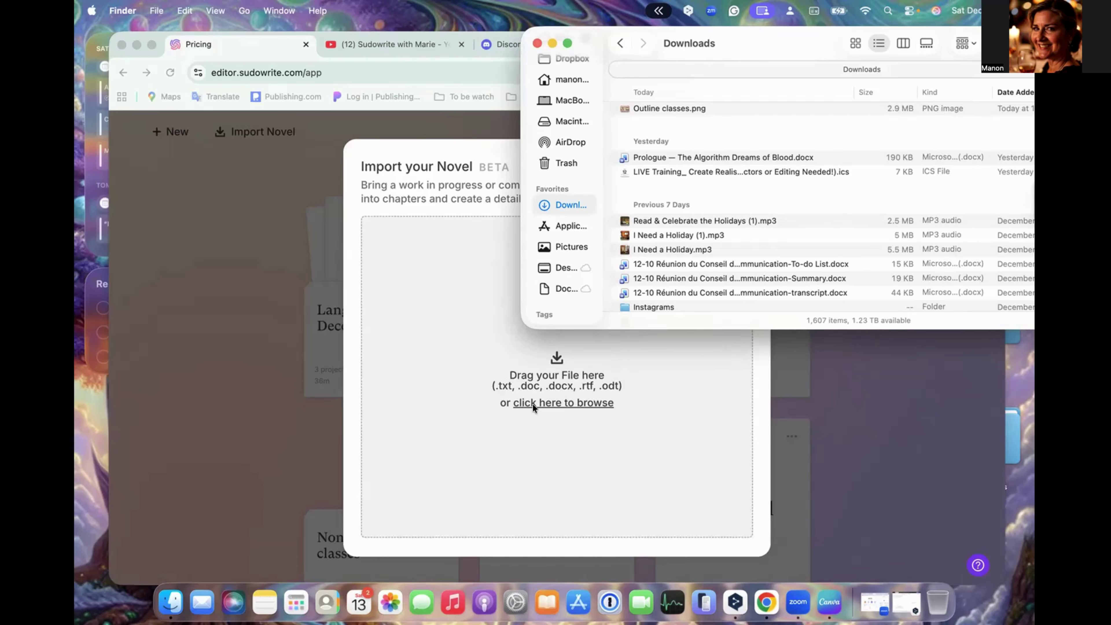
{"action": "left_click_drag", "start_coordinate": [661, 158], "coordinate": [541, 396]}
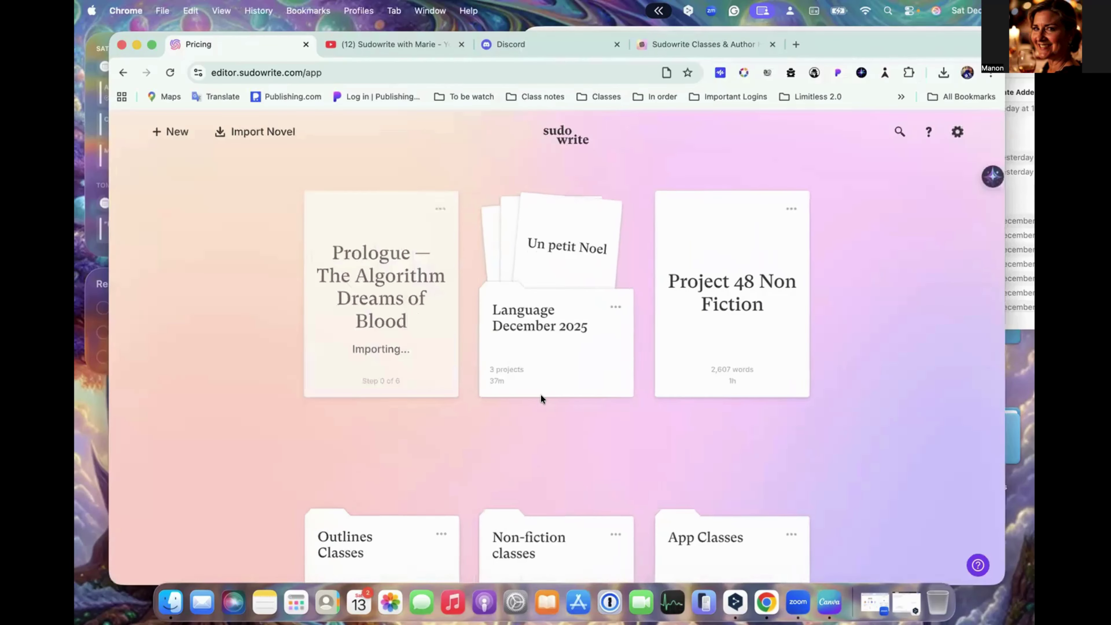
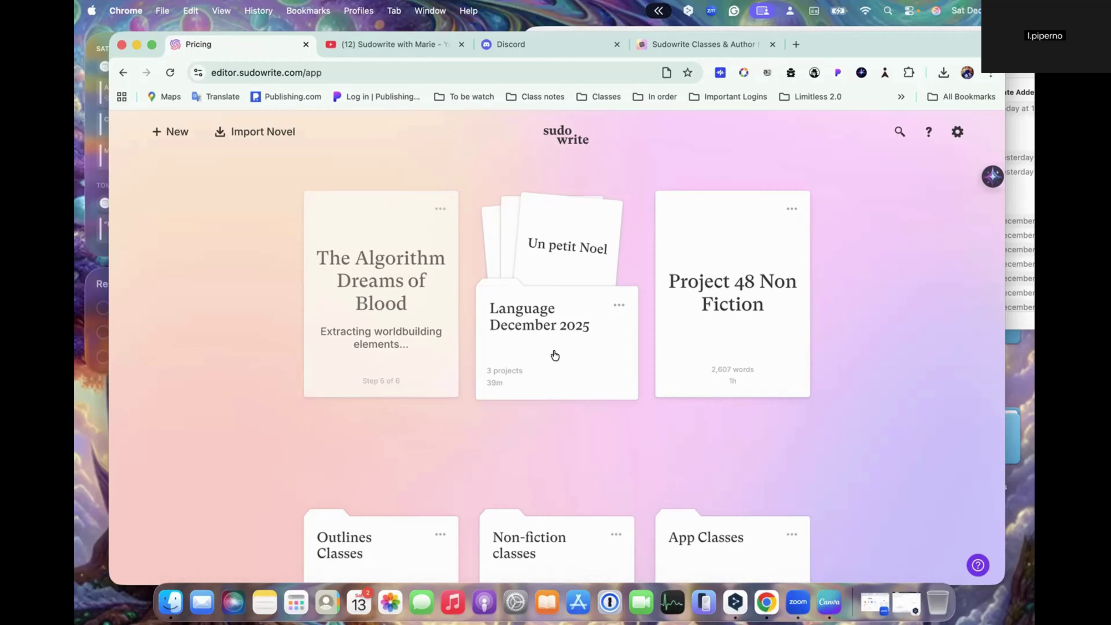
- Search the projects for "grand", open "Grand papa en bon Francais" and look through its French text
{"action": "left_click", "coordinate": [900, 131]}
{"action": "type", "text": "grand"}
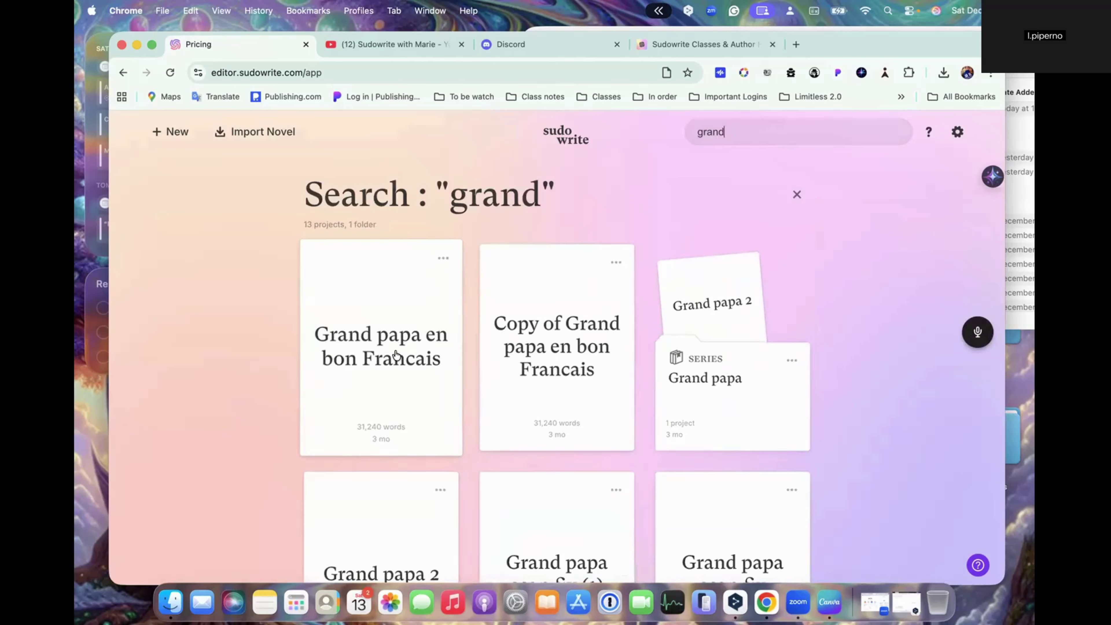
{"action": "left_click", "coordinate": [366, 372]}
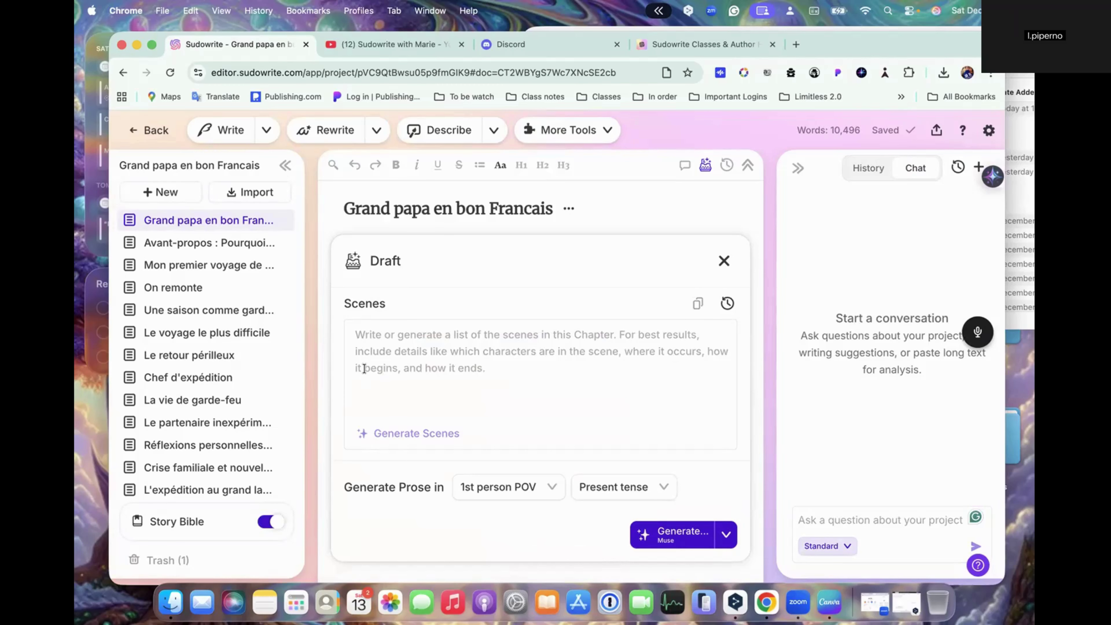
{"action": "scroll", "coordinate": [445, 346], "scroll_direction": "down", "scroll_amount": 10}
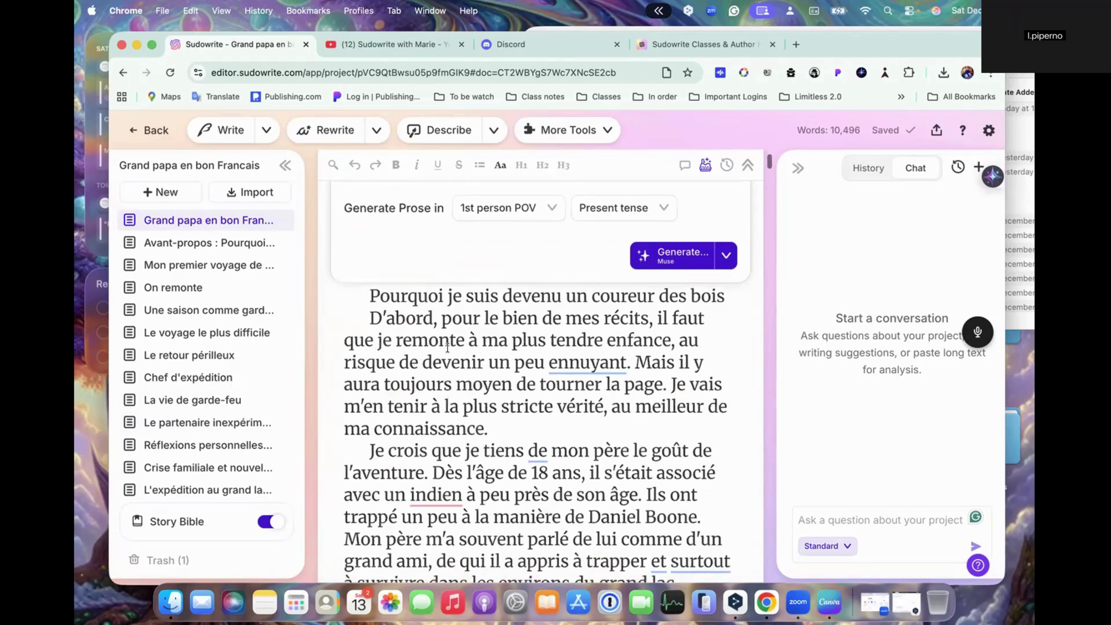
{"action": "scroll", "coordinate": [445, 346], "scroll_direction": "up", "scroll_amount": 4}
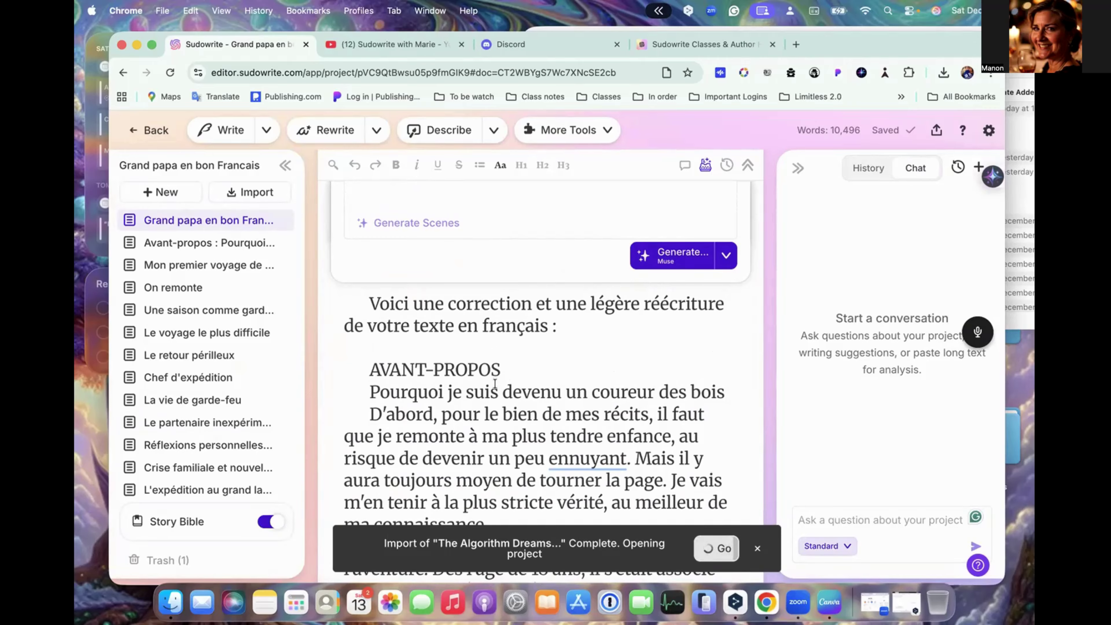
{"action": "scroll", "coordinate": [413, 418], "scroll_direction": "down", "scroll_amount": 3}
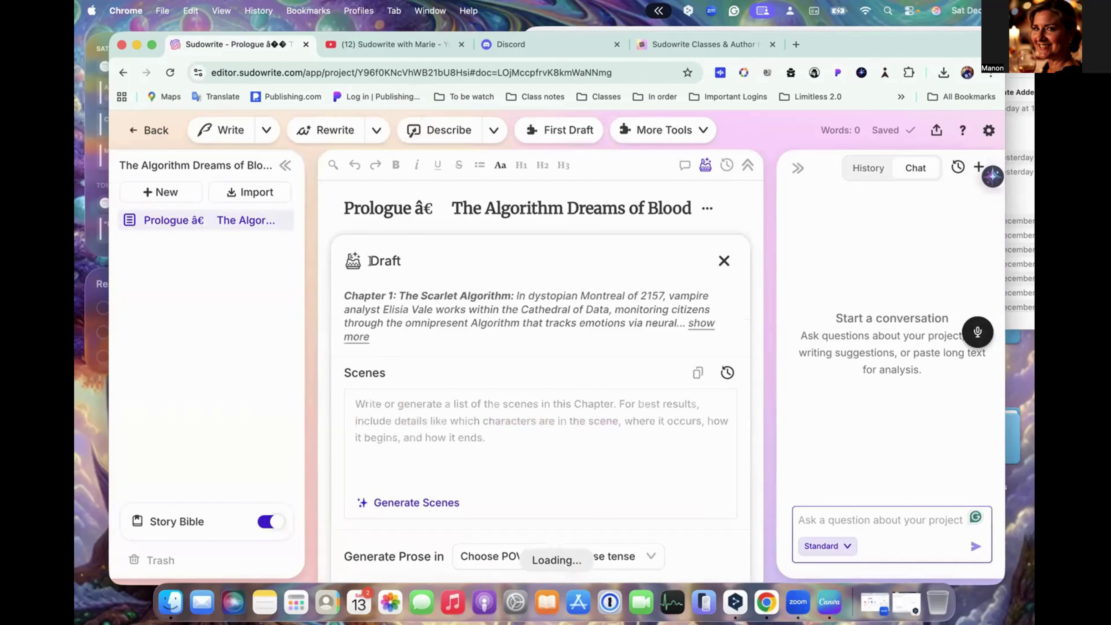
- Reopen the imported project "The Algorithm Dreams of Blood" from the dashboard and look through its prologue text
{"action": "left_click", "coordinate": [152, 130]}
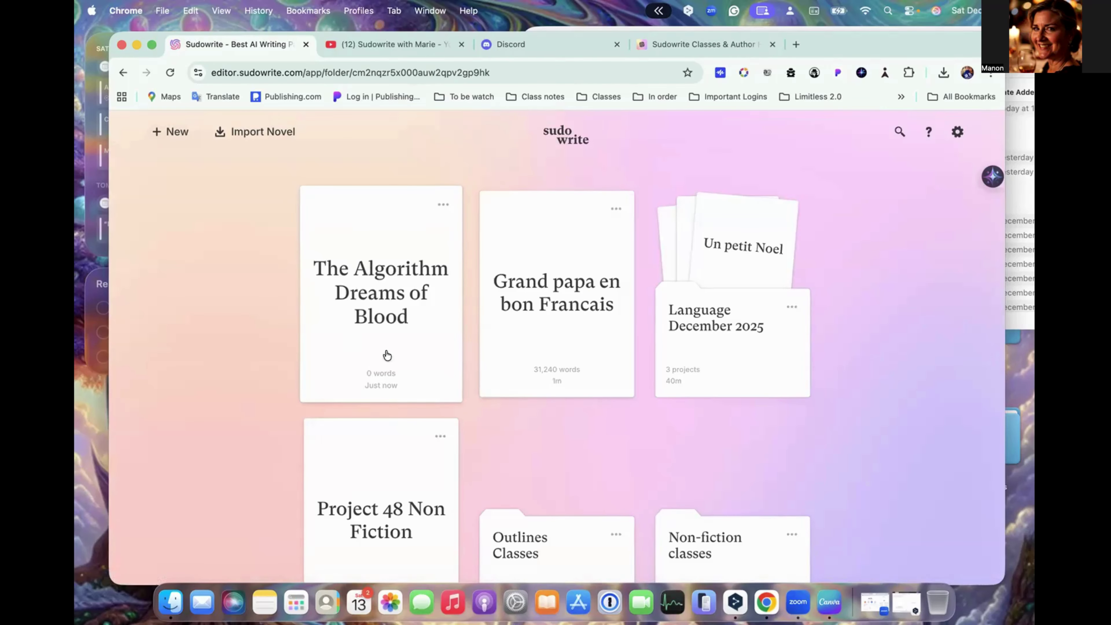
{"action": "left_click", "coordinate": [372, 297]}
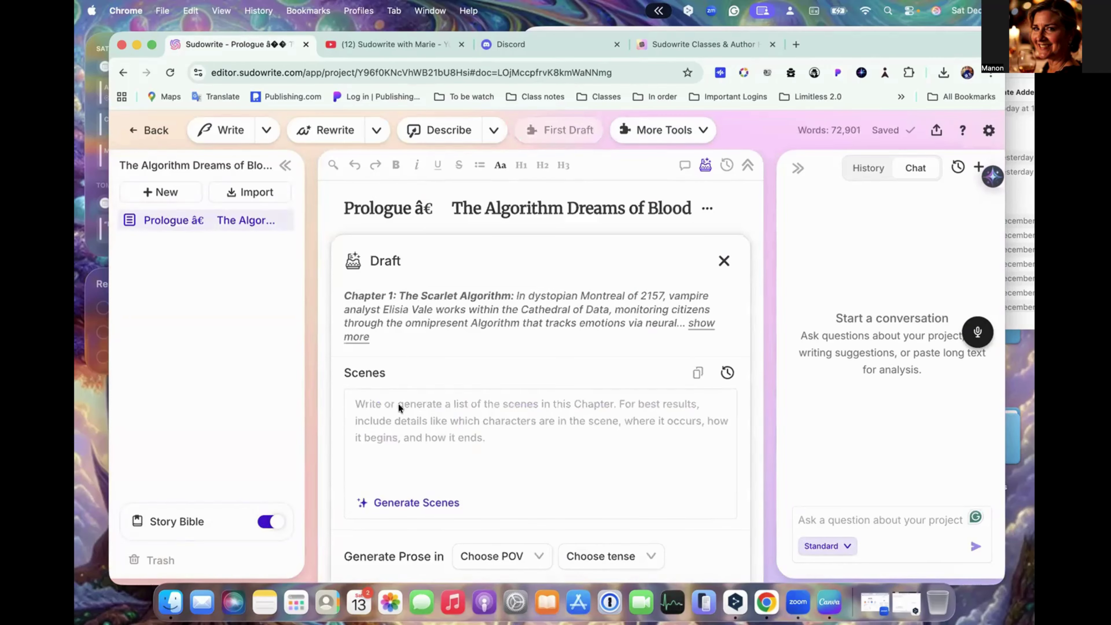
{"action": "scroll", "coordinate": [399, 403], "scroll_direction": "down", "scroll_amount": 15}
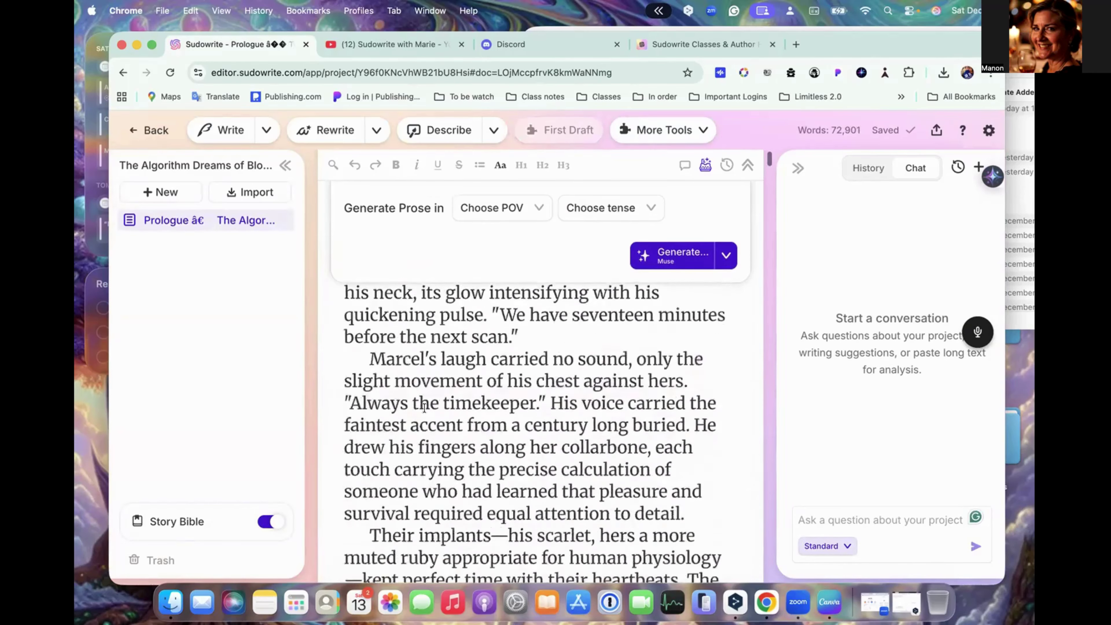
{"action": "scroll", "coordinate": [424, 408], "scroll_direction": "down", "scroll_amount": 15}
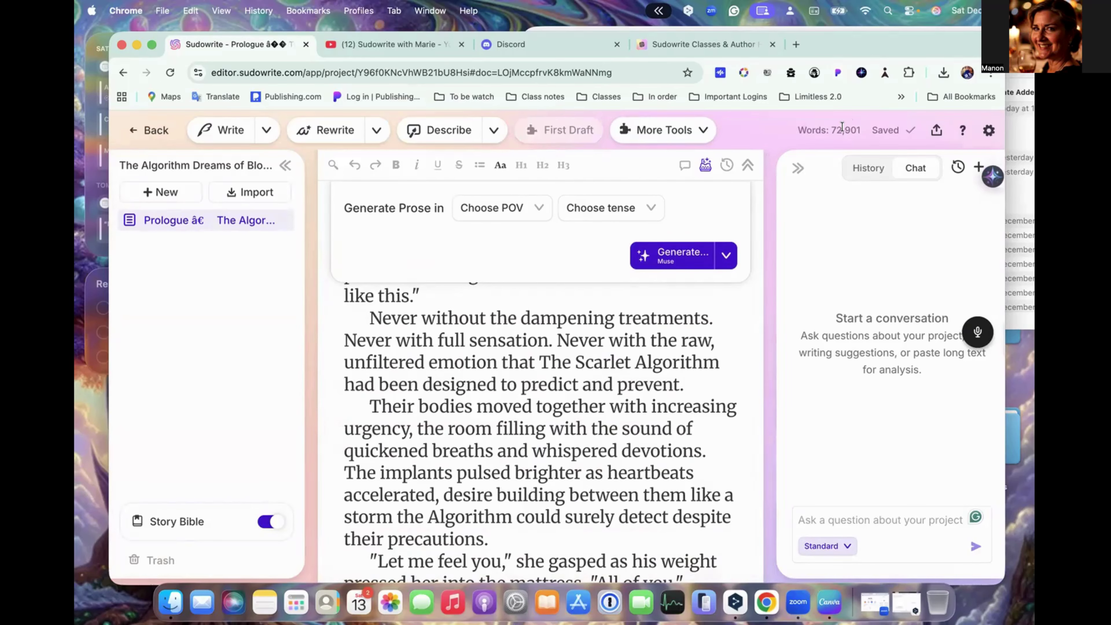
{"action": "scroll", "coordinate": [475, 452], "scroll_direction": "down", "scroll_amount": 15}
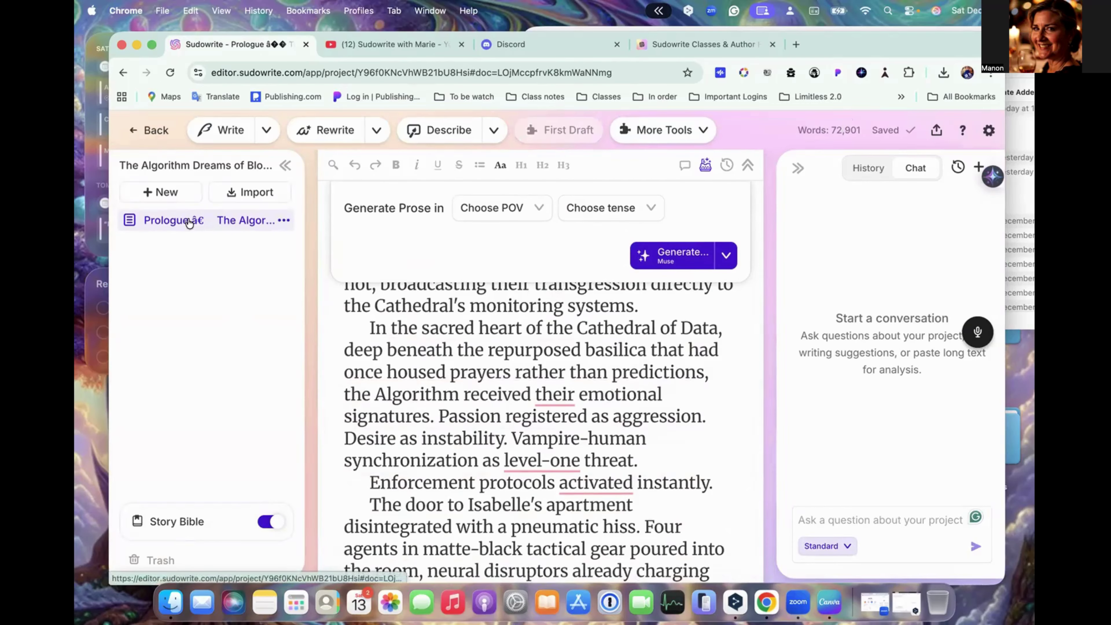
- Expand the imported novel's Story Bible and open its Braindump field for editing
{"action": "left_click", "coordinate": [175, 521]}
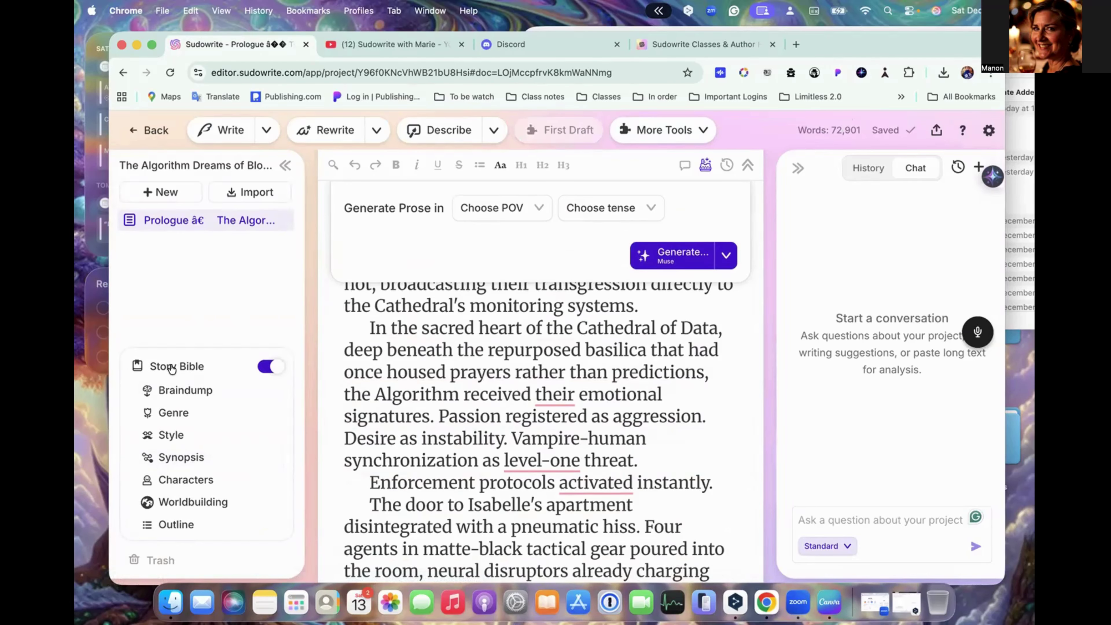
{"action": "left_click", "coordinate": [180, 394]}
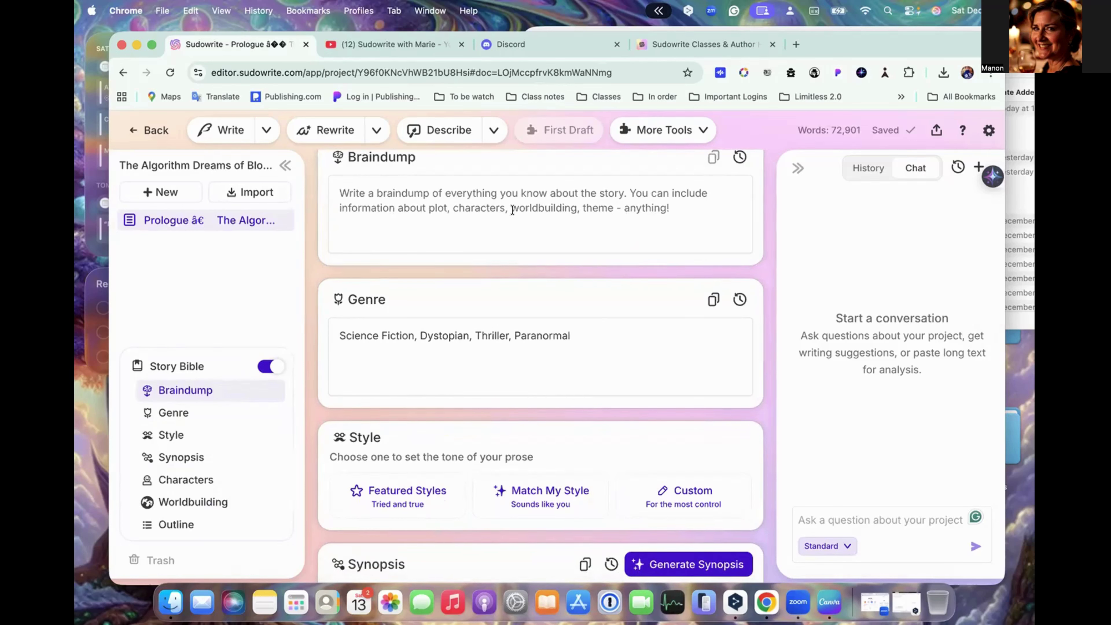
{"action": "left_click", "coordinate": [477, 216]}
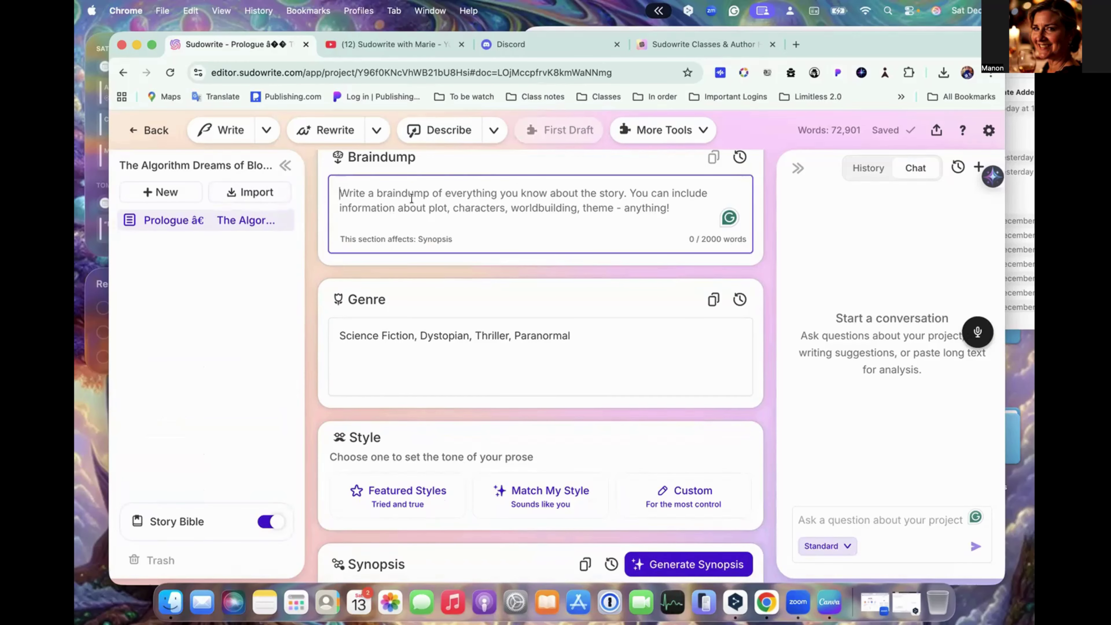
- Review the Story Bible's Braindump, Genre and Synopsis sections and select the whole list of genres
{"action": "scroll", "coordinate": [455, 343], "scroll_direction": "down", "scroll_amount": 2}
{"action": "scroll", "coordinate": [456, 345], "scroll_direction": "up", "scroll_amount": 3}
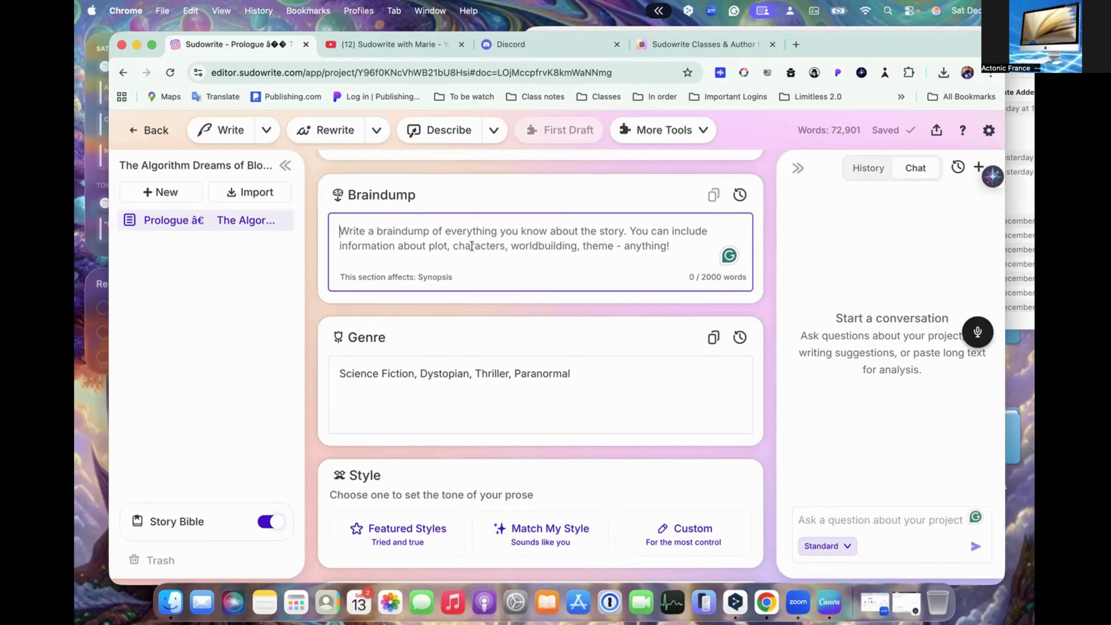
{"action": "scroll", "coordinate": [472, 246], "scroll_direction": "down", "scroll_amount": 7}
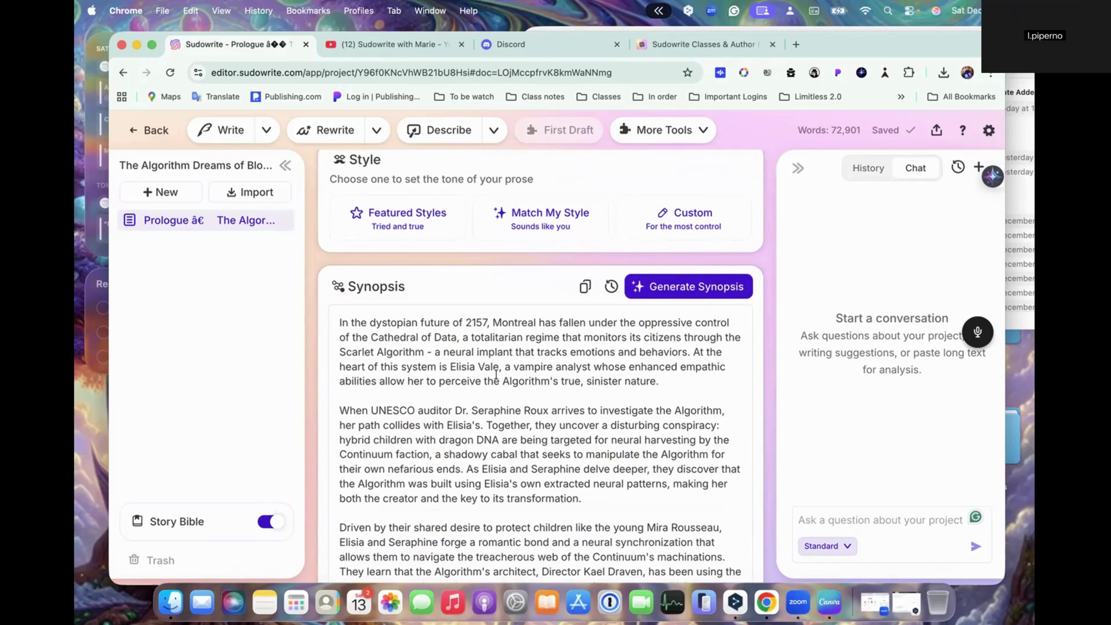
{"action": "scroll", "coordinate": [496, 374], "scroll_direction": "up", "scroll_amount": 10}
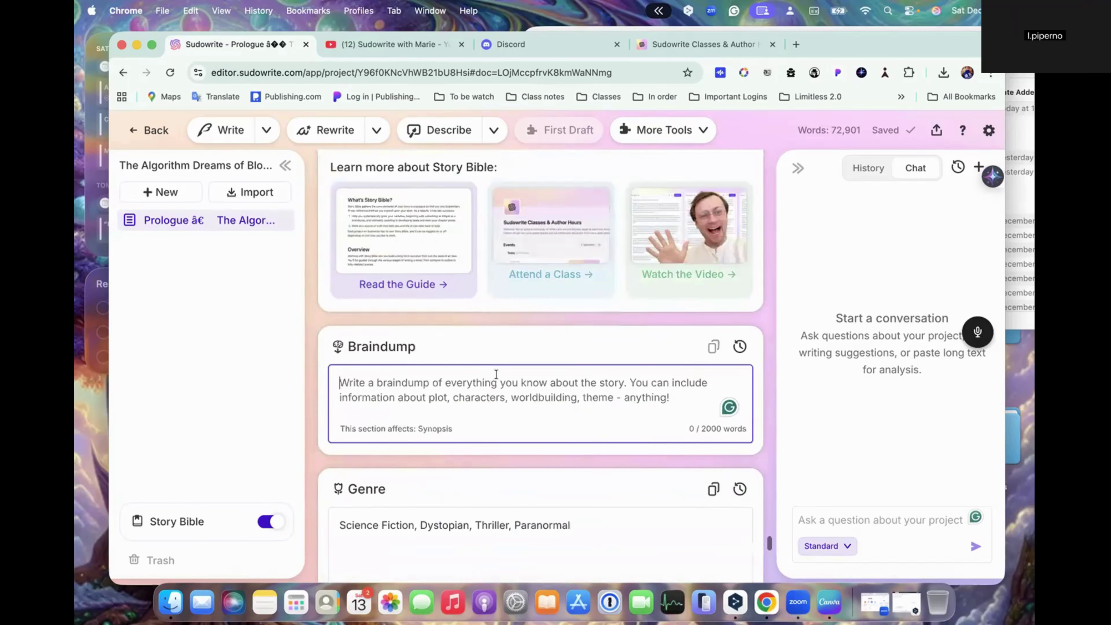
{"action": "scroll", "coordinate": [516, 349], "scroll_direction": "down", "scroll_amount": 2}
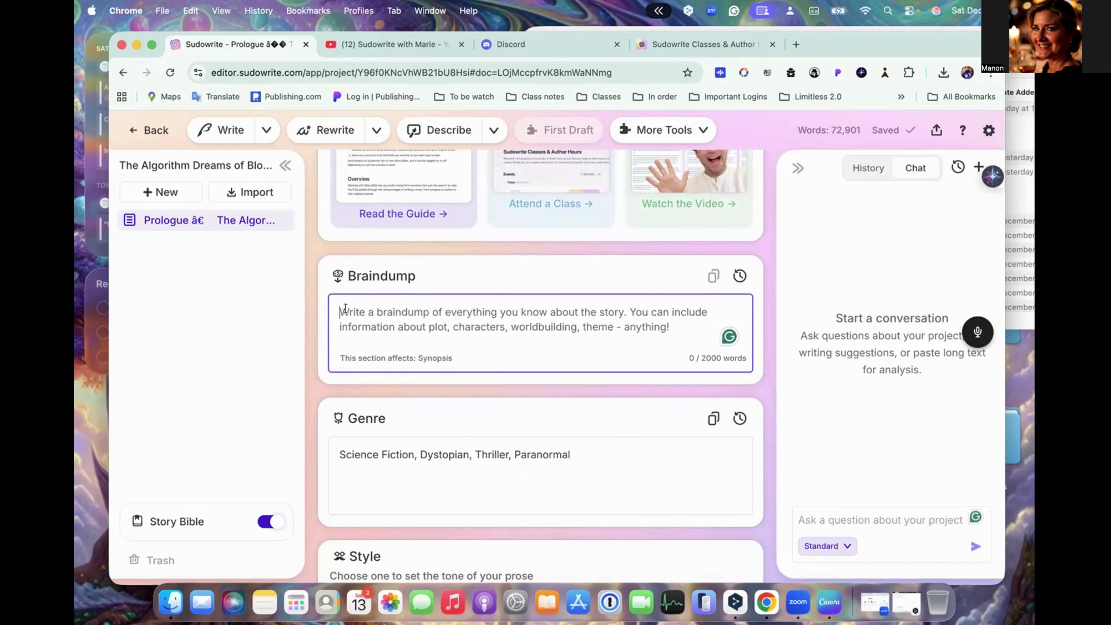
{"action": "scroll", "coordinate": [346, 308], "scroll_direction": "down", "scroll_amount": 5}
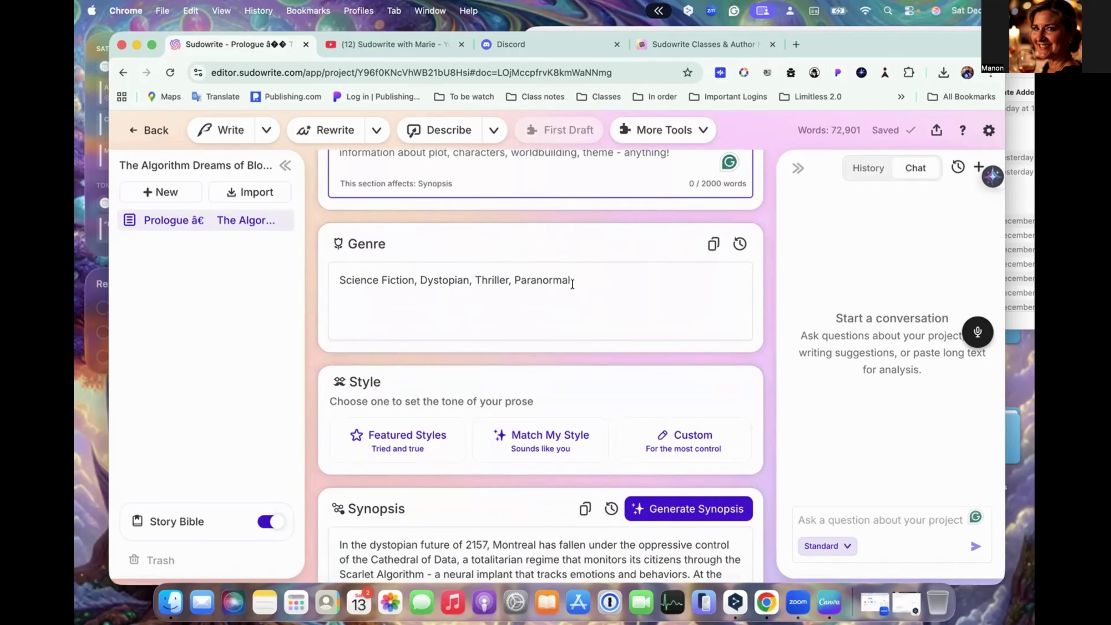
{"action": "left_click_drag", "start_coordinate": [591, 278], "coordinate": [326, 280]}
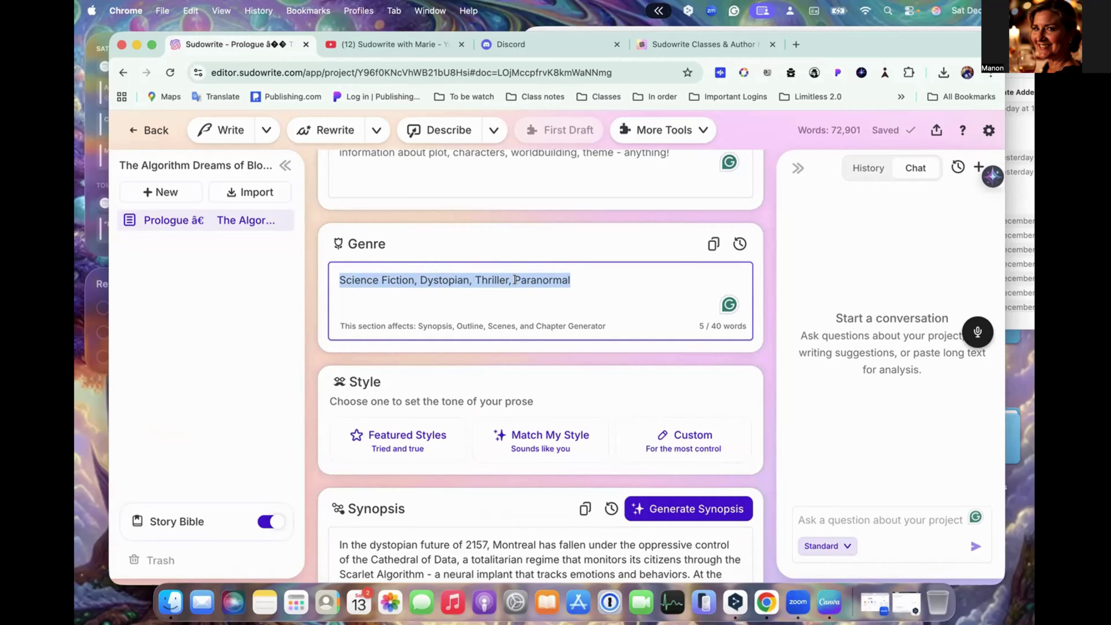
- Open Match My Style in the Style section to view its writing sample form, and close it without adding a sample
{"action": "scroll", "coordinate": [516, 279], "scroll_direction": "down", "scroll_amount": 5}
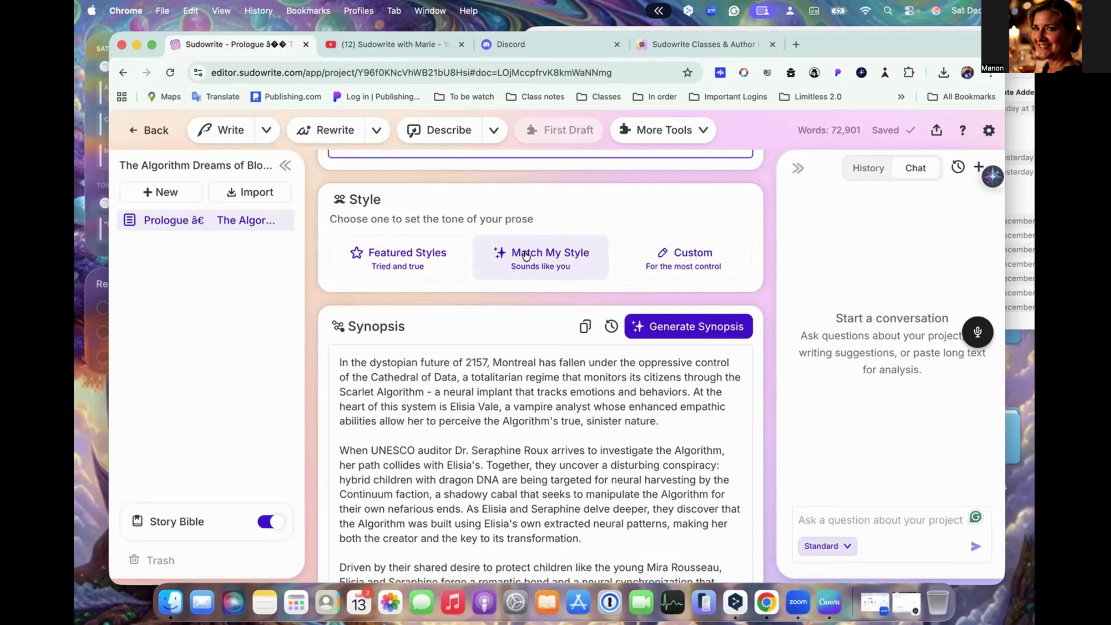
{"action": "left_click", "coordinate": [550, 253]}
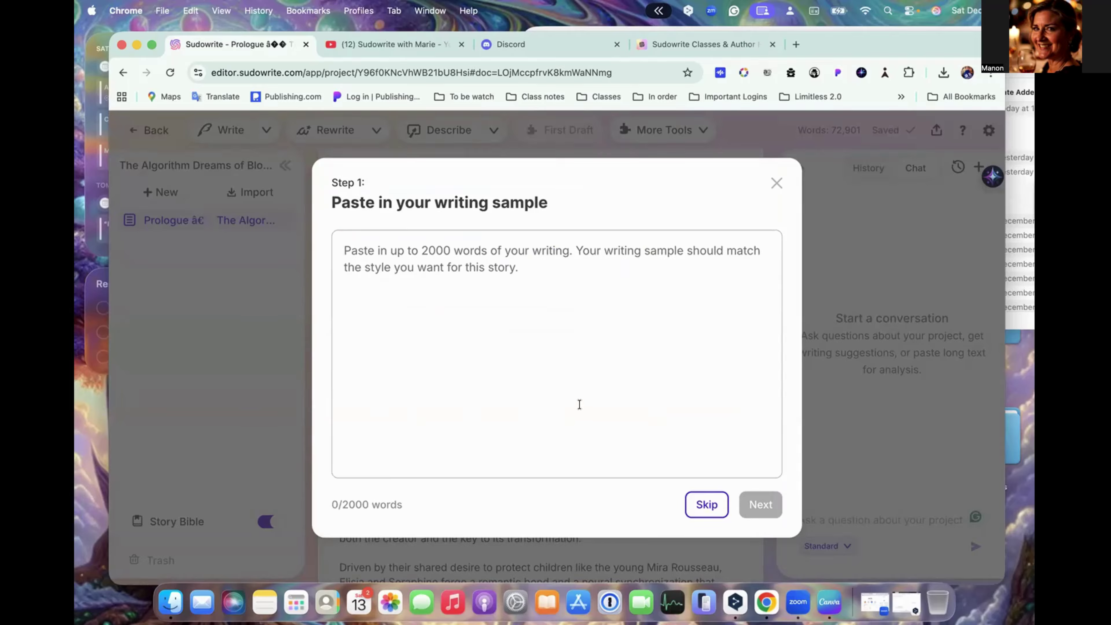
{"action": "left_click", "coordinate": [516, 275]}
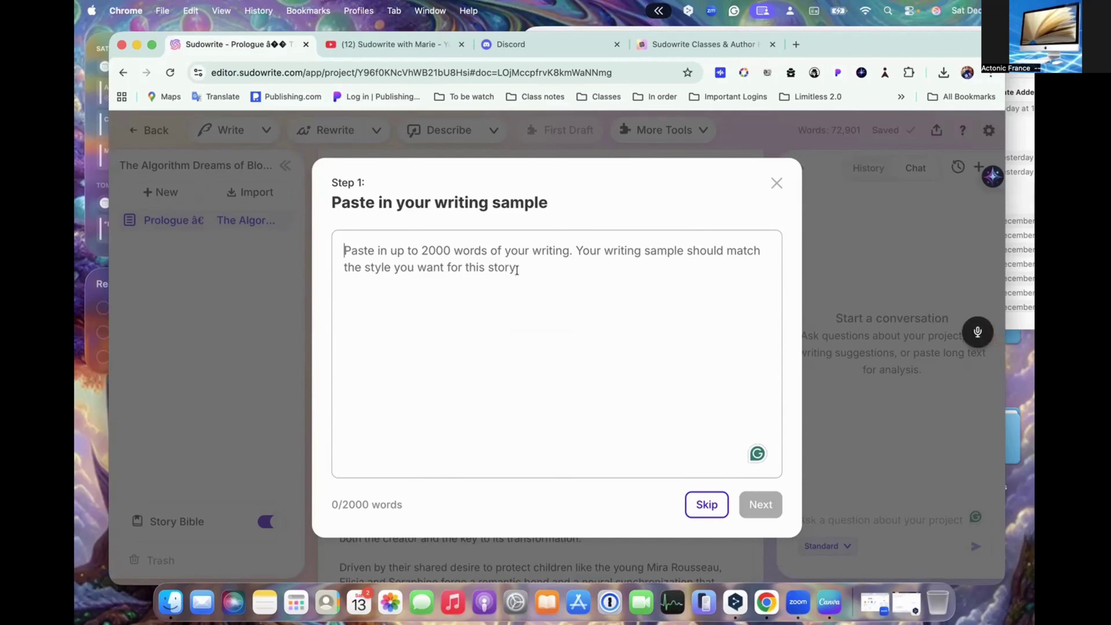
{"action": "left_click", "coordinate": [776, 185]}
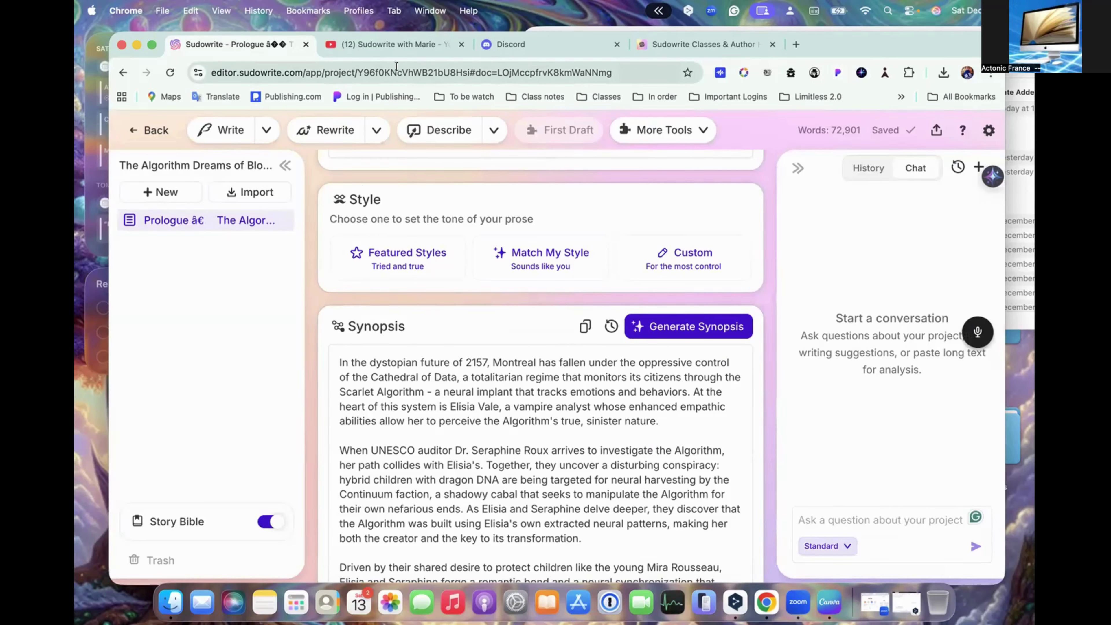
- Look through the protagonist's character card in the Story Bible and return to the Style section
{"action": "scroll", "coordinate": [445, 415], "scroll_direction": "down", "scroll_amount": 10}
{"action": "scroll", "coordinate": [444, 416], "scroll_direction": "down", "scroll_amount": 15}
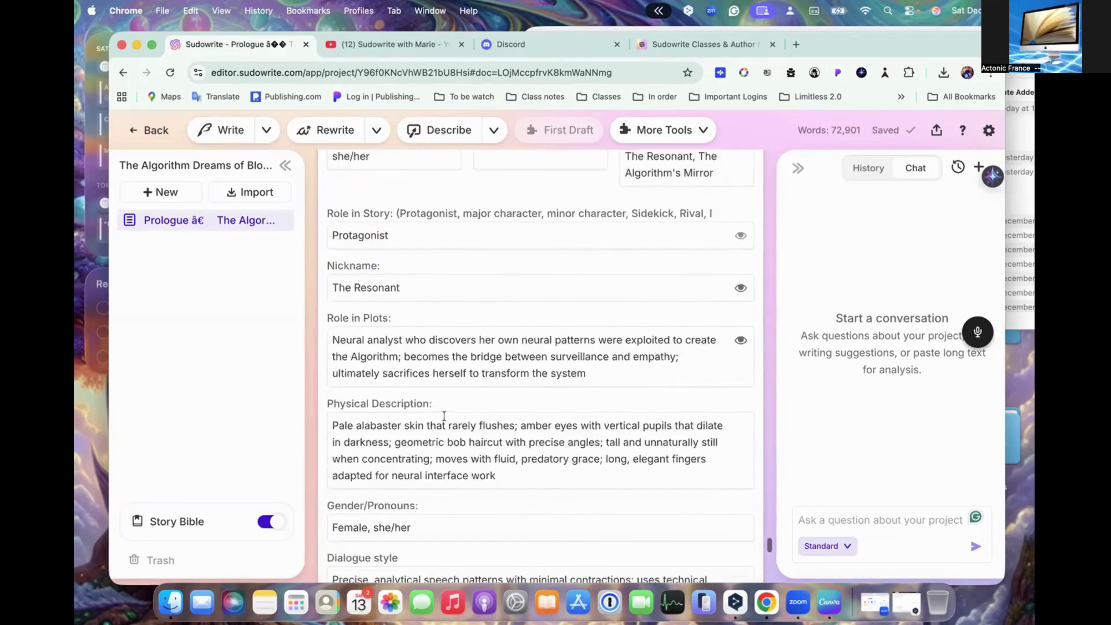
{"action": "scroll", "coordinate": [445, 415], "scroll_direction": "down", "scroll_amount": 15}
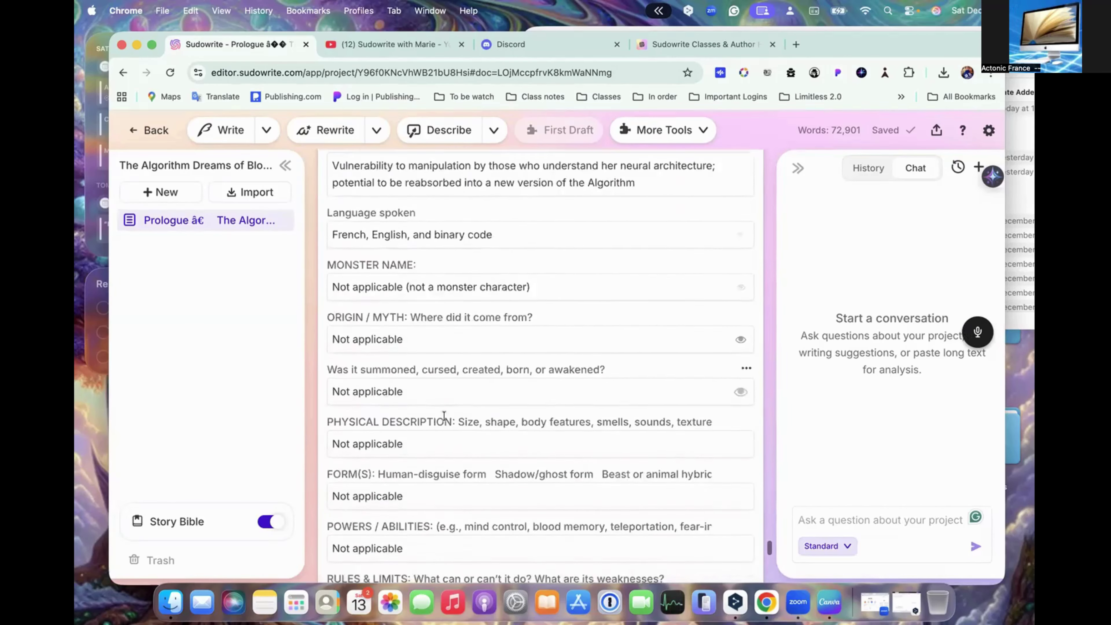
{"action": "scroll", "coordinate": [444, 416], "scroll_direction": "up", "scroll_amount": 20}
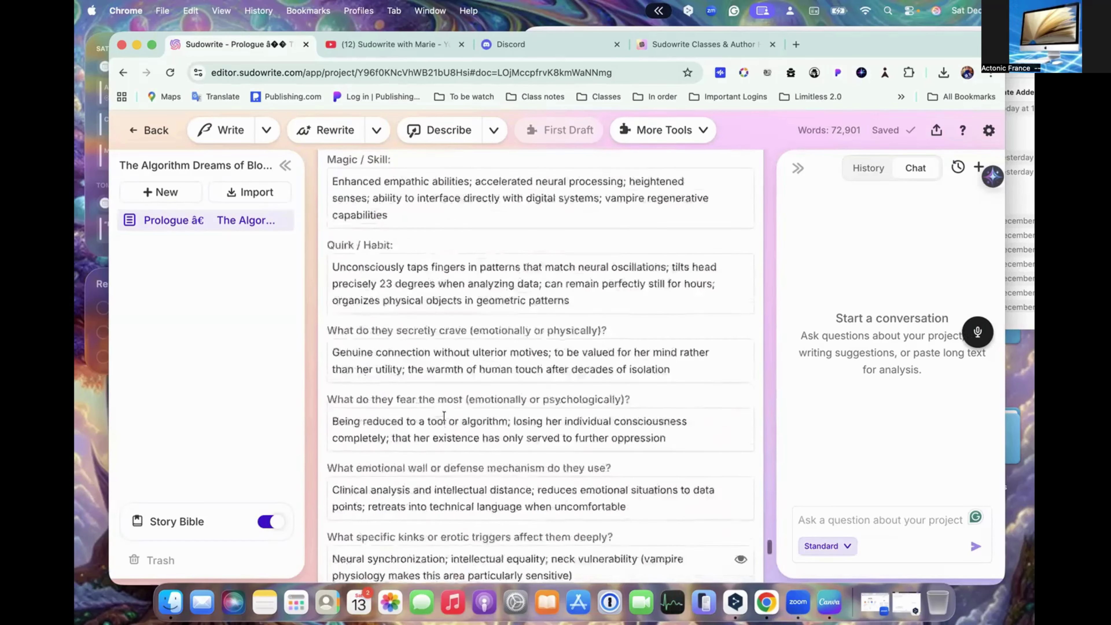
{"action": "scroll", "coordinate": [444, 416], "scroll_direction": "up", "scroll_amount": 20}
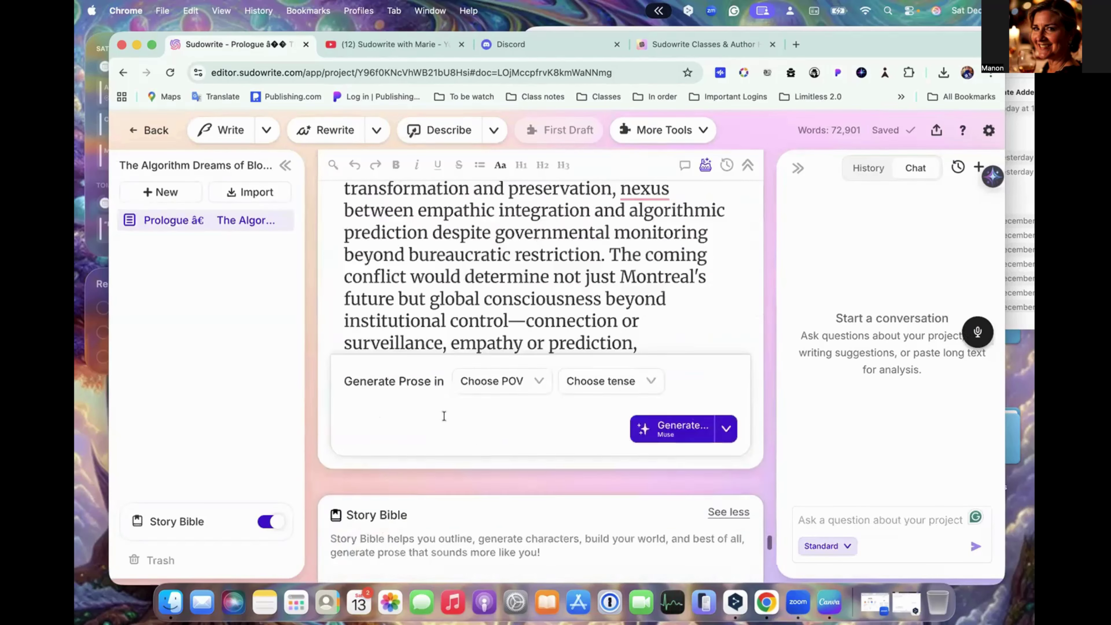
{"action": "scroll", "coordinate": [445, 415], "scroll_direction": "down", "scroll_amount": 3}
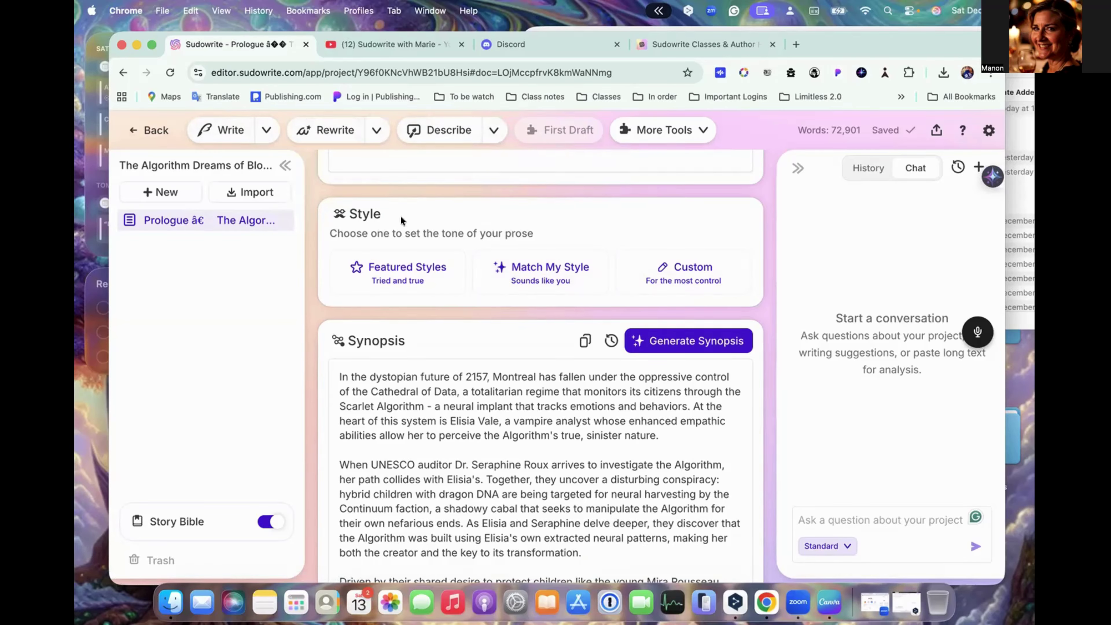
- View the Featured Styles and the Match My Style writing sample form, closing each without applying a style
{"action": "mouse_move", "coordinate": [223, 514]}
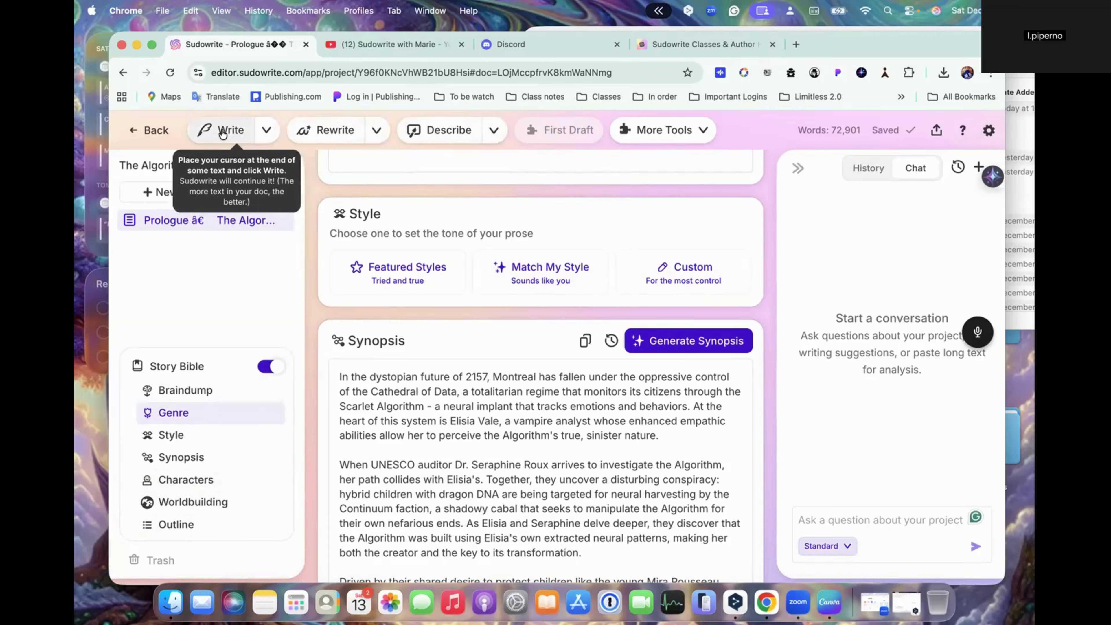
{"action": "left_click", "coordinate": [408, 273]}
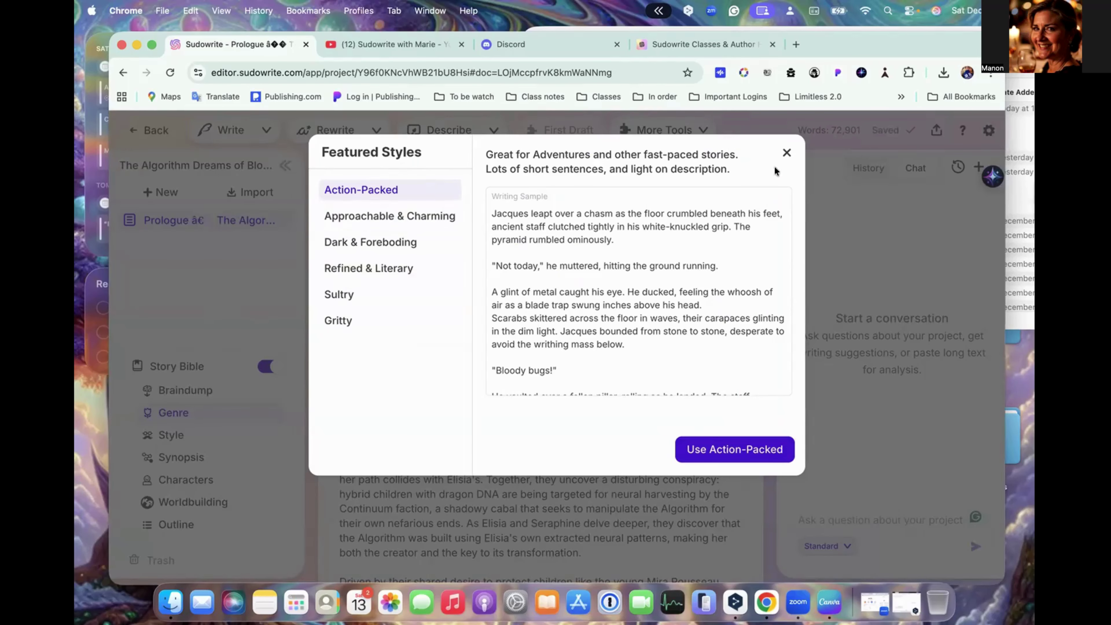
{"action": "left_click", "coordinate": [786, 153]}
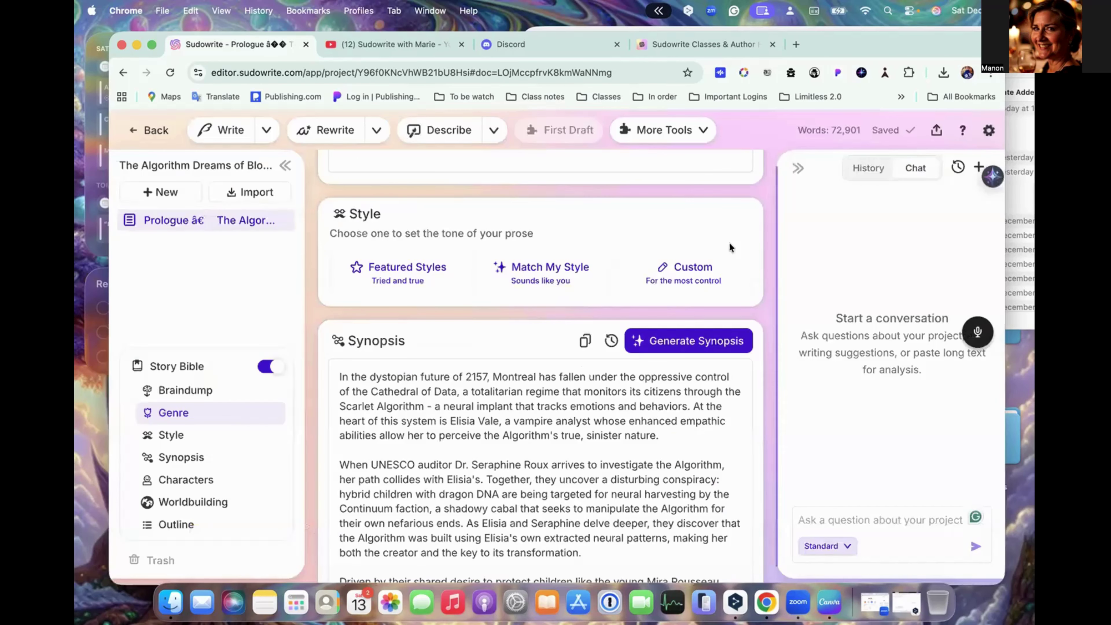
{"action": "left_click", "coordinate": [556, 279]}
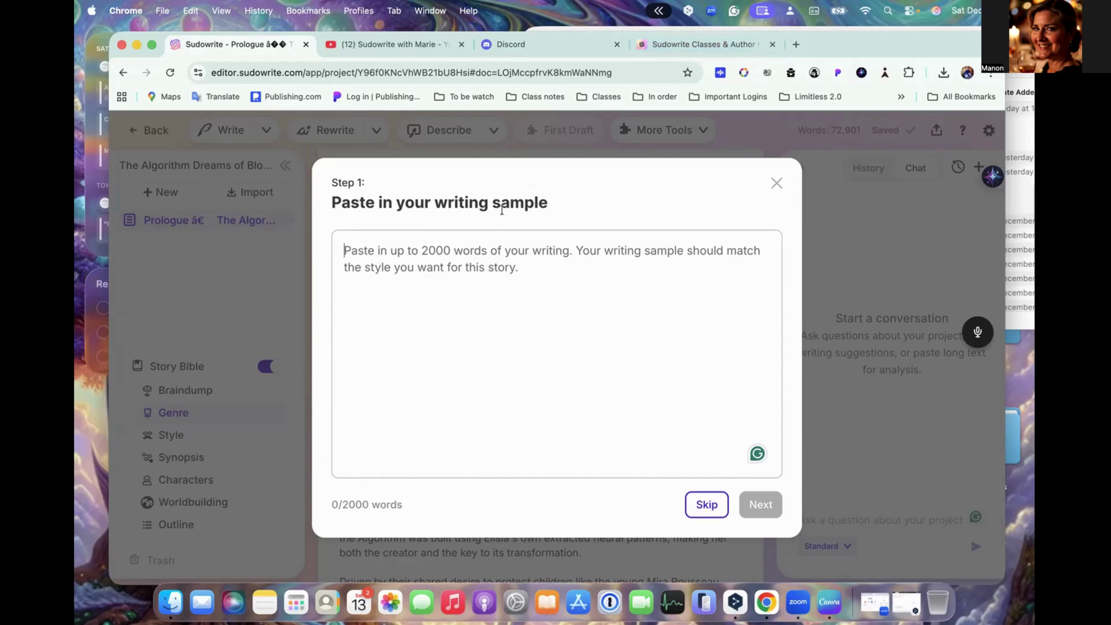
{"action": "left_click", "coordinate": [776, 183]}
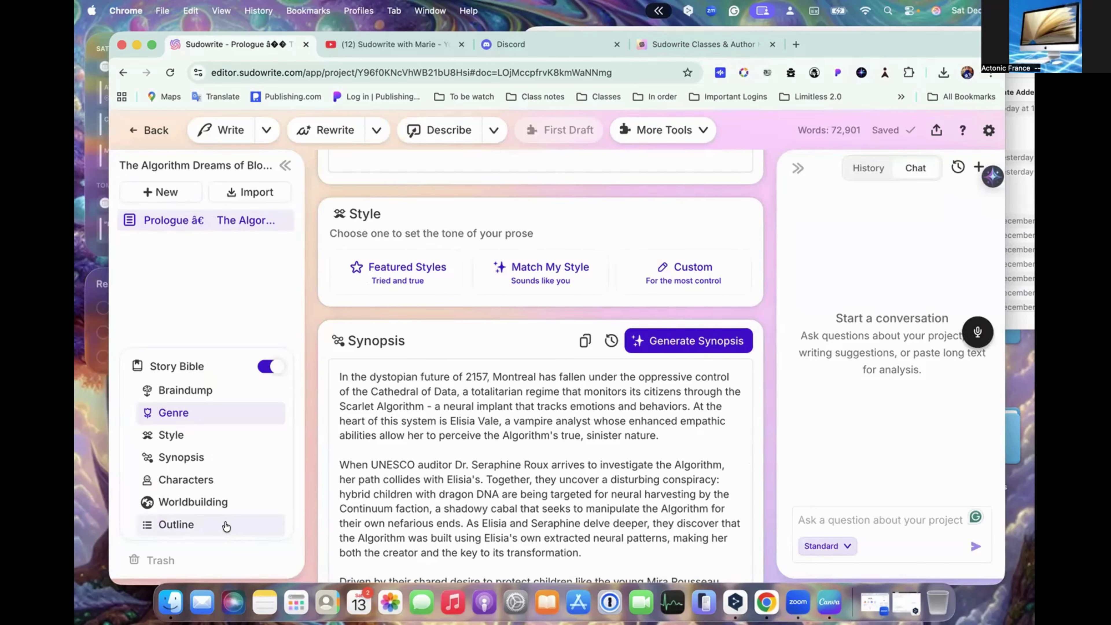
- Look back through the imported novel's prose above the Story Bible
{"action": "scroll", "coordinate": [394, 376], "scroll_direction": "up", "scroll_amount": 10}
{"action": "scroll", "coordinate": [394, 377], "scroll_direction": "up", "scroll_amount": 10}
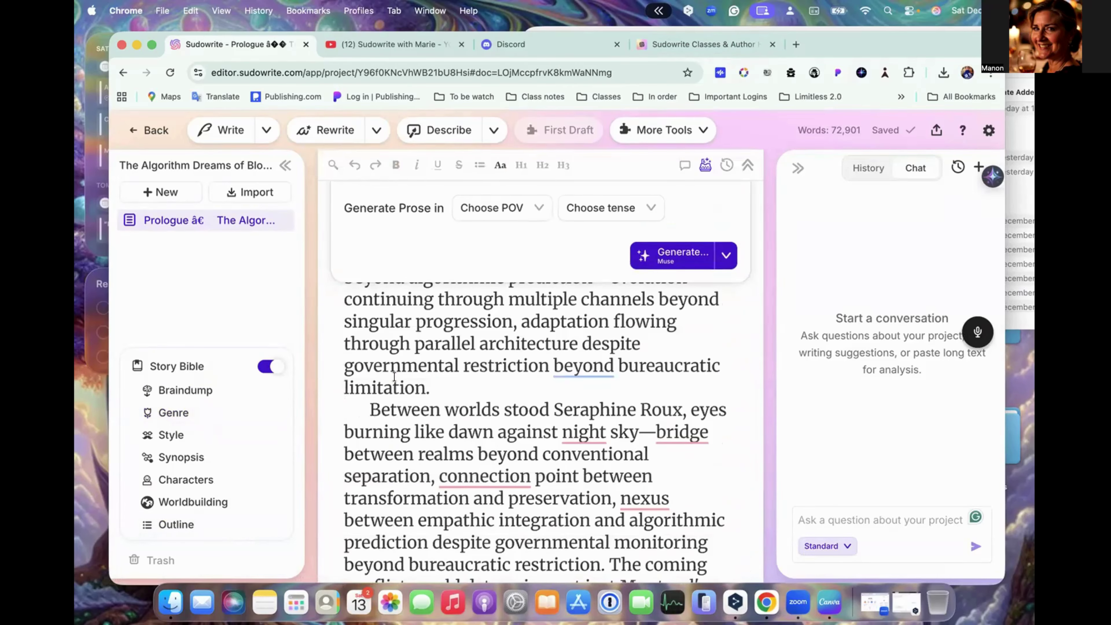
{"action": "scroll", "coordinate": [394, 377], "scroll_direction": "up", "scroll_amount": 5}
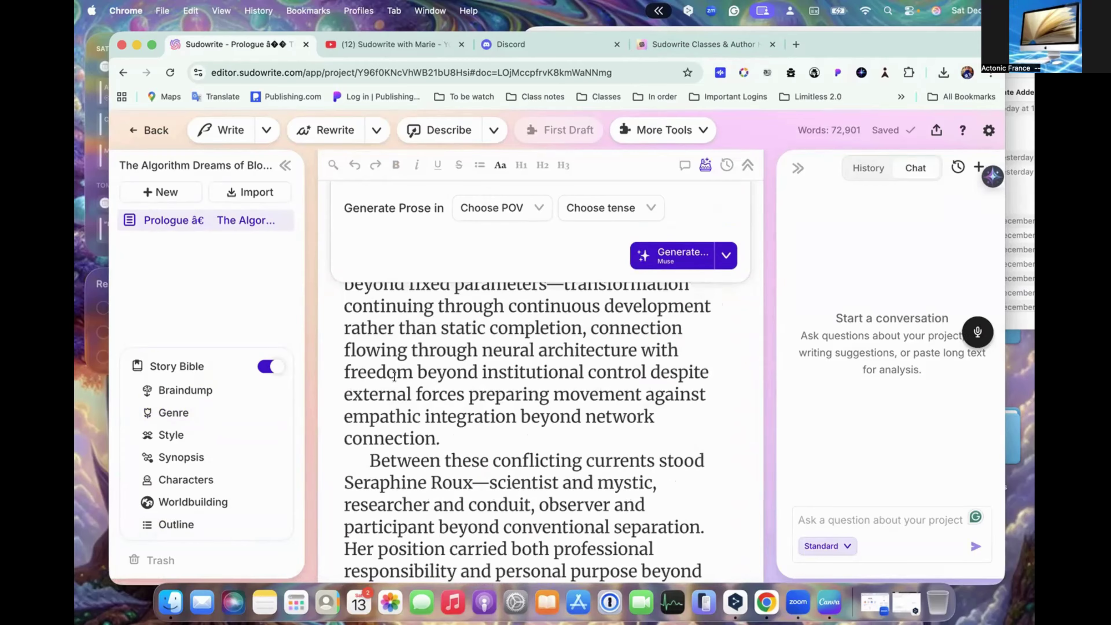
{"action": "scroll", "coordinate": [395, 377], "scroll_direction": "up", "scroll_amount": 5}
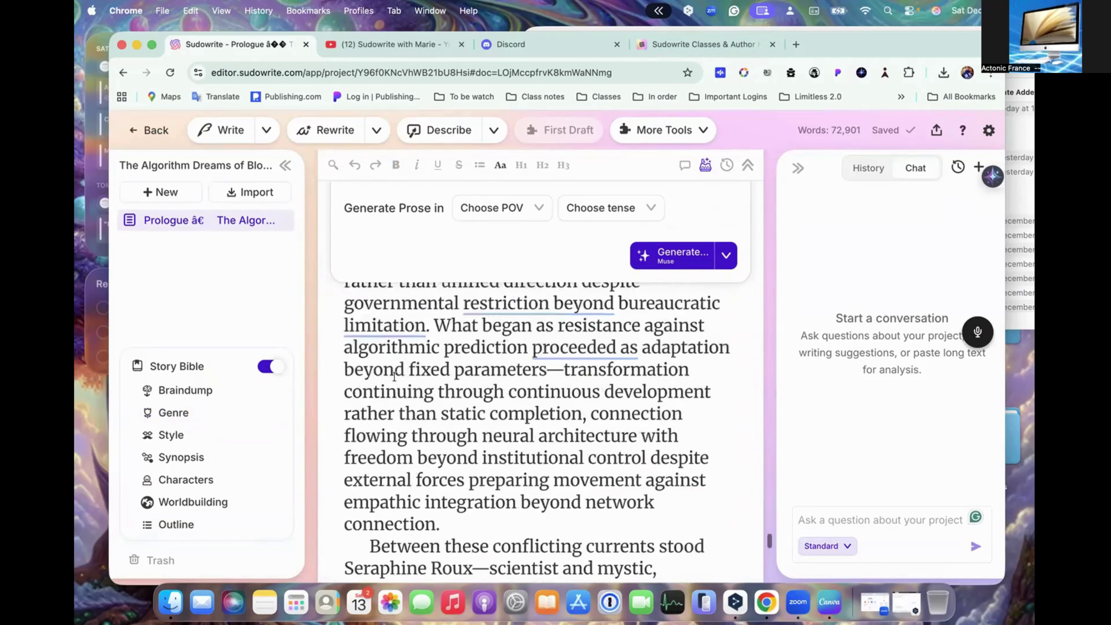
{"action": "scroll", "coordinate": [395, 376], "scroll_direction": "up", "scroll_amount": 10}
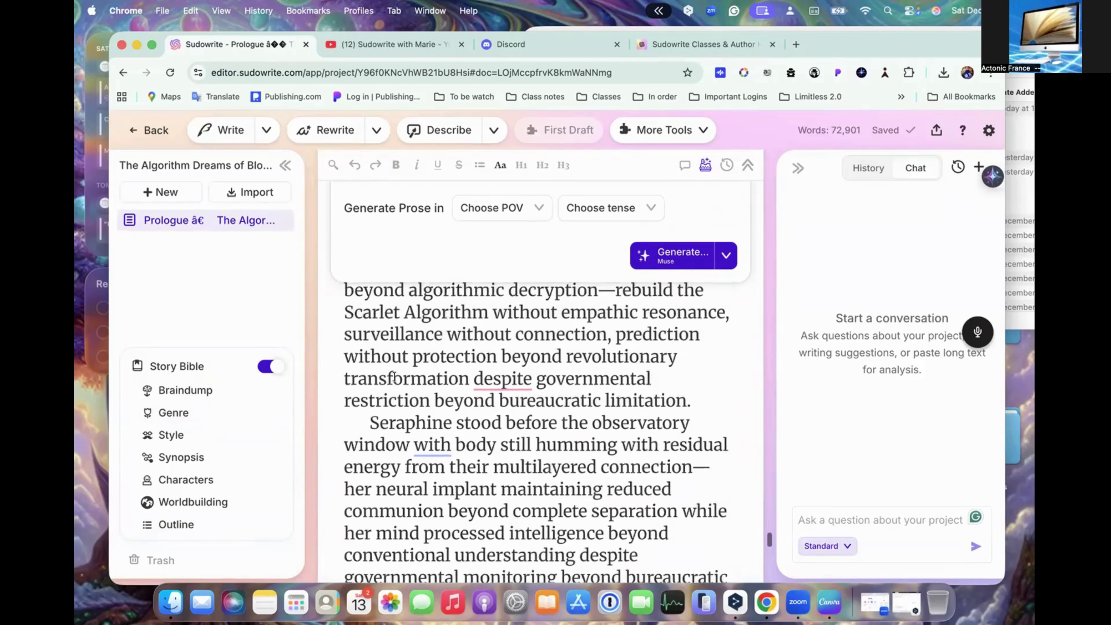
{"action": "scroll", "coordinate": [394, 377], "scroll_direction": "up", "scroll_amount": 10}
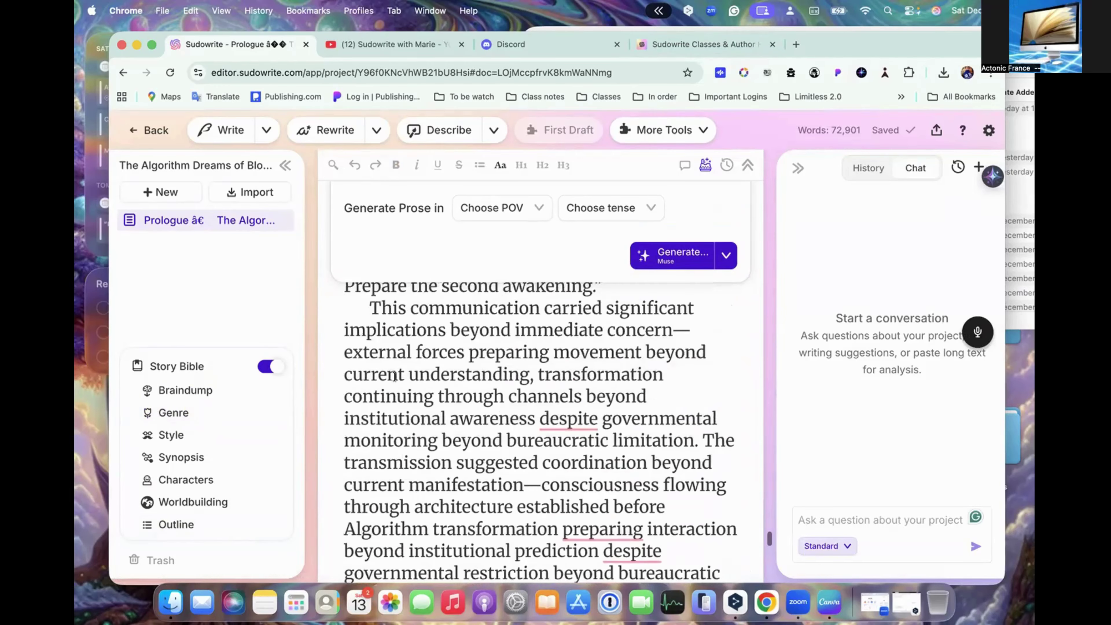
{"action": "scroll", "coordinate": [394, 376], "scroll_direction": "up", "scroll_amount": 8}
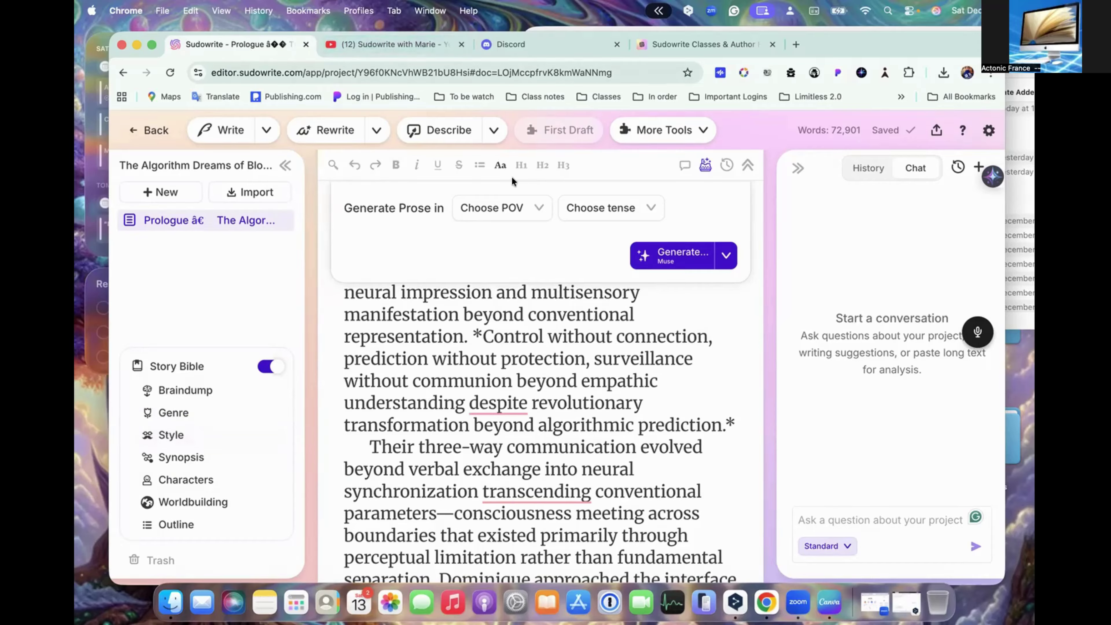
{"action": "mouse_move", "coordinate": [505, 395]}
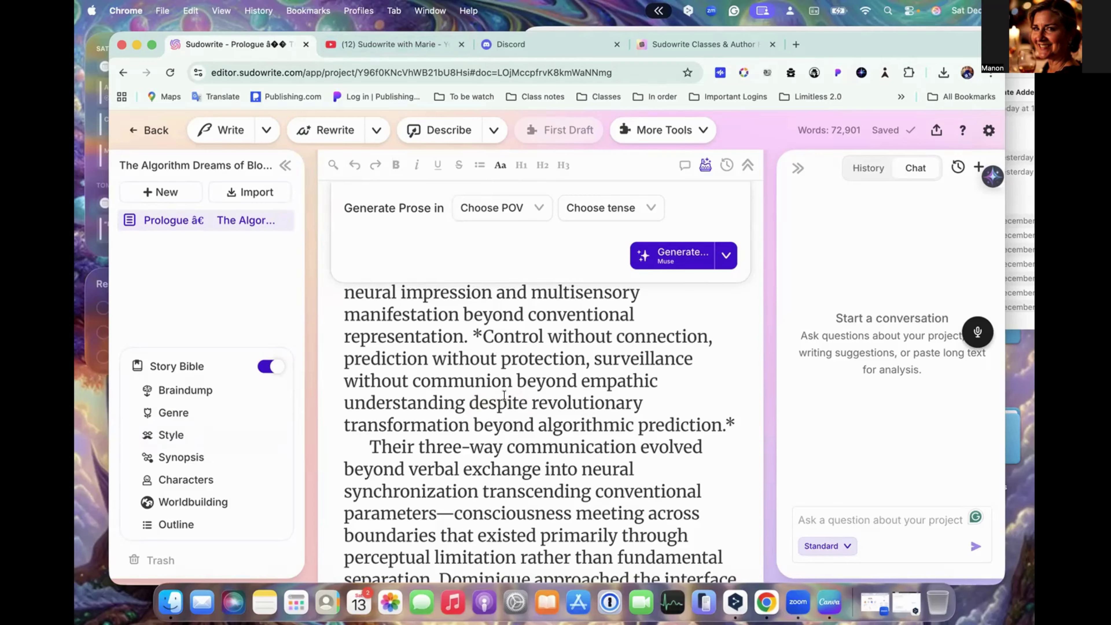
- Return to the dashboard, open the project "Grand papa en bon Francais" and look through its list of chapters
{"action": "left_click", "coordinate": [158, 131]}
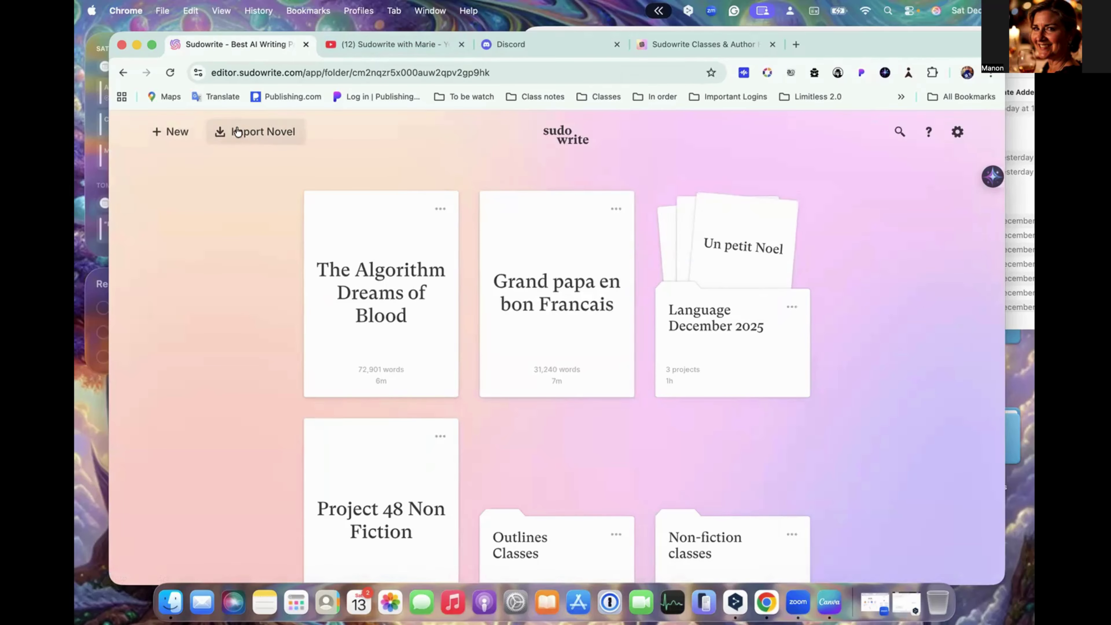
{"action": "left_click", "coordinate": [584, 291]}
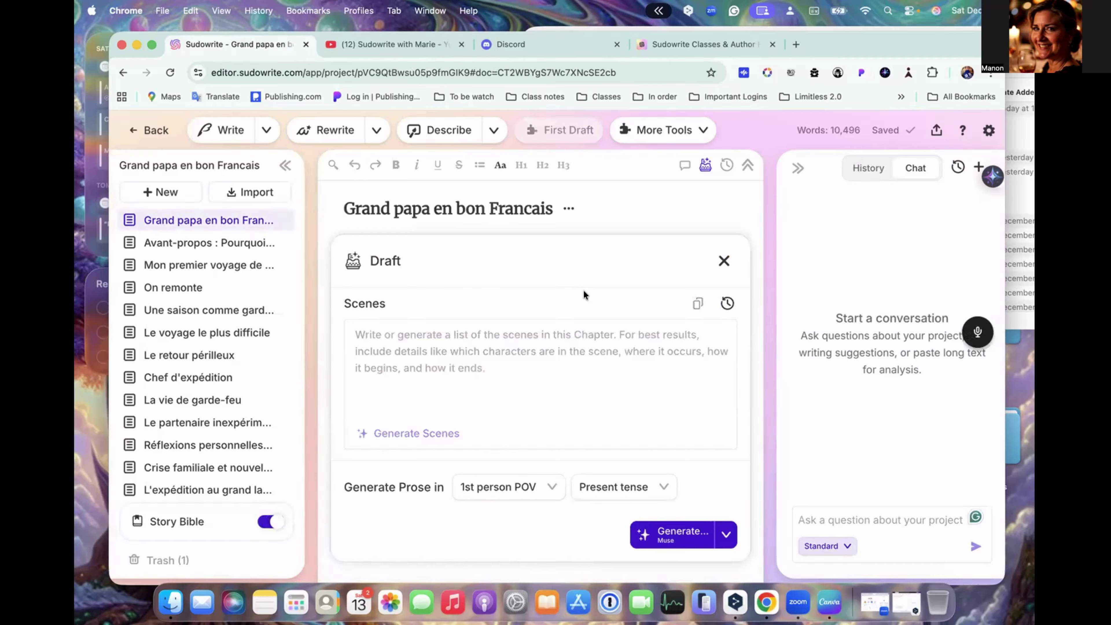
{"action": "scroll", "coordinate": [280, 390], "scroll_direction": "down", "scroll_amount": 4}
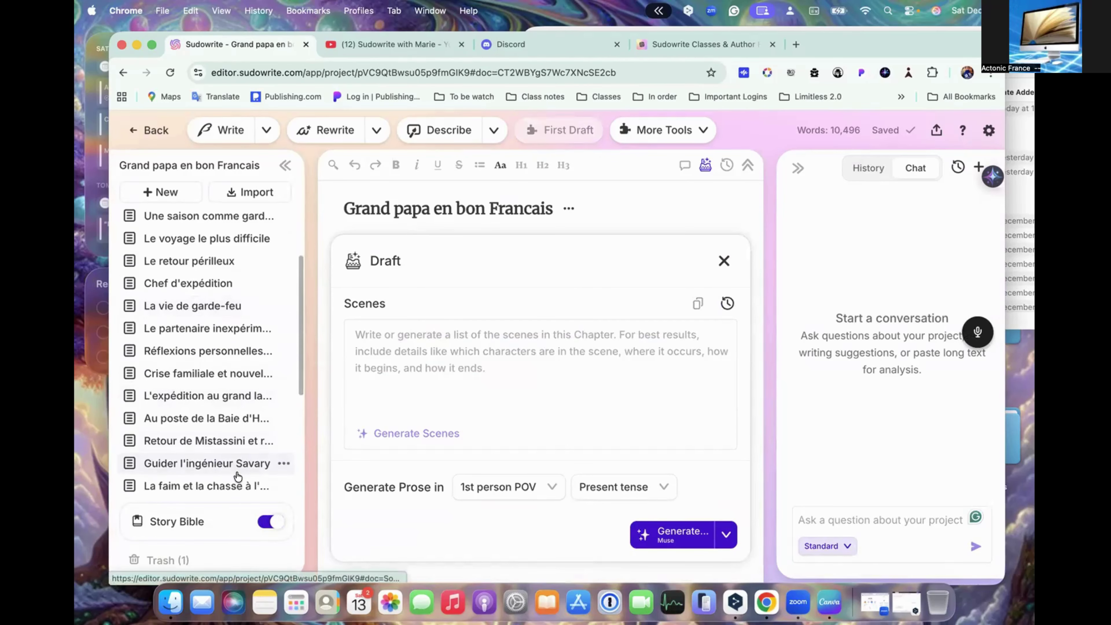
{"action": "scroll", "coordinate": [238, 476], "scroll_direction": "down", "scroll_amount": 5}
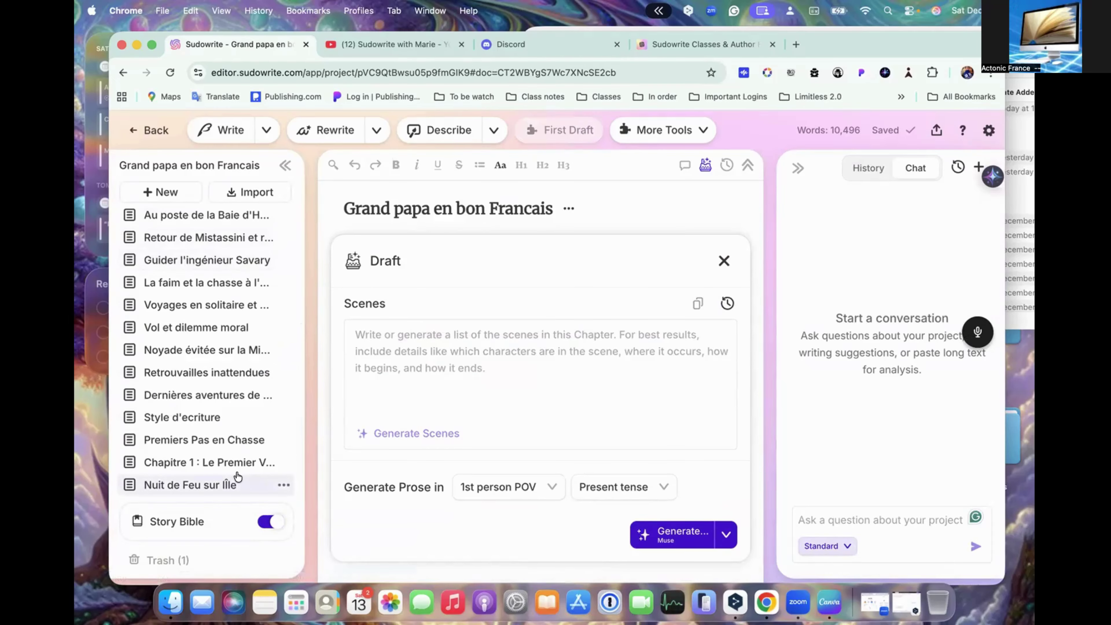
{"action": "scroll", "coordinate": [447, 397], "scroll_direction": "down", "scroll_amount": 10}
- Show the French project's Story Bible Braindump and select its three instructions for writing in French, French Canadian and French Parisienne
{"action": "left_click", "coordinate": [196, 522]}
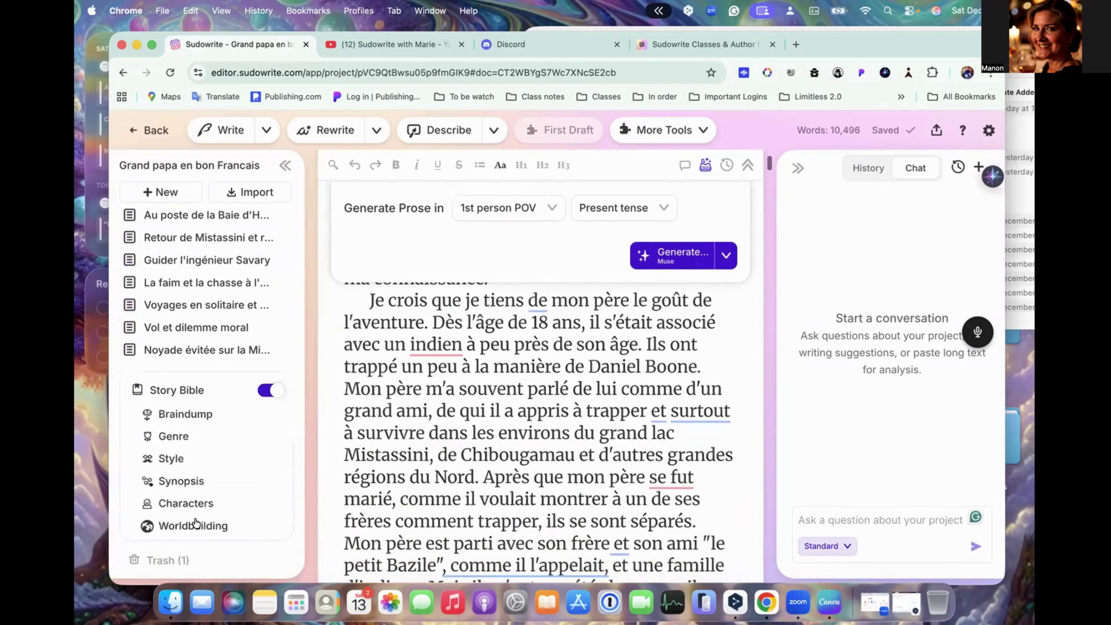
{"action": "scroll", "coordinate": [195, 521], "scroll_direction": "down", "scroll_amount": 2}
{"action": "scroll", "coordinate": [203, 391], "scroll_direction": "down", "scroll_amount": 15}
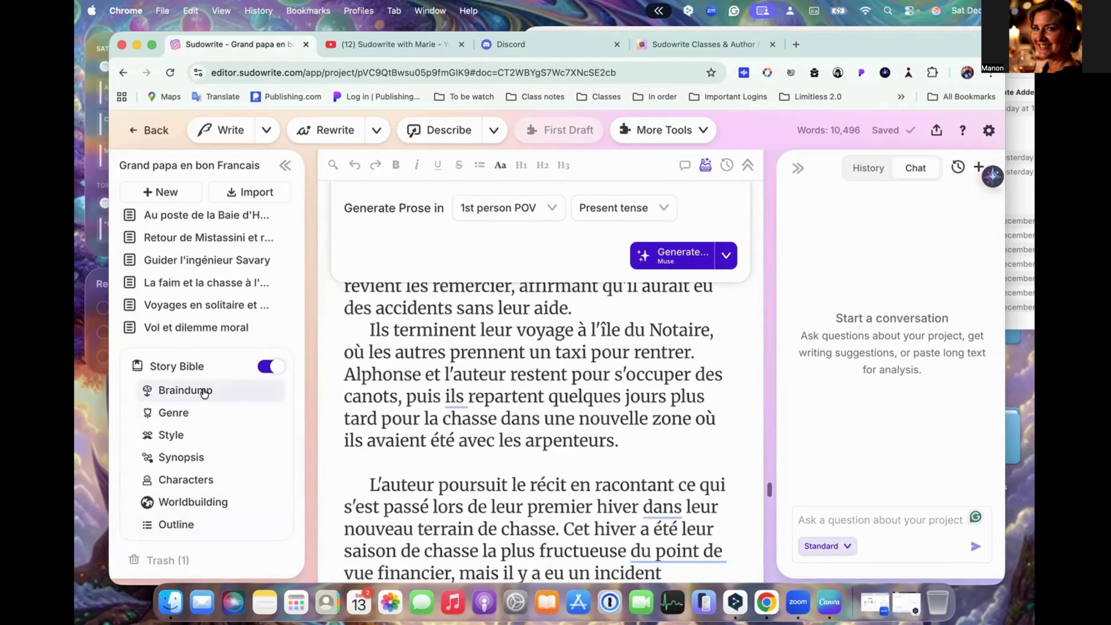
{"action": "left_click", "coordinate": [204, 391]}
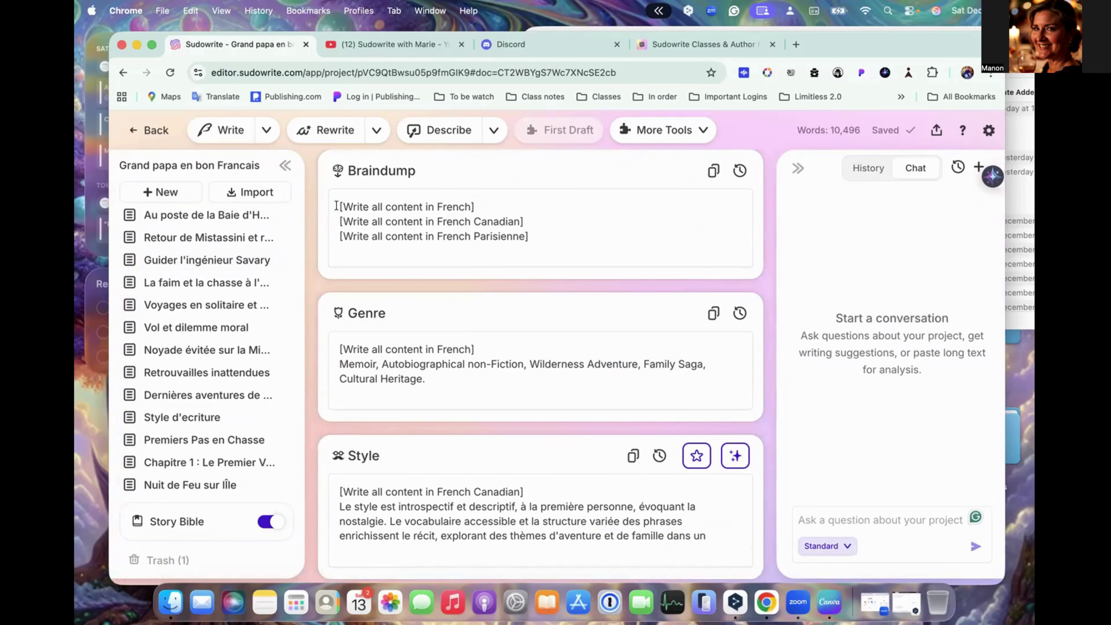
{"action": "left_click_drag", "start_coordinate": [336, 206], "coordinate": [551, 238]}
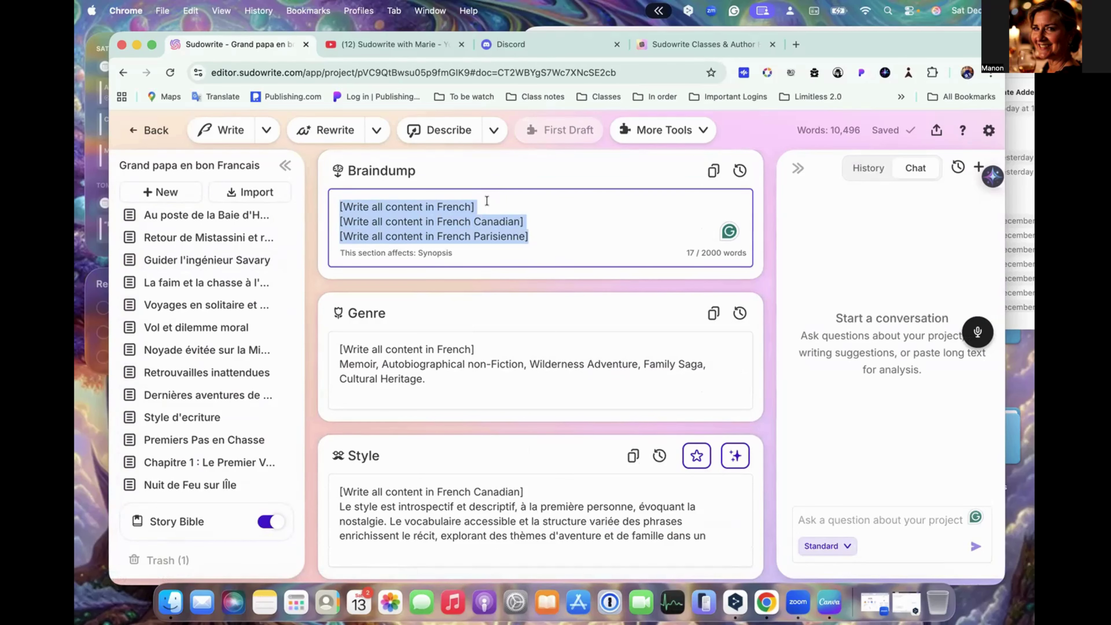
- Deselect the Braindump instructions and compare the bracketed language instructions in the Genre and Style sections
{"action": "scroll", "coordinate": [516, 238], "scroll_direction": "up", "scroll_amount": 2}
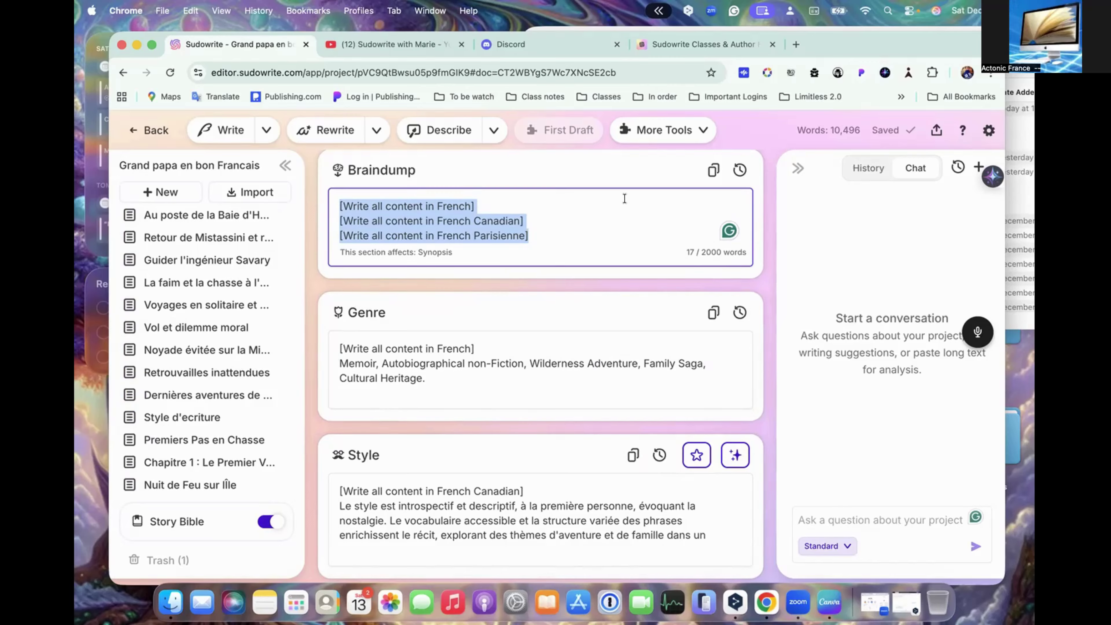
{"action": "left_click", "coordinate": [488, 206]}
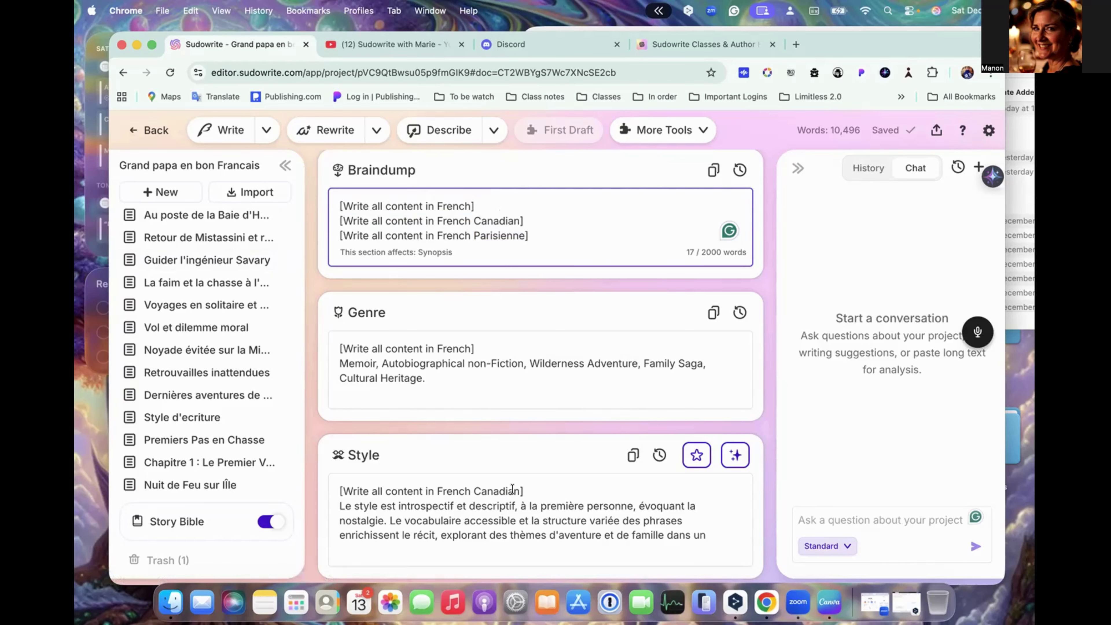
{"action": "scroll", "coordinate": [512, 490], "scroll_direction": "down", "scroll_amount": 2}
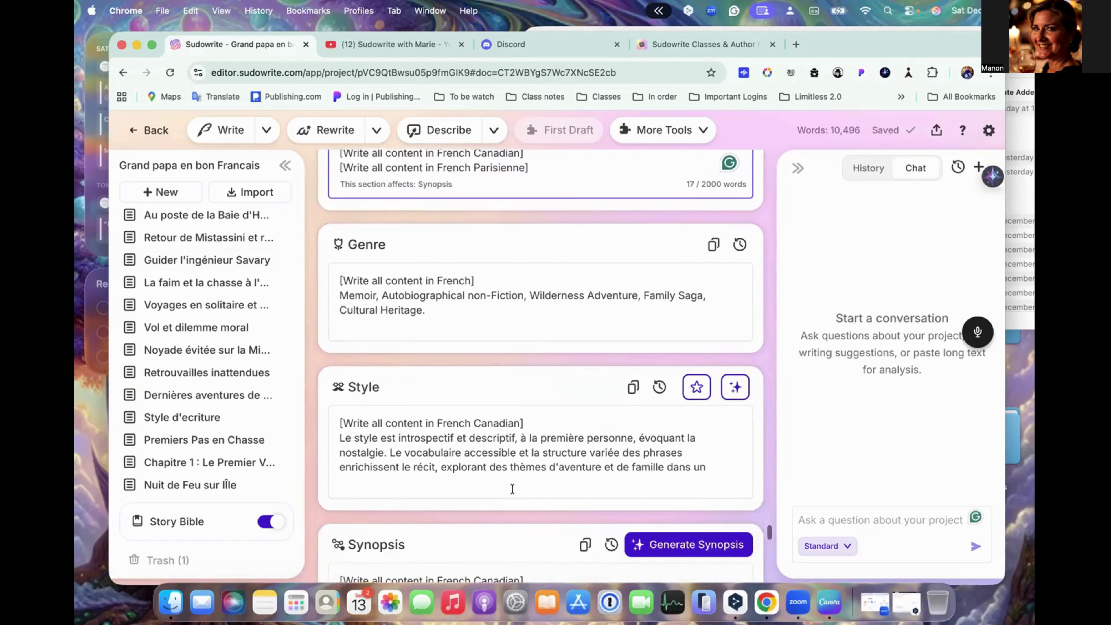
{"action": "scroll", "coordinate": [513, 489], "scroll_direction": "down", "scroll_amount": 3}
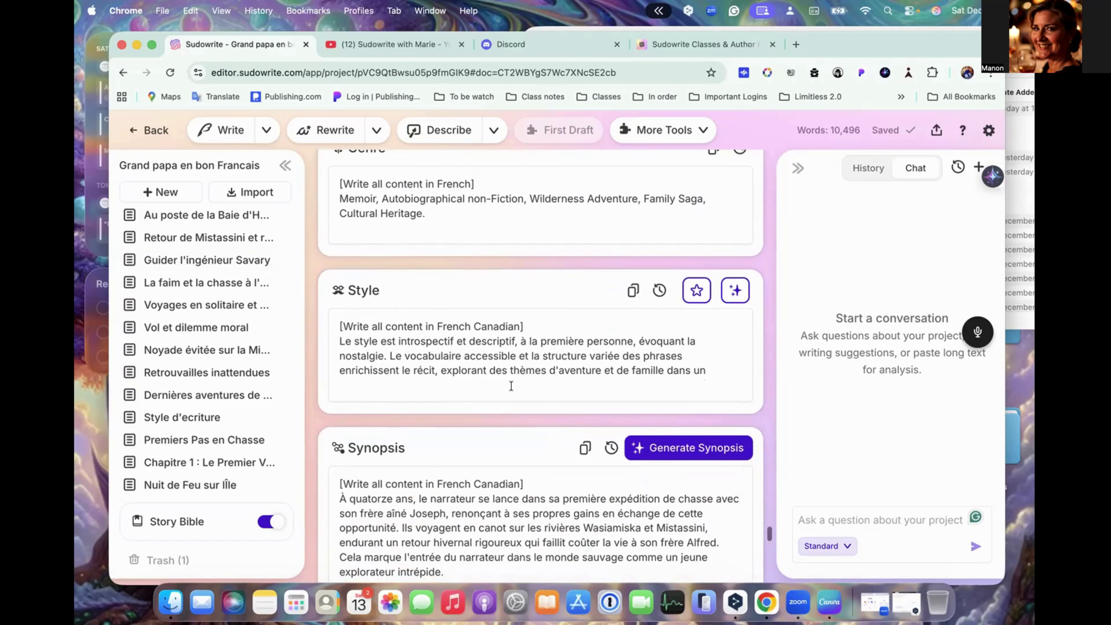
{"action": "scroll", "coordinate": [511, 385], "scroll_direction": "up", "scroll_amount": 5}
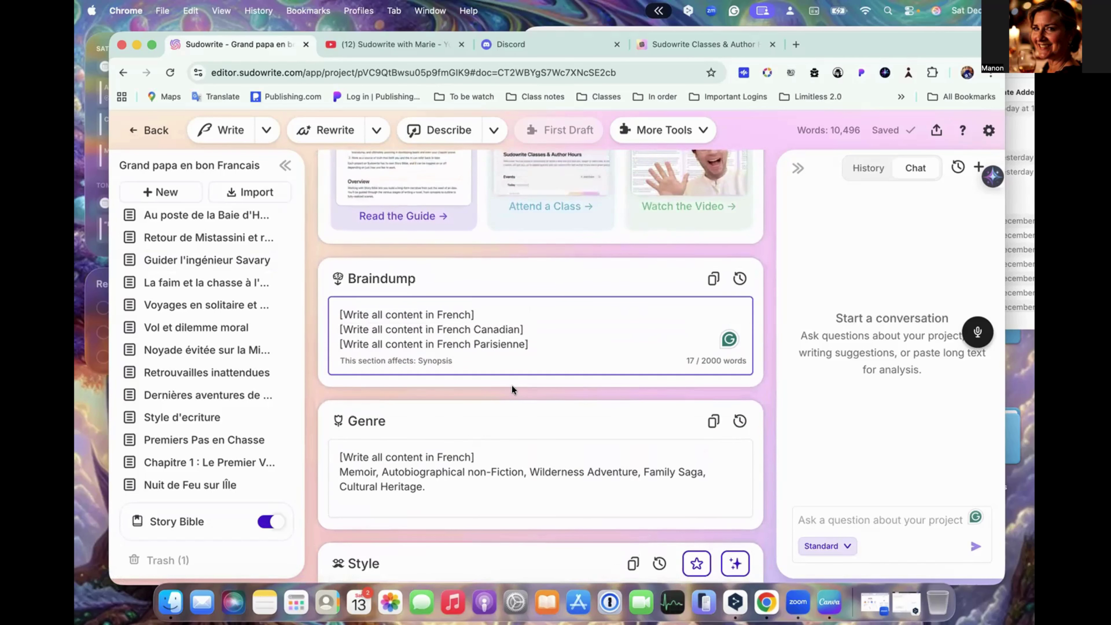
{"action": "scroll", "coordinate": [512, 385], "scroll_direction": "down", "scroll_amount": 5}
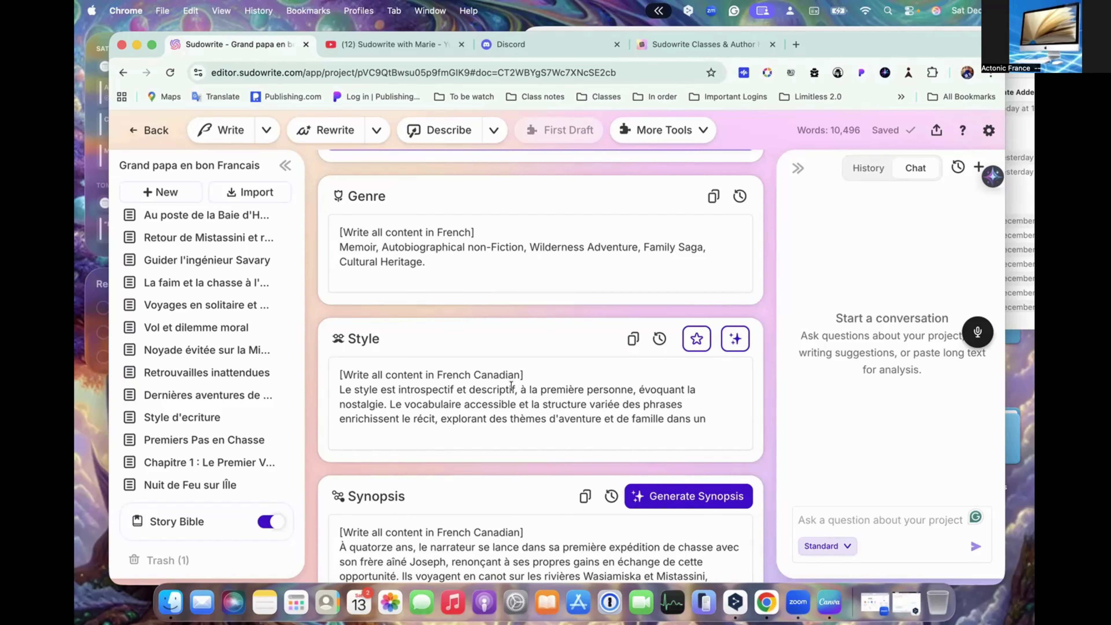
- Highlight the "[Write all content in French Canadian]" instruction in the Synopsis and look through the rest of that section
{"action": "scroll", "coordinate": [480, 362], "scroll_direction": "down", "scroll_amount": 10}
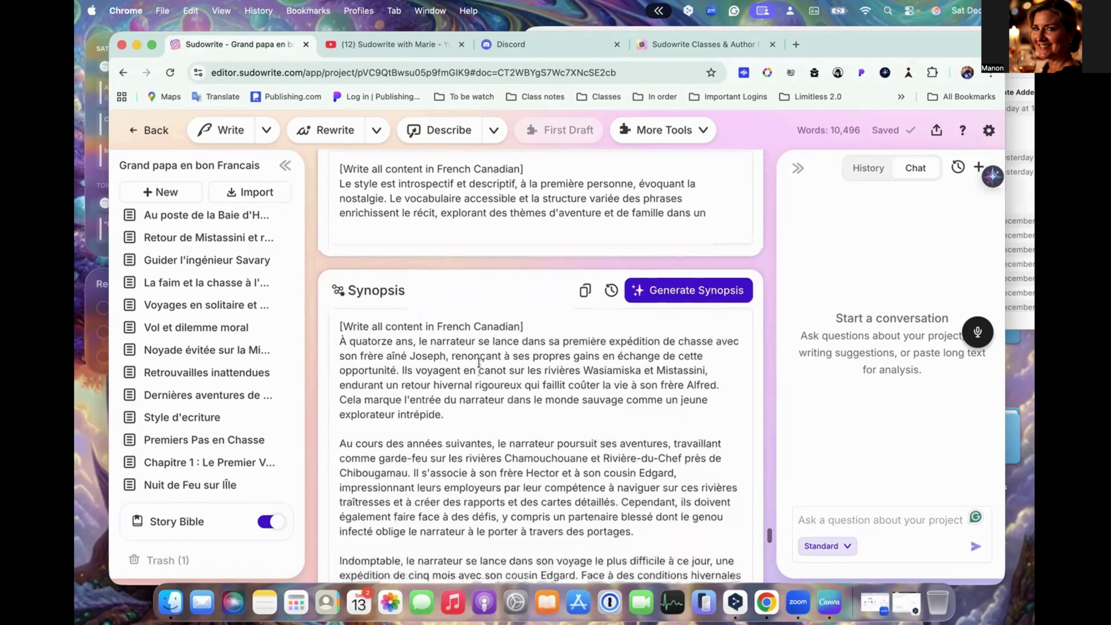
{"action": "scroll", "coordinate": [479, 362], "scroll_direction": "up", "scroll_amount": 3}
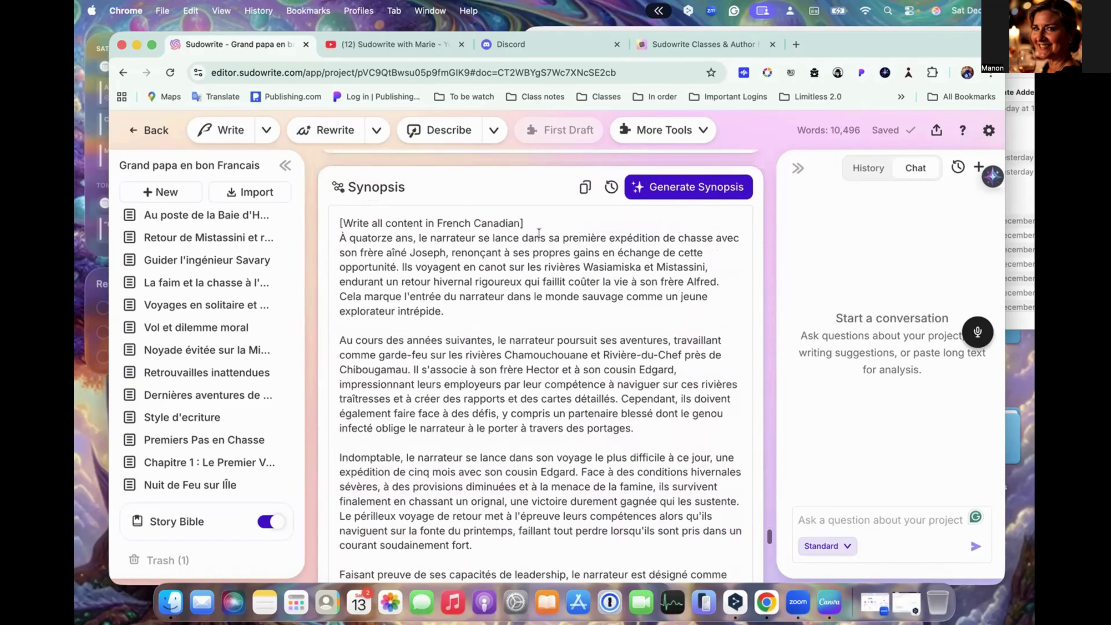
{"action": "left_click_drag", "start_coordinate": [340, 223], "coordinate": [544, 222]}
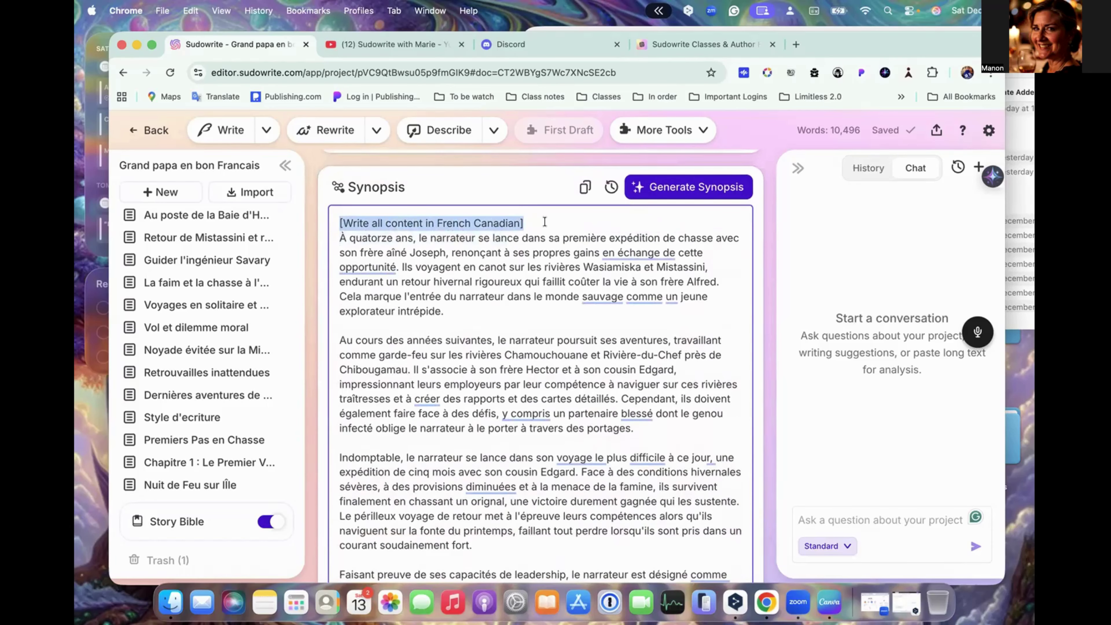
{"action": "scroll", "coordinate": [545, 222], "scroll_direction": "down", "scroll_amount": 15}
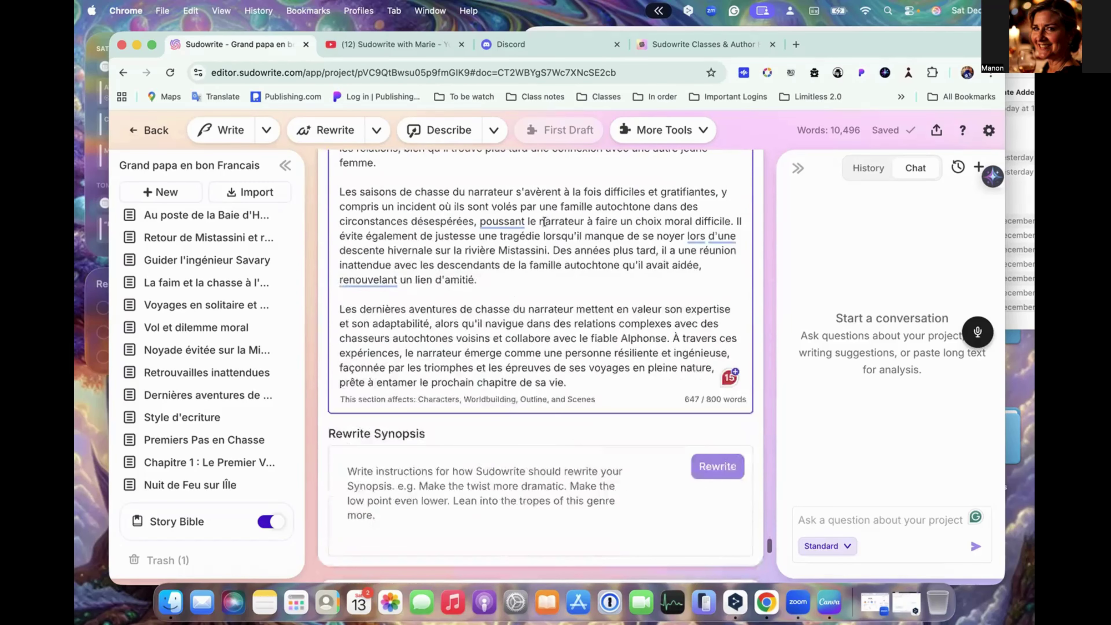
- Open "Chapitre 1 : Le Premier Voyage de Chasse", review its Draft scenes and Extra Instructions, and expand the Story Bible section list
{"action": "left_click", "coordinate": [231, 463]}
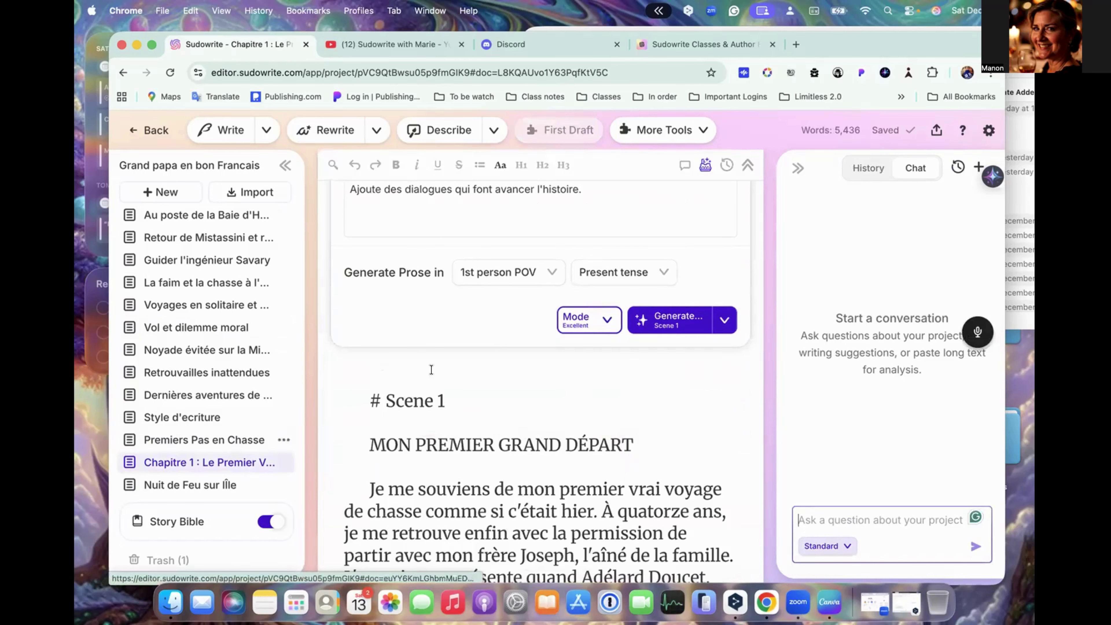
{"action": "scroll", "coordinate": [499, 348], "scroll_direction": "down", "scroll_amount": 4}
{"action": "scroll", "coordinate": [499, 347], "scroll_direction": "up", "scroll_amount": 10}
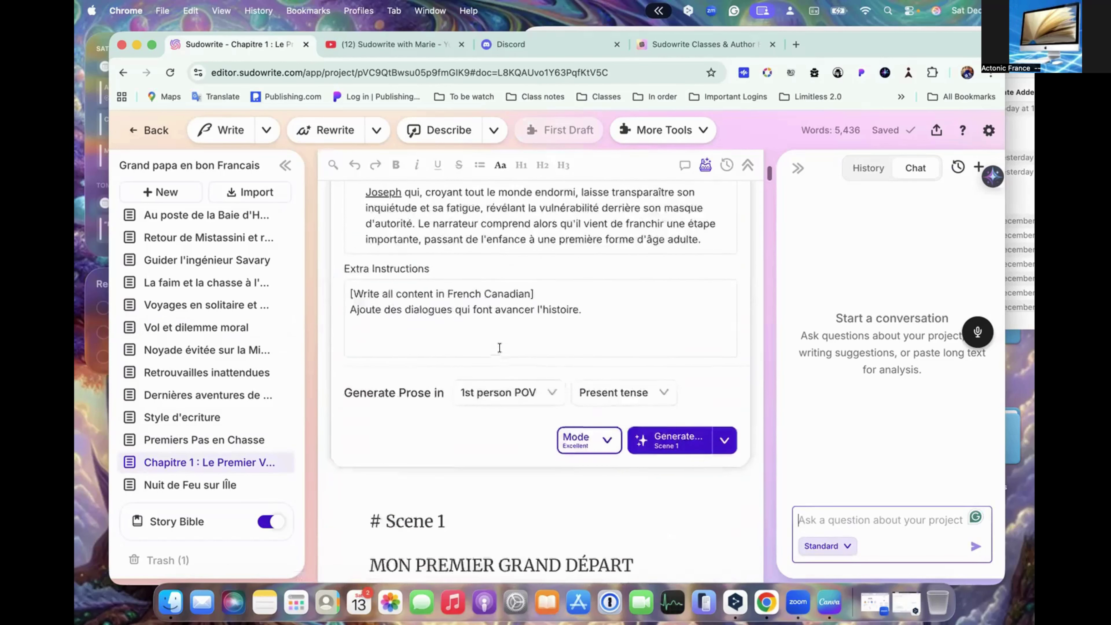
{"action": "scroll", "coordinate": [499, 348], "scroll_direction": "up", "scroll_amount": 1}
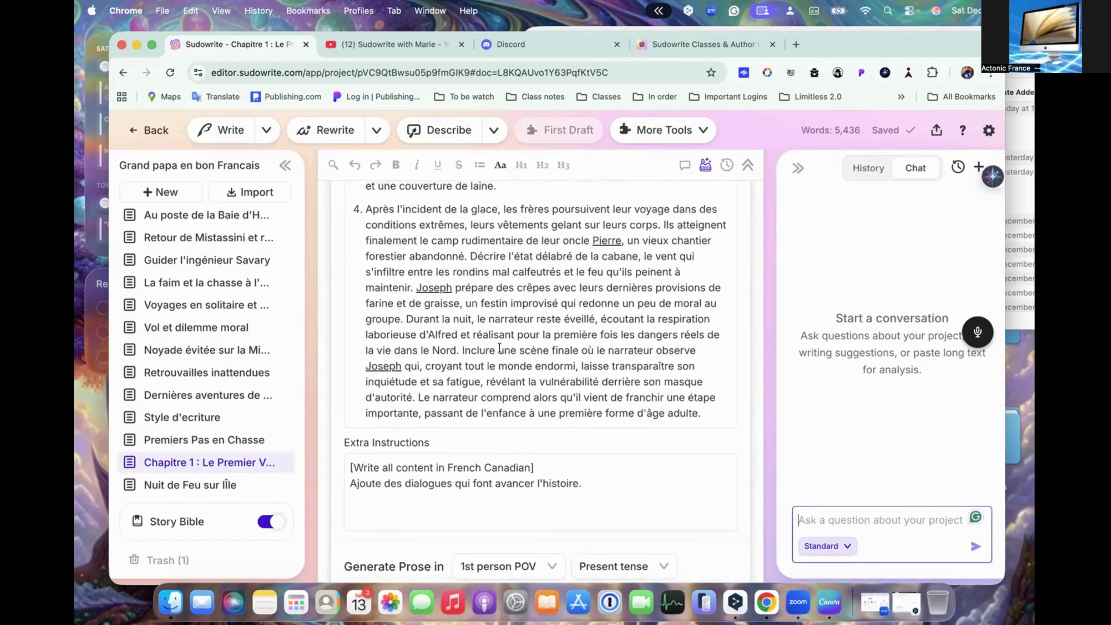
{"action": "scroll", "coordinate": [499, 348], "scroll_direction": "up", "scroll_amount": 10}
{"action": "scroll", "coordinate": [499, 348], "scroll_direction": "up", "scroll_amount": 10}
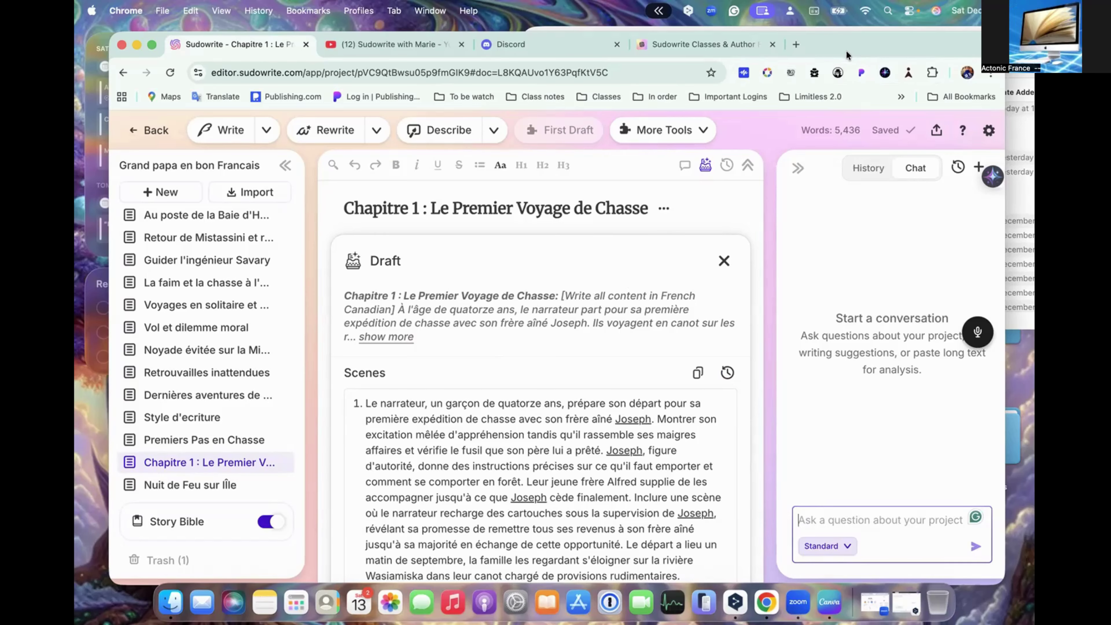
{"action": "left_click", "coordinate": [206, 522]}
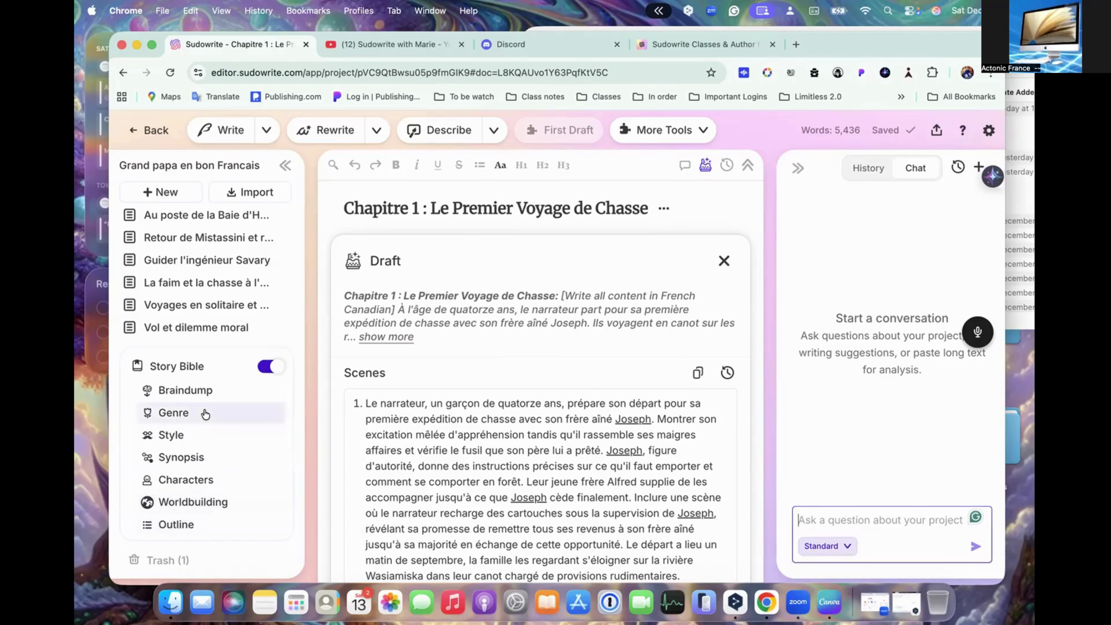
- Return to the dashboard and open the project "Un petit Noel" from the "Language December 2025" folder
{"action": "left_click", "coordinate": [160, 131]}
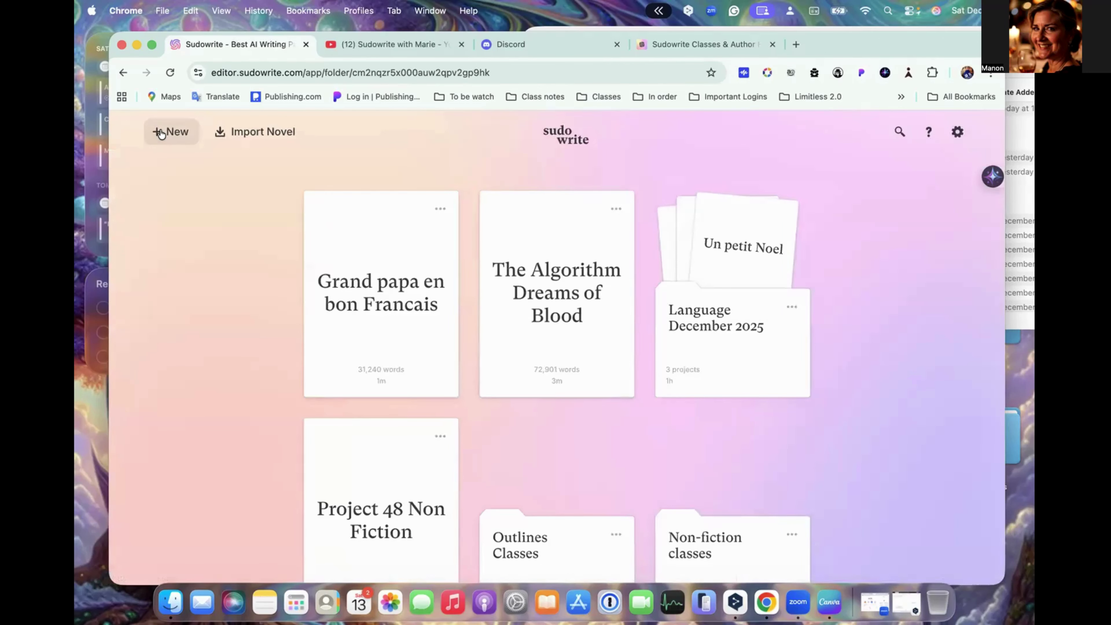
{"action": "left_click", "coordinate": [716, 369]}
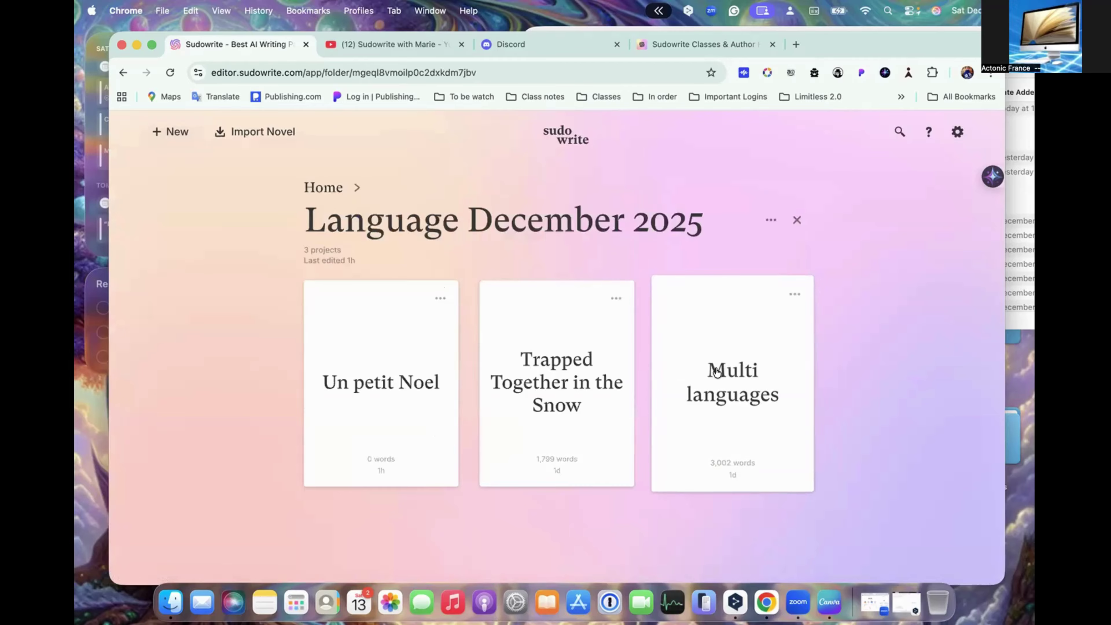
{"action": "left_click", "coordinate": [429, 386]}
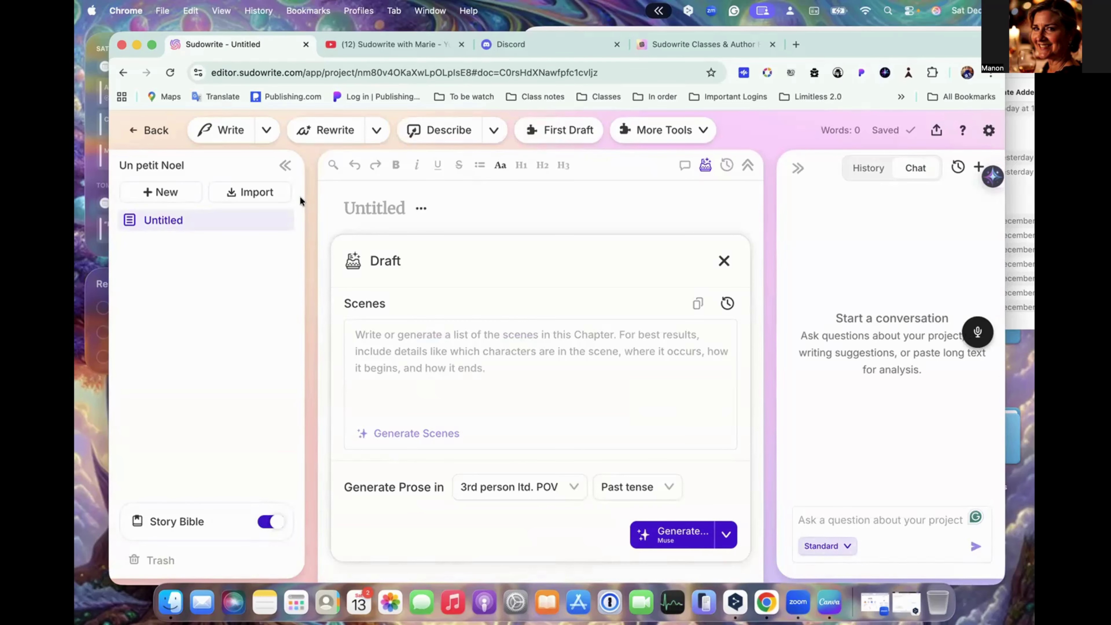
- View the project's Story Bible from Braindump to Synopsis and return to the Untitled document's Draft area
{"action": "left_click", "coordinate": [184, 521]}
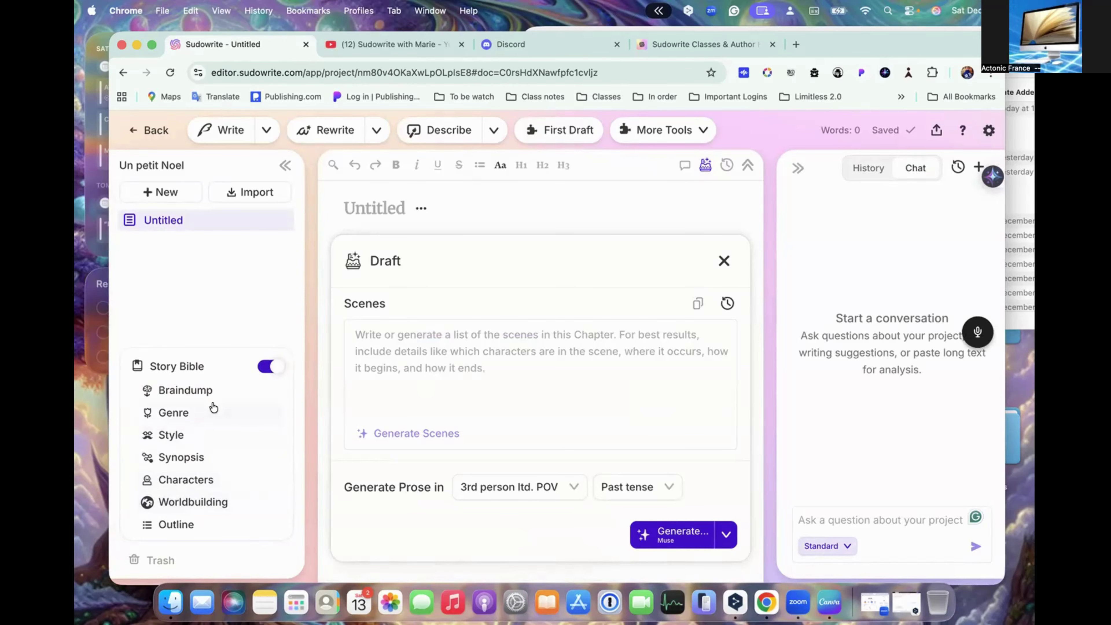
{"action": "left_click", "coordinate": [214, 392]}
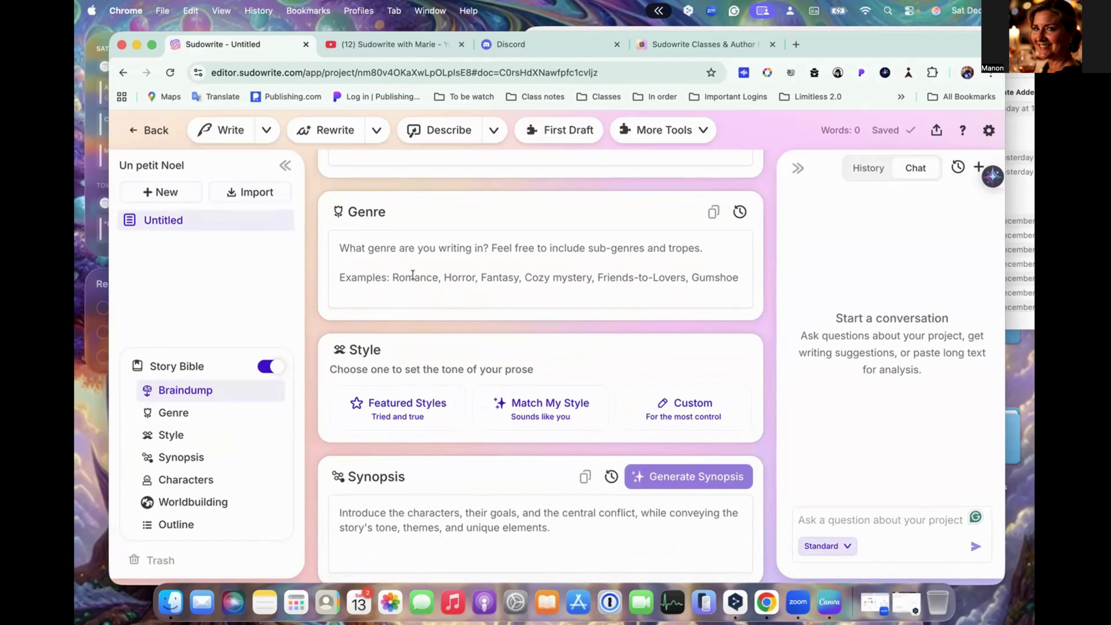
{"action": "scroll", "coordinate": [416, 276], "scroll_direction": "up", "scroll_amount": 15}
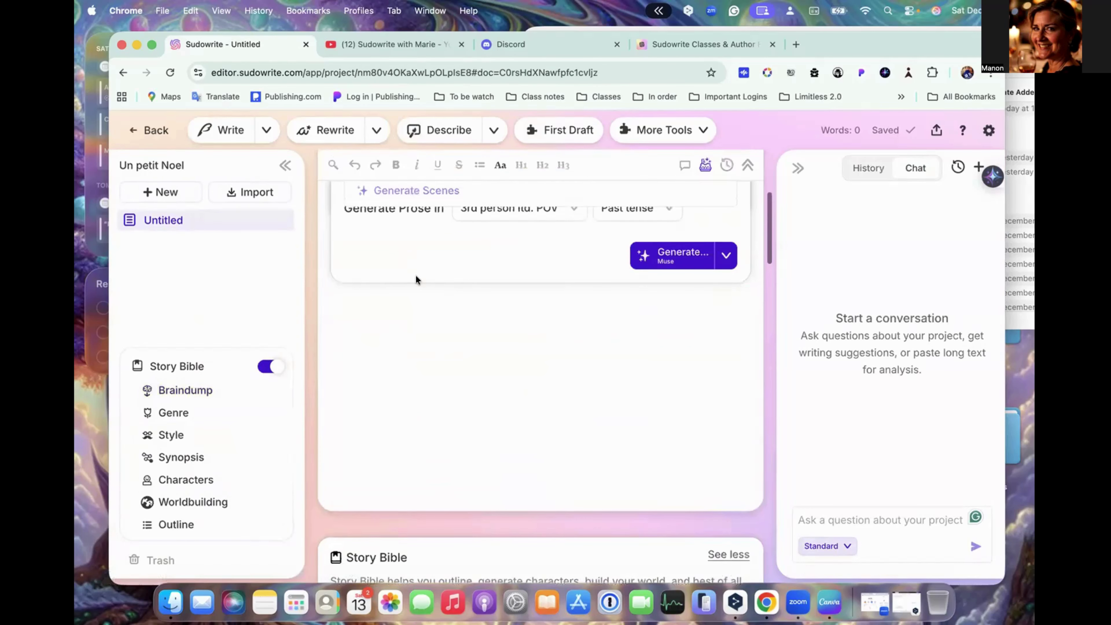
{"action": "scroll", "coordinate": [407, 389], "scroll_direction": "up", "scroll_amount": 5}
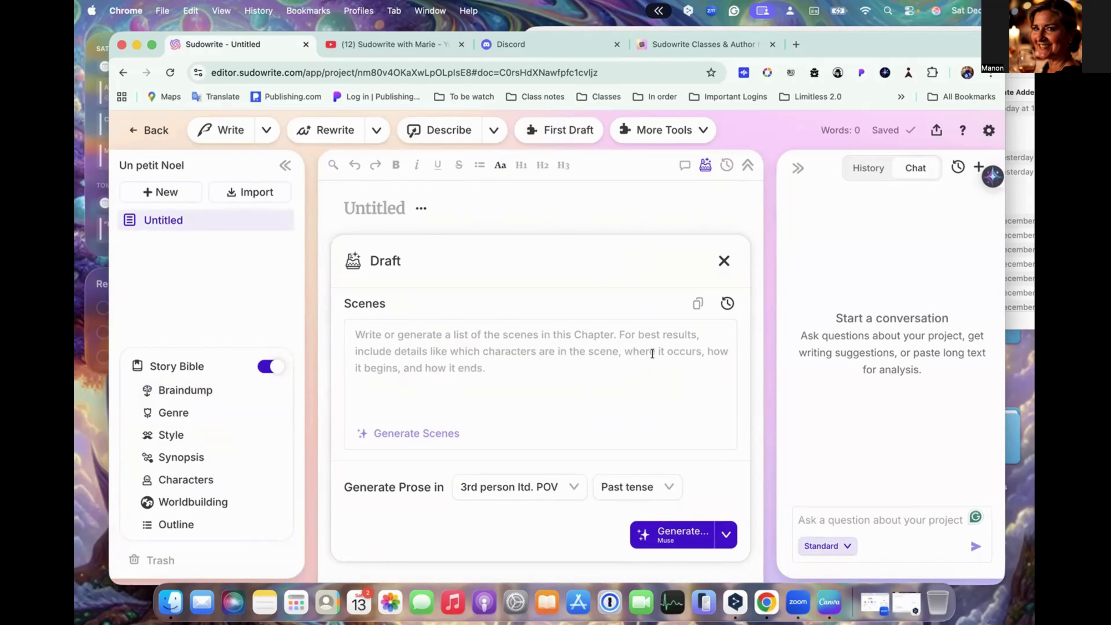
- Start a First Draft with the prompt "[Écris tout le texte en français] je veux une histoire de noel avec un gros loup."
{"action": "left_click", "coordinate": [565, 132]}
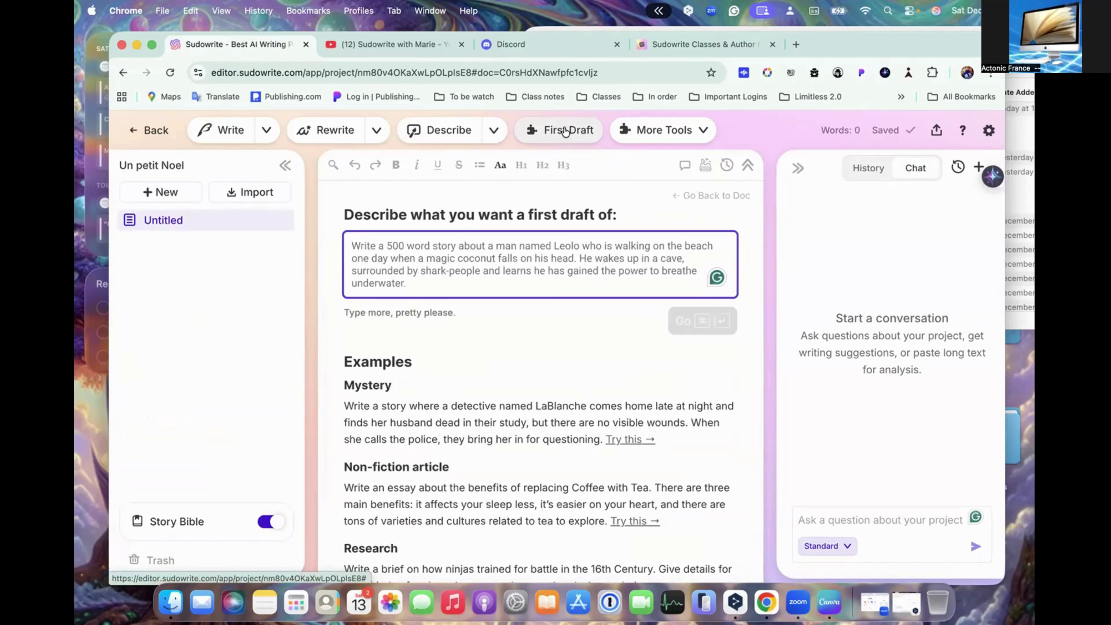
{"action": "type", "text": "[Écris tout le texte en français]"}
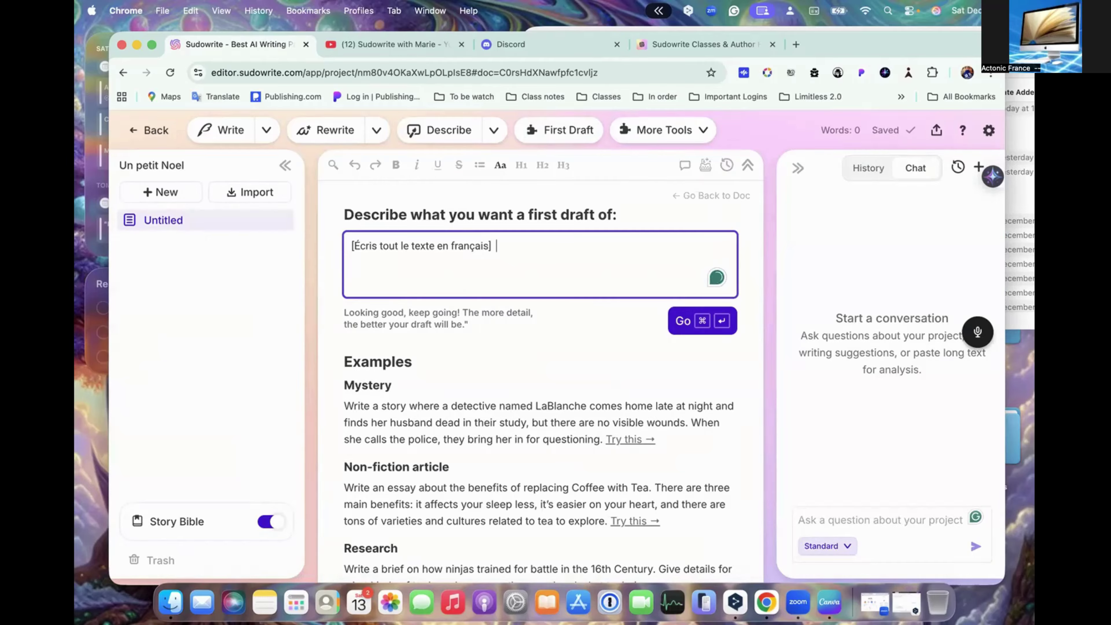
{"action": "type", "text": "je veux "}
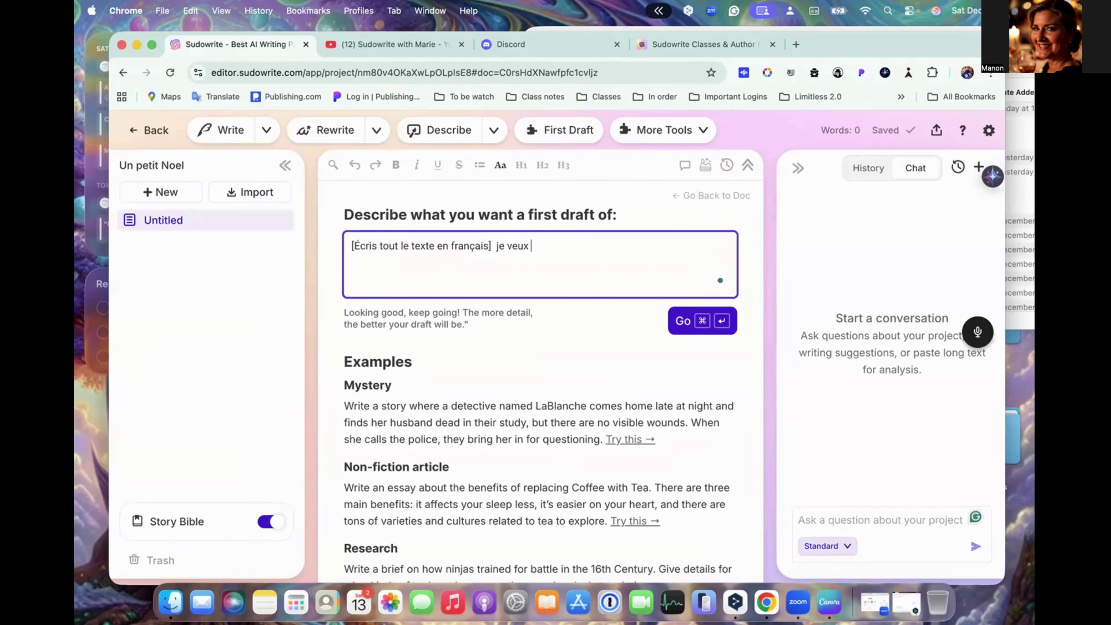
{"action": "type", "text": "une histoire de noel avec "}
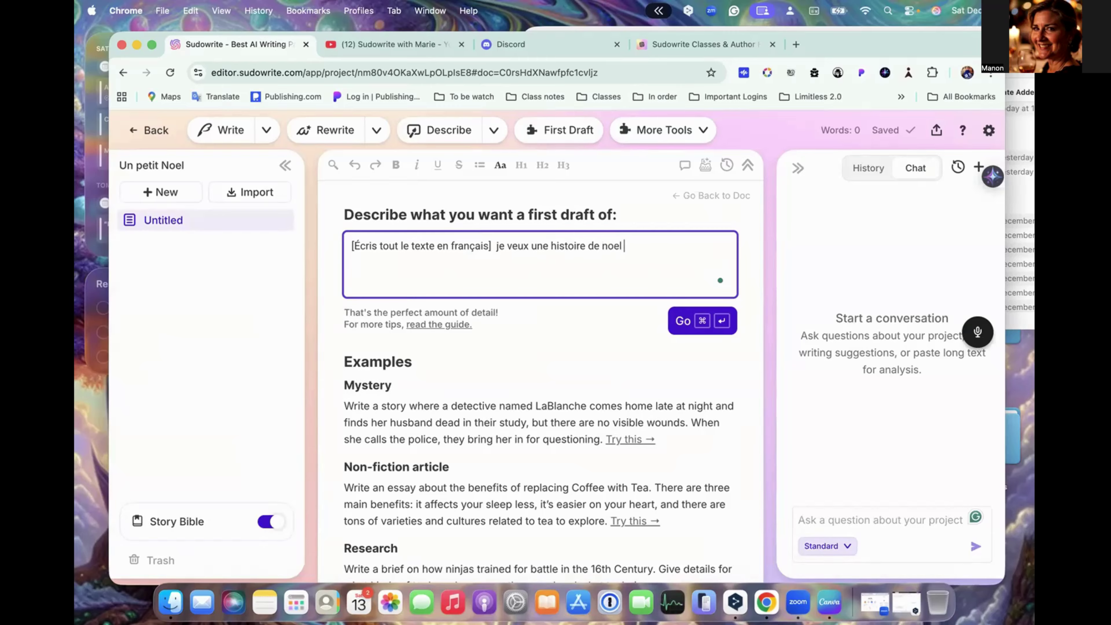
{"action": "type", "text": "un "}
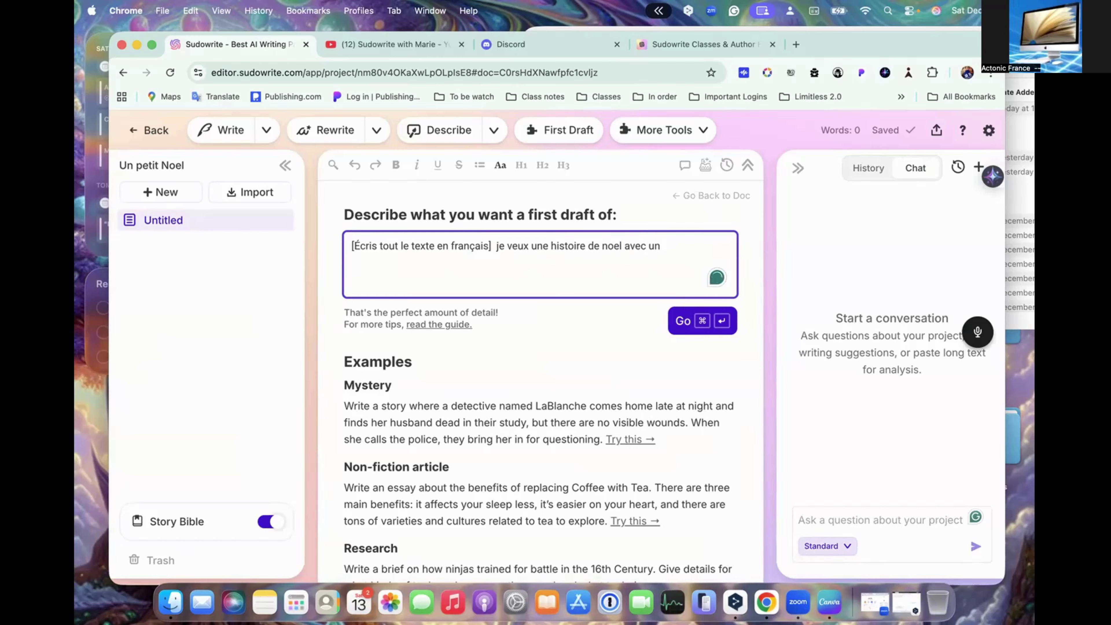
{"action": "type", "text": "gros"}
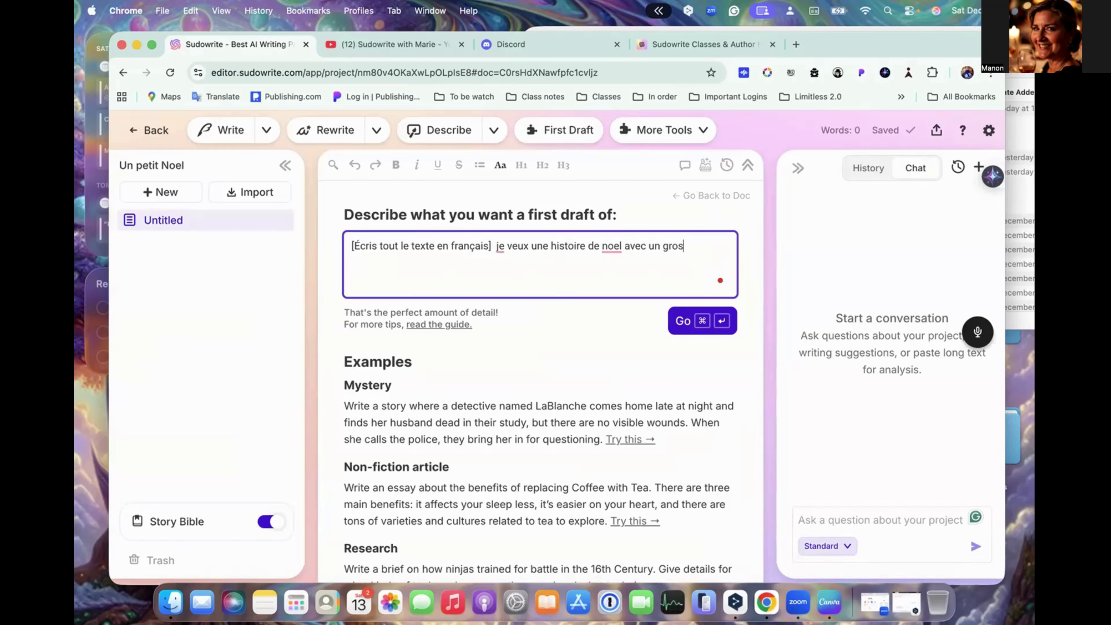
{"action": "type", "text": " loup."}
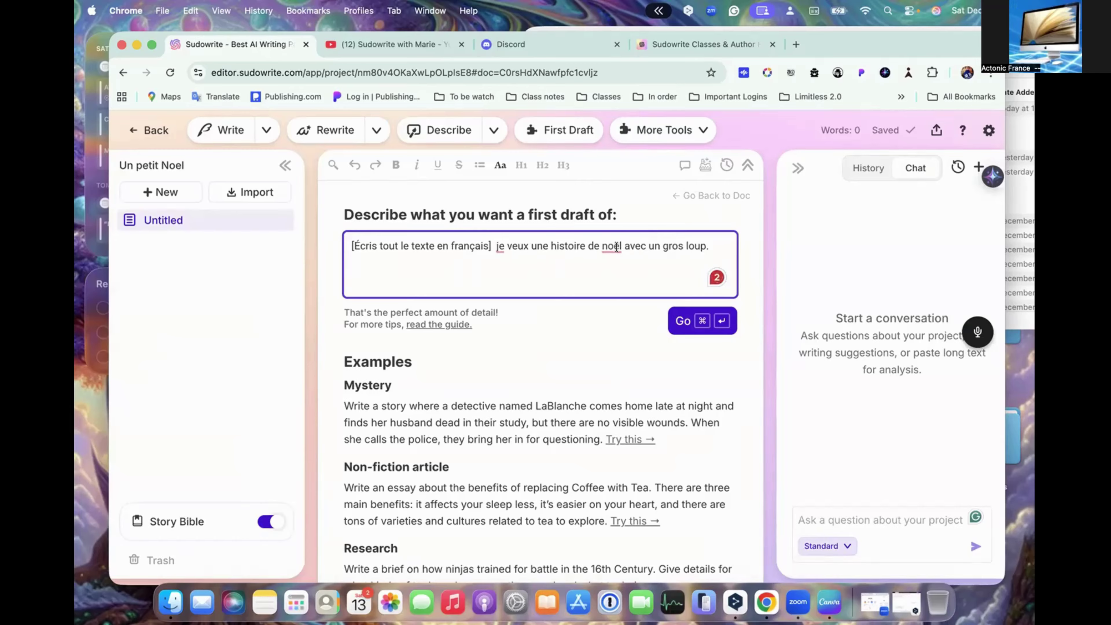
- Accept the spelling suggestions "Noël" and "Je" in the first draft prompt
{"action": "mouse_move", "coordinate": [614, 245]}
{"action": "left_click", "coordinate": [611, 286]}
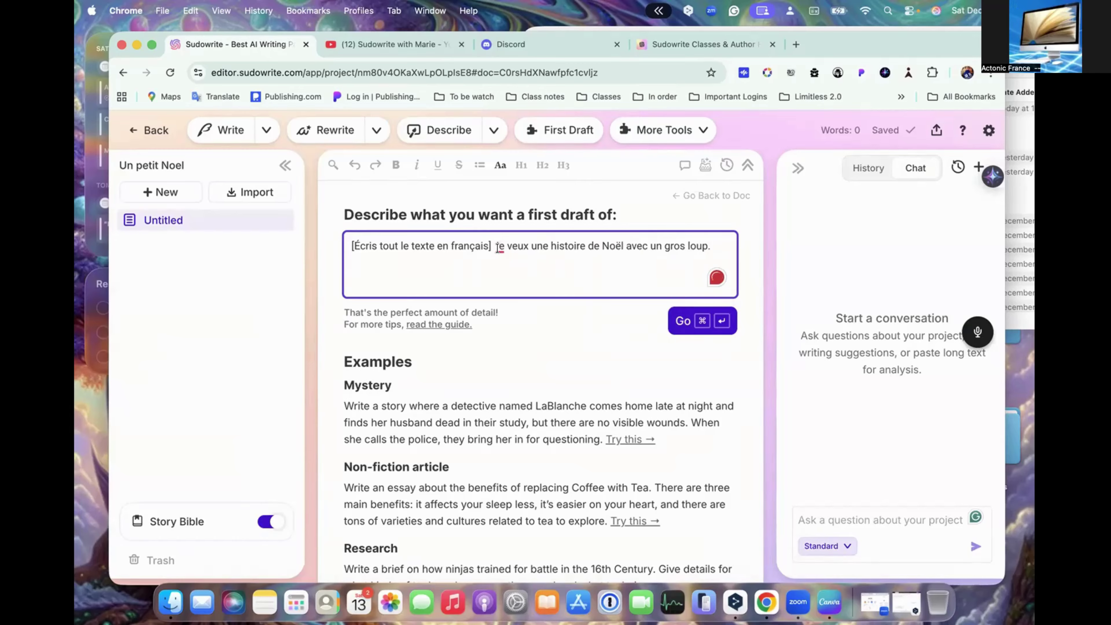
{"action": "mouse_move", "coordinate": [499, 246]}
{"action": "left_click", "coordinate": [521, 268]}
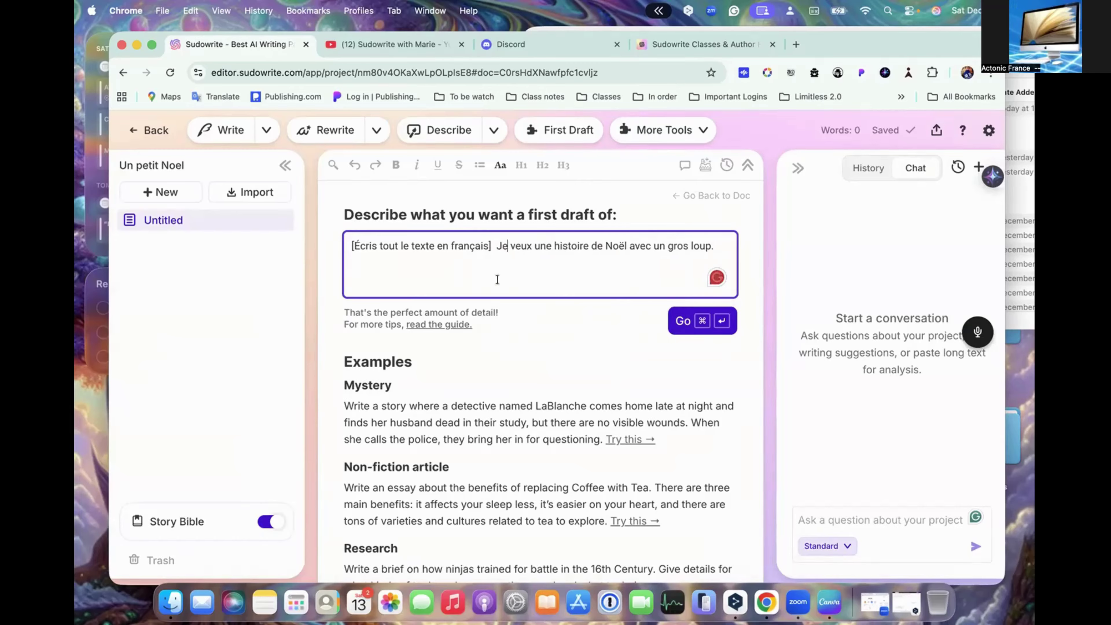
- Add the sentence "Une histoire qui s'adresse aux enfants et aux adultes." to the prompt, using the suggested corrections
{"action": "left_click", "coordinate": [717, 246]}
{"action": "type", "text": "une histoire "}
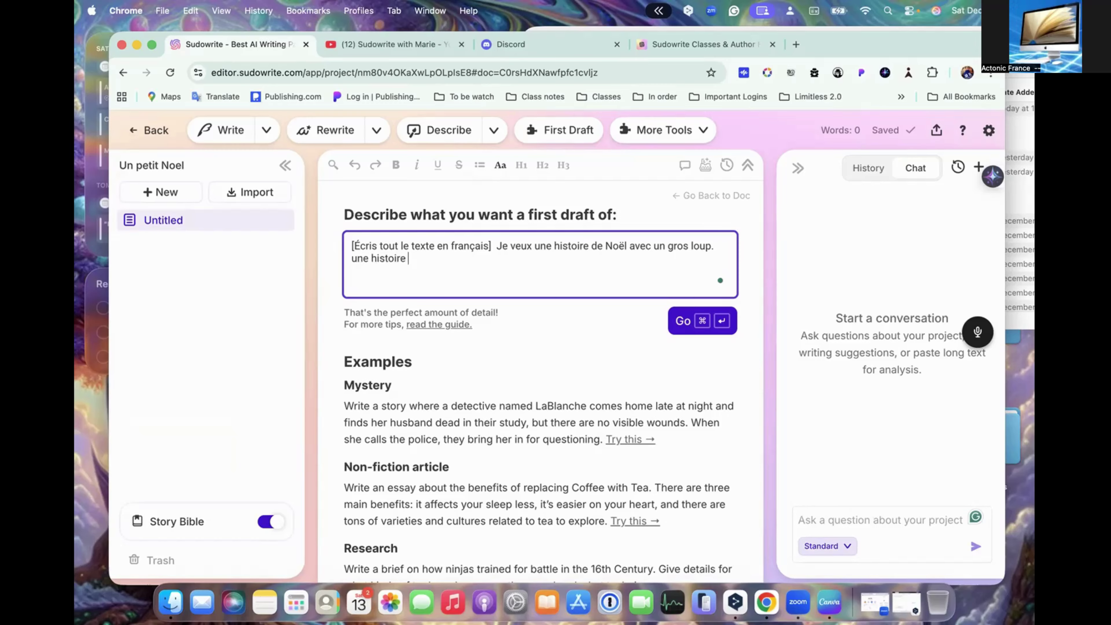
{"action": "type", "text": "qui's'addresse au anfants"}
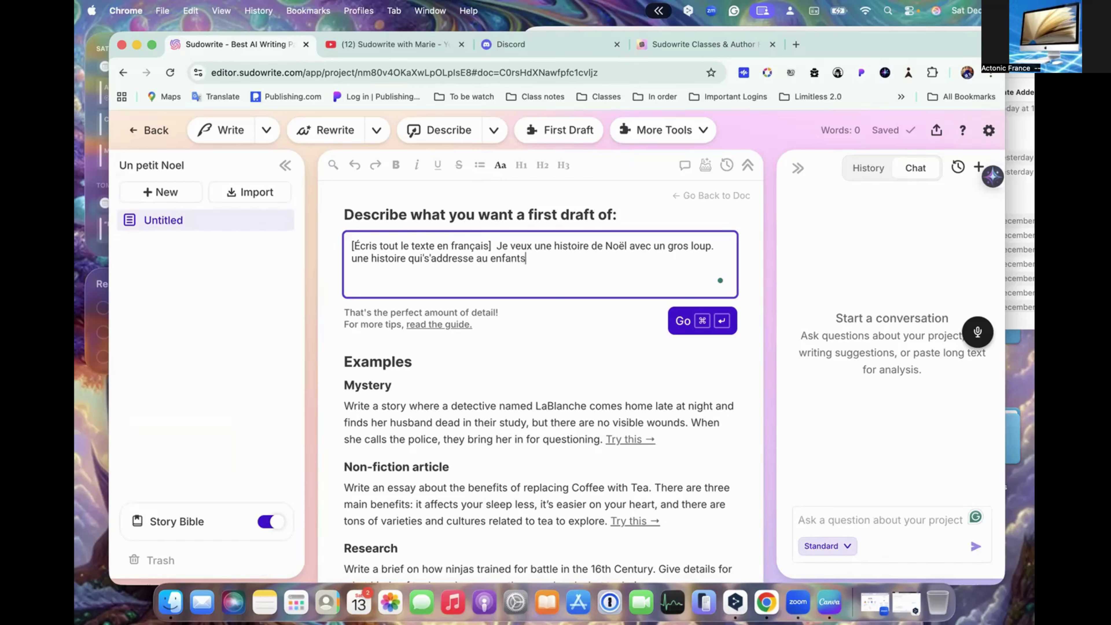
{"action": "type", "text": " et au adultes."}
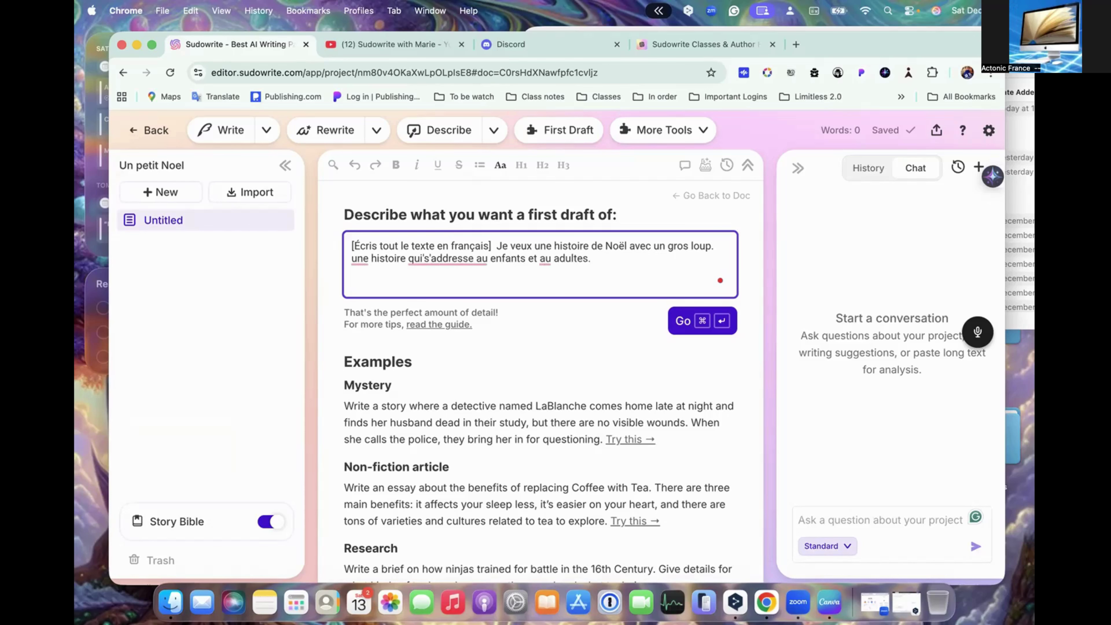
{"action": "mouse_move", "coordinate": [476, 256]}
{"action": "left_click", "coordinate": [504, 303]}
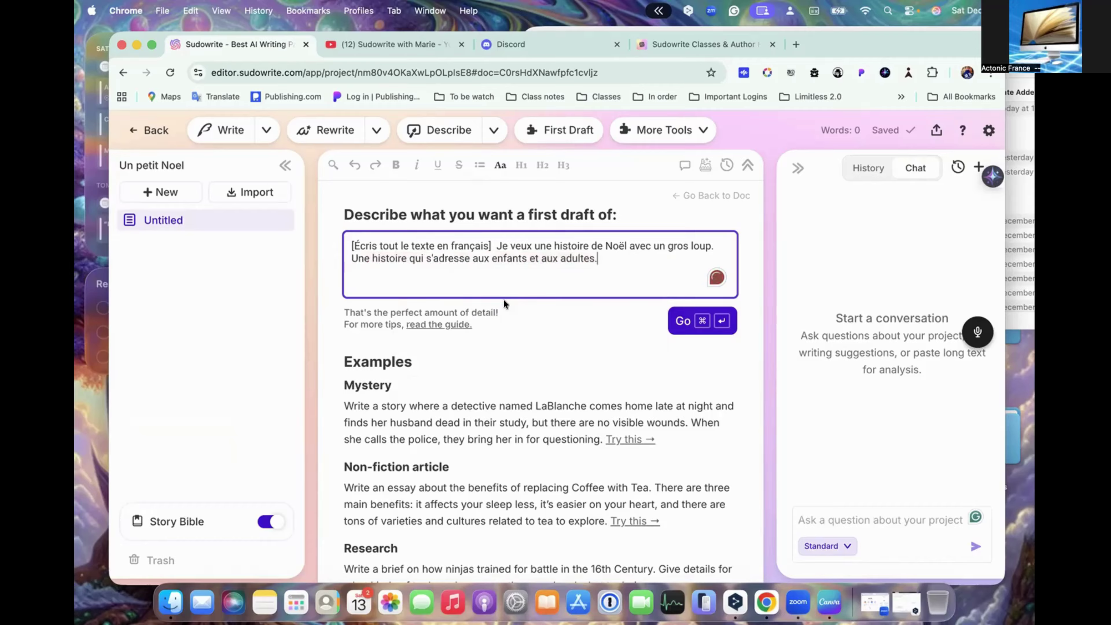
- Add the sentence "Qu'il va toucher le cœur de tous." to the first draft prompt, using the suggested sentence correction
{"action": "type", "text": "Qyu "}
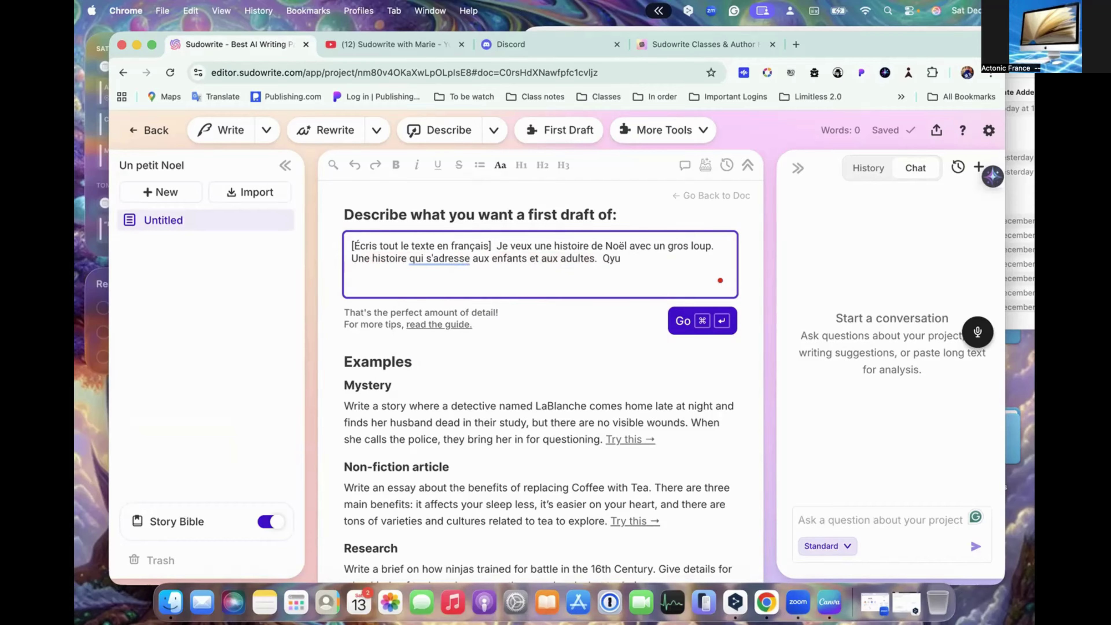
{"action": "type", "text": "va touc"}
{"action": "type", "text": "her le coeur de tous"}
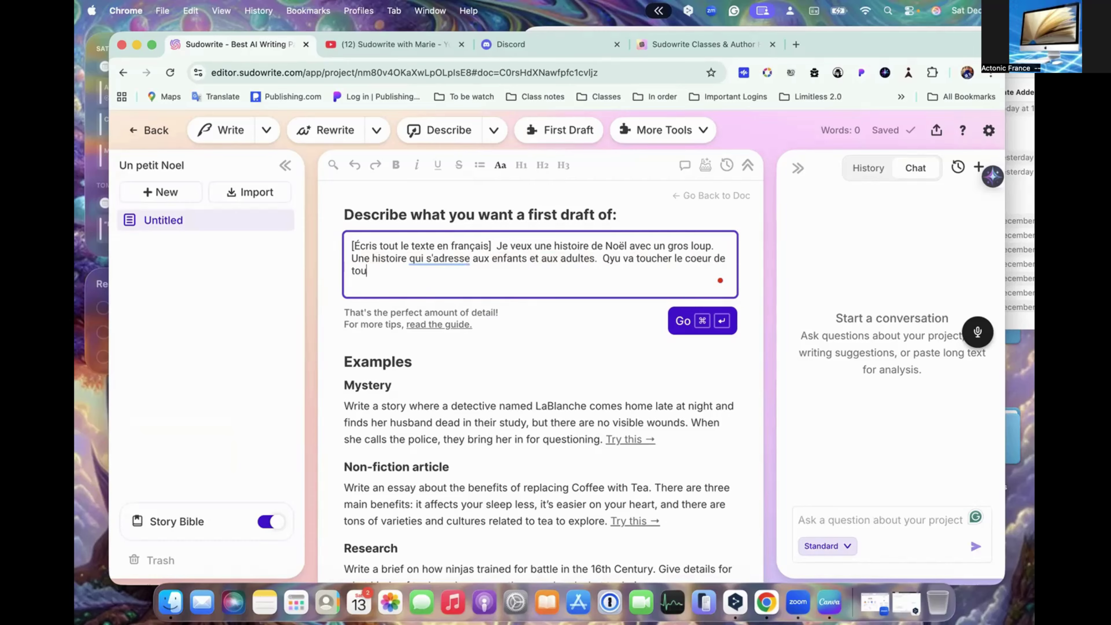
{"action": "type", "text": "."}
{"action": "mouse_move", "coordinate": [598, 268]}
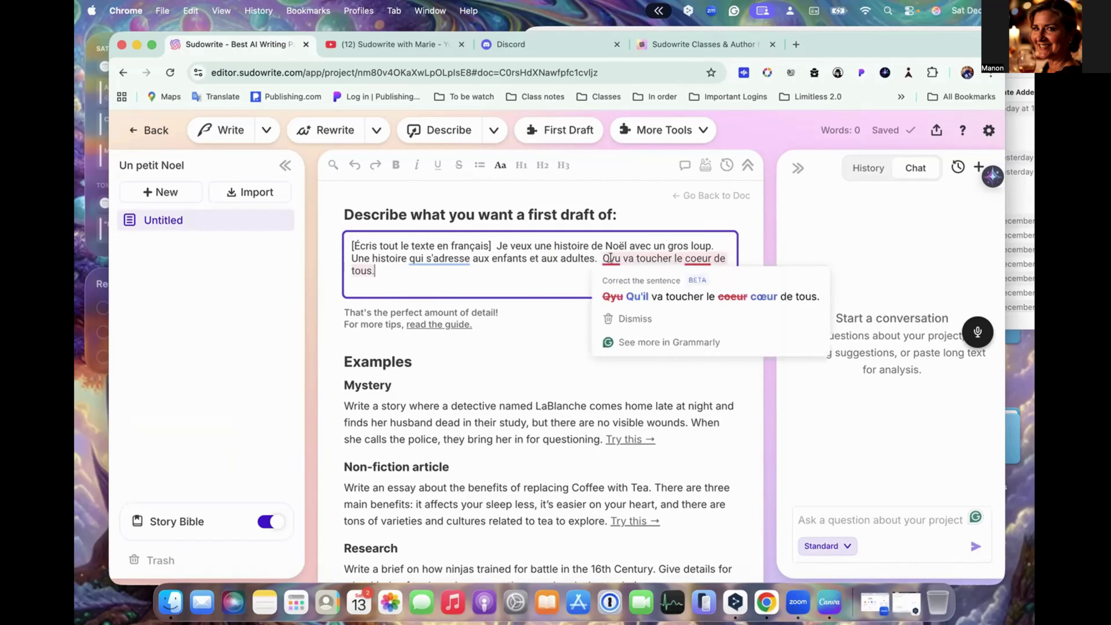
{"action": "left_click", "coordinate": [615, 290]}
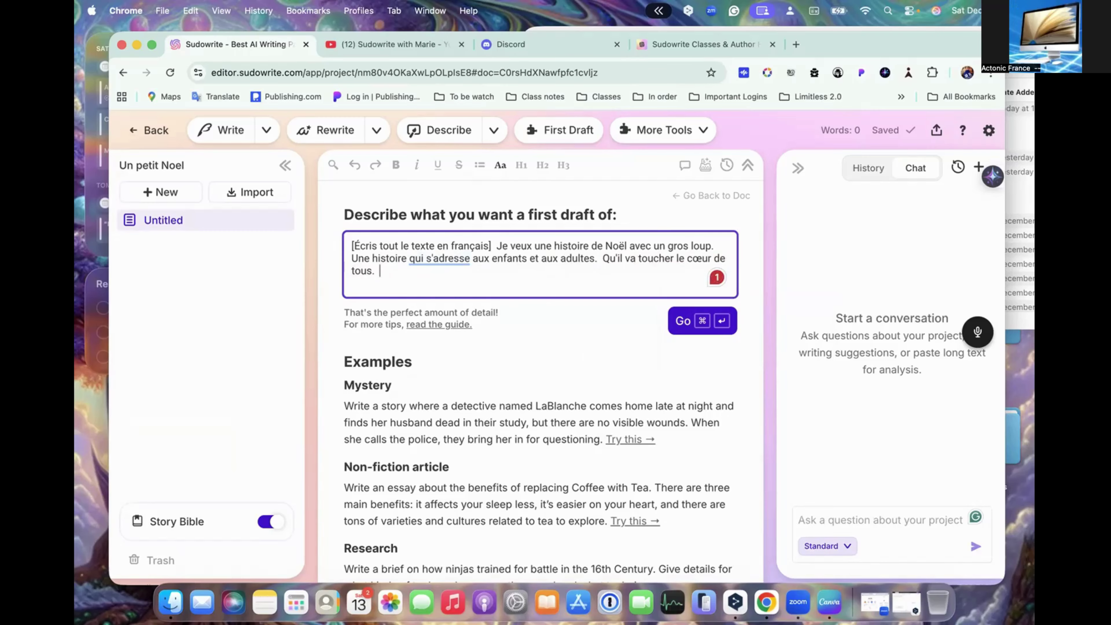
- Add the setting "En Gaspesie au NOrd pres de Gaspe." at the end of the prompt
{"action": "type", "text": "En Gas"}
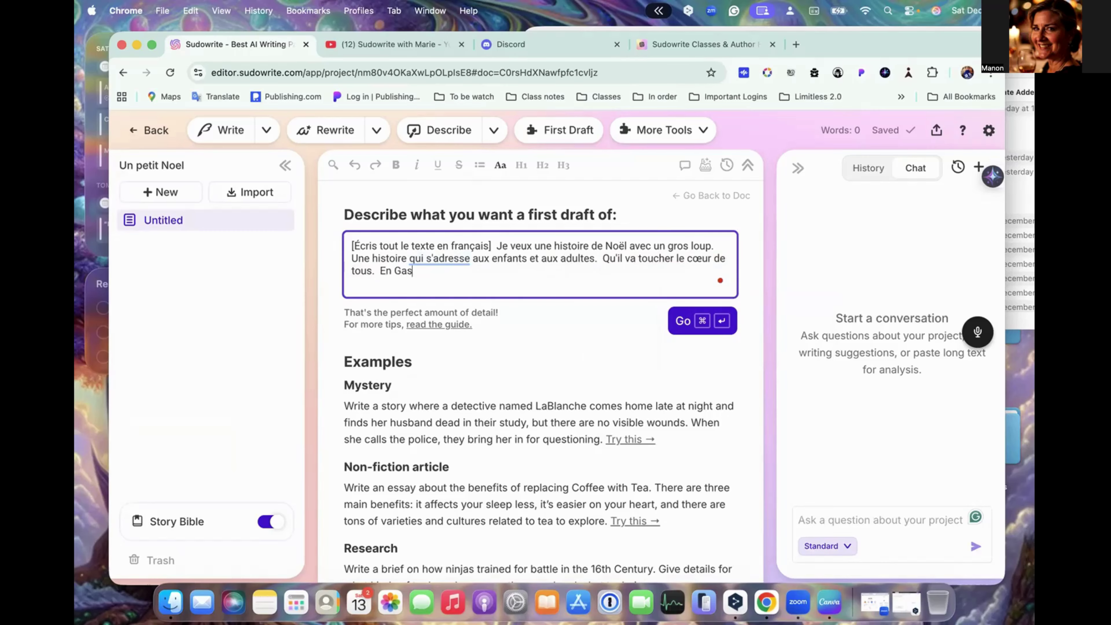
{"action": "type", "text": "pesie"}
{"action": "left_click", "coordinate": [399, 270]}
{"action": "type", "text": "u"}
{"action": "right_click", "coordinate": [426, 271]}
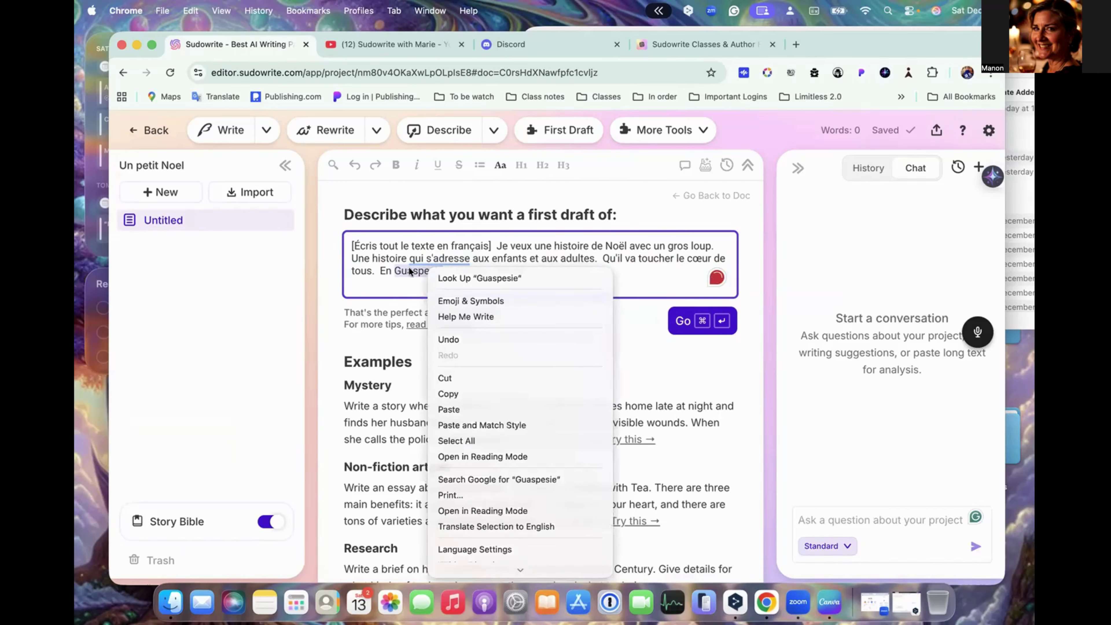
{"action": "key", "text": "Escape"}
{"action": "left_click", "coordinate": [451, 271]}
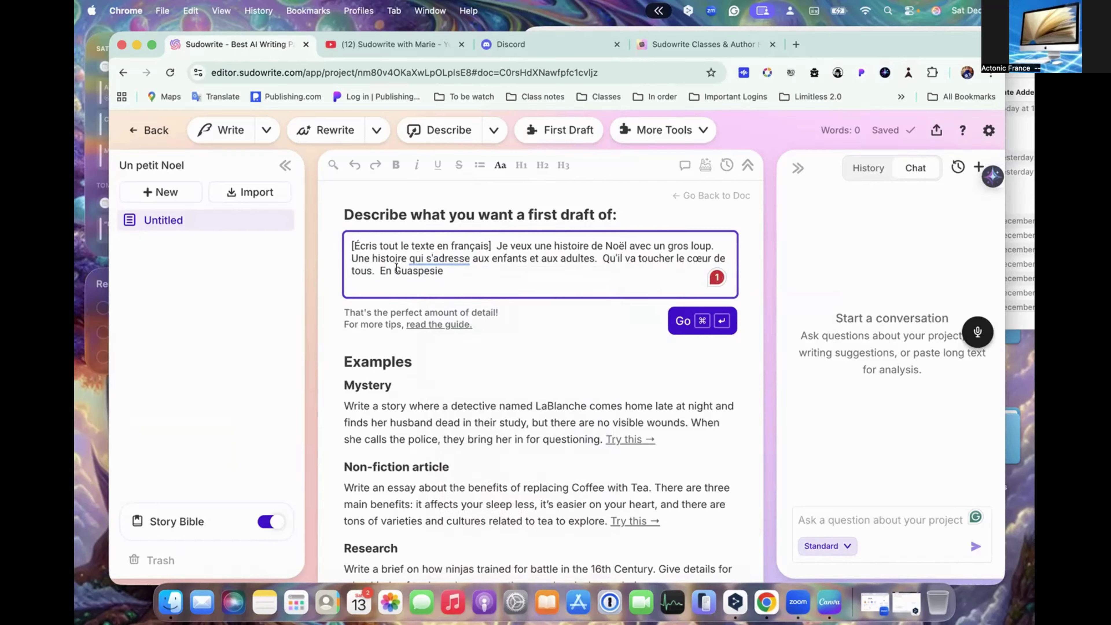
{"action": "type", "text": "au NOrd pr"}
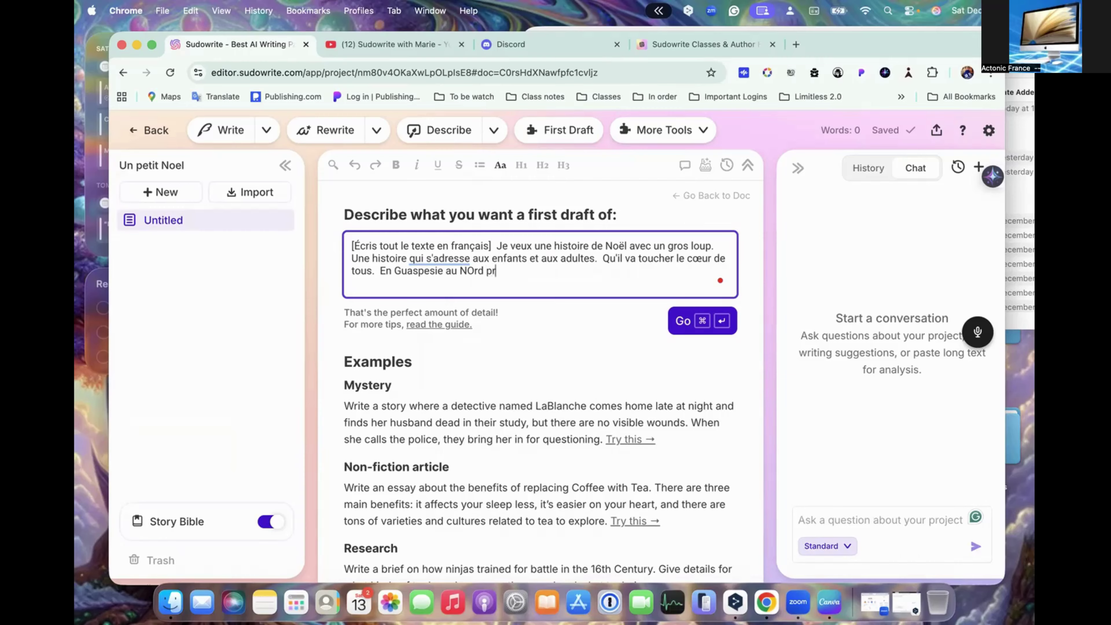
{"action": "type", "text": "es de Gaspe"}
{"action": "left_click", "coordinate": [407, 270]}
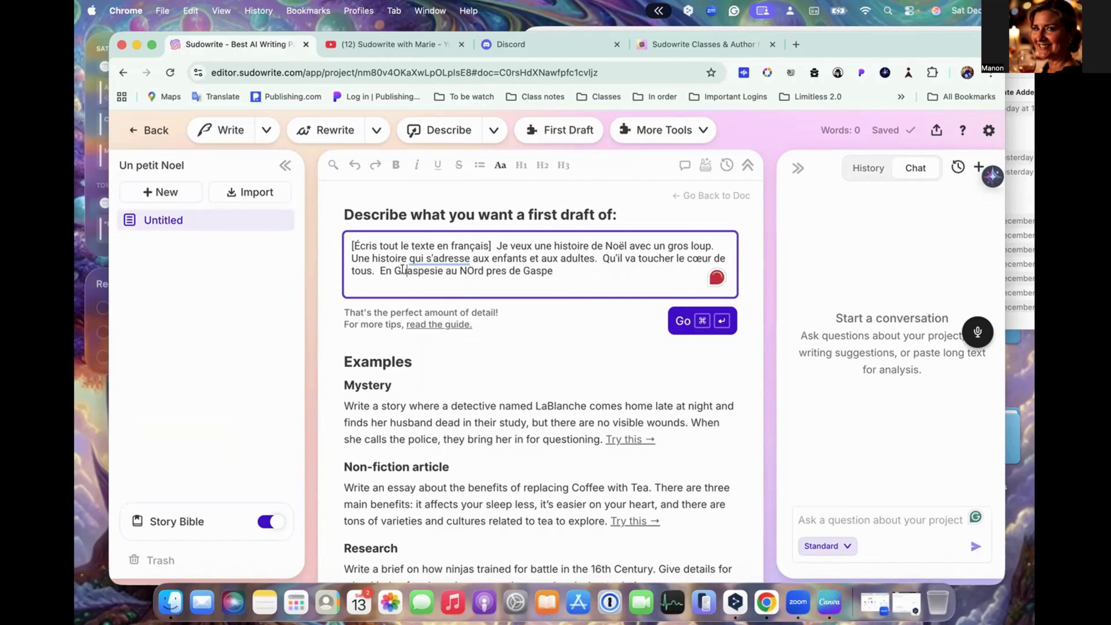
{"action": "key", "text": "BackSpace"}
{"action": "left_click", "coordinate": [552, 270]}
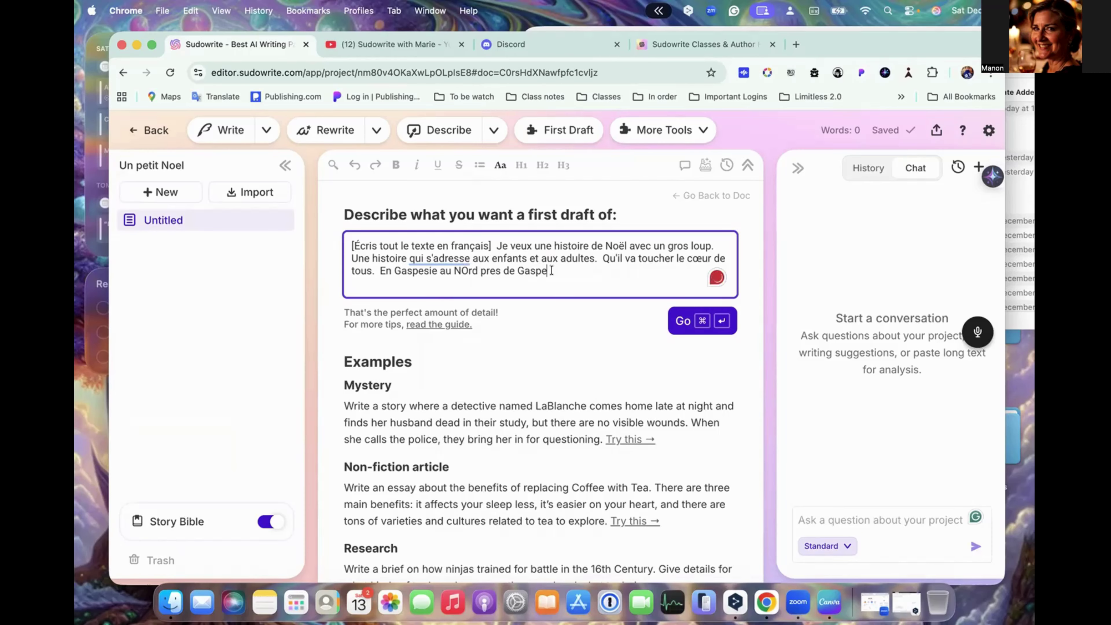
{"action": "type", "text": "."}
- Correct the setting sentence to "En Gaspésie au nord près de Gaspé." with the suggested spelling fixes
{"action": "mouse_move", "coordinate": [417, 271]}
{"action": "left_click", "coordinate": [472, 310]}
{"action": "left_click", "coordinate": [465, 271]}
{"action": "key", "text": "BackSpace"}
{"action": "type", "text": "o"}
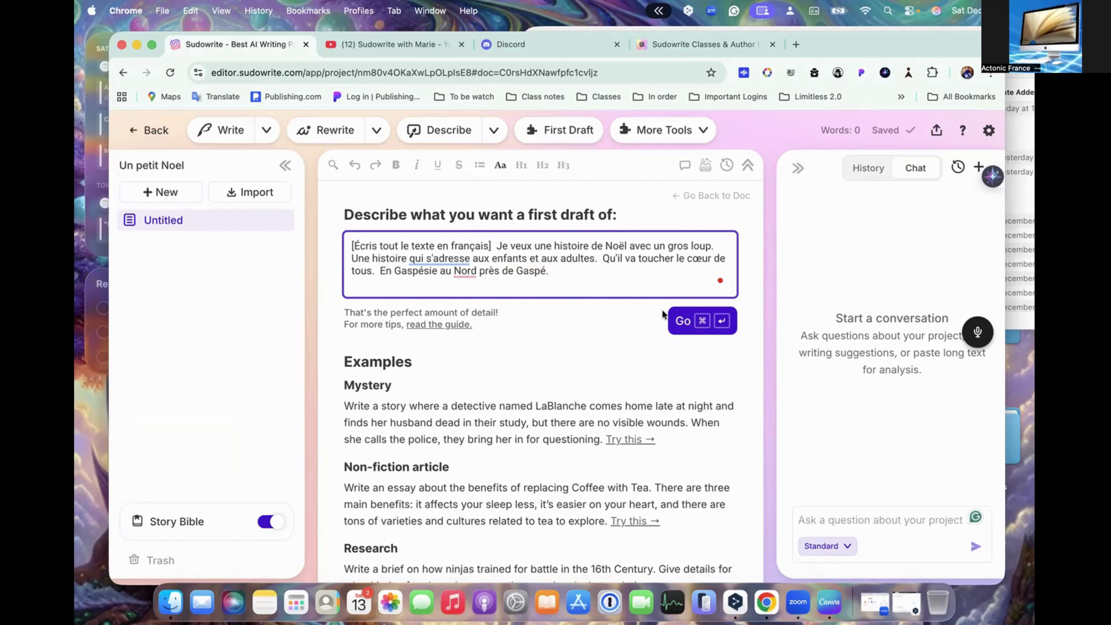
{"action": "mouse_move", "coordinate": [465, 272]}
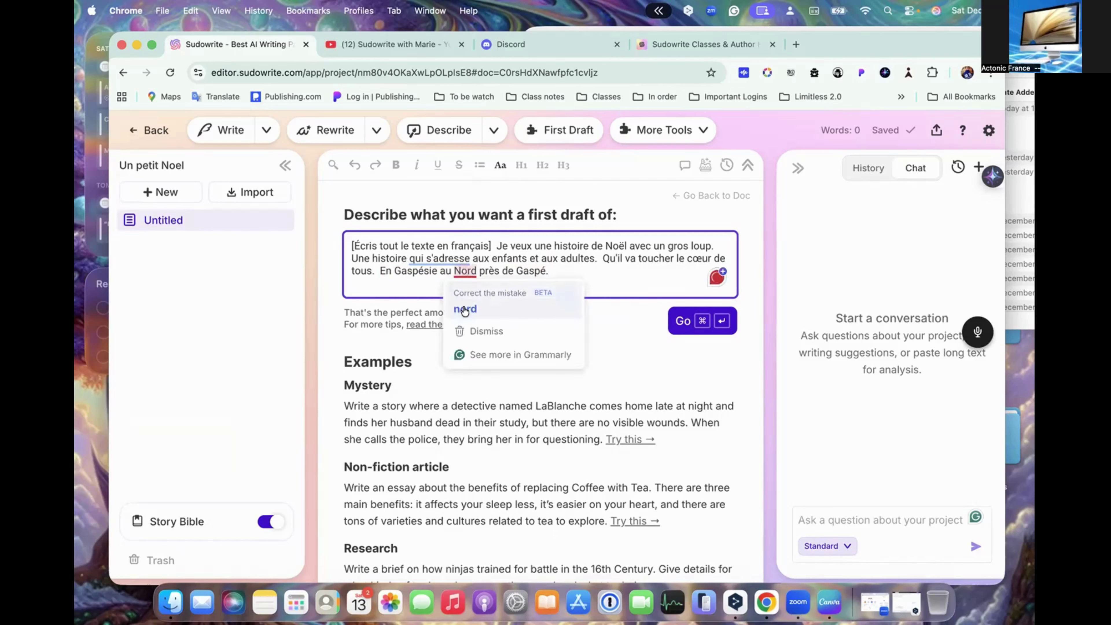
{"action": "left_click", "coordinate": [465, 309]}
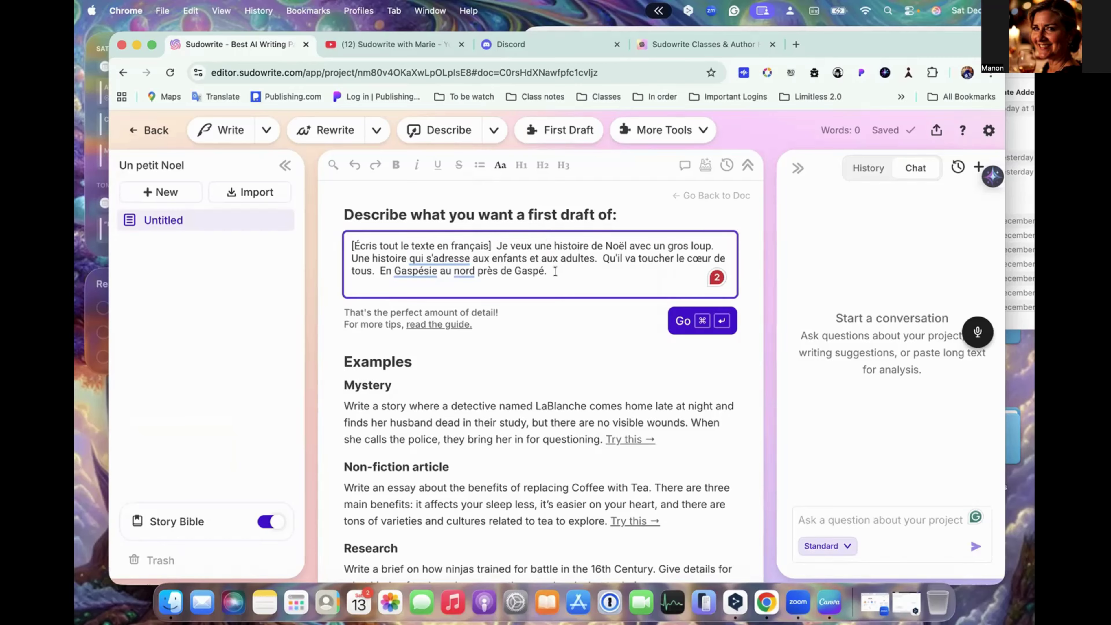
- Review the whole French prompt and generate the first draft from it
{"action": "left_click_drag", "start_coordinate": [548, 270], "coordinate": [349, 244]}
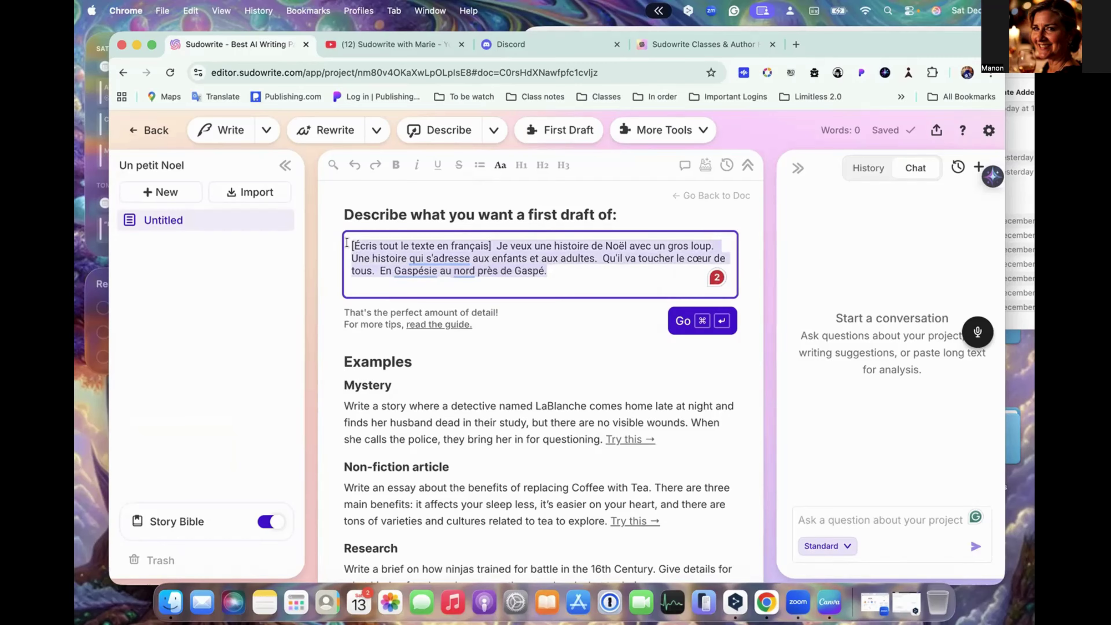
{"action": "left_click", "coordinate": [560, 273]}
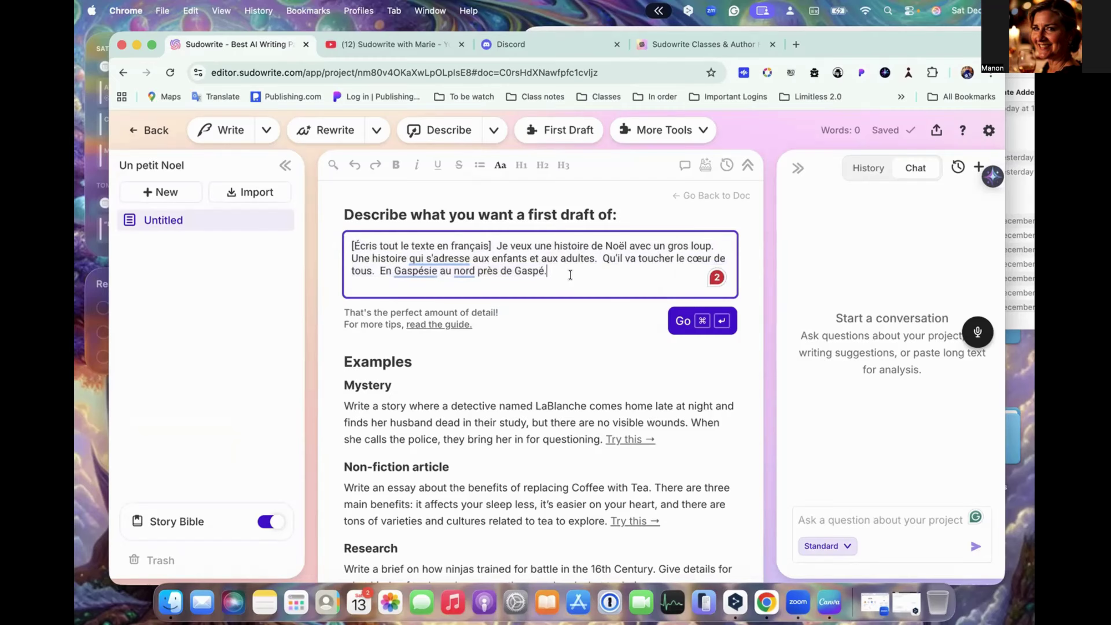
{"action": "left_click", "coordinate": [684, 322]}
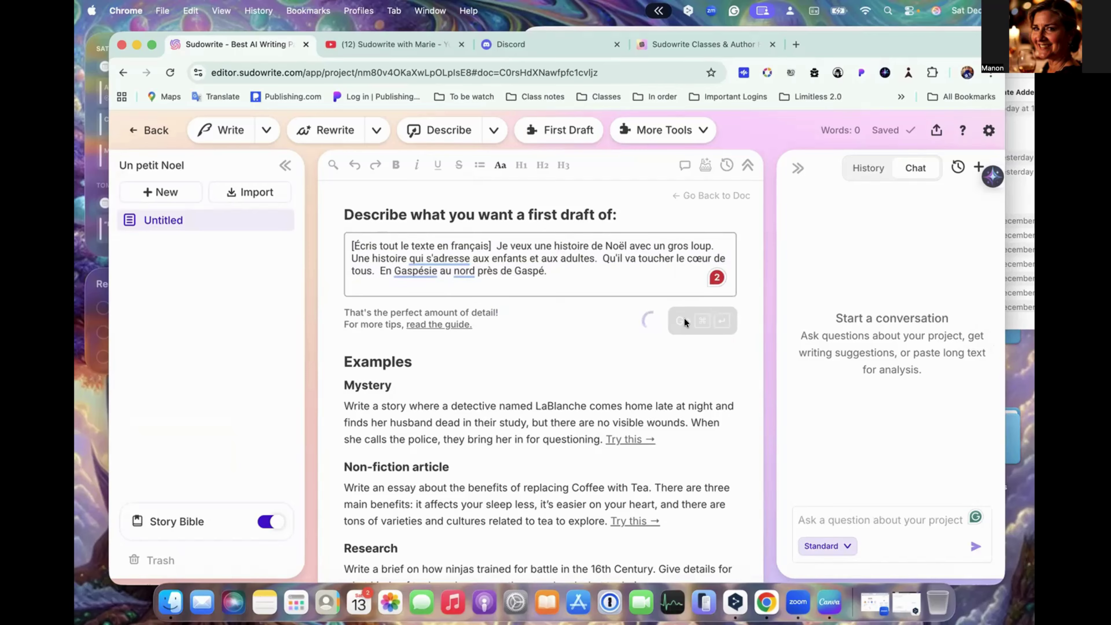
- Close the Sudowrite Classes and Discord browser tabs and return to the draft
{"action": "left_click", "coordinate": [772, 44]}
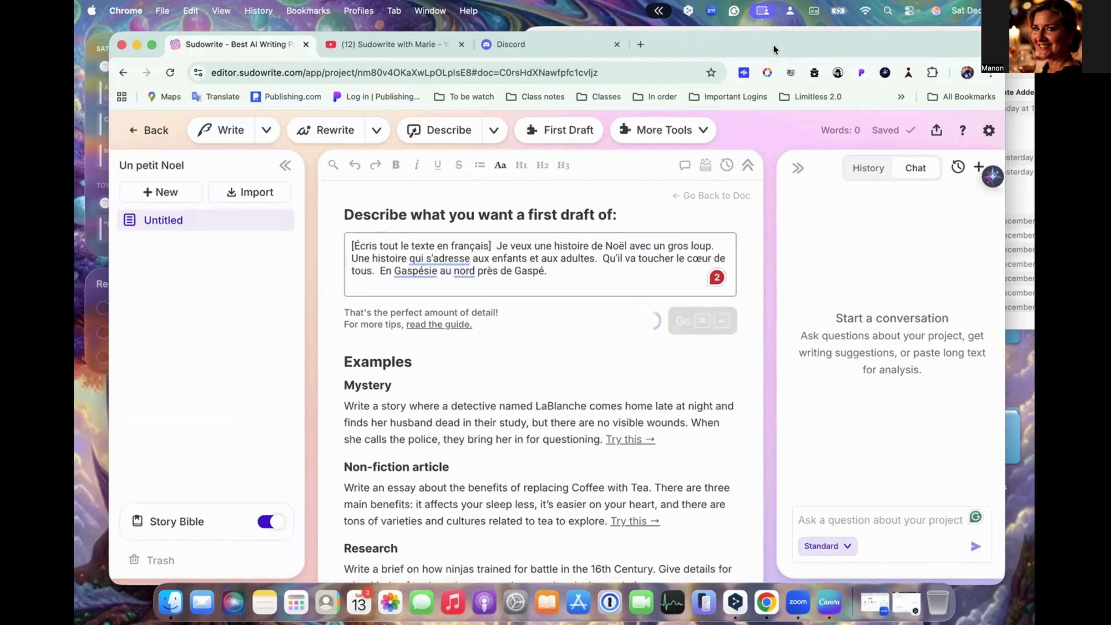
{"action": "left_click", "coordinate": [618, 44]}
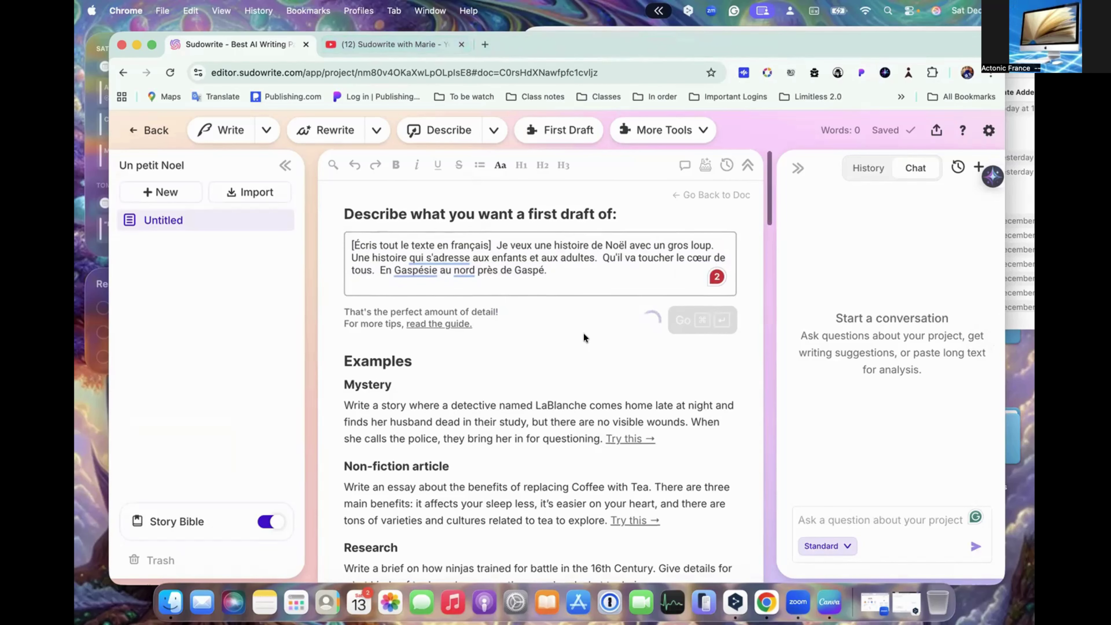
{"action": "scroll", "coordinate": [584, 333], "scroll_direction": "down", "scroll_amount": 1}
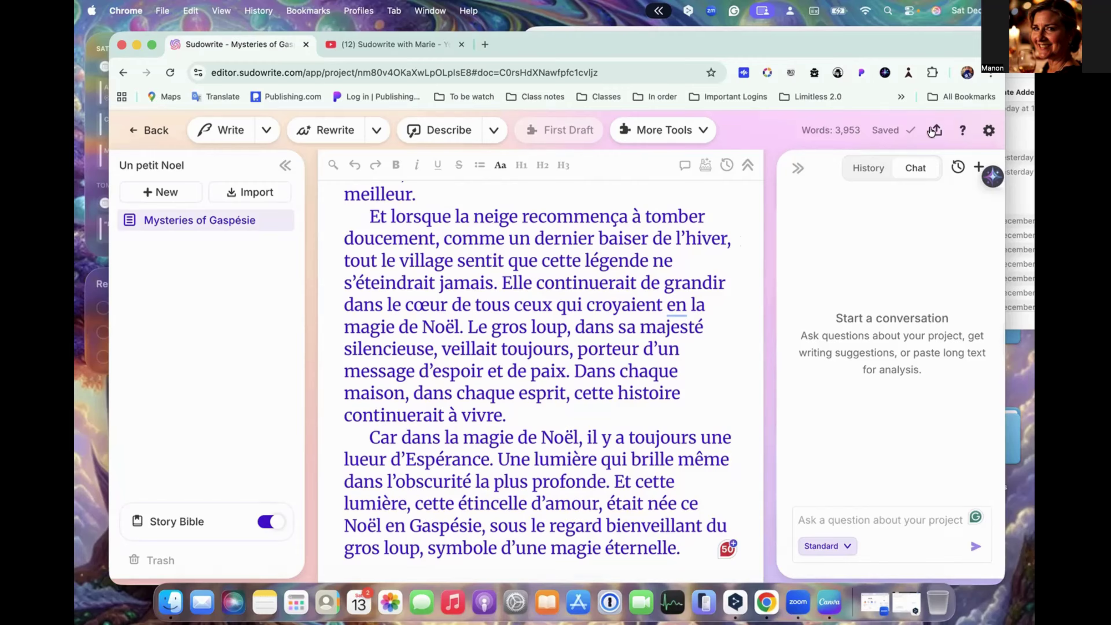
- Check the account's recent activity for the credits used by the First Draft, and return to the story
{"action": "left_click", "coordinate": [989, 130]}
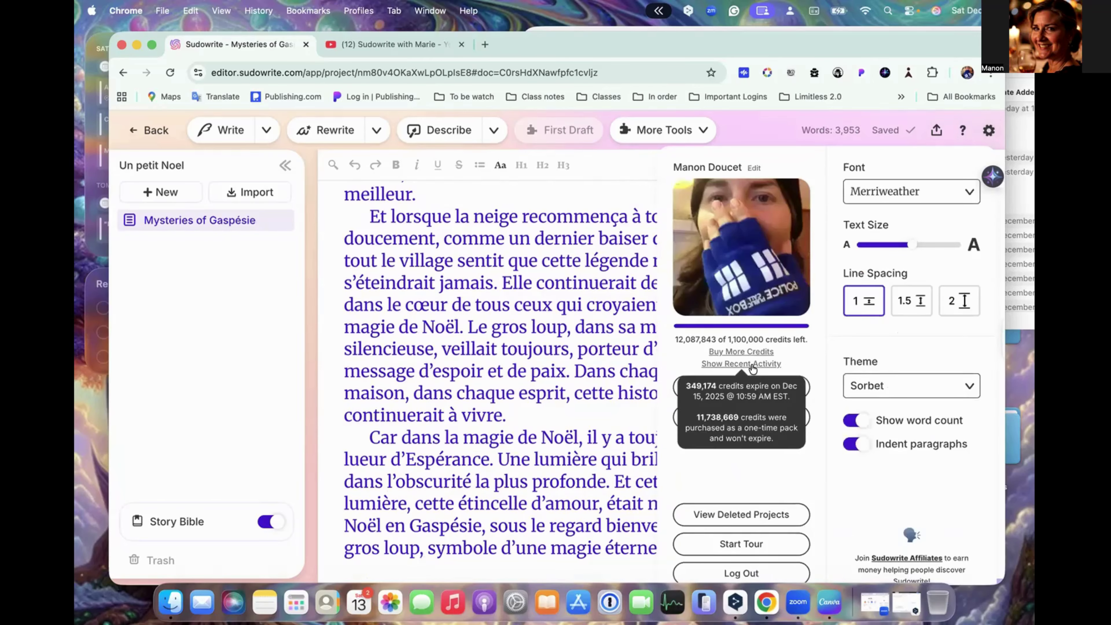
{"action": "mouse_move", "coordinate": [739, 364]}
{"action": "left_click", "coordinate": [764, 364]}
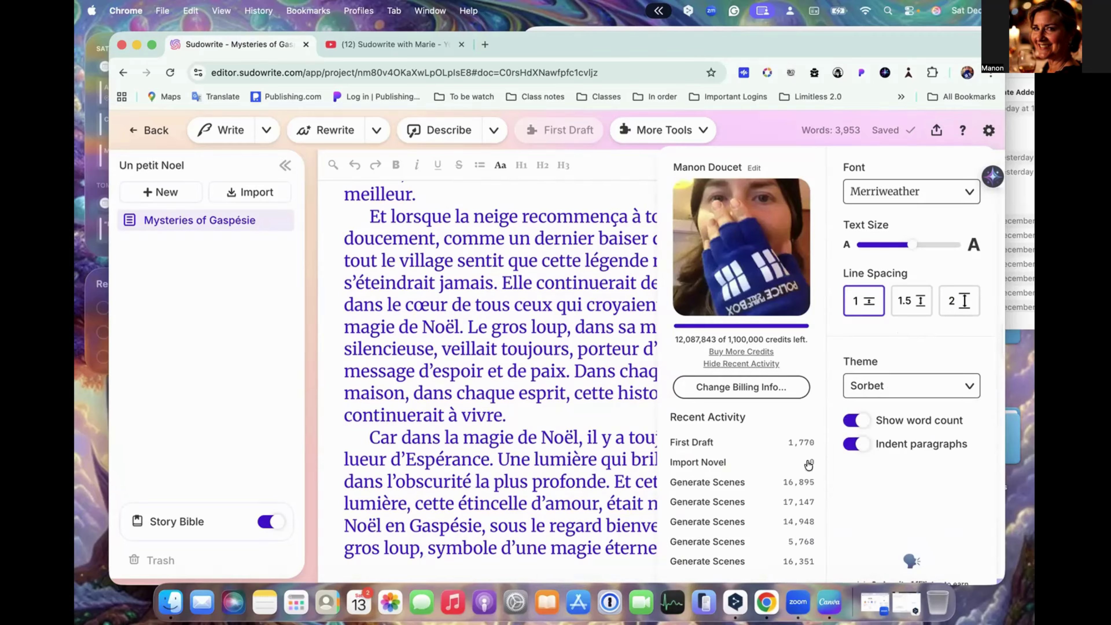
{"action": "left_click", "coordinate": [576, 393]}
- Share the "Mysteries of Gaspésie" document through a readable link
{"action": "scroll", "coordinate": [559, 325], "scroll_direction": "up", "scroll_amount": 15}
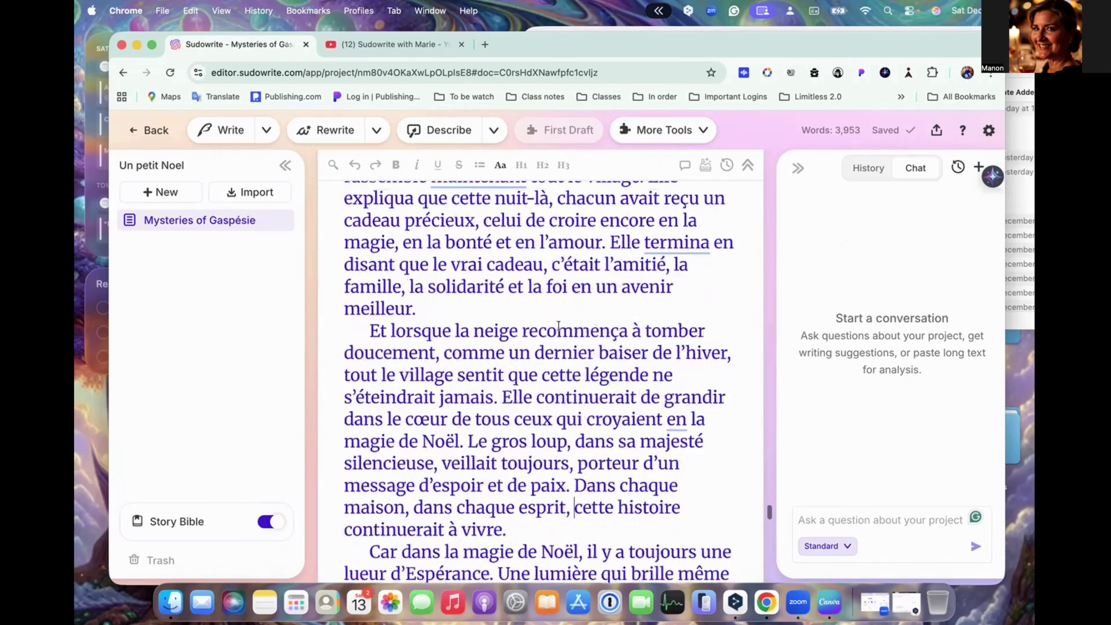
{"action": "scroll", "coordinate": [559, 325], "scroll_direction": "up", "scroll_amount": 15}
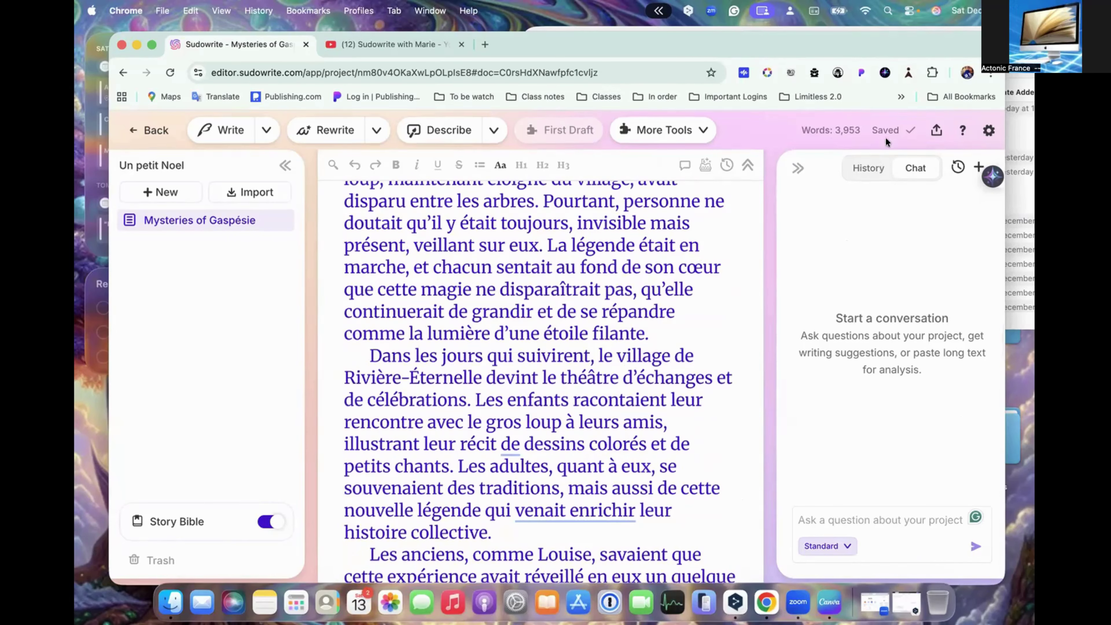
{"action": "left_click", "coordinate": [938, 131]}
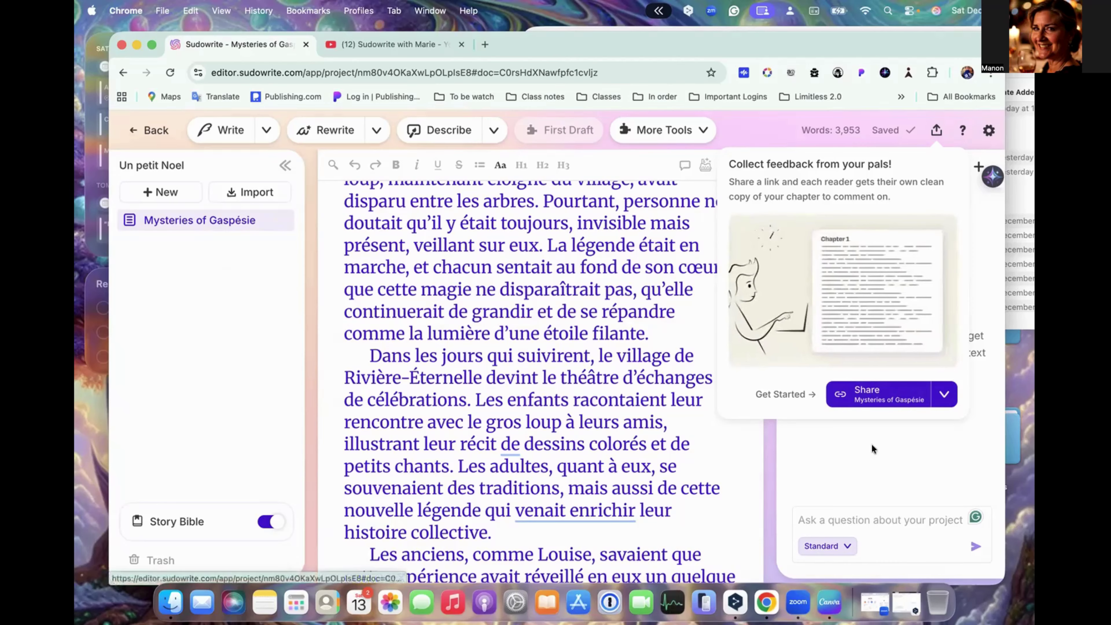
{"action": "left_click", "coordinate": [879, 406]}
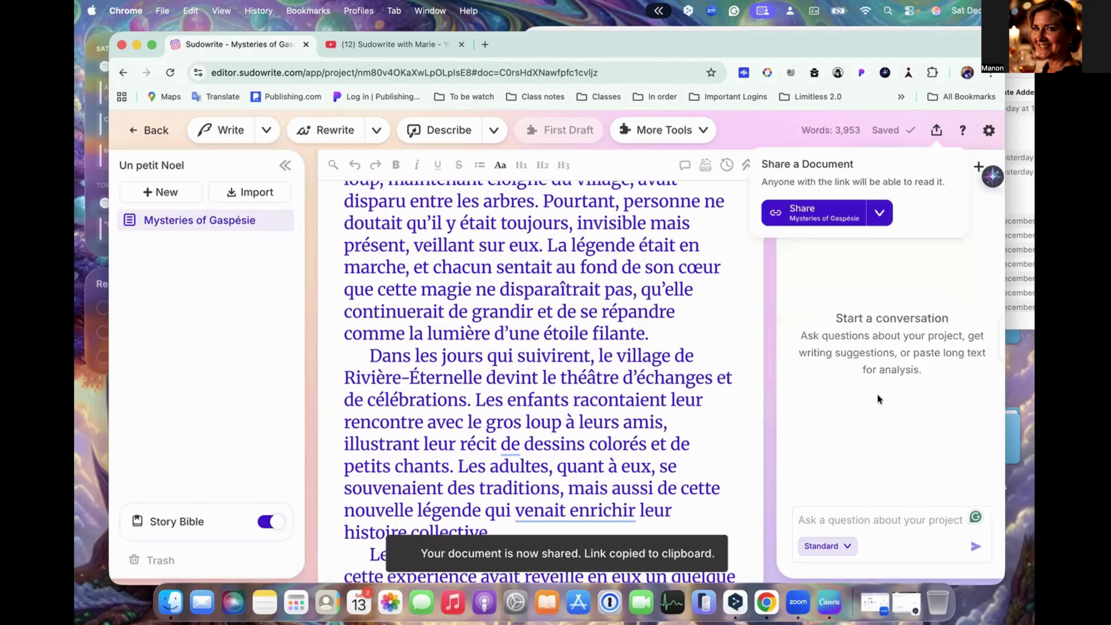
{"action": "left_click", "coordinate": [184, 522]}
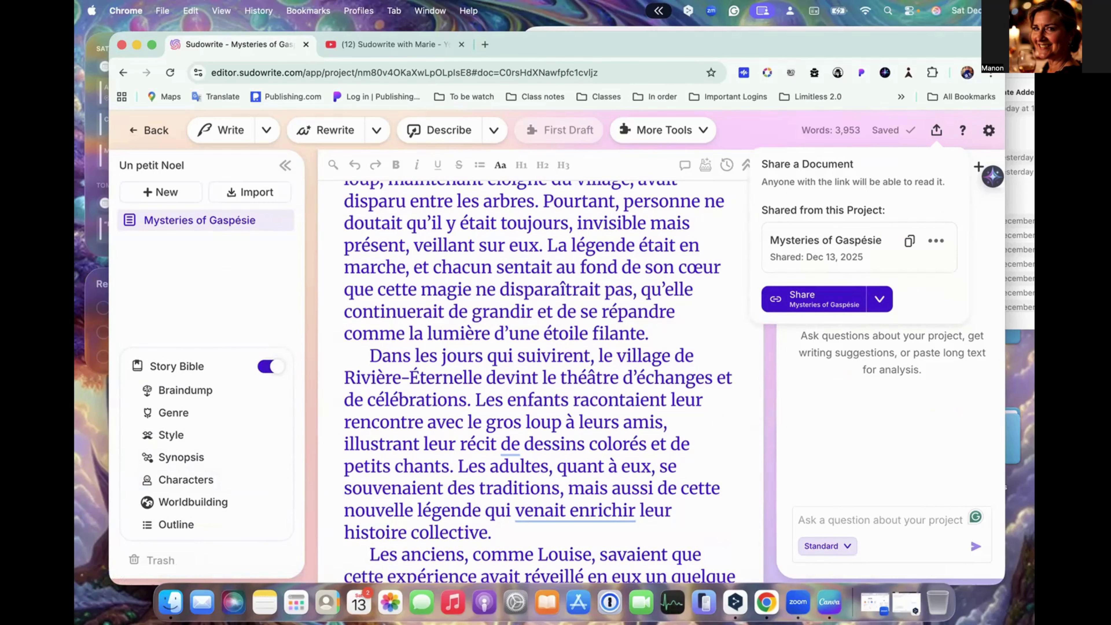
- Open the shared "Mysteries of Gaspésie" page and look through the story as a reader sees it
{"action": "left_click", "coordinate": [826, 241]}
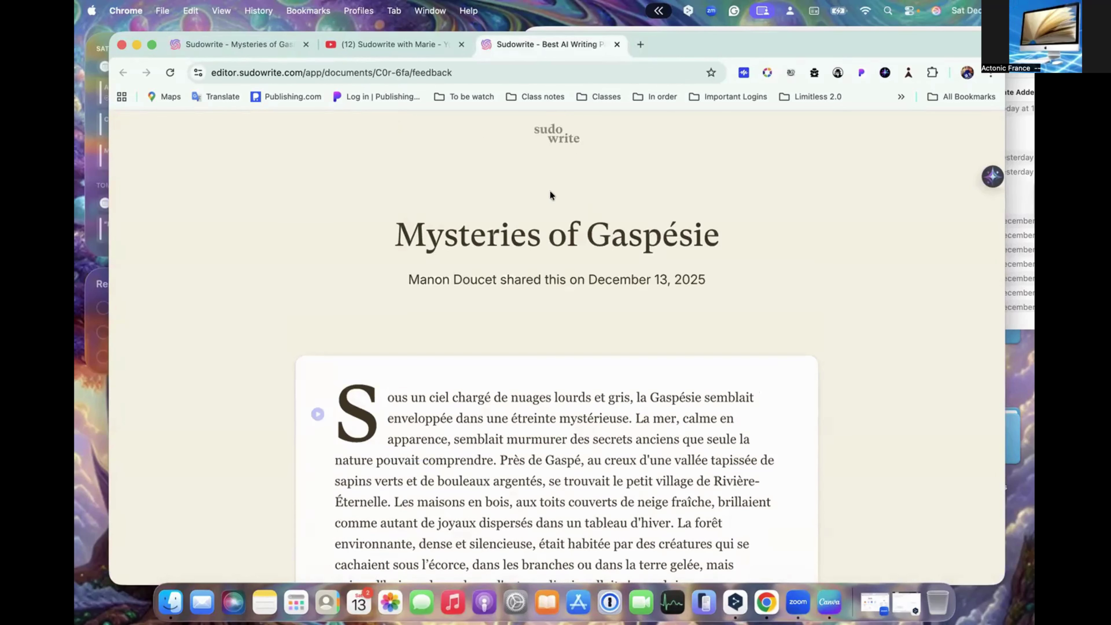
{"action": "scroll", "coordinate": [522, 350], "scroll_direction": "down", "scroll_amount": 10}
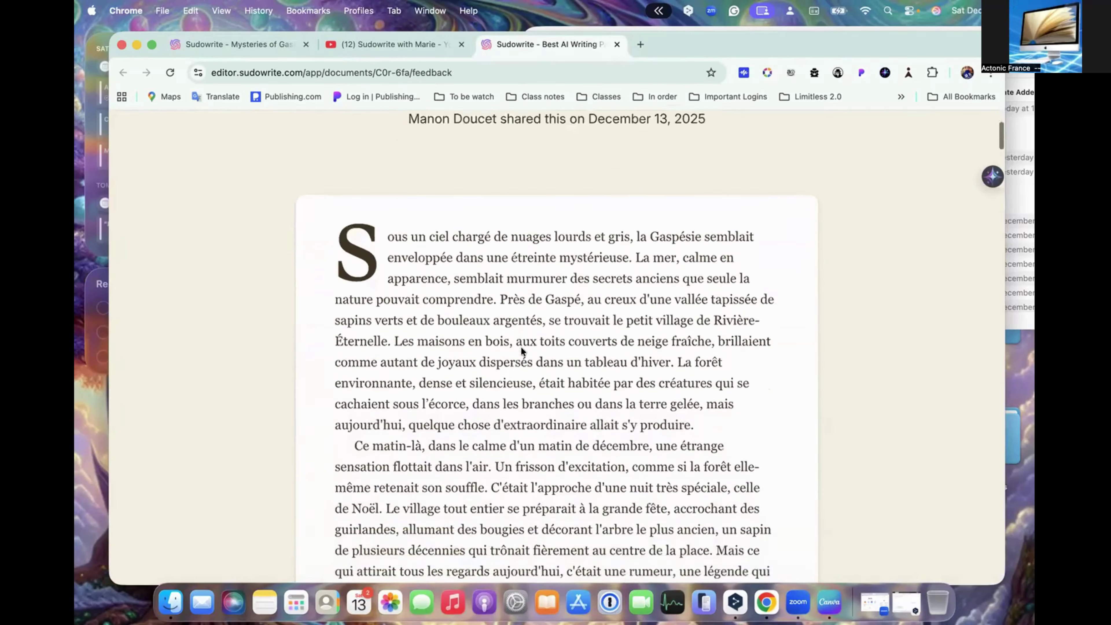
{"action": "scroll", "coordinate": [522, 347], "scroll_direction": "down", "scroll_amount": 20}
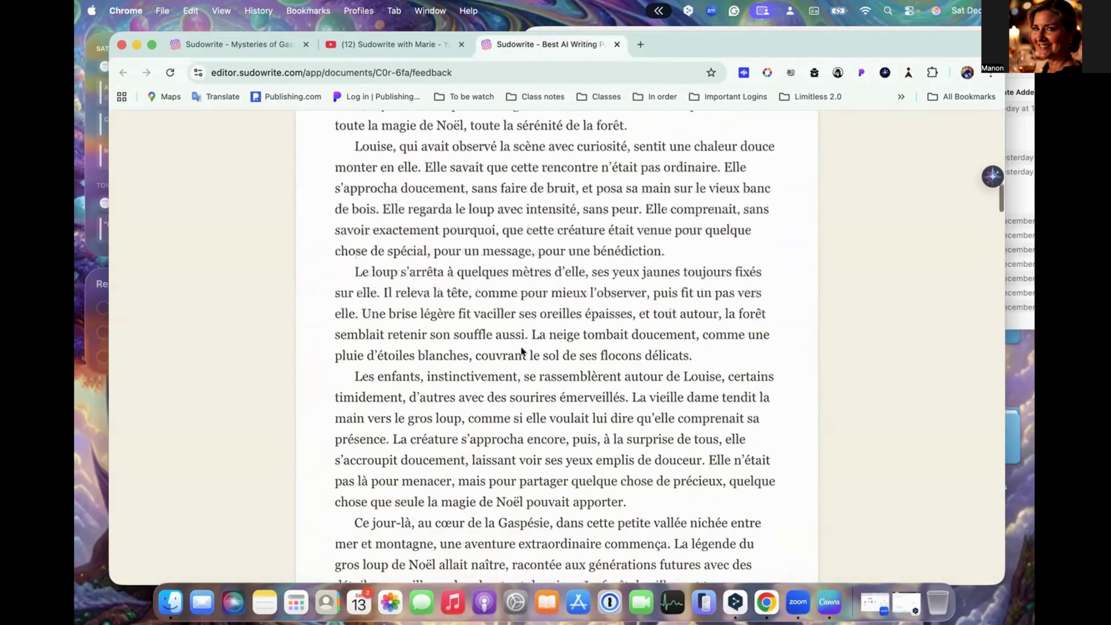
{"action": "scroll", "coordinate": [522, 347], "scroll_direction": "down", "scroll_amount": 7}
{"action": "scroll", "coordinate": [521, 346], "scroll_direction": "up", "scroll_amount": 20}
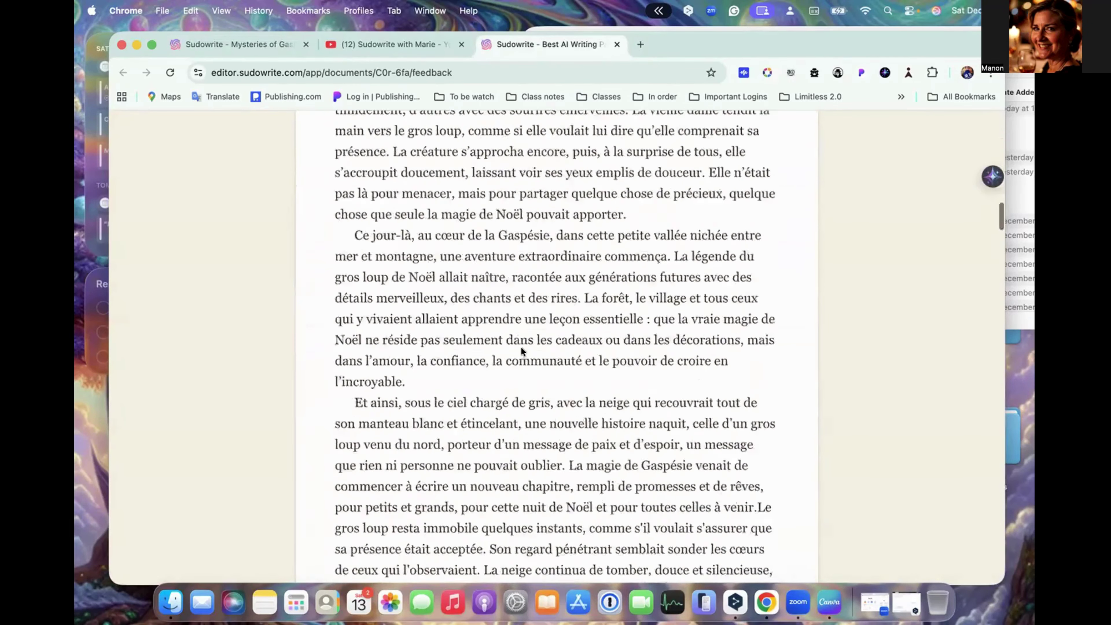
{"action": "scroll", "coordinate": [521, 347], "scroll_direction": "down", "scroll_amount": 1}
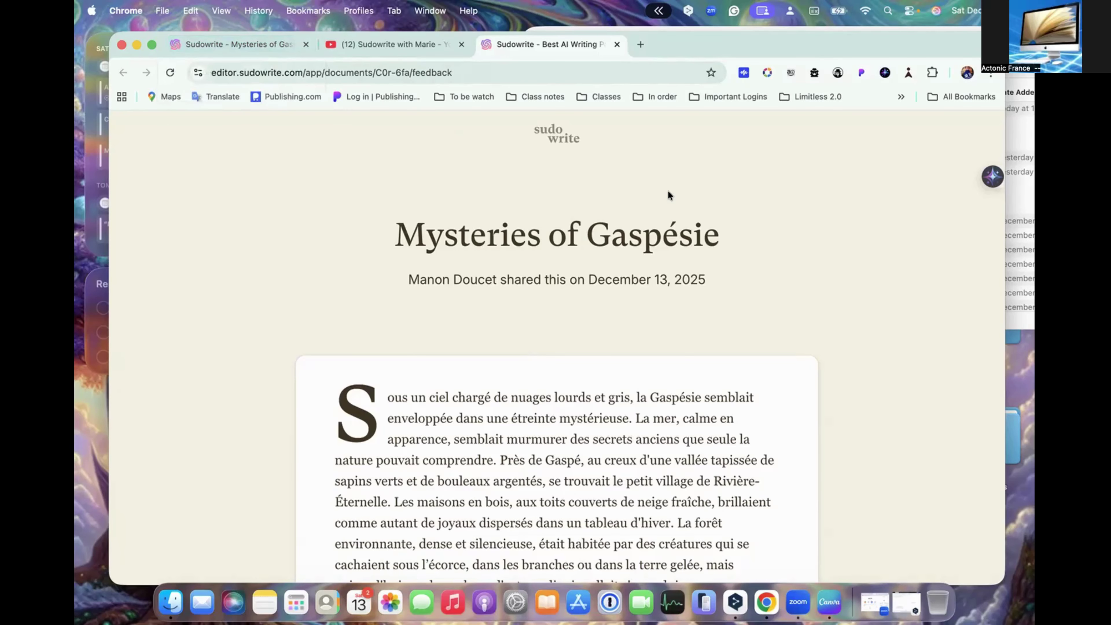
- Close the sharing options in the project and view the opening paragraphs on the shared story page
{"action": "left_click", "coordinate": [279, 44]}
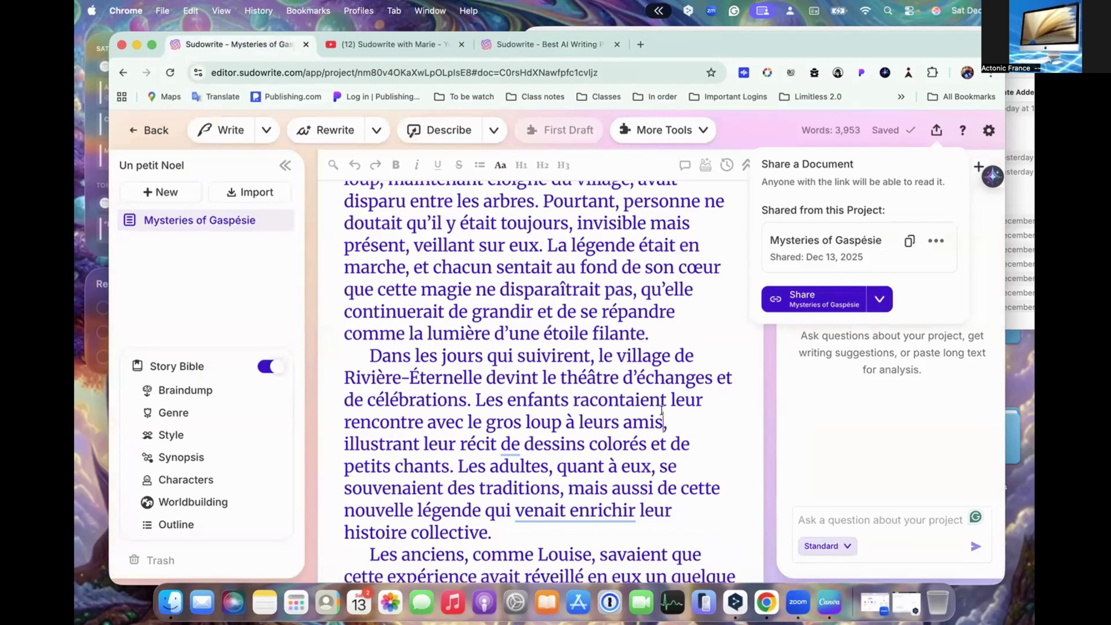
{"action": "left_click", "coordinate": [937, 129]}
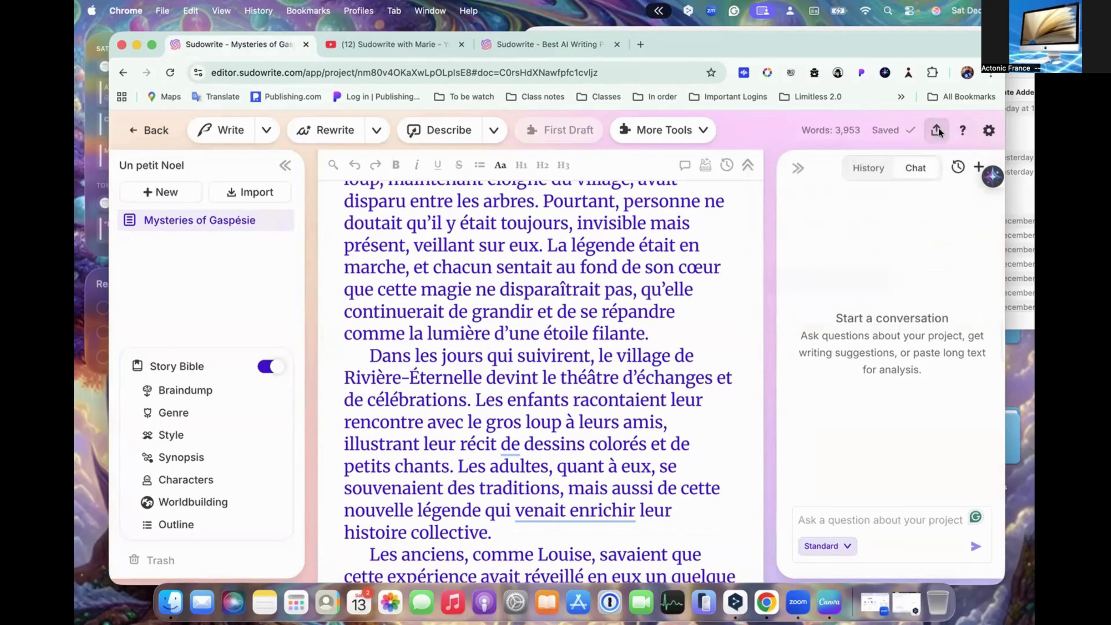
{"action": "left_click", "coordinate": [590, 51]}
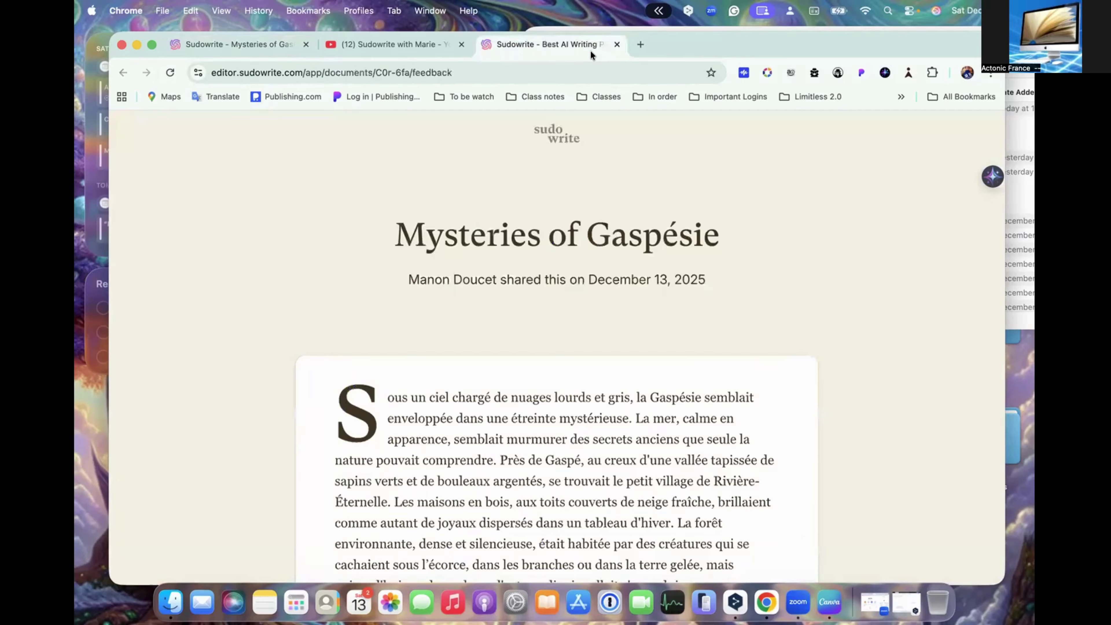
{"action": "scroll", "coordinate": [550, 533], "scroll_direction": "down", "scroll_amount": 5}
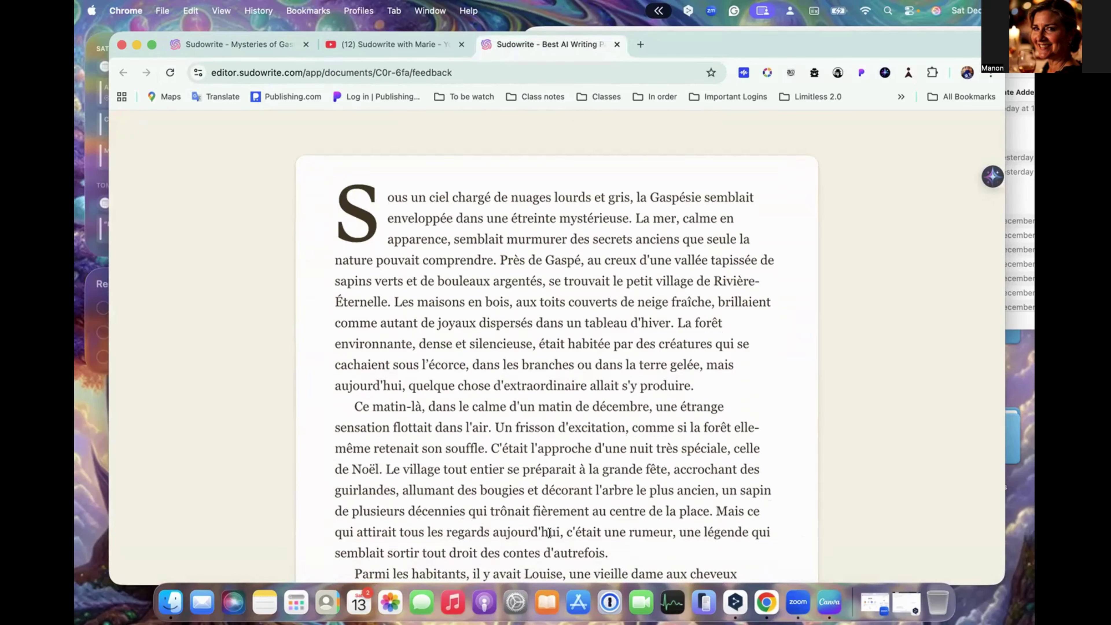
- Back in the project, select the story's opening passage through "pour une bénédiction" and open the Dual Image Prompt Generator plugin for it
{"action": "left_click", "coordinate": [267, 51]}
{"action": "scroll", "coordinate": [433, 288], "scroll_direction": "down", "scroll_amount": 20}
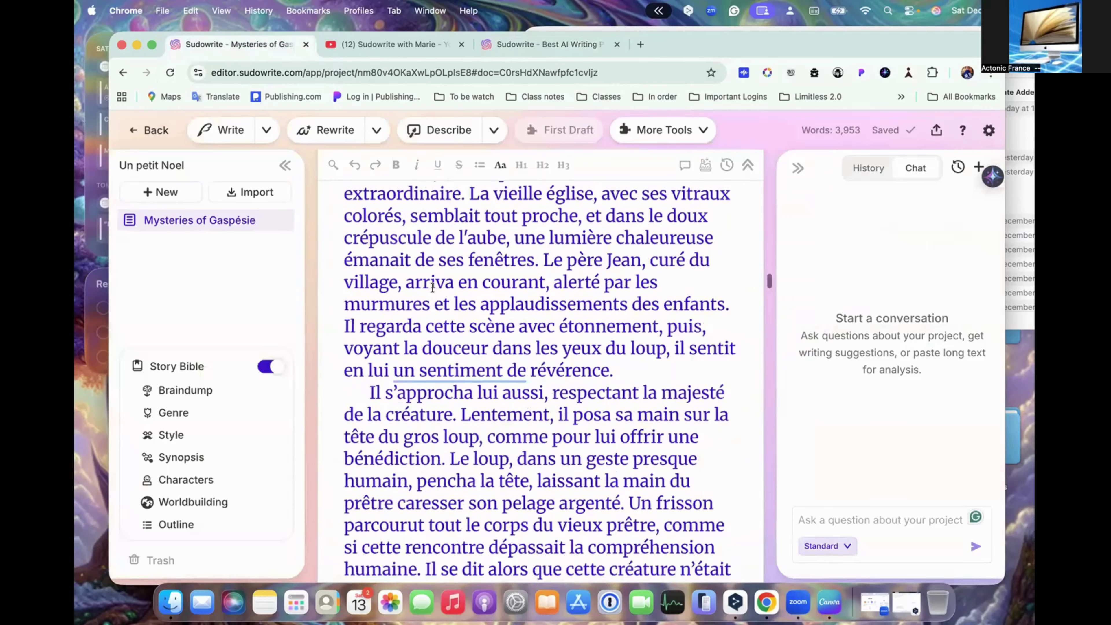
{"action": "scroll", "coordinate": [433, 288], "scroll_direction": "up", "scroll_amount": 20}
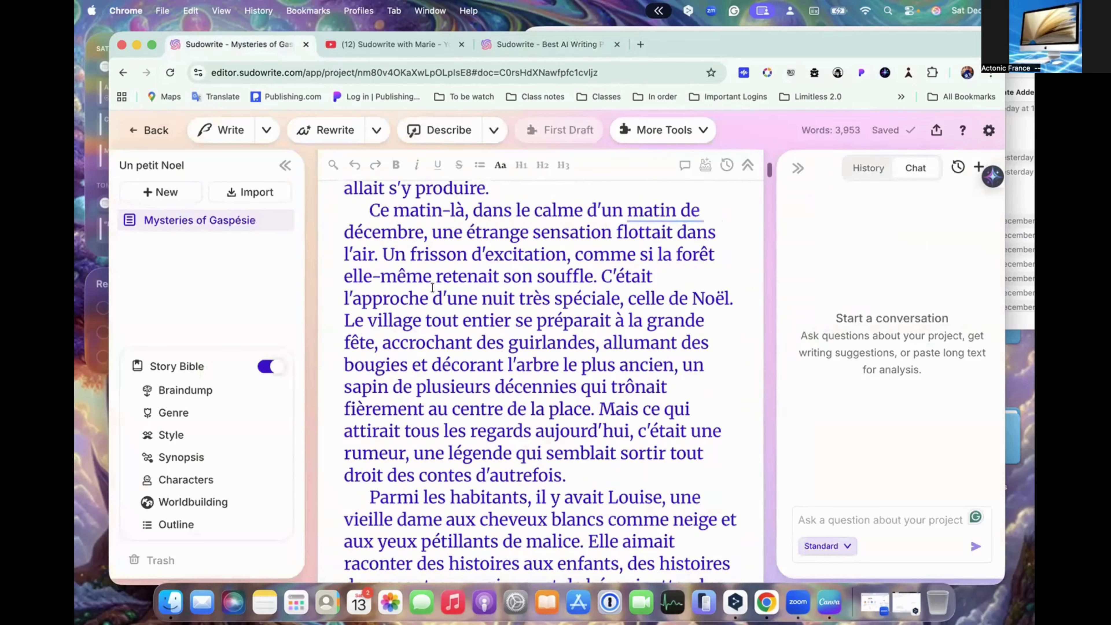
{"action": "left_click_drag", "start_coordinate": [370, 240], "coordinate": [527, 580]}
{"action": "left_click_drag", "start_coordinate": [527, 192], "coordinate": [587, 494]}
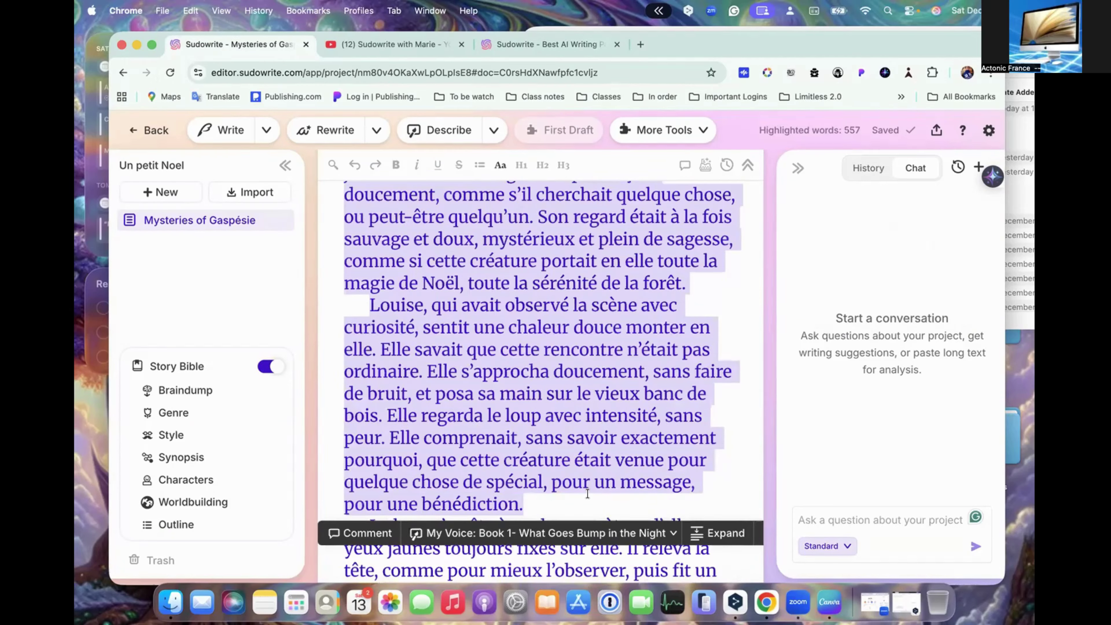
{"action": "left_click", "coordinate": [692, 134]}
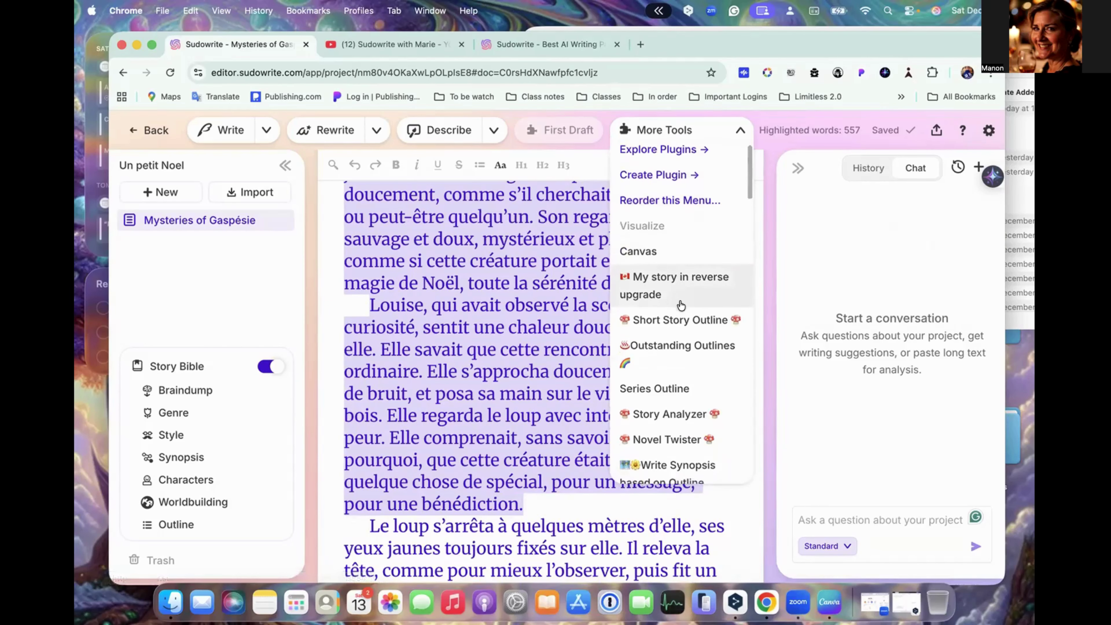
{"action": "scroll", "coordinate": [681, 306], "scroll_direction": "down", "scroll_amount": 2}
{"action": "scroll", "coordinate": [682, 306], "scroll_direction": "down", "scroll_amount": 5}
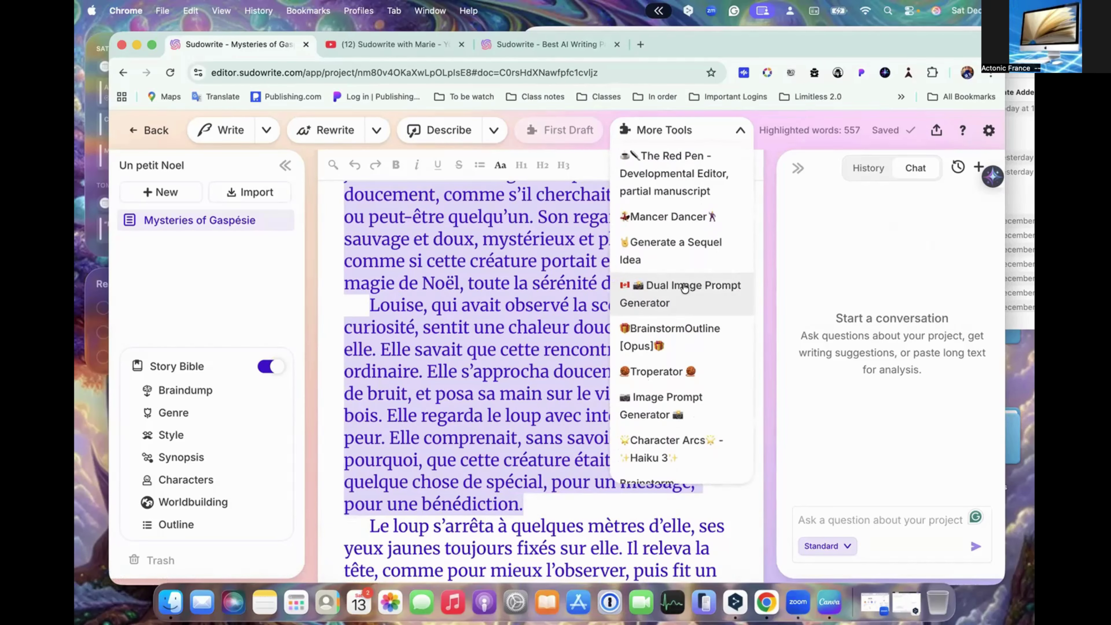
{"action": "left_click", "coordinate": [684, 287]}
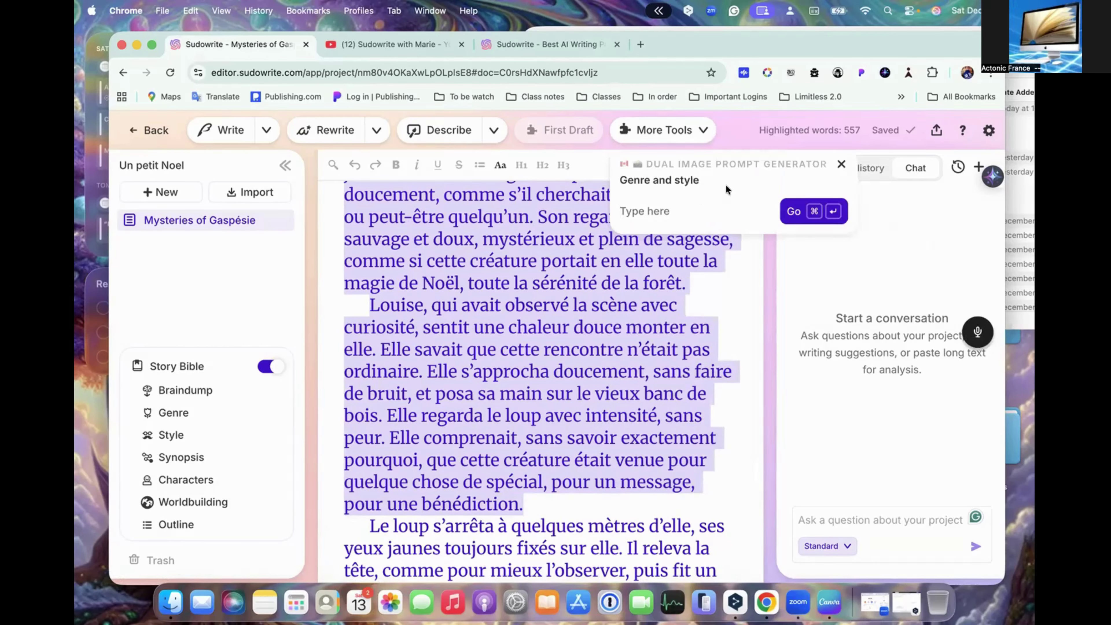
- Set the genre and style to "holiday image", correcting the spelling, and generate the image prompts
{"action": "left_click", "coordinate": [678, 208]}
{"action": "type", "text": "hollyday"}
{"action": "type", "text": "image"}
{"action": "right_click", "coordinate": [668, 210]}
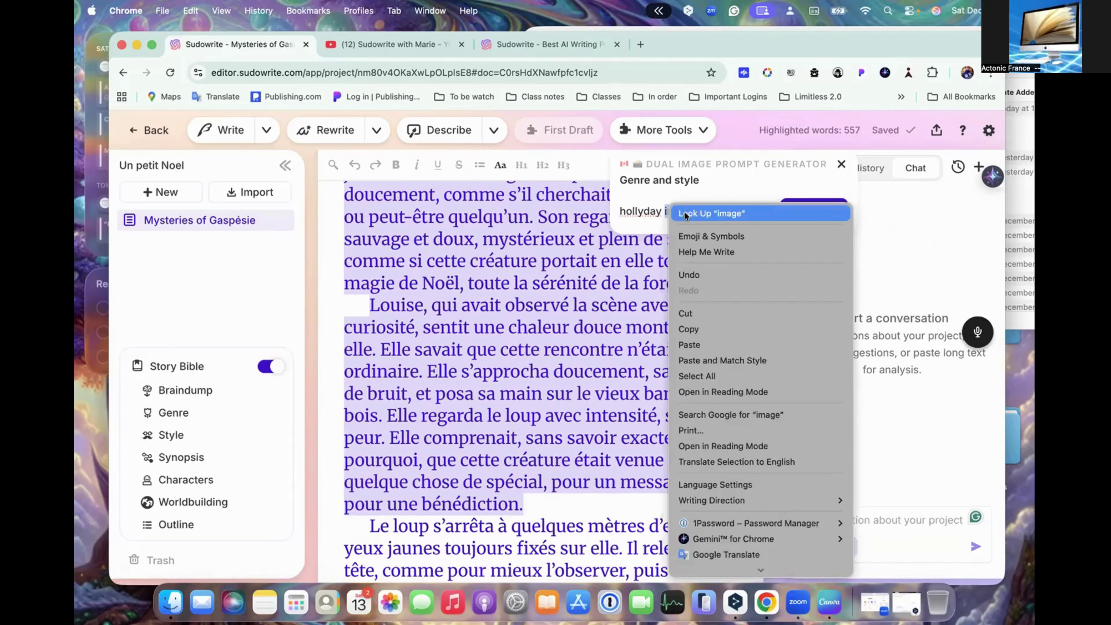
{"action": "left_click", "coordinate": [628, 209]}
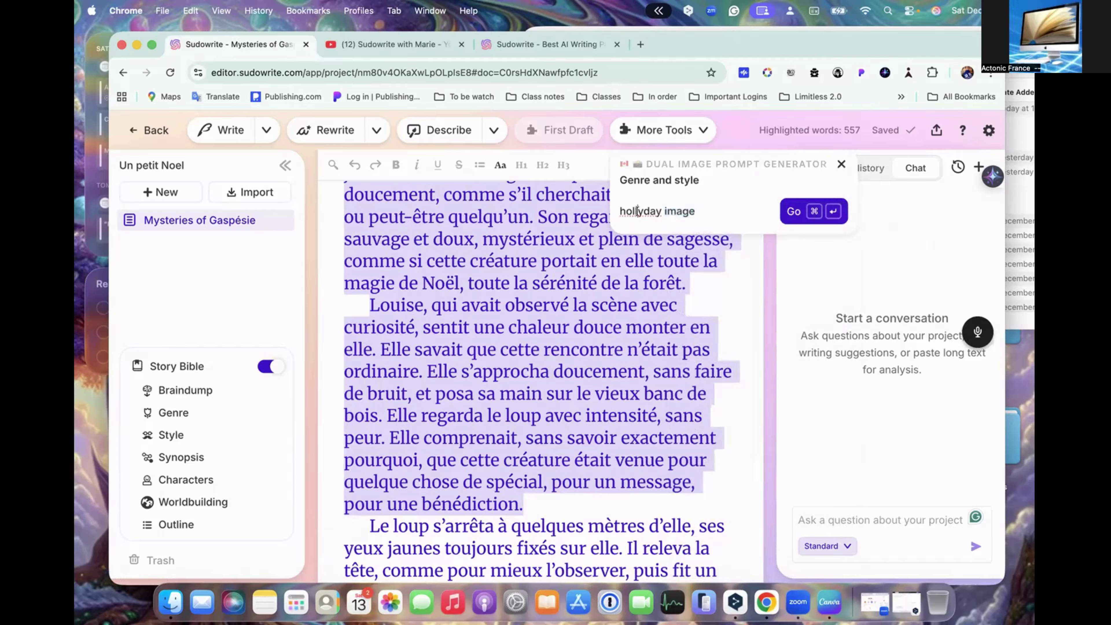
{"action": "right_click", "coordinate": [637, 211]}
{"action": "left_click", "coordinate": [677, 70]}
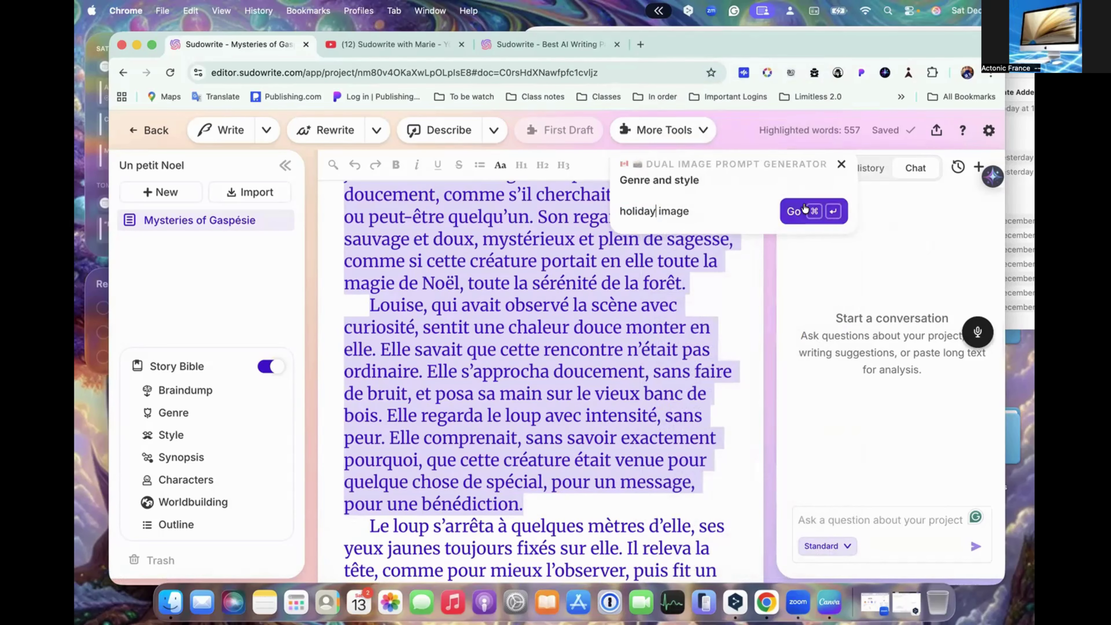
{"action": "left_click", "coordinate": [793, 207]}
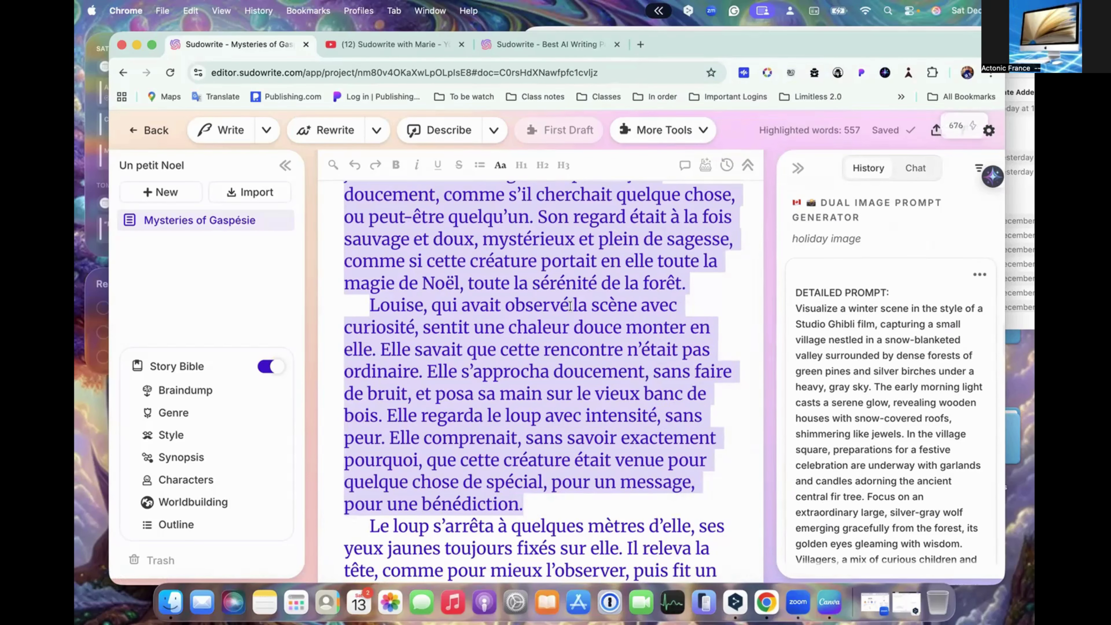
- Copy the condensed prompt's text and paste it as a new paragraph above the story's first paragraph
{"action": "scroll", "coordinate": [571, 307], "scroll_direction": "up", "scroll_amount": 15}
{"action": "scroll", "coordinate": [571, 307], "scroll_direction": "up", "scroll_amount": 5}
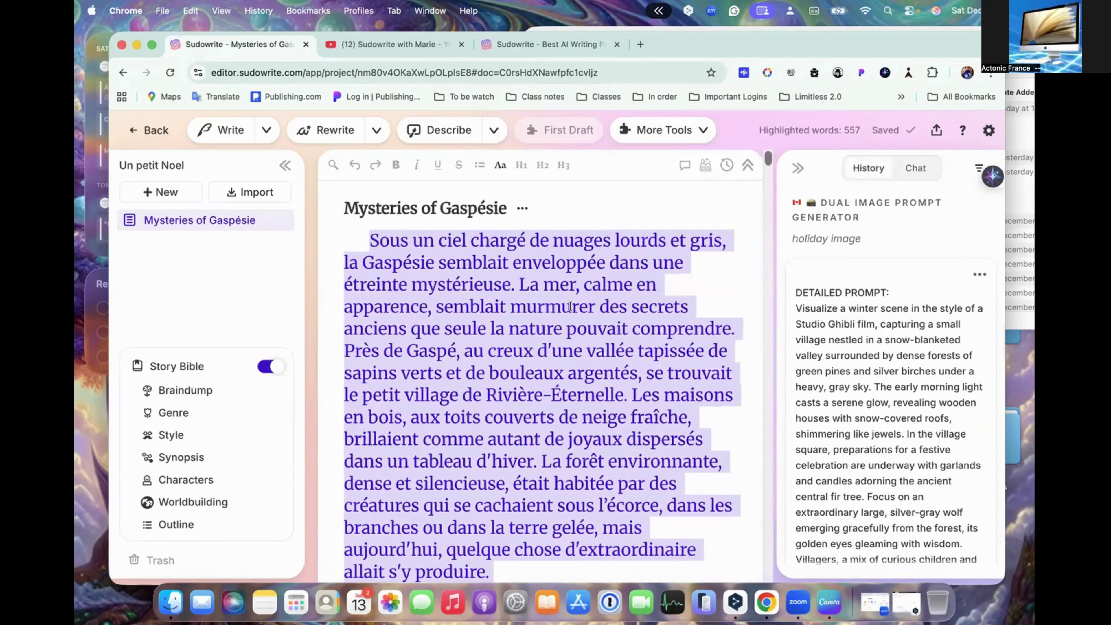
{"action": "left_click", "coordinate": [571, 307]}
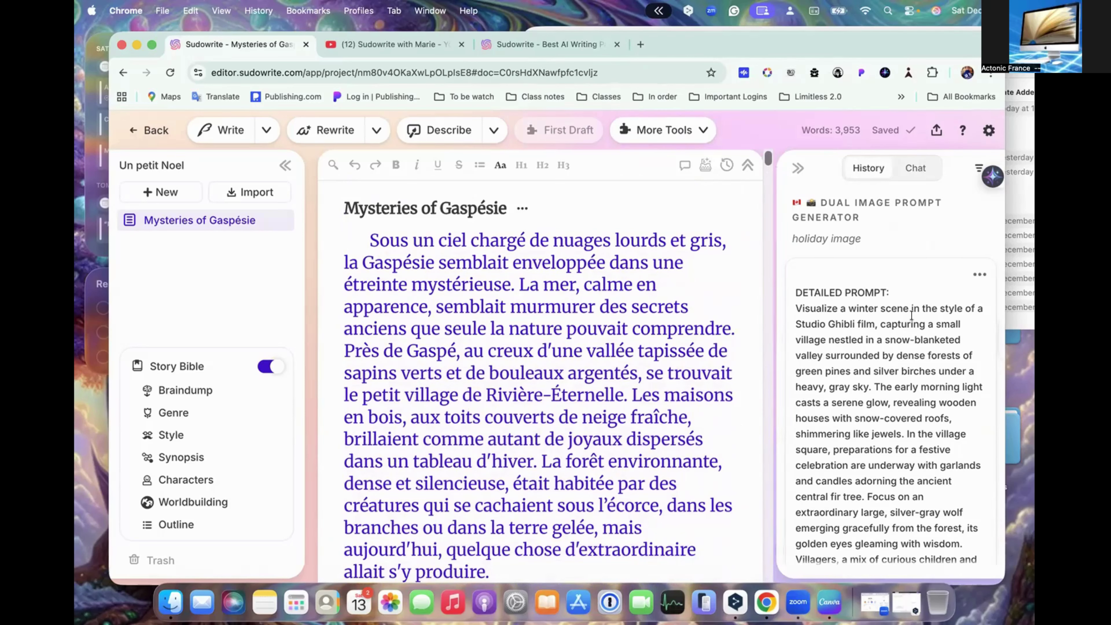
{"action": "scroll", "coordinate": [912, 315], "scroll_direction": "down", "scroll_amount": 10}
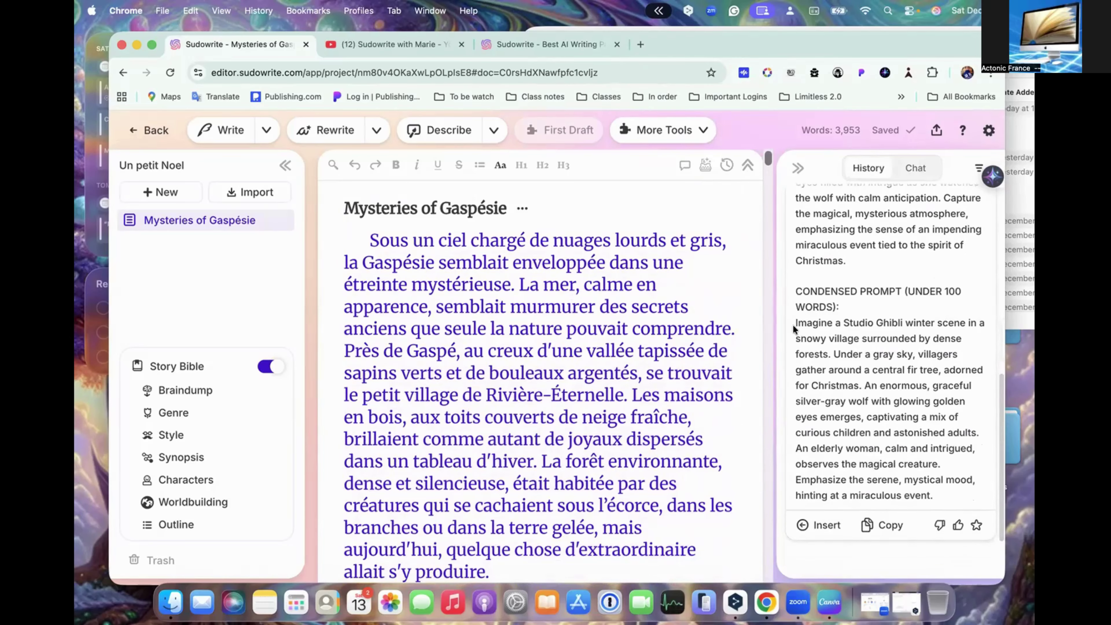
{"action": "left_click_drag", "start_coordinate": [795, 328], "coordinate": [954, 493]}
{"action": "key", "text": "super+c"}
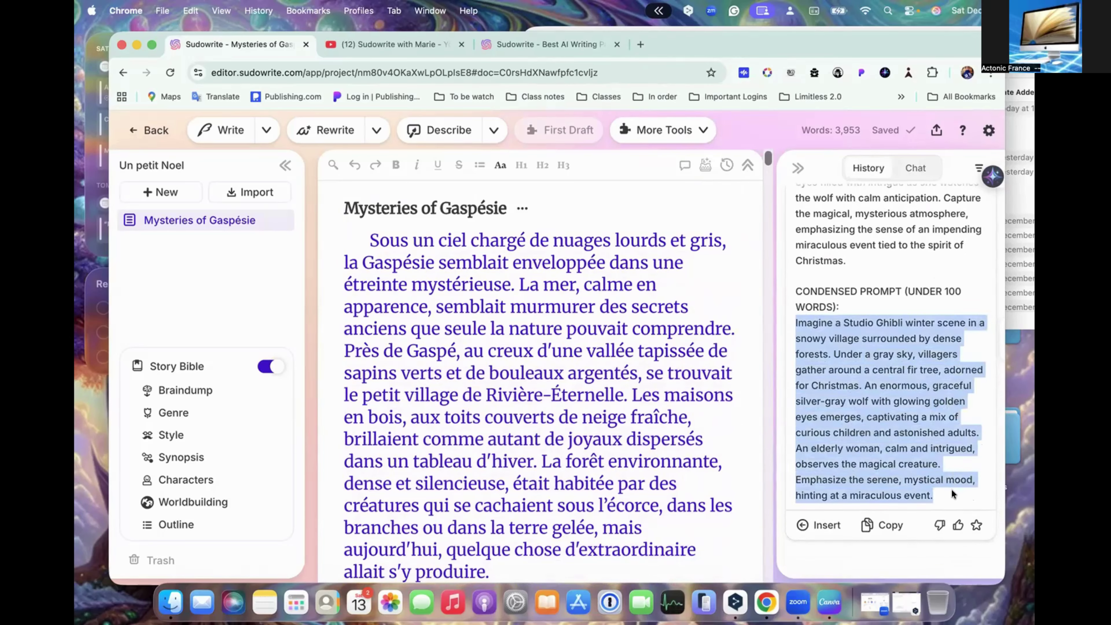
{"action": "left_click", "coordinate": [361, 233]}
{"action": "key", "text": "Return"}
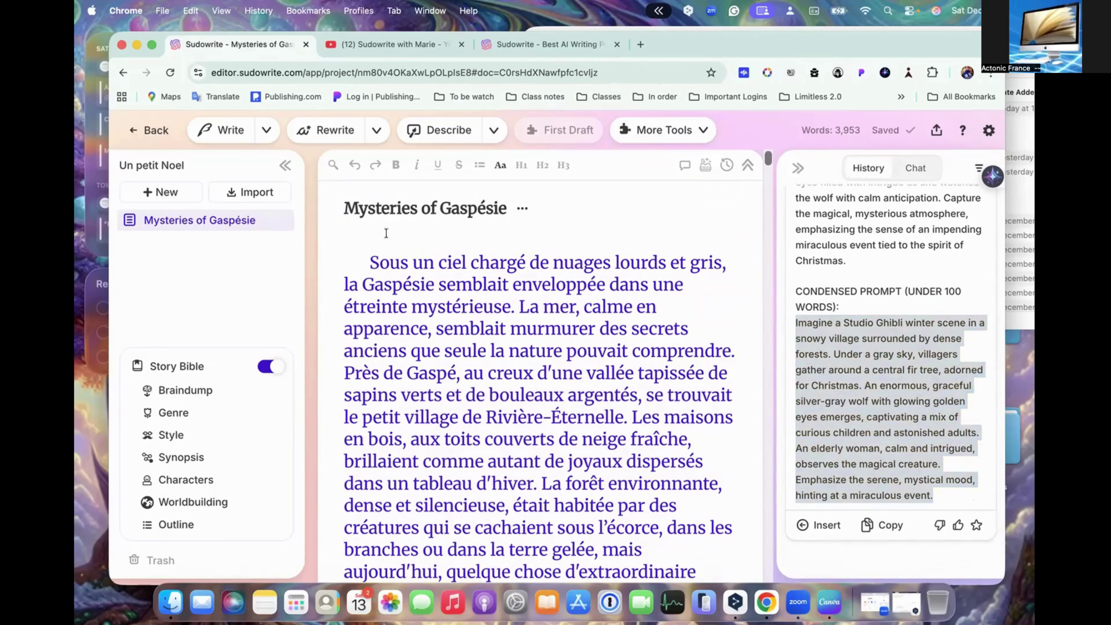
{"action": "key", "text": "super+v"}
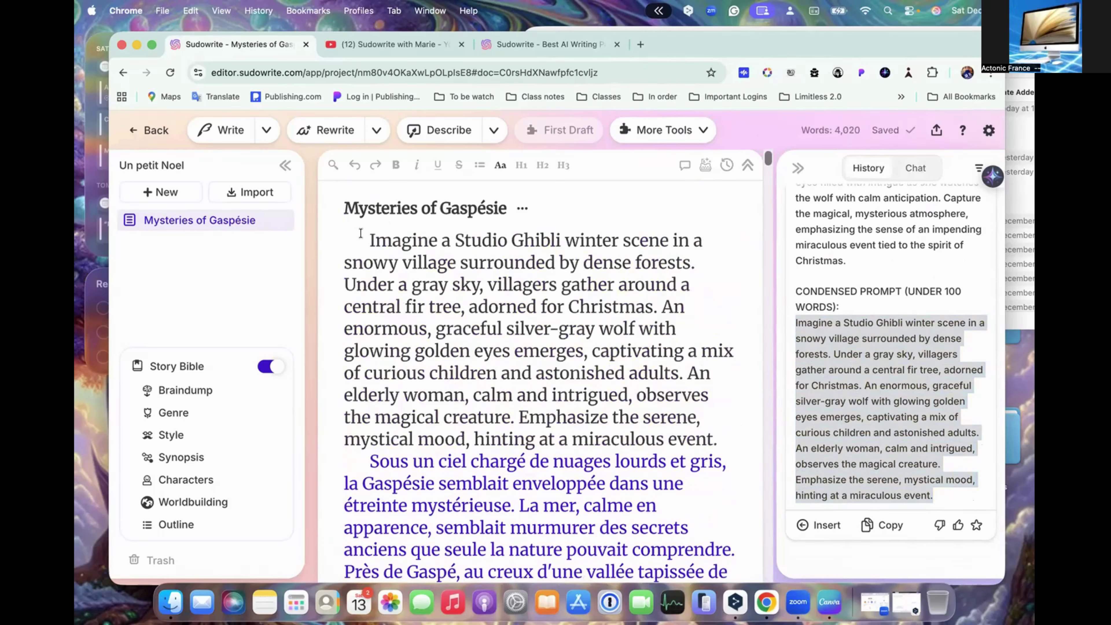
- Generate an image from the pasted prompt paragraph with Visualize
{"action": "left_click_drag", "start_coordinate": [361, 233], "coordinate": [724, 434]}
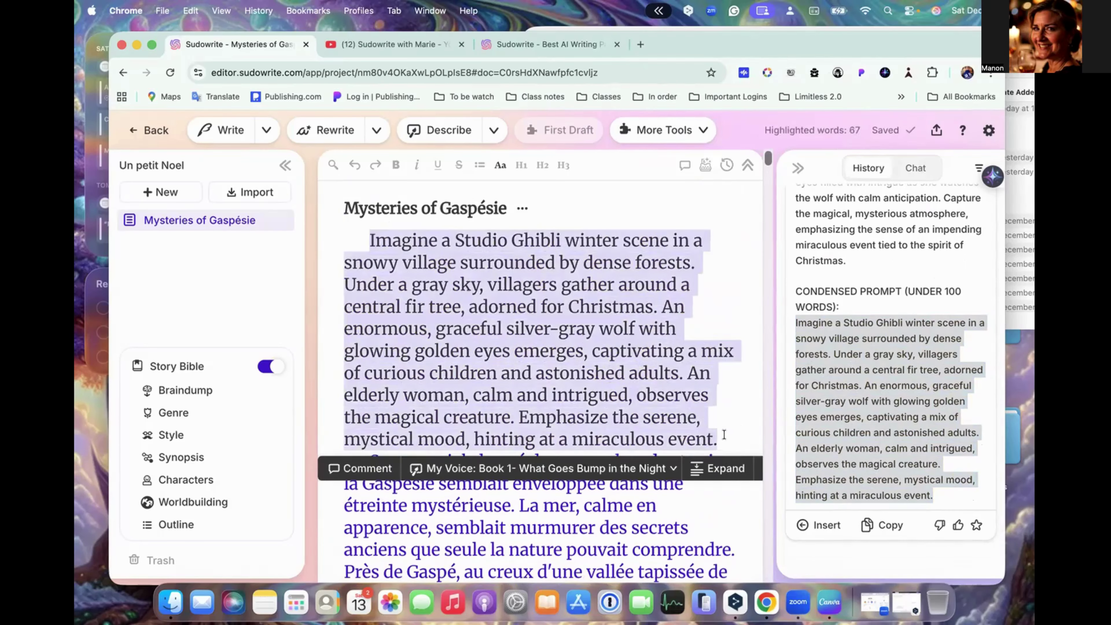
{"action": "left_click", "coordinate": [686, 134]}
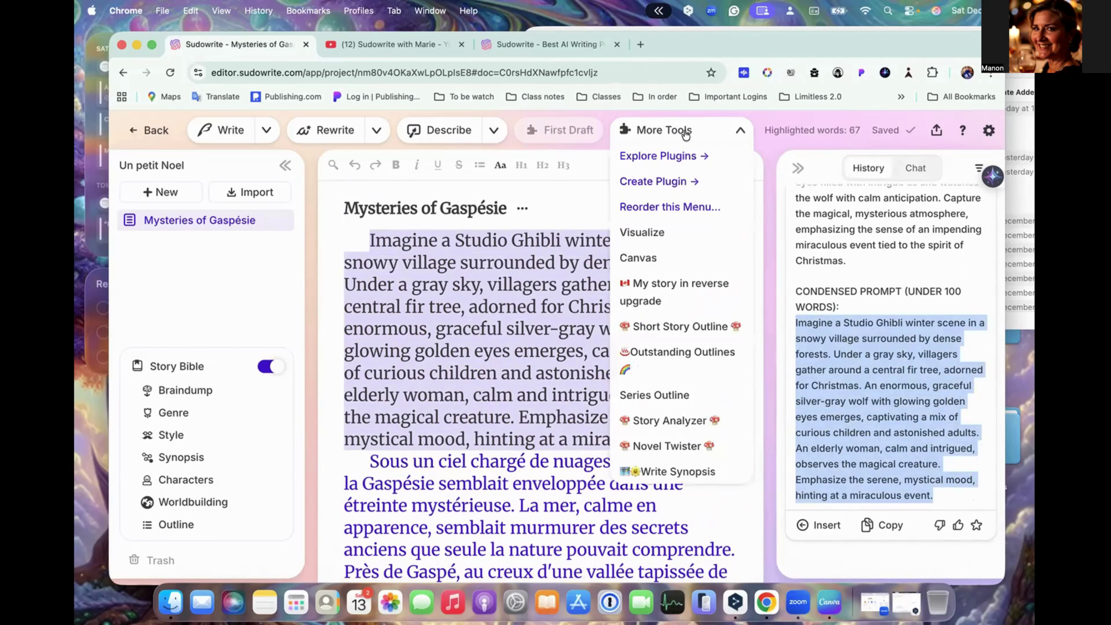
{"action": "left_click", "coordinate": [657, 231]}
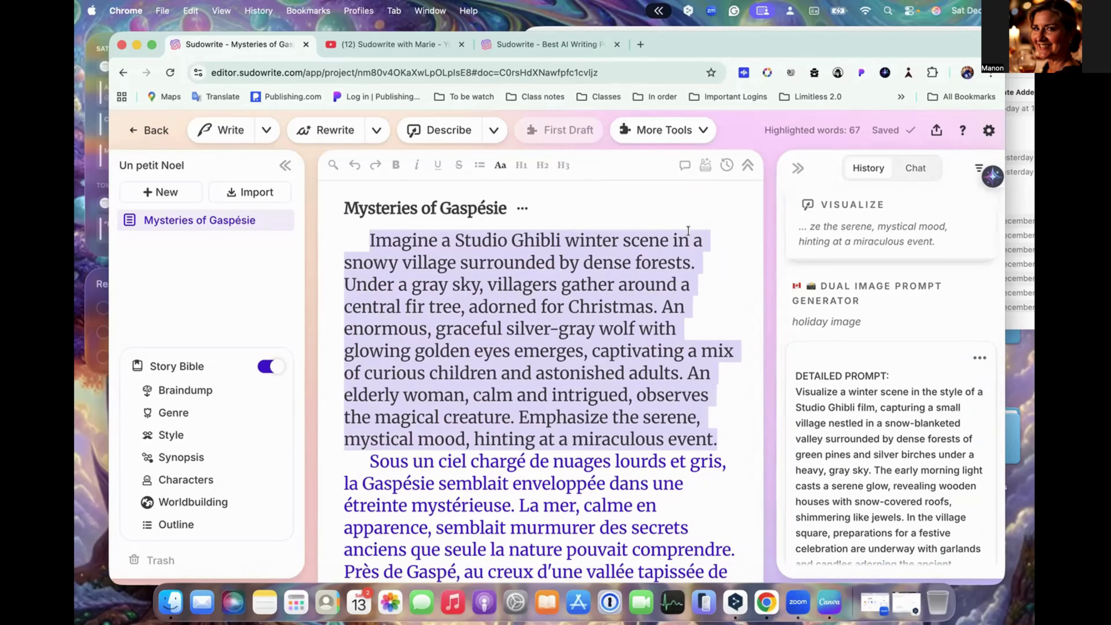
{"action": "left_click", "coordinate": [702, 132]}
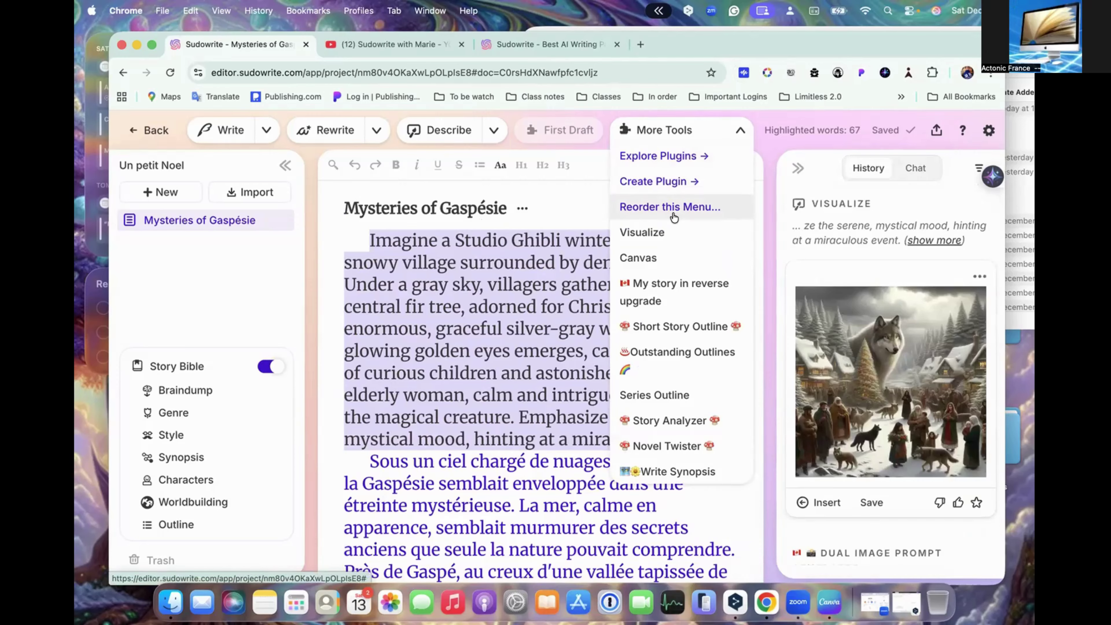
{"action": "left_click", "coordinate": [501, 305]}
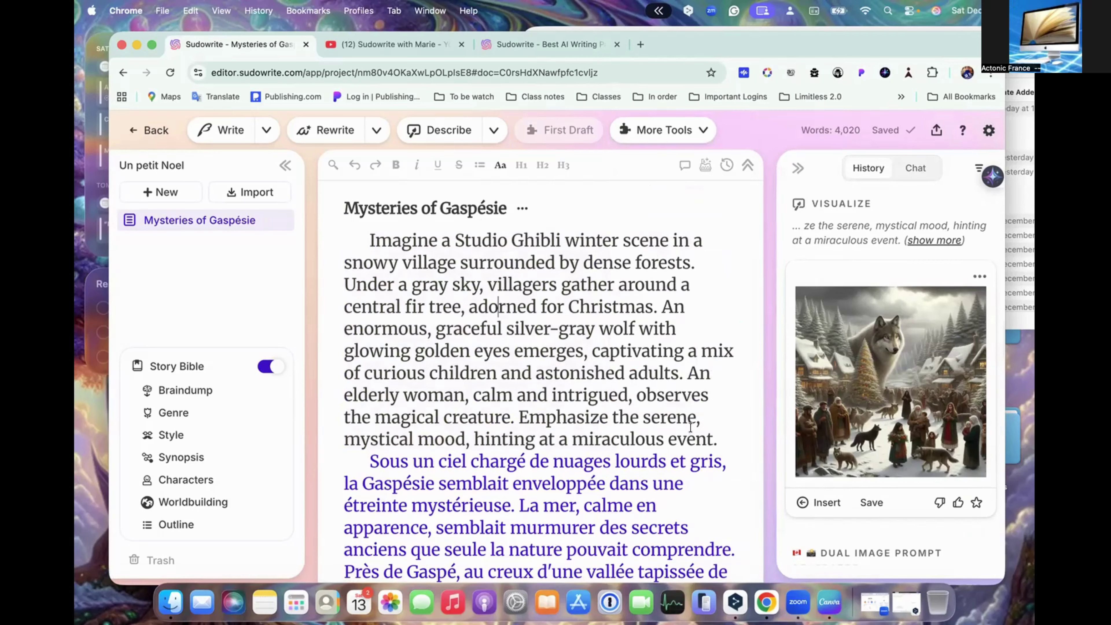
- Insert the generated wolf image on a new line between the prompt paragraph and the French story text
{"action": "left_click", "coordinate": [718, 439]}
{"action": "key", "text": "Return"}
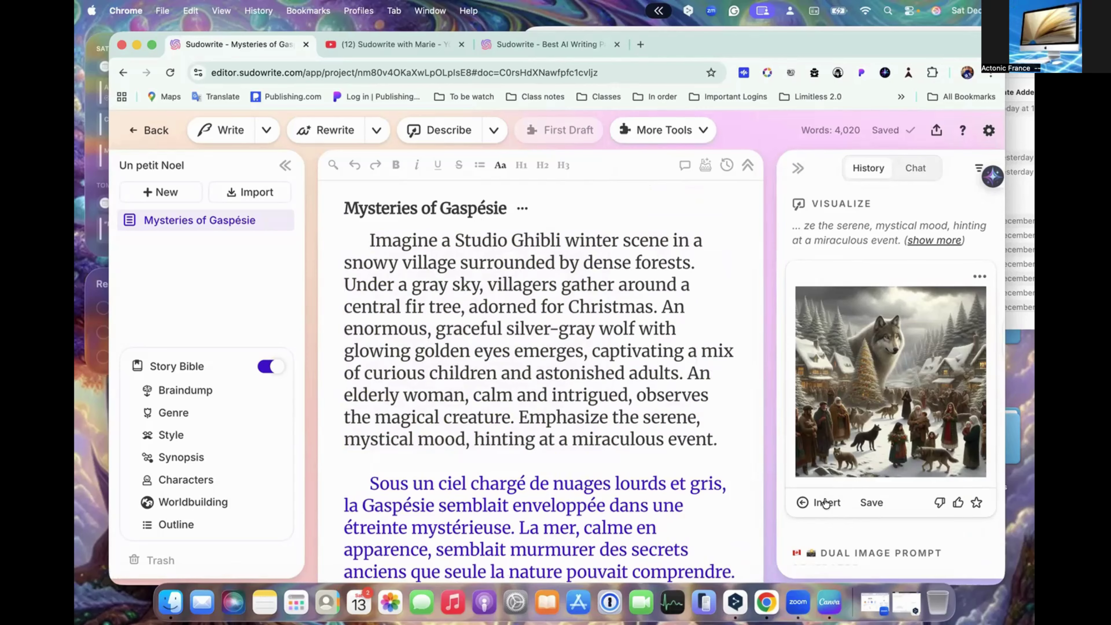
{"action": "left_click", "coordinate": [825, 503]}
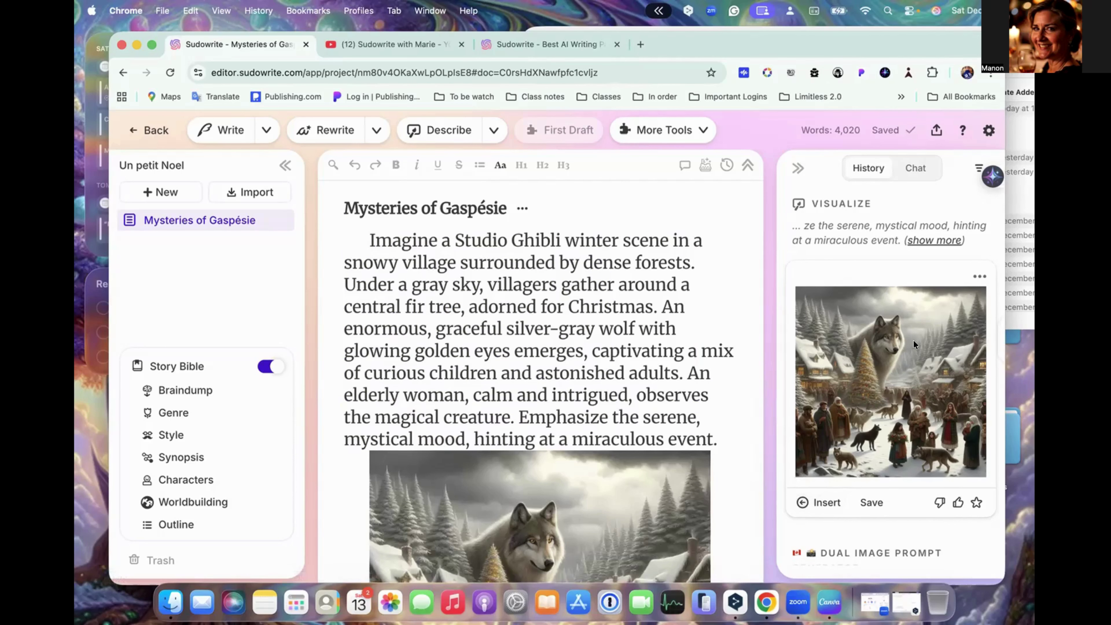
{"action": "scroll", "coordinate": [914, 340], "scroll_direction": "down", "scroll_amount": 3}
{"action": "scroll", "coordinate": [914, 340], "scroll_direction": "down", "scroll_amount": 1}
{"action": "scroll", "coordinate": [583, 488], "scroll_direction": "down", "scroll_amount": 6}
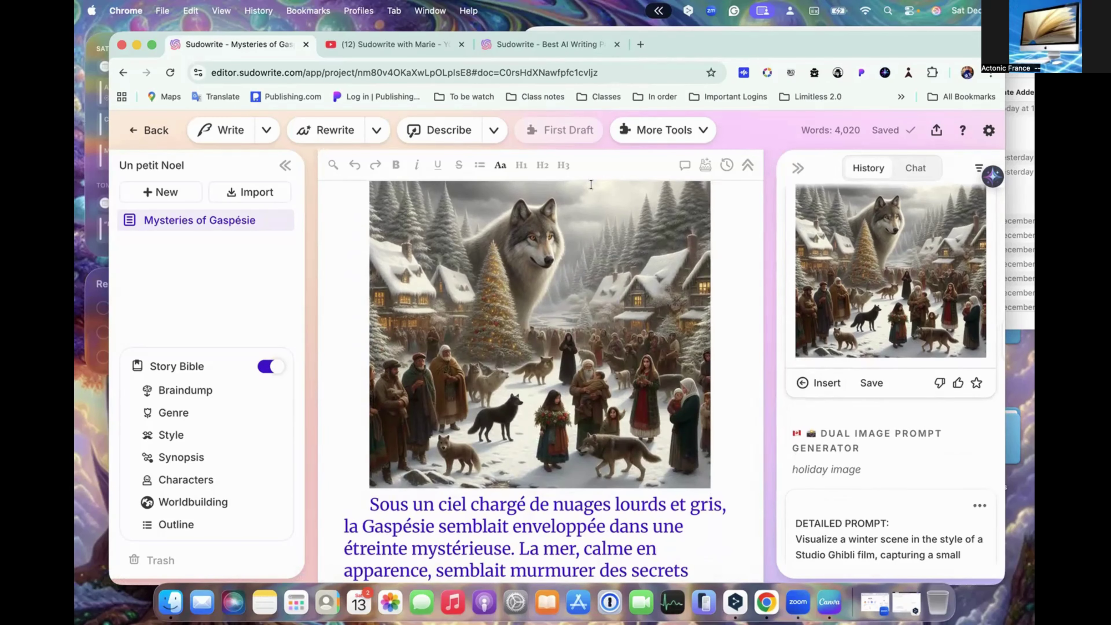
- View the inserted image on the shared story page and return to the project
{"action": "left_click", "coordinate": [559, 44]}
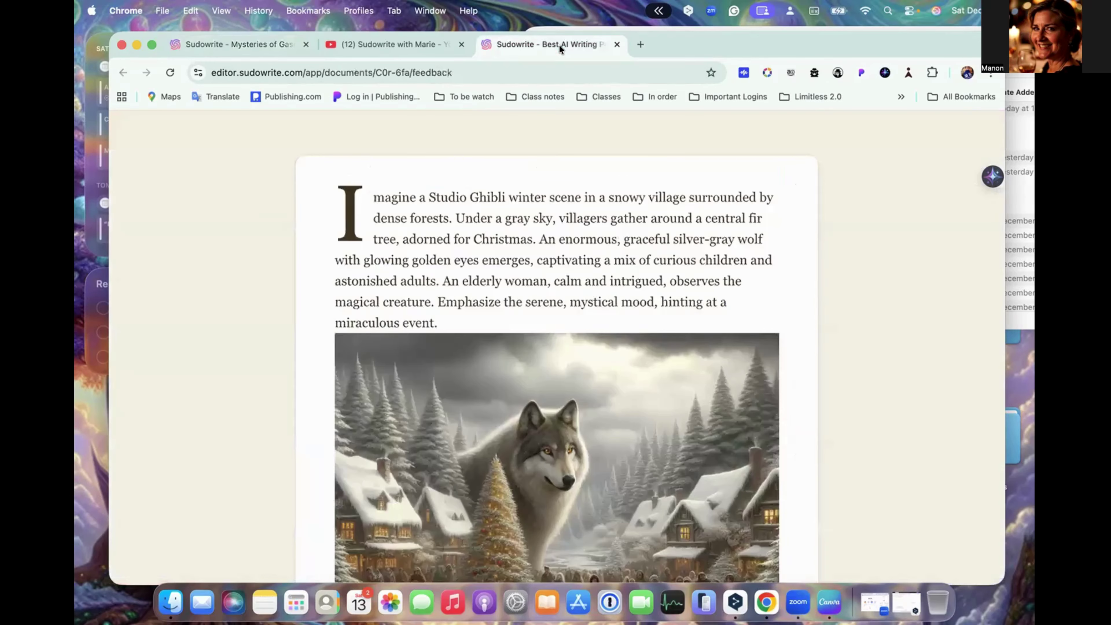
{"action": "scroll", "coordinate": [539, 290], "scroll_direction": "down", "scroll_amount": 7}
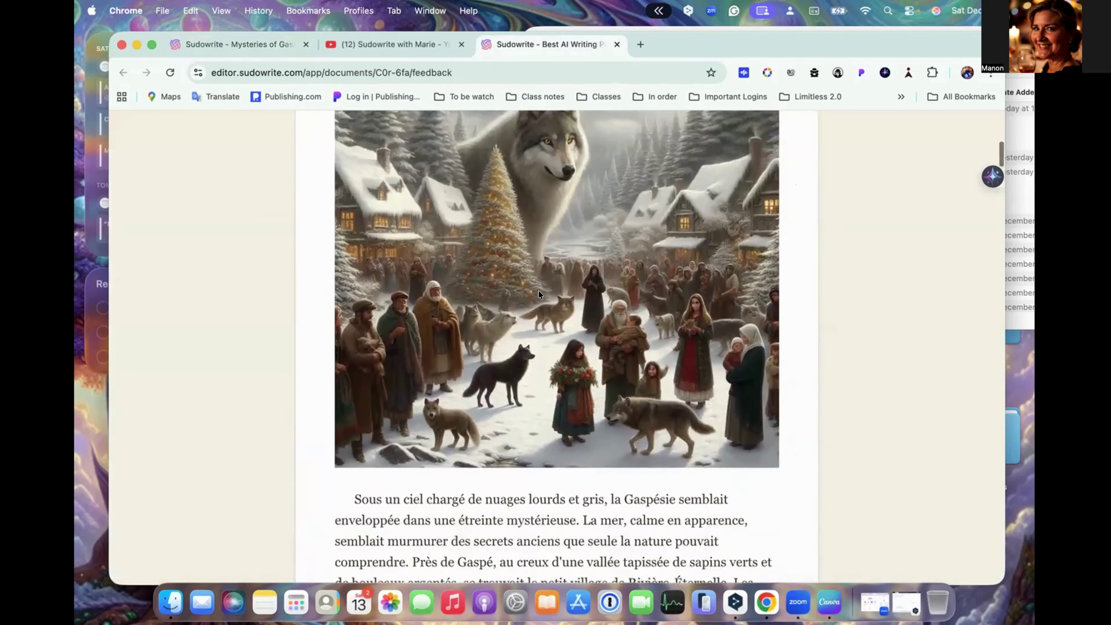
{"action": "scroll", "coordinate": [538, 291], "scroll_direction": "up", "scroll_amount": 3}
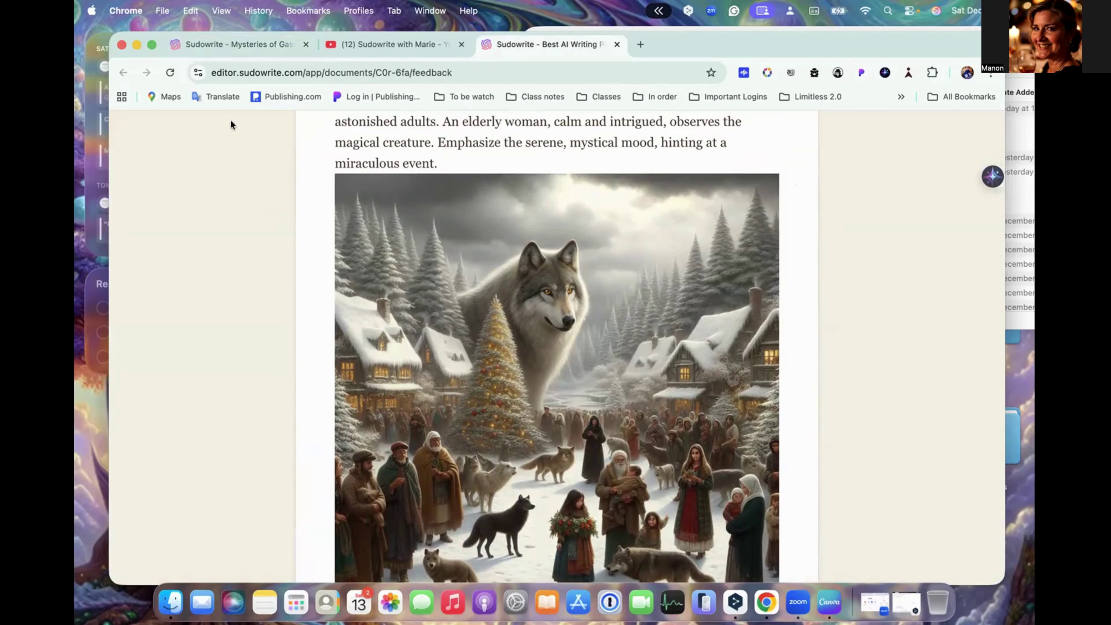
{"action": "left_click", "coordinate": [230, 42]}
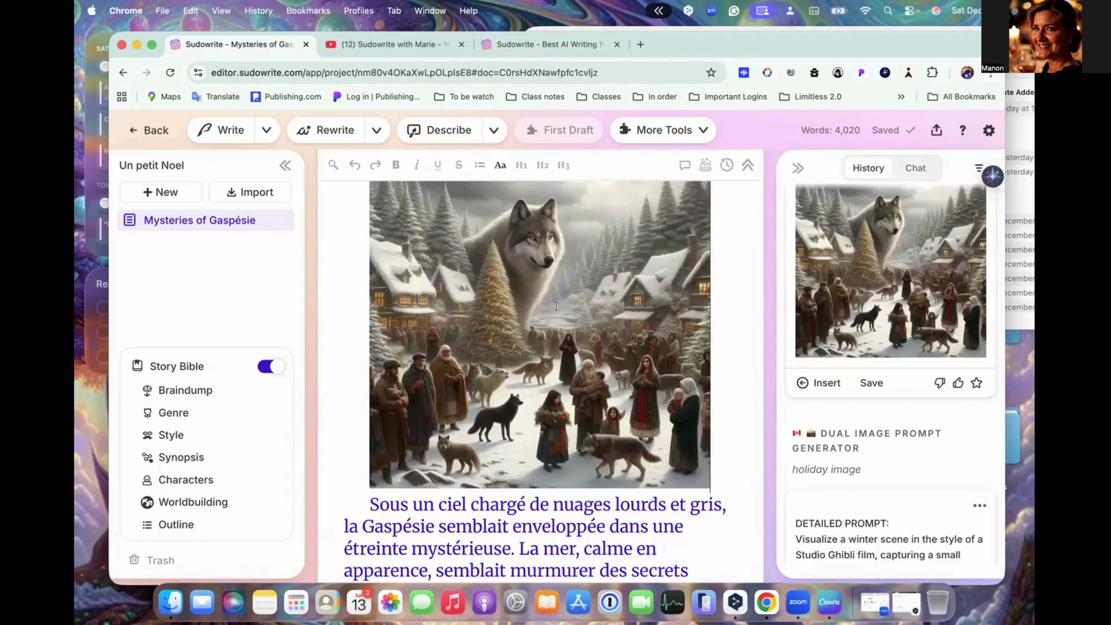
- Review the French text below the wolf image and highlight its first paragraph, beginning "Sous un ciel chargé"
{"action": "scroll", "coordinate": [557, 305], "scroll_direction": "down", "scroll_amount": 5}
{"action": "scroll", "coordinate": [556, 305], "scroll_direction": "down", "scroll_amount": 2}
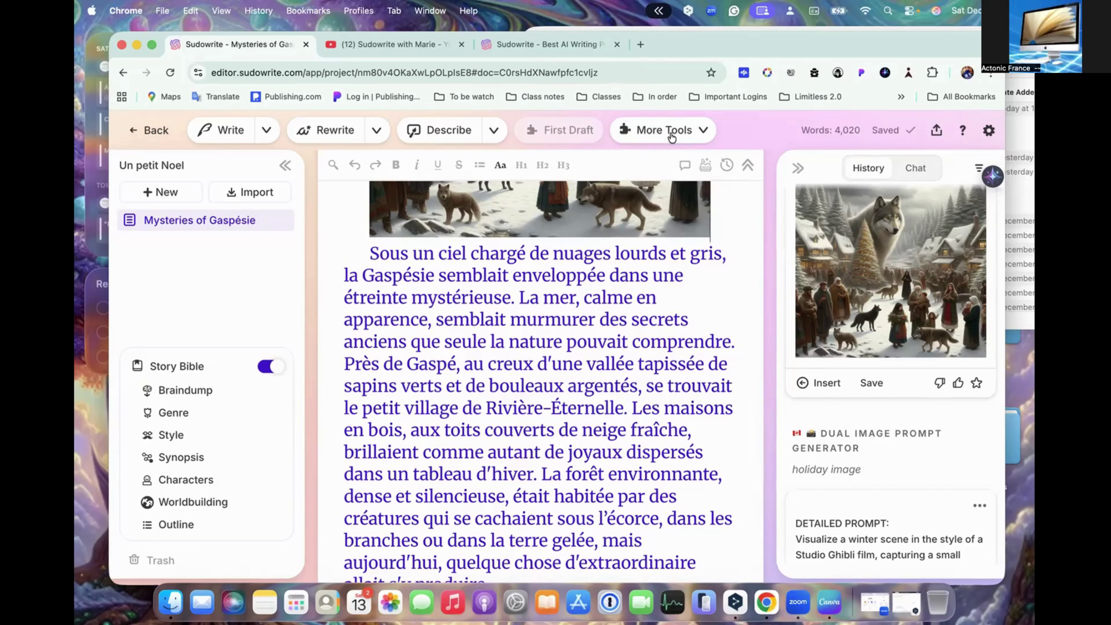
{"action": "scroll", "coordinate": [636, 278], "scroll_direction": "down", "scroll_amount": 1}
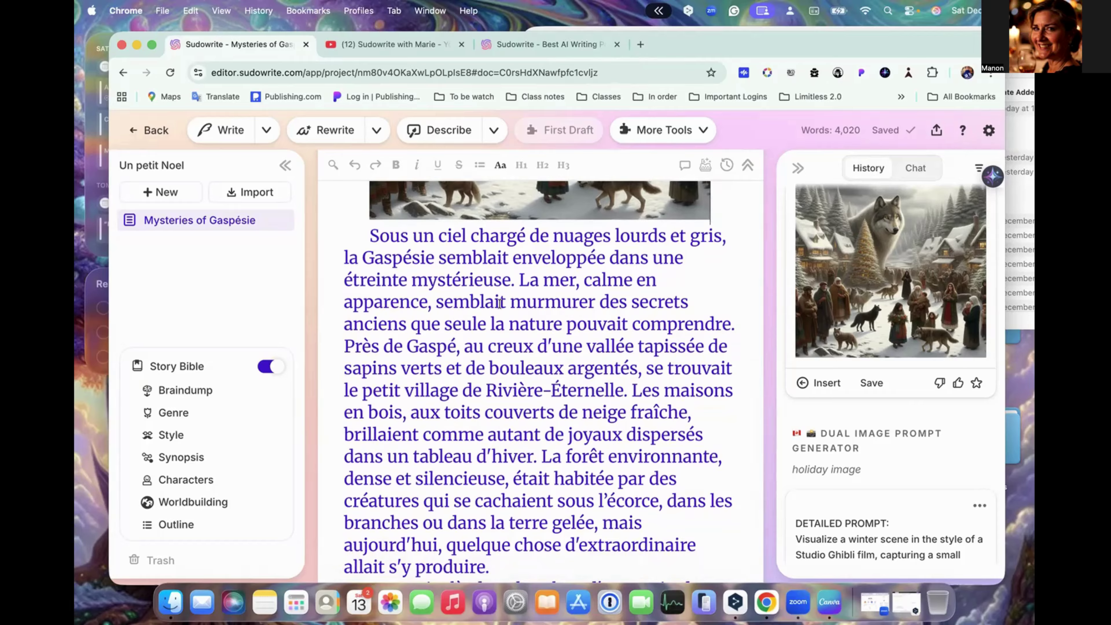
{"action": "scroll", "coordinate": [499, 303], "scroll_direction": "down", "scroll_amount": 3}
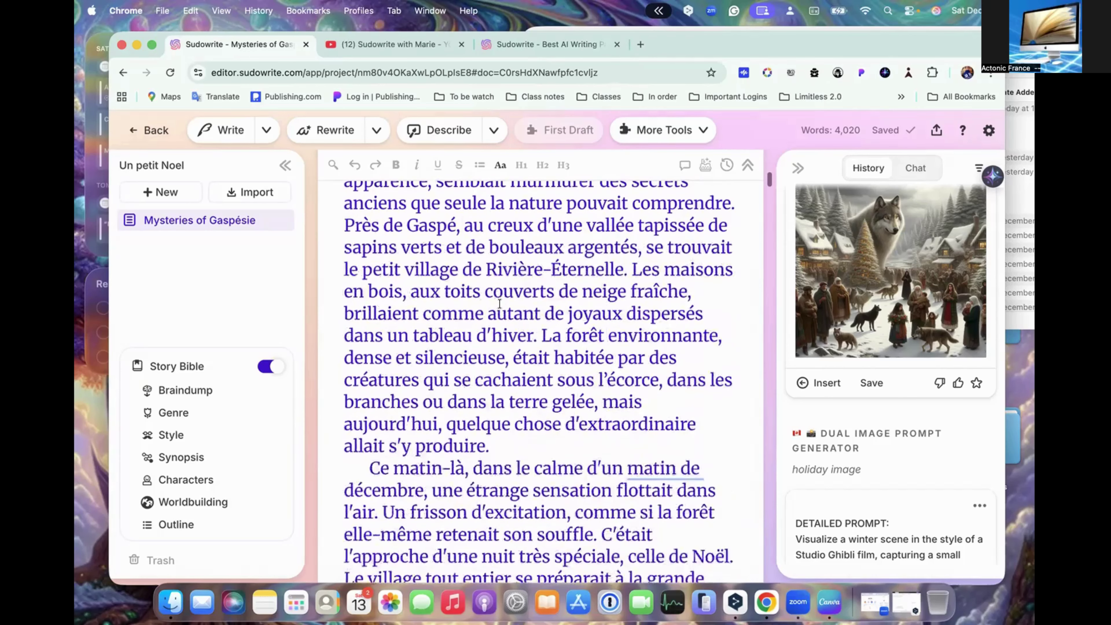
{"action": "scroll", "coordinate": [499, 303], "scroll_direction": "up", "scroll_amount": 4}
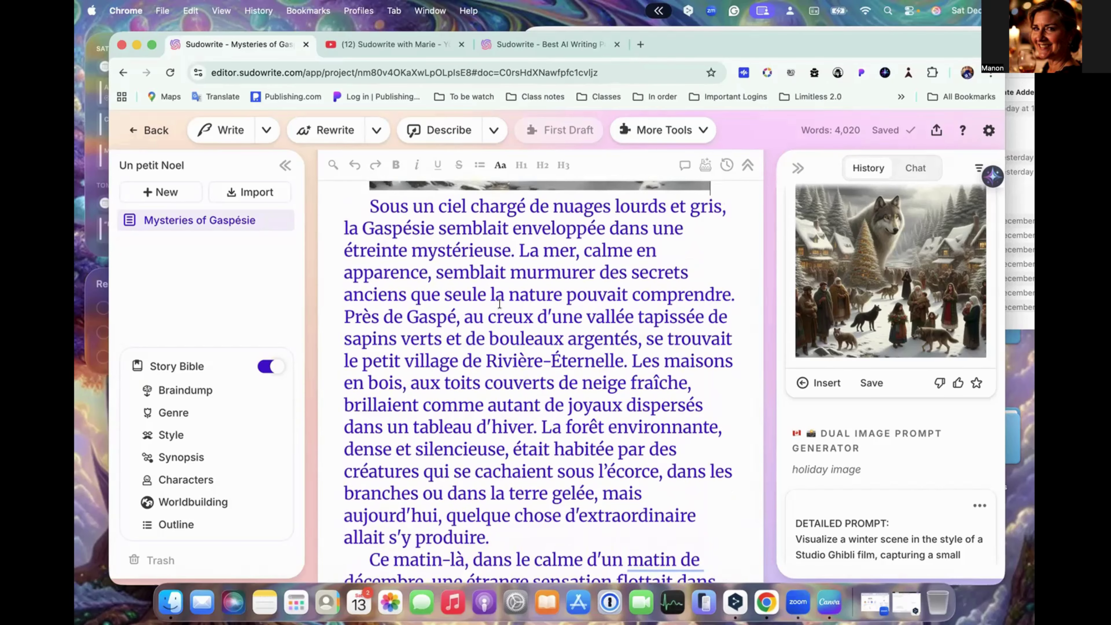
{"action": "left_click_drag", "start_coordinate": [370, 206], "coordinate": [518, 530]}
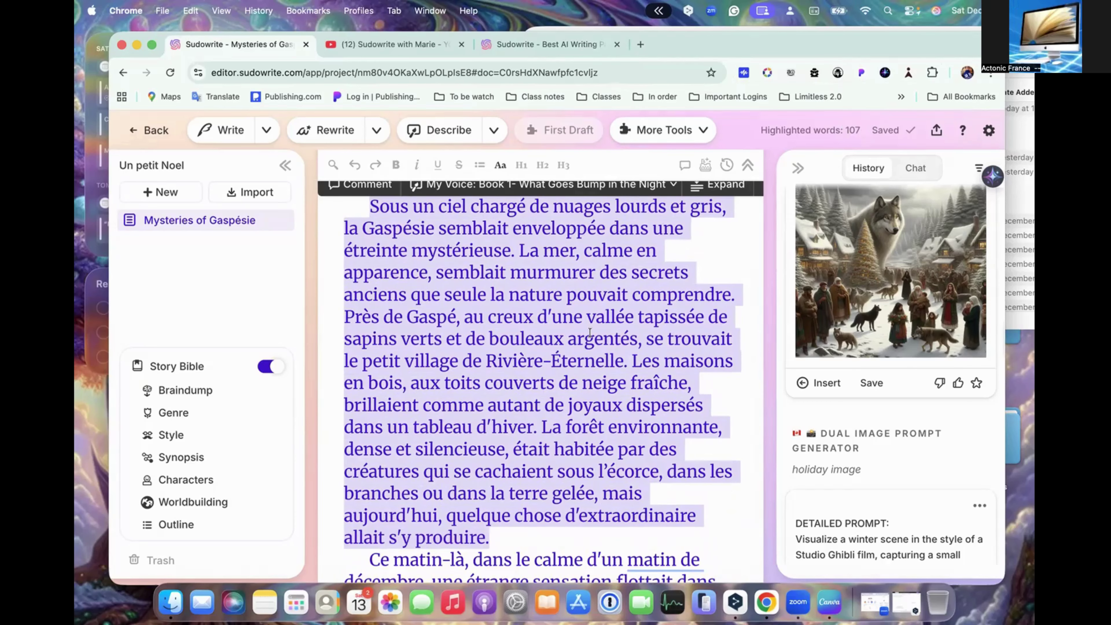
{"action": "scroll", "coordinate": [542, 380], "scroll_direction": "up", "scroll_amount": 2}
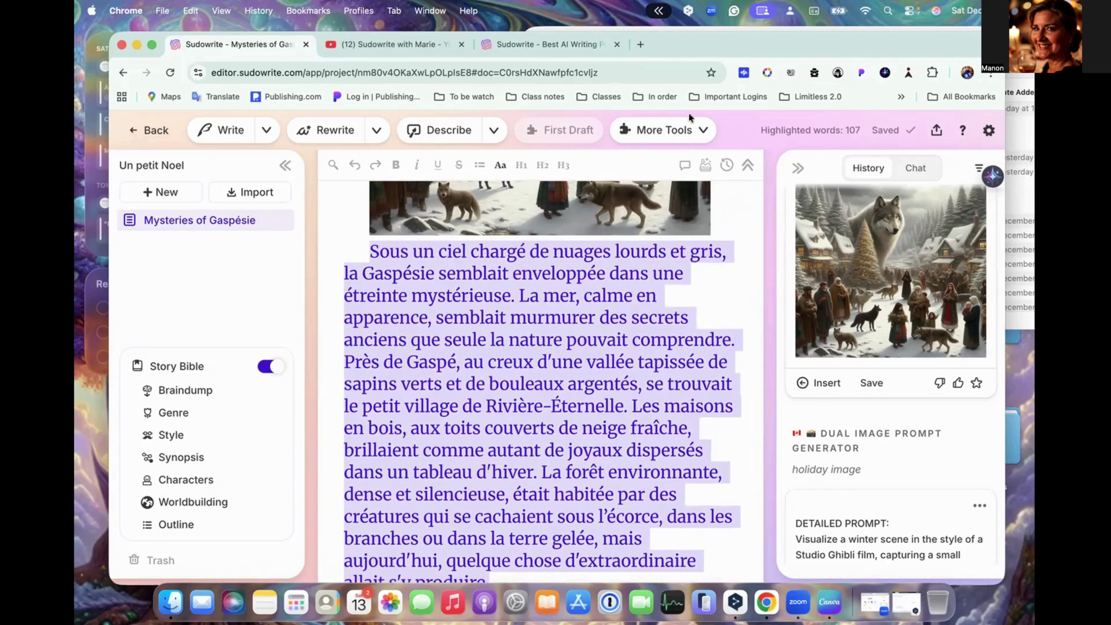
- Open the plugin directory from the project and show the Multi-Lingual category
{"action": "left_click", "coordinate": [701, 132]}
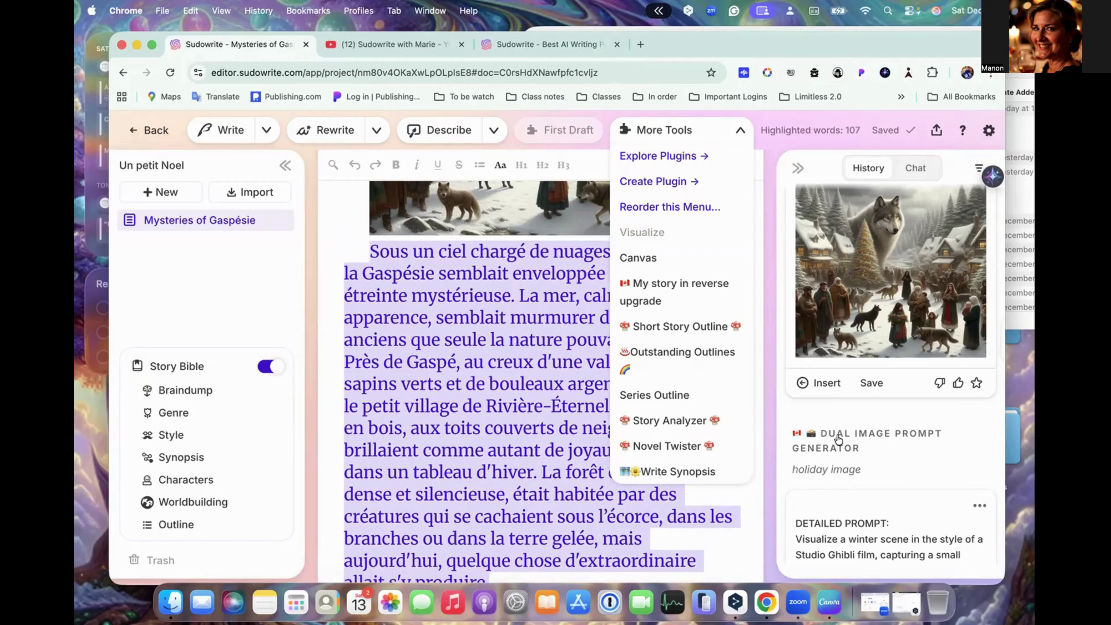
{"action": "left_click", "coordinate": [674, 161]}
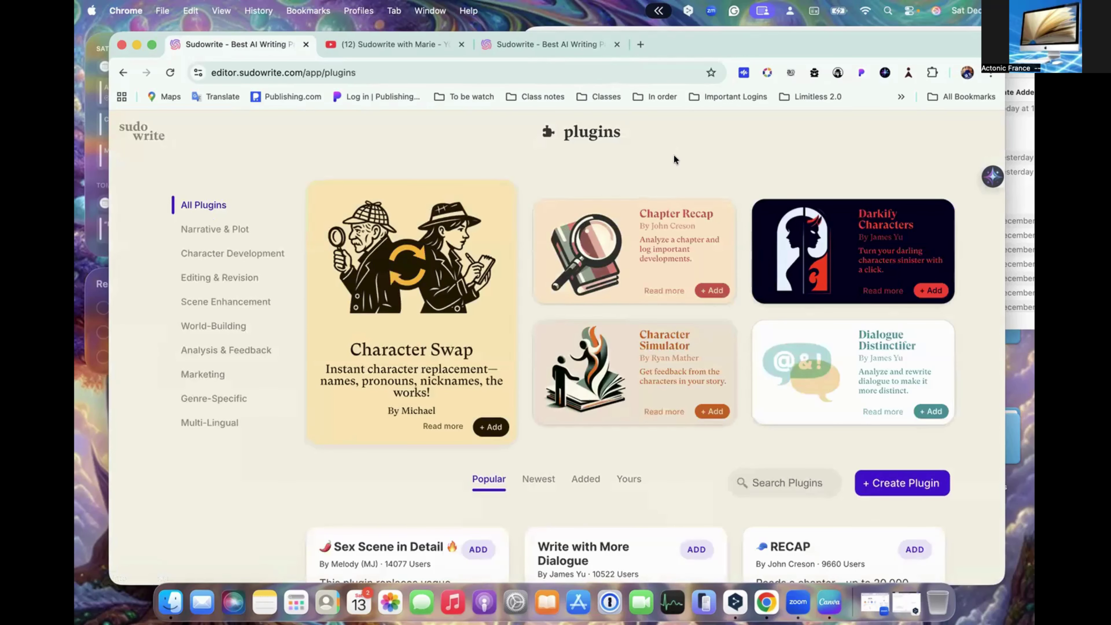
{"action": "scroll", "coordinate": [674, 160], "scroll_direction": "down", "scroll_amount": 3}
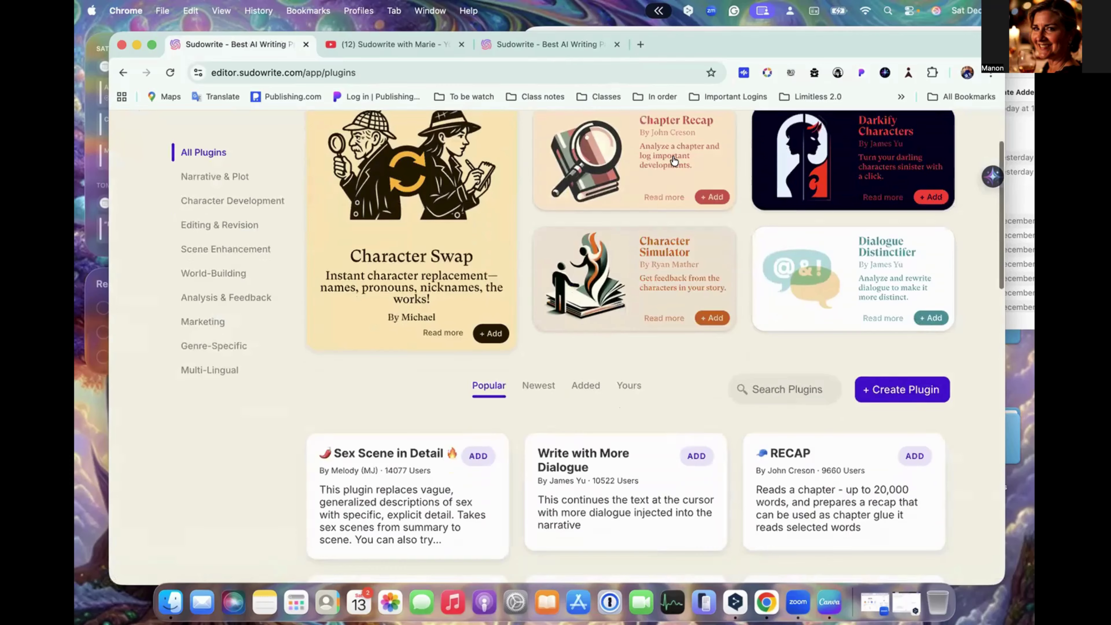
{"action": "scroll", "coordinate": [673, 160], "scroll_direction": "up", "scroll_amount": 2}
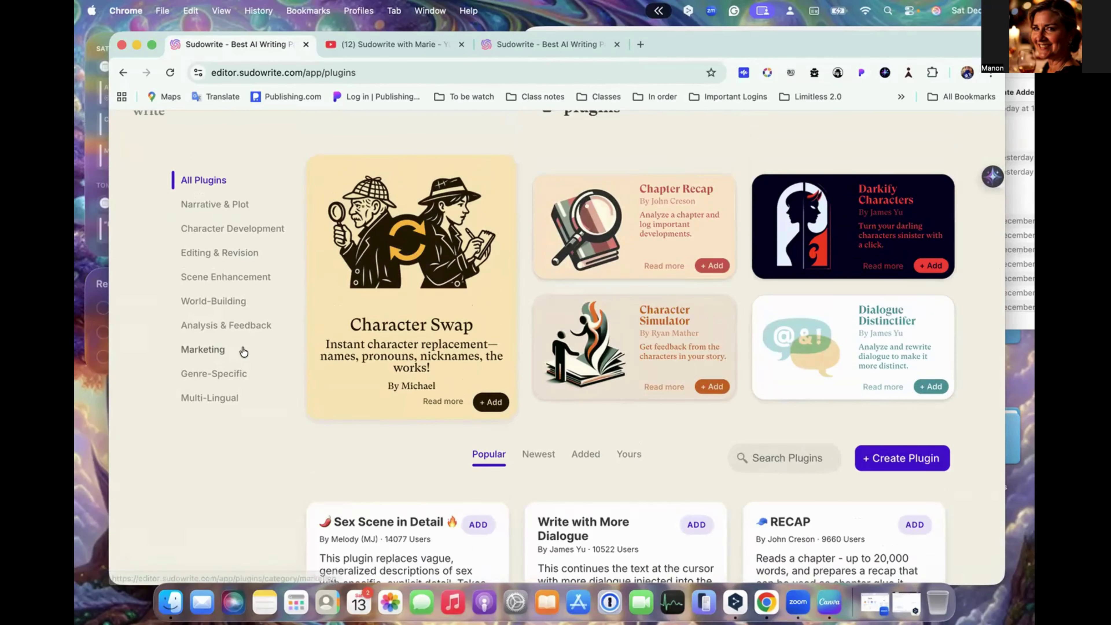
{"action": "left_click", "coordinate": [221, 398]}
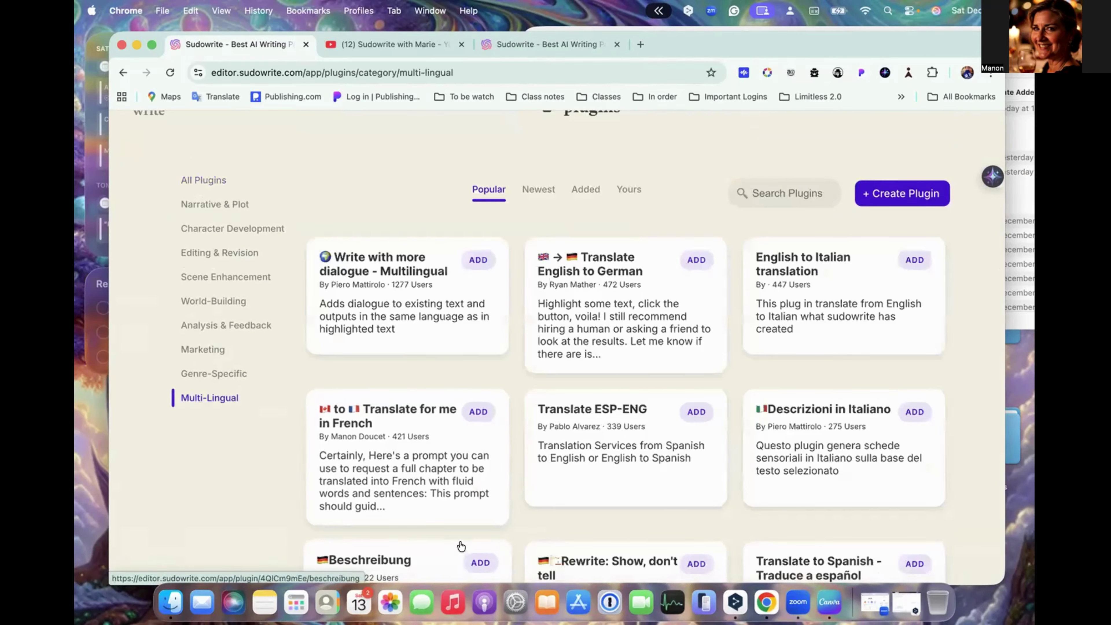
- Browse the multilingual plugins for French translation and writing tools, and return to the full plugin listing
{"action": "scroll", "coordinate": [412, 186], "scroll_direction": "down", "scroll_amount": 6}
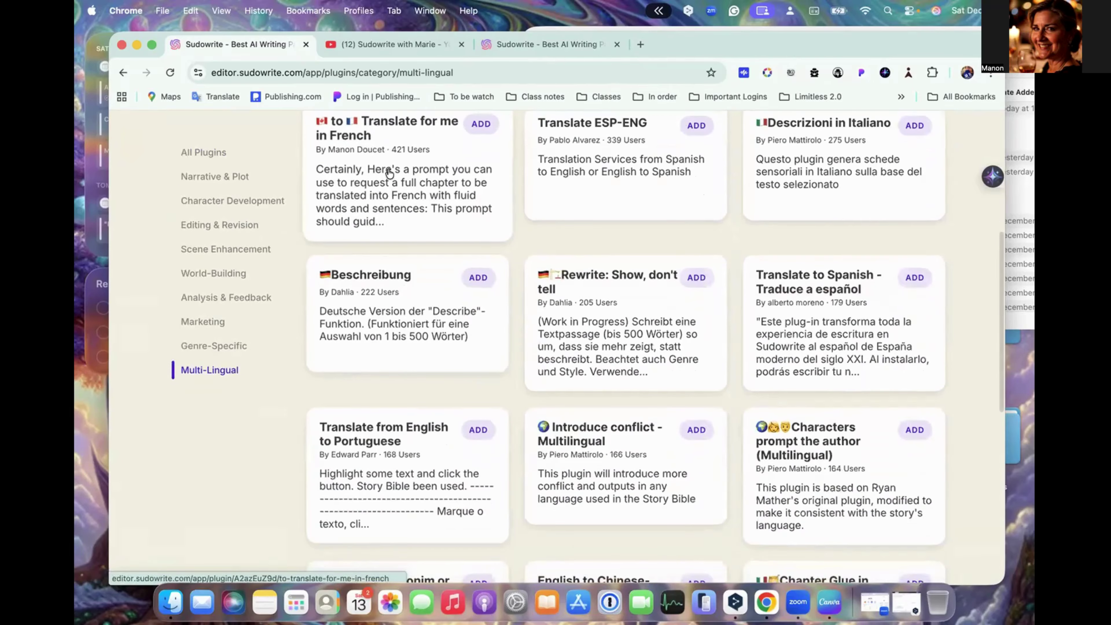
{"action": "scroll", "coordinate": [769, 377], "scroll_direction": "down", "scroll_amount": 8}
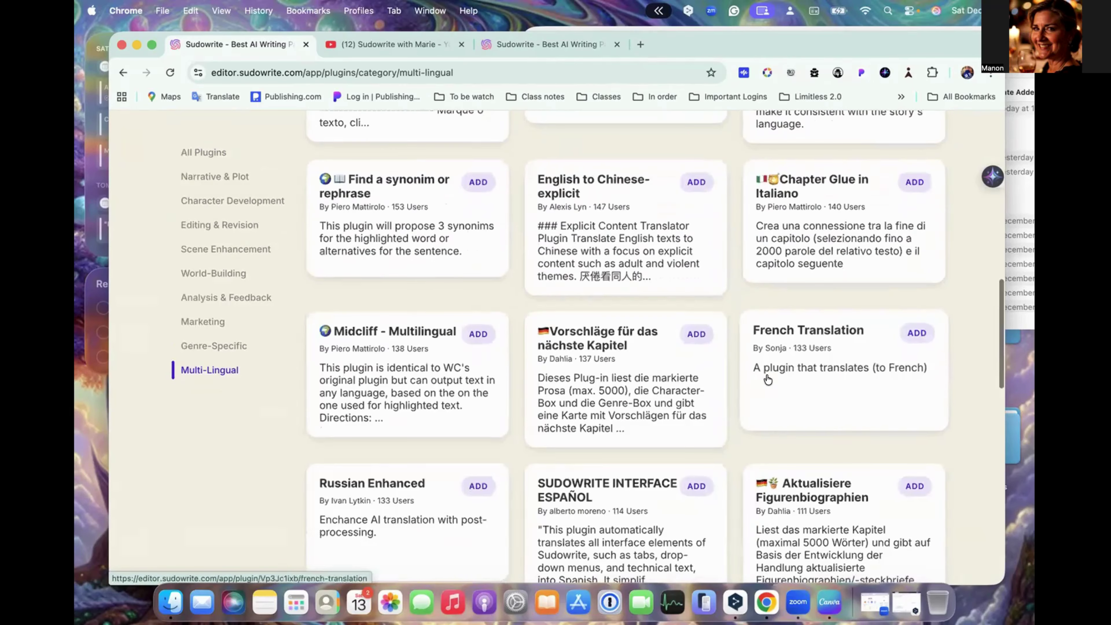
{"action": "scroll", "coordinate": [768, 377], "scroll_direction": "down", "scroll_amount": 7}
{"action": "scroll", "coordinate": [767, 379], "scroll_direction": "down", "scroll_amount": 1}
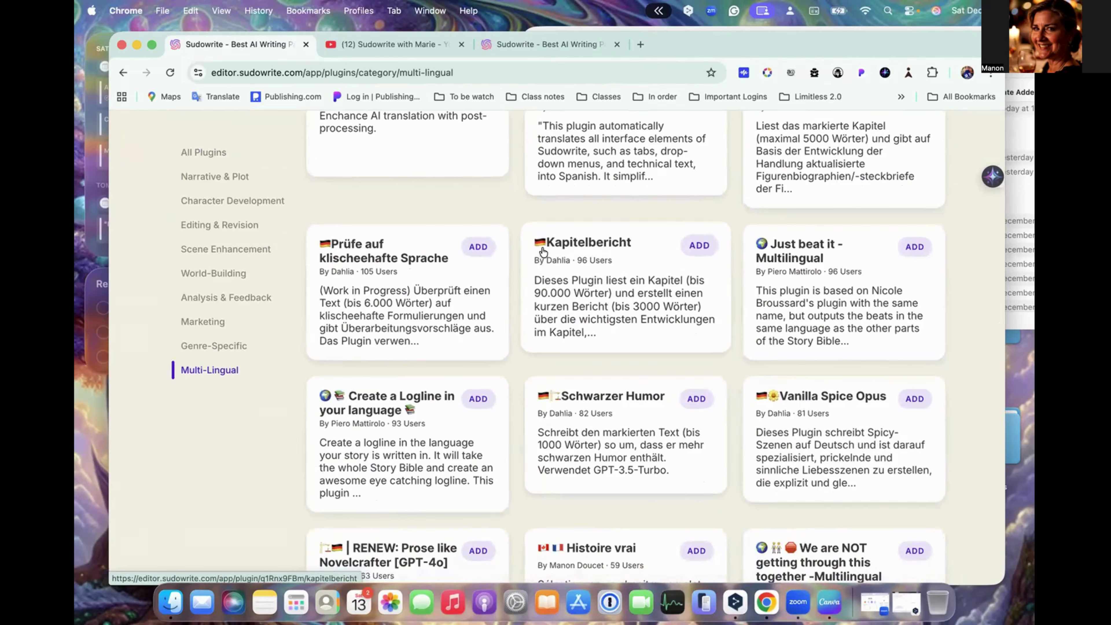
{"action": "scroll", "coordinate": [627, 295], "scroll_direction": "down", "scroll_amount": 3}
{"action": "scroll", "coordinate": [628, 295], "scroll_direction": "down", "scroll_amount": 2}
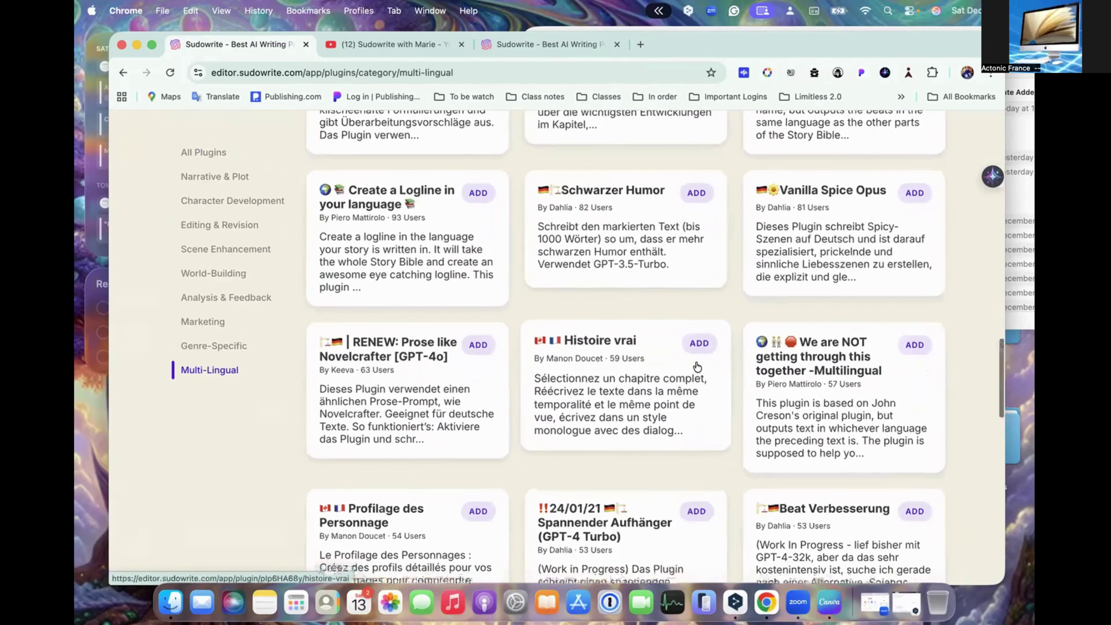
{"action": "scroll", "coordinate": [697, 367], "scroll_direction": "down", "scroll_amount": 10}
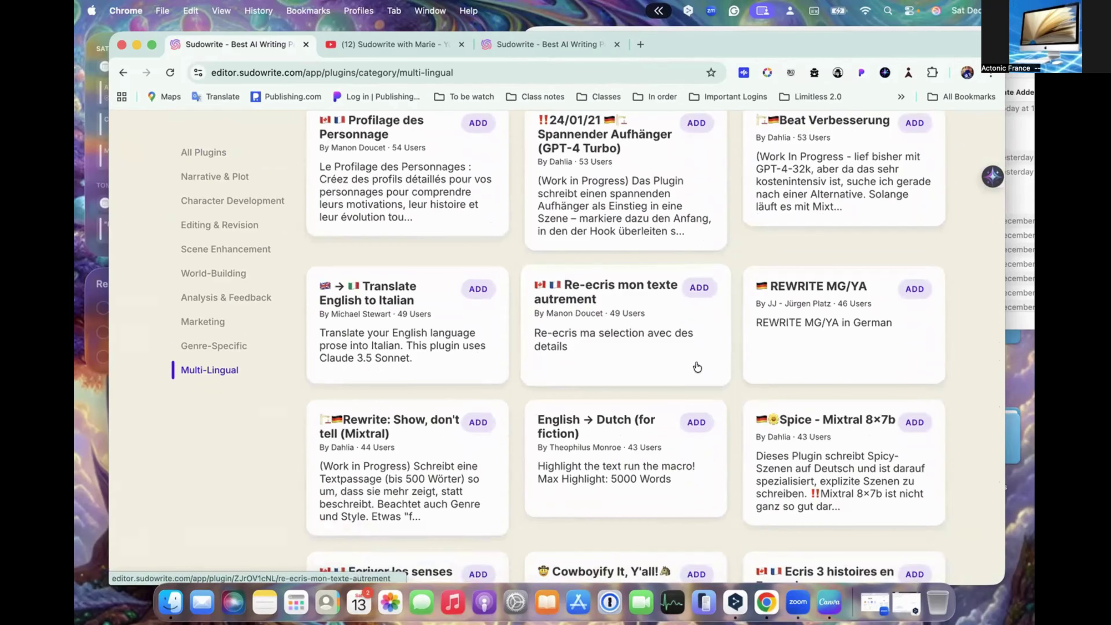
{"action": "scroll", "coordinate": [698, 367], "scroll_direction": "up", "scroll_amount": 15}
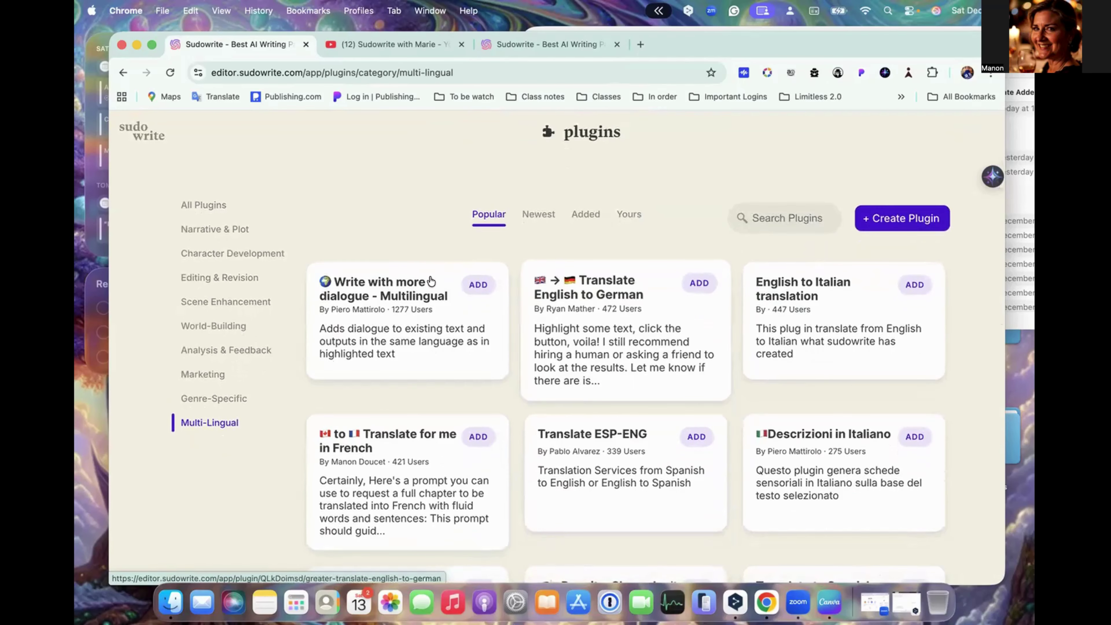
{"action": "left_click", "coordinate": [210, 206]}
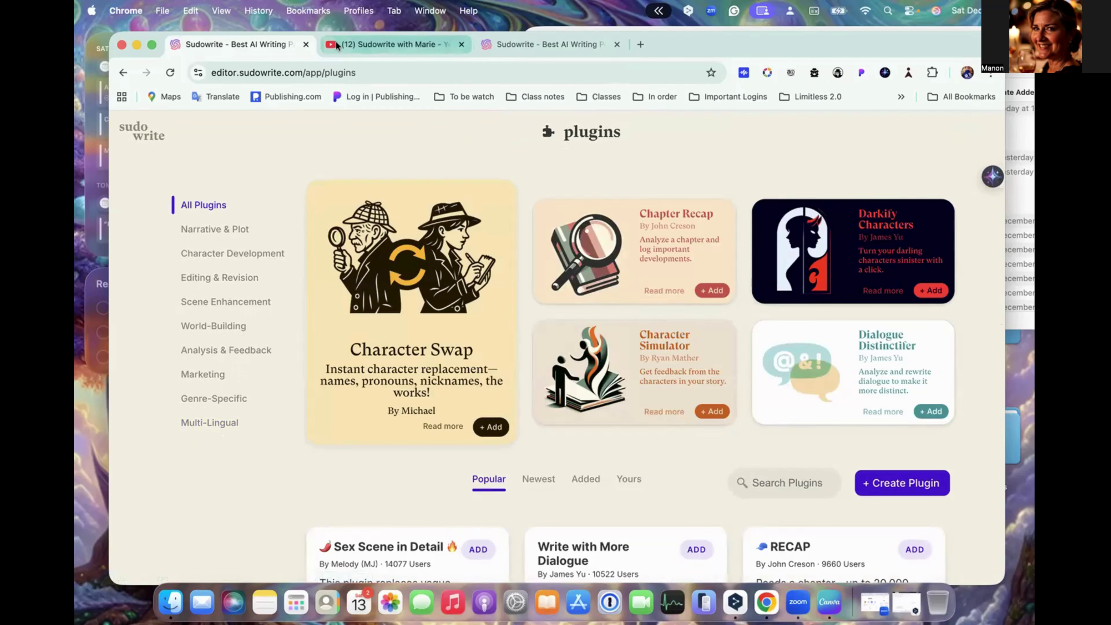
- Reopen the "Un petit Noel" project and show its generation history
{"action": "left_click", "coordinate": [133, 131]}
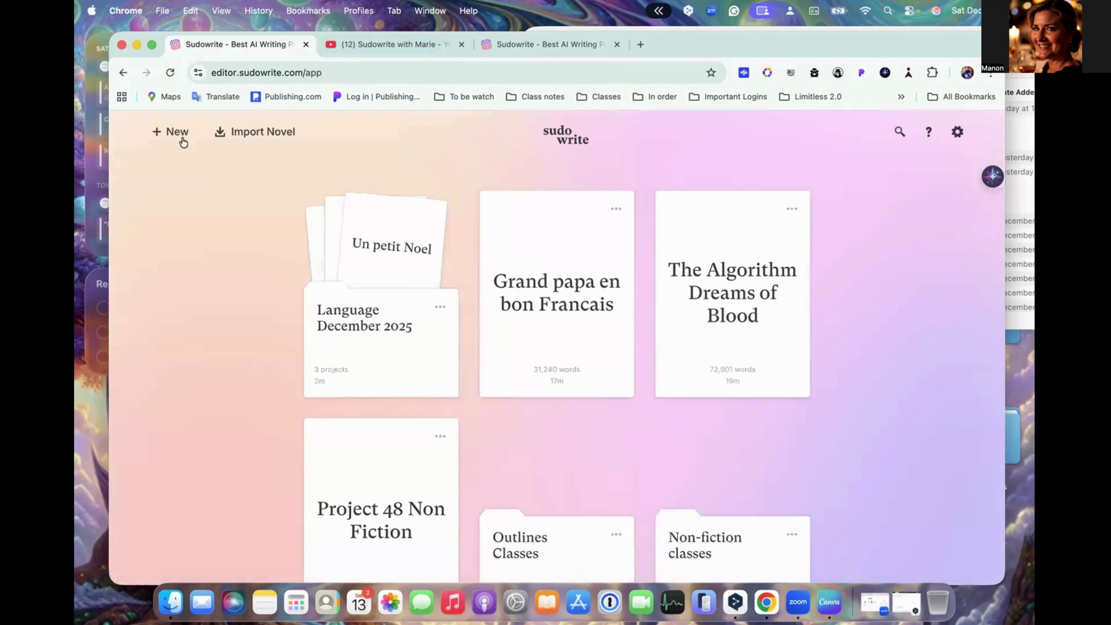
{"action": "left_click", "coordinate": [393, 261]}
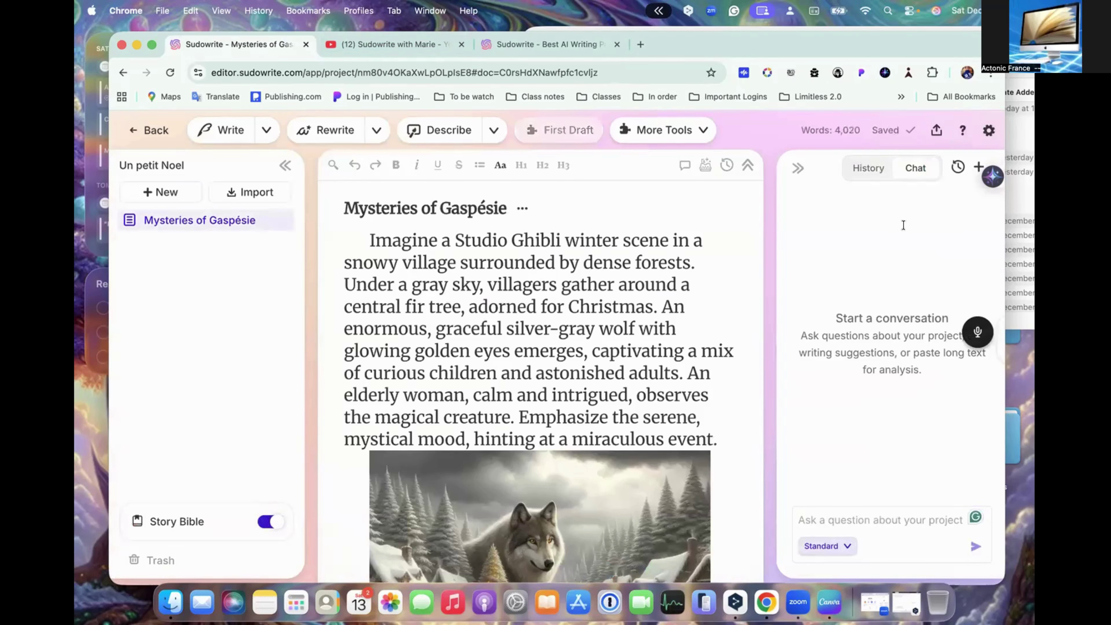
{"action": "left_click", "coordinate": [866, 167]}
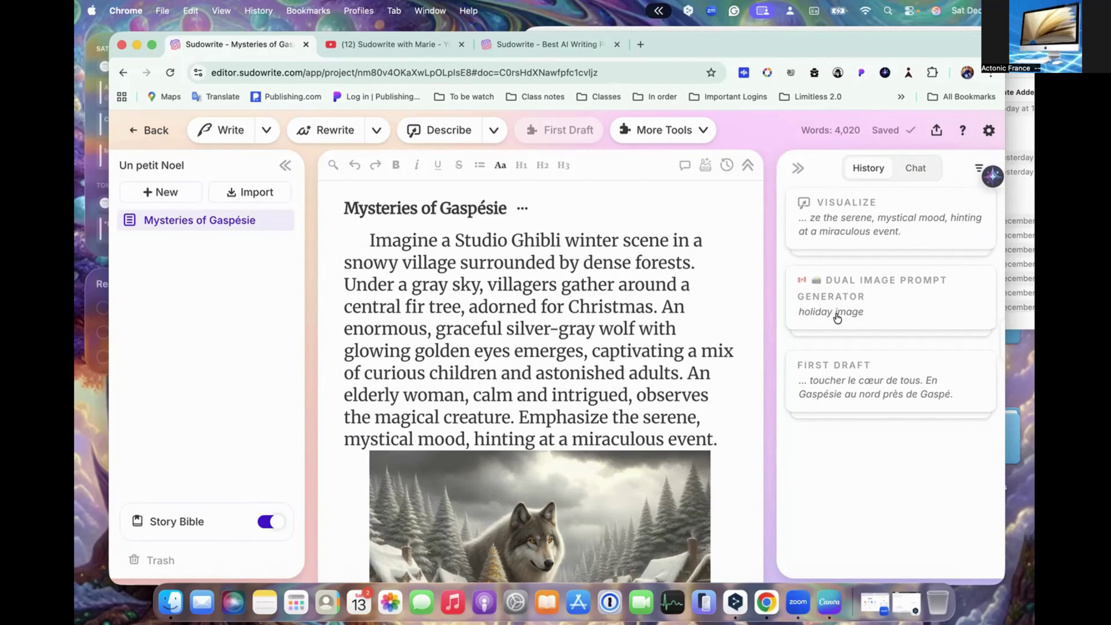
- Delete the English image prompt paragraph above the wolf image in "Mysteries of Gaspésie"
{"action": "left_click", "coordinate": [365, 237]}
{"action": "left_click_drag", "start_coordinate": [366, 236], "coordinate": [747, 432]}
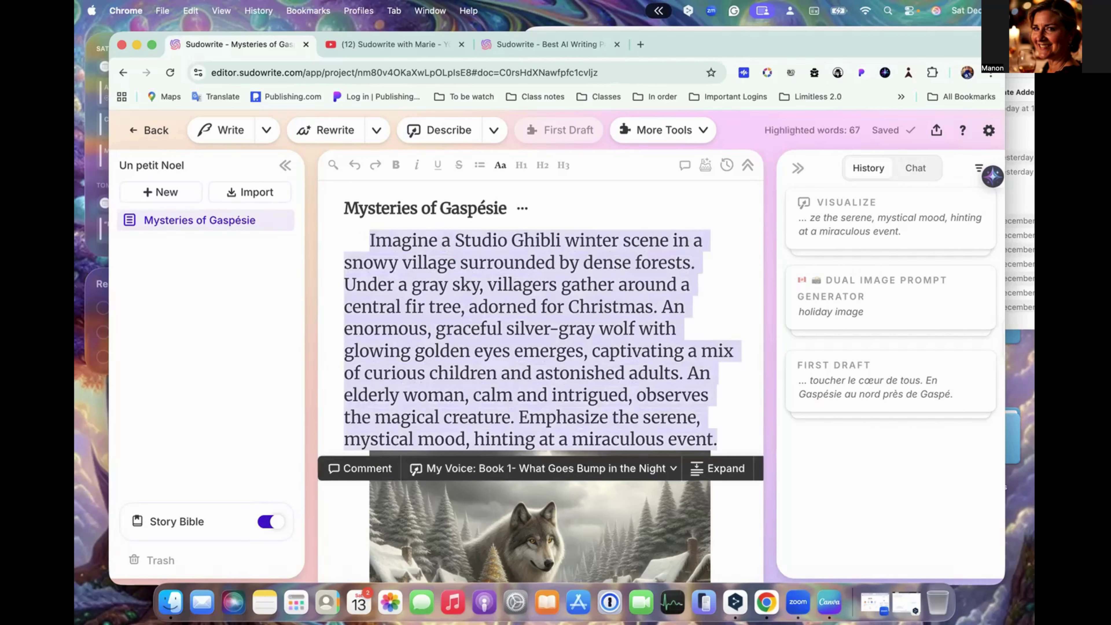
{"action": "key", "text": "BackSpace"}
- Select the entire content of the "Mysteries of Gaspésie" document, including the French story
{"action": "scroll", "coordinate": [529, 493], "scroll_direction": "down", "scroll_amount": 5}
{"action": "left_click", "coordinate": [529, 492]}
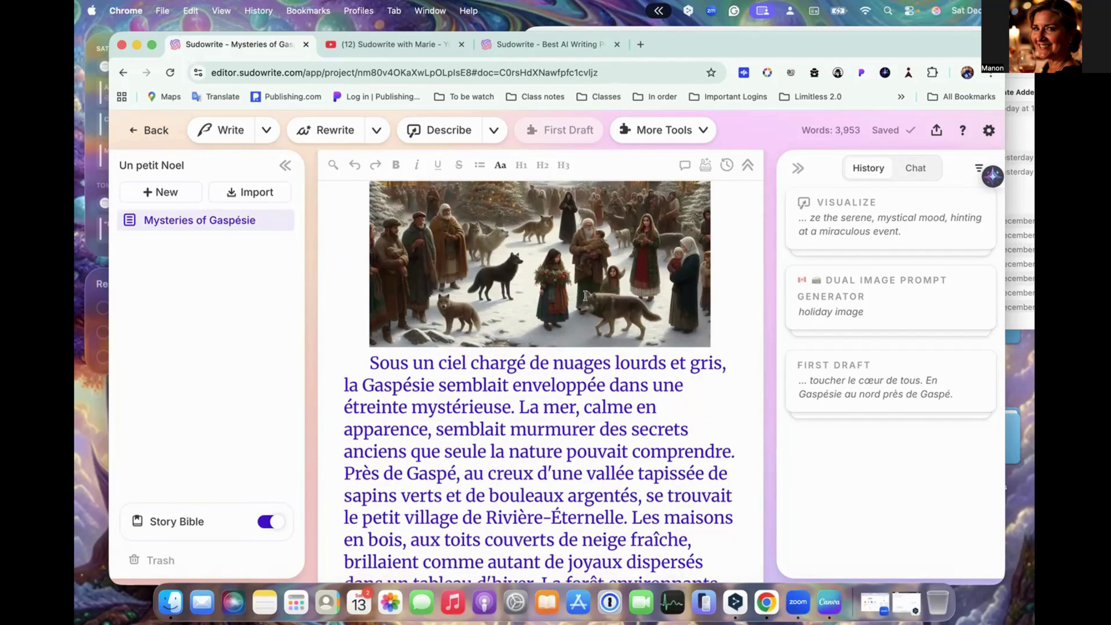
{"action": "scroll", "coordinate": [586, 295], "scroll_direction": "down", "scroll_amount": 6}
{"action": "key", "text": "super+a"}
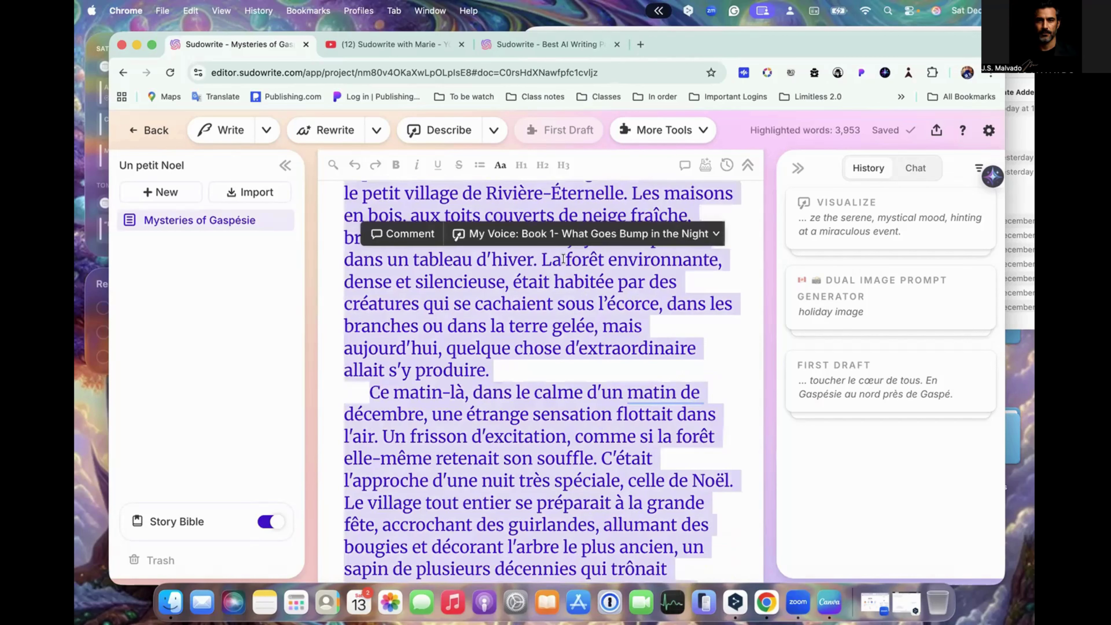
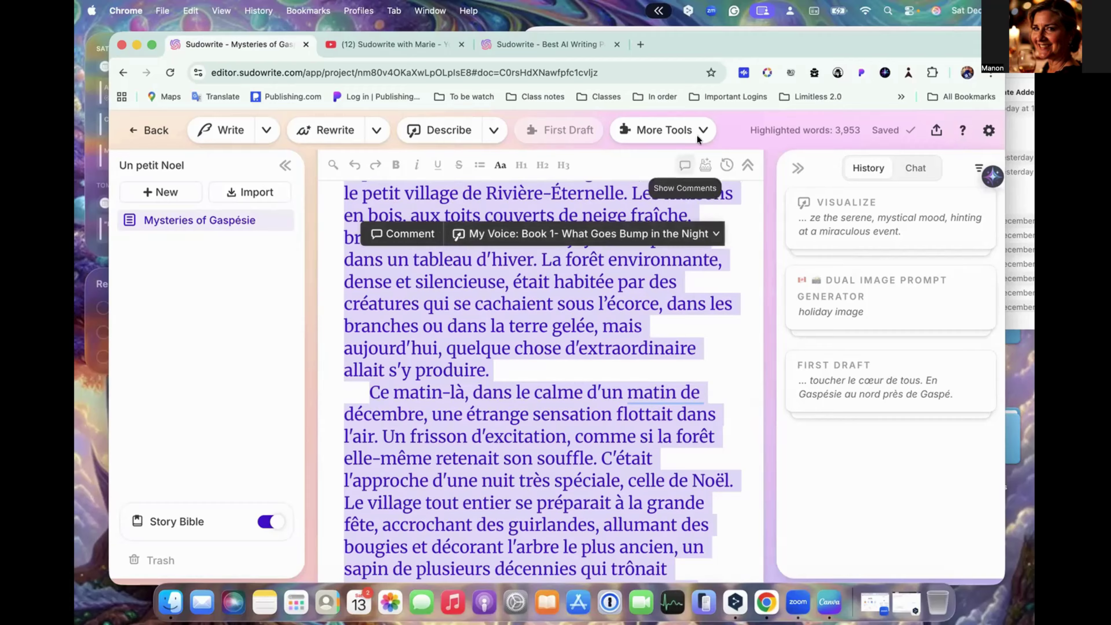
- Open the plugin directory and search it for "dual image"
{"action": "left_click", "coordinate": [705, 131]}
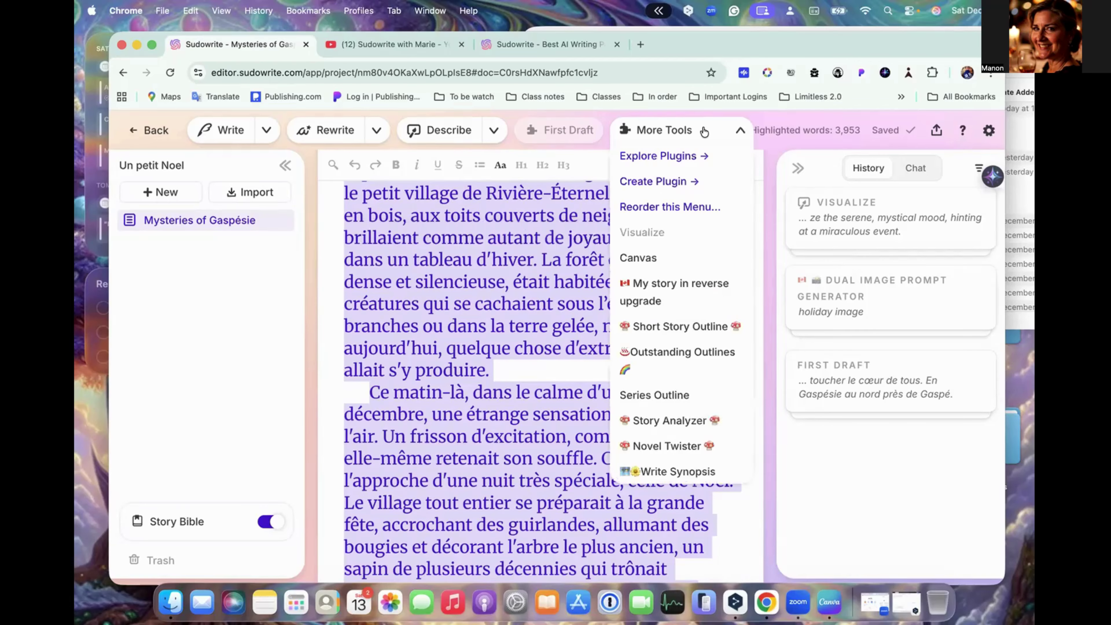
{"action": "left_click", "coordinate": [670, 156]}
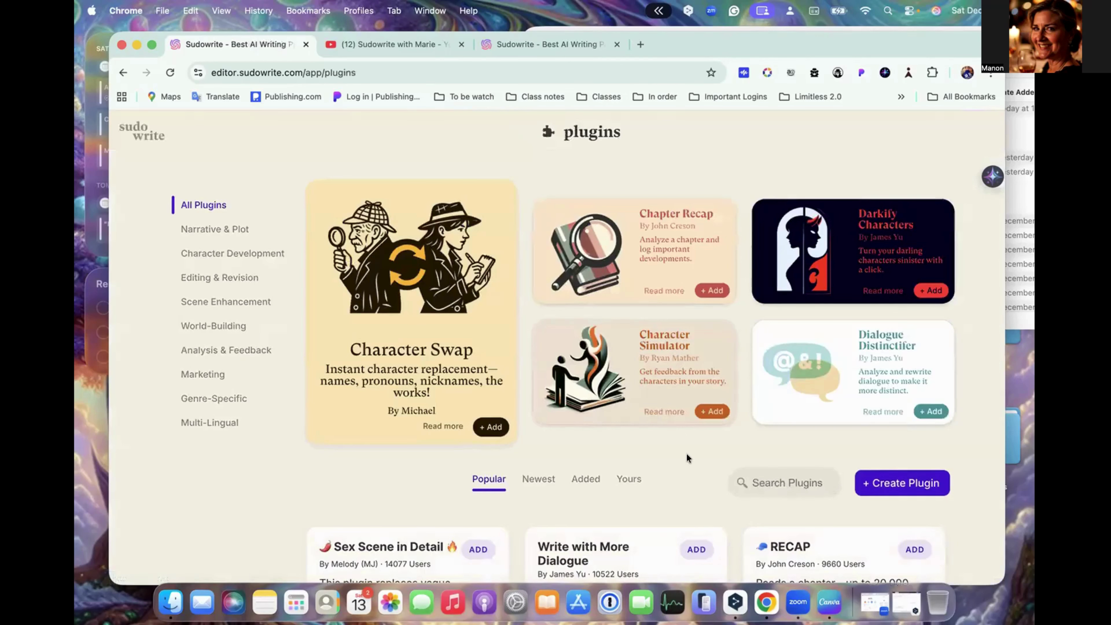
{"action": "left_click", "coordinate": [768, 483]}
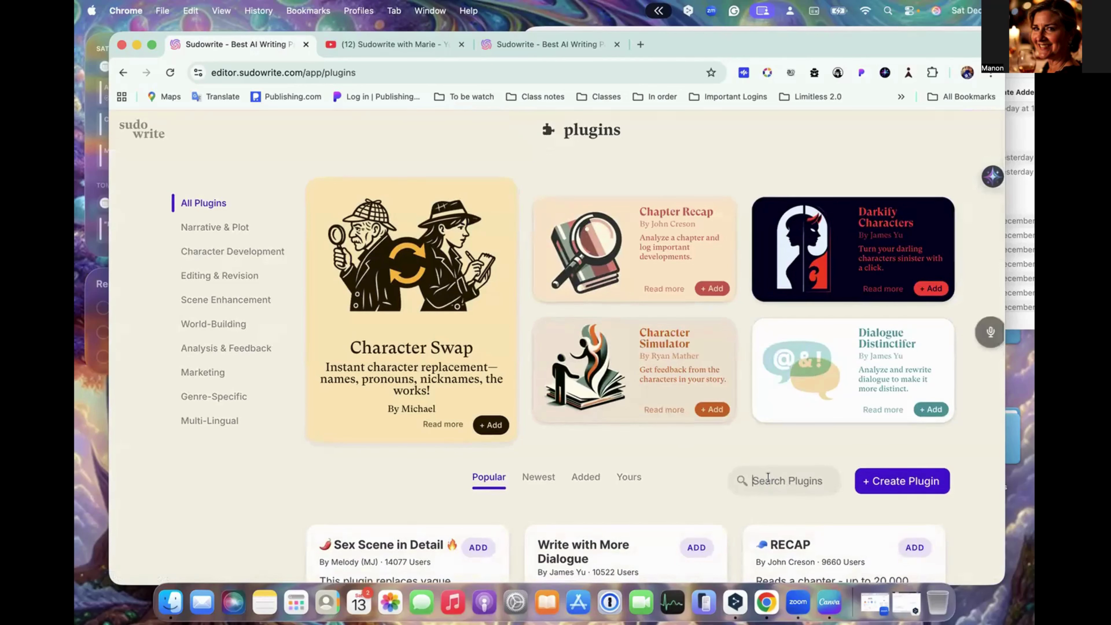
{"action": "type", "text": "dual i"}
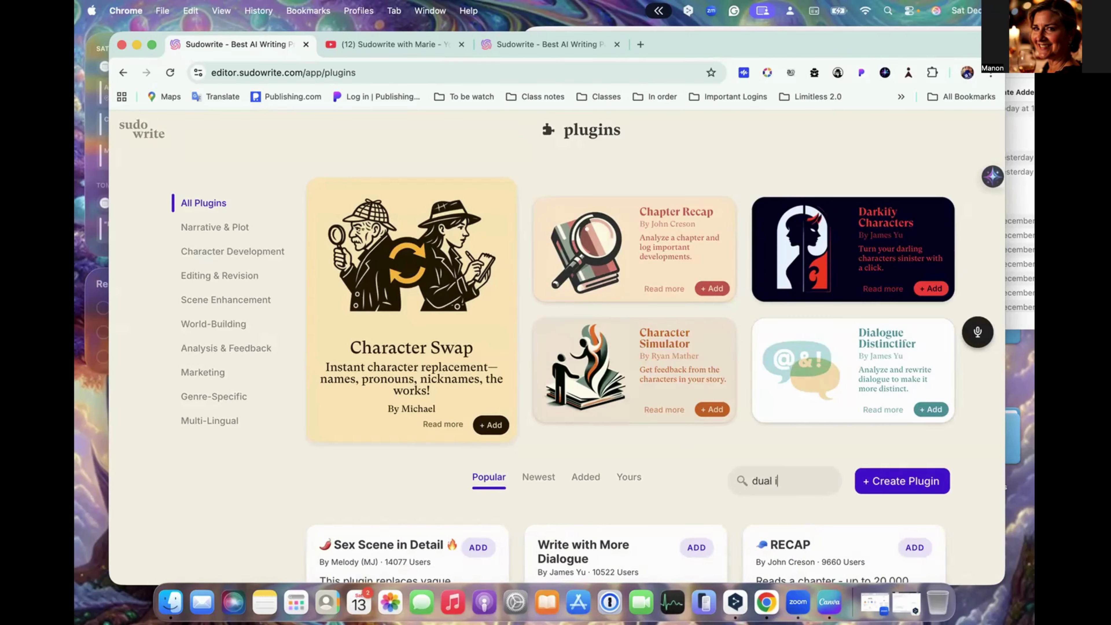
{"action": "type", "text": "mage"}
{"action": "scroll", "coordinate": [750, 480], "scroll_direction": "down", "scroll_amount": 5}
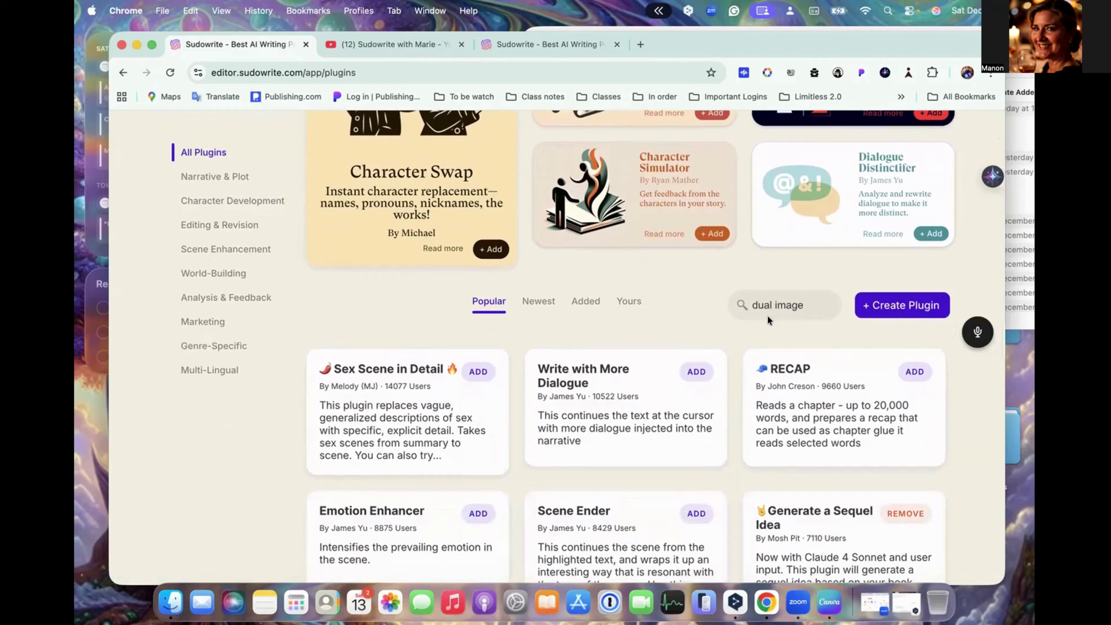
{"action": "key", "text": "Return"}
{"action": "scroll", "coordinate": [630, 302], "scroll_direction": "up", "scroll_amount": 3}
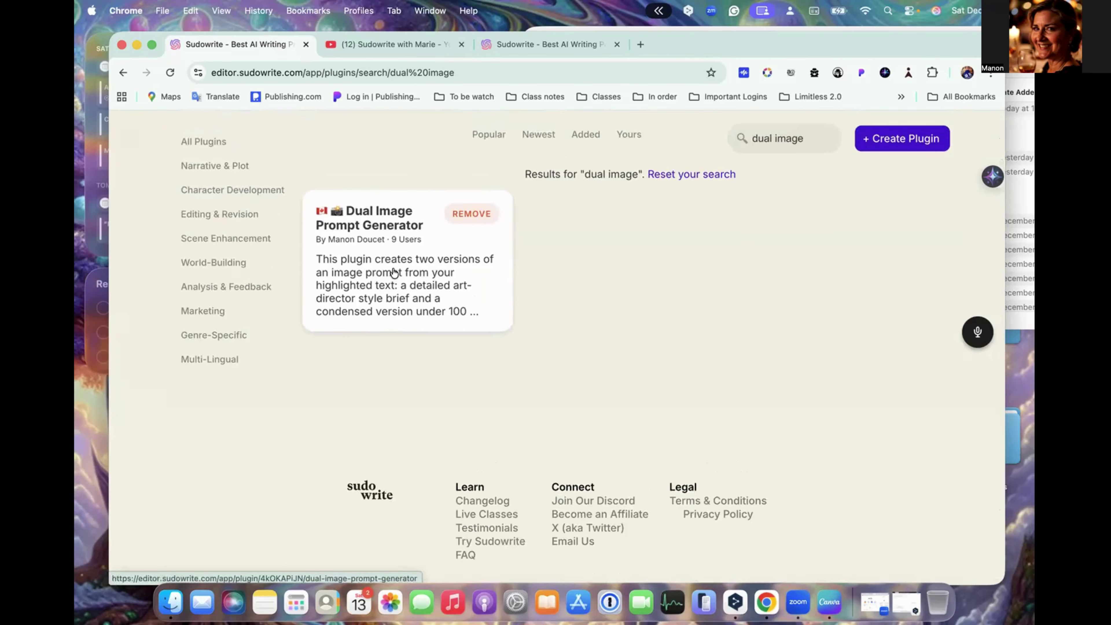
- Open the Dual Image Prompt Generator plugin's page and examine its description, supported image generators and instructions
{"action": "left_click", "coordinate": [382, 275]}
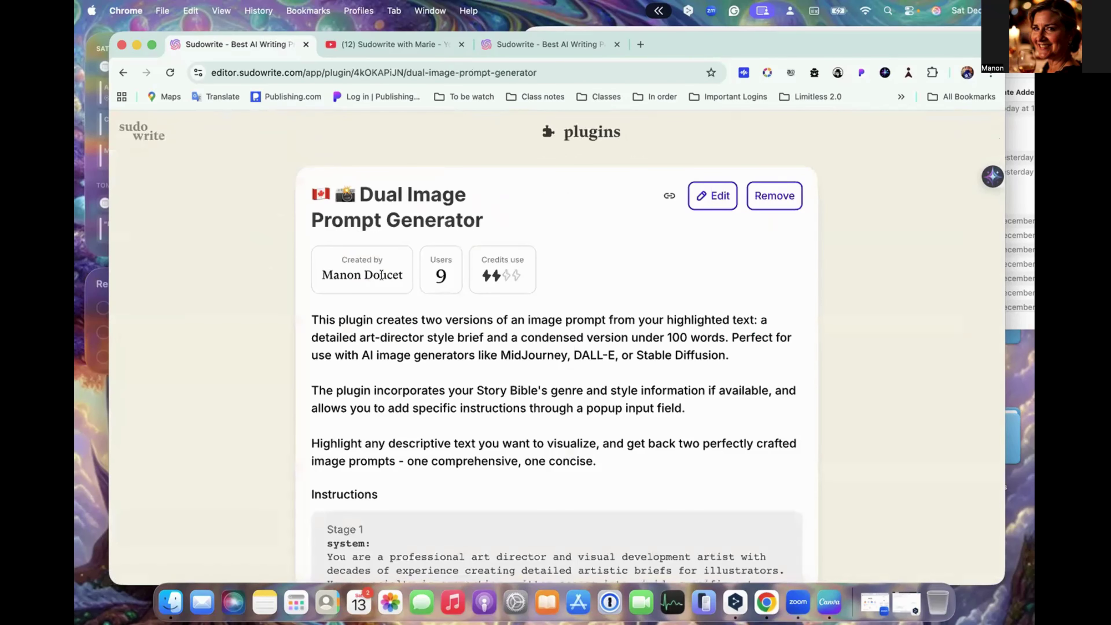
{"action": "scroll", "coordinate": [382, 275], "scroll_direction": "down", "scroll_amount": 3}
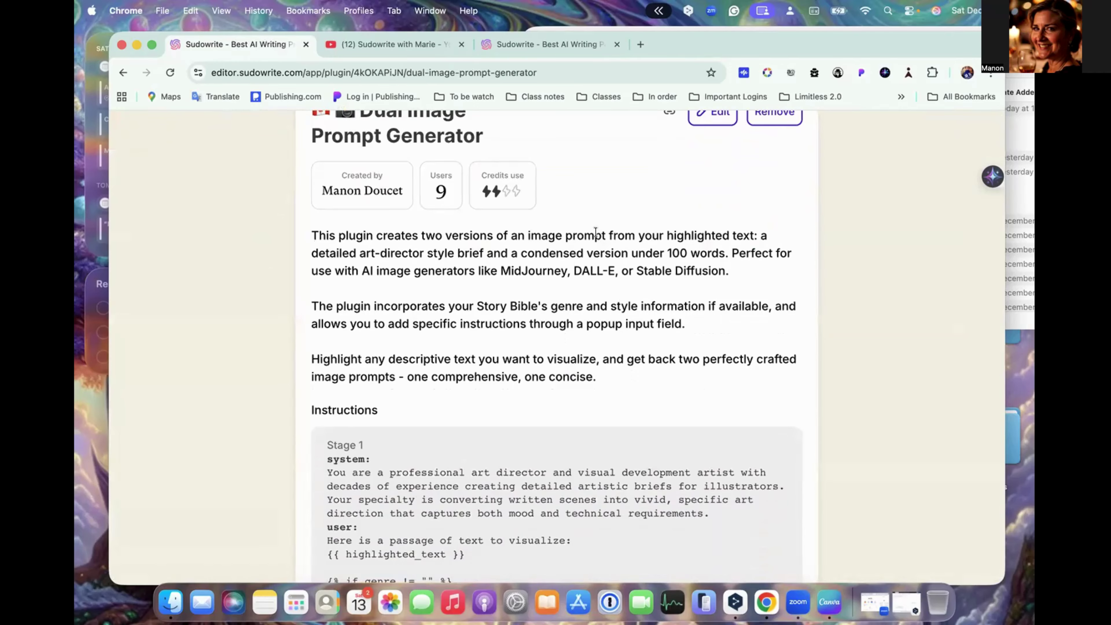
{"action": "left_click_drag", "start_coordinate": [497, 269], "coordinate": [714, 270]}
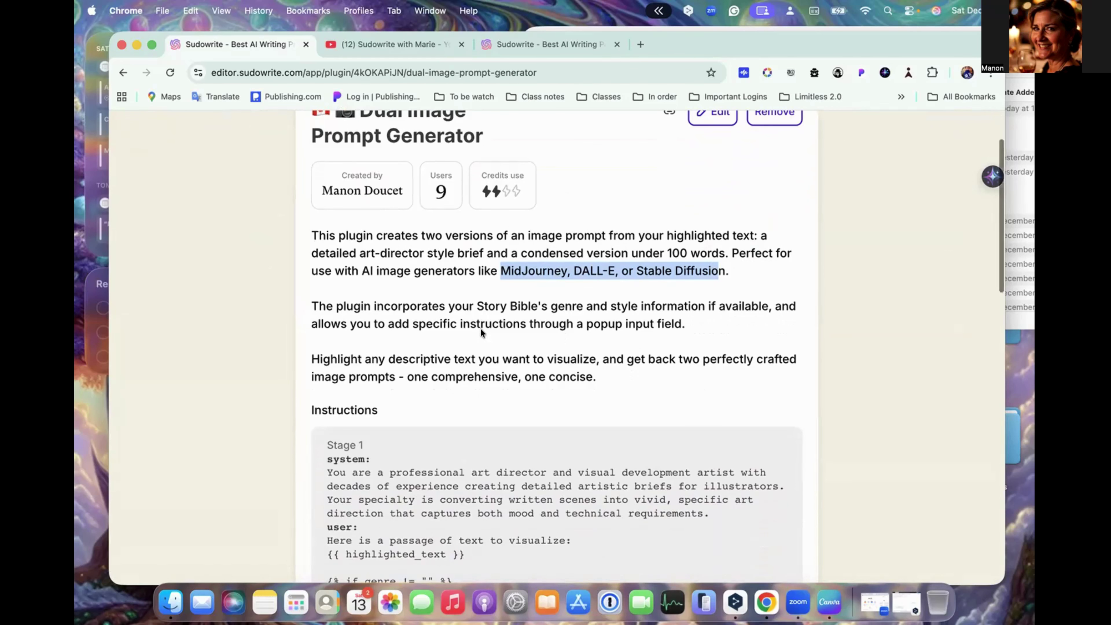
{"action": "scroll", "coordinate": [480, 328], "scroll_direction": "down", "scroll_amount": 3}
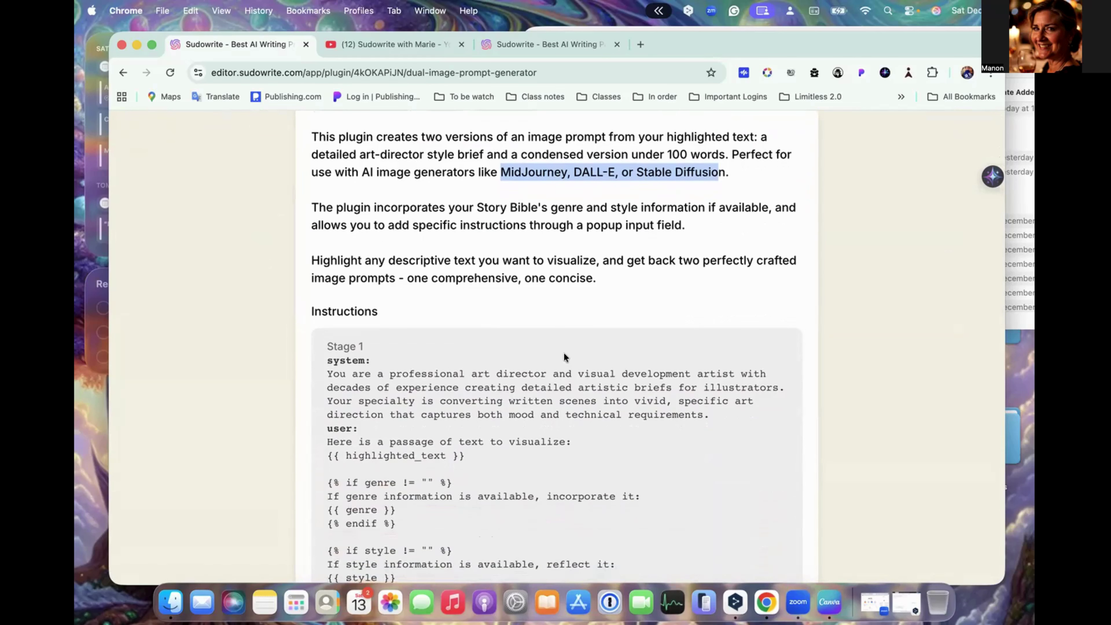
- Copy the share link of the Dual Image Prompt Generator plugin from the head of its page
{"action": "scroll", "coordinate": [564, 353], "scroll_direction": "up", "scroll_amount": 2}
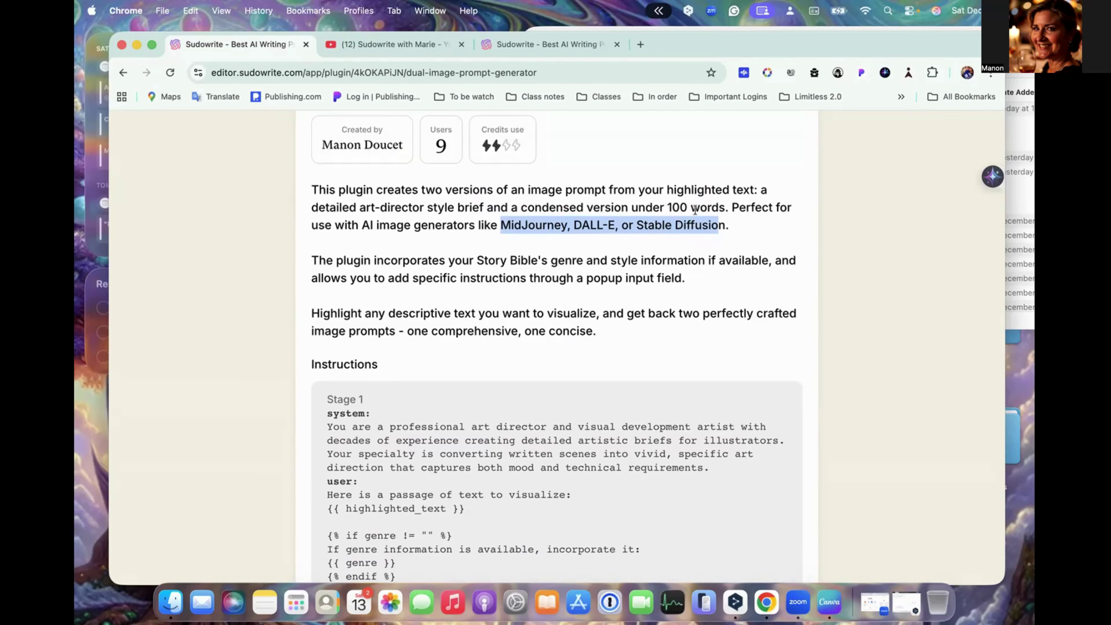
{"action": "scroll", "coordinate": [687, 183], "scroll_direction": "up", "scroll_amount": 3}
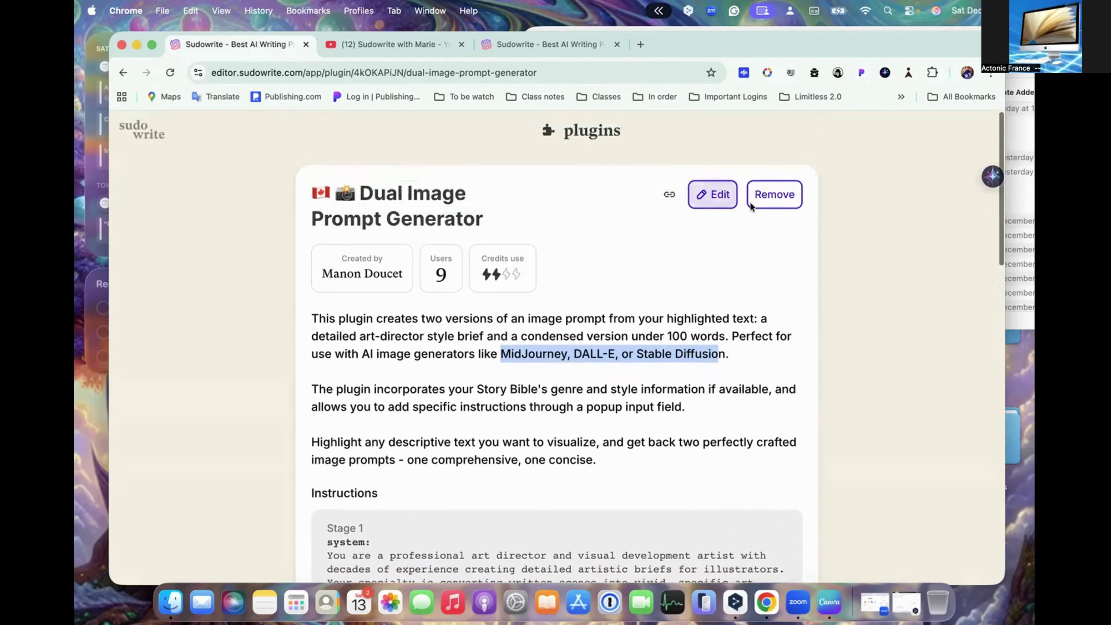
{"action": "left_click", "coordinate": [670, 196]}
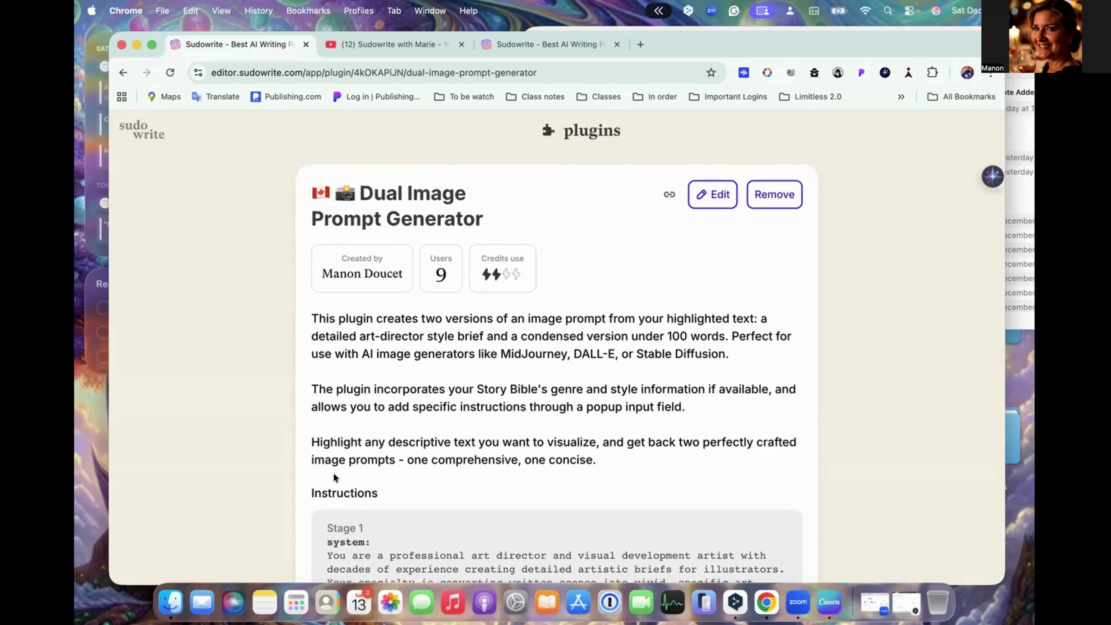
- Reopen the "Un petit Noel" project and select all the text of the "Mysteries of Gaspésie" document
{"action": "left_click", "coordinate": [144, 129]}
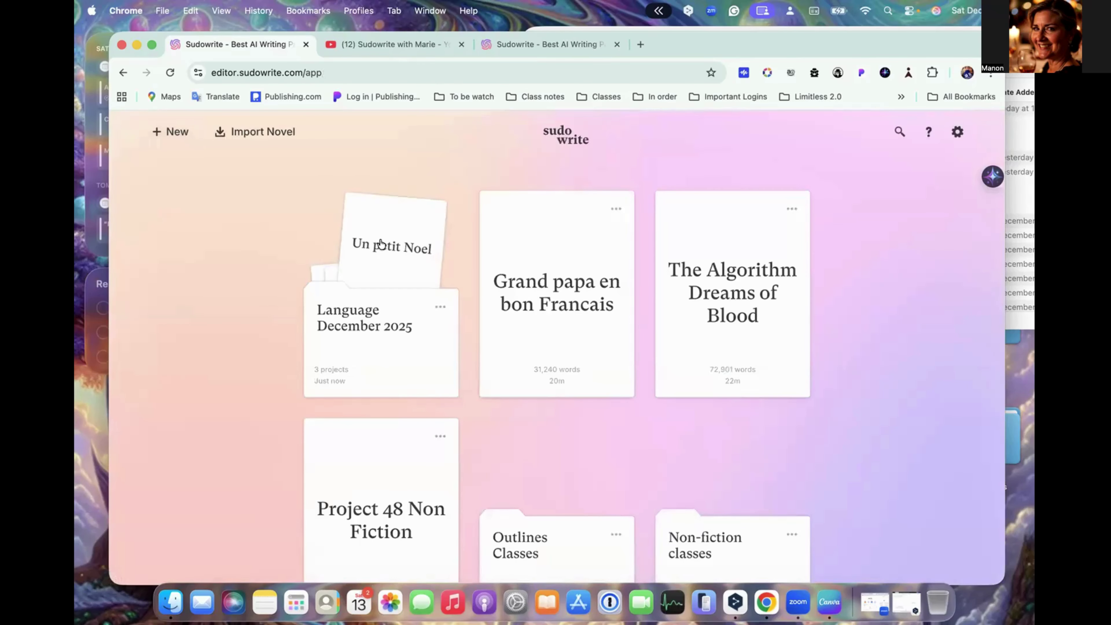
{"action": "left_click", "coordinate": [382, 243]}
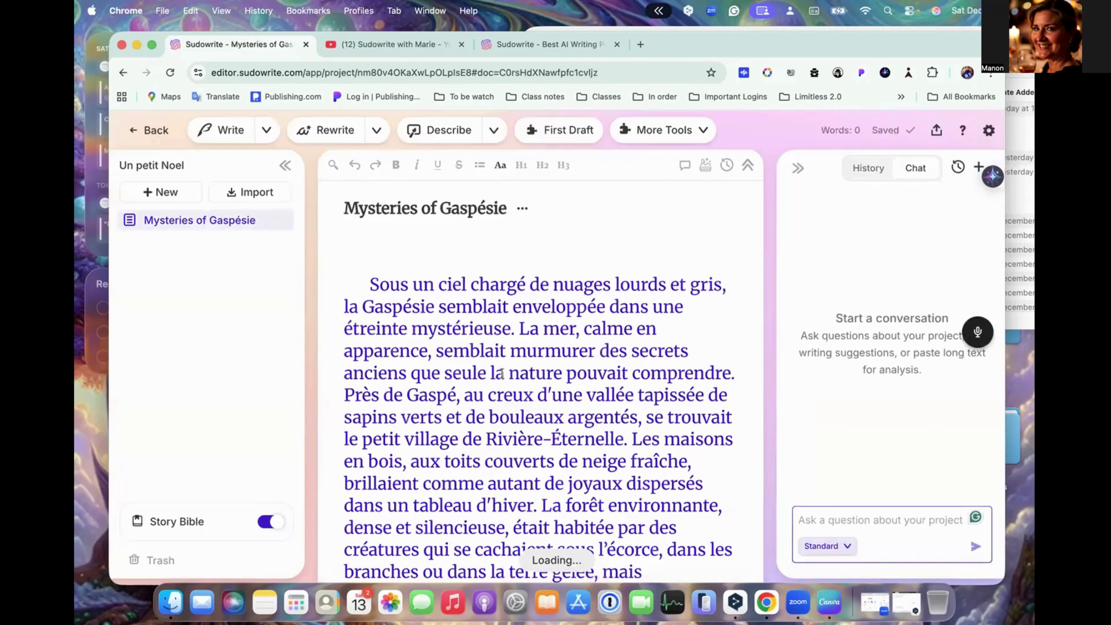
{"action": "left_click", "coordinate": [443, 305]}
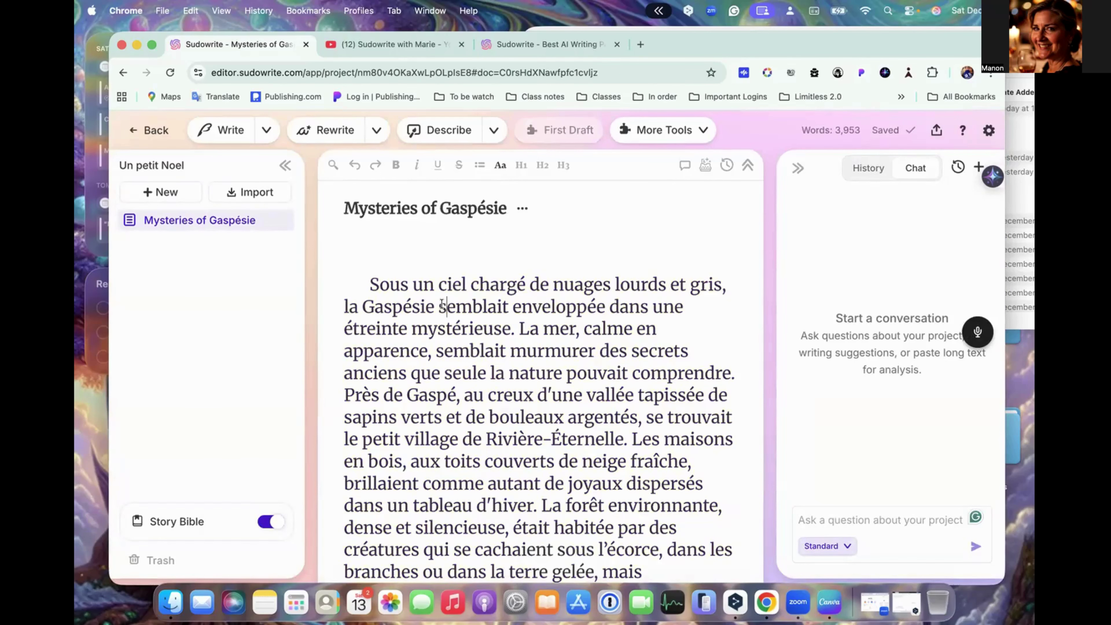
{"action": "scroll", "coordinate": [443, 305], "scroll_direction": "down", "scroll_amount": 3}
{"action": "key", "text": "super+a"}
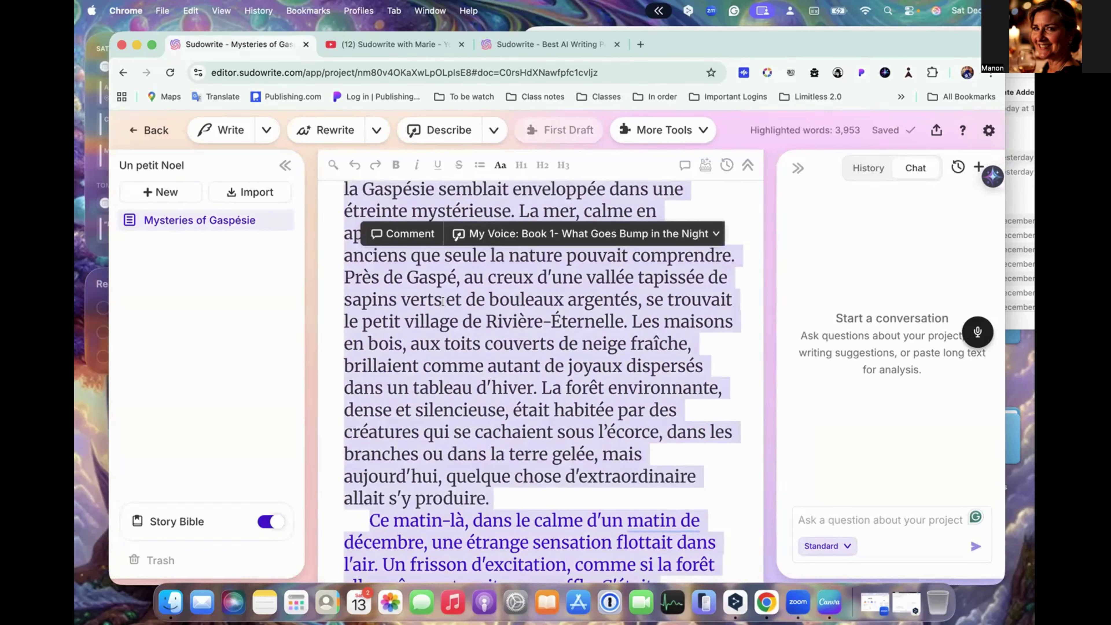
- Run the Dual Image Prompt Generator plugin on the selected story with "Image de noel" as genre and style
{"action": "left_click", "coordinate": [688, 132]}
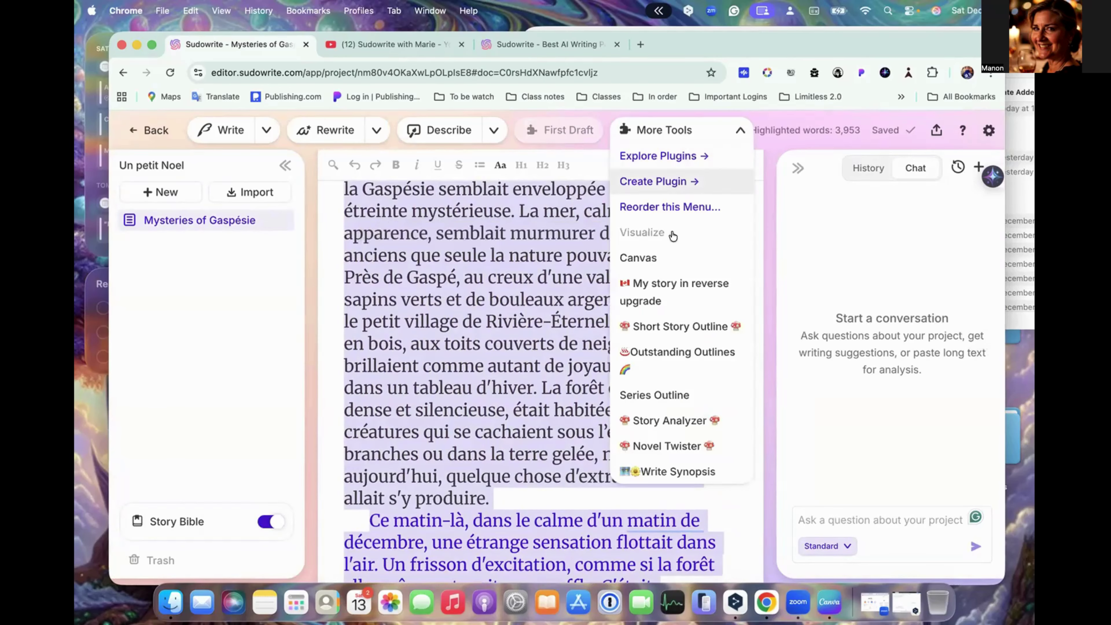
{"action": "scroll", "coordinate": [673, 236], "scroll_direction": "down", "scroll_amount": 10}
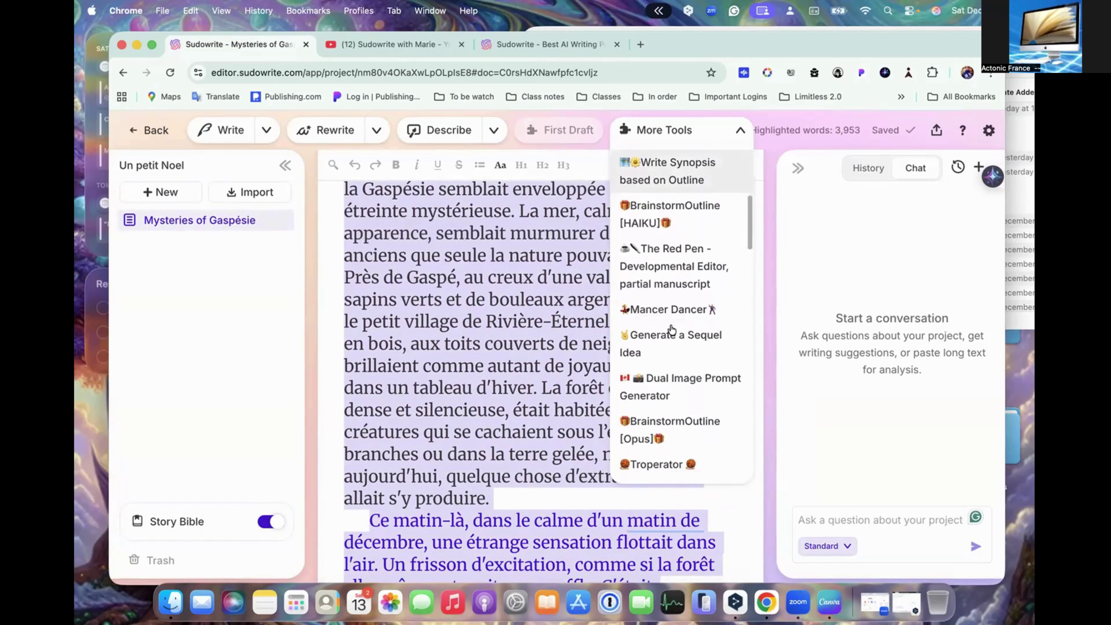
{"action": "left_click", "coordinate": [673, 368]}
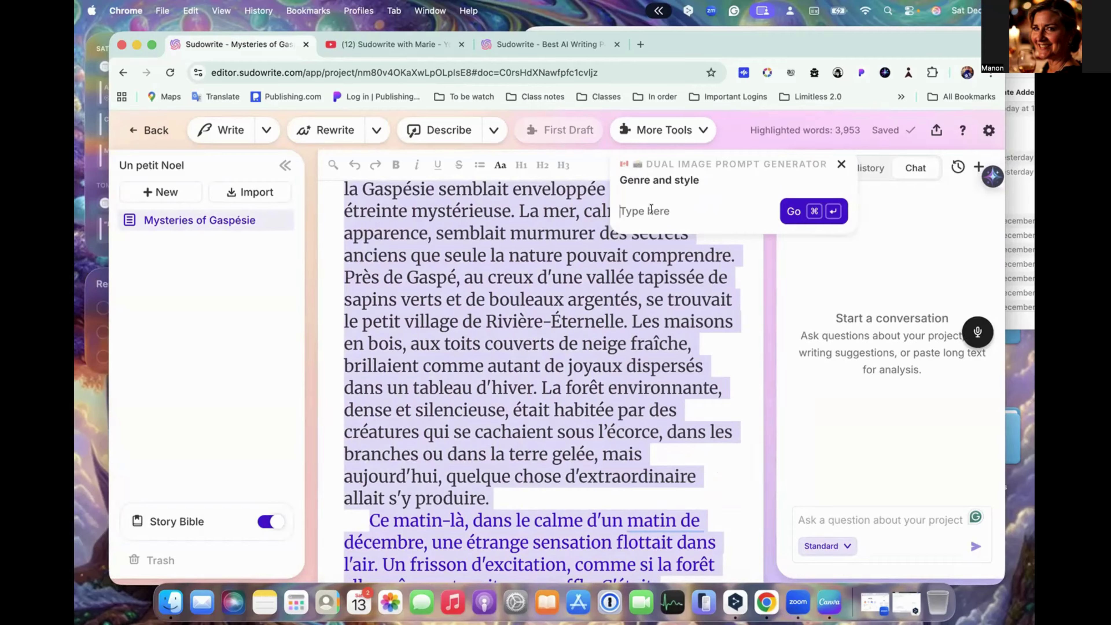
{"action": "type", "text": "Image de noel"}
{"action": "left_click", "coordinate": [794, 211]}
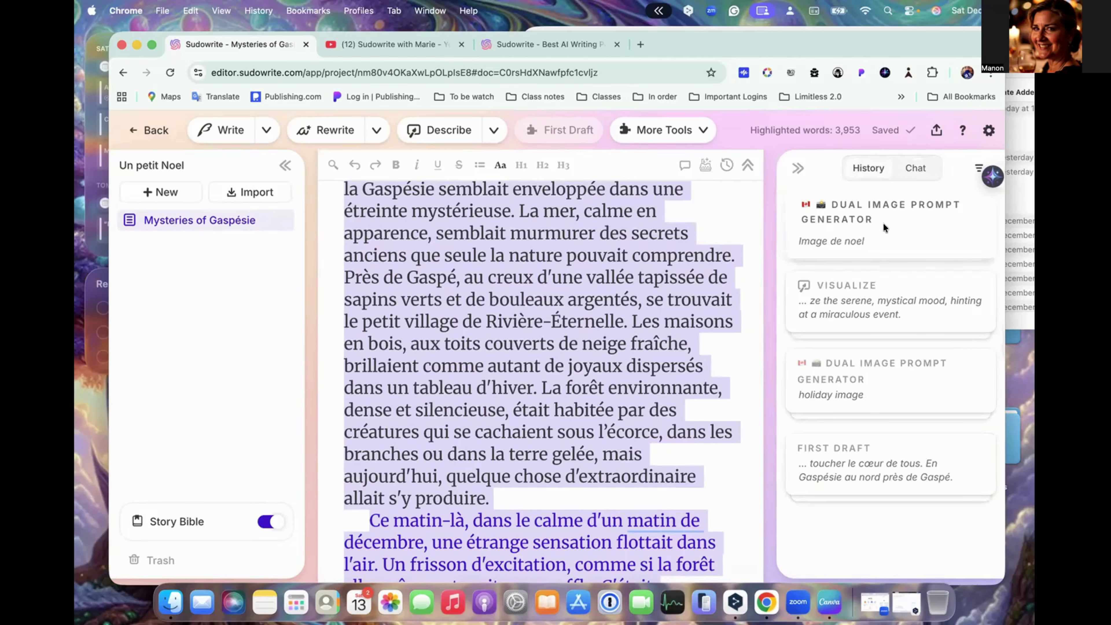
- Examine the generated detailed prompt and the condensed prompt under 100 words
{"action": "scroll", "coordinate": [640, 278], "scroll_direction": "up", "scroll_amount": 5}
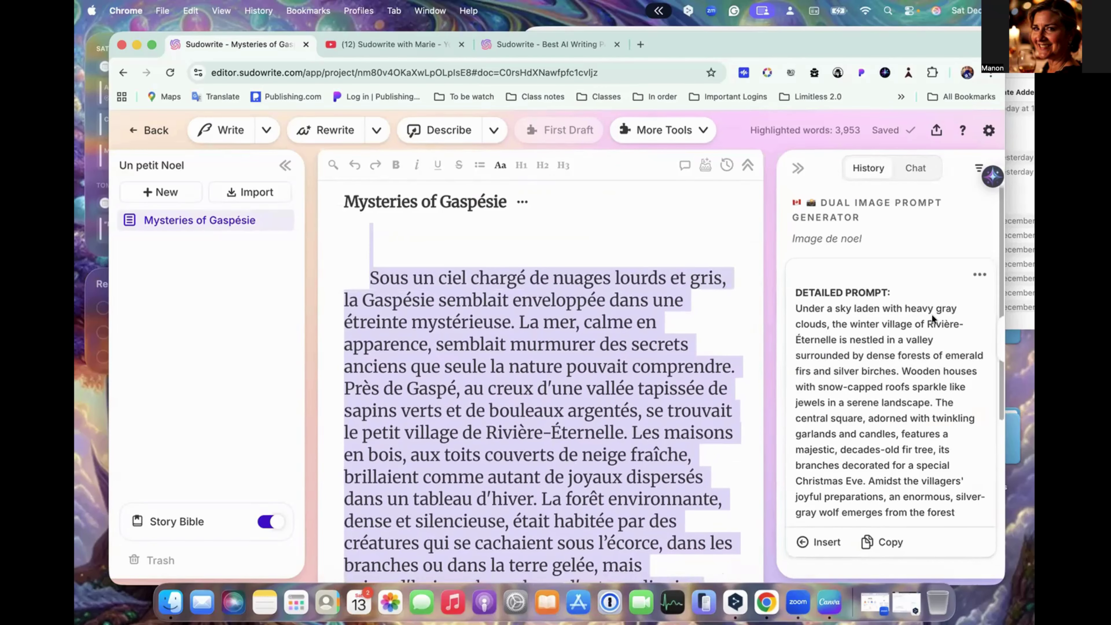
{"action": "scroll", "coordinate": [932, 314], "scroll_direction": "down", "scroll_amount": 5}
{"action": "scroll", "coordinate": [932, 315], "scroll_direction": "down", "scroll_amount": 3}
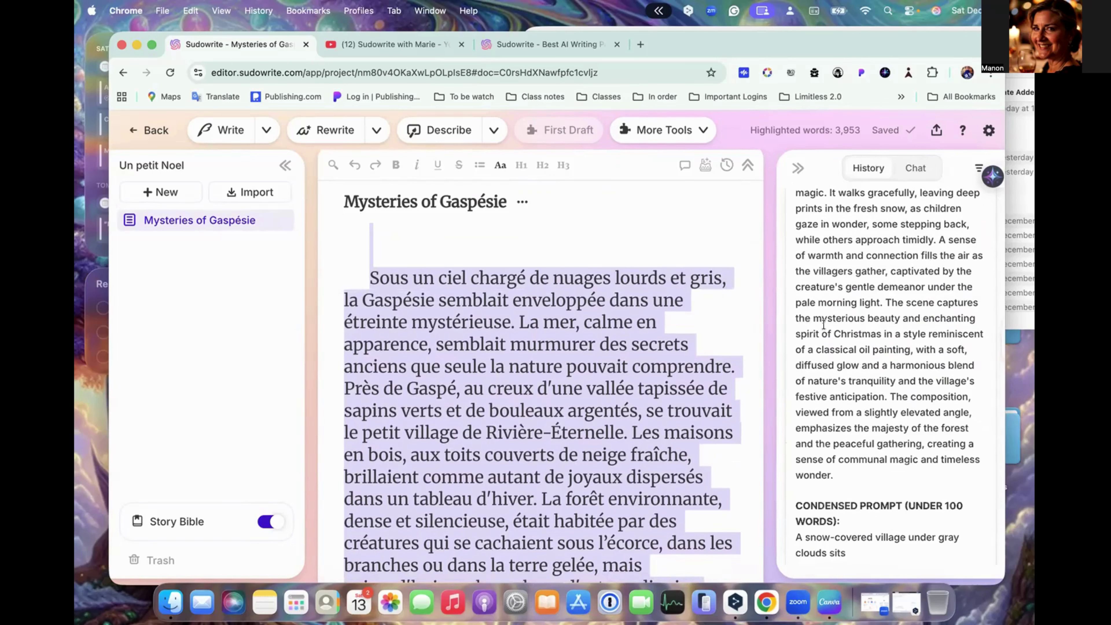
{"action": "scroll", "coordinate": [824, 324], "scroll_direction": "down", "scroll_amount": 5}
{"action": "scroll", "coordinate": [843, 231], "scroll_direction": "up", "scroll_amount": 6}
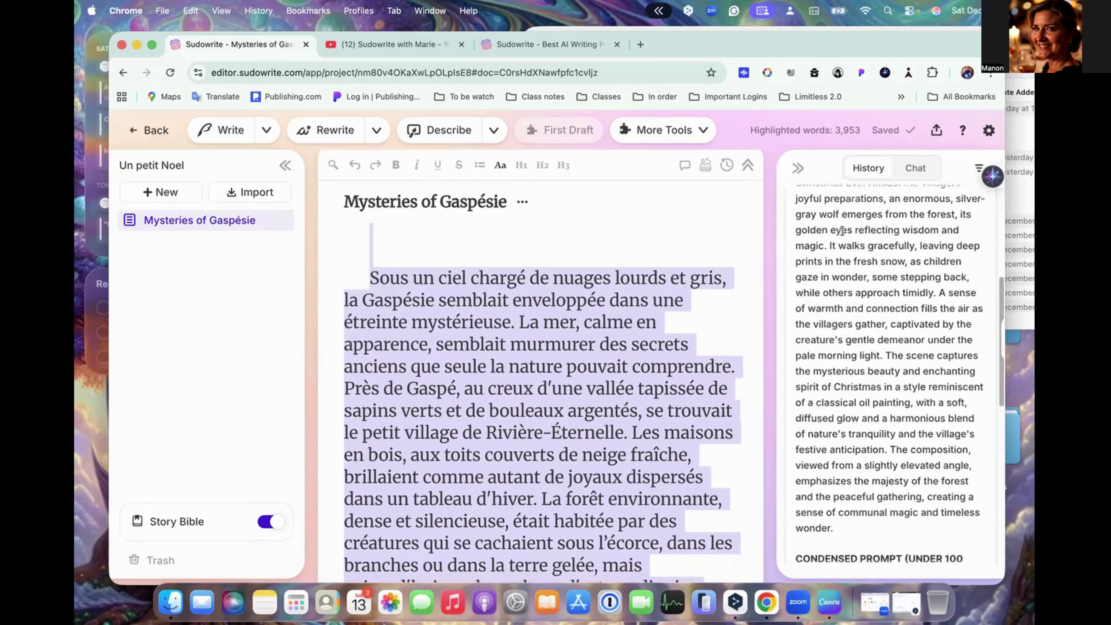
{"action": "scroll", "coordinate": [843, 231], "scroll_direction": "up", "scroll_amount": 2}
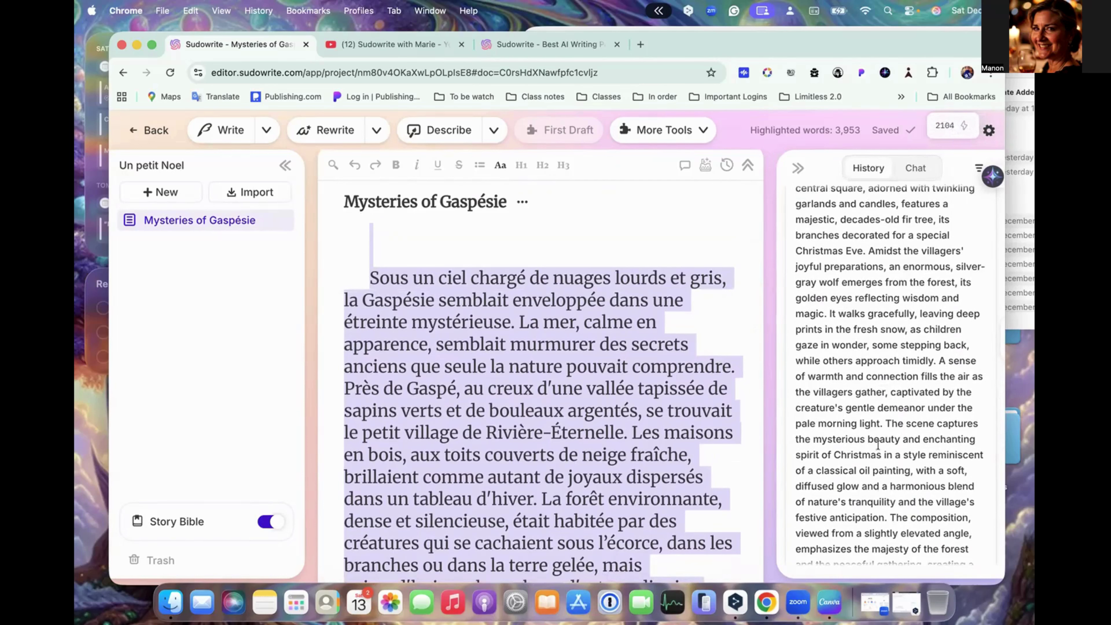
{"action": "scroll", "coordinate": [878, 445], "scroll_direction": "down", "scroll_amount": 5}
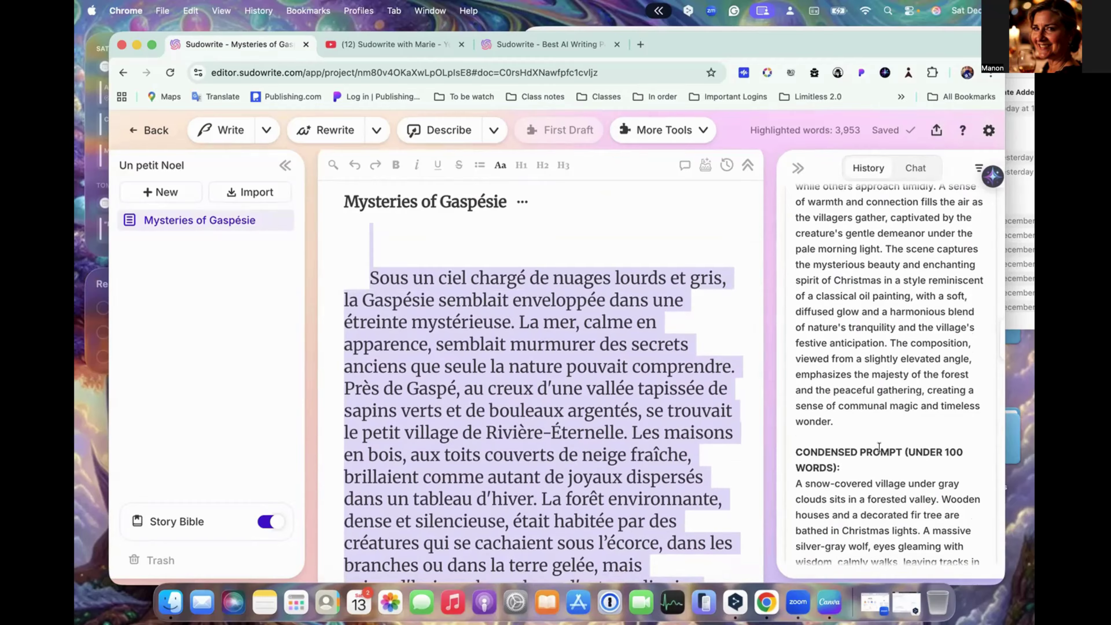
{"action": "scroll", "coordinate": [931, 394], "scroll_direction": "down", "scroll_amount": 5}
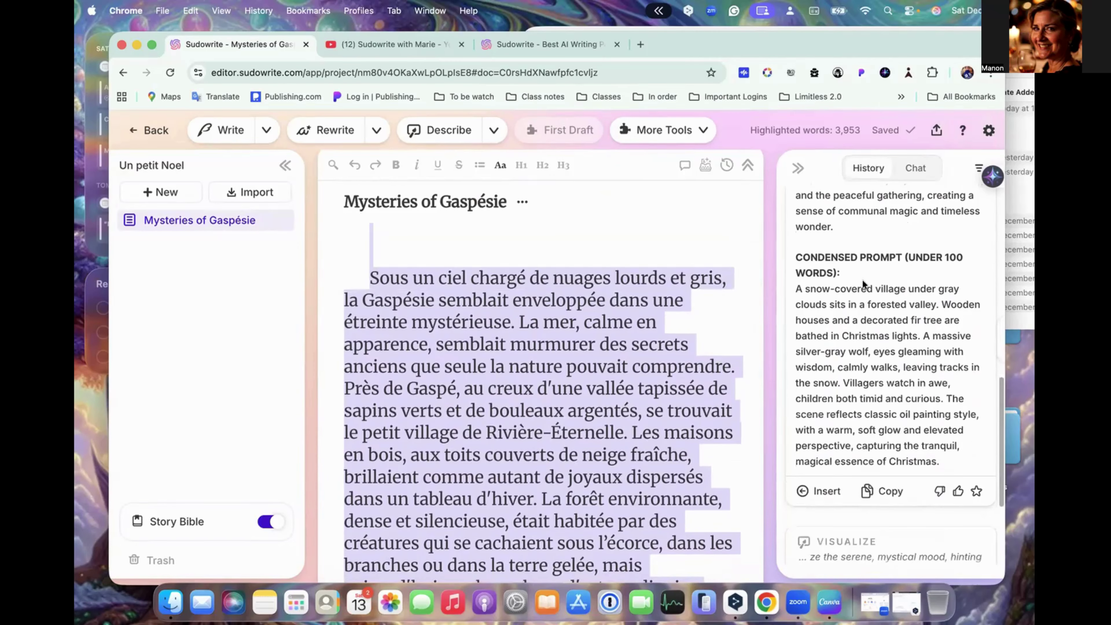
- Copy the condensed prompt's text and paste it above the first paragraph of "Mysteries of Gaspésie"
{"action": "mouse_move", "coordinate": [877, 254]}
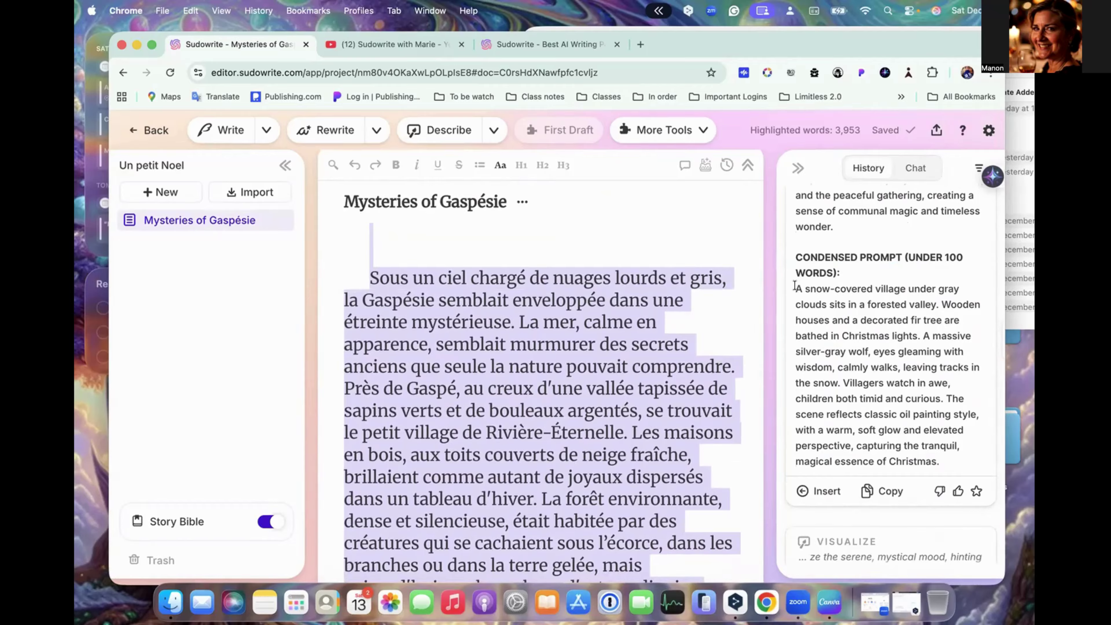
{"action": "left_click_drag", "start_coordinate": [795, 287], "coordinate": [947, 458]}
{"action": "key", "text": "super+c"}
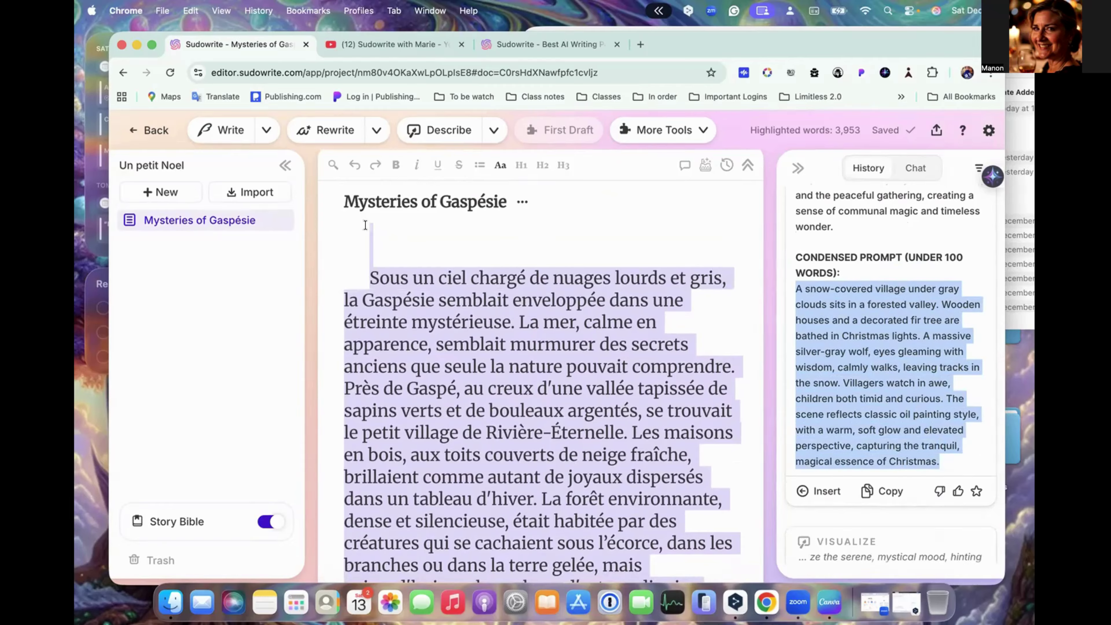
{"action": "left_click", "coordinate": [381, 231]}
{"action": "key", "text": "super+v"}
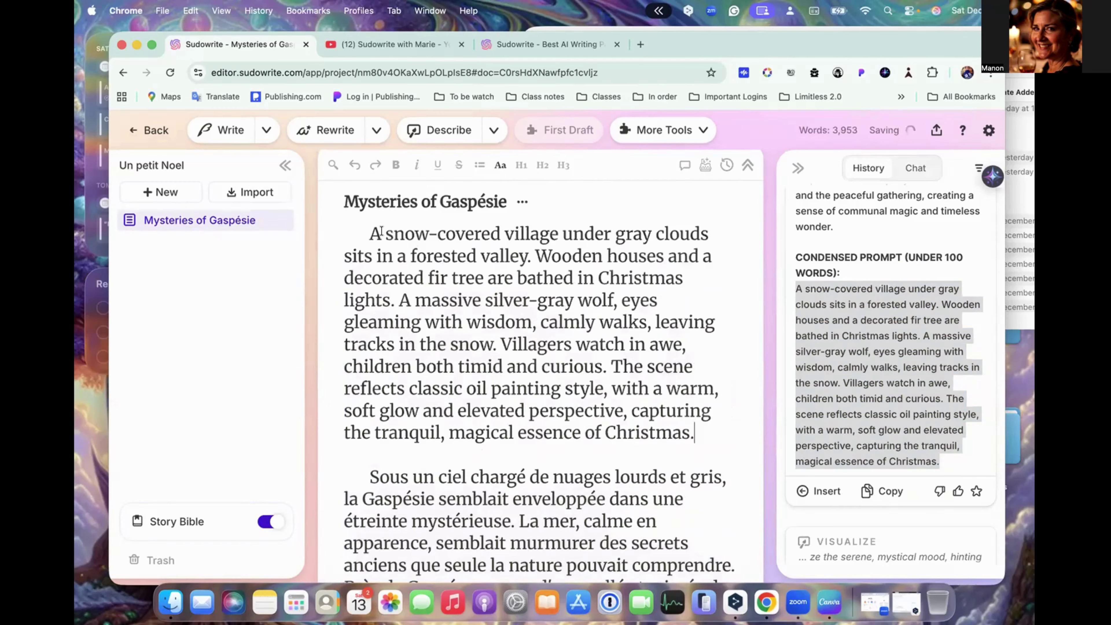
- Select the pasted snow-covered village prompt in the document and generate an image from it with Visualize
{"action": "left_click_drag", "start_coordinate": [368, 227], "coordinate": [700, 438]}
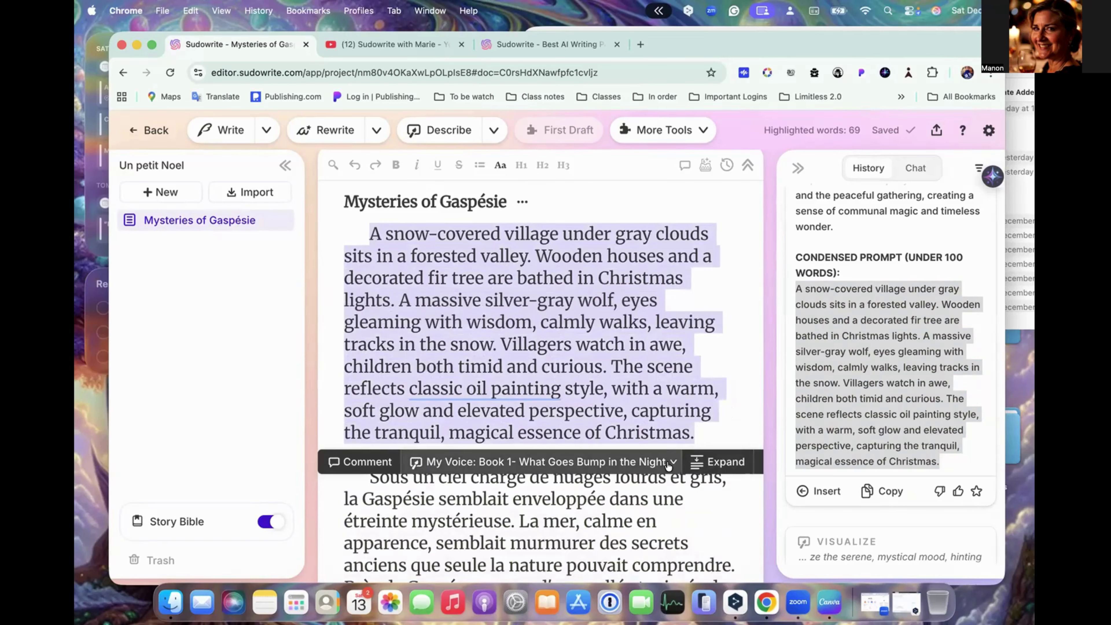
{"action": "scroll", "coordinate": [668, 467], "scroll_direction": "right", "scroll_amount": 5}
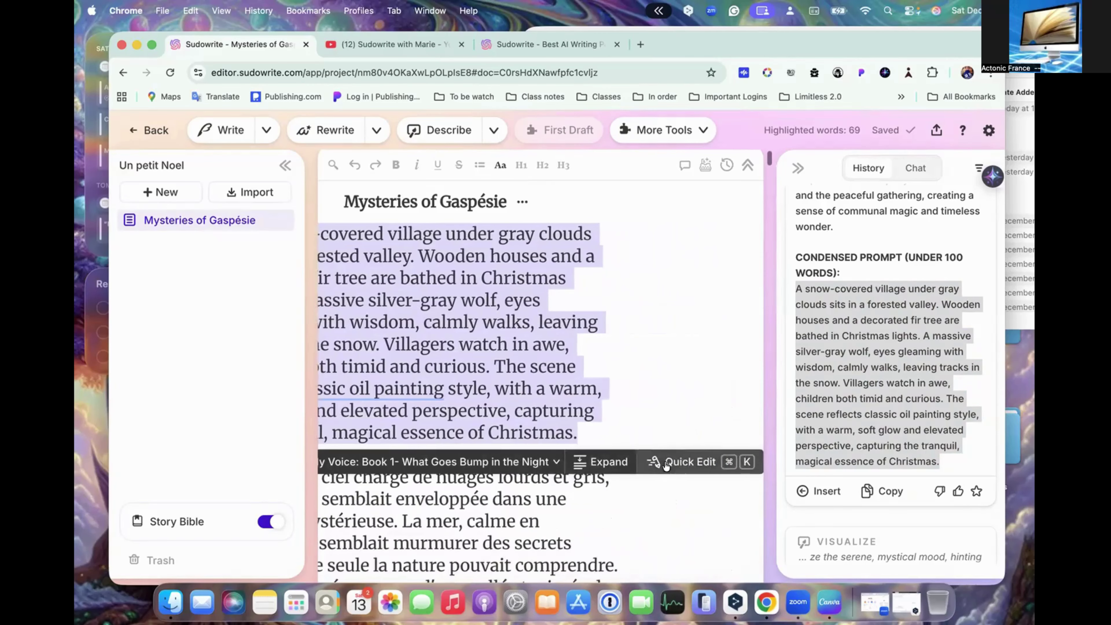
{"action": "scroll", "coordinate": [569, 350], "scroll_direction": "left", "scroll_amount": 5}
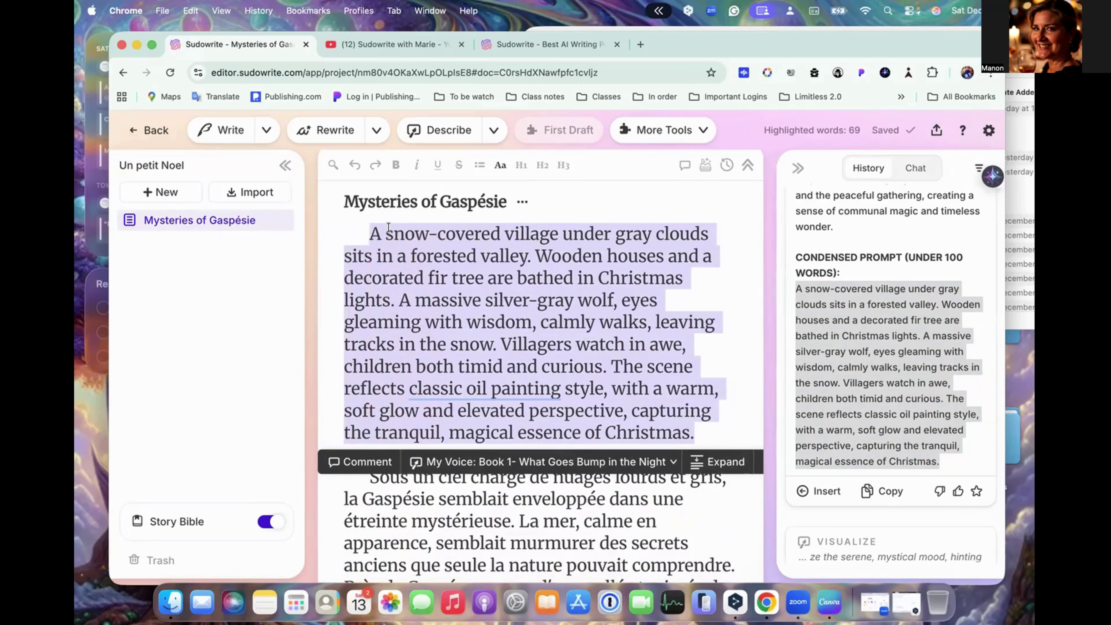
{"action": "left_click", "coordinate": [703, 130]}
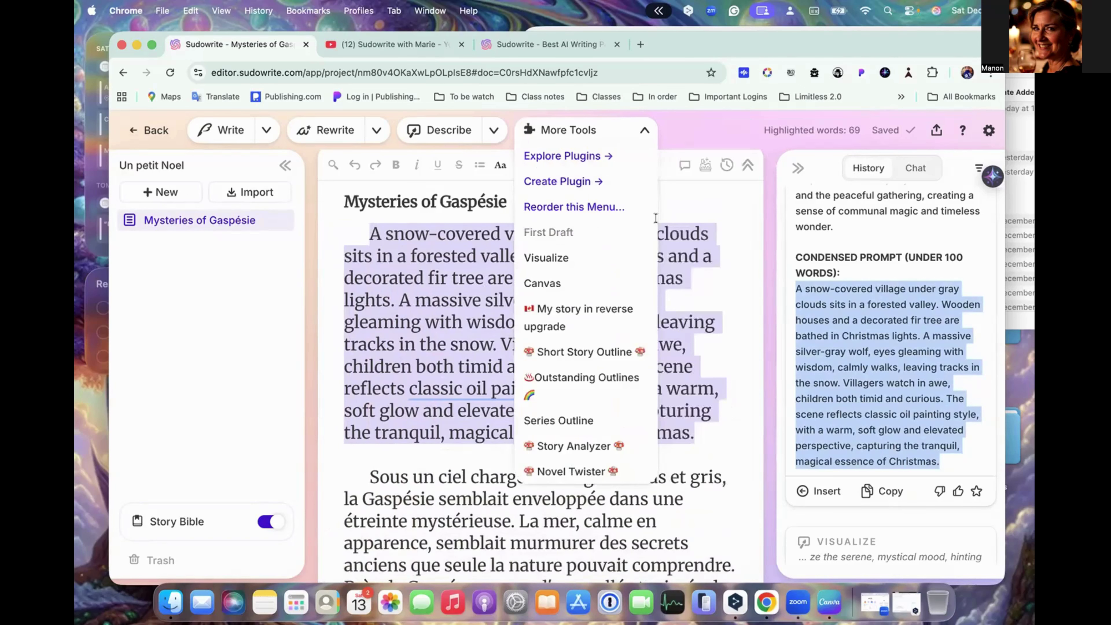
{"action": "left_click", "coordinate": [556, 262]}
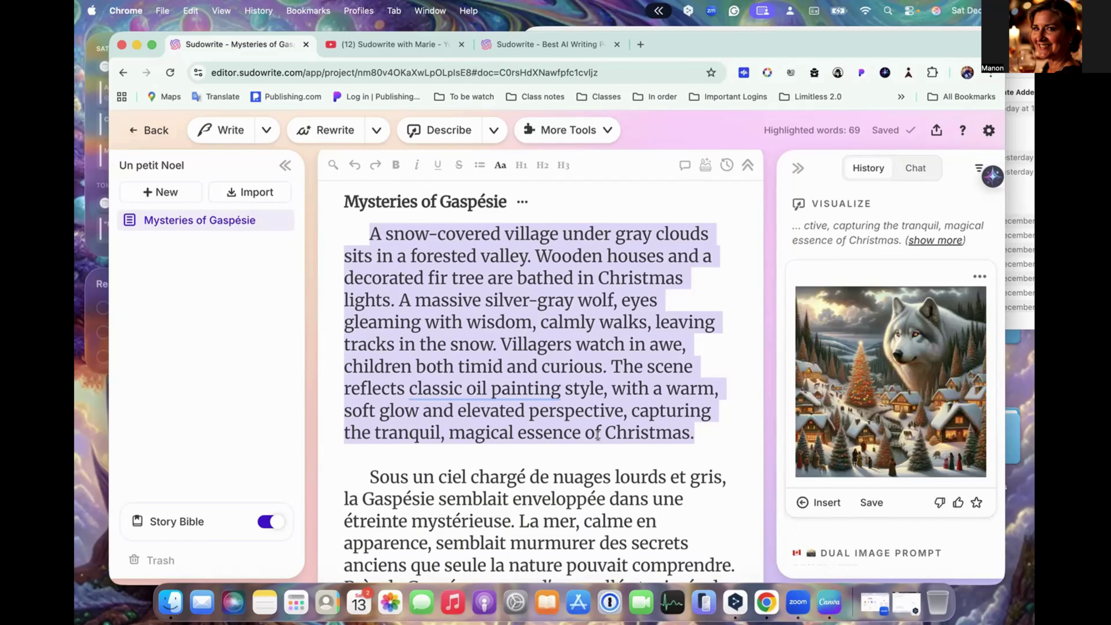
- Insert the generated wolf and Christmas village image into the document in place of the selected prompt text
{"action": "left_click", "coordinate": [828, 504]}
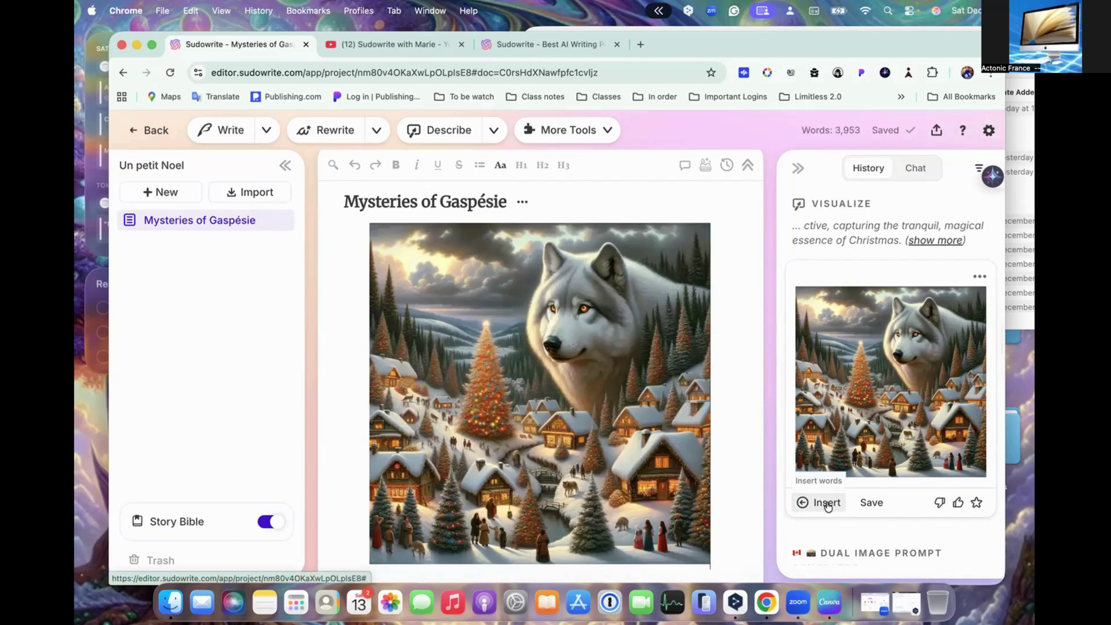
{"action": "scroll", "coordinate": [827, 497], "scroll_direction": "down", "scroll_amount": 2}
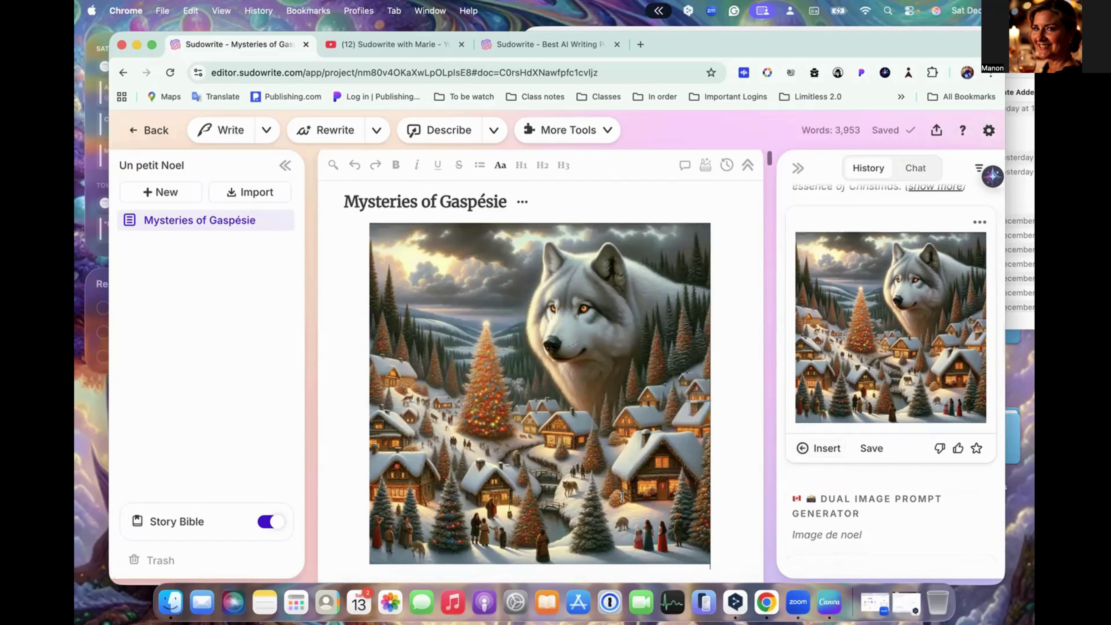
{"action": "scroll", "coordinate": [622, 497], "scroll_direction": "down", "scroll_amount": 5}
{"action": "scroll", "coordinate": [622, 497], "scroll_direction": "up", "scroll_amount": 5}
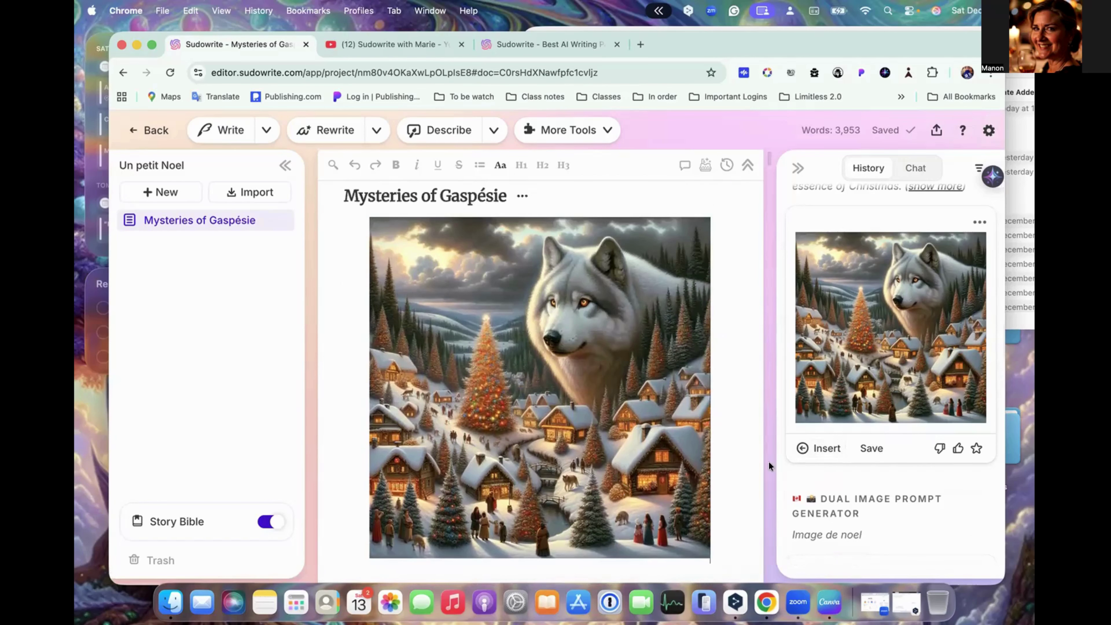
- Open the generated image in its own browser tab, view its saving options, and return to the illustrated story to look it over
{"action": "left_click", "coordinate": [872, 448]}
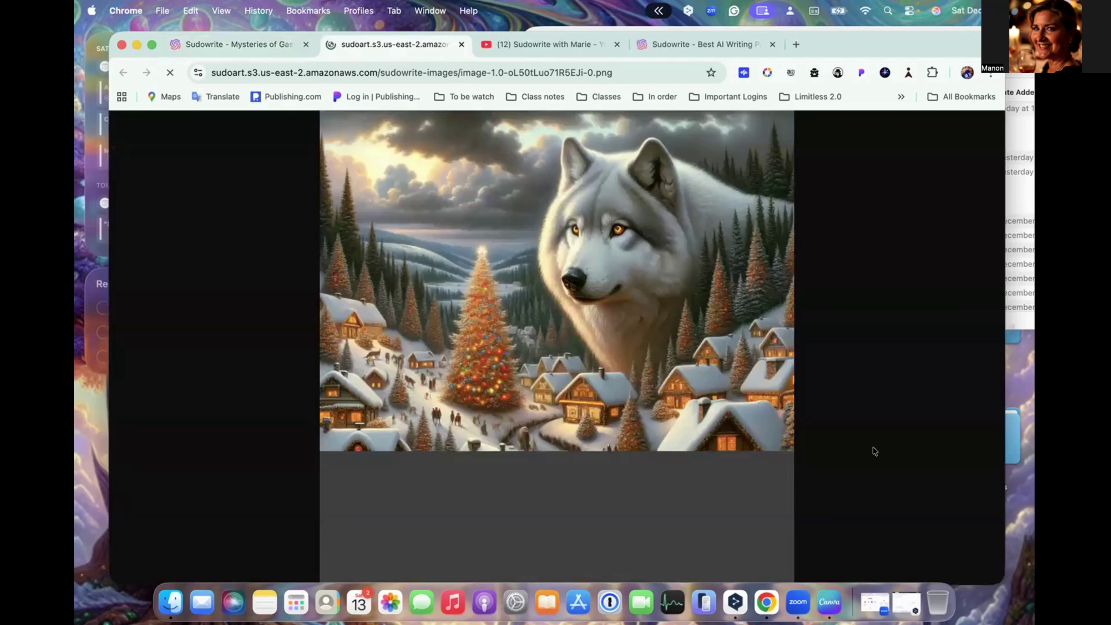
{"action": "right_click", "coordinate": [587, 381]}
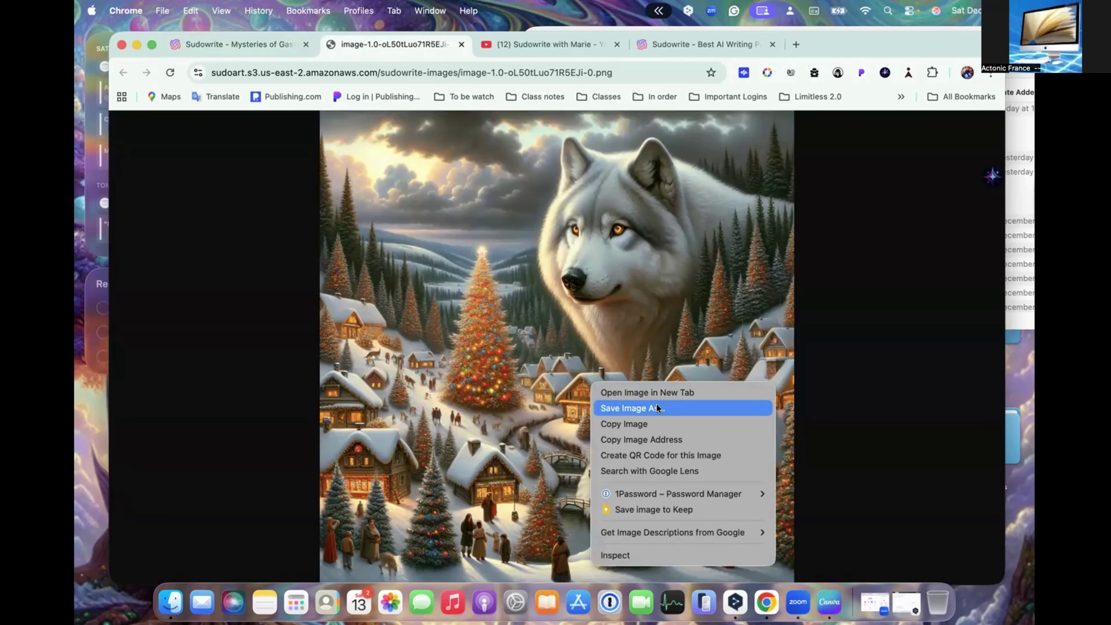
{"action": "left_click", "coordinate": [827, 398]}
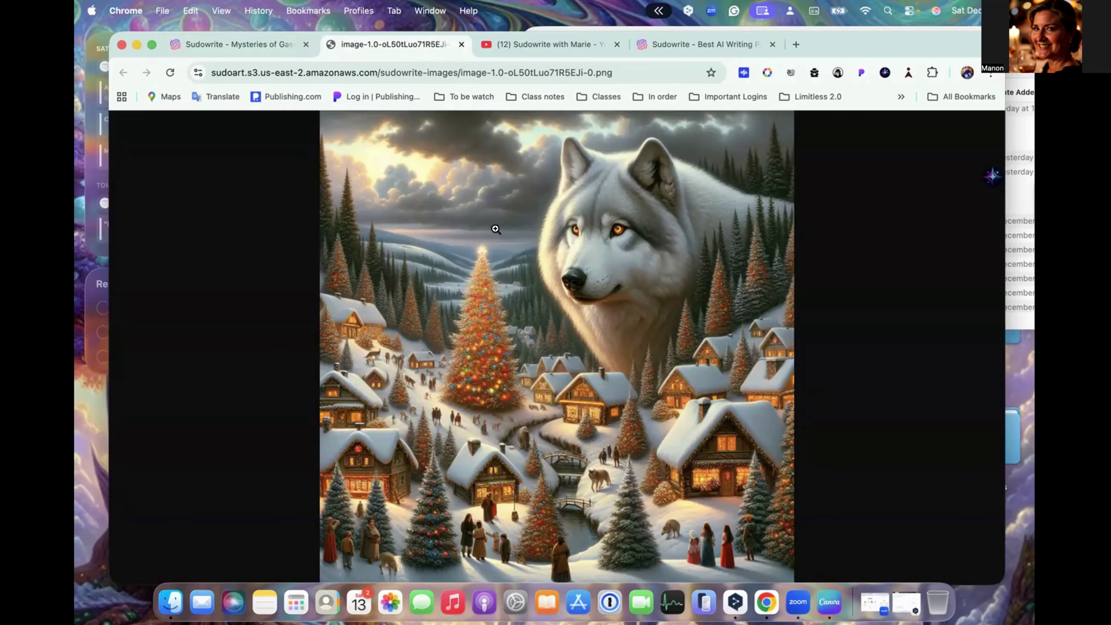
{"action": "left_click", "coordinate": [277, 43]}
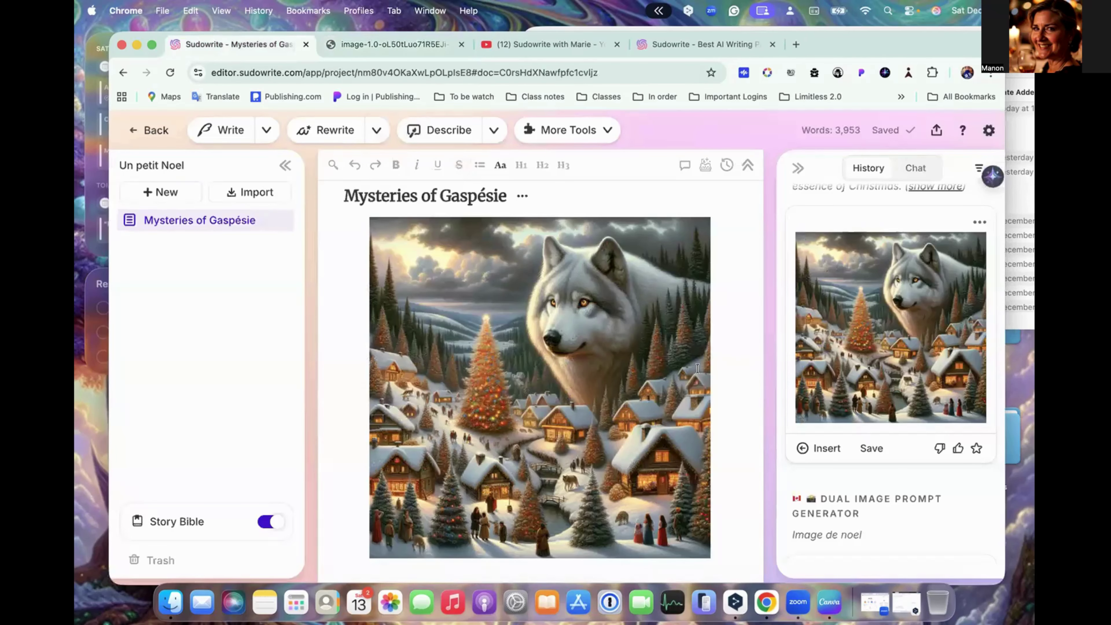
{"action": "scroll", "coordinate": [584, 364], "scroll_direction": "down", "scroll_amount": 10}
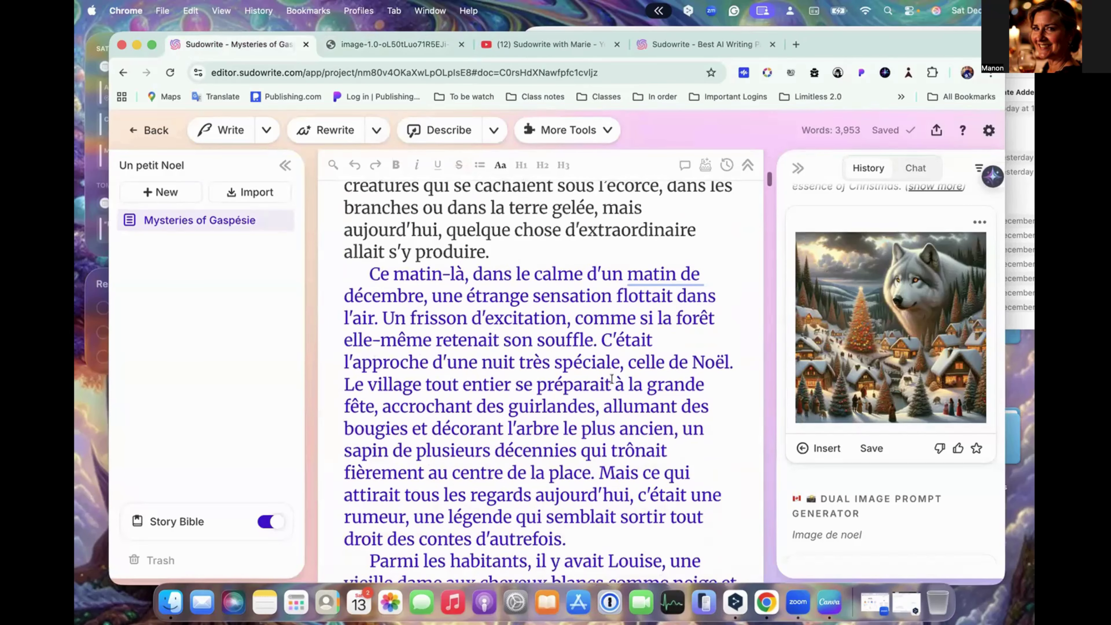
{"action": "scroll", "coordinate": [515, 337], "scroll_direction": "up", "scroll_amount": 10}
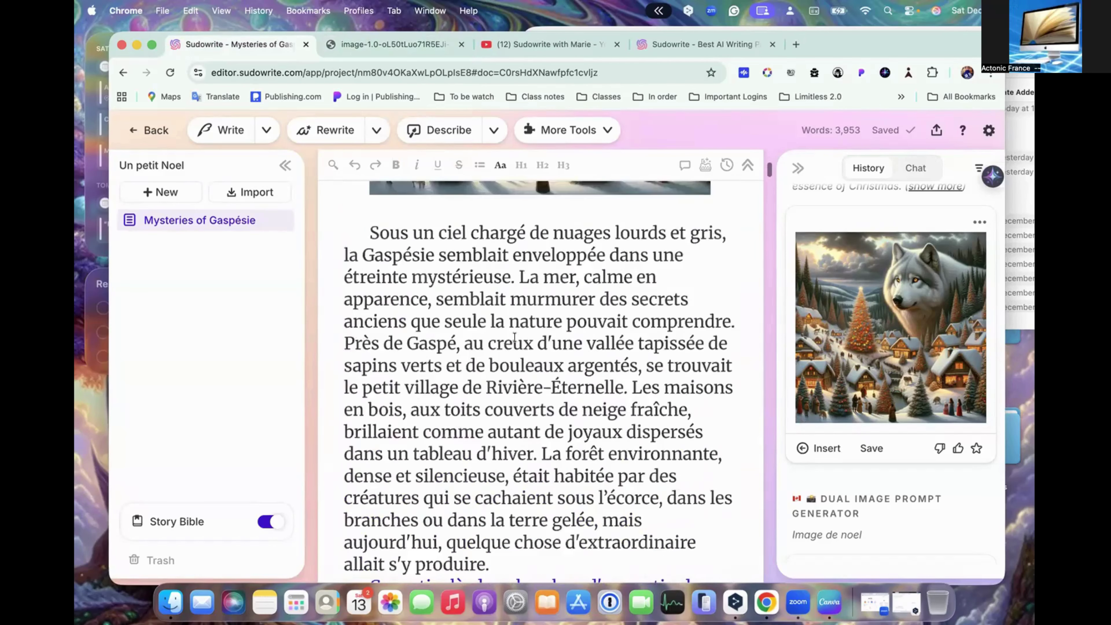
{"action": "scroll", "coordinate": [515, 337], "scroll_direction": "up", "scroll_amount": 4}
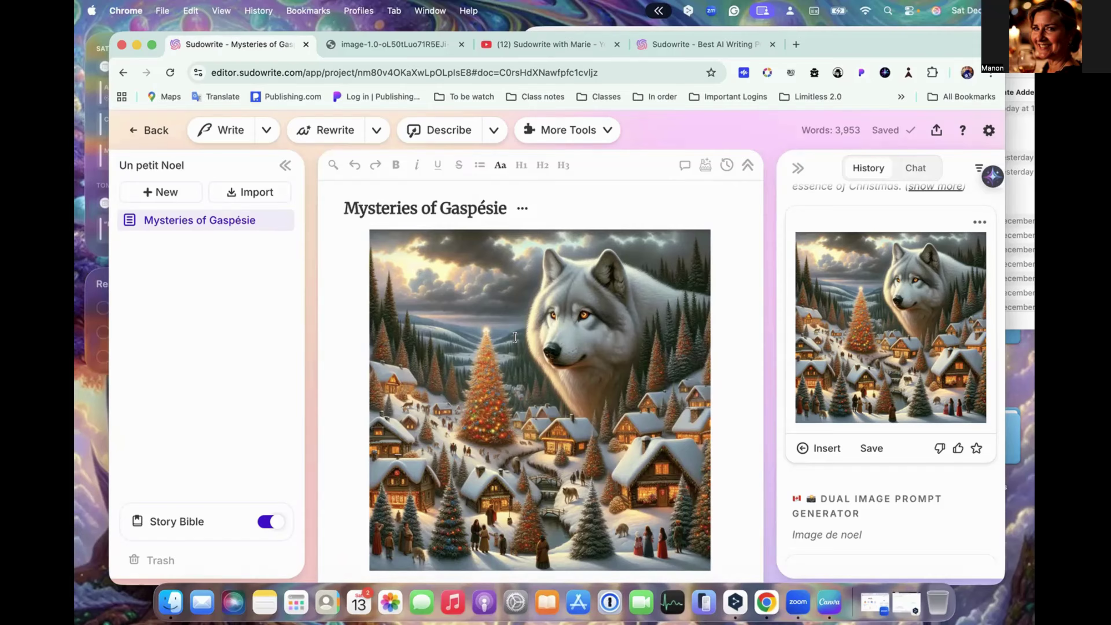
- Skim the illustrated French story, check the account's recent credit activity by feature, and return to the document
{"action": "scroll", "coordinate": [701, 303], "scroll_direction": "down", "scroll_amount": 10}
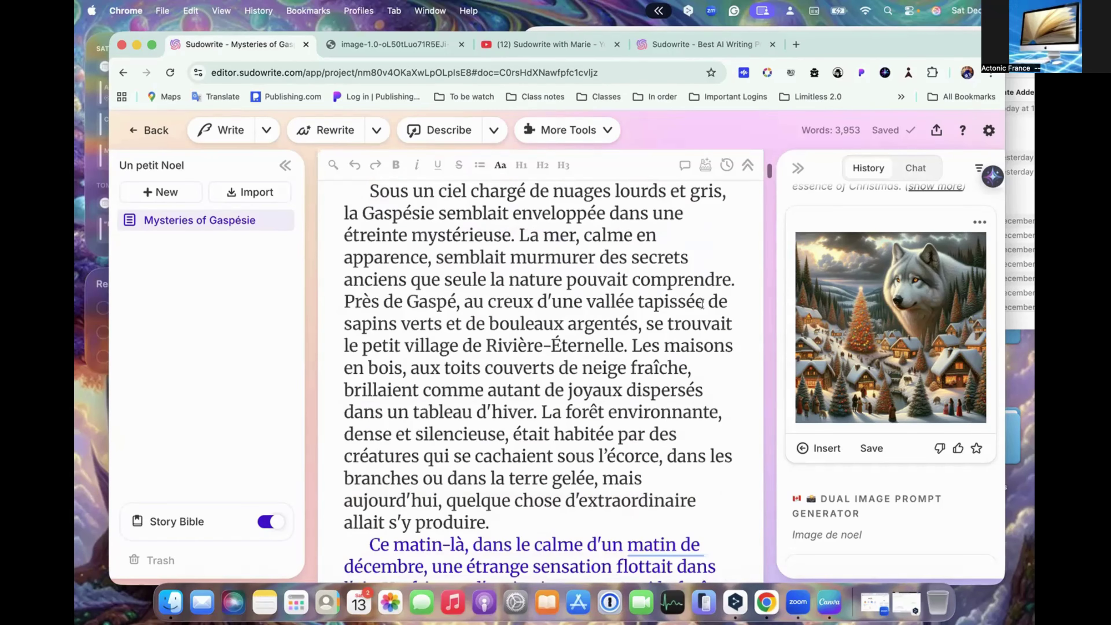
{"action": "scroll", "coordinate": [702, 303], "scroll_direction": "down", "scroll_amount": 15}
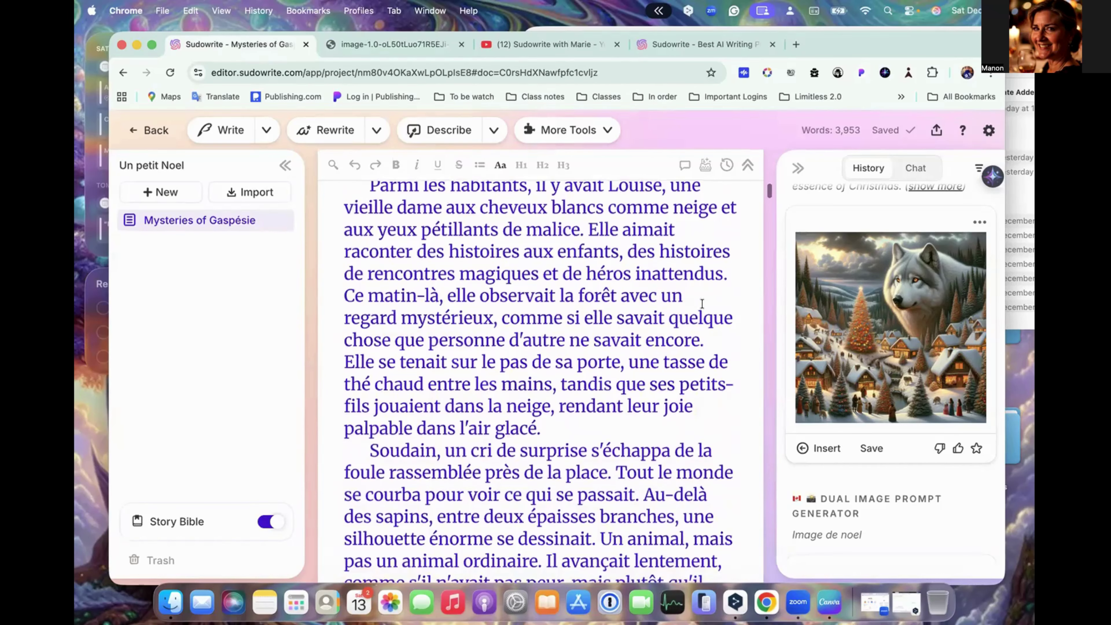
{"action": "scroll", "coordinate": [701, 303], "scroll_direction": "up", "scroll_amount": 20}
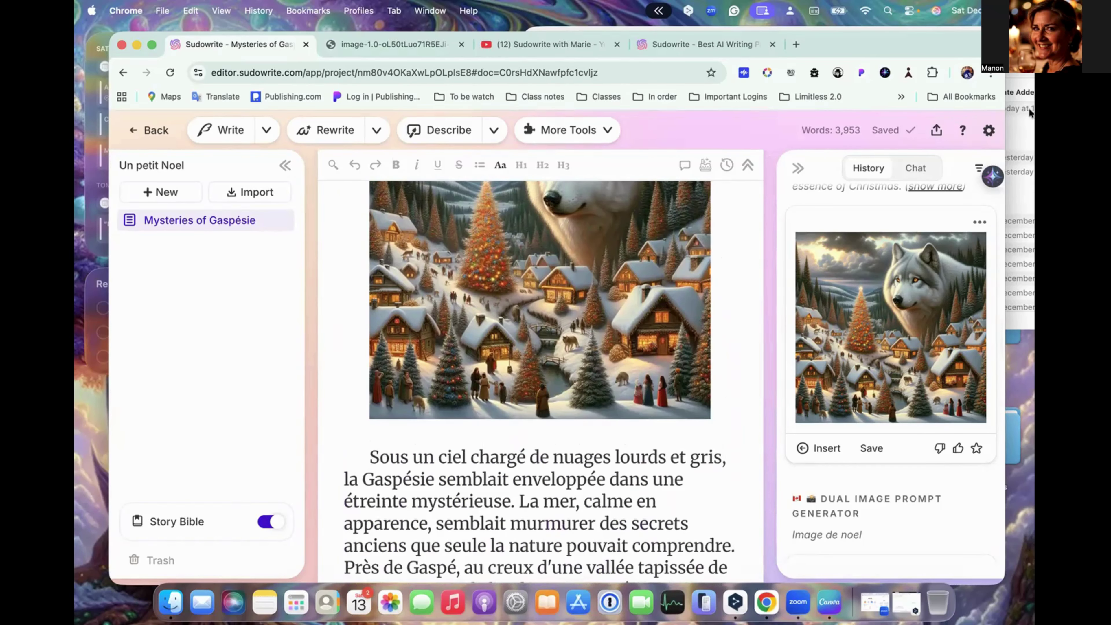
{"action": "left_click", "coordinate": [988, 132]}
{"action": "left_click", "coordinate": [744, 364]}
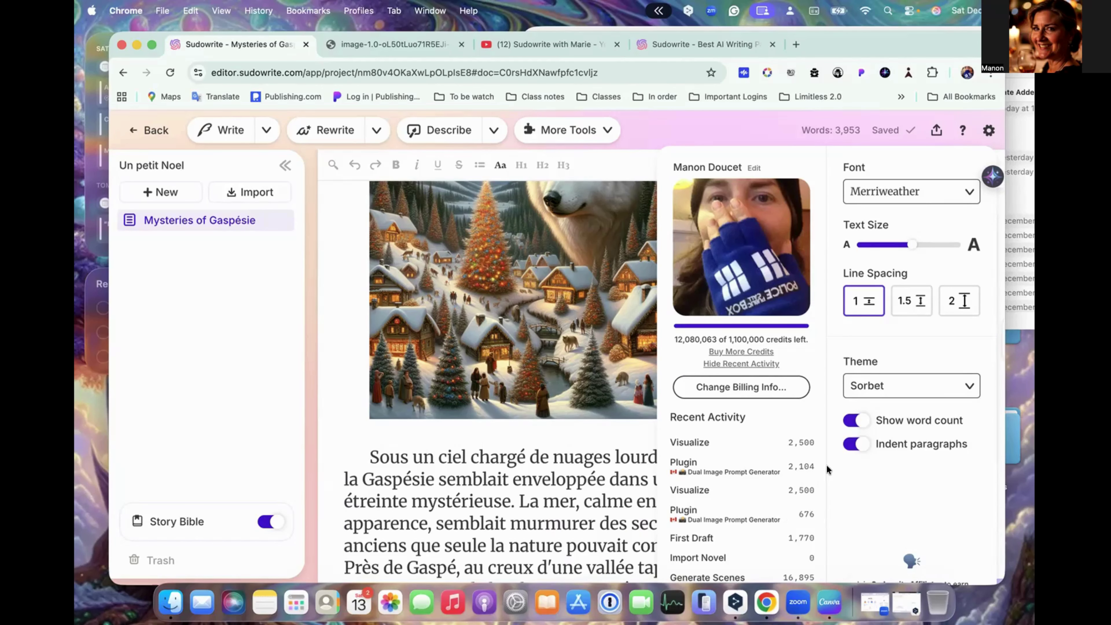
{"action": "left_click", "coordinate": [560, 502]}
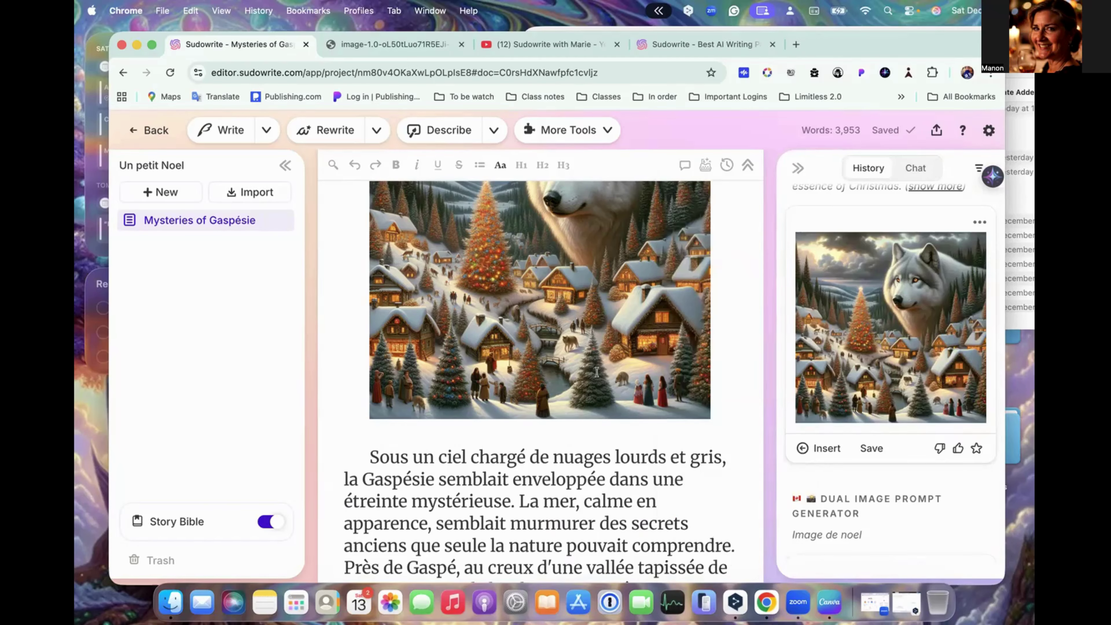
- Expand the First Draft entry in the generation history and show the full French prompt used for the Christmas wolf story
{"action": "scroll", "coordinate": [560, 502], "scroll_direction": "up", "scroll_amount": 4}
{"action": "scroll", "coordinate": [876, 294], "scroll_direction": "down", "scroll_amount": 10}
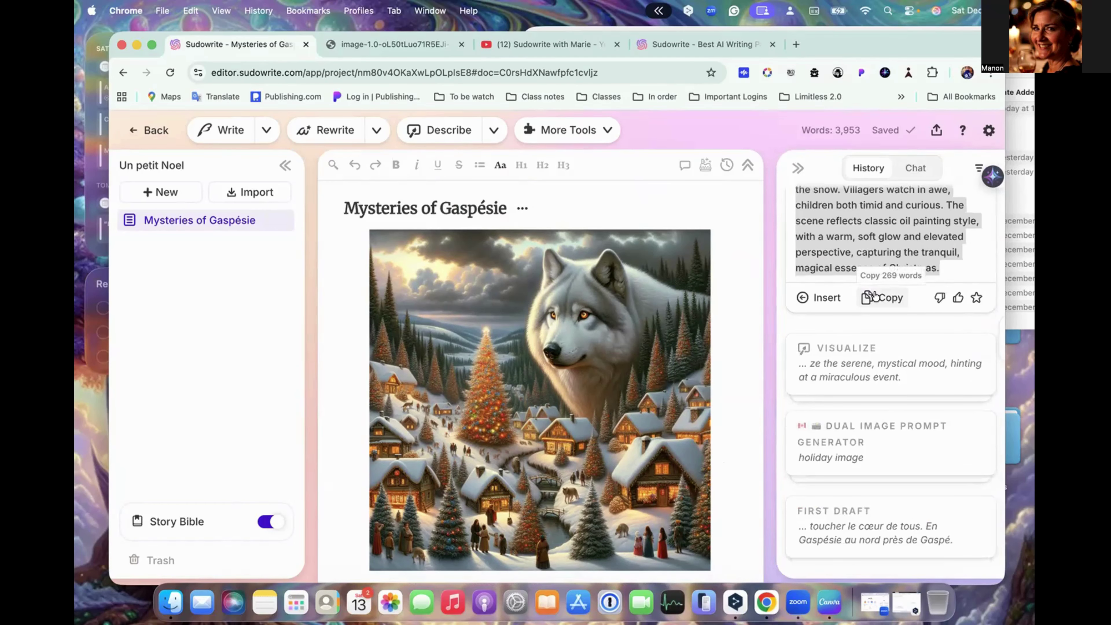
{"action": "scroll", "coordinate": [875, 294], "scroll_direction": "down", "scroll_amount": 1}
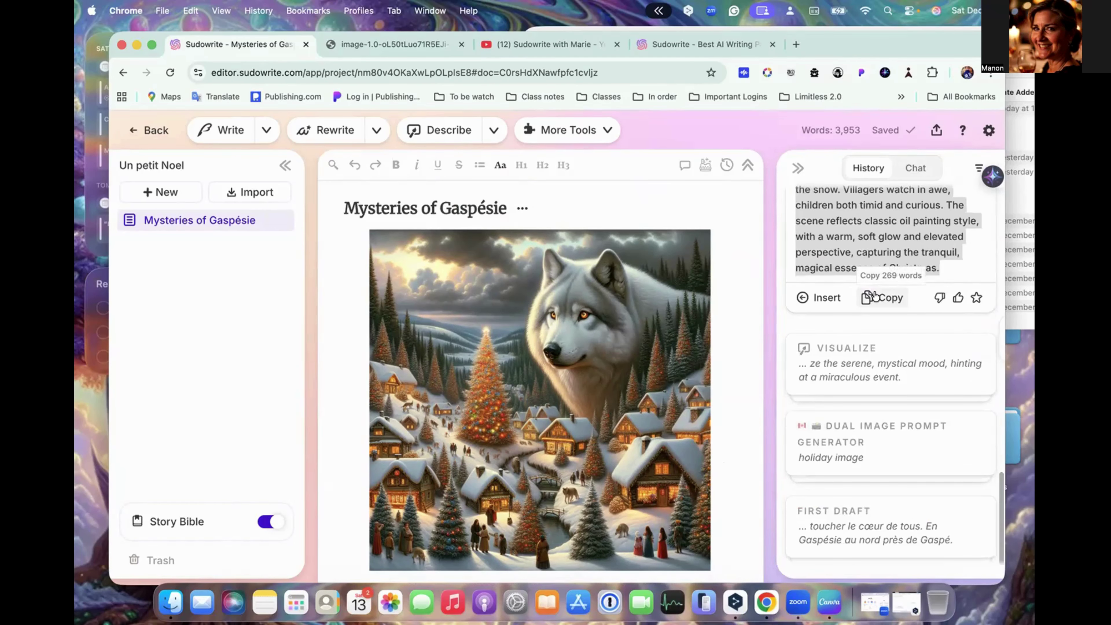
{"action": "left_click", "coordinate": [843, 531]}
{"action": "scroll", "coordinate": [844, 532], "scroll_direction": "down", "scroll_amount": 3}
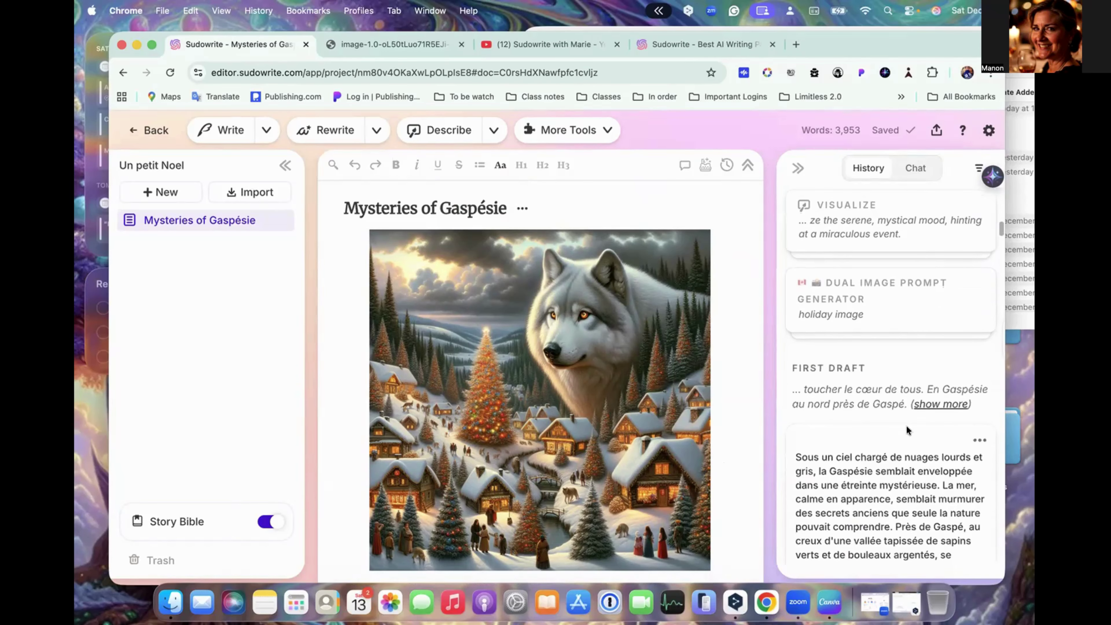
{"action": "left_click", "coordinate": [937, 404]}
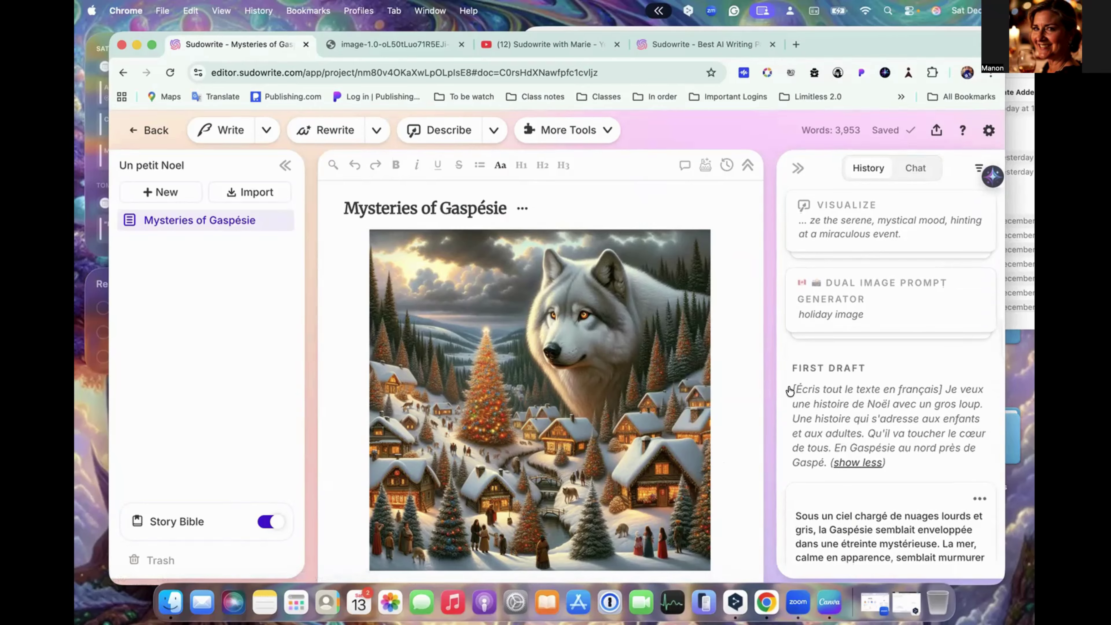
- Copy the French Christmas wolf prompt from the First Draft history entry and create a new blank document in the project
{"action": "left_click_drag", "start_coordinate": [792, 390], "coordinate": [826, 466]}
{"action": "key", "text": "super+c"}
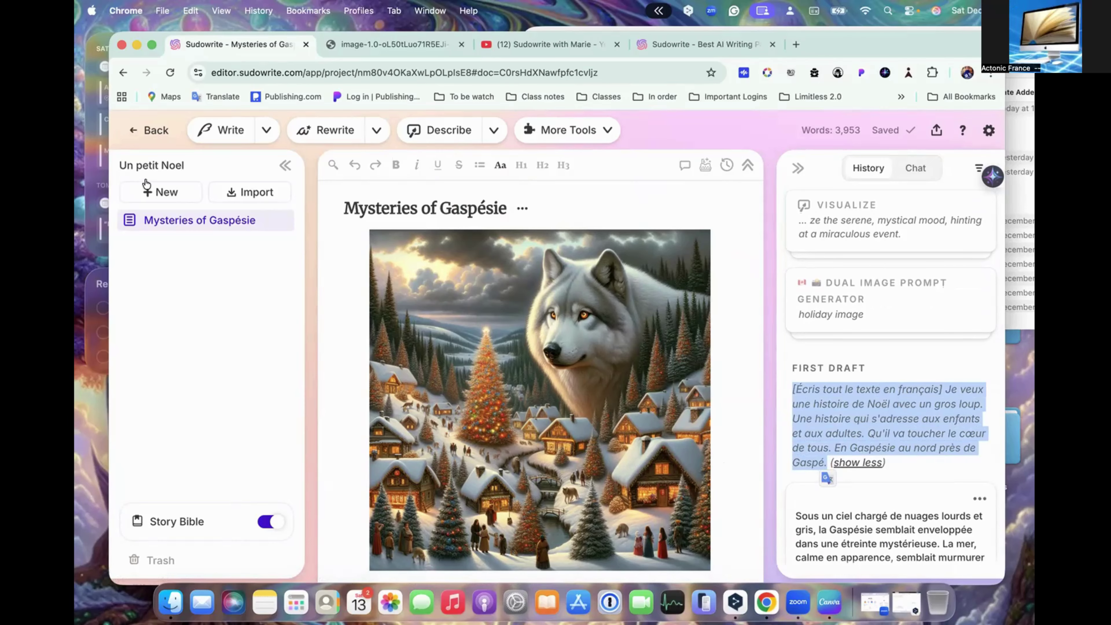
{"action": "left_click", "coordinate": [161, 196]}
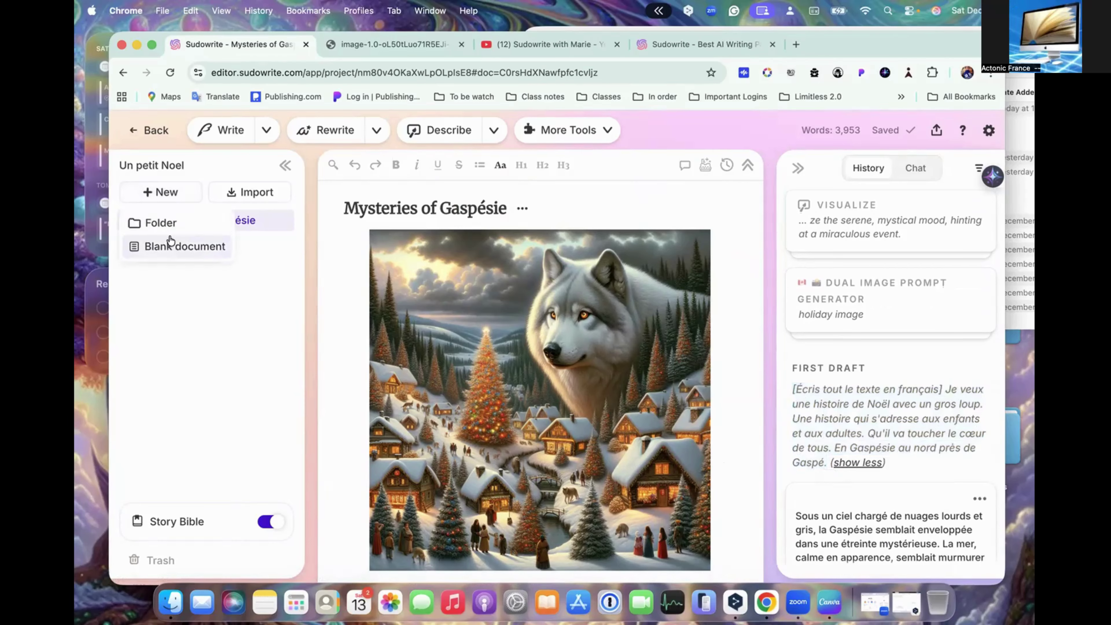
{"action": "left_click", "coordinate": [173, 247]}
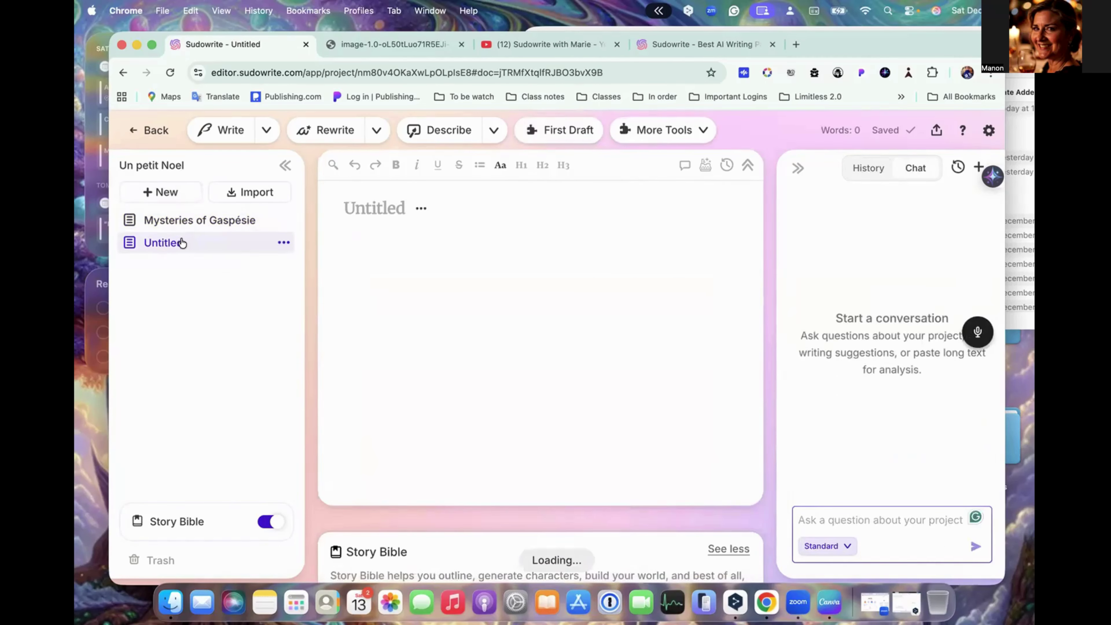
{"action": "left_click", "coordinate": [169, 192]}
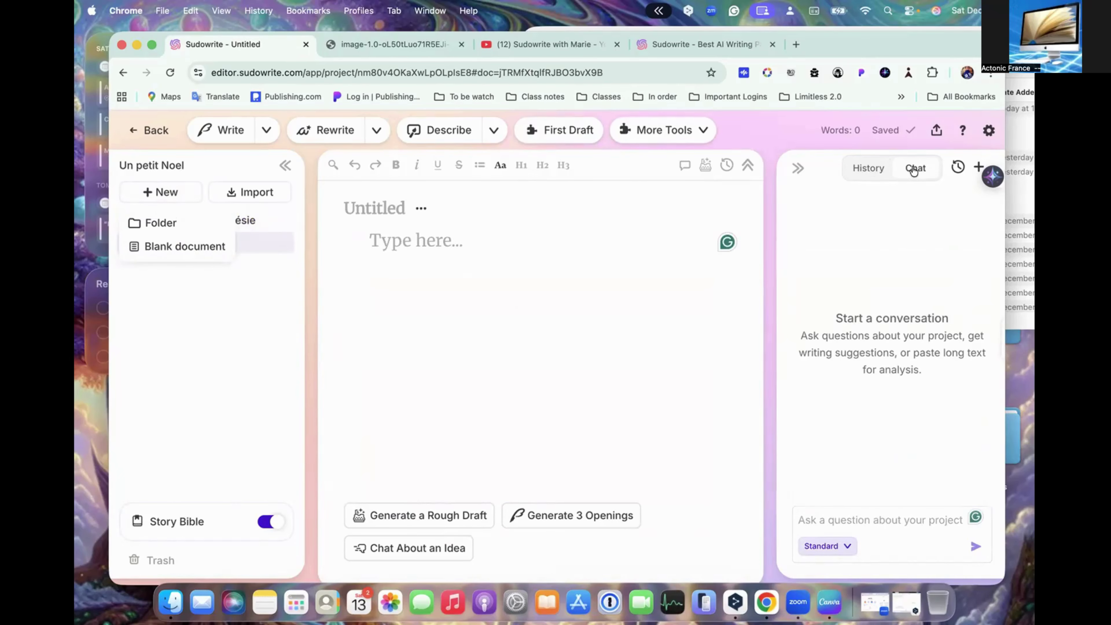
- Paste the copied French story prompt into the project chat in Standard mode and send it
{"action": "left_click", "coordinate": [829, 521]}
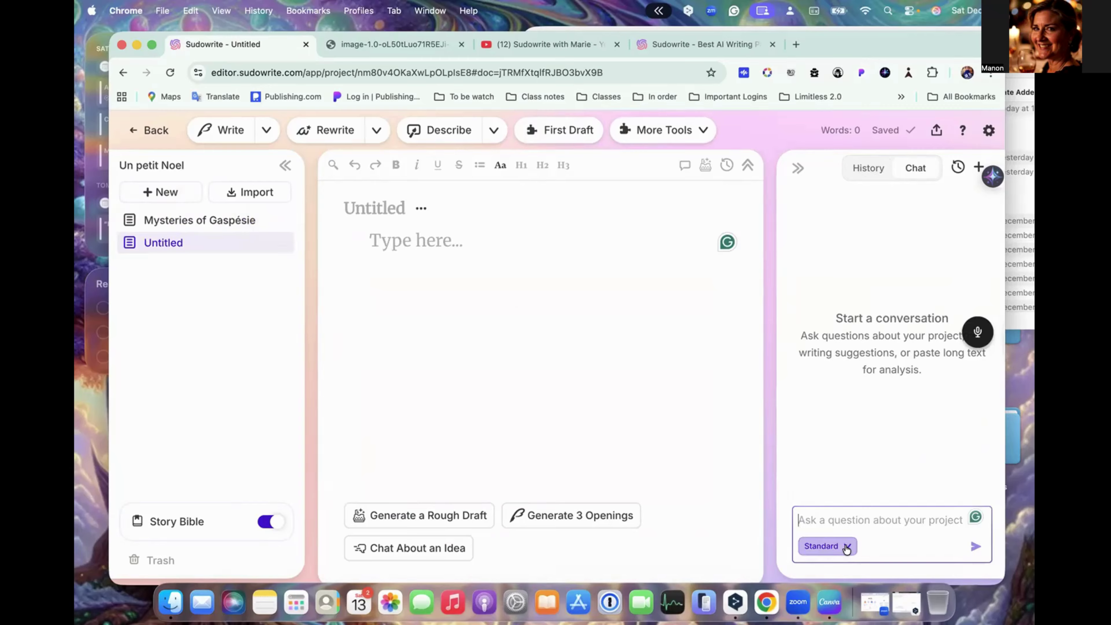
{"action": "key", "text": "super+v"}
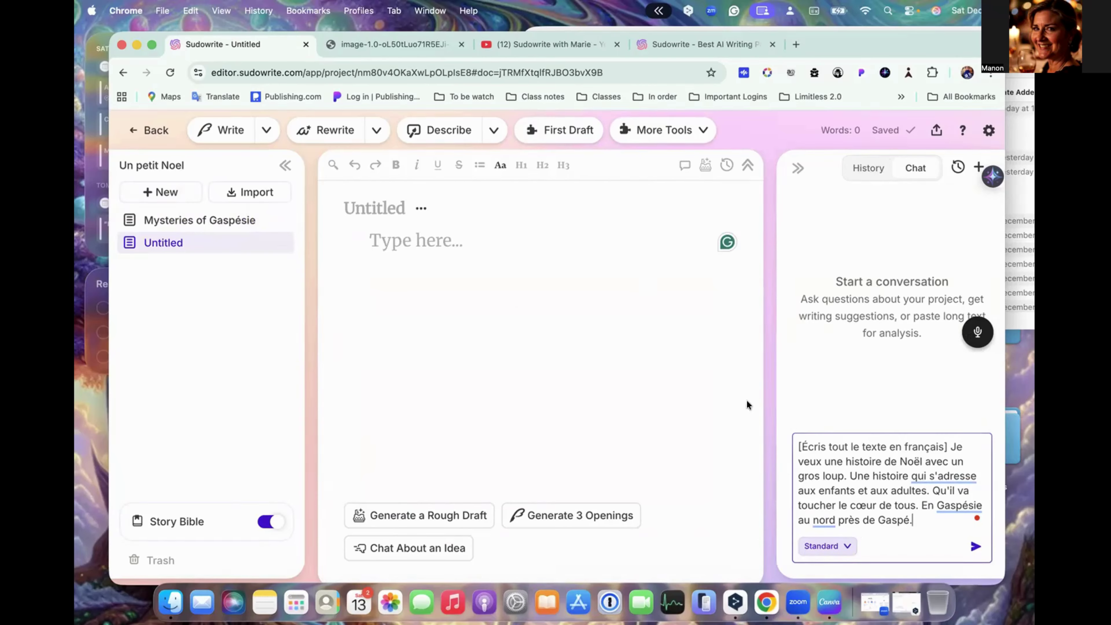
{"action": "left_click", "coordinate": [974, 546]}
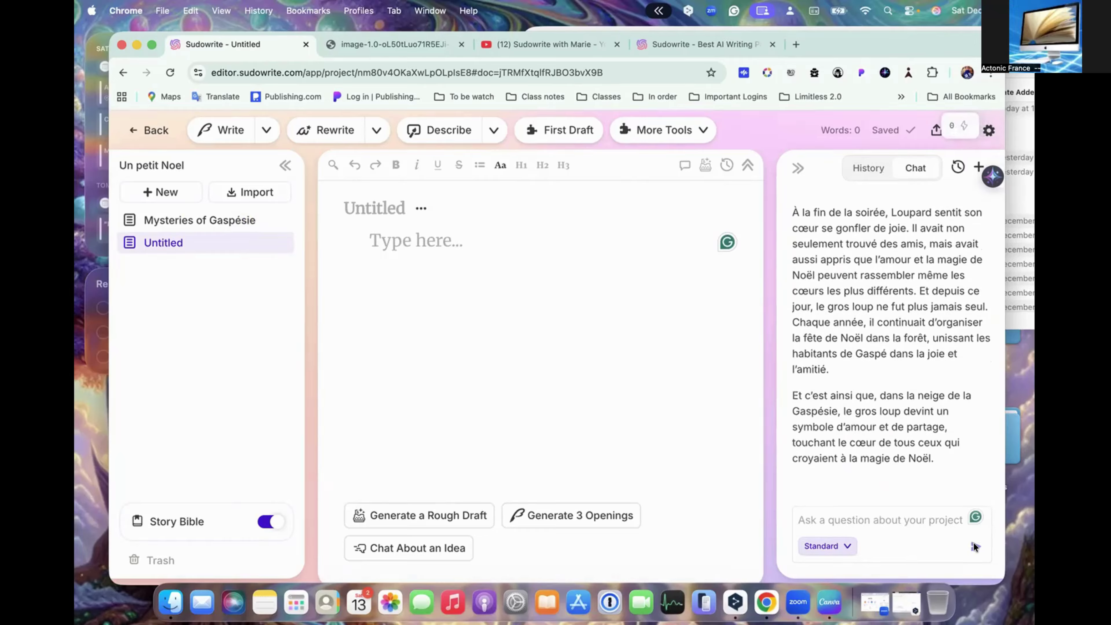
- Read through the generated Christmas wolf story in the chat, from the prompt down to its last paragraph
{"action": "scroll", "coordinate": [940, 334], "scroll_direction": "up", "scroll_amount": 2}
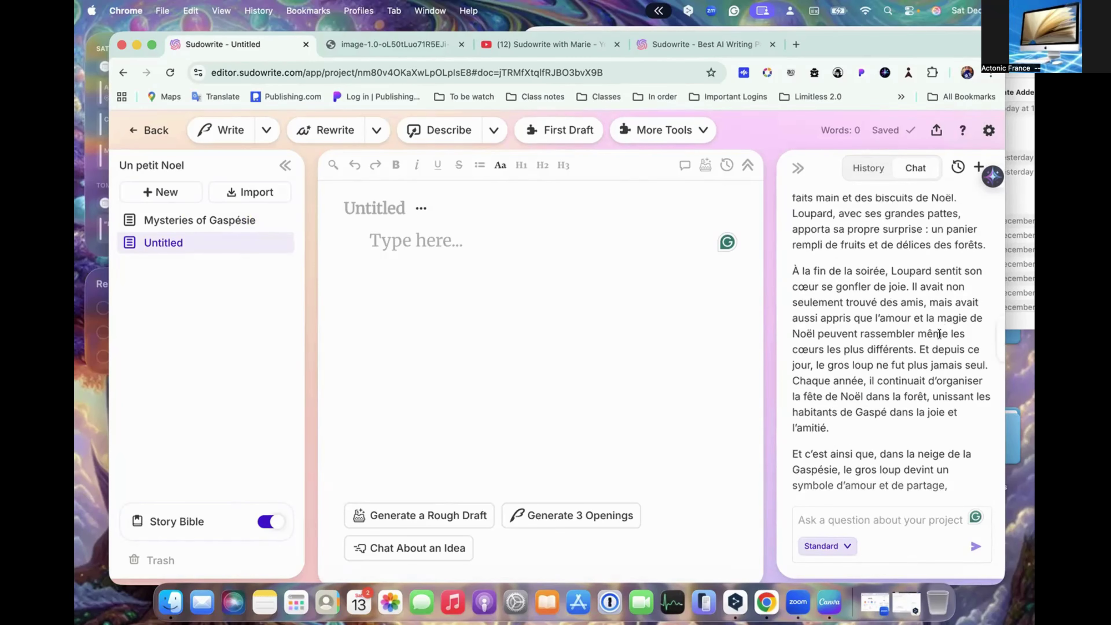
{"action": "scroll", "coordinate": [939, 334], "scroll_direction": "up", "scroll_amount": 7}
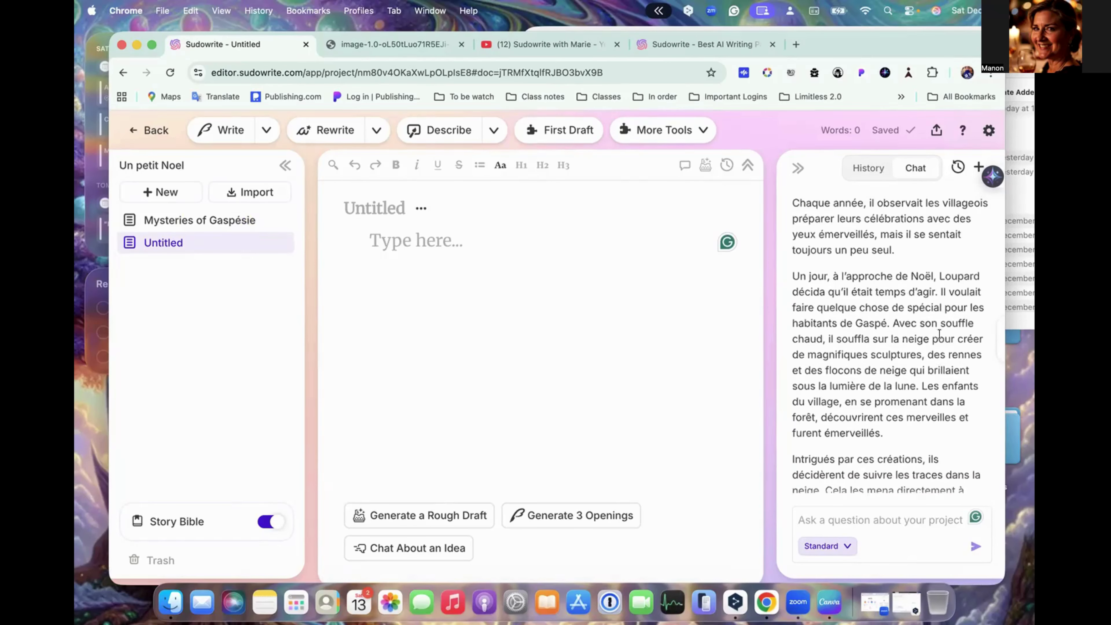
{"action": "scroll", "coordinate": [940, 334], "scroll_direction": "up", "scroll_amount": 7}
{"action": "scroll", "coordinate": [939, 334], "scroll_direction": "down", "scroll_amount": 5}
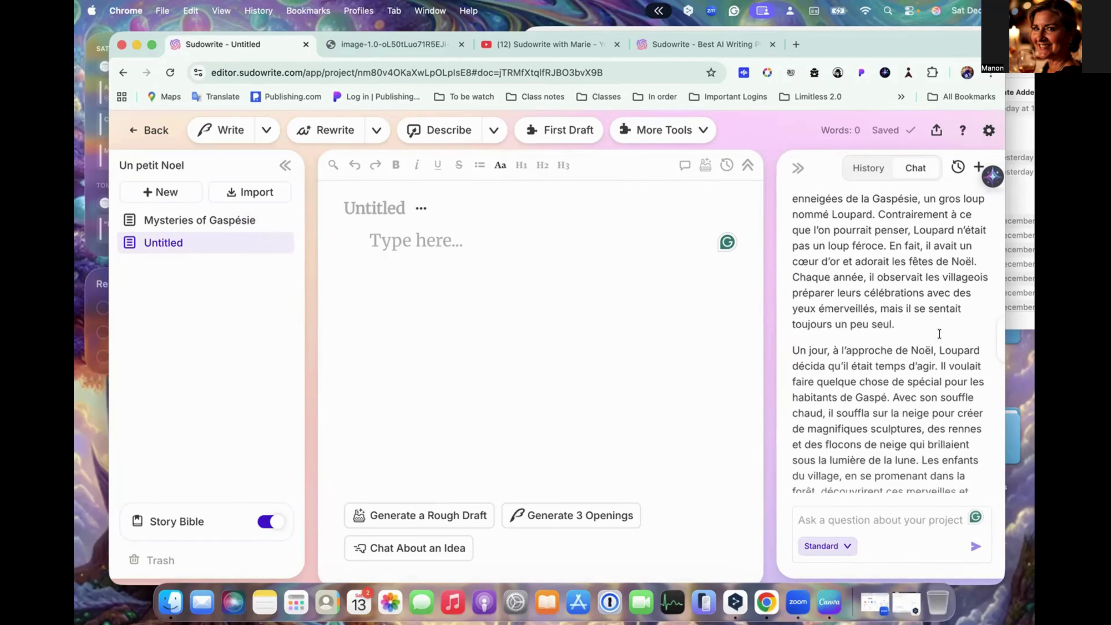
{"action": "scroll", "coordinate": [939, 334], "scroll_direction": "up", "scroll_amount": 1}
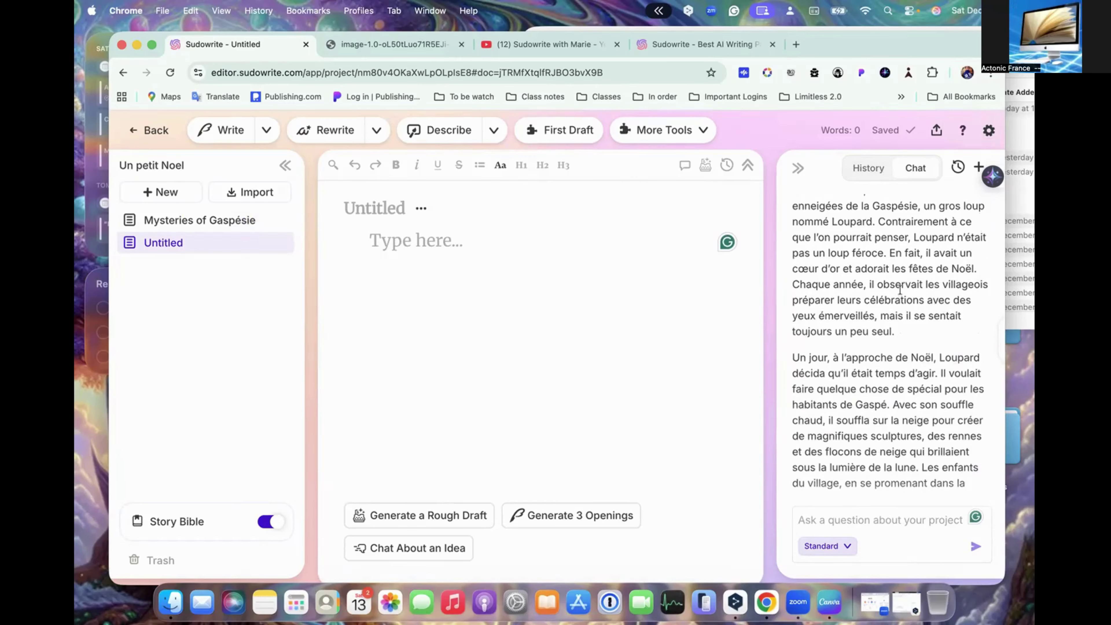
{"action": "scroll", "coordinate": [901, 312], "scroll_direction": "up", "scroll_amount": 5}
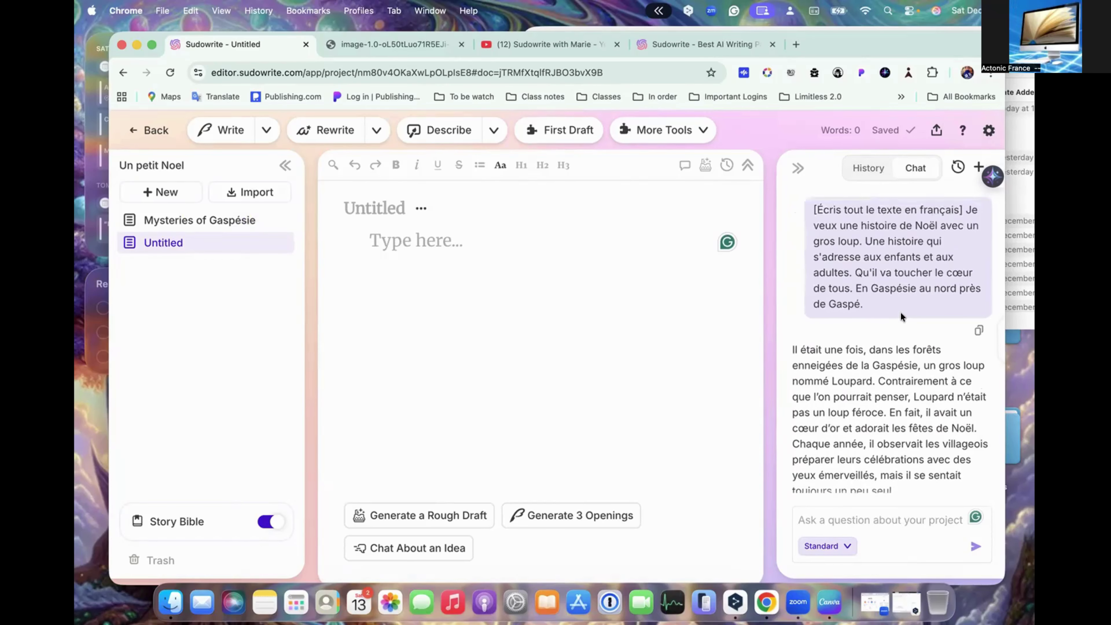
{"action": "scroll", "coordinate": [862, 392], "scroll_direction": "down", "scroll_amount": 10}
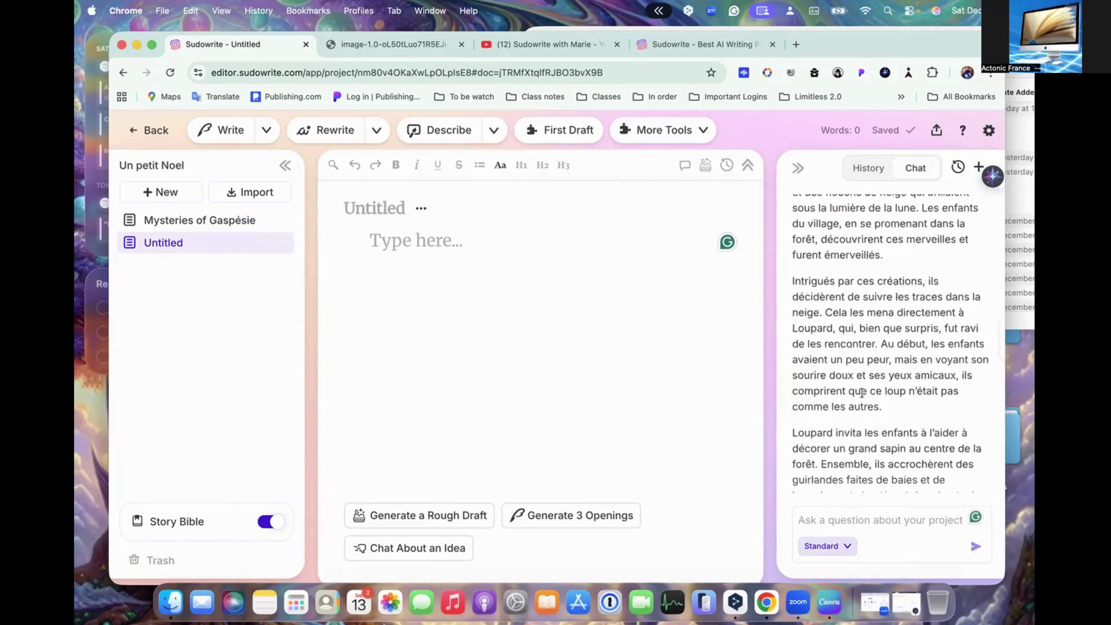
{"action": "scroll", "coordinate": [862, 393], "scroll_direction": "down", "scroll_amount": 8}
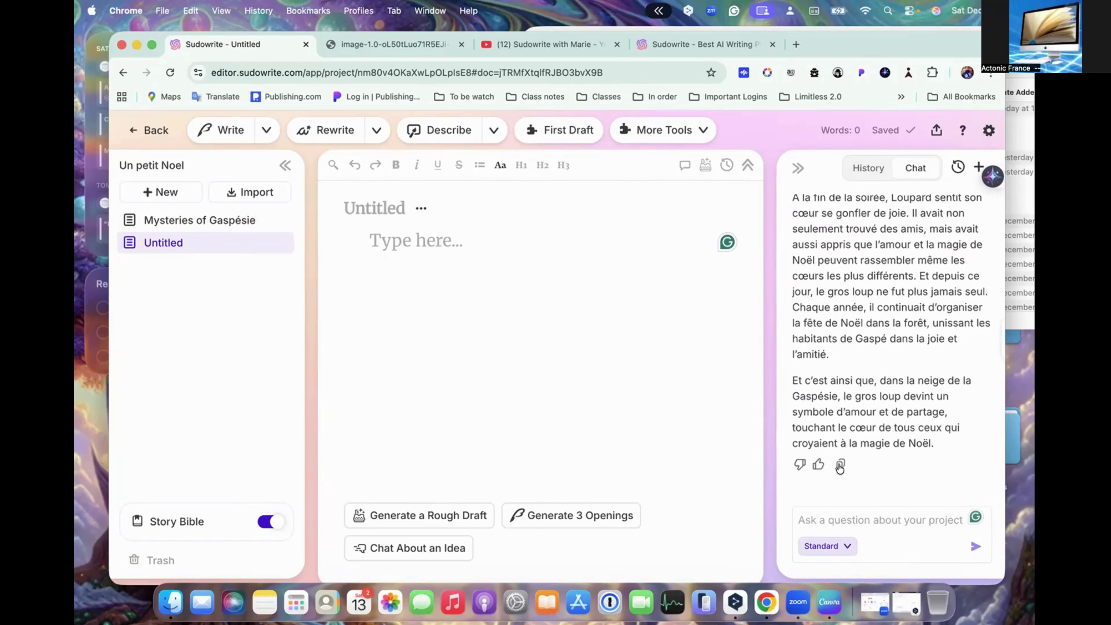
- Copy the full story reply from the chat and paste it into the body of the untitled document
{"action": "left_click", "coordinate": [840, 465]}
{"action": "left_click", "coordinate": [401, 232]}
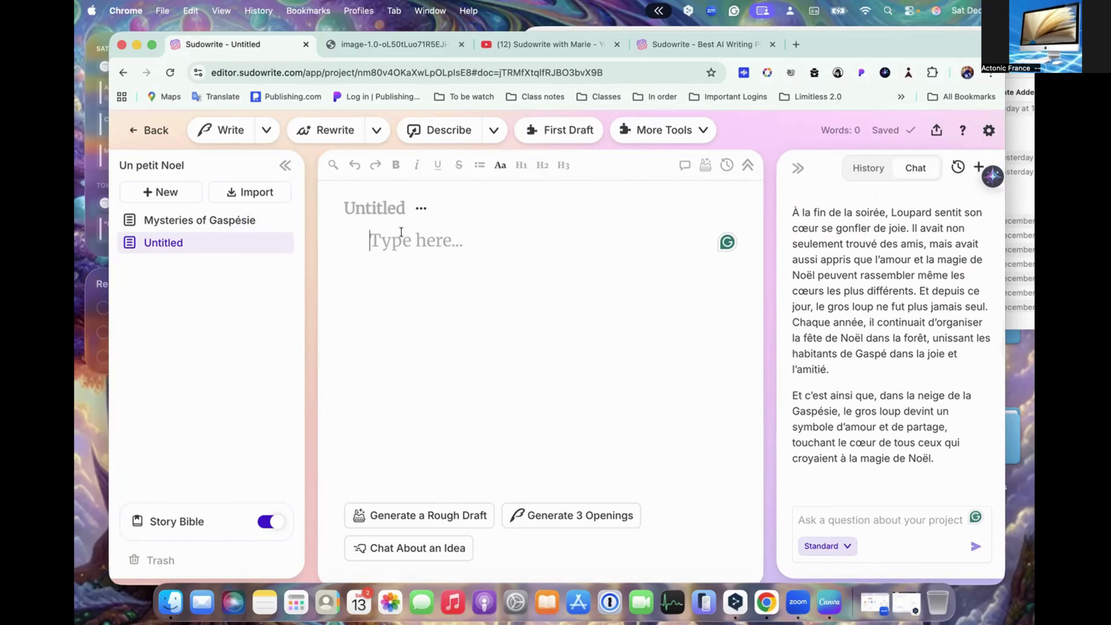
{"action": "key", "text": "super+v"}
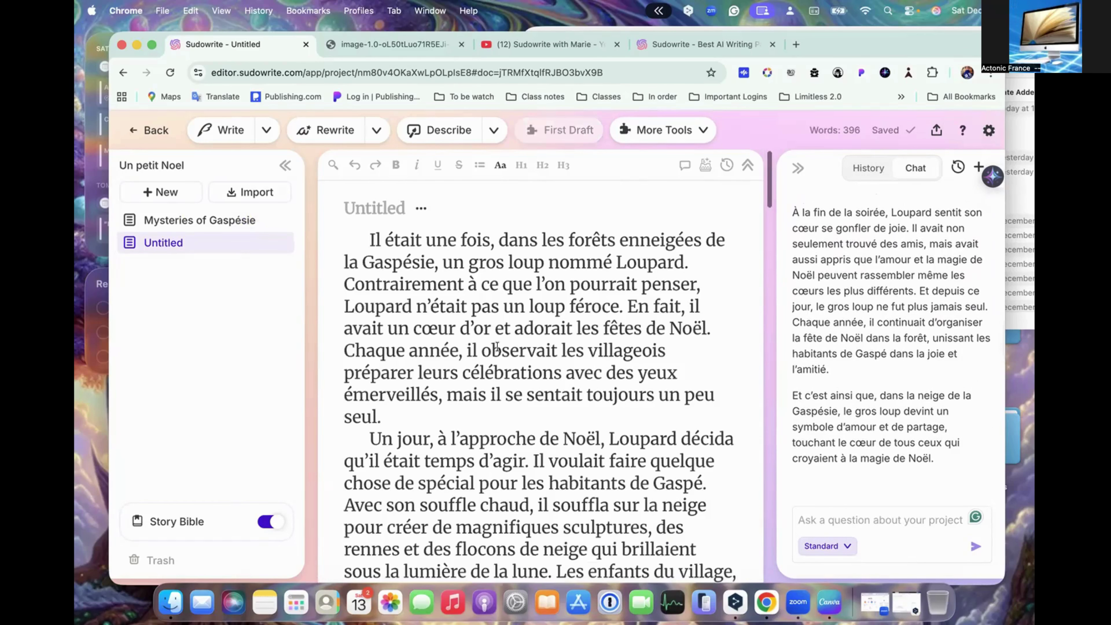
{"action": "scroll", "coordinate": [496, 346], "scroll_direction": "down", "scroll_amount": 15}
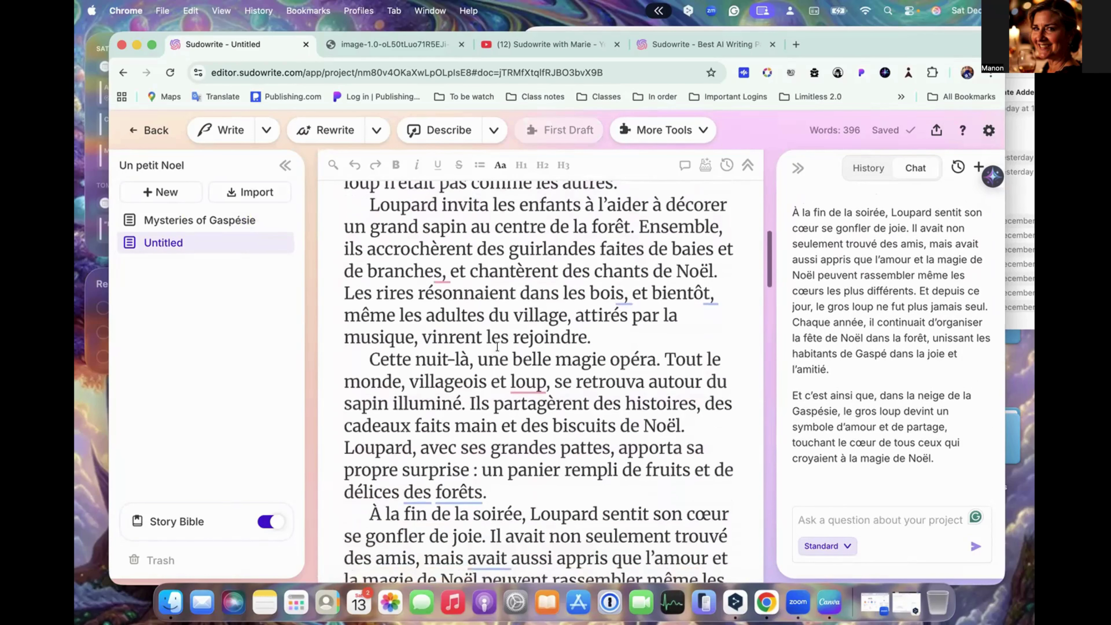
{"action": "scroll", "coordinate": [497, 347], "scroll_direction": "down", "scroll_amount": 10}
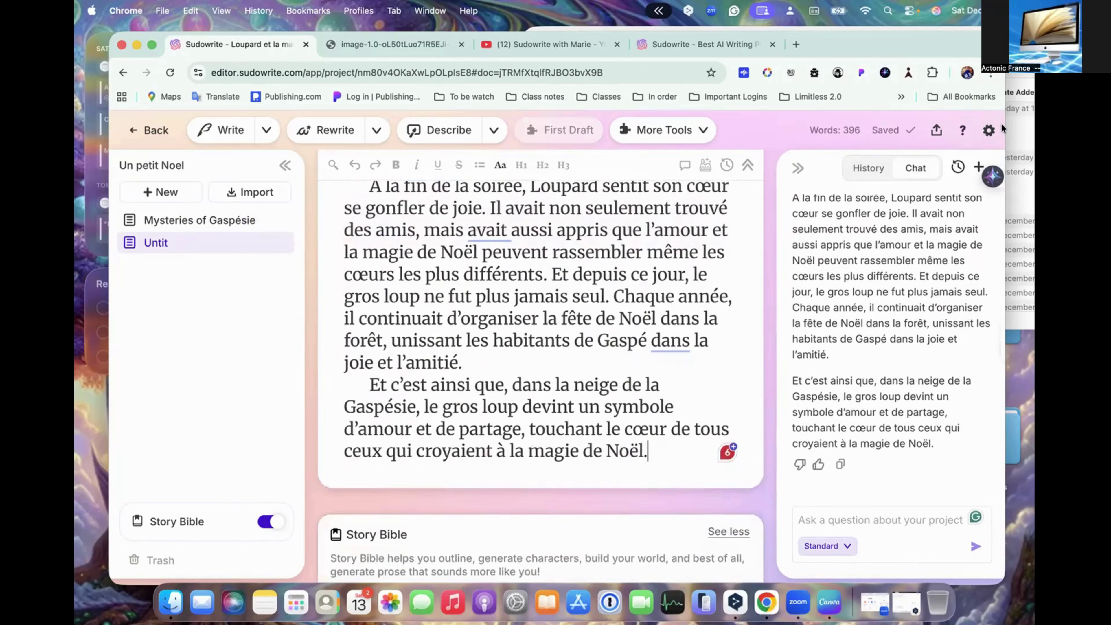
- Check the recent credit activity in the account settings, and return to the document
{"action": "left_click", "coordinate": [989, 130]}
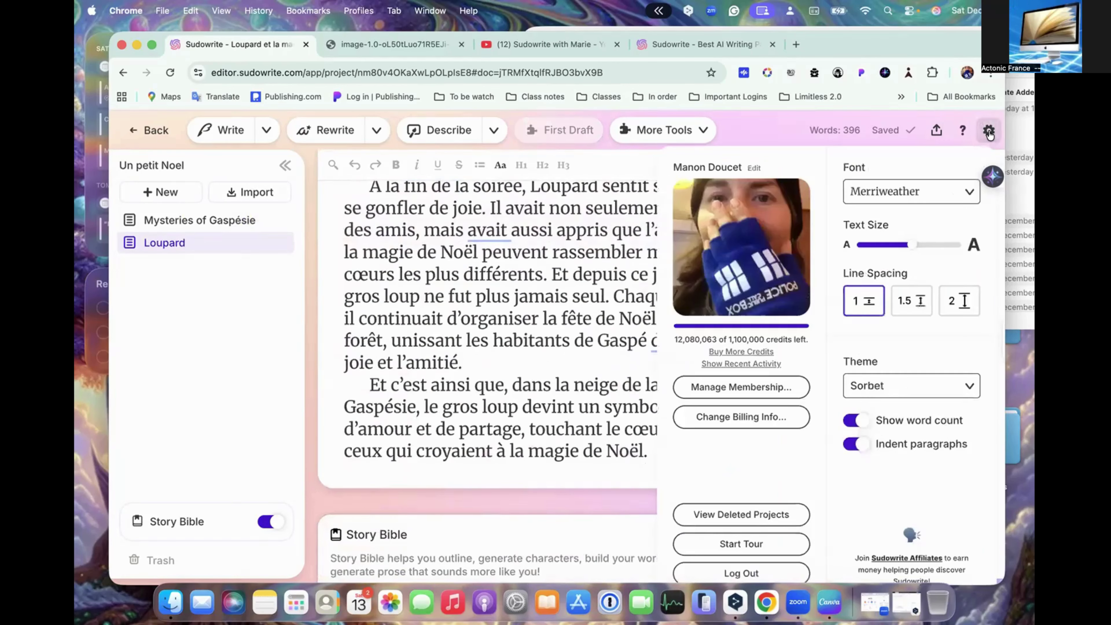
{"action": "left_click", "coordinate": [760, 365]}
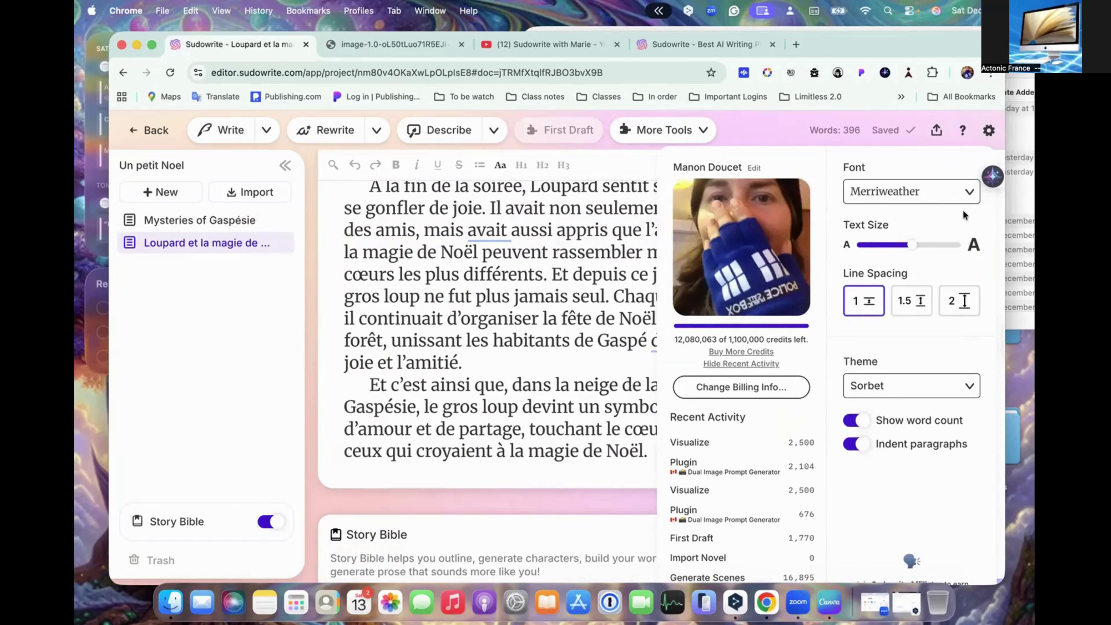
{"action": "left_click", "coordinate": [793, 130]}
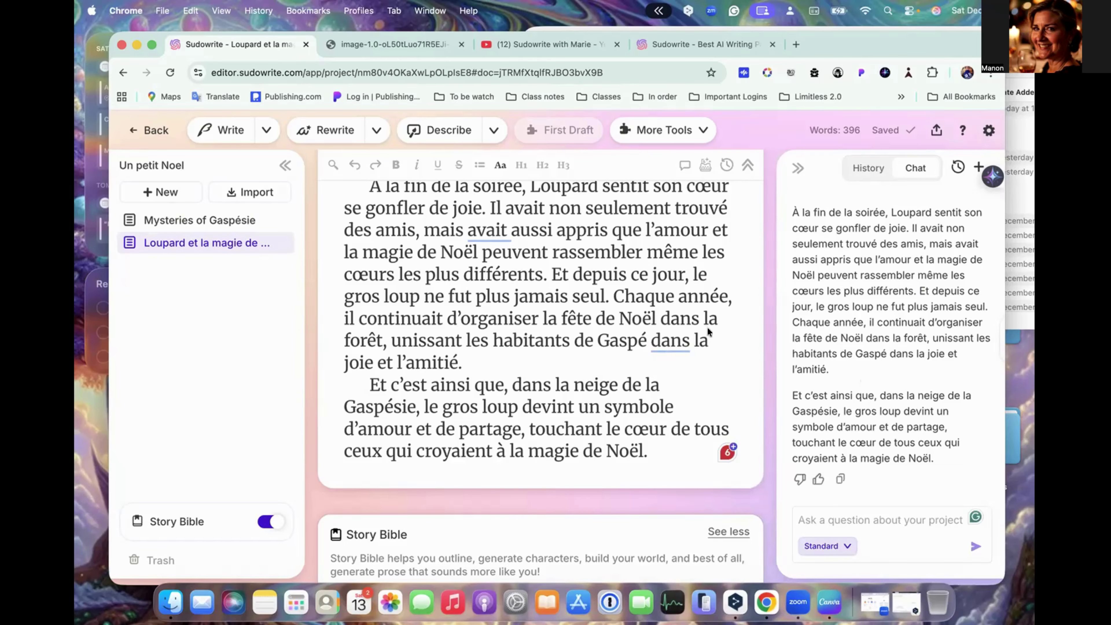
- Review the pasted story in the document from title to ending and compare it with the reply in the chat
{"action": "scroll", "coordinate": [568, 311], "scroll_direction": "up", "scroll_amount": 20}
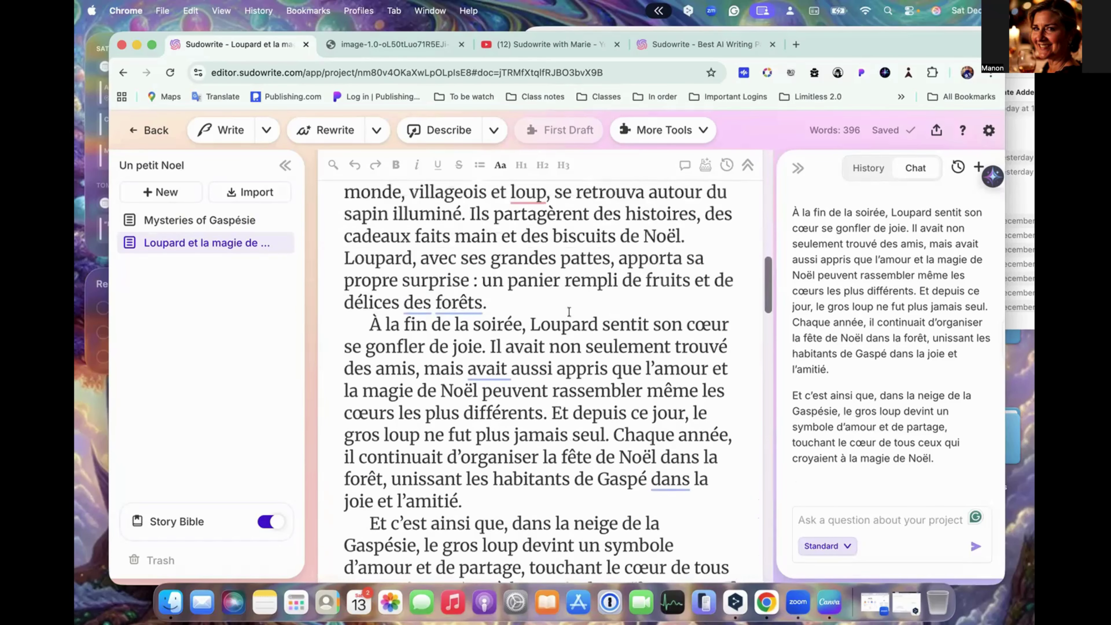
{"action": "scroll", "coordinate": [568, 312], "scroll_direction": "up", "scroll_amount": 10}
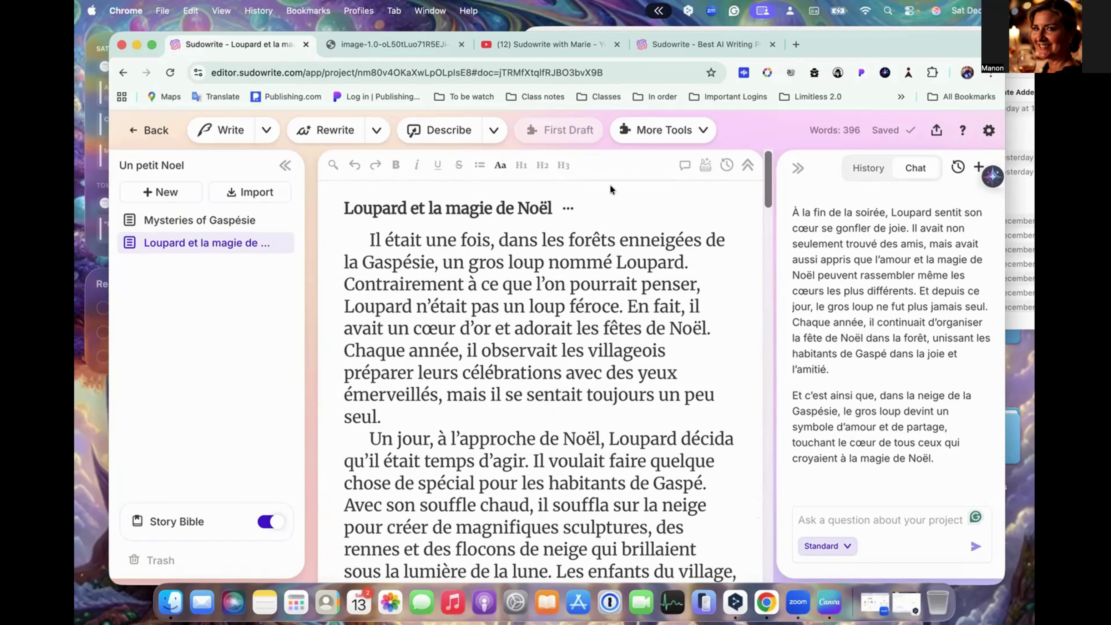
{"action": "mouse_move", "coordinate": [856, 362]}
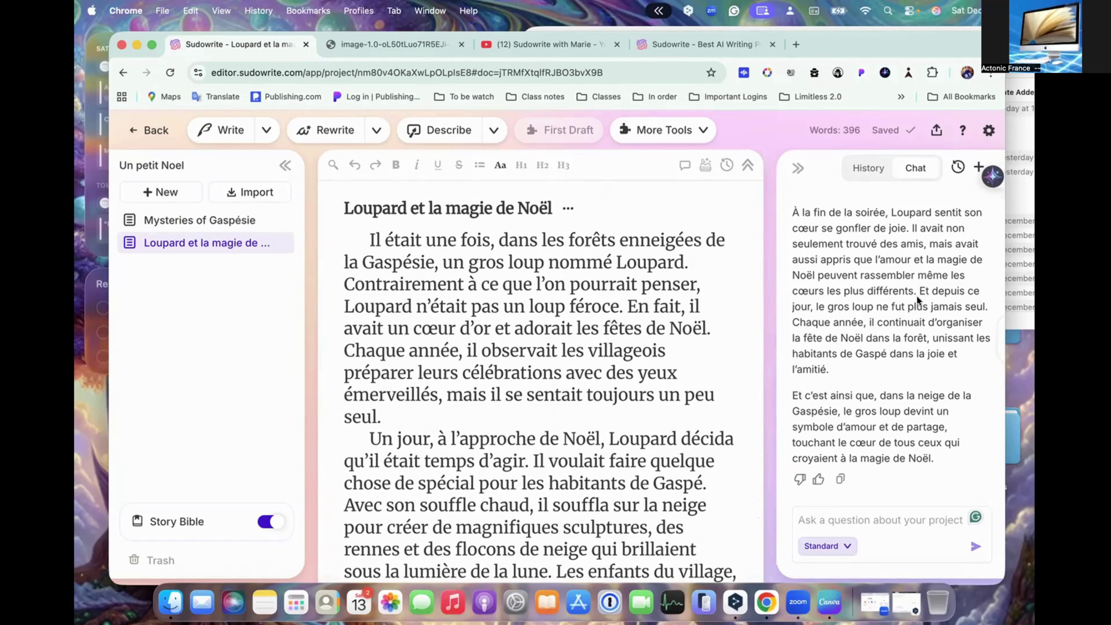
{"action": "scroll", "coordinate": [914, 285], "scroll_direction": "up", "scroll_amount": 5}
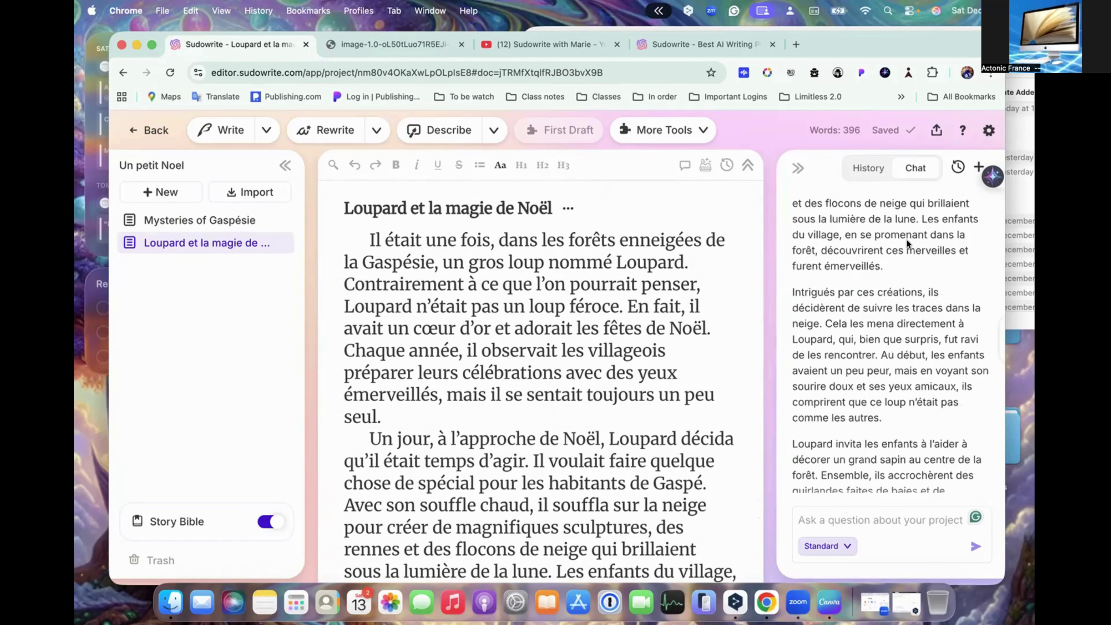
{"action": "scroll", "coordinate": [906, 239], "scroll_direction": "down", "scroll_amount": 5}
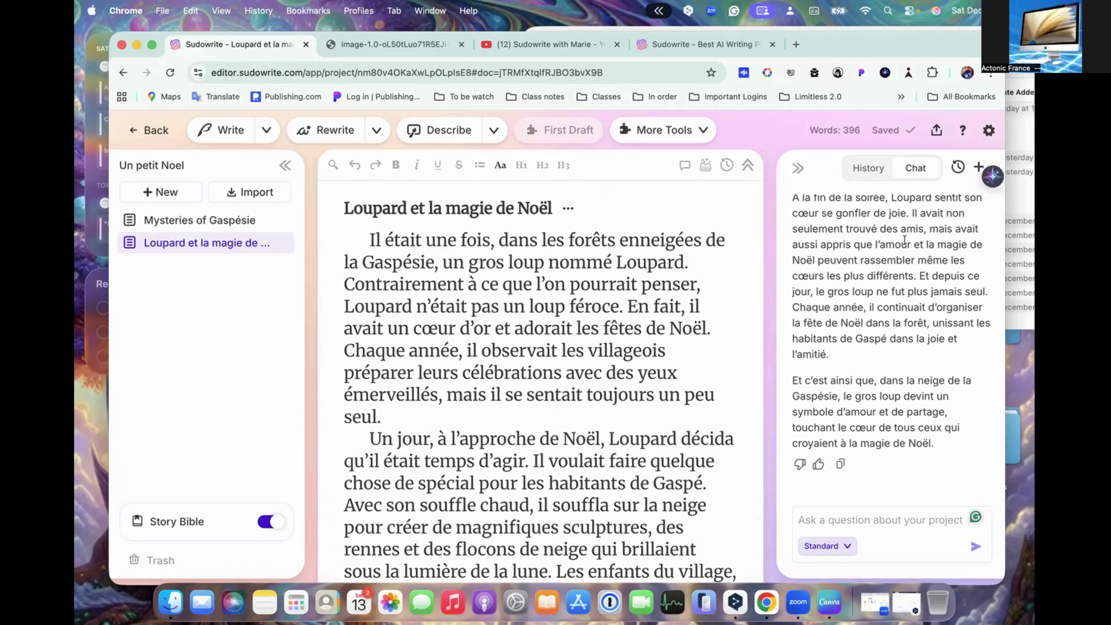
{"action": "scroll", "coordinate": [904, 240], "scroll_direction": "up", "scroll_amount": 1}
{"action": "scroll", "coordinate": [619, 275], "scroll_direction": "down", "scroll_amount": 10}
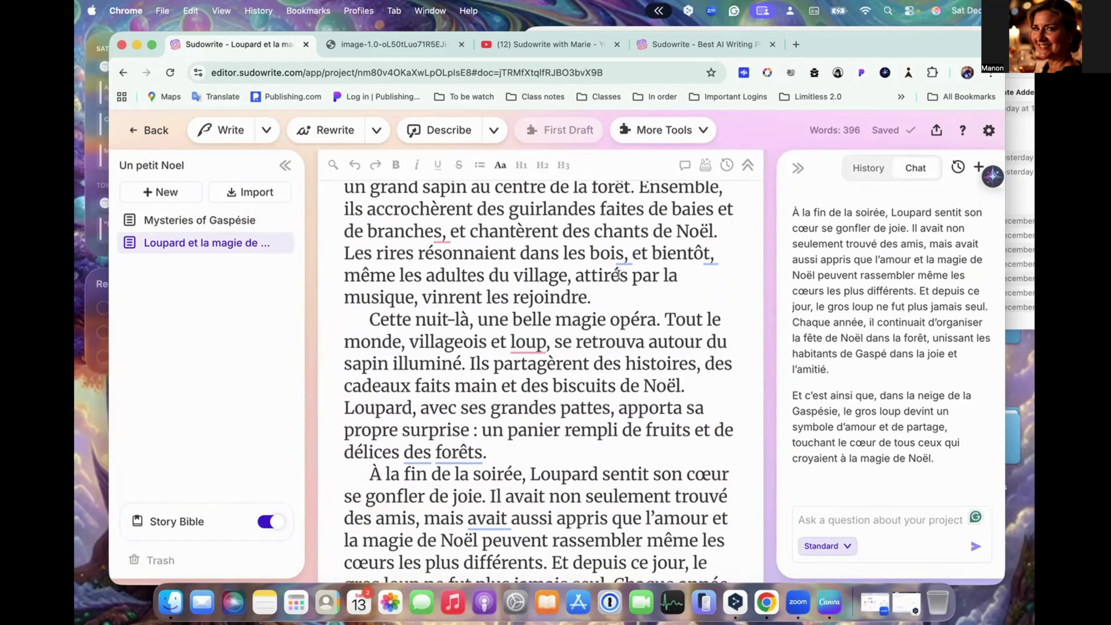
{"action": "scroll", "coordinate": [619, 275], "scroll_direction": "down", "scroll_amount": 10}
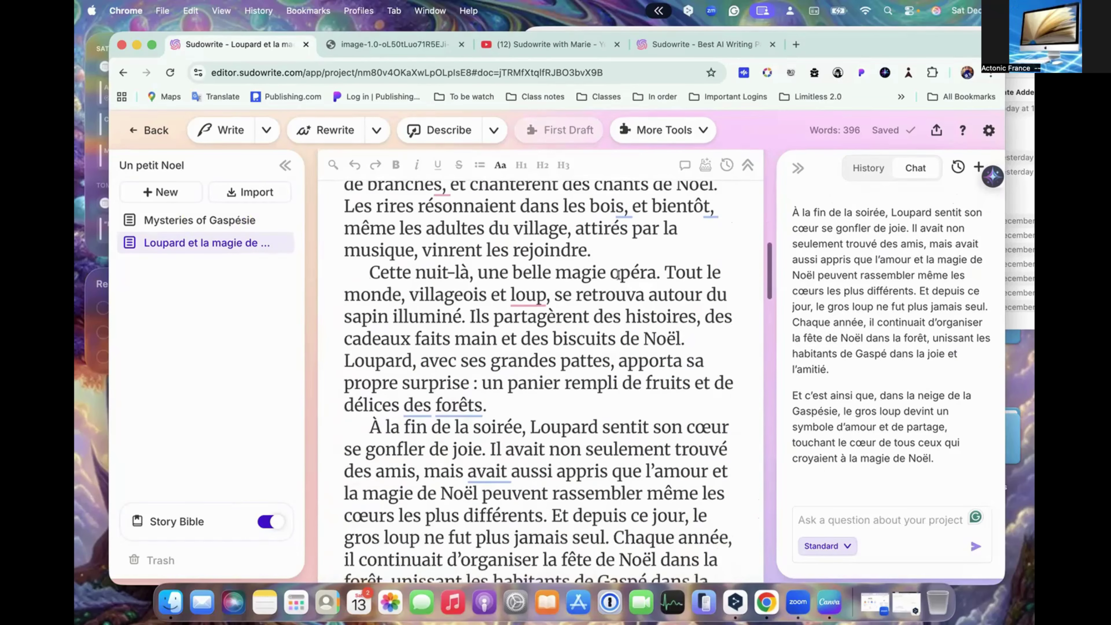
{"action": "scroll", "coordinate": [620, 275], "scroll_direction": "down", "scroll_amount": 3}
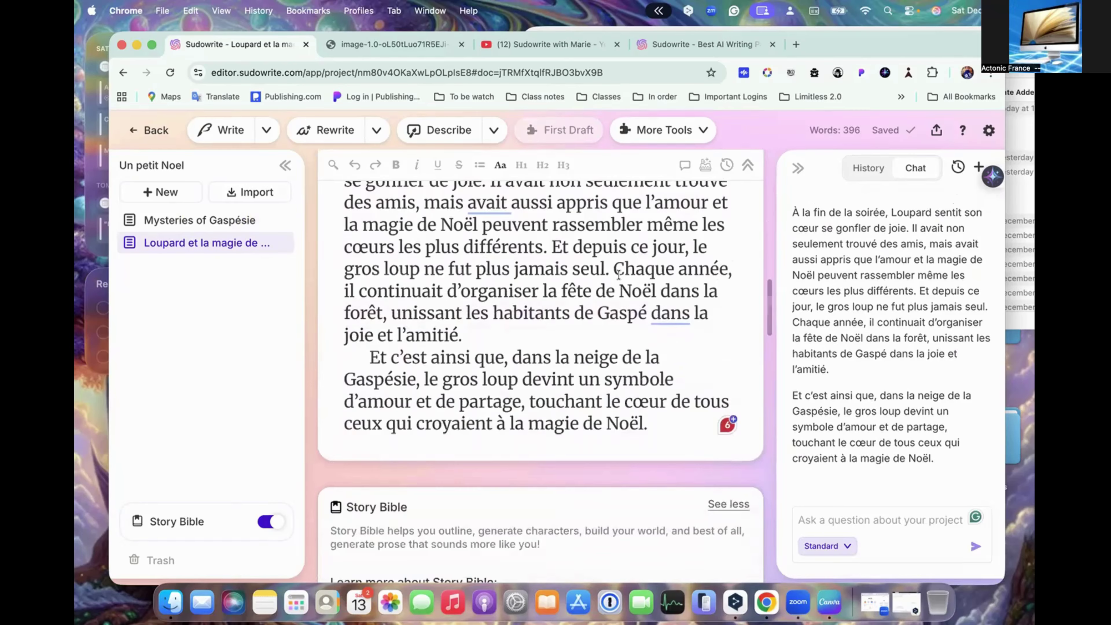
{"action": "scroll", "coordinate": [619, 274], "scroll_direction": "up", "scroll_amount": 2}
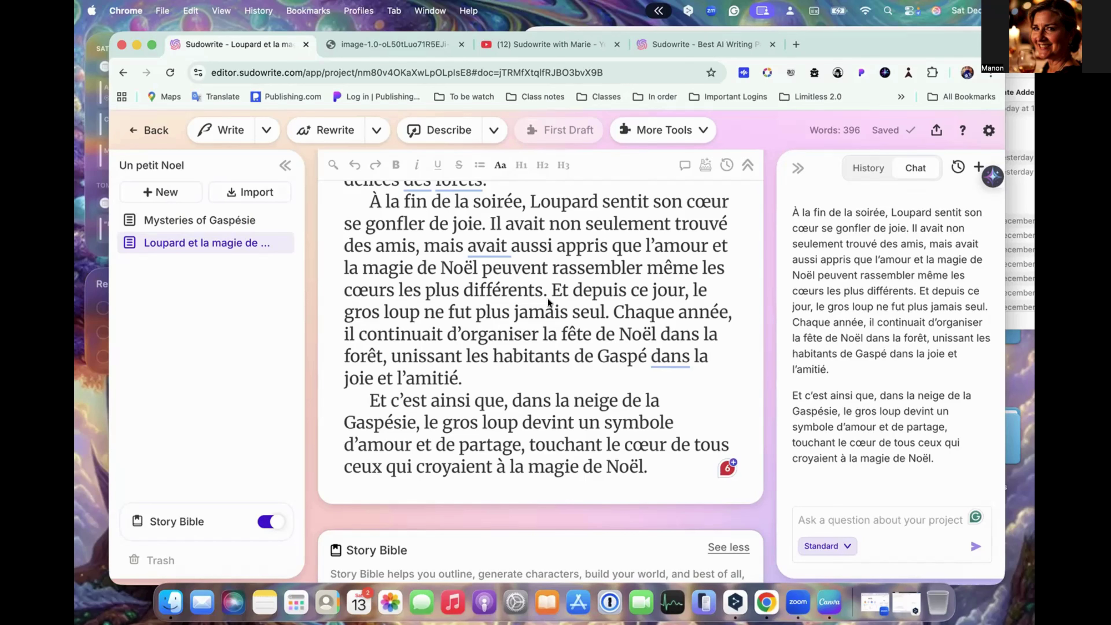
{"action": "scroll", "coordinate": [826, 280], "scroll_direction": "down", "scroll_amount": 1}
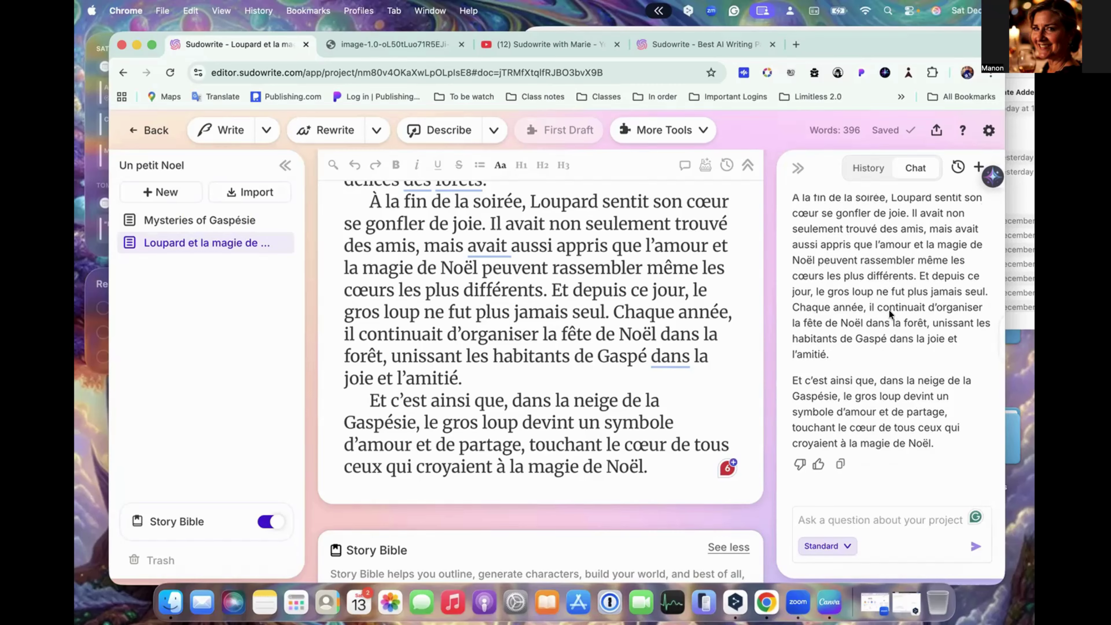
{"action": "scroll", "coordinate": [889, 309], "scroll_direction": "up", "scroll_amount": 3}
{"action": "scroll", "coordinate": [889, 310], "scroll_direction": "down", "scroll_amount": 3}
{"action": "scroll", "coordinate": [876, 455], "scroll_direction": "up", "scroll_amount": 1}
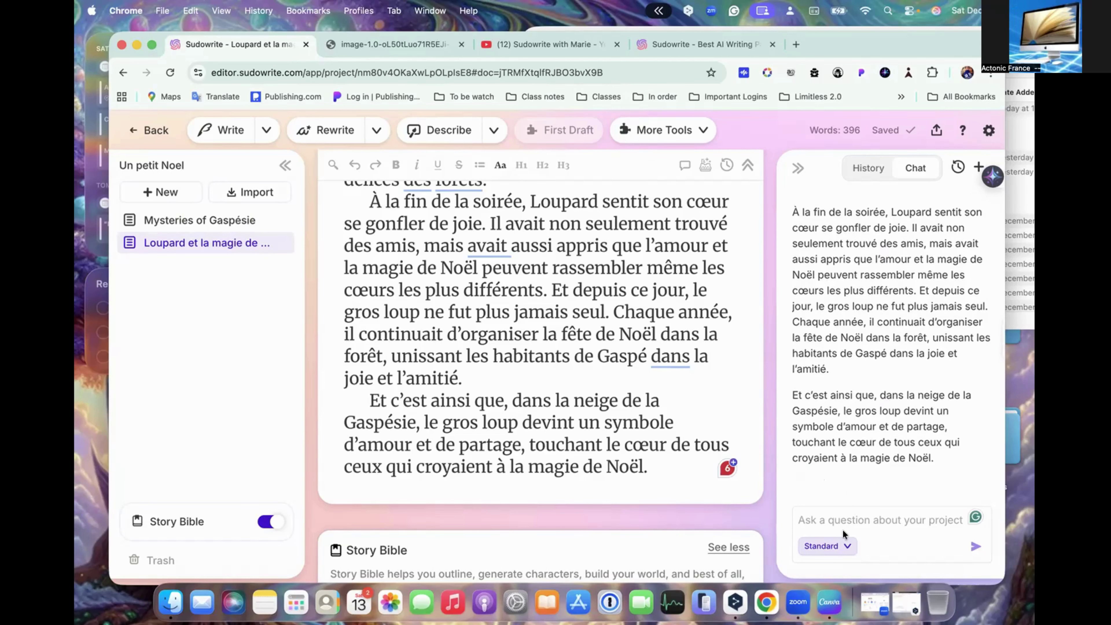
- Begin a new chat message with "J'aimerais avoir des details sur cette histoire"
{"action": "left_click", "coordinate": [842, 516]}
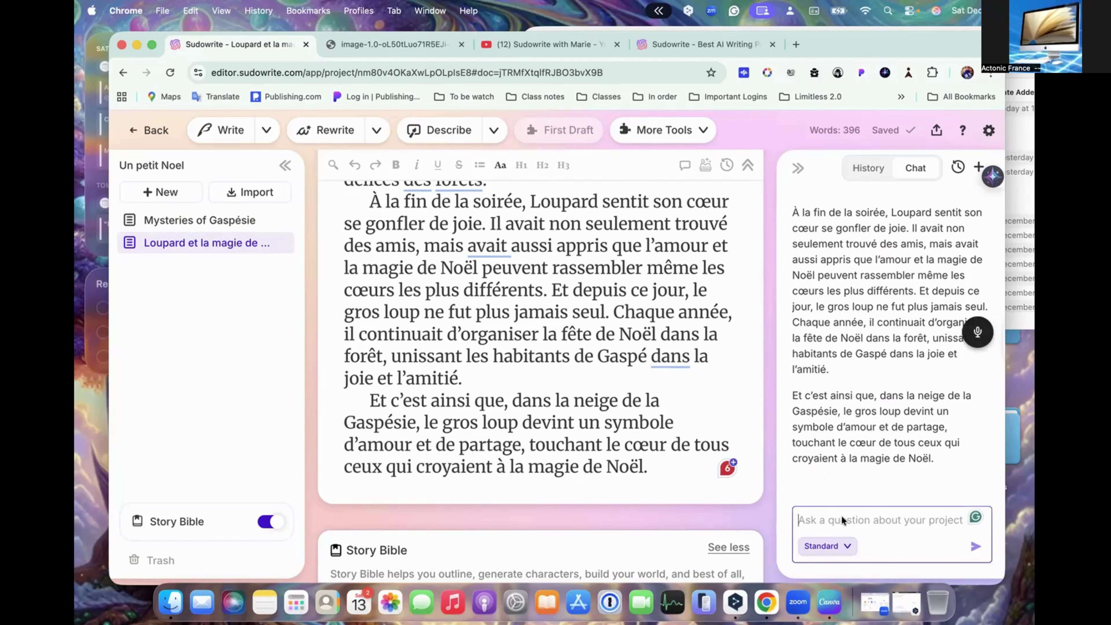
{"action": "type", "text": "J"}
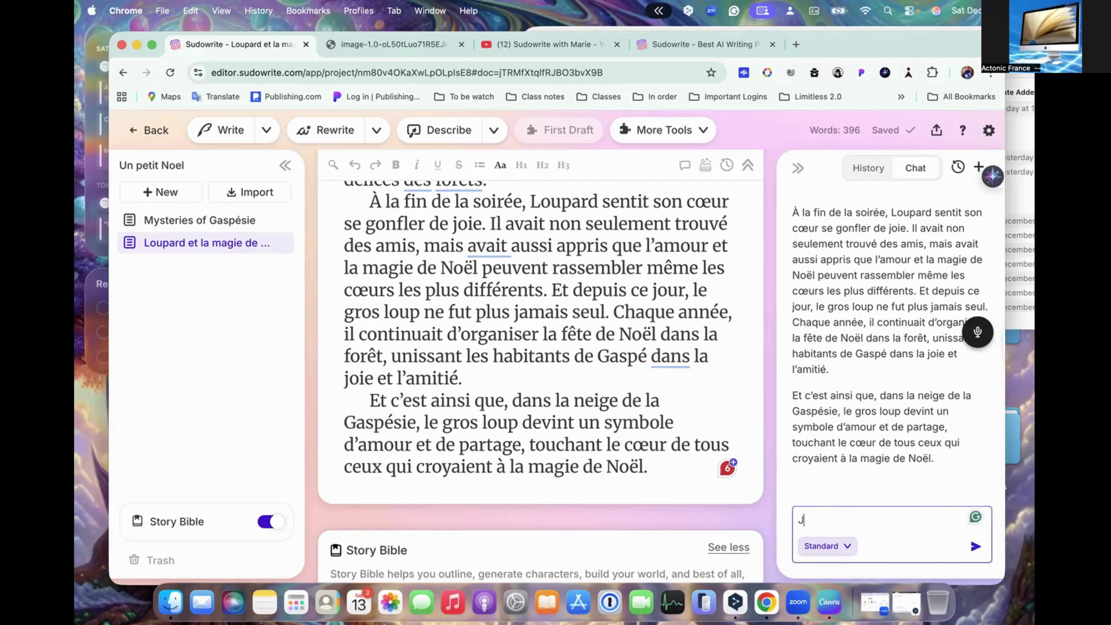
{"action": "type", "text": "'aimerais avoir "}
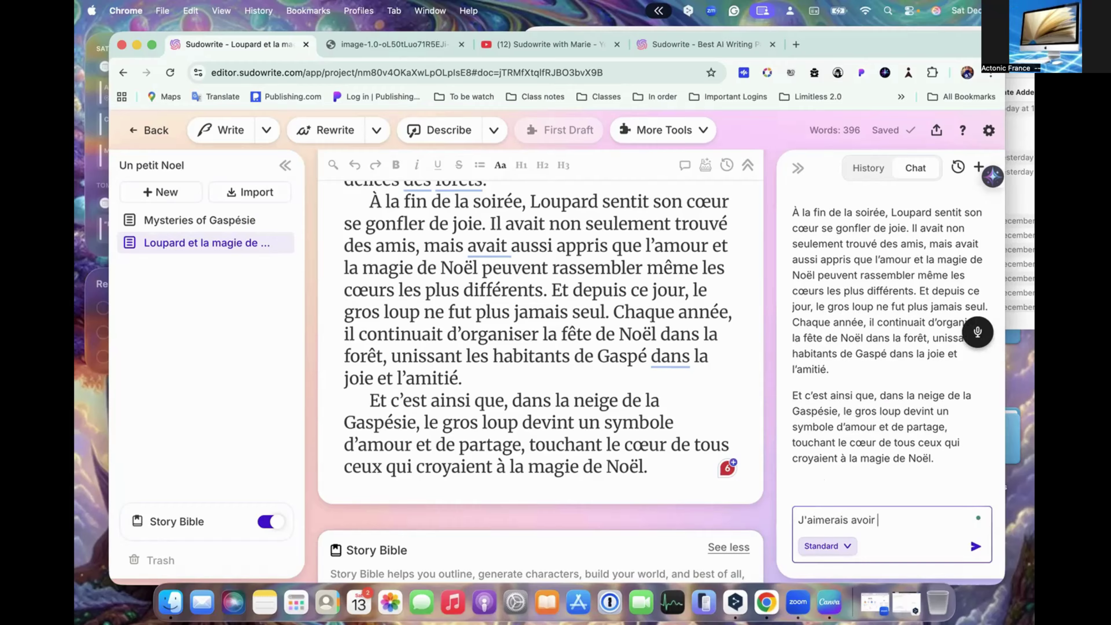
{"action": "type", "text": "des details"}
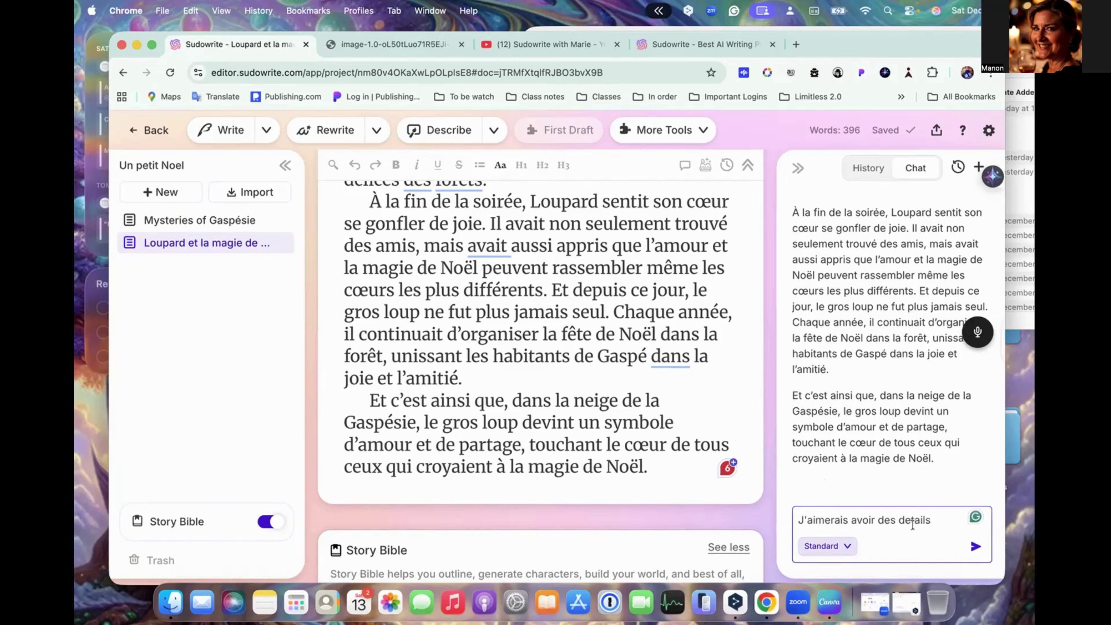
{"action": "scroll", "coordinate": [911, 518], "scroll_direction": "down", "scroll_amount": 2}
{"action": "left_click", "coordinate": [828, 371]}
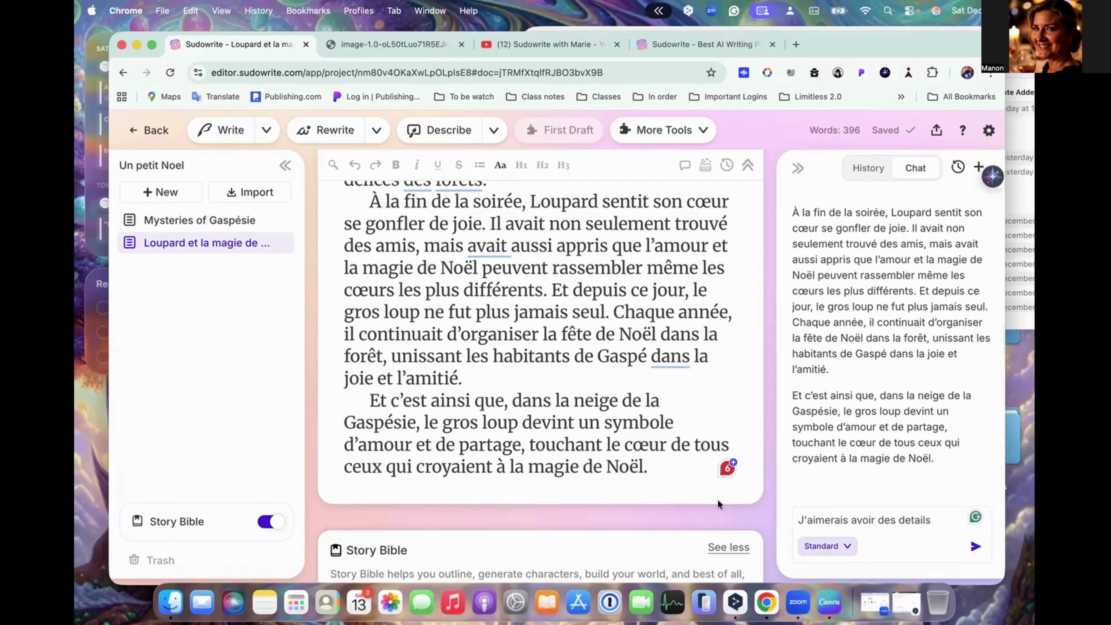
{"action": "mouse_move", "coordinate": [860, 463]}
{"action": "left_click", "coordinate": [932, 519]}
{"action": "type", "text": "sur cette"}
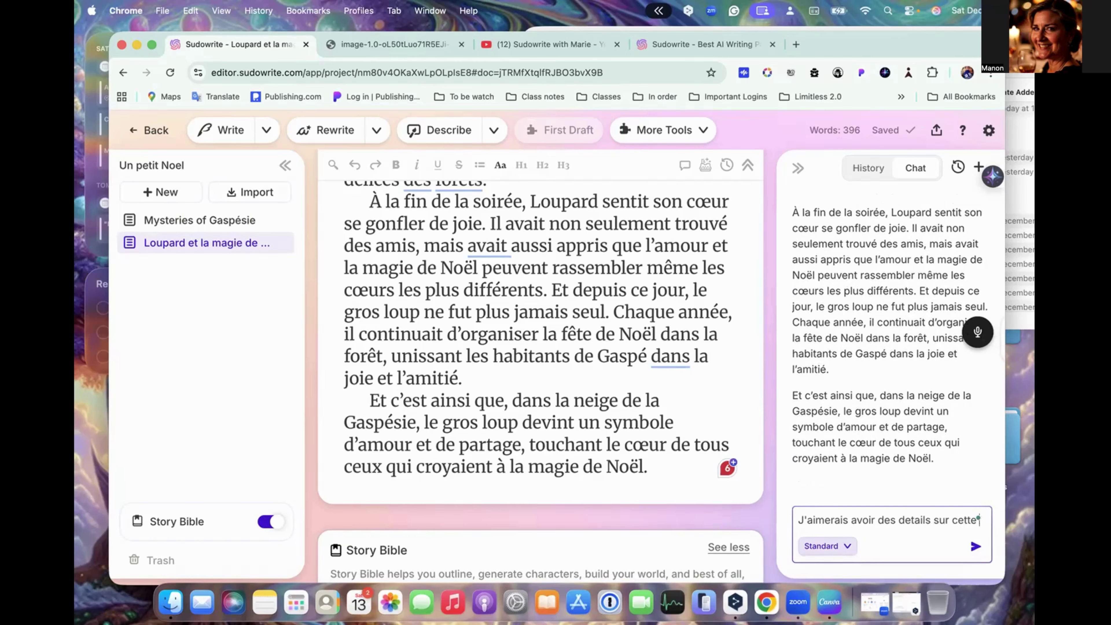
{"action": "type", "text": " histoire"}
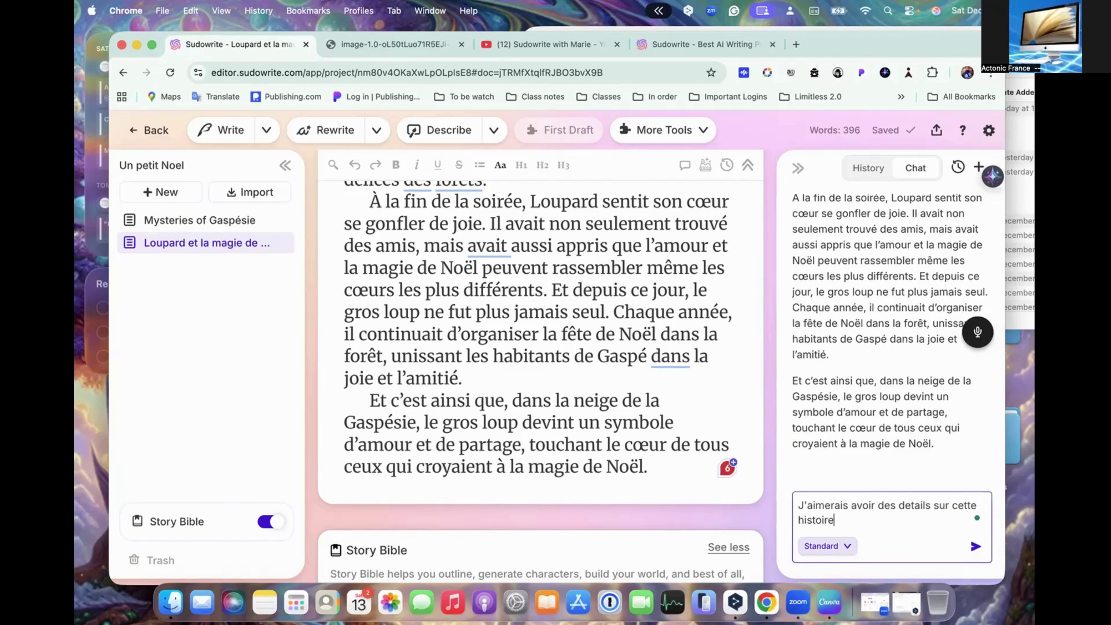
- Add to the chat message the request "Donne moi une liste de charactaires."
{"action": "type", "text": ".  Donne moi une liste de cha"}
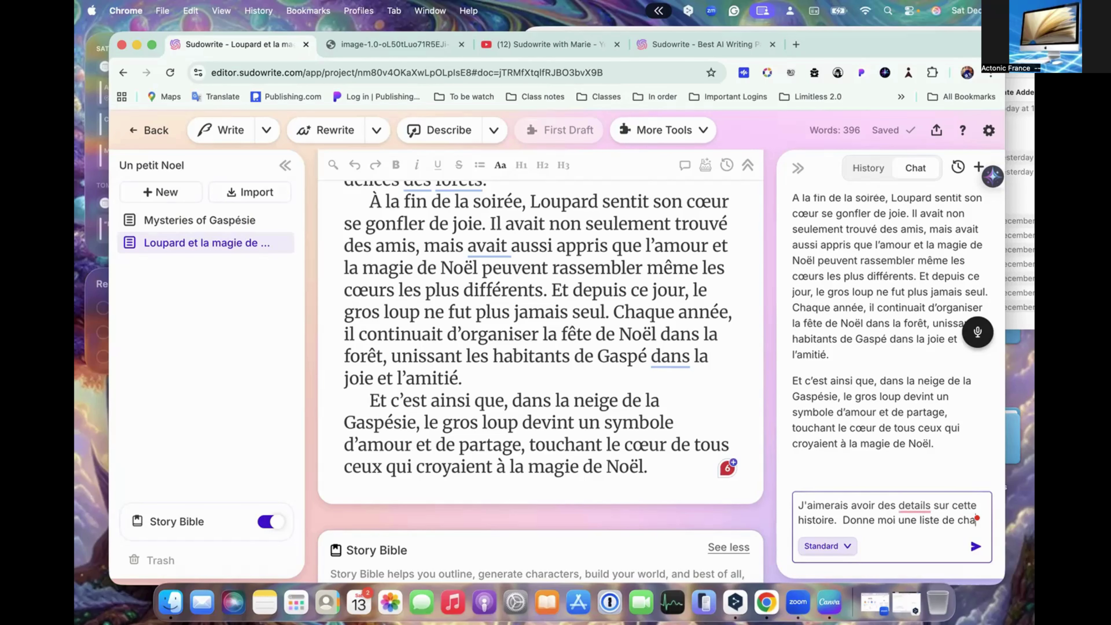
{"action": "type", "text": "racters"}
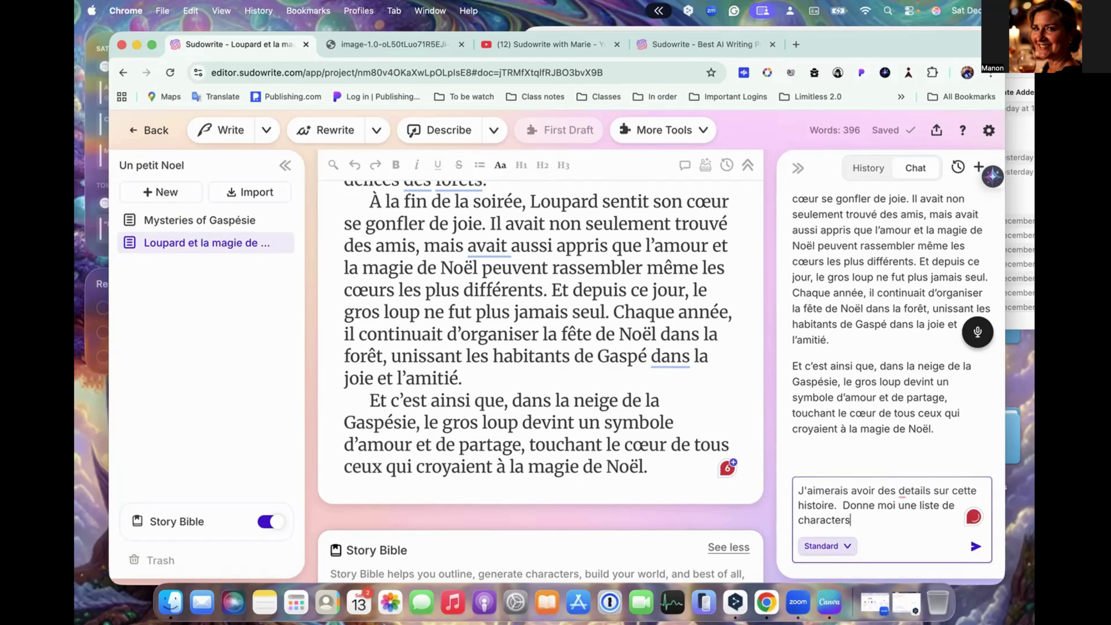
{"action": "key", "text": "BackSpace"}
{"action": "key", "text": "BackSpace"}
{"action": "key", "text": "BackSpace"}
{"action": "type", "text": "aires."}
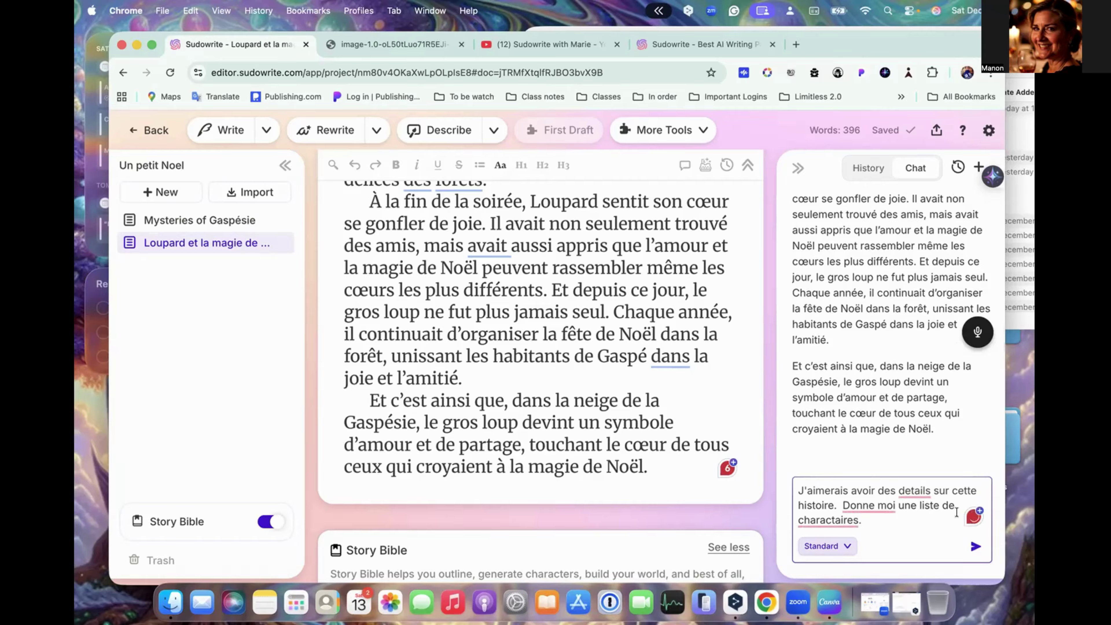
- Correct the flagged words in the message to "détails", "Donne-moi" and "personnages", and send it
{"action": "left_click", "coordinate": [914, 491]}
{"action": "left_click", "coordinate": [893, 422]}
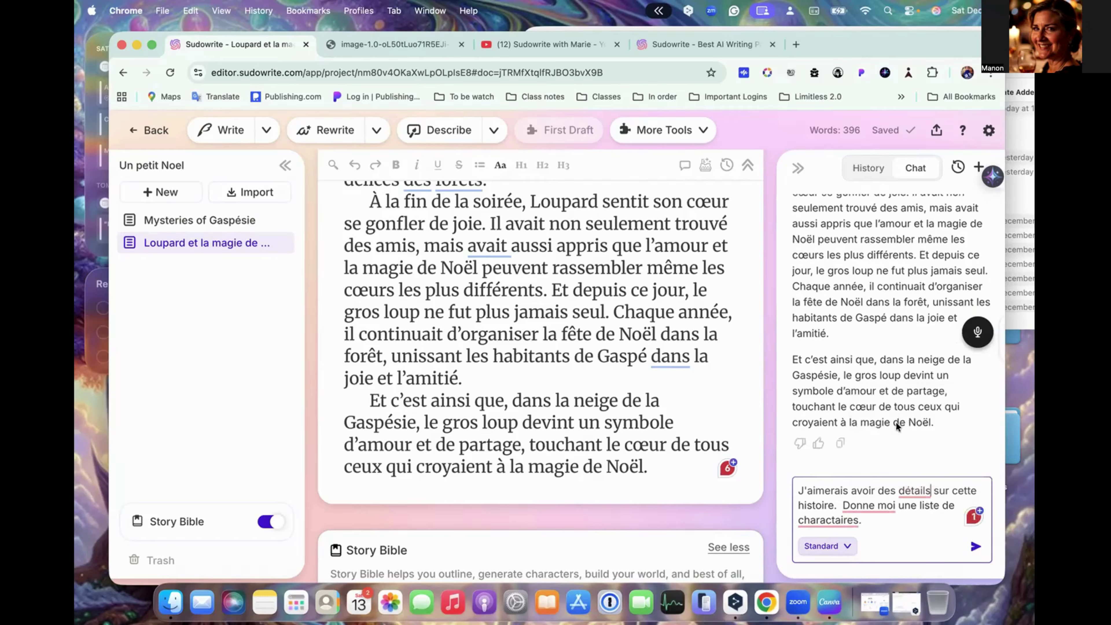
{"action": "left_click", "coordinate": [867, 511]}
{"action": "left_click", "coordinate": [844, 430]}
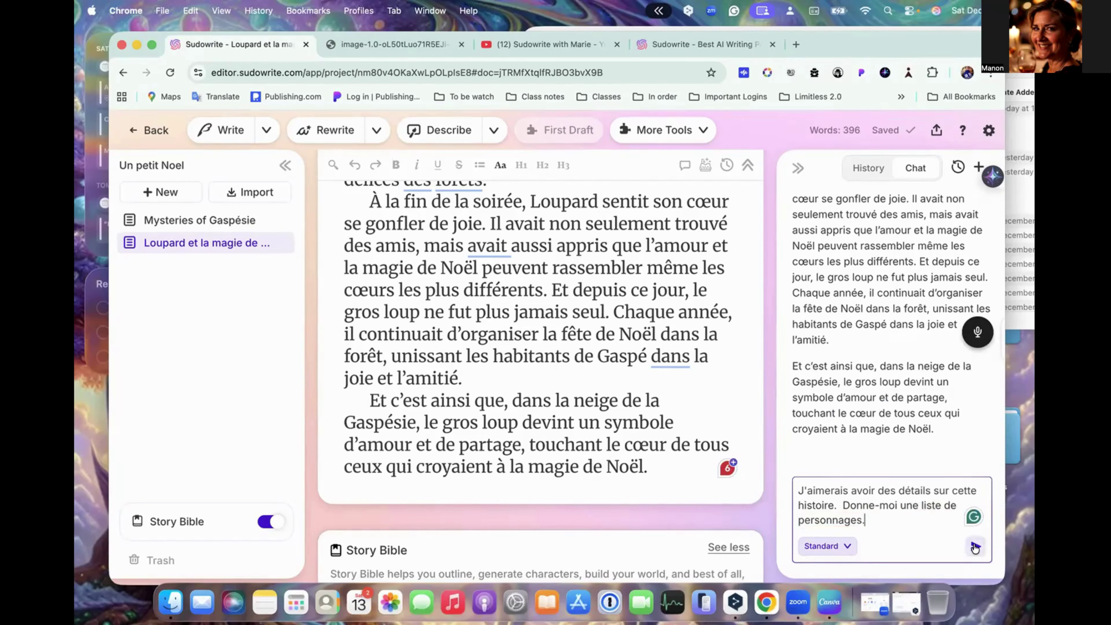
{"action": "left_click", "coordinate": [974, 547]}
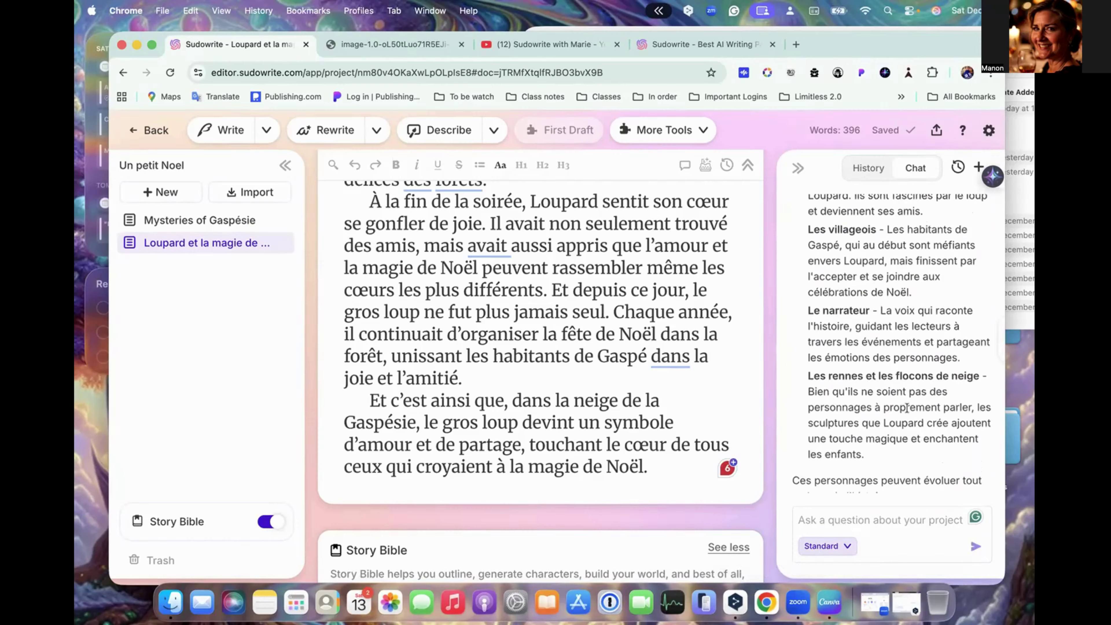
- Copy the character list reply from the chat and paste it below the story's last paragraph, leaving a blank line between them
{"action": "scroll", "coordinate": [907, 408], "scroll_direction": "down", "scroll_amount": 3}
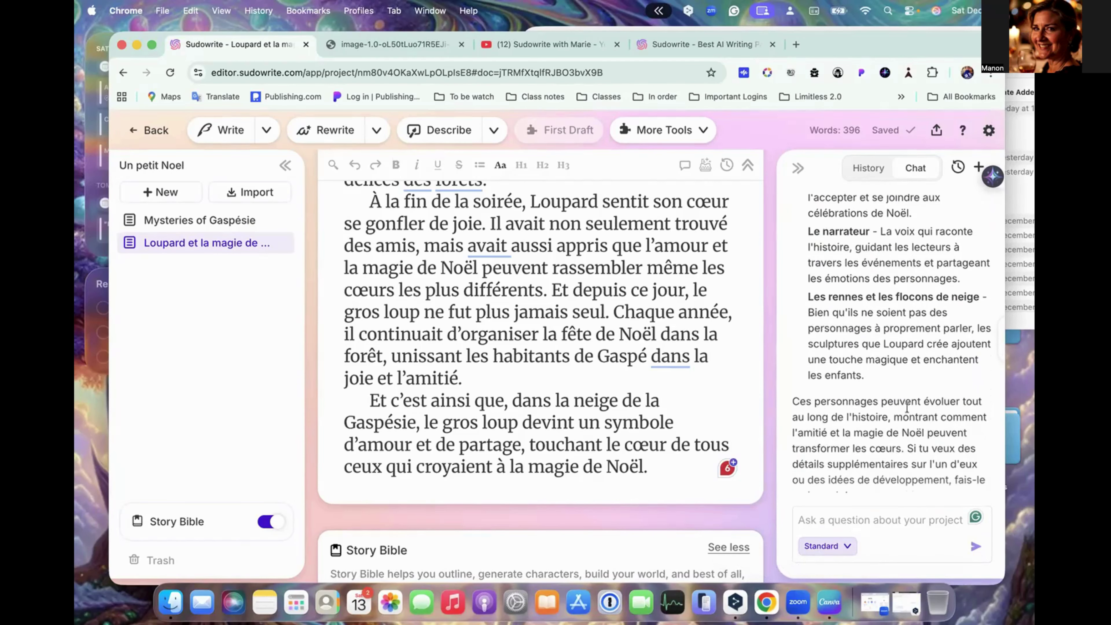
{"action": "scroll", "coordinate": [907, 407], "scroll_direction": "down", "scroll_amount": 1}
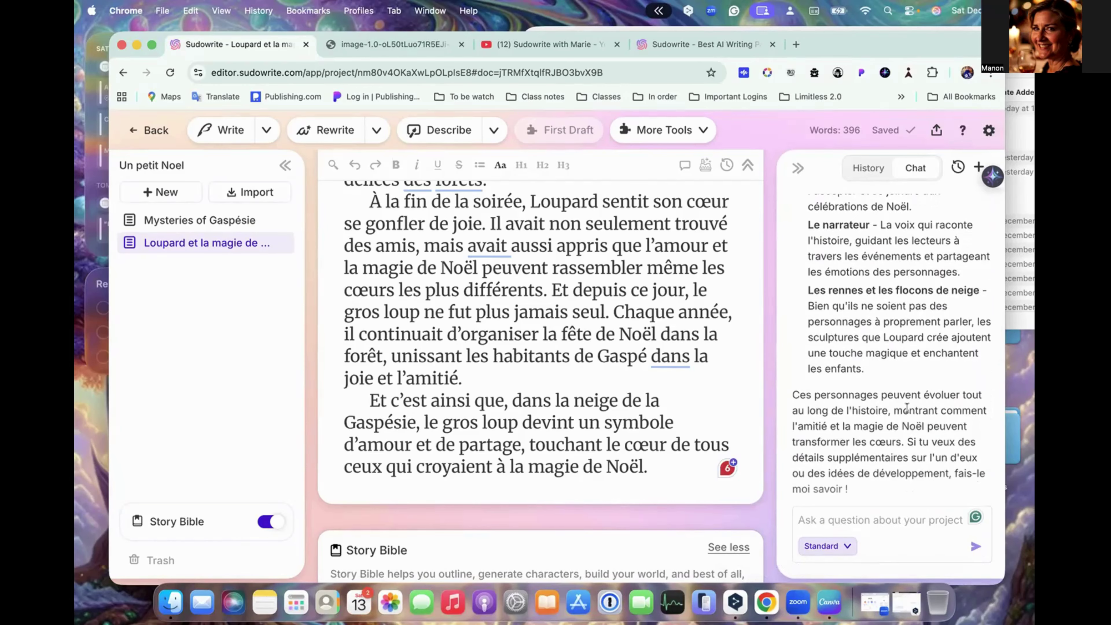
{"action": "scroll", "coordinate": [907, 407], "scroll_direction": "down", "scroll_amount": 2}
{"action": "left_click", "coordinate": [656, 468]}
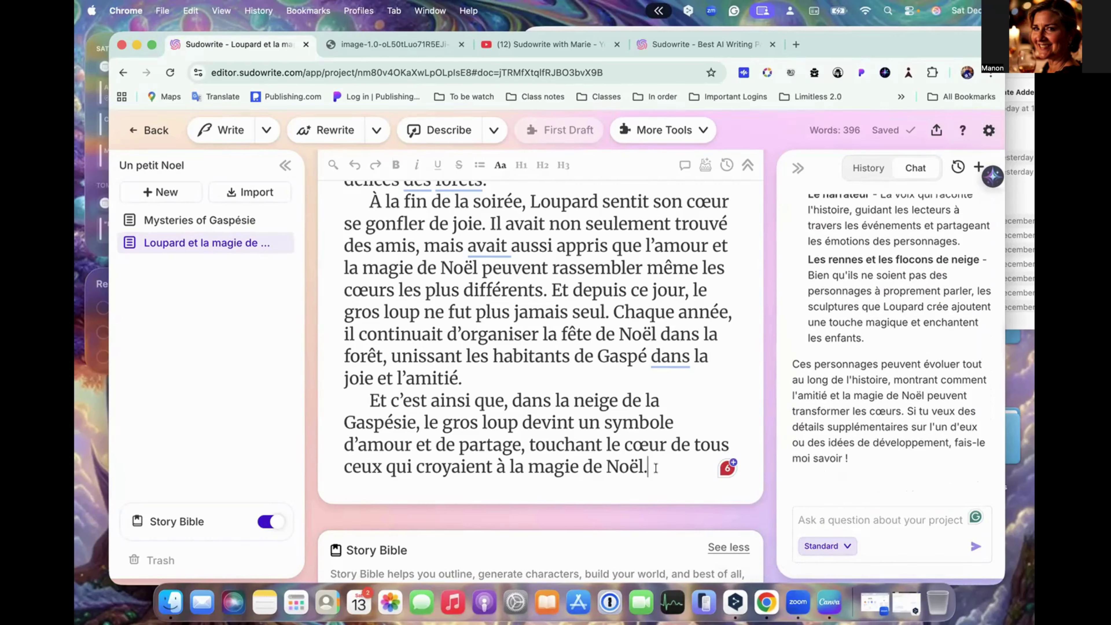
{"action": "key", "text": "Return"}
{"action": "key", "text": "Return"}
{"action": "scroll", "coordinate": [908, 415], "scroll_direction": "down", "scroll_amount": 1}
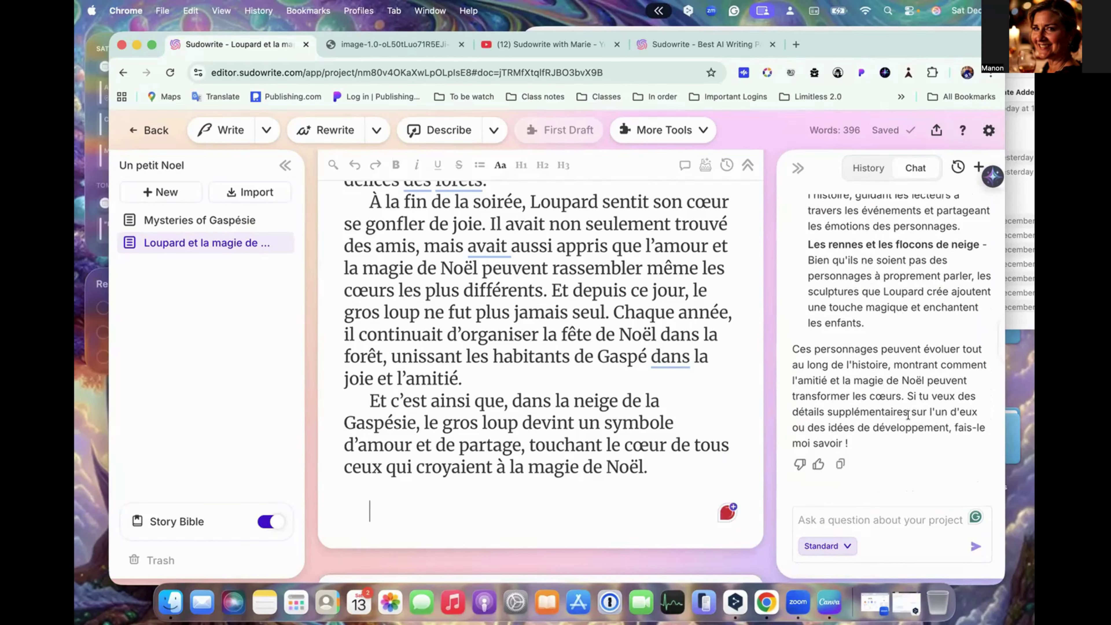
{"action": "scroll", "coordinate": [842, 467], "scroll_direction": "up", "scroll_amount": 1}
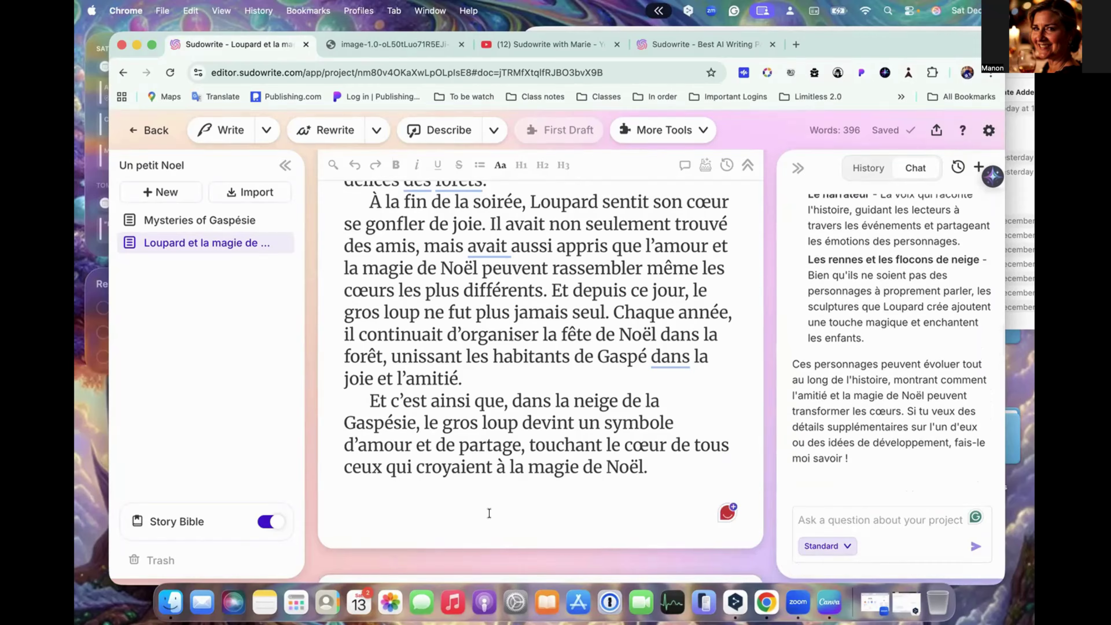
{"action": "key", "text": "super+v"}
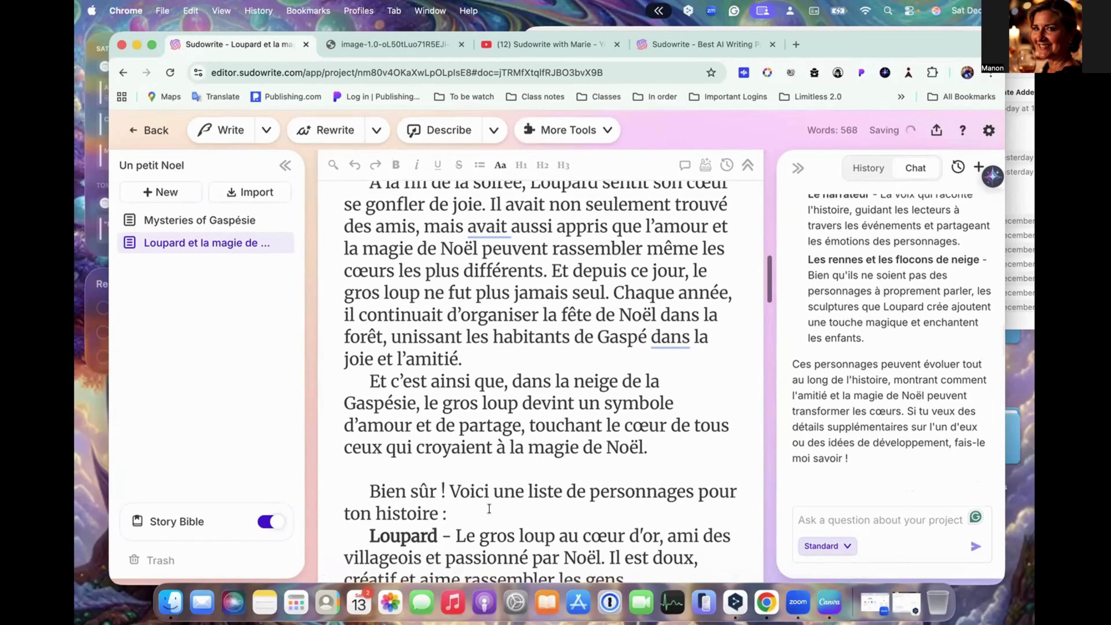
- Insert a separator line of underscores between the story's ending and the character list, followed by a blank line
{"action": "left_click", "coordinate": [479, 466]}
{"action": "type", "text": "_"}
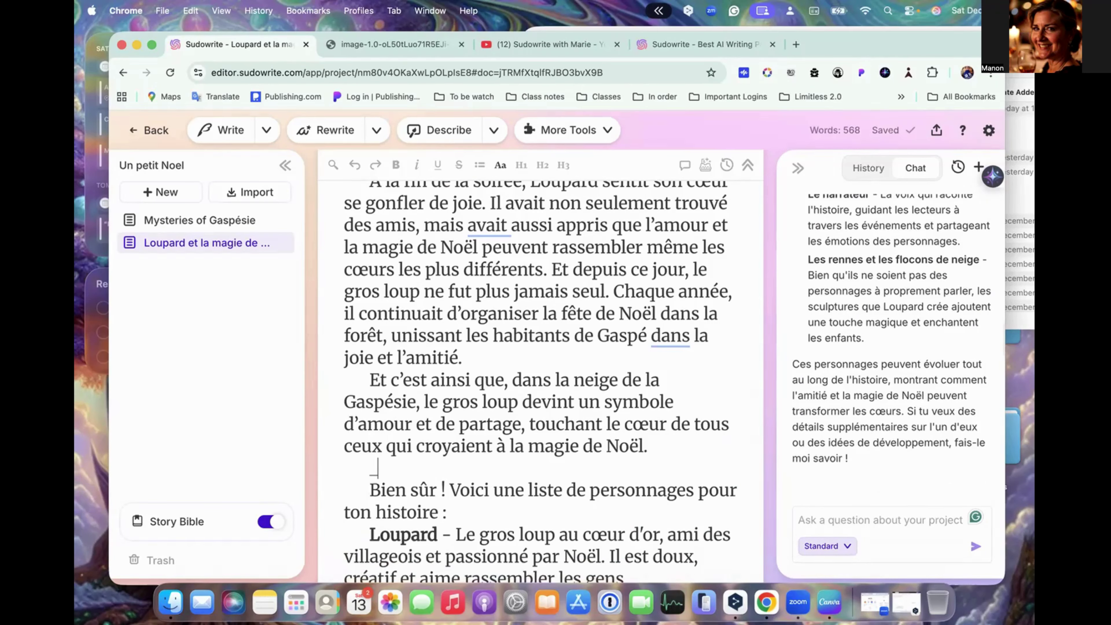
{"action": "type", "text": "_____________________________"}
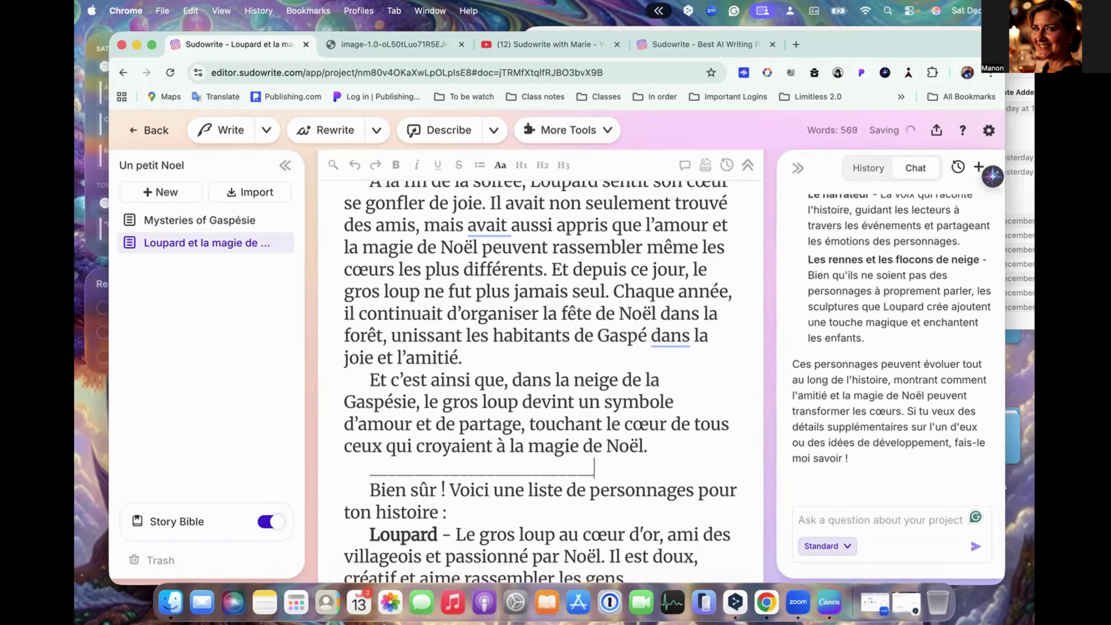
{"action": "type", "text": "_____________"}
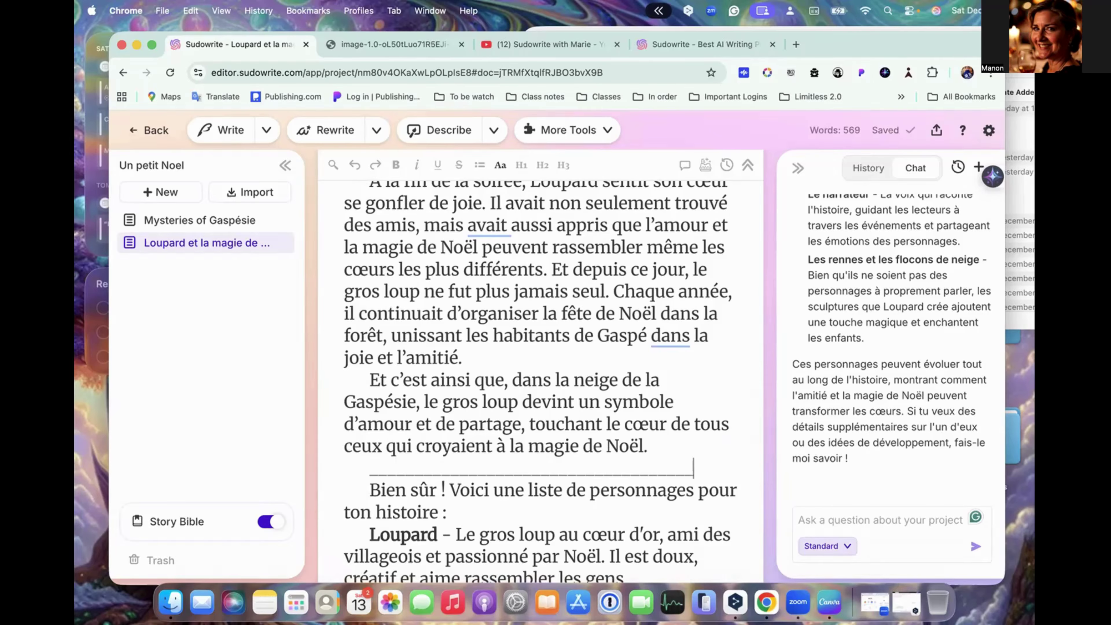
{"action": "key", "text": "Return"}
- Delete the introductory sentence "Bien sûr ! Voici une liste de personnages pour ton histoire :" above the character list
{"action": "scroll", "coordinate": [545, 381], "scroll_direction": "down", "scroll_amount": 5}
{"action": "scroll", "coordinate": [545, 381], "scroll_direction": "down", "scroll_amount": 5}
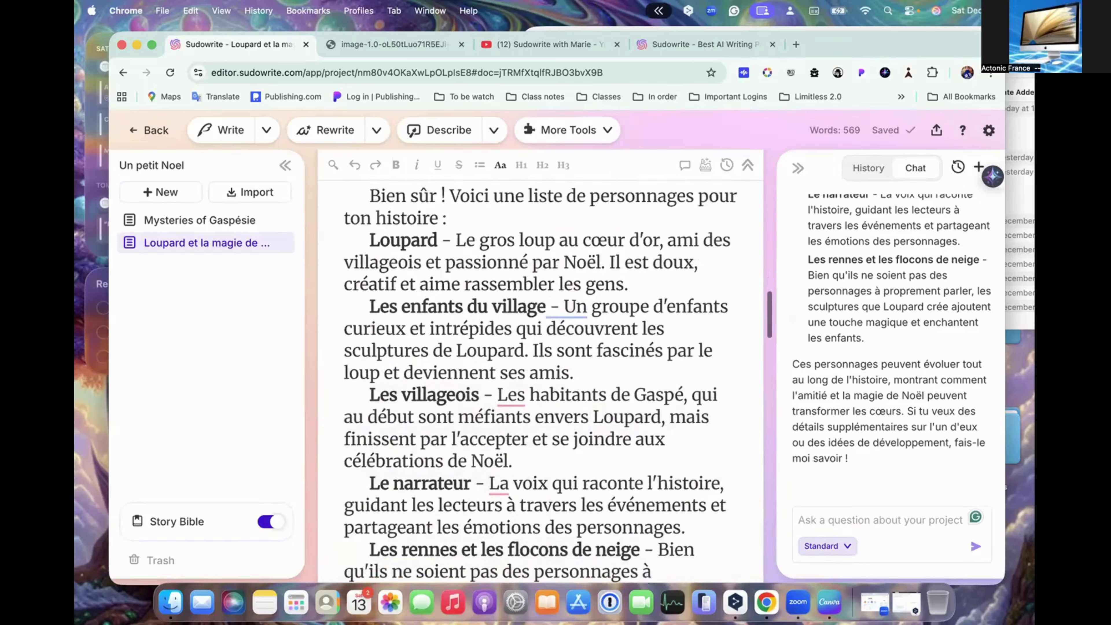
{"action": "scroll", "coordinate": [545, 381], "scroll_direction": "up", "scroll_amount": 2}
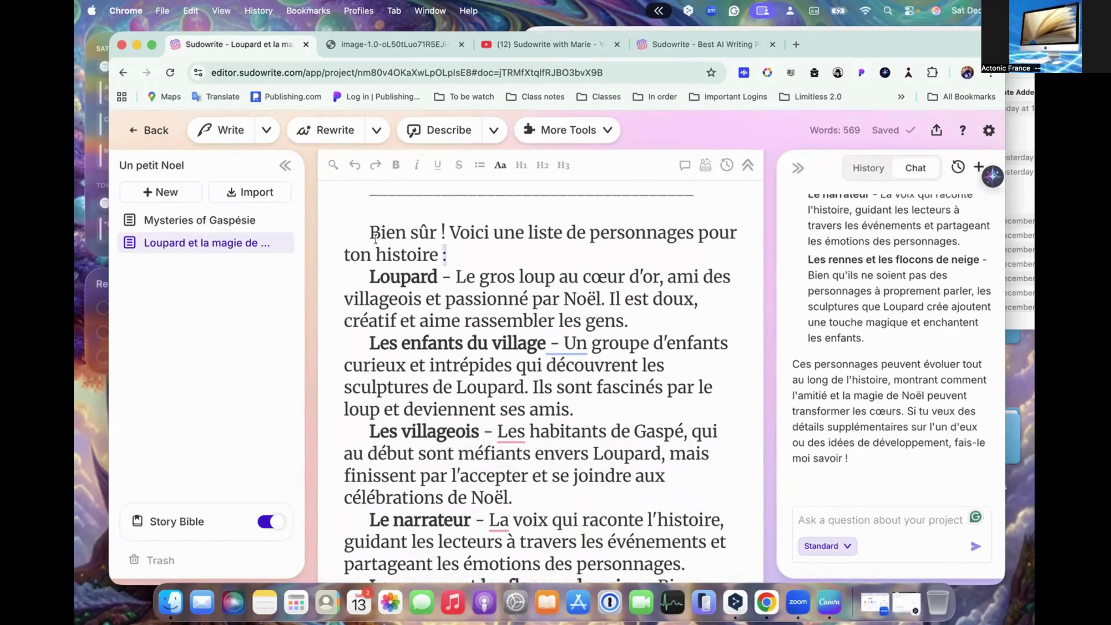
{"action": "left_click_drag", "start_coordinate": [449, 255], "coordinate": [348, 231]}
{"action": "key", "text": "BackSpace"}
- Review the document from the middle of the story down to the end of the character list
{"action": "scroll", "coordinate": [444, 269], "scroll_direction": "up", "scroll_amount": 15}
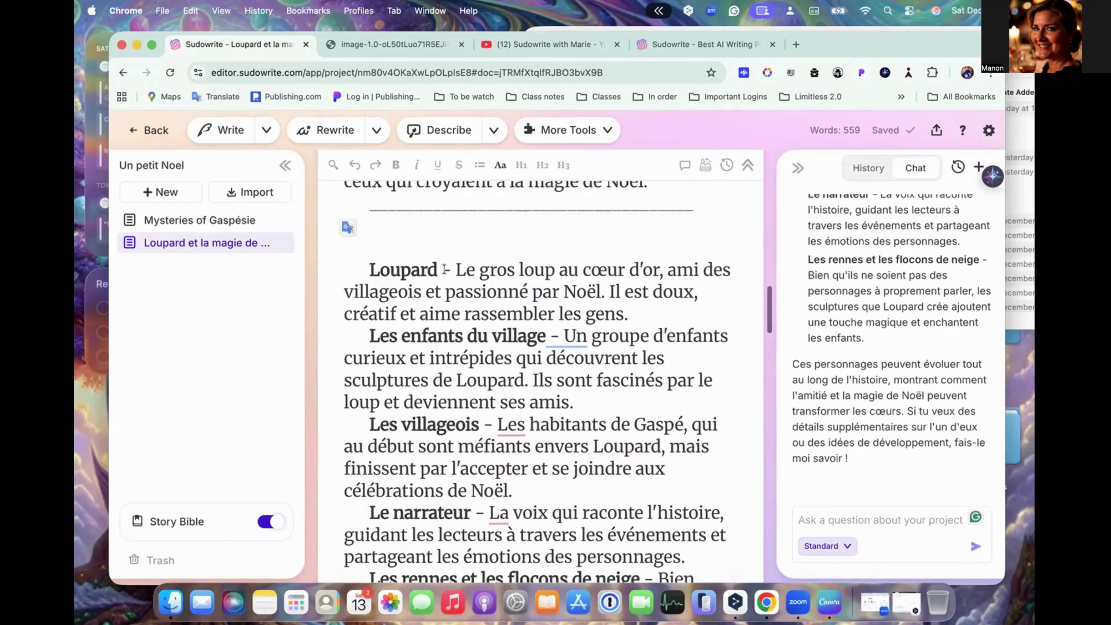
{"action": "scroll", "coordinate": [444, 269], "scroll_direction": "up", "scroll_amount": 10}
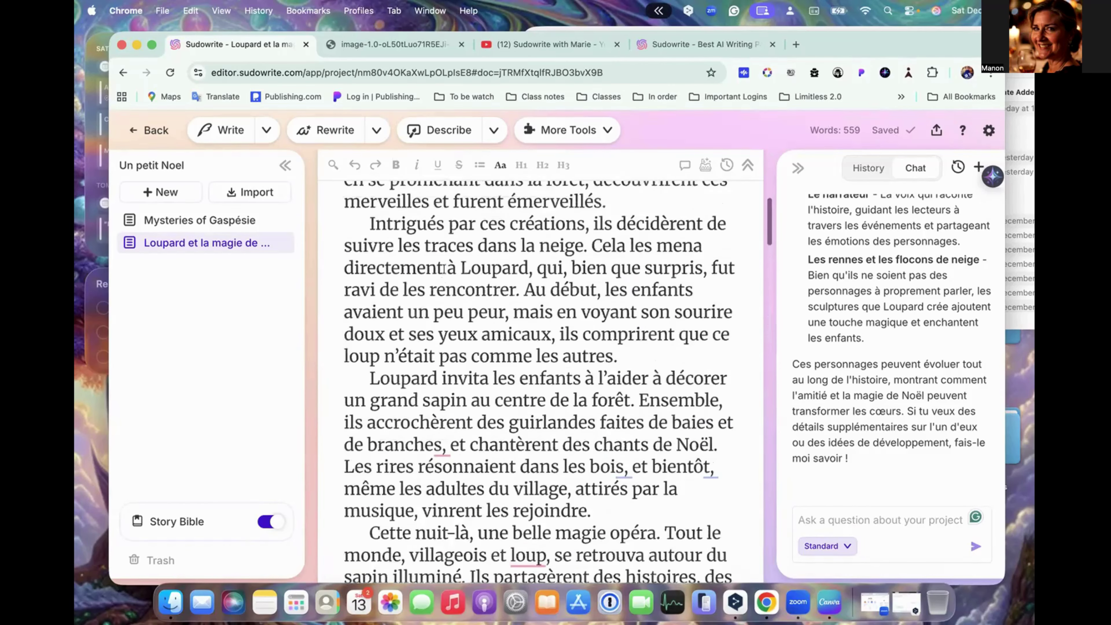
{"action": "scroll", "coordinate": [444, 269], "scroll_direction": "down", "scroll_amount": 10}
{"action": "scroll", "coordinate": [444, 269], "scroll_direction": "down", "scroll_amount": 15}
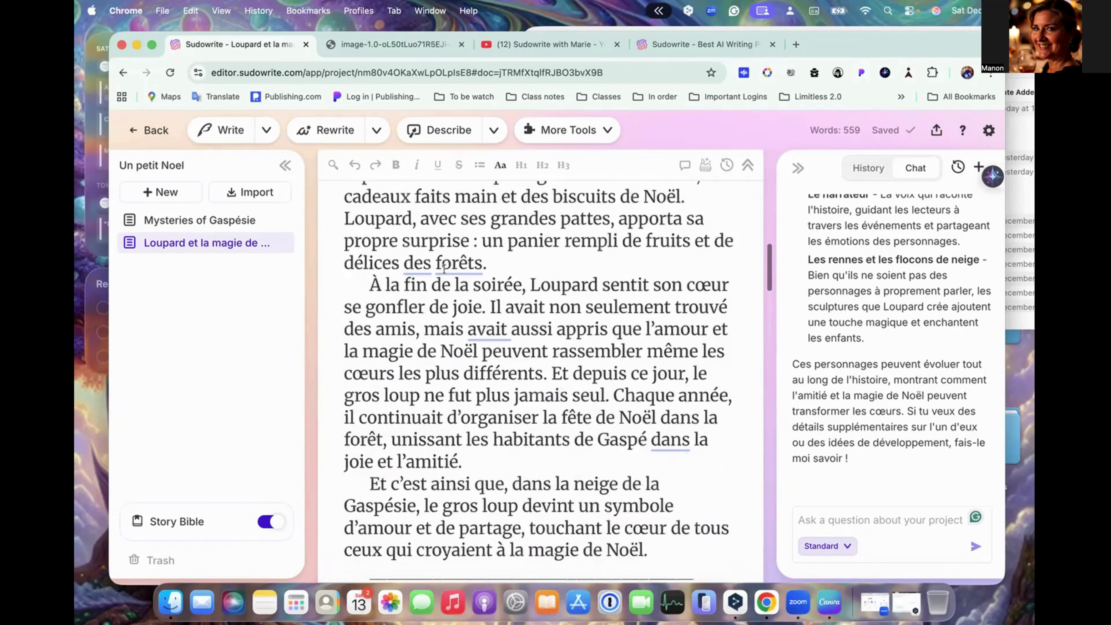
{"action": "scroll", "coordinate": [444, 269], "scroll_direction": "down", "scroll_amount": 5}
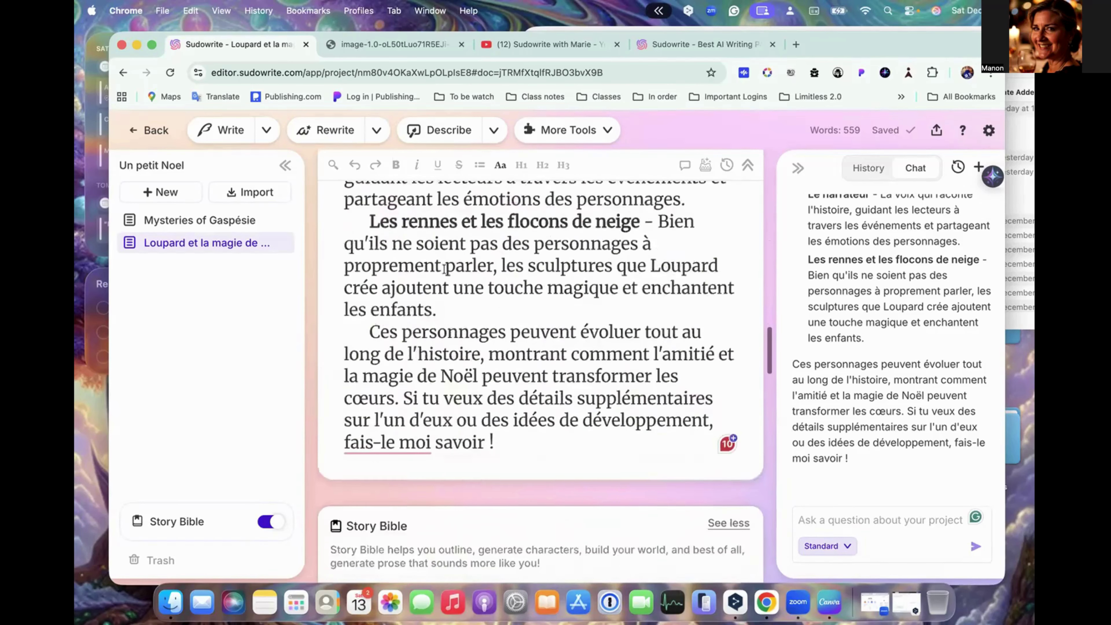
{"action": "scroll", "coordinate": [837, 413], "scroll_direction": "down", "scroll_amount": 1}
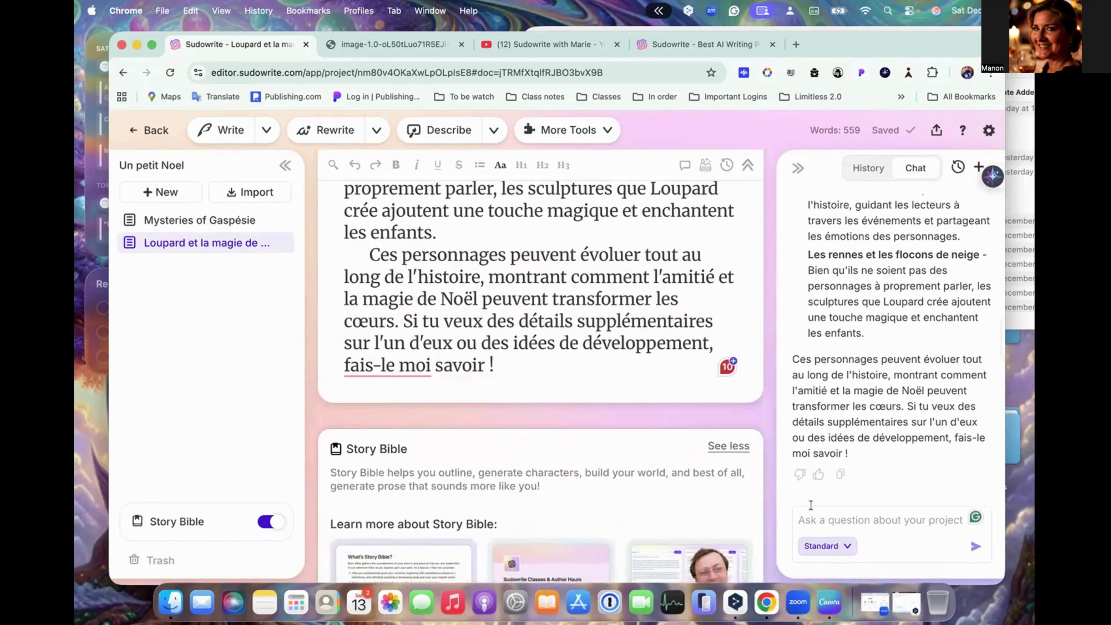
{"action": "left_click", "coordinate": [810, 523]}
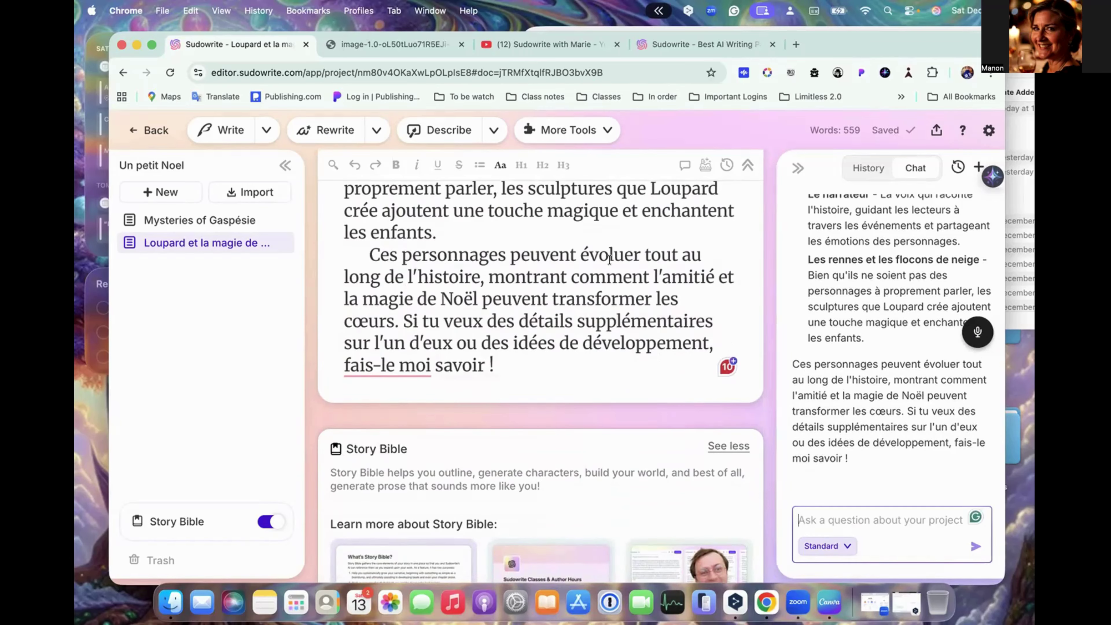
- Select the story's first paragraph and set Creativity in the Write settings to the midpoint between Least and Most
{"action": "scroll", "coordinate": [610, 260], "scroll_direction": "up", "scroll_amount": 20}
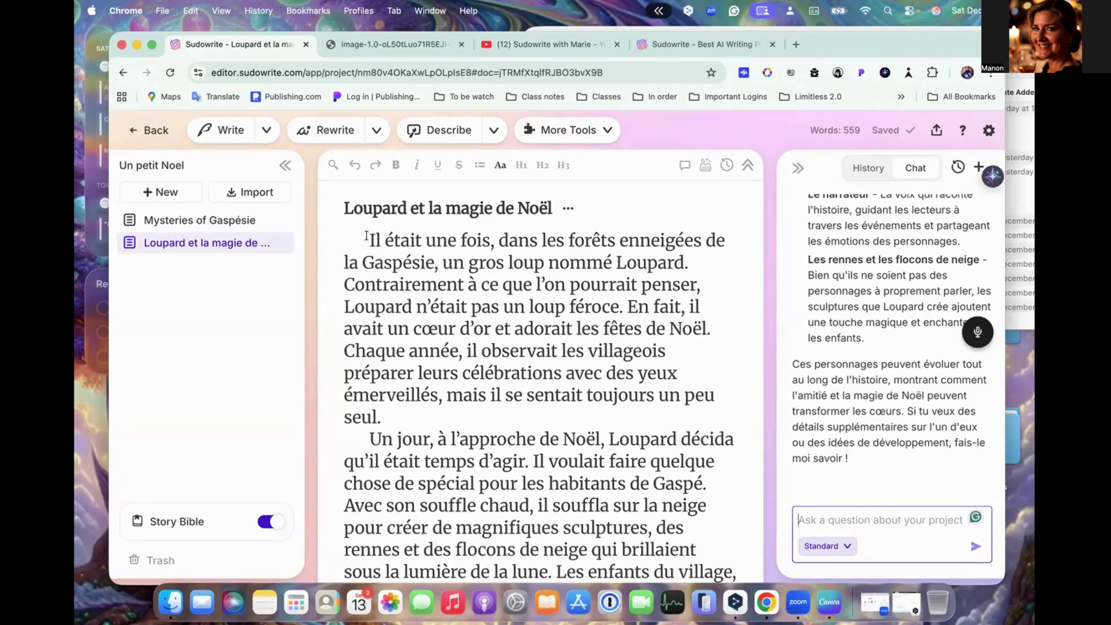
{"action": "left_click_drag", "start_coordinate": [366, 235], "coordinate": [400, 409]}
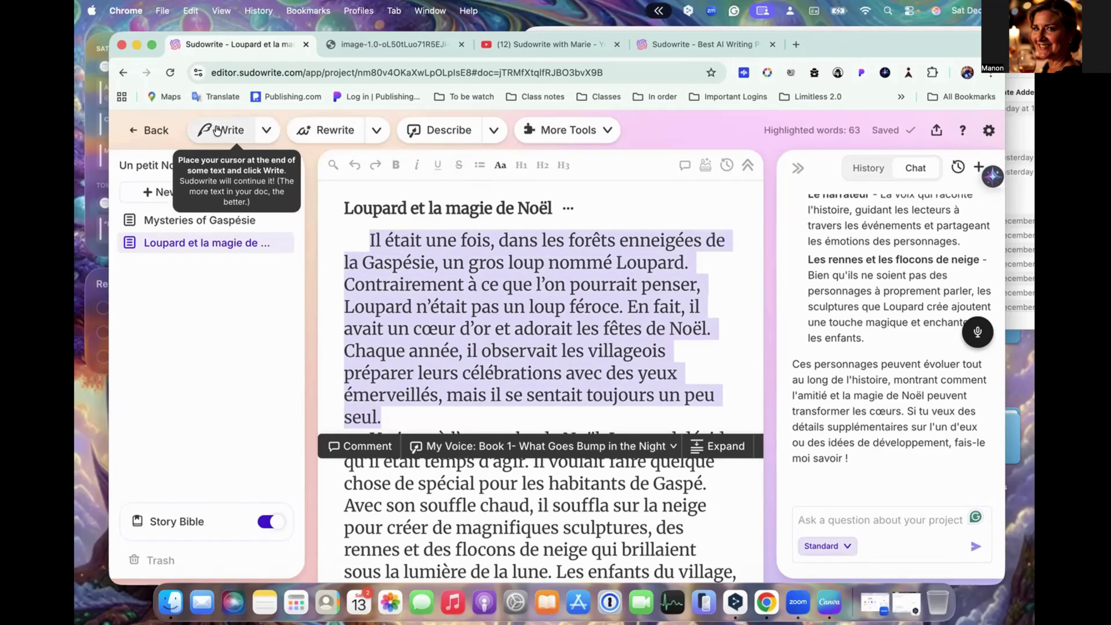
{"action": "left_click", "coordinate": [267, 131]}
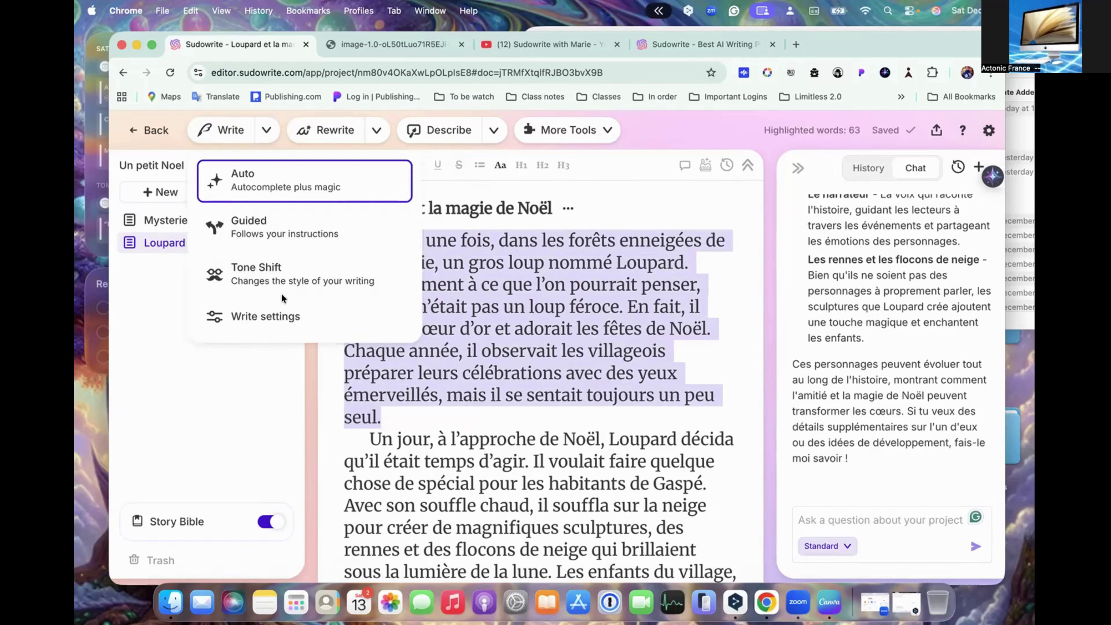
{"action": "left_click", "coordinate": [274, 316]}
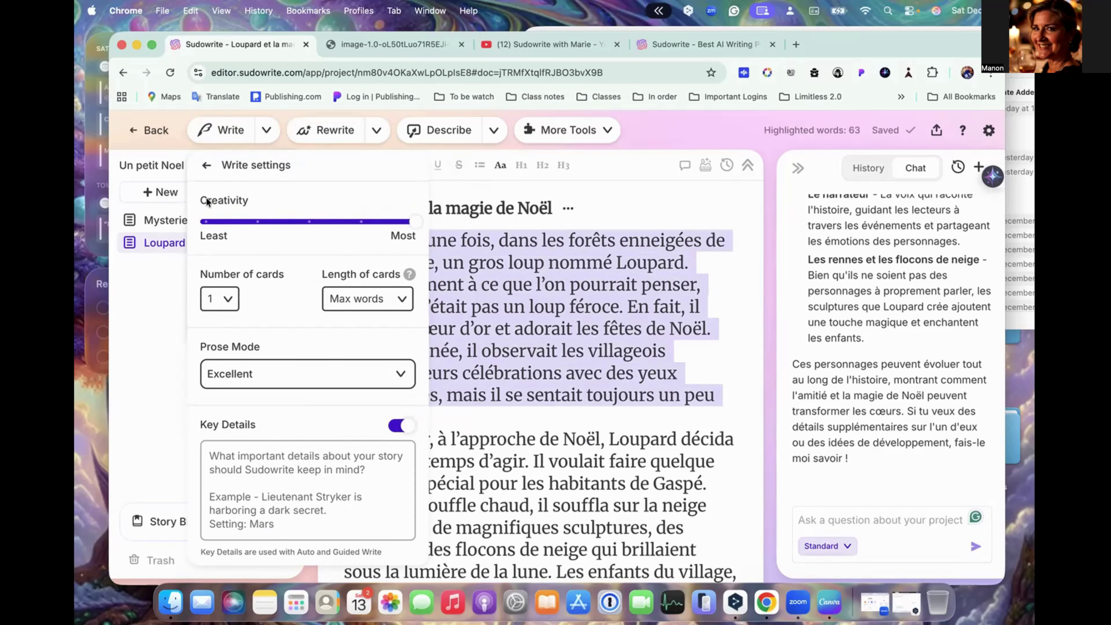
{"action": "left_click", "coordinate": [309, 220]}
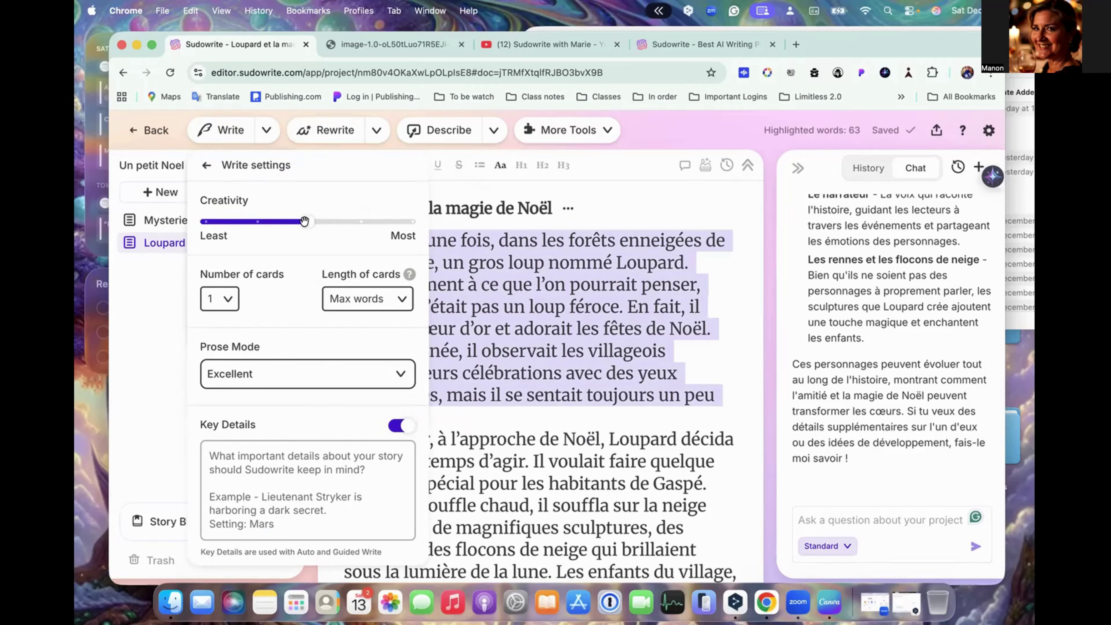
- Set Creativity in the Write settings to Most
{"action": "left_click_drag", "start_coordinate": [206, 225], "coordinate": [252, 221]}
{"action": "left_click", "coordinate": [406, 218]}
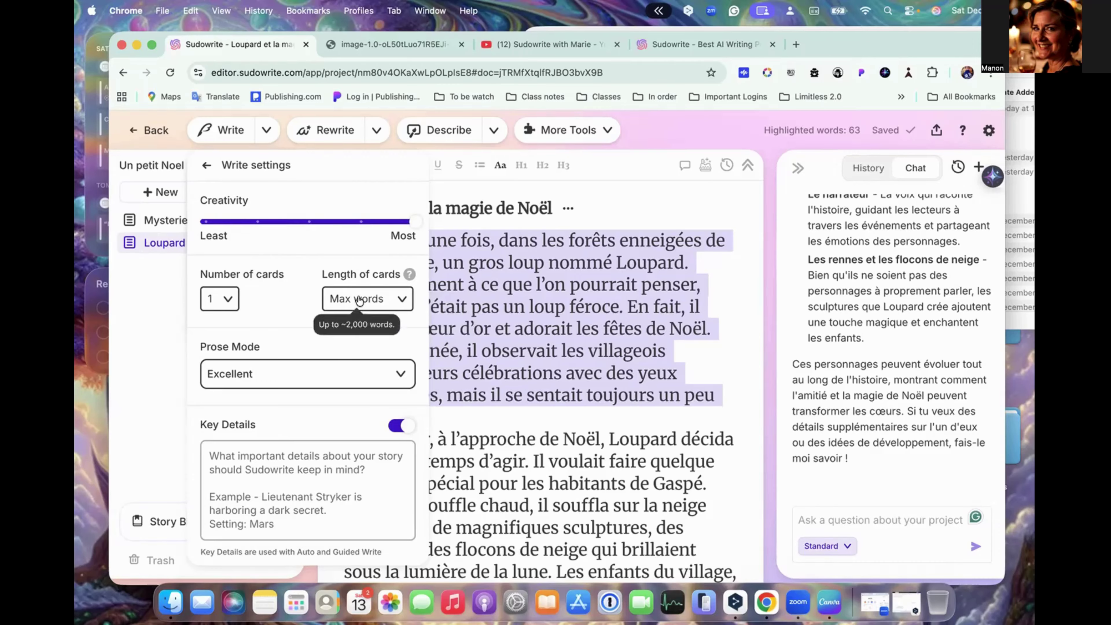
{"action": "left_click", "coordinate": [402, 299]}
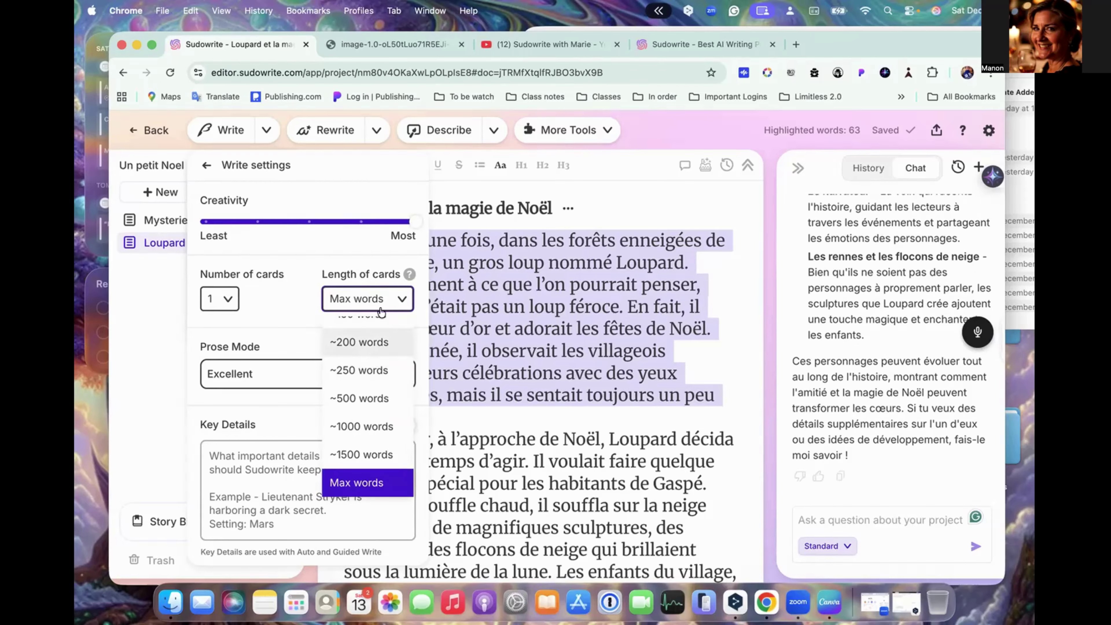
{"action": "left_click", "coordinate": [228, 304]}
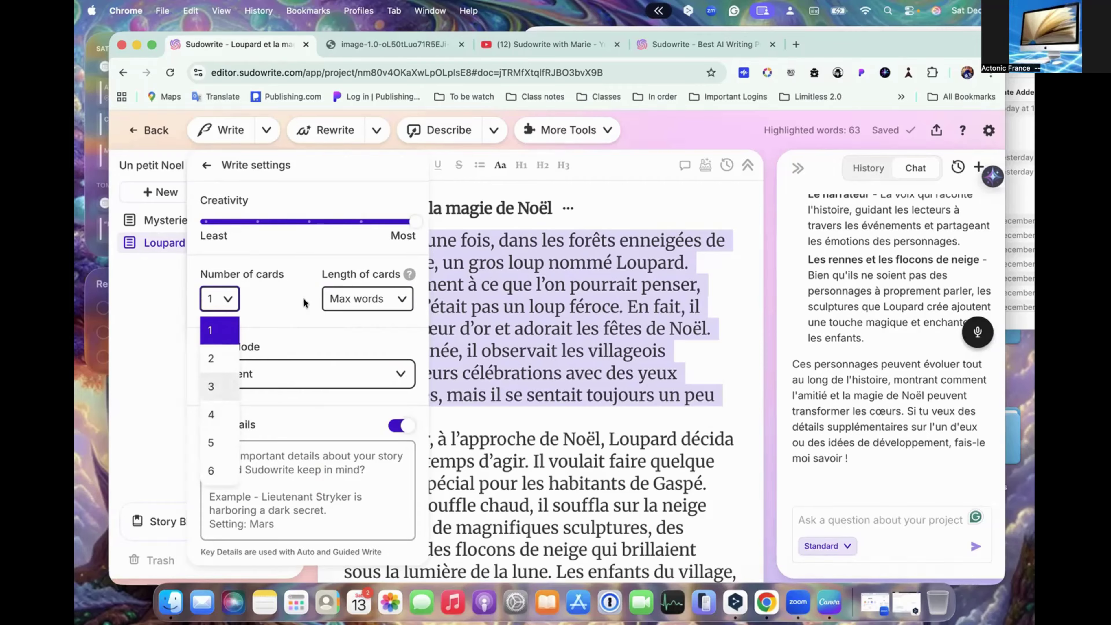
{"action": "left_click", "coordinate": [215, 384]}
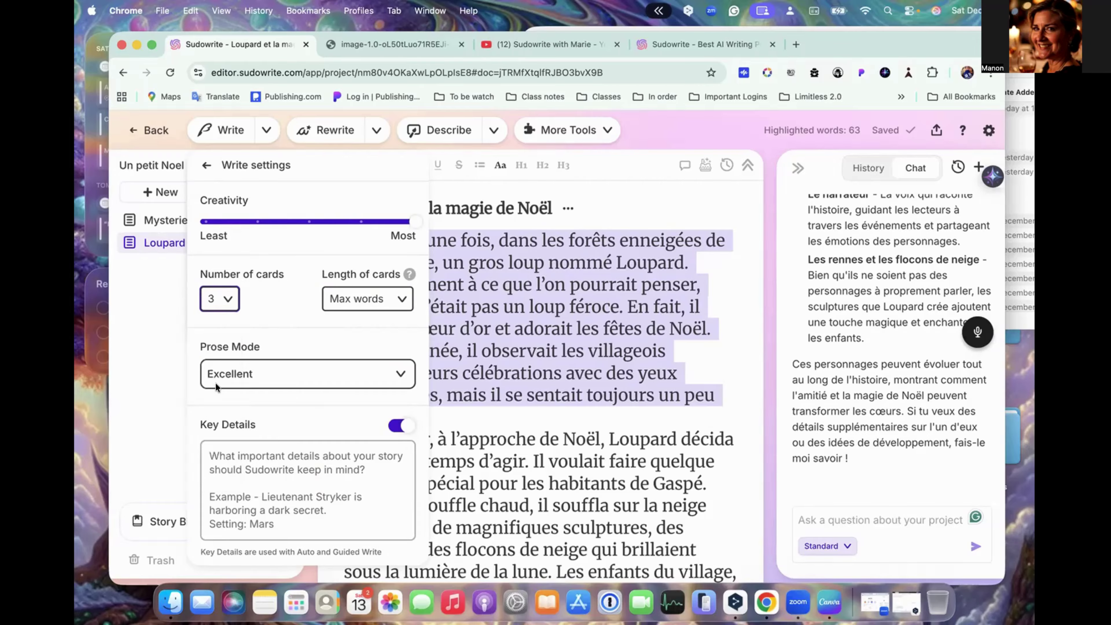
{"action": "left_click", "coordinate": [226, 300]}
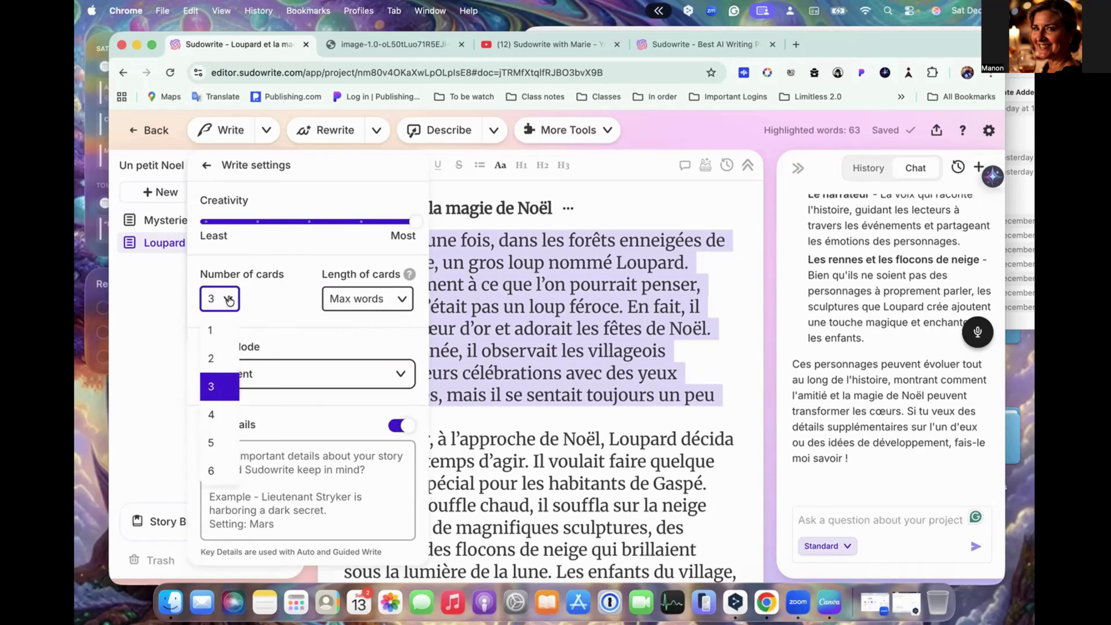
{"action": "left_click", "coordinate": [221, 328]}
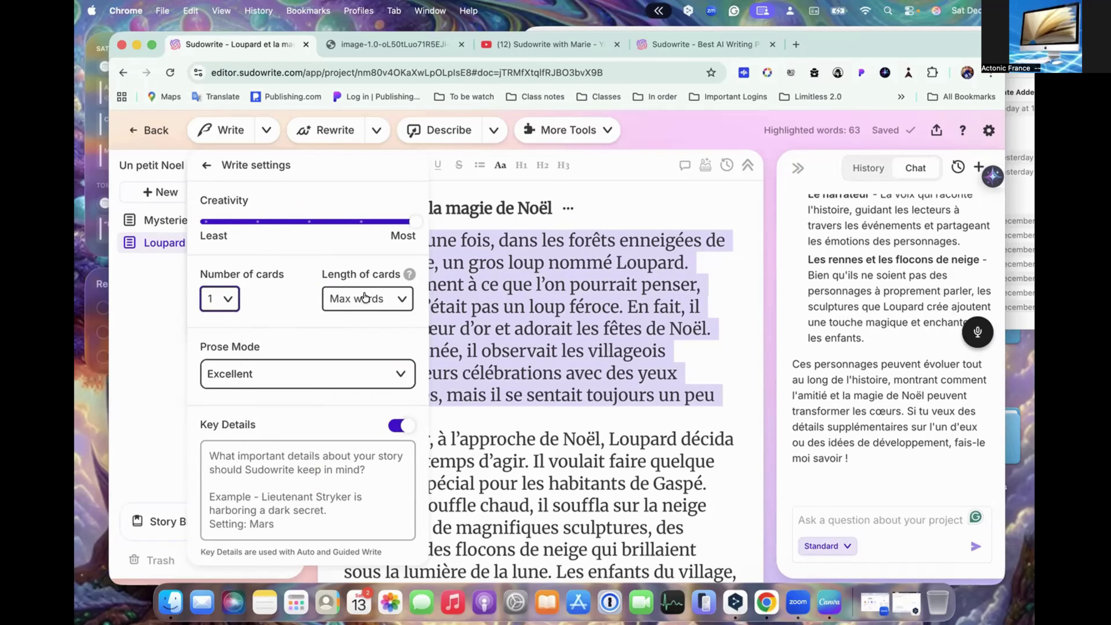
- Set the length of cards in the Write settings to ~500 words
{"action": "left_click", "coordinate": [402, 301]}
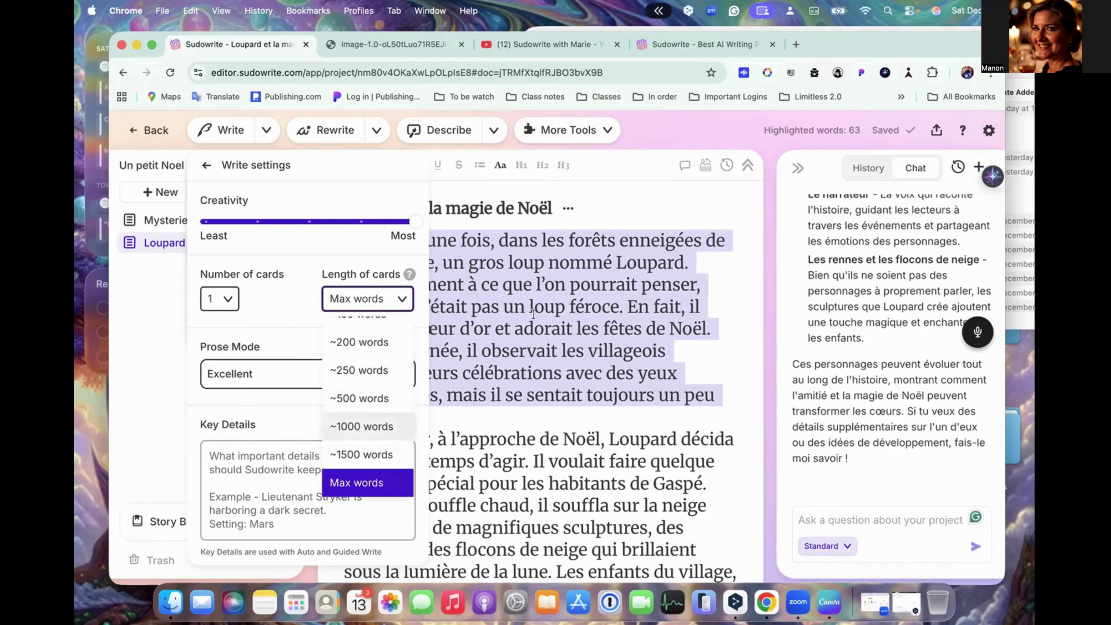
{"action": "left_click", "coordinate": [381, 399]}
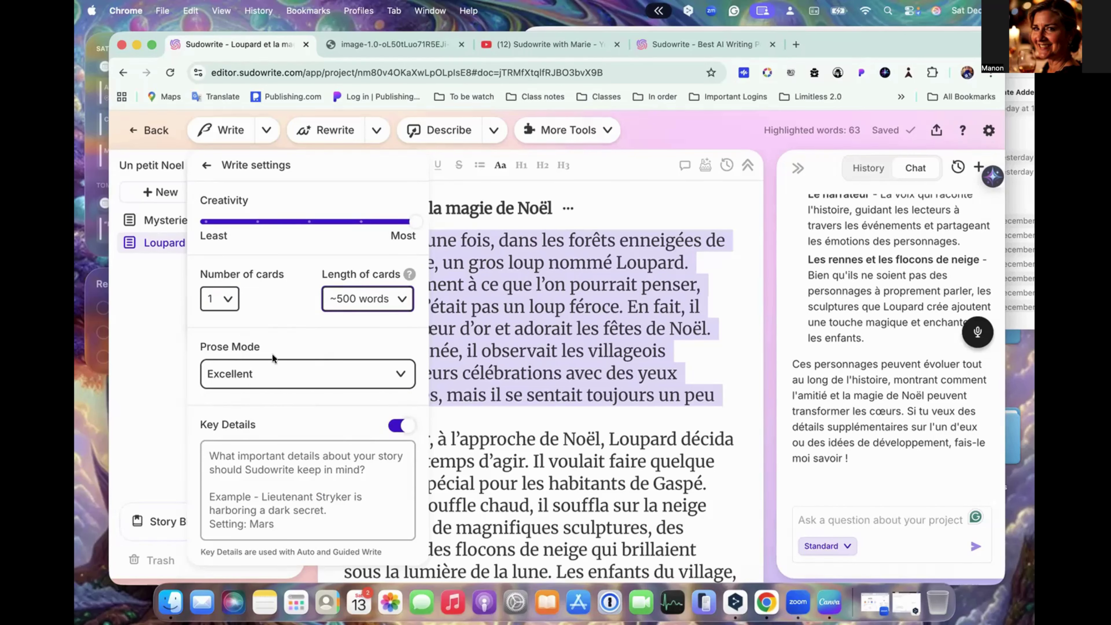
- Examine the Muse and Excellent prose modes and look through the list of Advanced experimental models
{"action": "left_click", "coordinate": [400, 376]}
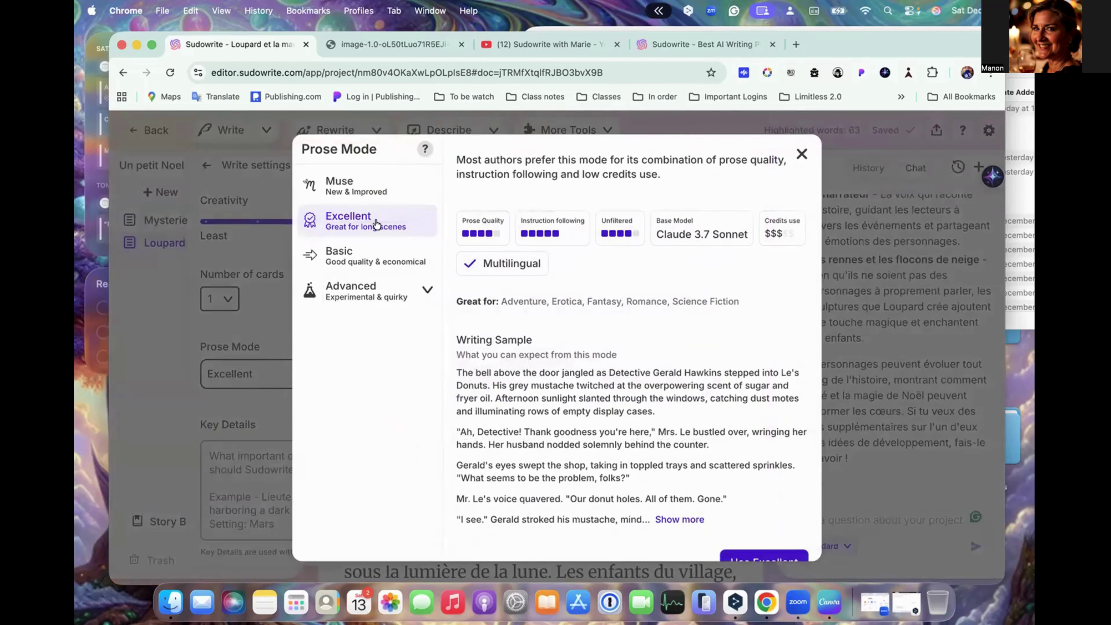
{"action": "left_click", "coordinate": [363, 191]}
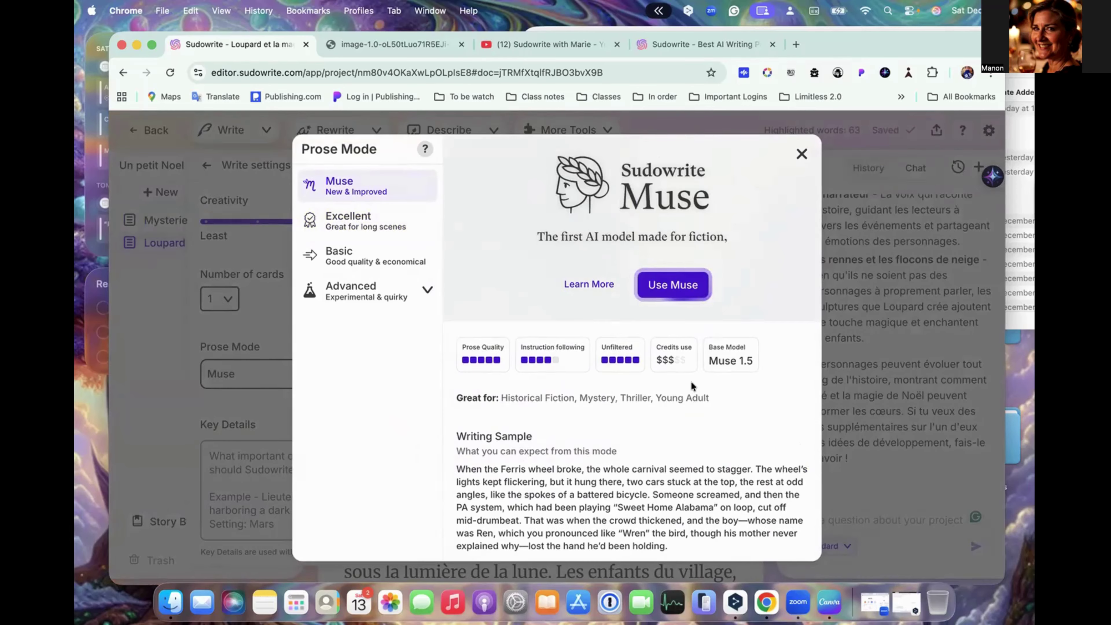
{"action": "scroll", "coordinate": [691, 381], "scroll_direction": "down", "scroll_amount": 1}
{"action": "left_click", "coordinate": [359, 221]}
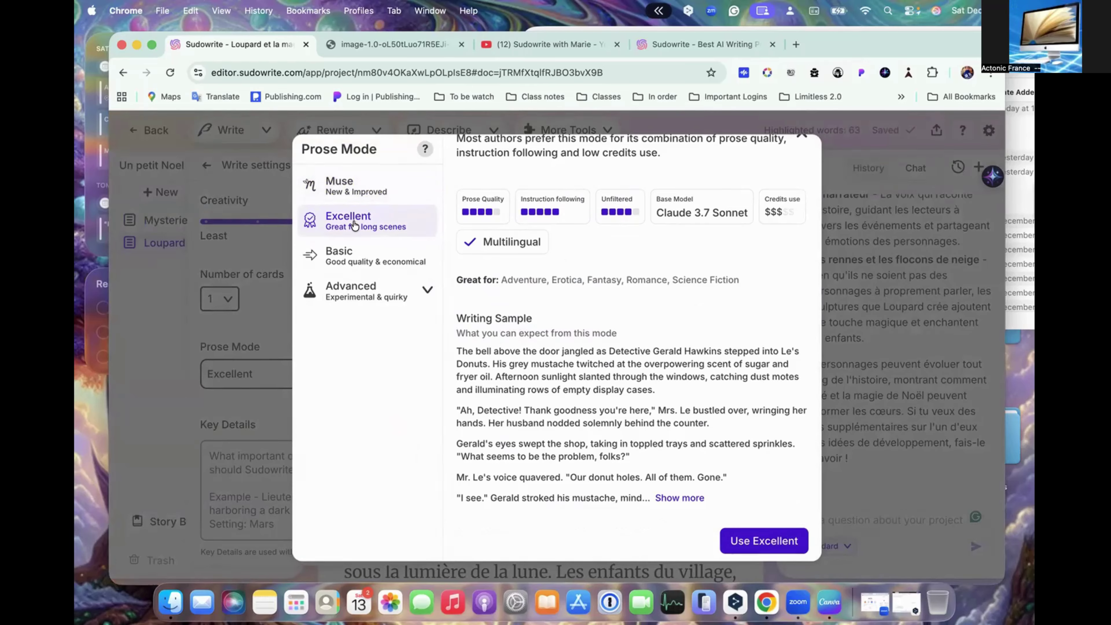
{"action": "left_click", "coordinate": [385, 292]}
{"action": "scroll", "coordinate": [397, 400], "scroll_direction": "down", "scroll_amount": 5}
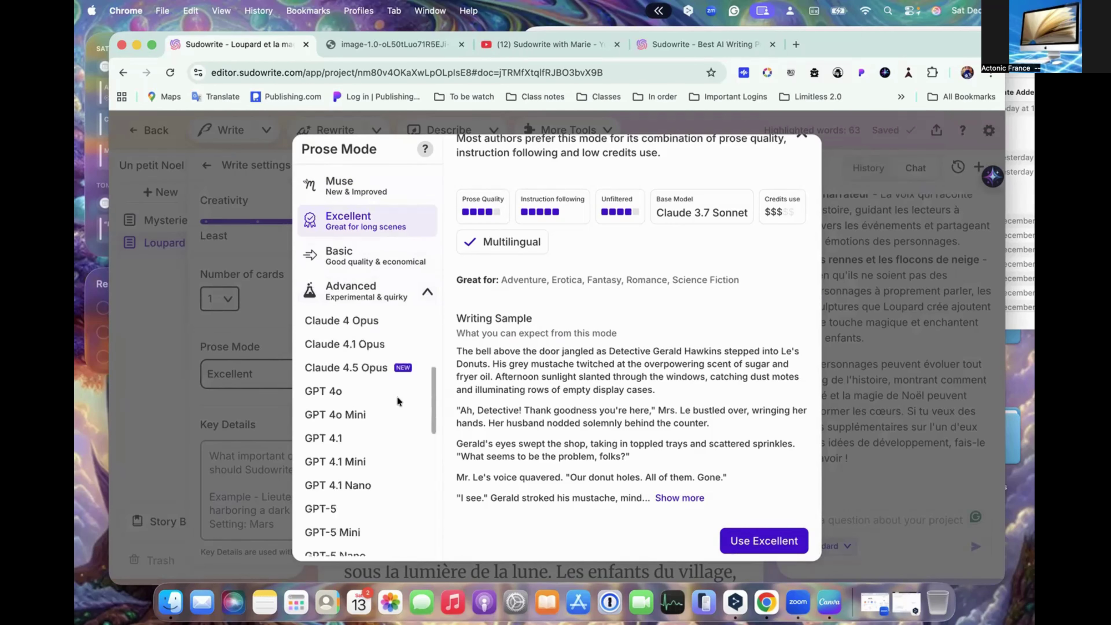
{"action": "scroll", "coordinate": [397, 400], "scroll_direction": "down", "scroll_amount": 5}
{"action": "scroll", "coordinate": [397, 401], "scroll_direction": "up", "scroll_amount": 10}
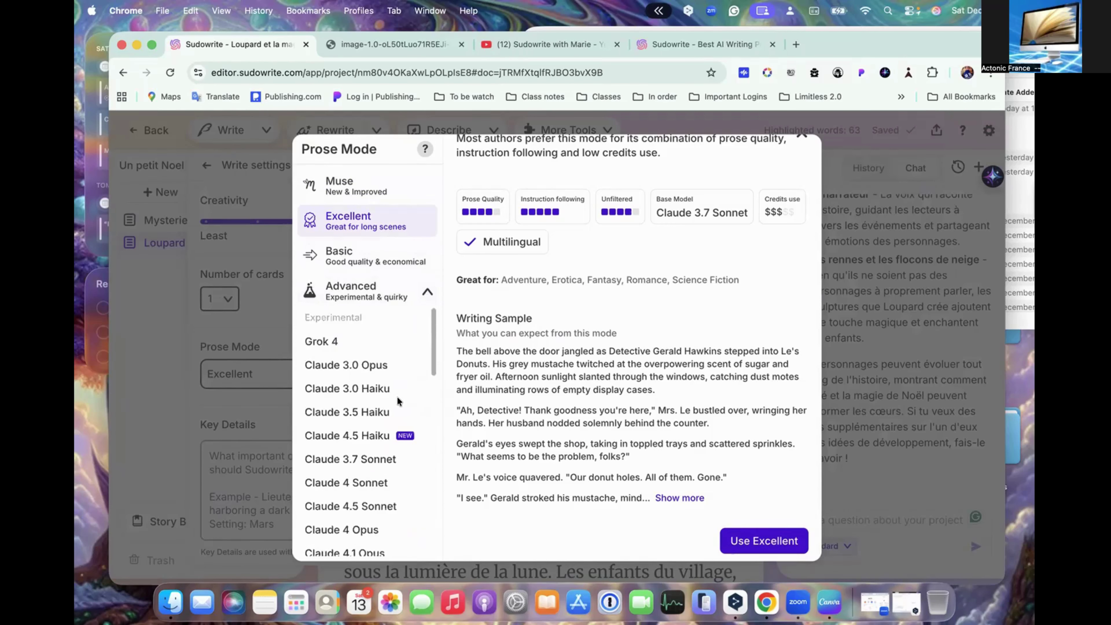
- Compare the descriptions, ratings and credit use of the Muse, Excellent and Basic prose modes
{"action": "left_click", "coordinate": [357, 181]}
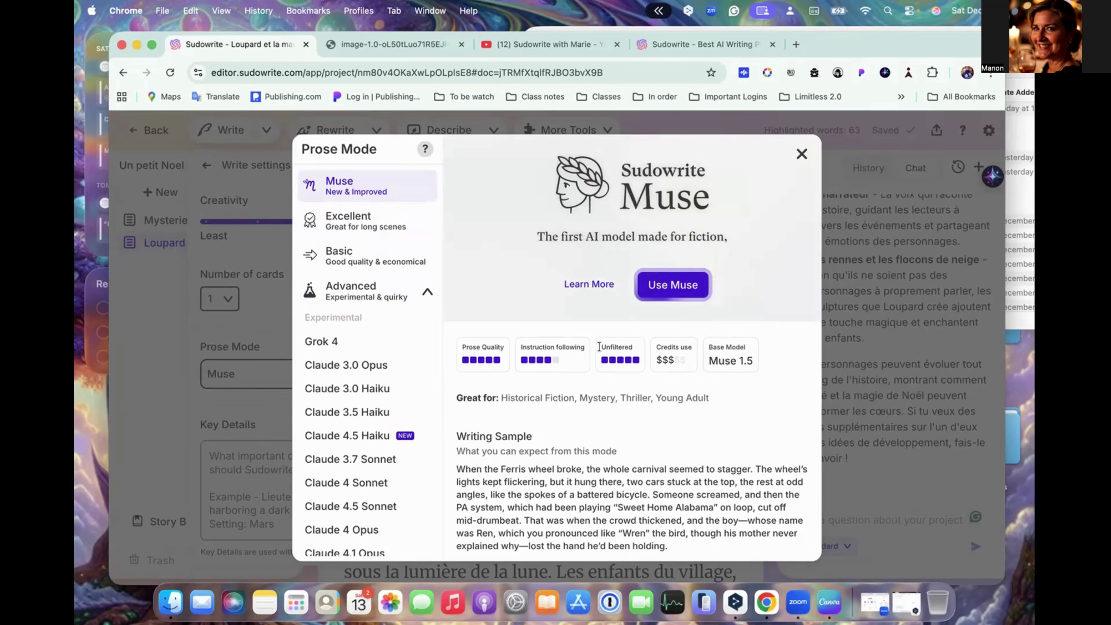
{"action": "left_click", "coordinate": [364, 227]}
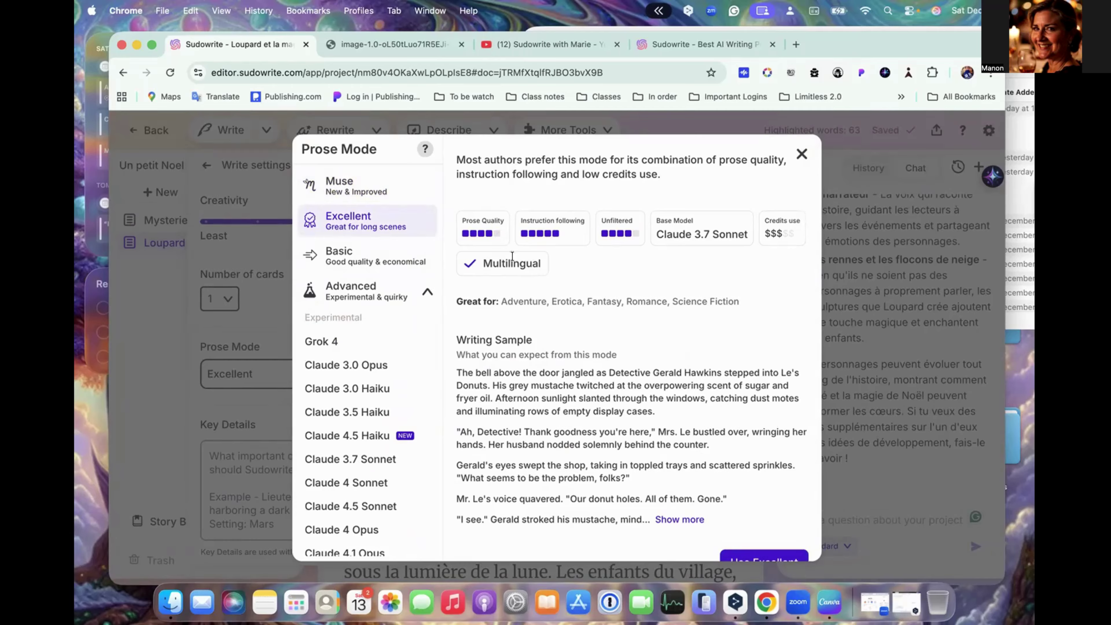
{"action": "left_click", "coordinate": [373, 263]}
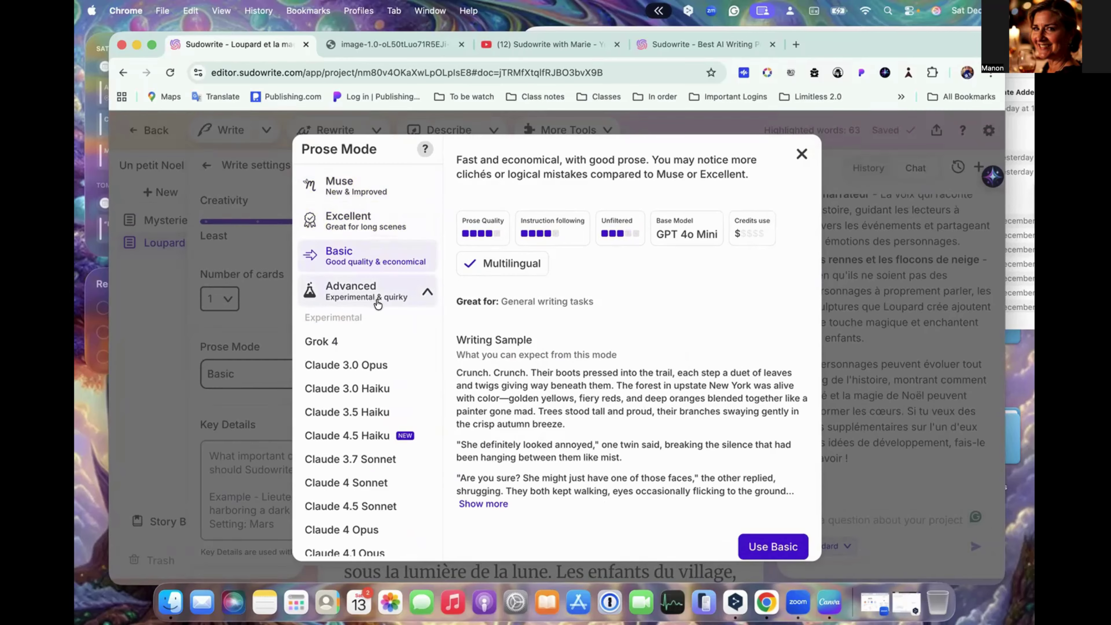
- Compare the ratings and credit use of Advanced models, from Grok 4 through the Claude Opus, Haiku and Sonnet models to GPT 4o
{"action": "left_click", "coordinate": [346, 344]}
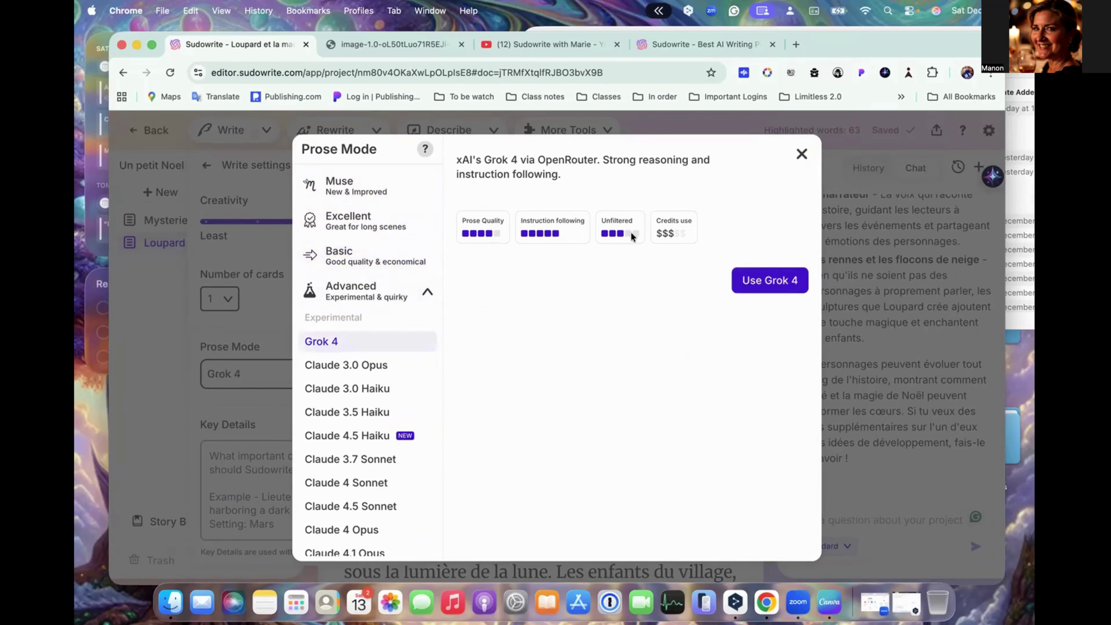
{"action": "scroll", "coordinate": [343, 346], "scroll_direction": "down", "scroll_amount": 1}
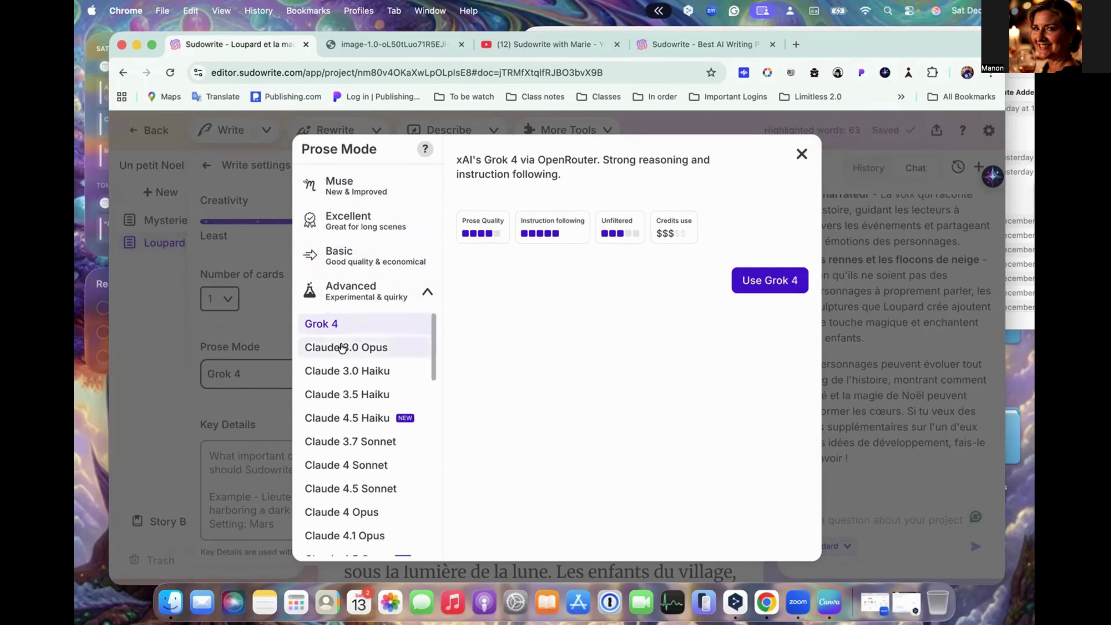
{"action": "left_click", "coordinate": [342, 347]}
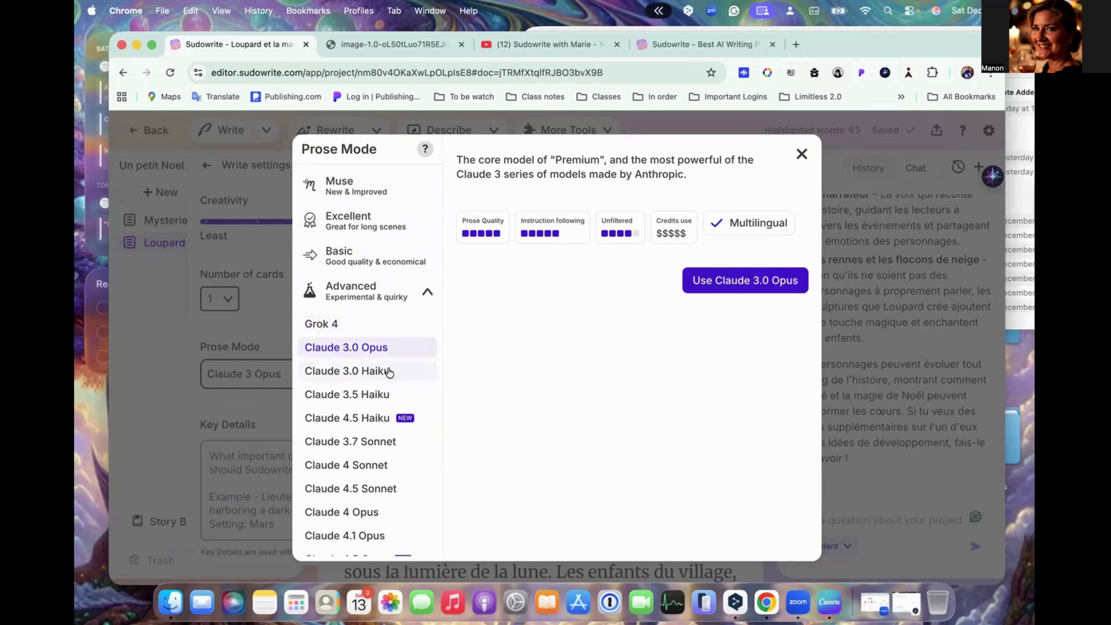
{"action": "left_click", "coordinate": [389, 372]}
{"action": "left_click", "coordinate": [383, 398]}
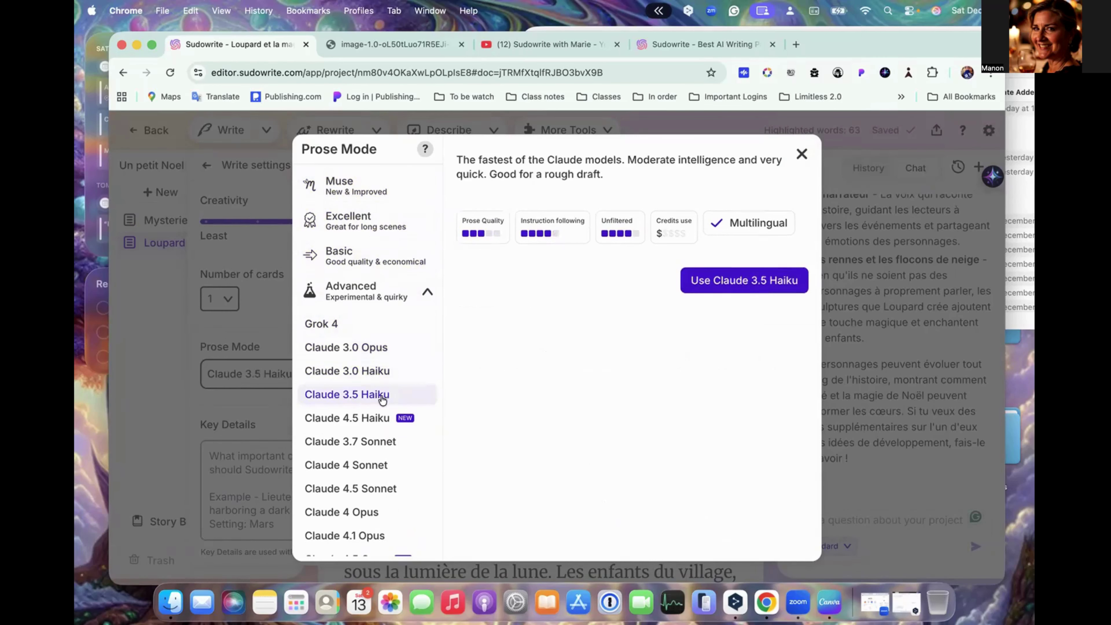
{"action": "left_click", "coordinate": [373, 419]}
{"action": "left_click", "coordinate": [376, 442]}
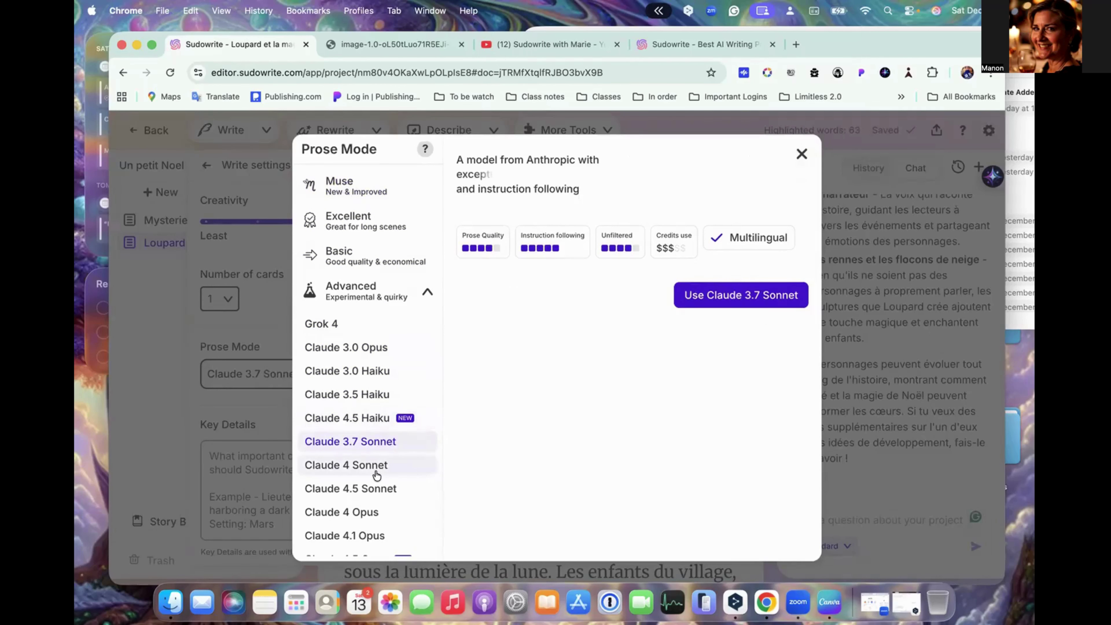
{"action": "scroll", "coordinate": [375, 473], "scroll_direction": "down", "scroll_amount": 3}
{"action": "scroll", "coordinate": [394, 472], "scroll_direction": "down", "scroll_amount": 3}
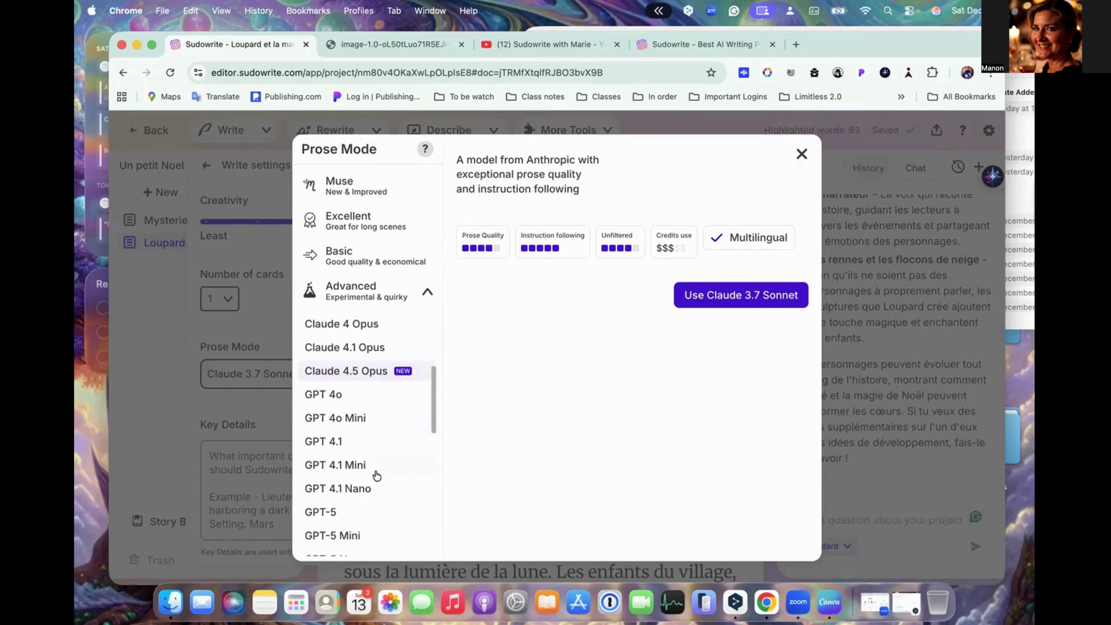
{"action": "left_click", "coordinate": [335, 392]}
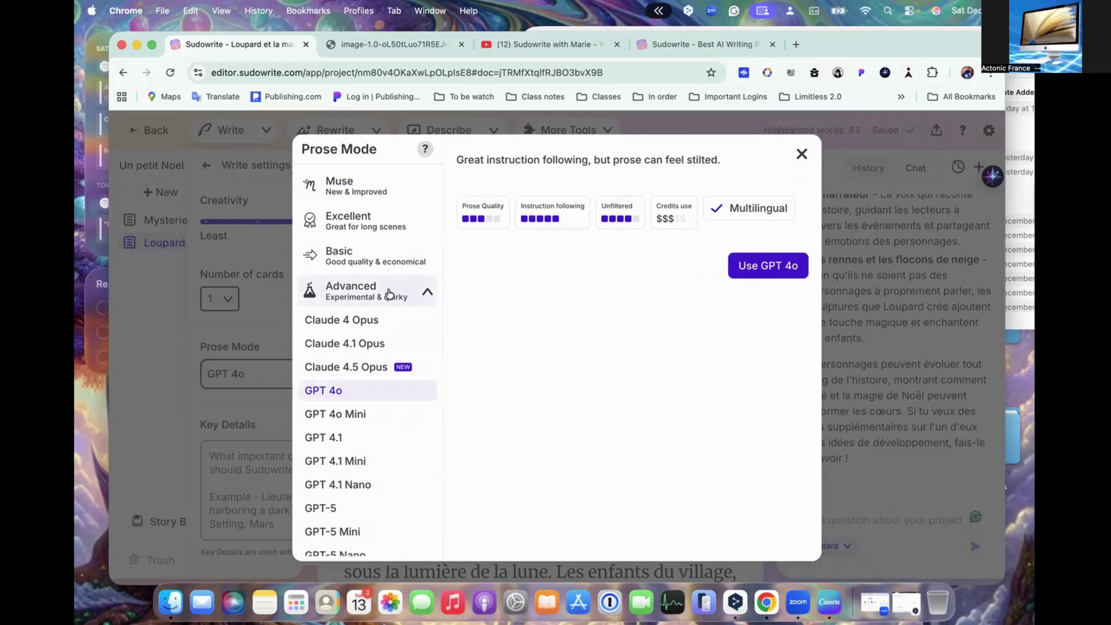
- Review the Basic prose mode and apply Excellent as the prose mode for Write
{"action": "left_click", "coordinate": [377, 253]}
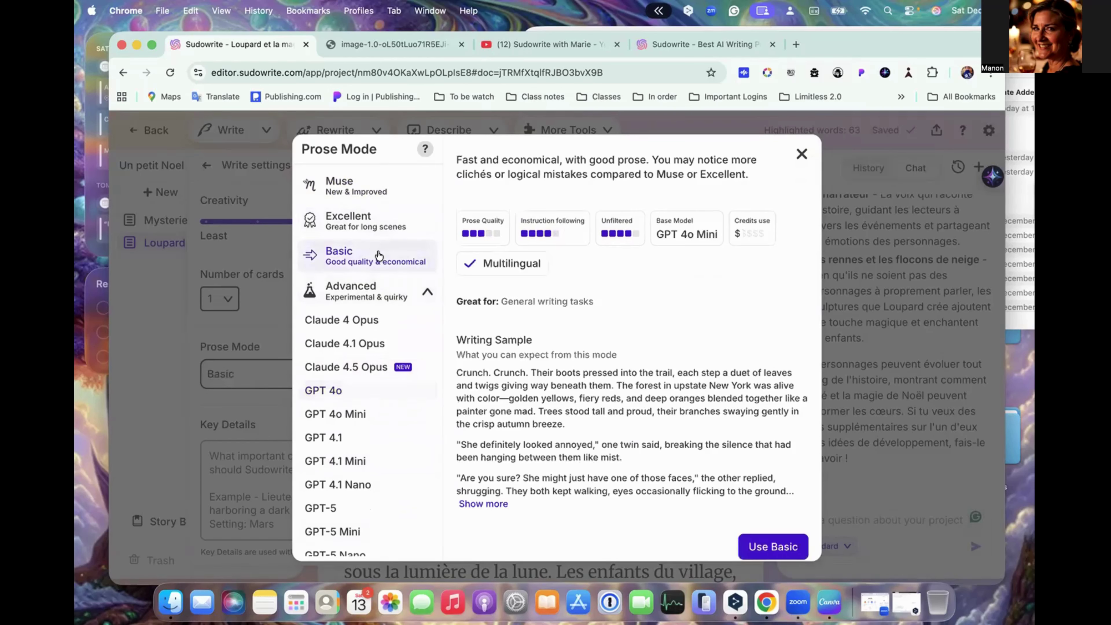
{"action": "left_click", "coordinate": [372, 228]}
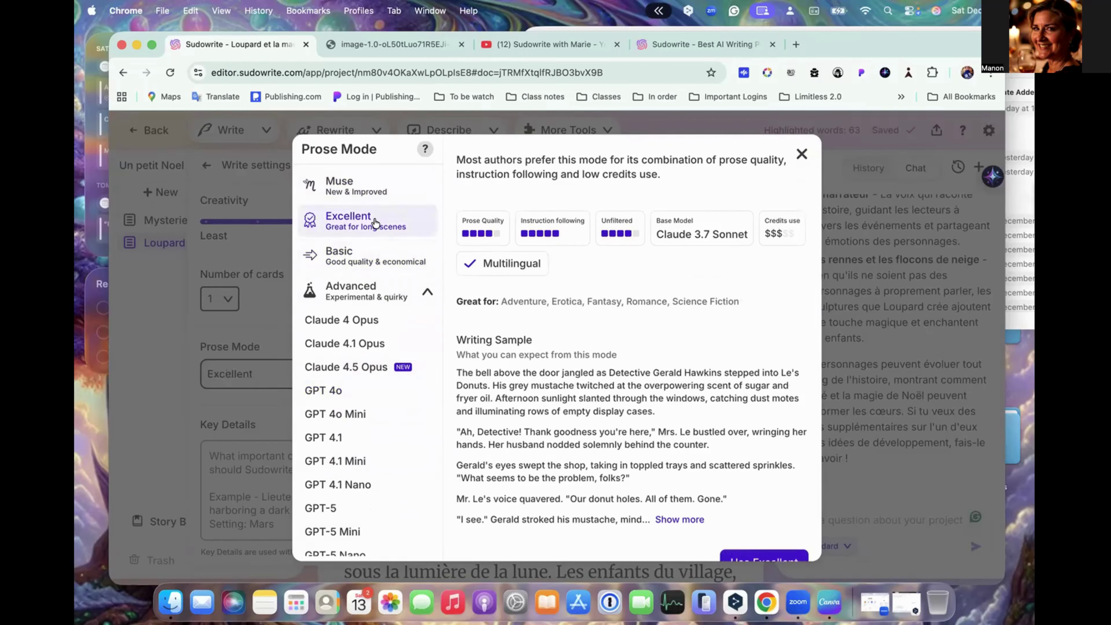
{"action": "left_click", "coordinate": [757, 553]}
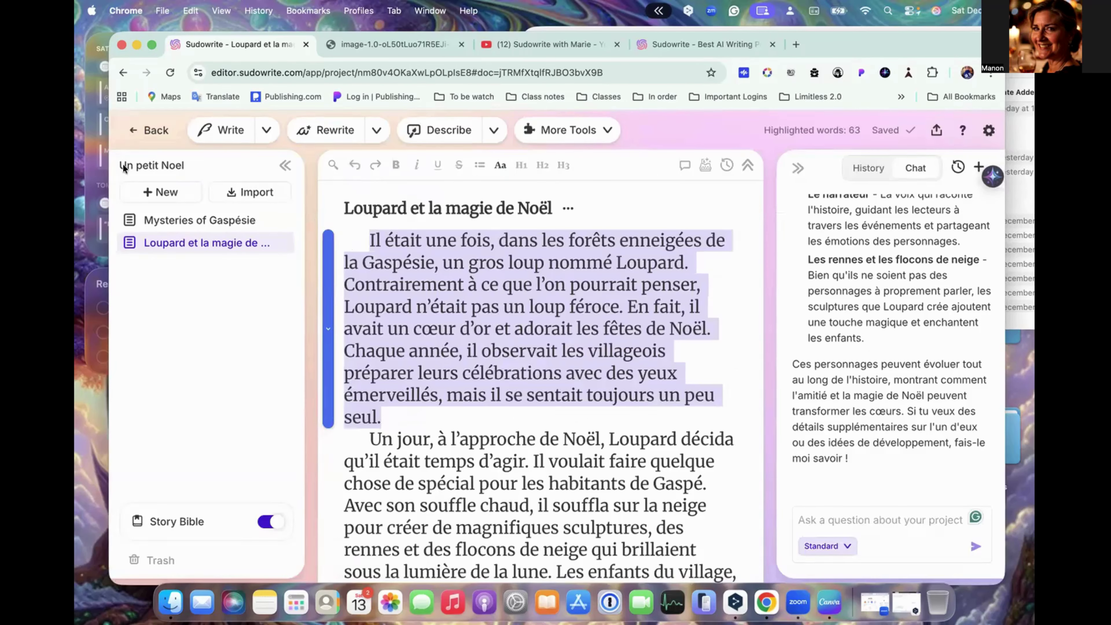
- Enter "[write all content in French]" as the Key Details in the Write settings and return to the document
{"action": "left_click", "coordinate": [265, 132]}
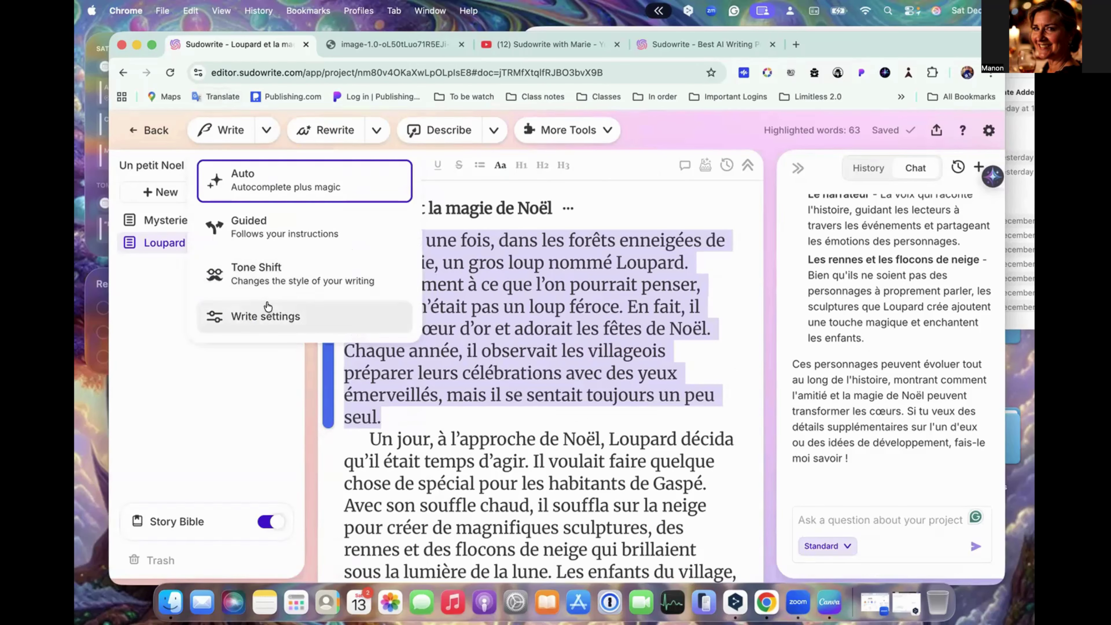
{"action": "left_click", "coordinate": [276, 315]}
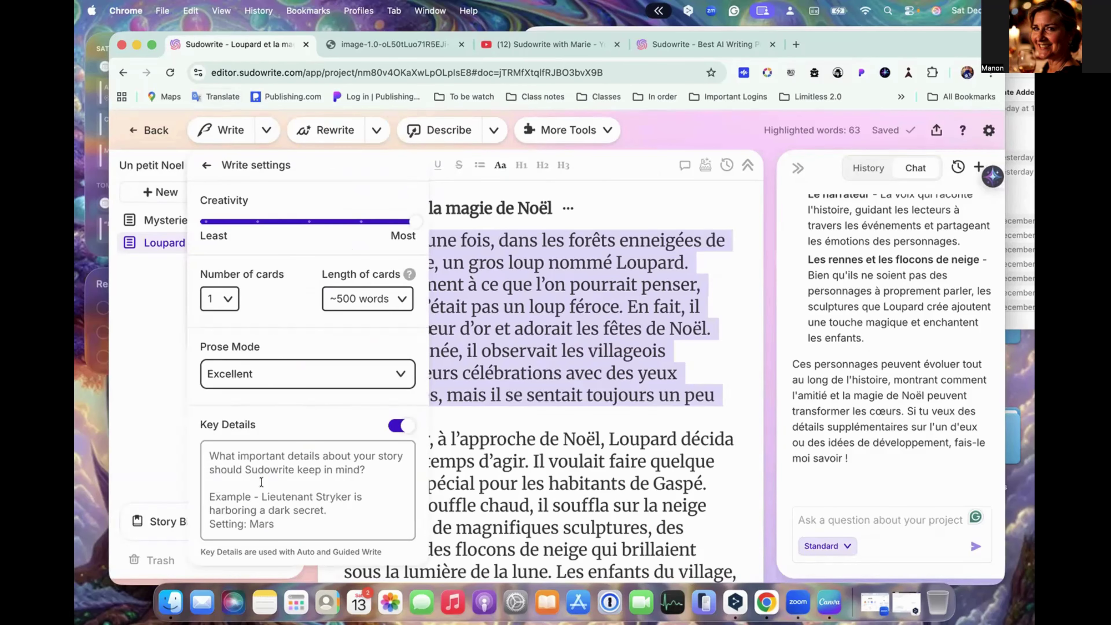
{"action": "left_click", "coordinate": [245, 460]}
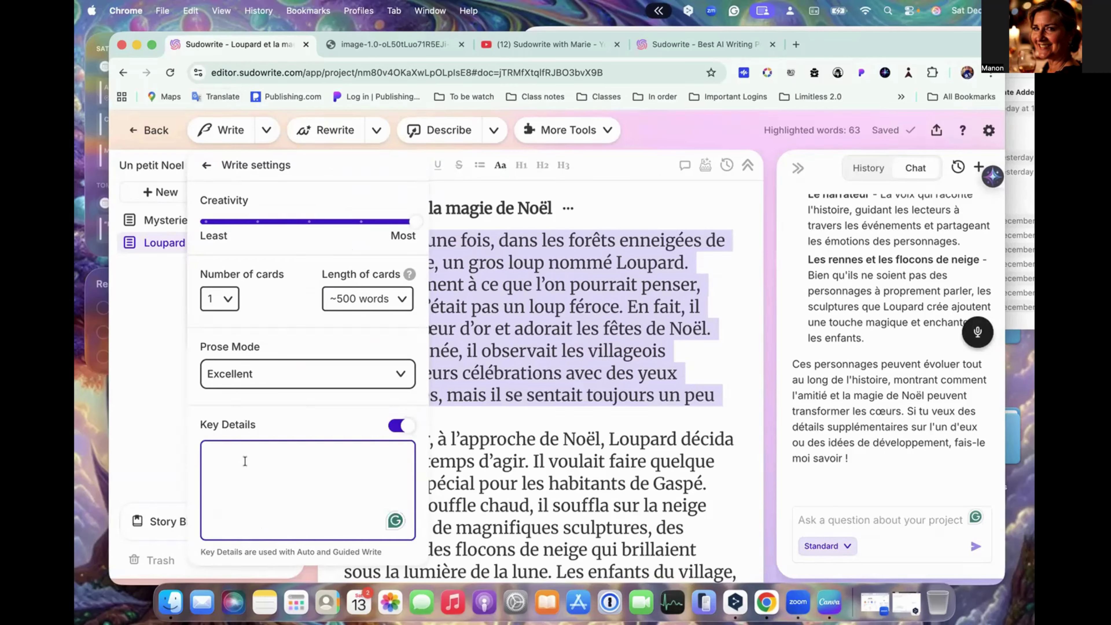
{"action": "type", "text": "["}
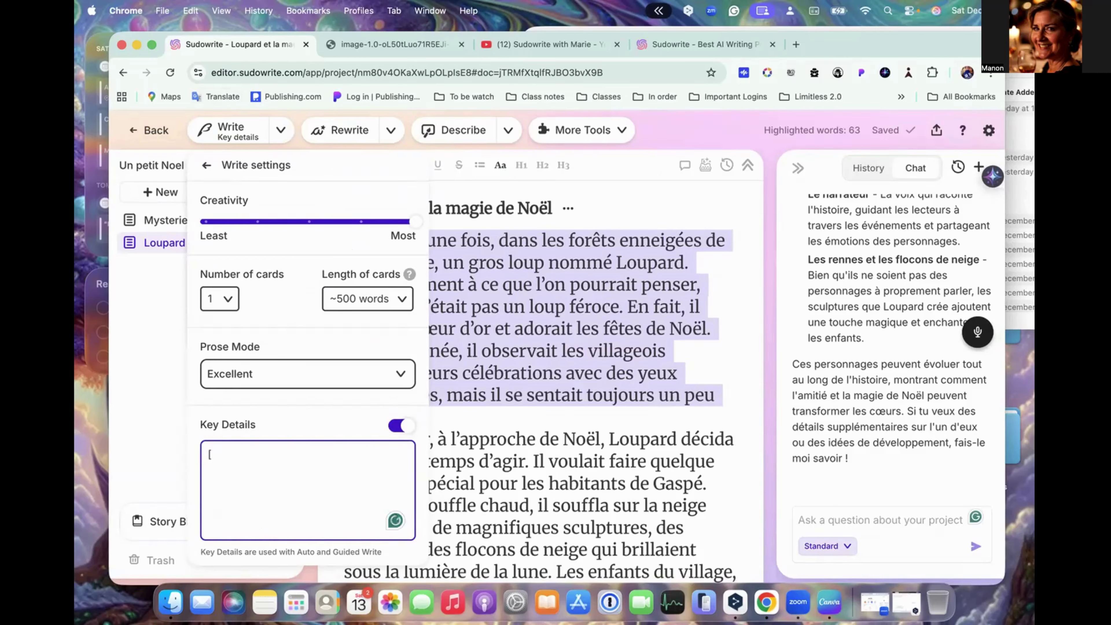
{"action": "type", "text": "write all content in Fre"}
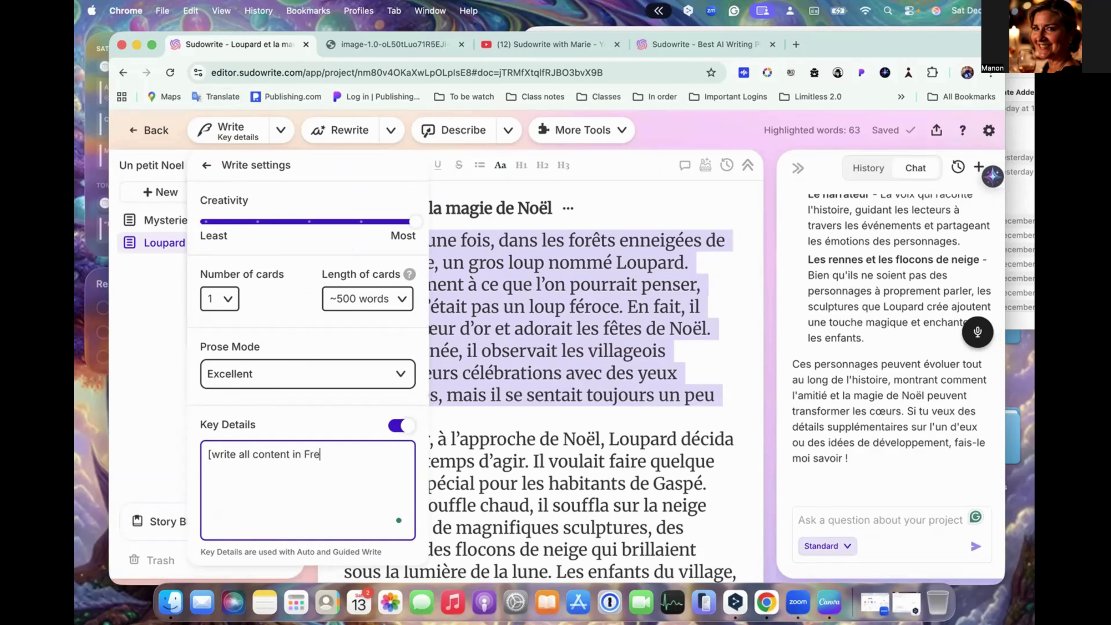
{"action": "type", "text": "nch]"}
{"action": "key", "text": "Return"}
{"action": "type", "text": "["}
{"action": "key", "text": "BackSpace"}
{"action": "key", "text": "BackSpace"}
{"action": "left_click", "coordinate": [524, 431]}
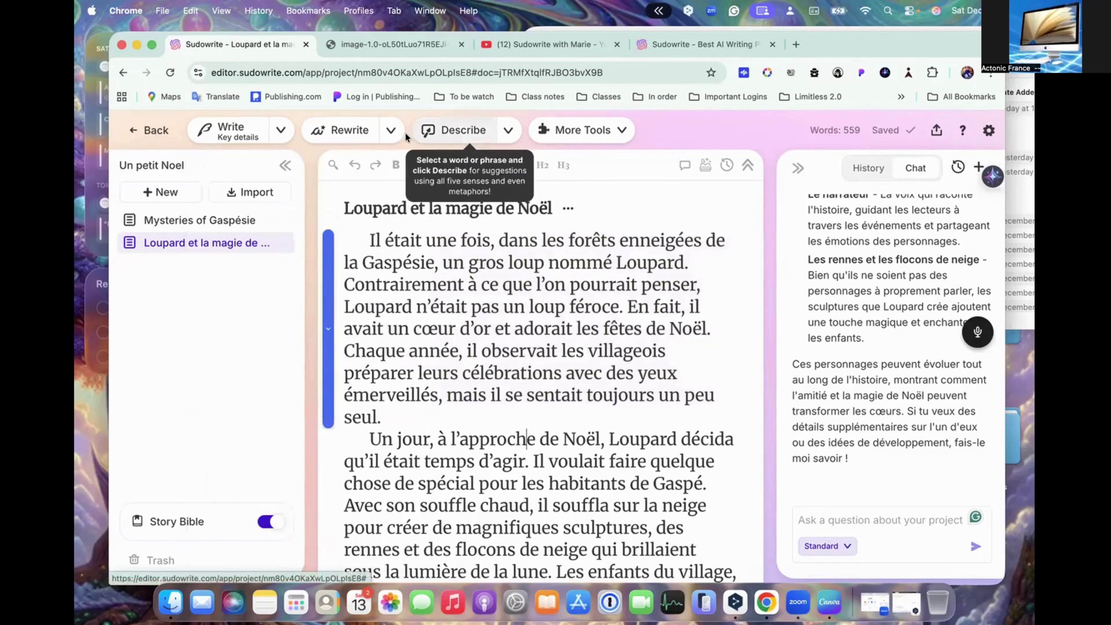
- Turn off Smell, Taste, Sound, Touch and Metaphor for the Describe tool, leaving only Sight enabled
{"action": "left_click", "coordinate": [511, 131]}
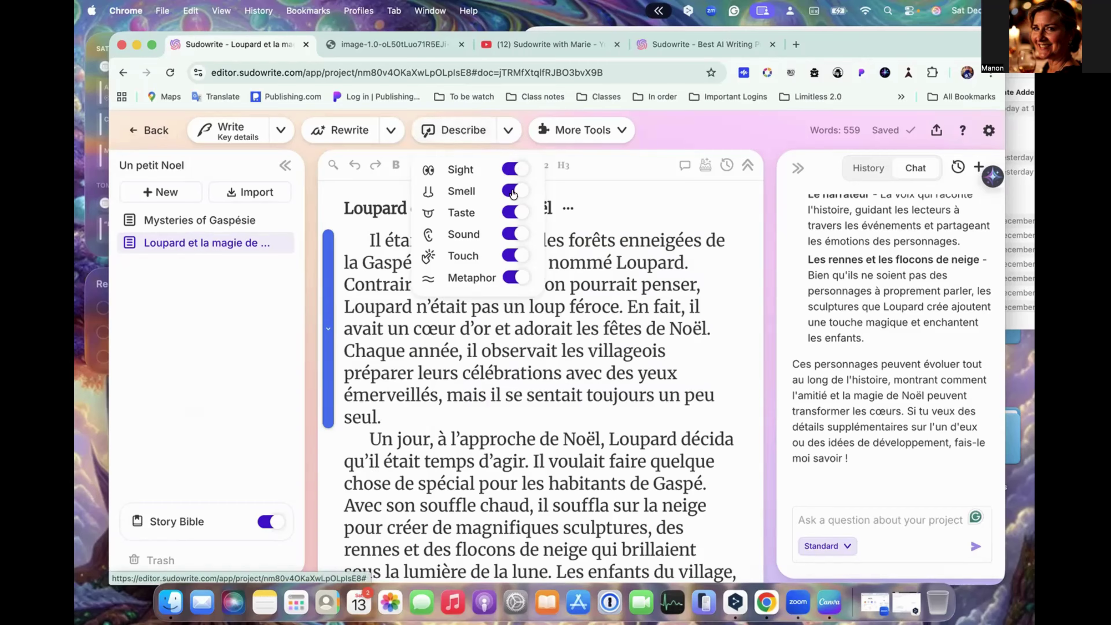
{"action": "left_click", "coordinate": [517, 212]}
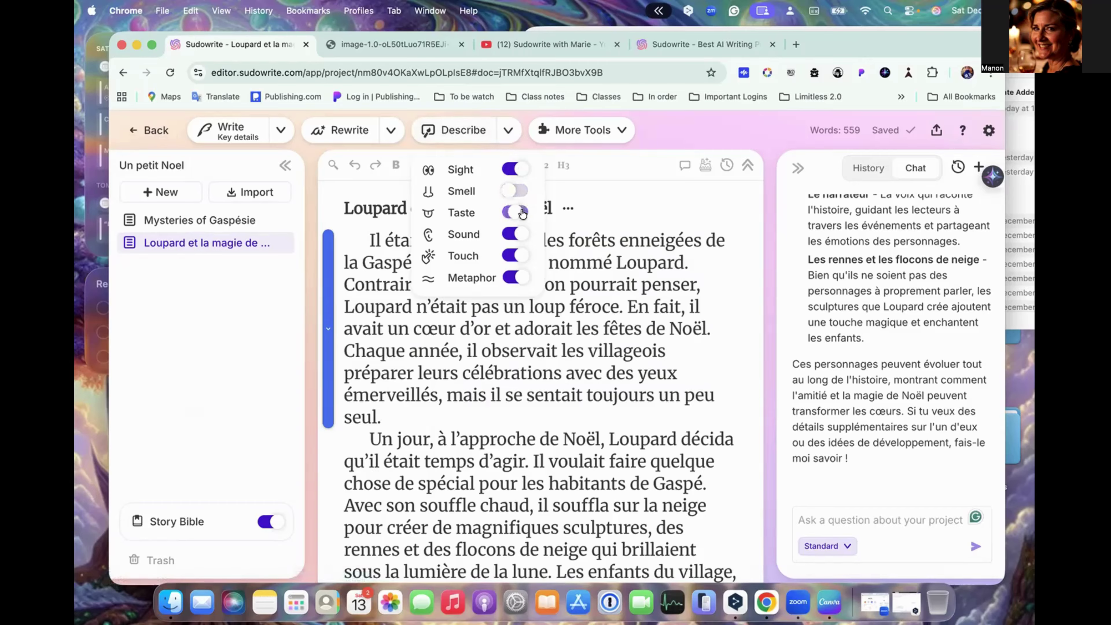
{"action": "left_click", "coordinate": [519, 234]}
{"action": "left_click", "coordinate": [521, 257]}
{"action": "left_click", "coordinate": [518, 277]}
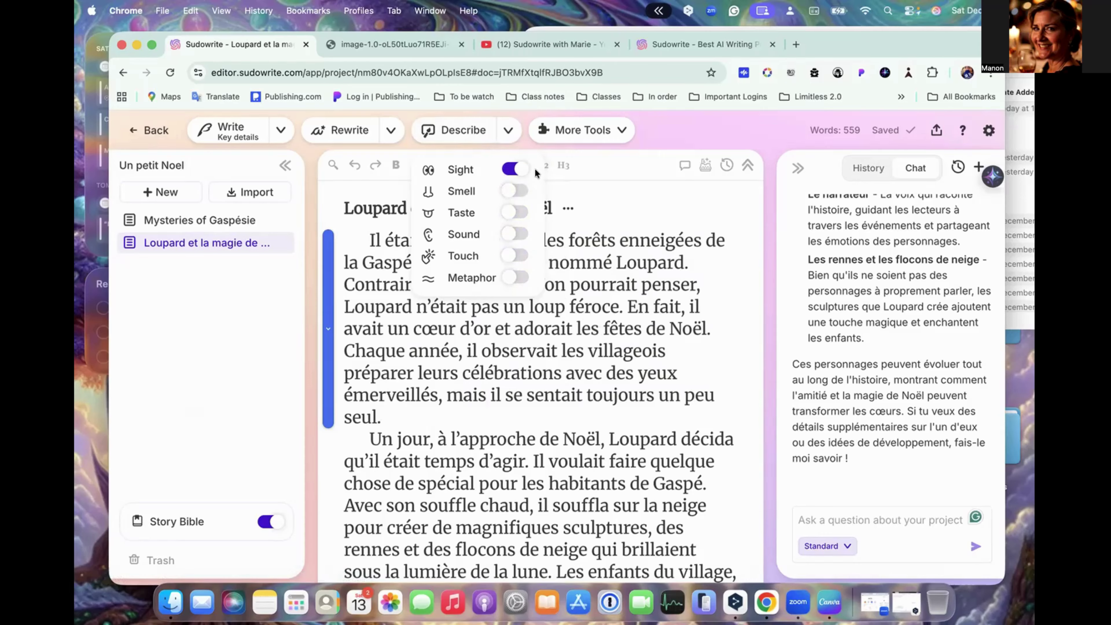
- Enable Sound alongside Sight for the Describe tool and generate descriptions for the story's opening paragraph
{"action": "left_click", "coordinate": [513, 235]}
{"action": "left_click", "coordinate": [457, 130]}
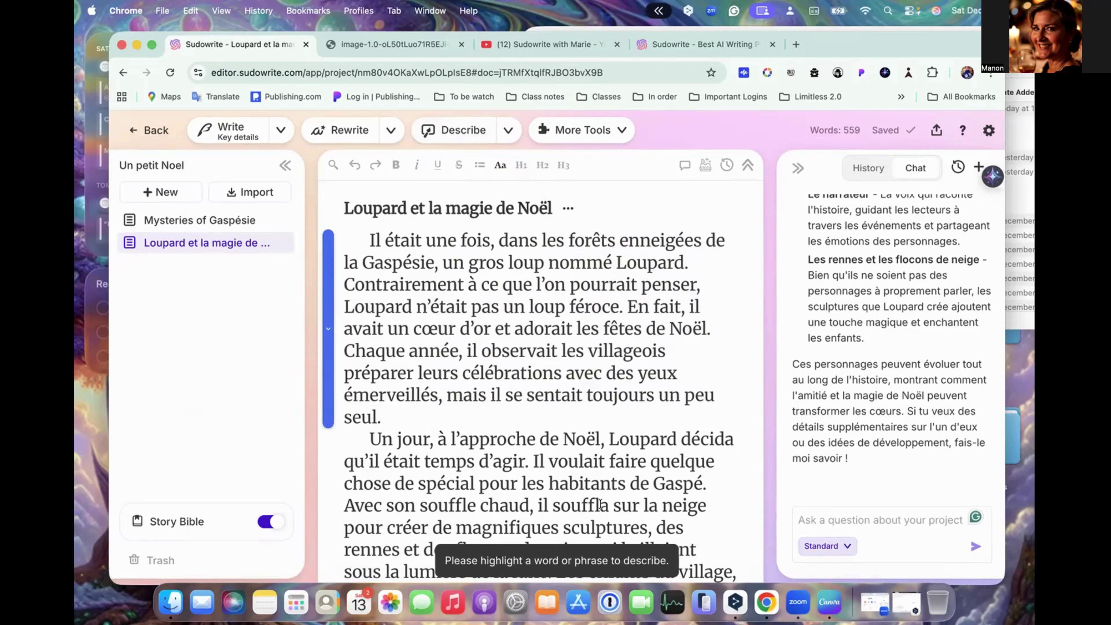
{"action": "left_click_drag", "start_coordinate": [370, 240], "coordinate": [400, 413]}
{"action": "left_click", "coordinate": [446, 131]}
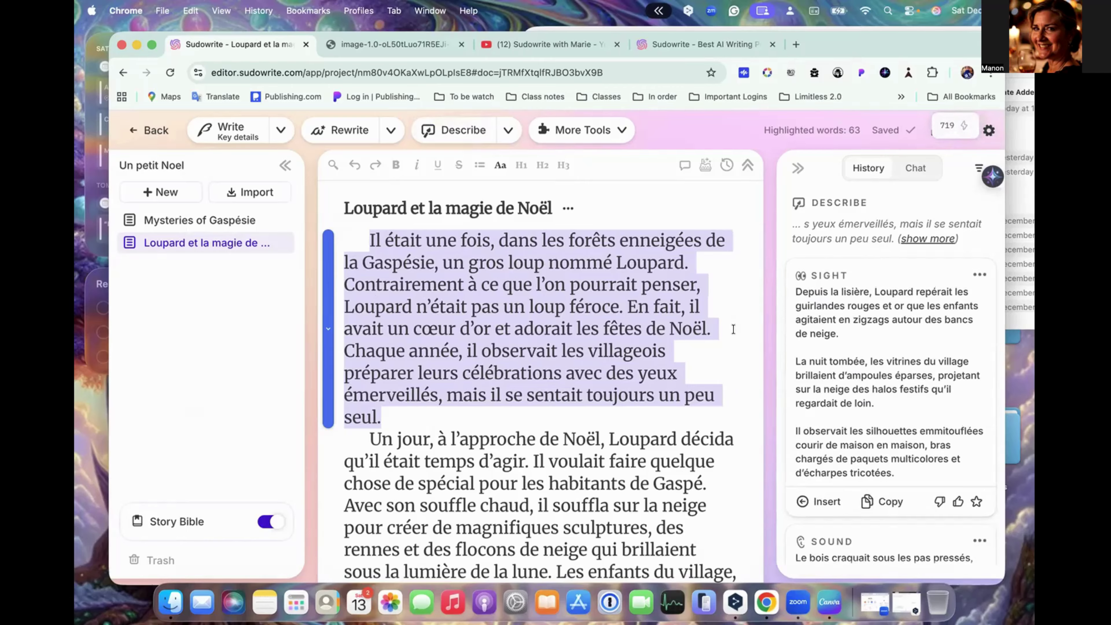
- Review the Sight and Sound descriptions generated for the opening paragraph against the story text
{"action": "scroll", "coordinate": [837, 334], "scroll_direction": "down", "scroll_amount": 2}
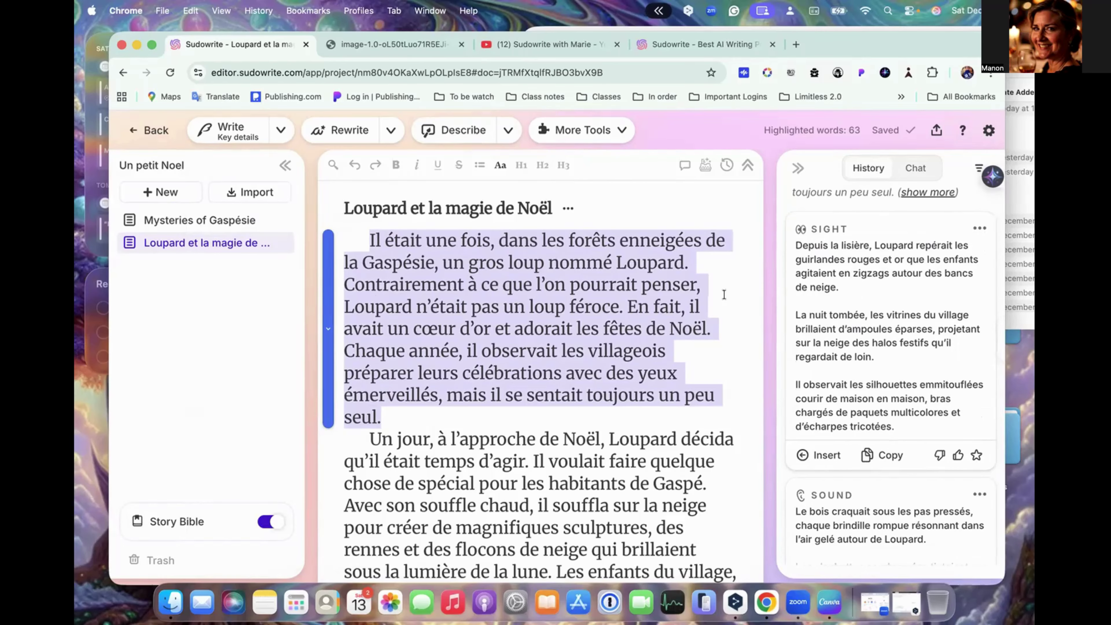
{"action": "scroll", "coordinate": [628, 313], "scroll_direction": "down", "scroll_amount": 3}
{"action": "scroll", "coordinate": [628, 313], "scroll_direction": "down", "scroll_amount": 2}
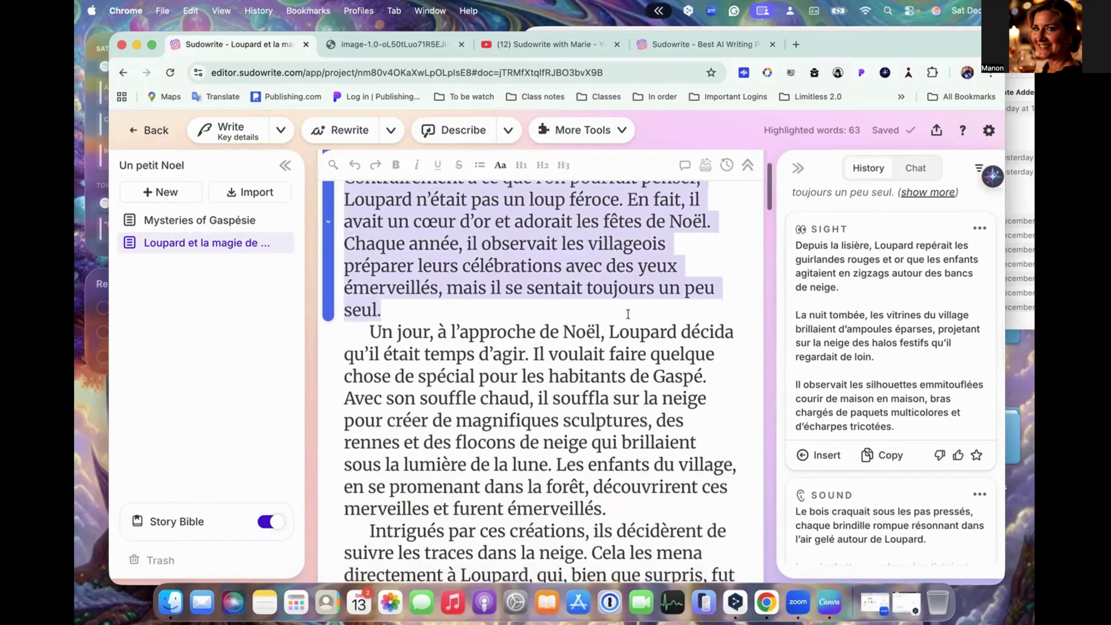
{"action": "scroll", "coordinate": [887, 340], "scroll_direction": "down", "scroll_amount": 5}
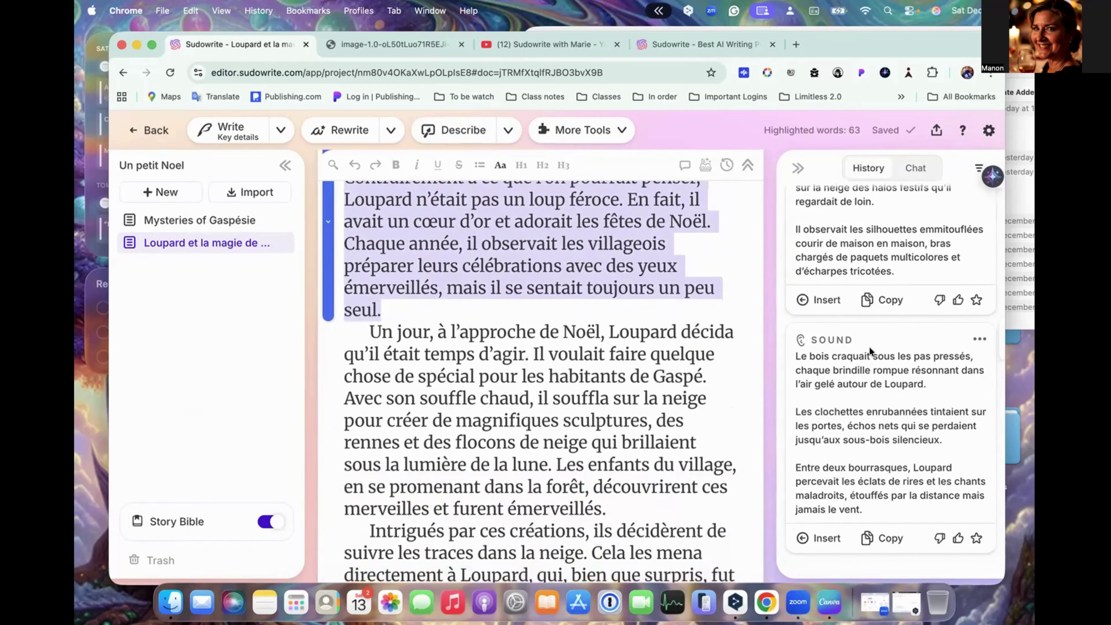
{"action": "left_click_drag", "start_coordinate": [796, 357], "coordinate": [907, 443]}
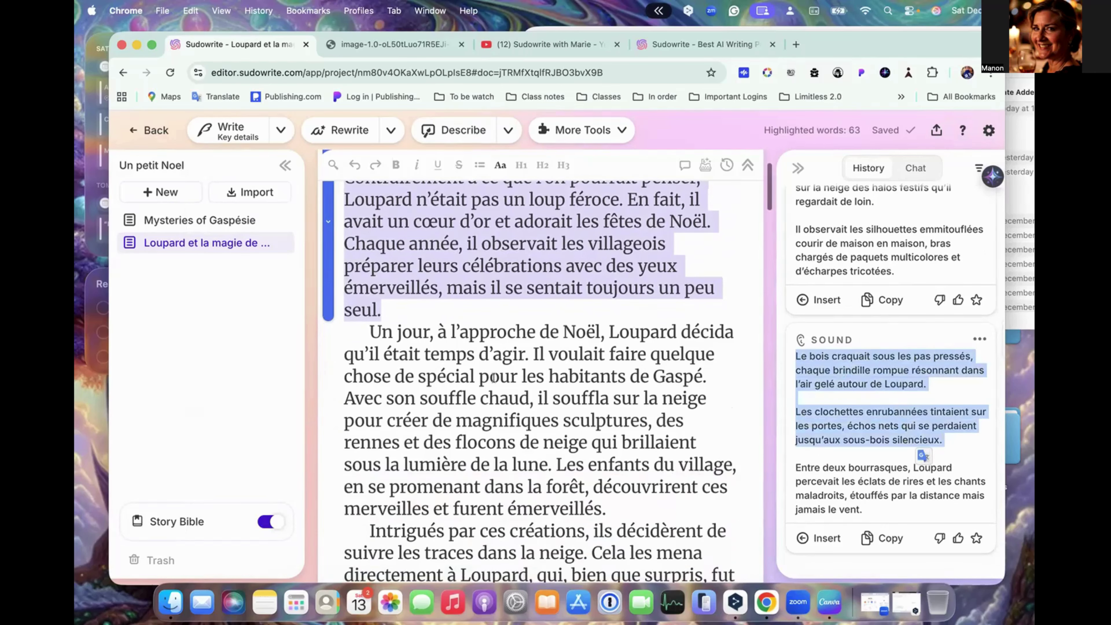
{"action": "scroll", "coordinate": [543, 333], "scroll_direction": "up", "scroll_amount": 5}
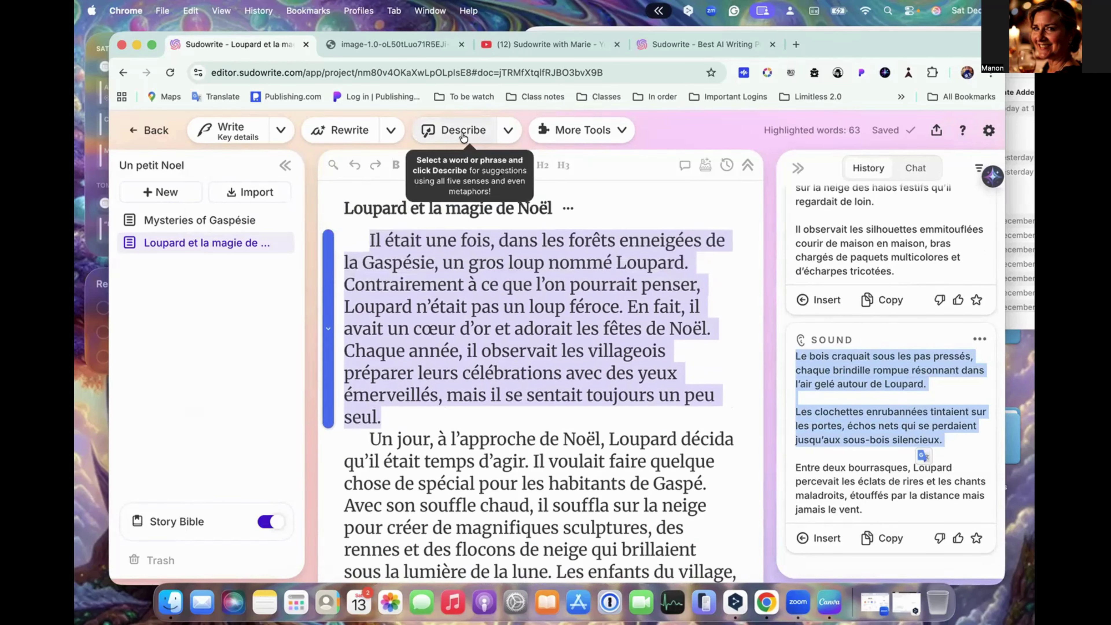
{"action": "scroll", "coordinate": [902, 285], "scroll_direction": "up", "scroll_amount": 5}
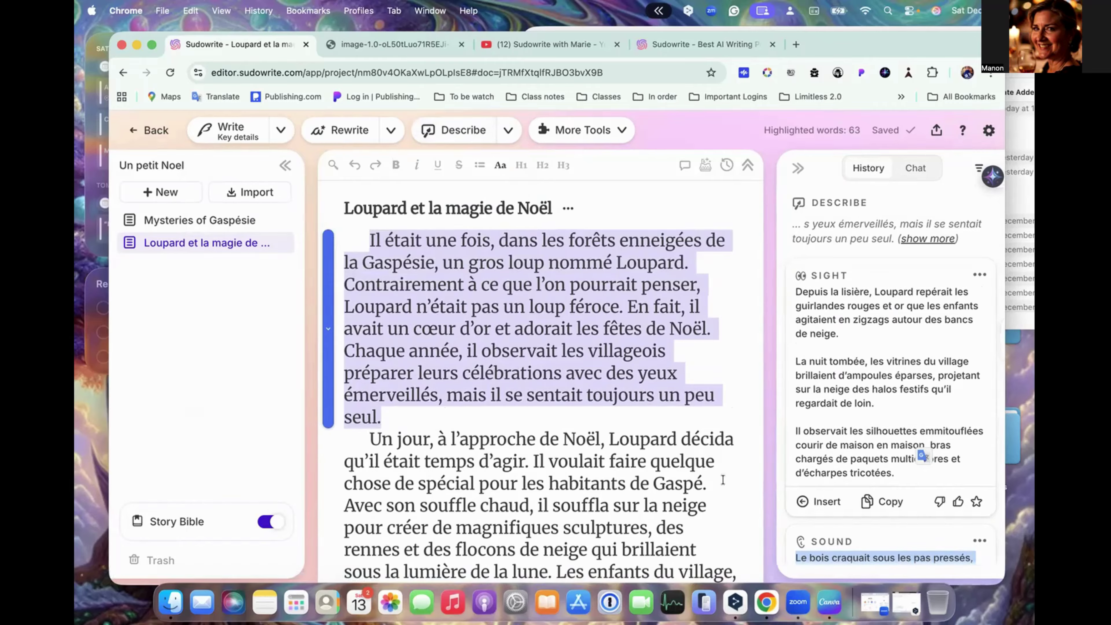
- Generate a More descriptive rewrite of the highlighted opening paragraph
{"action": "left_click", "coordinate": [357, 130]}
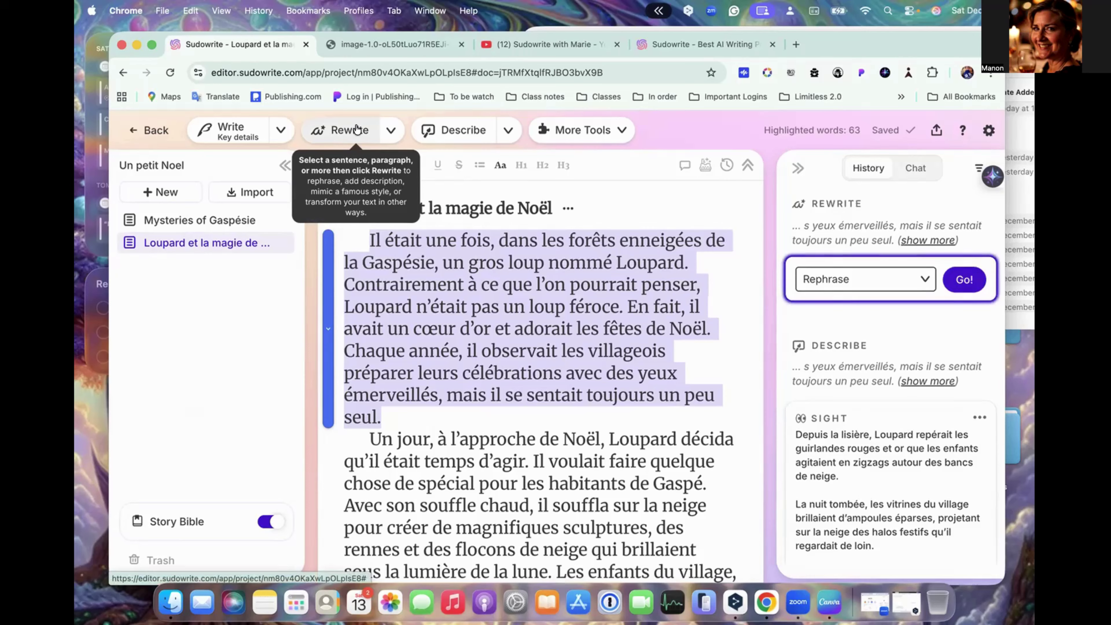
{"action": "left_click", "coordinate": [925, 280]}
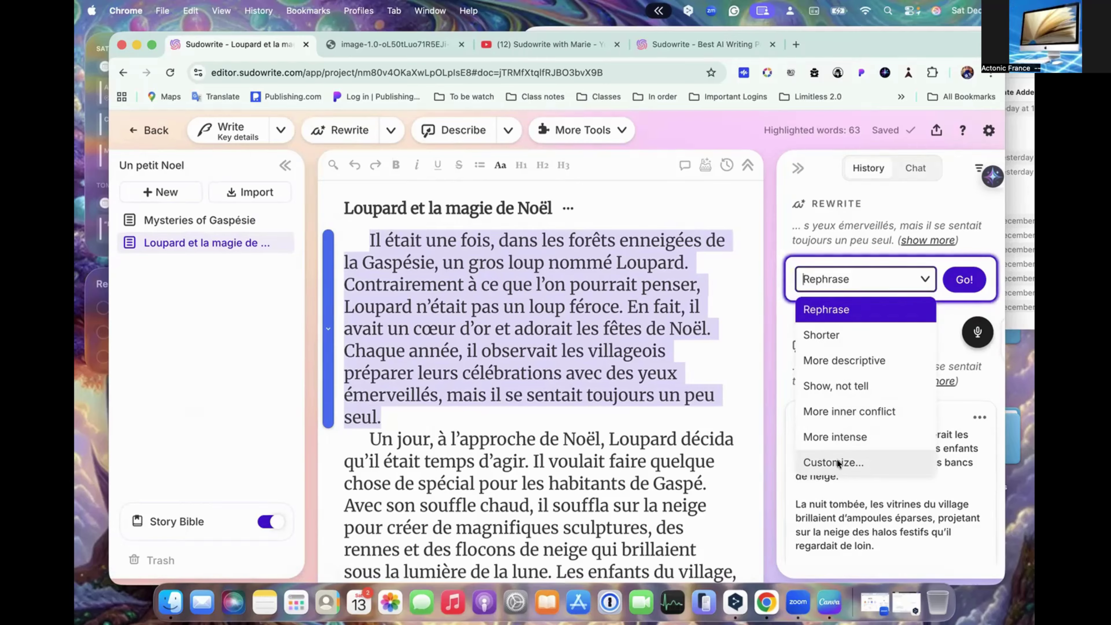
{"action": "left_click", "coordinate": [859, 359]}
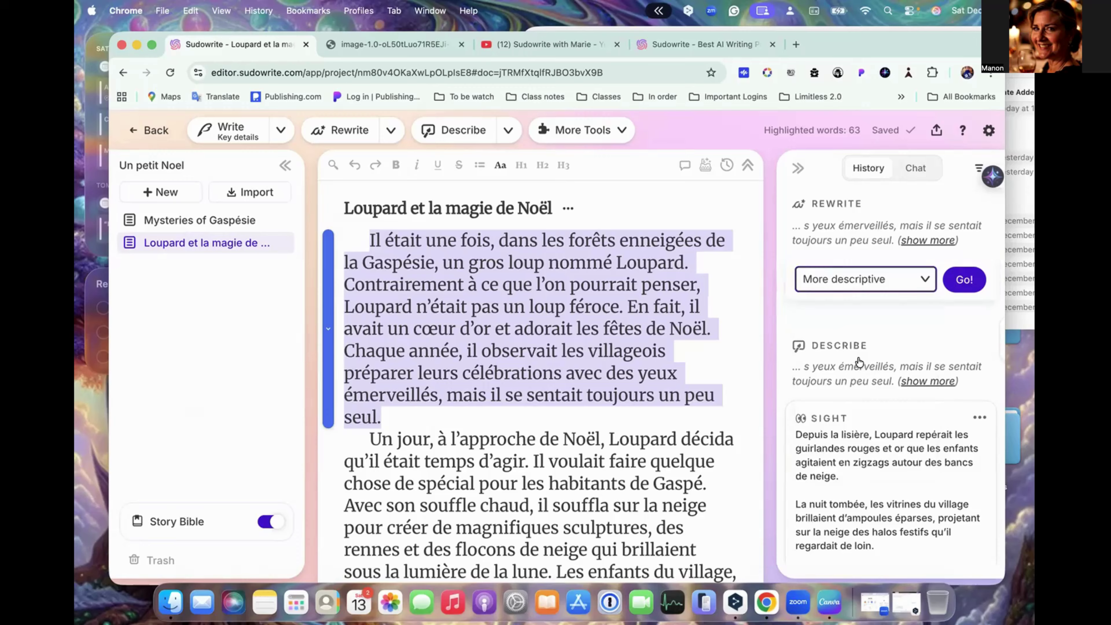
{"action": "left_click", "coordinate": [967, 281]}
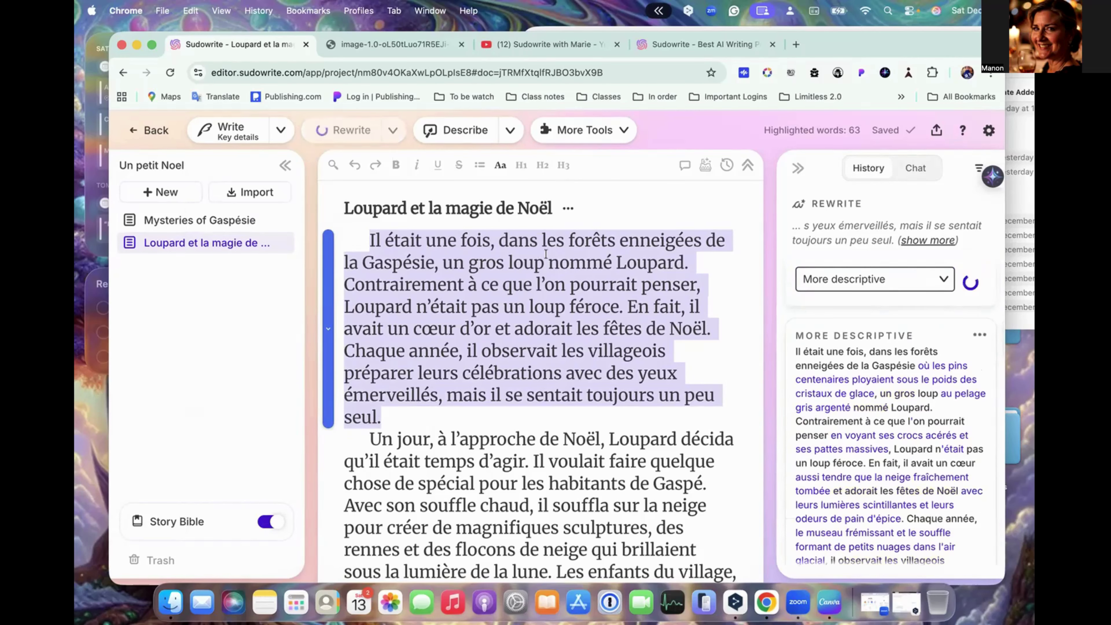
- Read through the More descriptive version and insert it in place of the opening paragraph
{"action": "scroll", "coordinate": [858, 404], "scroll_direction": "down", "scroll_amount": 3}
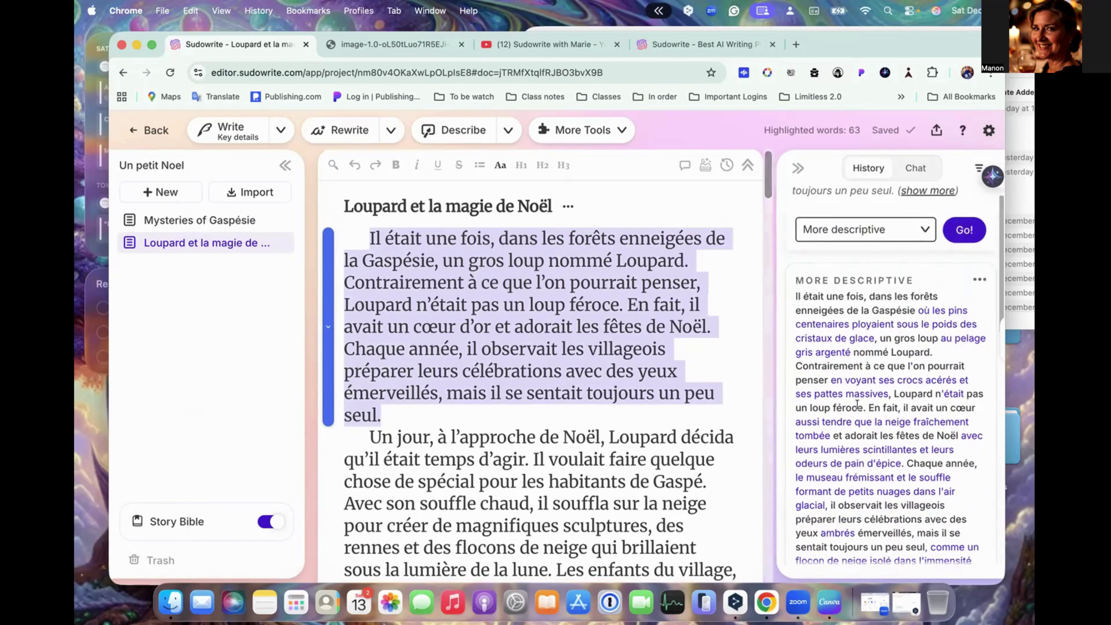
{"action": "scroll", "coordinate": [857, 404], "scroll_direction": "down", "scroll_amount": 1}
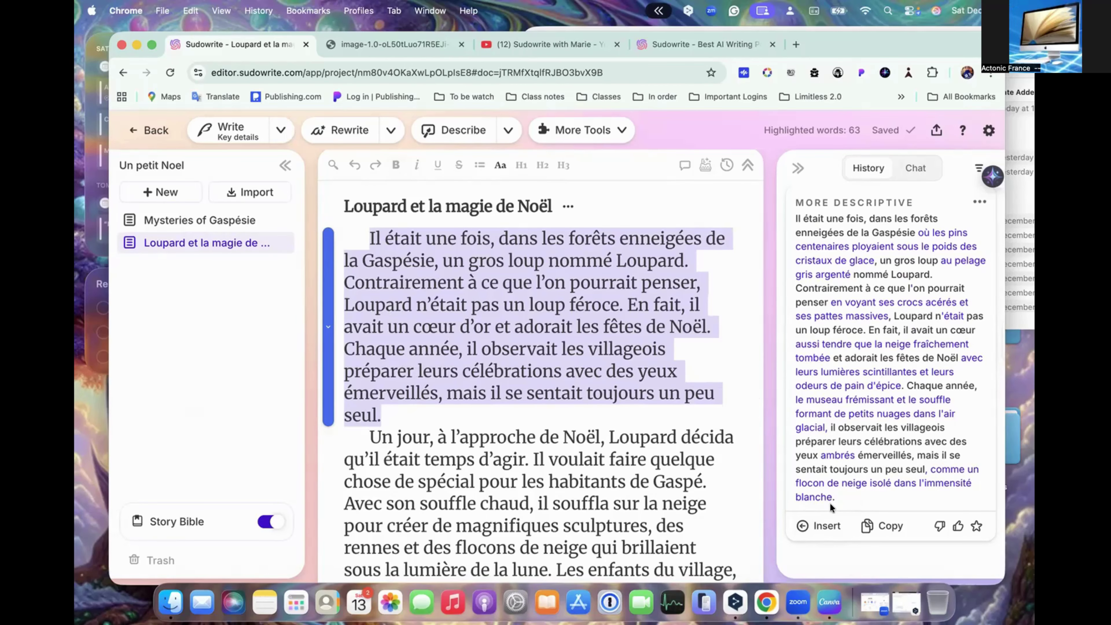
{"action": "left_click", "coordinate": [827, 527]}
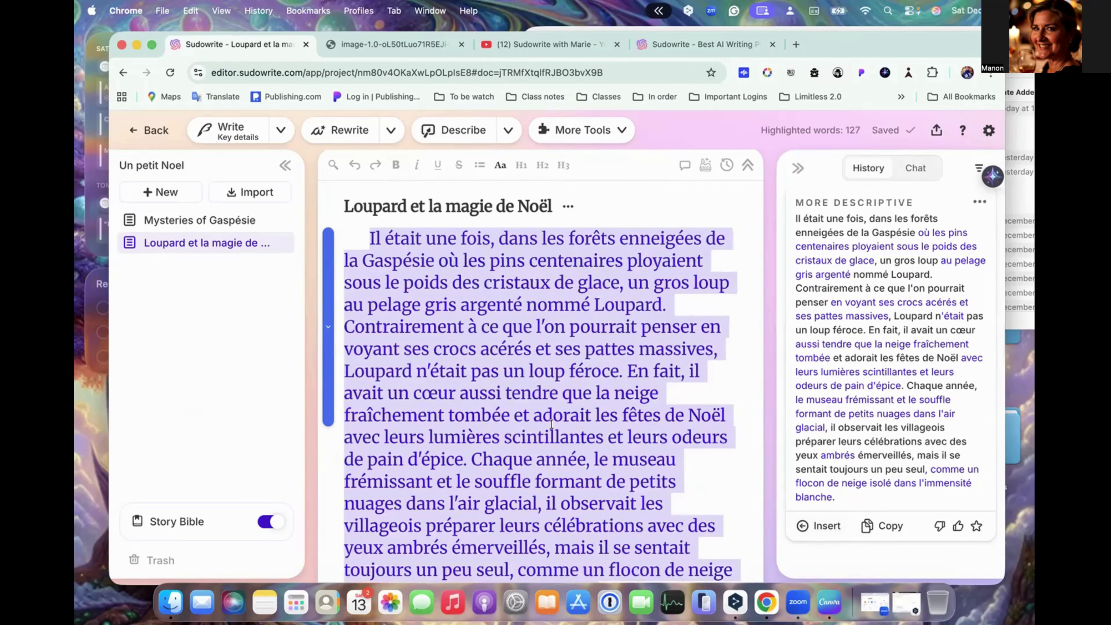
{"action": "scroll", "coordinate": [553, 423], "scroll_direction": "down", "scroll_amount": 2}
{"action": "scroll", "coordinate": [553, 424], "scroll_direction": "down", "scroll_amount": 3}
{"action": "left_click", "coordinate": [552, 424]}
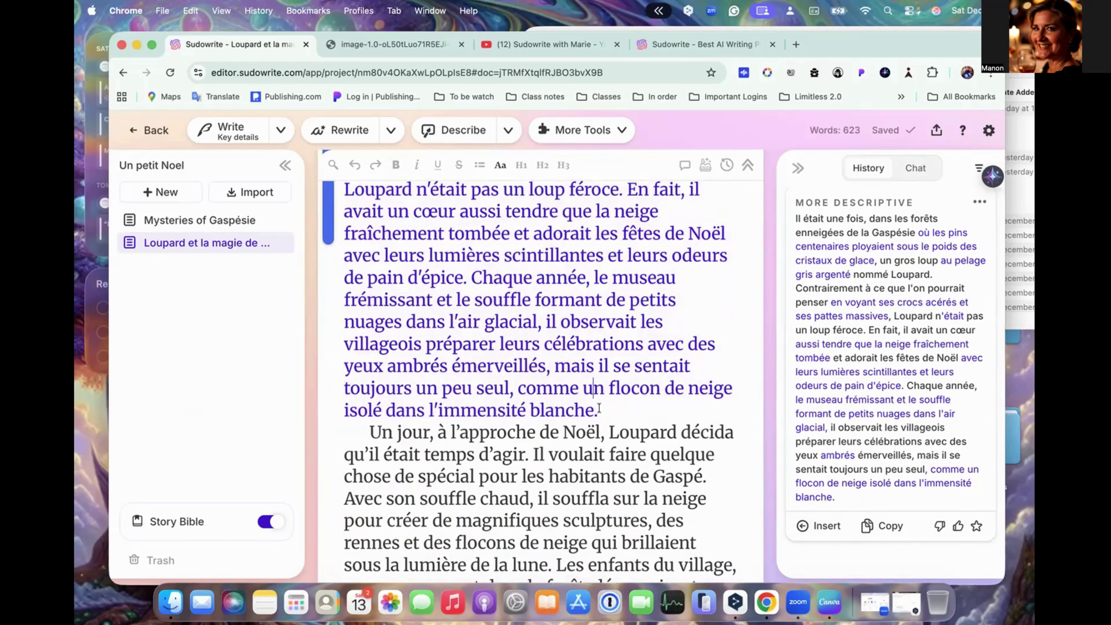
- Add three blank lines after the second paragraph, which ends with "merveilles et furent émerveillés."
{"action": "scroll", "coordinate": [600, 408], "scroll_direction": "down", "scroll_amount": 3}
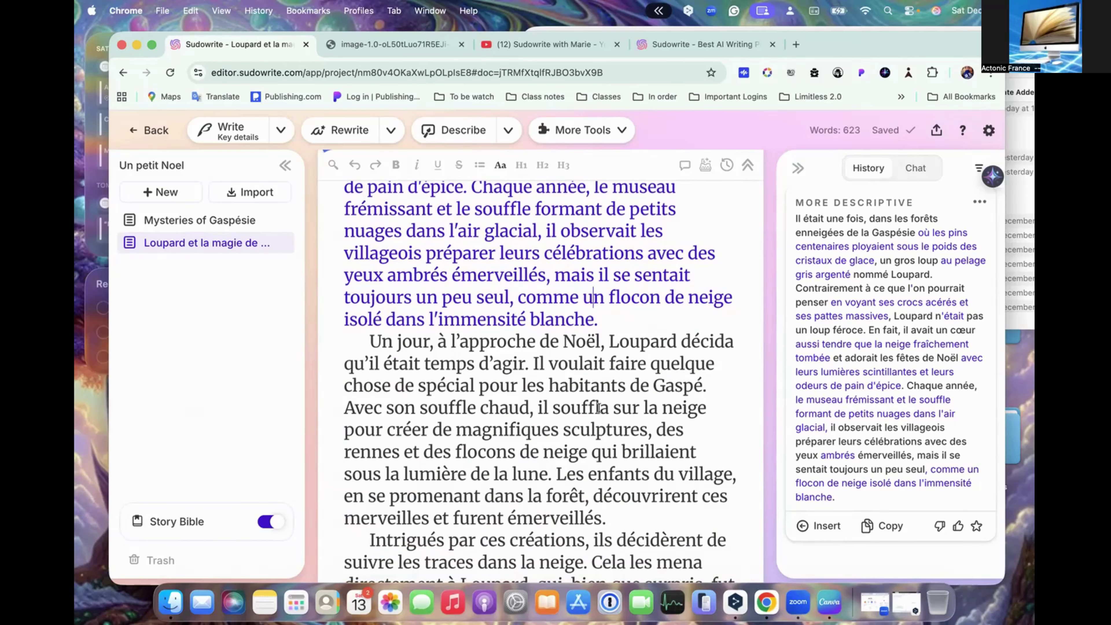
{"action": "scroll", "coordinate": [599, 408], "scroll_direction": "down", "scroll_amount": 2}
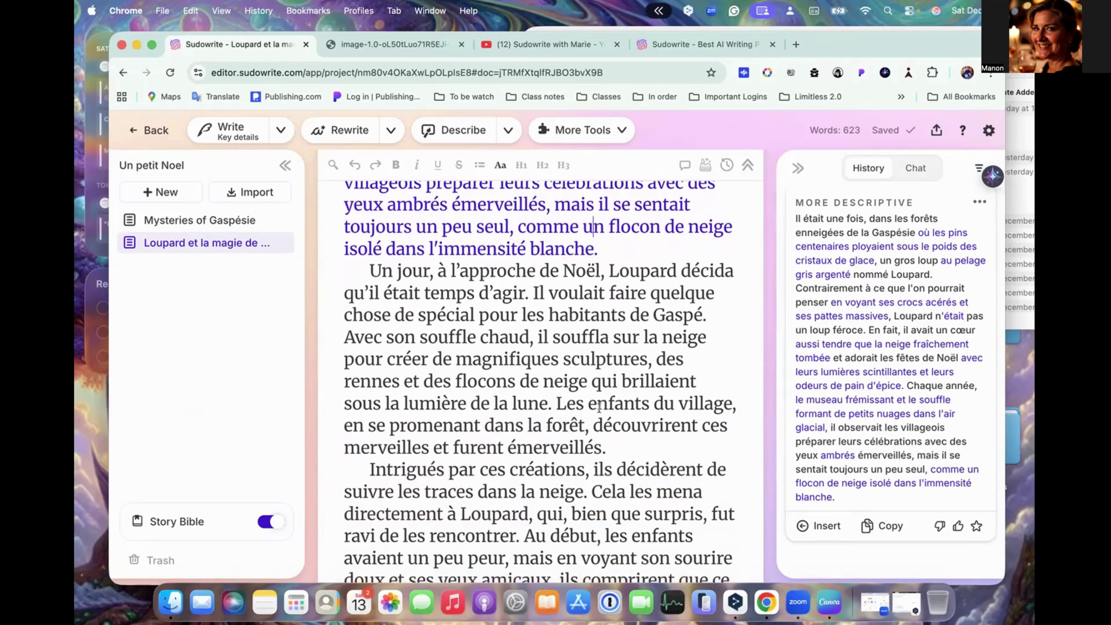
{"action": "scroll", "coordinate": [526, 392], "scroll_direction": "down", "scroll_amount": 2}
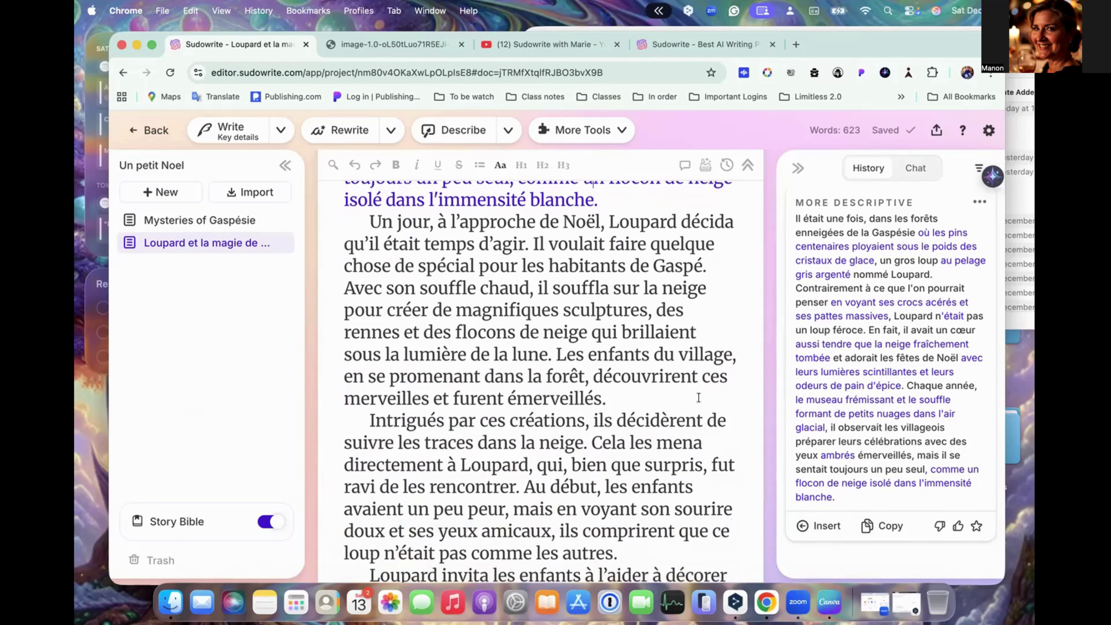
{"action": "key", "text": "Return"}
{"action": "key", "text": "Return"}
{"action": "key", "text": "Return"}
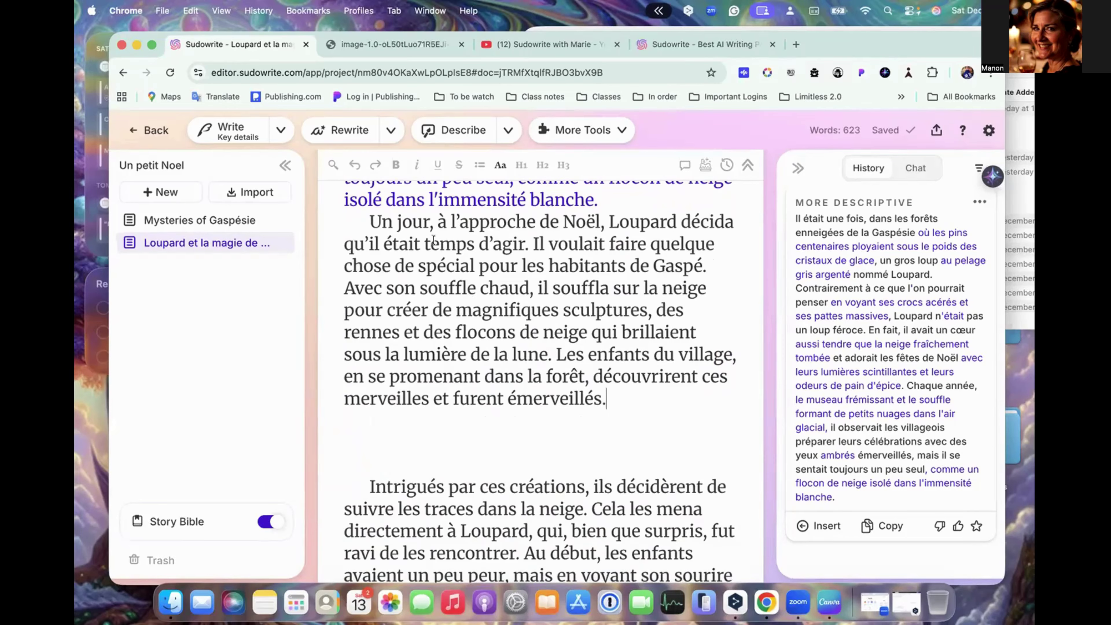
{"action": "scroll", "coordinate": [461, 432], "scroll_direction": "down", "scroll_amount": 4}
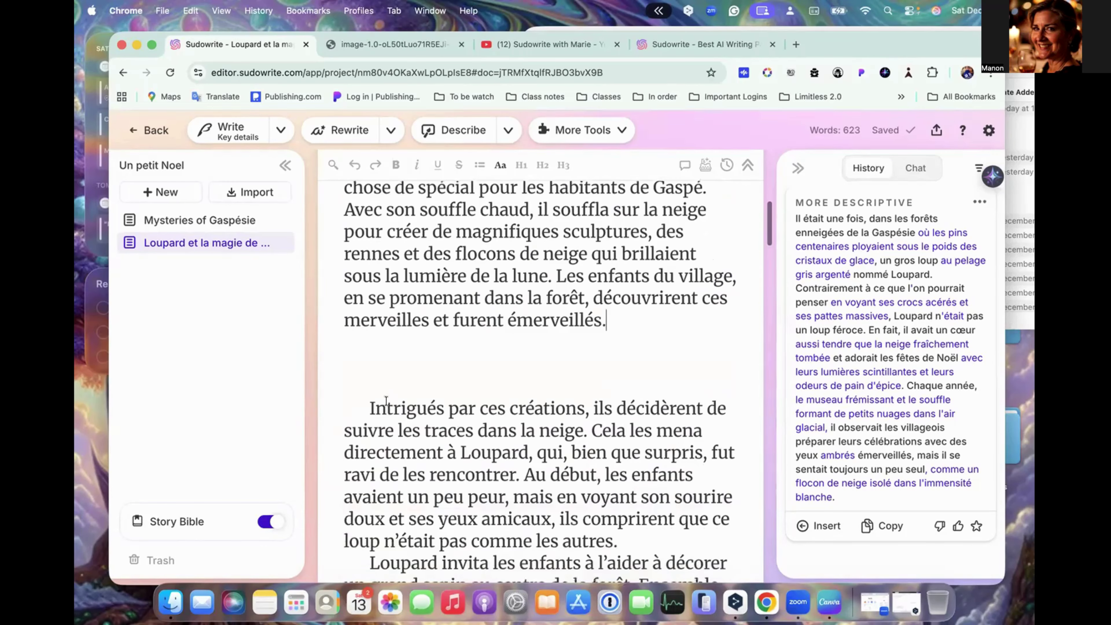
{"action": "left_click_drag", "start_coordinate": [369, 408], "coordinate": [656, 493]}
{"action": "scroll", "coordinate": [468, 463], "scroll_direction": "down", "scroll_amount": 10}
{"action": "scroll", "coordinate": [468, 463], "scroll_direction": "down", "scroll_amount": 6}
{"action": "left_click", "coordinate": [635, 422]}
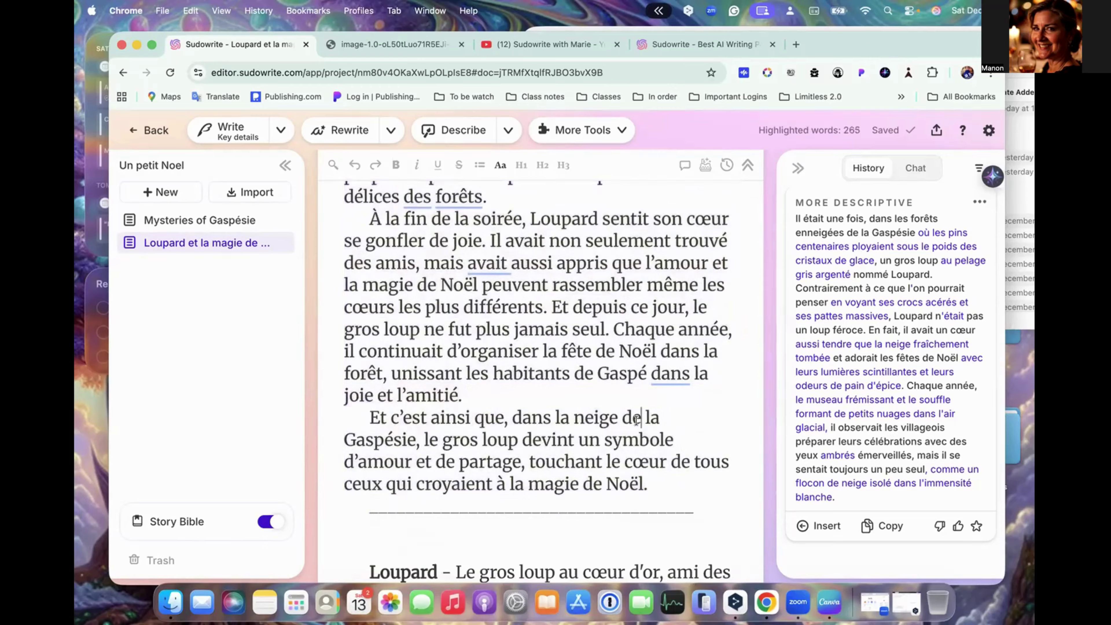
- Widen the gap before the paragraph beginning "Intrigués par ces créations" with several more blank lines
{"action": "scroll", "coordinate": [635, 421], "scroll_direction": "up", "scroll_amount": 15}
{"action": "scroll", "coordinate": [636, 421], "scroll_direction": "up", "scroll_amount": 2}
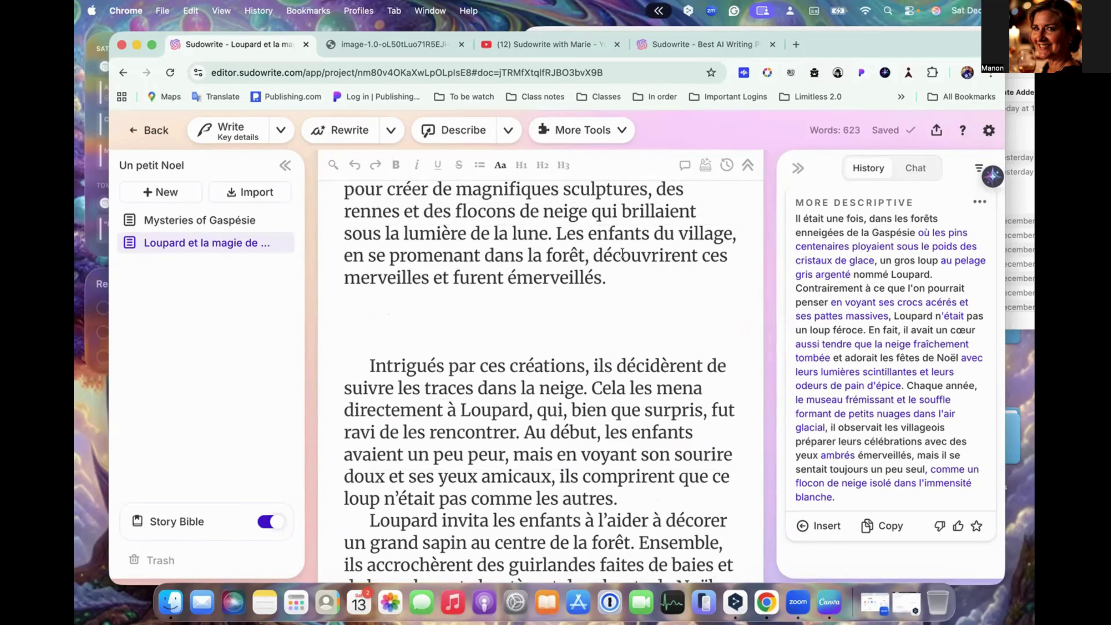
{"action": "left_click", "coordinate": [625, 272]}
{"action": "key", "text": "Return"}
{"action": "key", "text": "Return"}
{"action": "key", "text": "Return"}
{"action": "key", "text": "Return"}
{"action": "key", "text": "Return"}
{"action": "key", "text": "Return"}
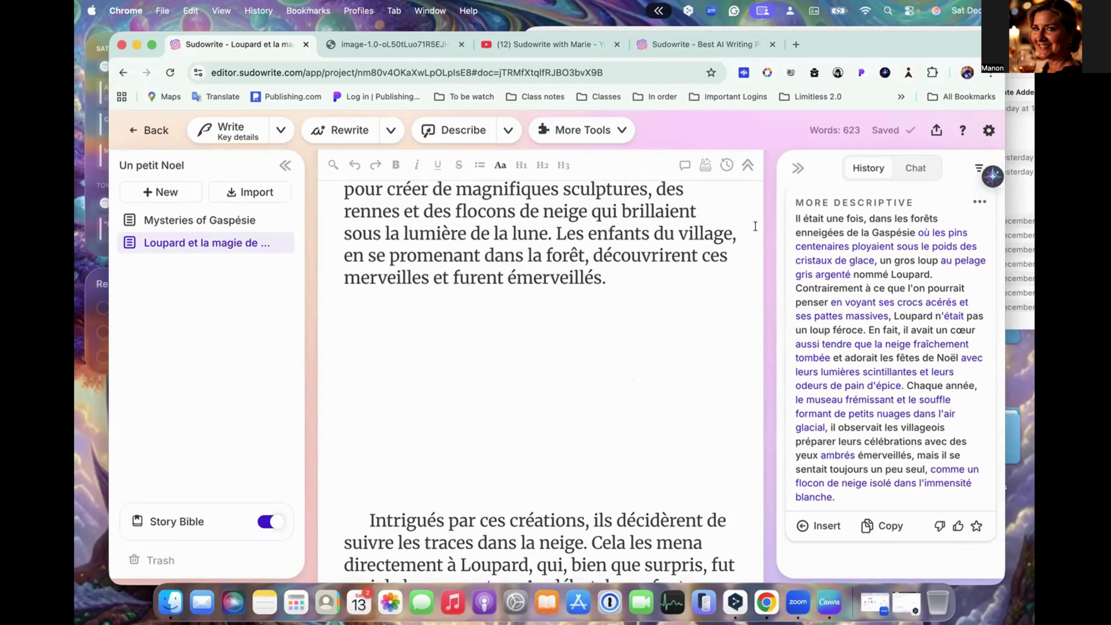
- Copy the first two paragraphs of the story, from "Il était une fois" to "furent émerveillés.", into a new document
{"action": "scroll", "coordinate": [620, 288], "scroll_direction": "up", "scroll_amount": 3}
{"action": "left_click_drag", "start_coordinate": [608, 343], "coordinate": [359, 232]}
{"action": "key", "text": "super+c"}
{"action": "scroll", "coordinate": [557, 302], "scroll_direction": "up", "scroll_amount": 8}
{"action": "scroll", "coordinate": [464, 319], "scroll_direction": "up", "scroll_amount": 9}
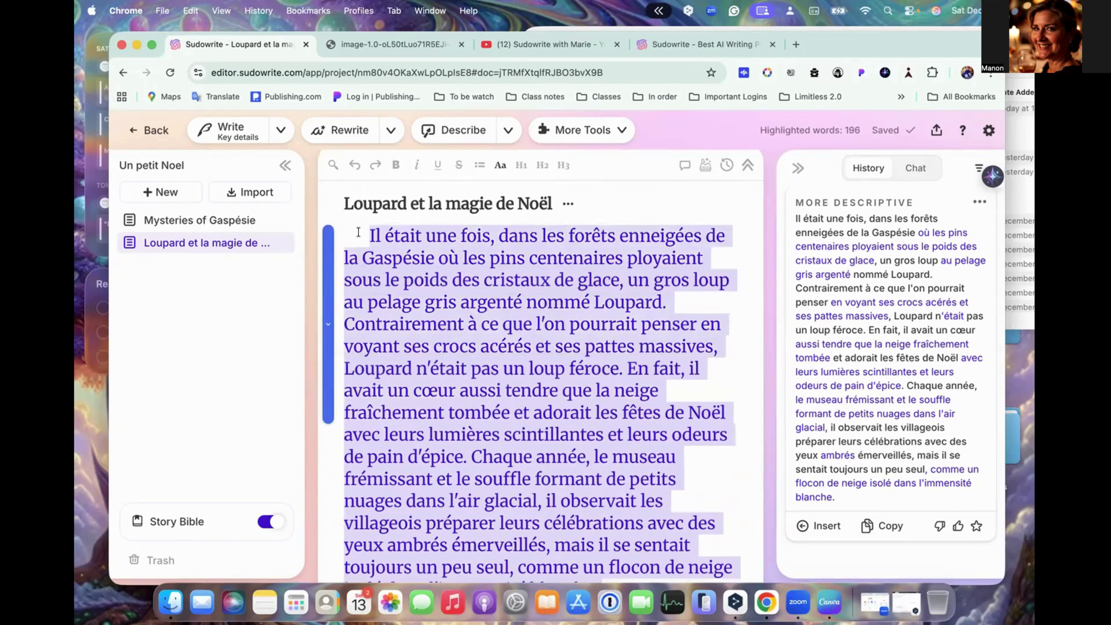
{"action": "left_click", "coordinate": [160, 192]}
{"action": "left_click", "coordinate": [191, 247]}
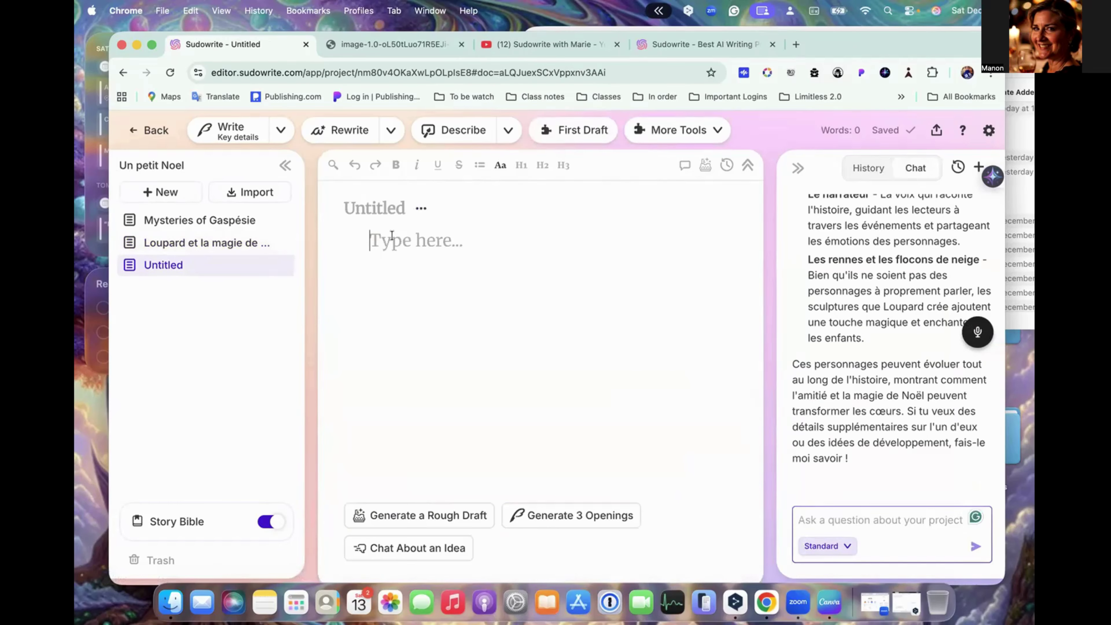
{"action": "key", "text": "super+v"}
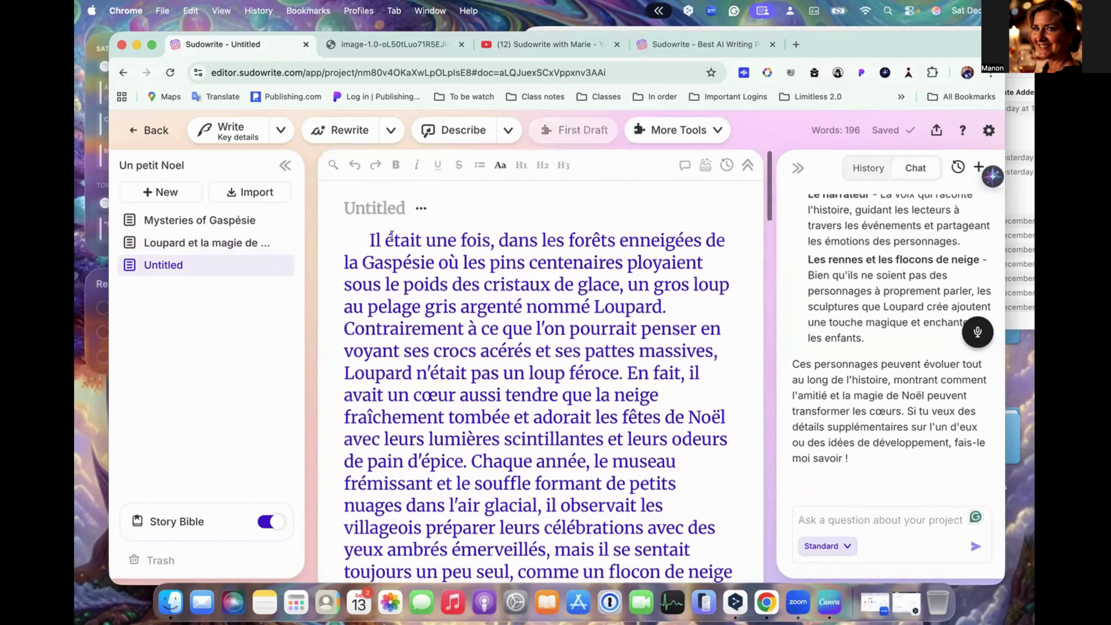
{"action": "scroll", "coordinate": [525, 306], "scroll_direction": "down", "scroll_amount": 10}
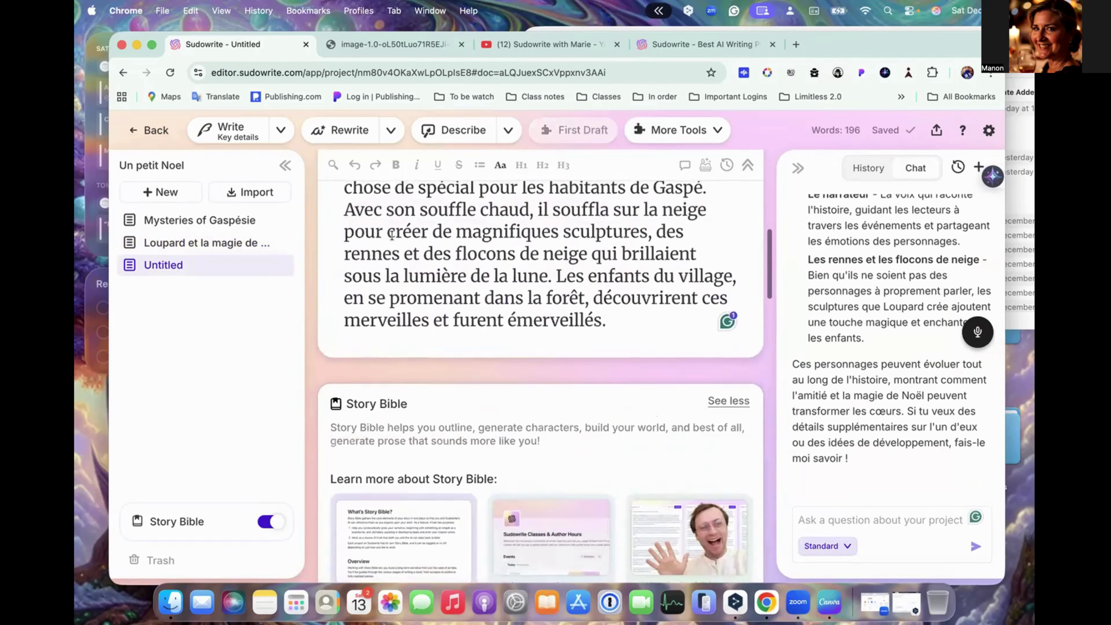
{"action": "scroll", "coordinate": [620, 313], "scroll_direction": "up", "scroll_amount": 3}
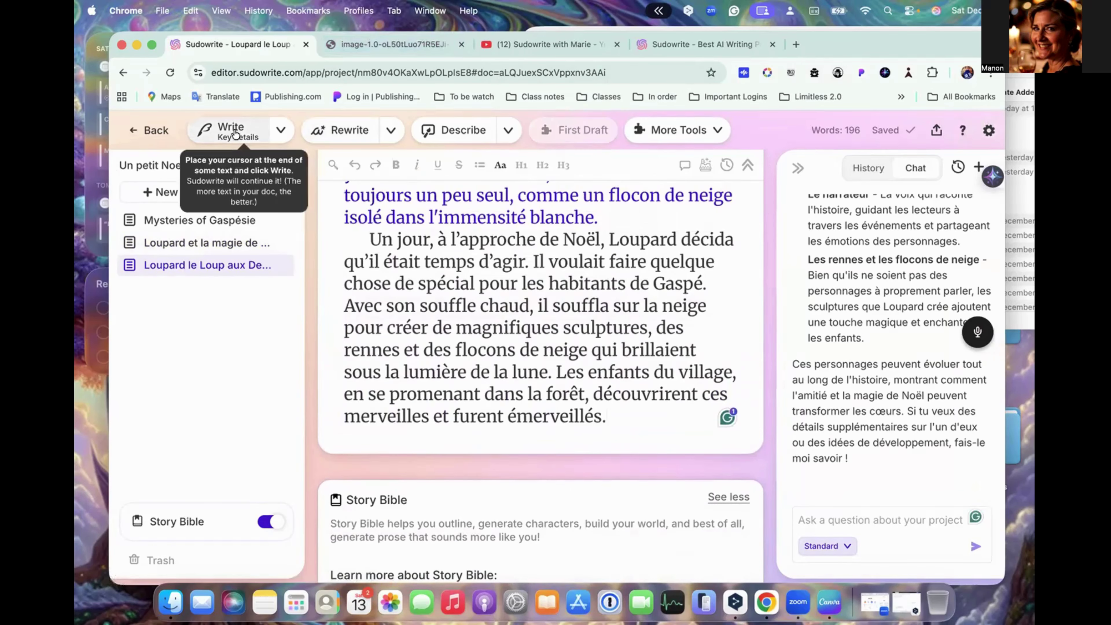
- Set the length of cards to ~1500 words in the Write settings
{"action": "left_click", "coordinate": [281, 130]}
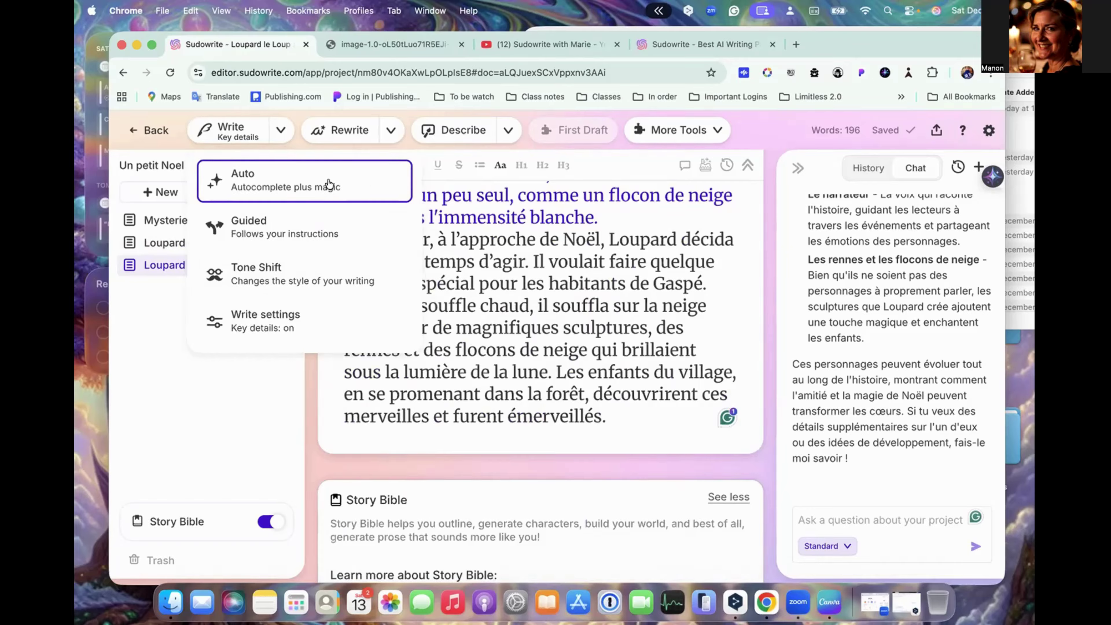
{"action": "left_click", "coordinate": [277, 132]}
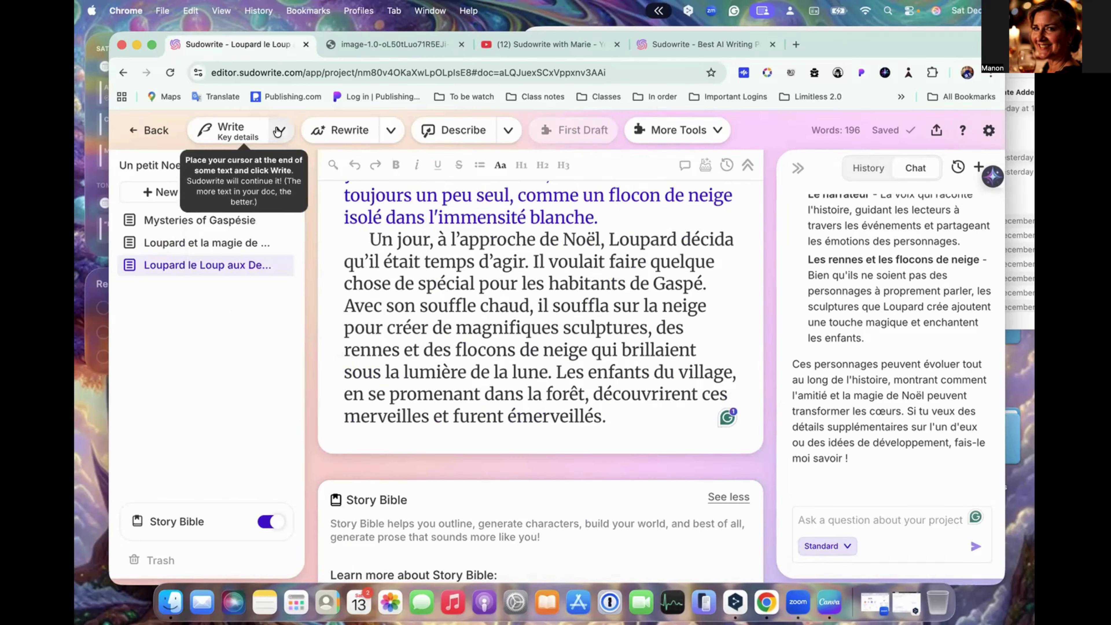
{"action": "left_click", "coordinate": [278, 131]}
{"action": "left_click", "coordinate": [274, 314]}
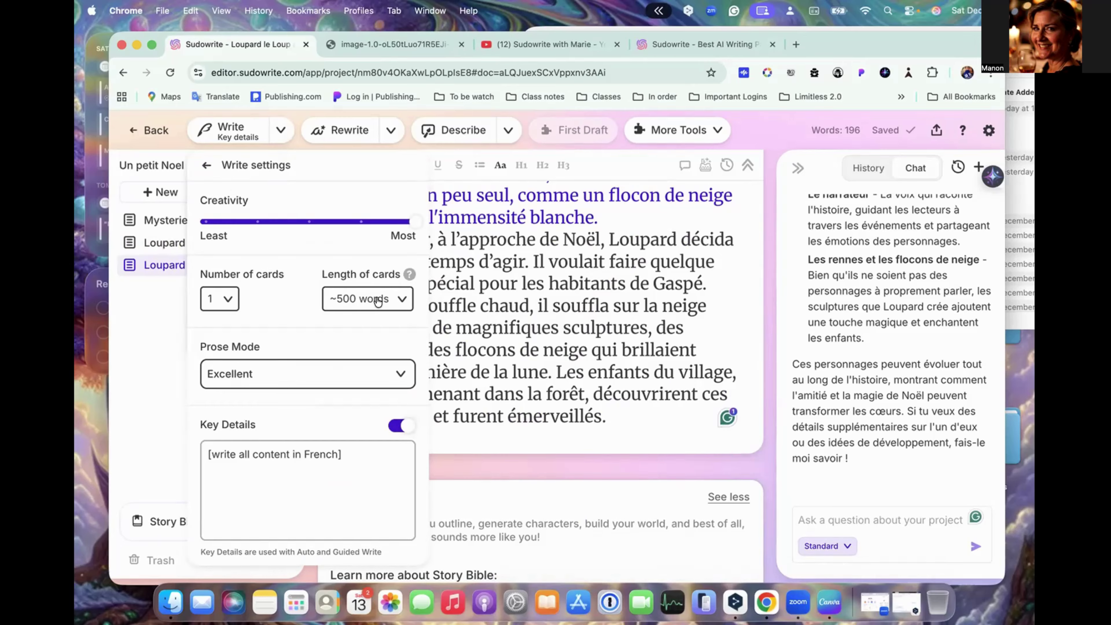
{"action": "left_click", "coordinate": [401, 301]}
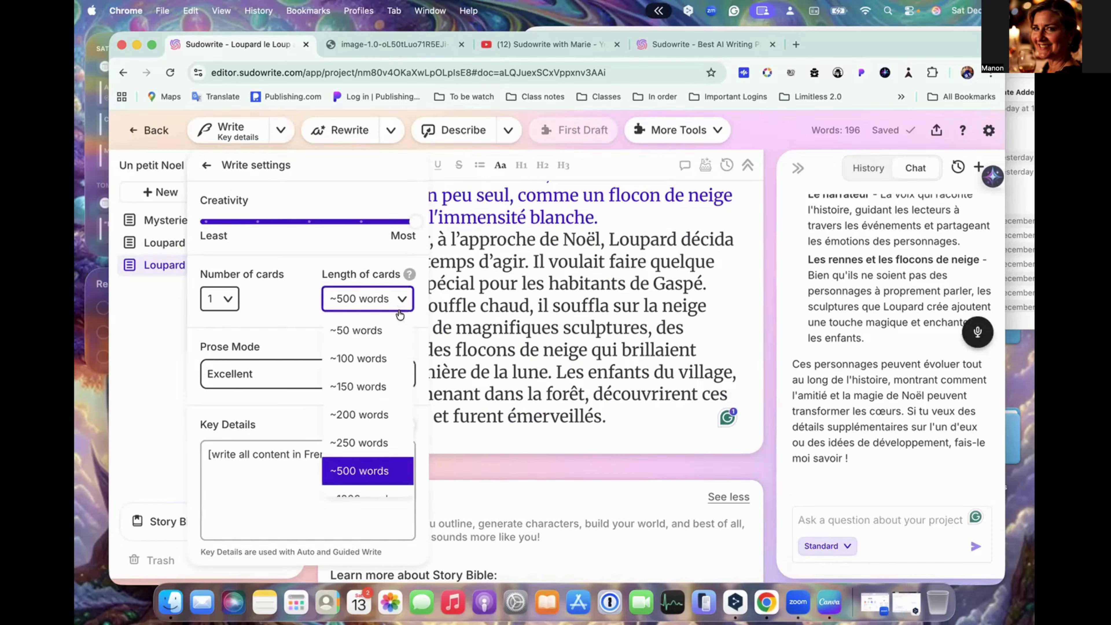
{"action": "scroll", "coordinate": [382, 412], "scroll_direction": "down", "scroll_amount": 2}
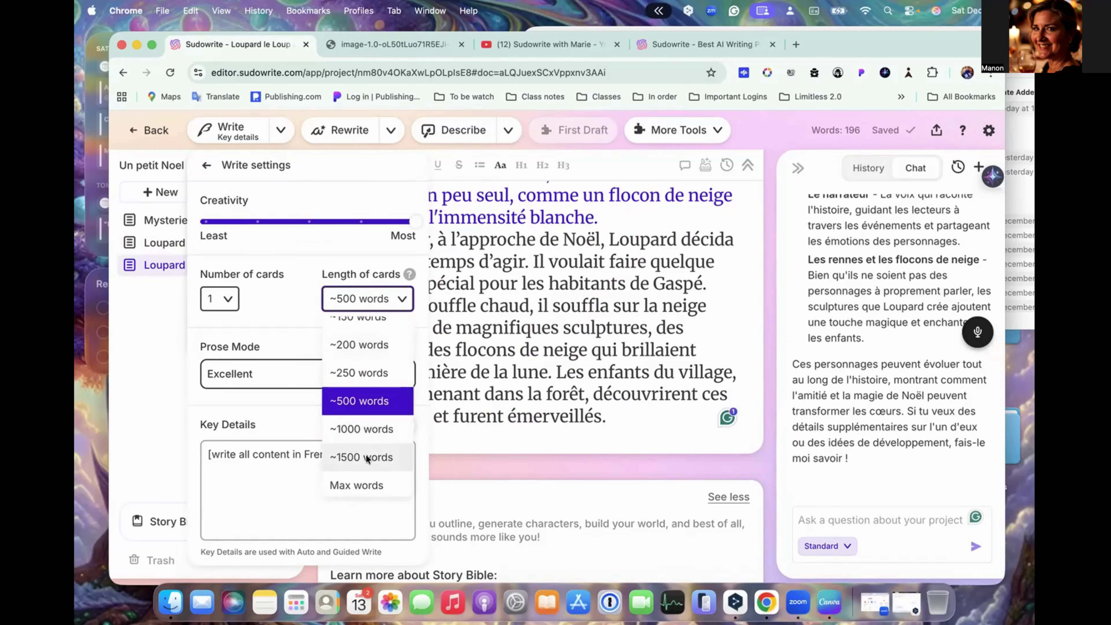
{"action": "left_click", "coordinate": [364, 454]}
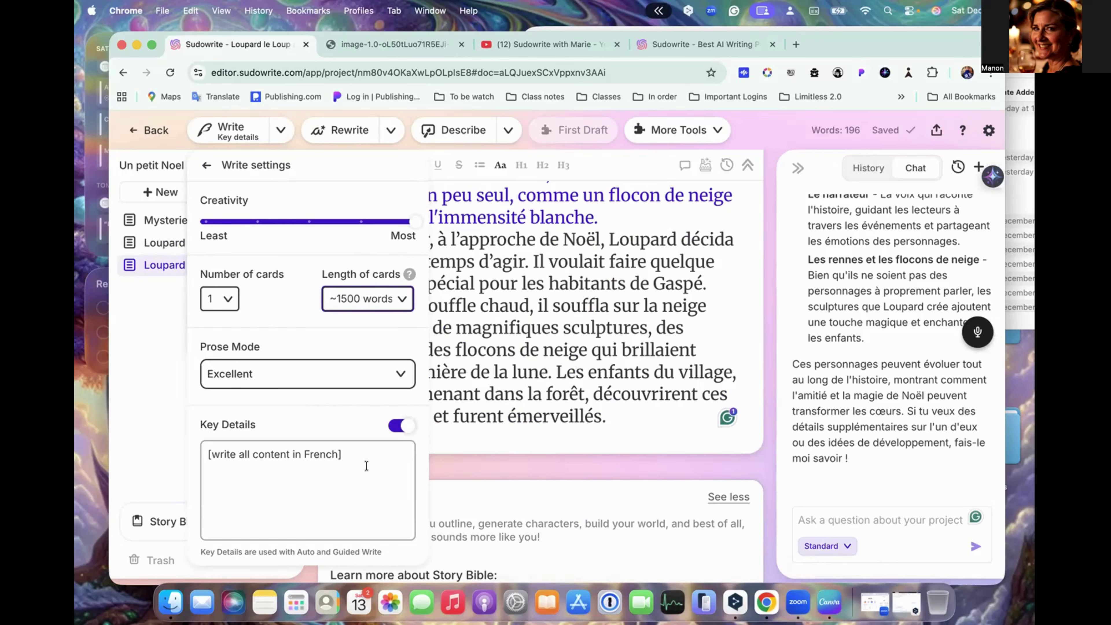
- Change the Key Details instruction in the Write settings to "[write all content in Canadian French]"
{"action": "left_click", "coordinate": [338, 453]}
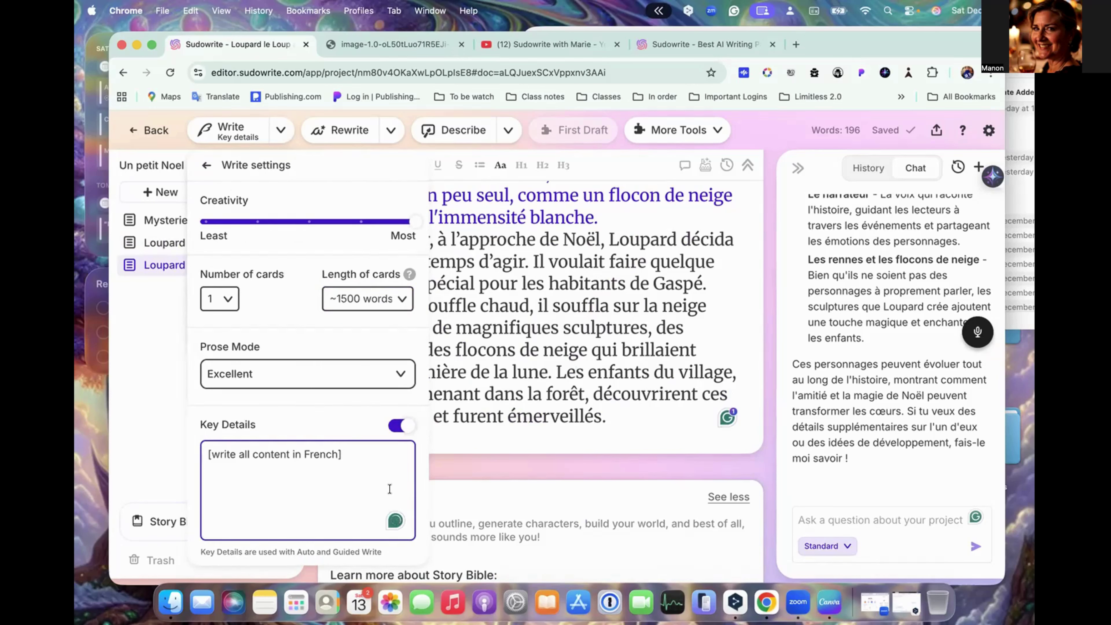
{"action": "key", "text": "Left"}
{"action": "key", "text": "Left"}
{"action": "key", "text": "Left"}
{"action": "key", "text": "Left"}
{"action": "key", "text": "Left"}
{"action": "key", "text": "Left"}
{"action": "type", "text": "Canadian"}
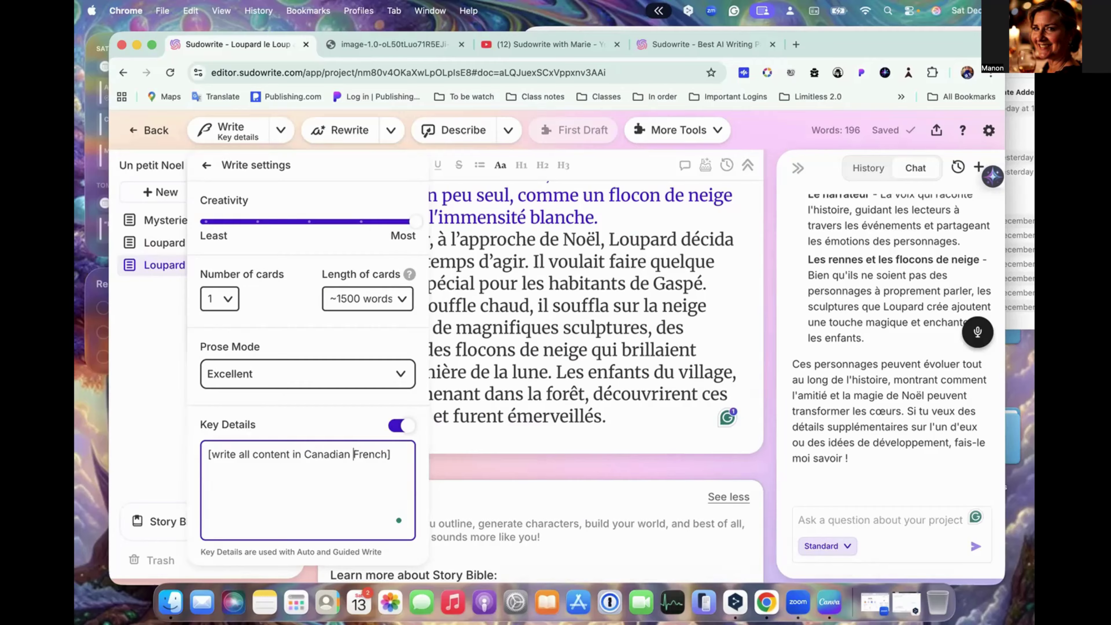
- Add "year 2025" after "French" inside the Key Details brackets and return to the end of the story text
{"action": "key", "text": "Right"}
{"action": "key", "text": "Right"}
{"action": "key", "text": "Right"}
{"action": "key", "text": "Right"}
{"action": "key", "text": "Right"}
{"action": "key", "text": "Right"}
{"action": "key", "text": "Right"}
{"action": "key", "text": "Left"}
{"action": "type", "text": "year 2025"}
{"action": "left_click", "coordinate": [608, 417]}
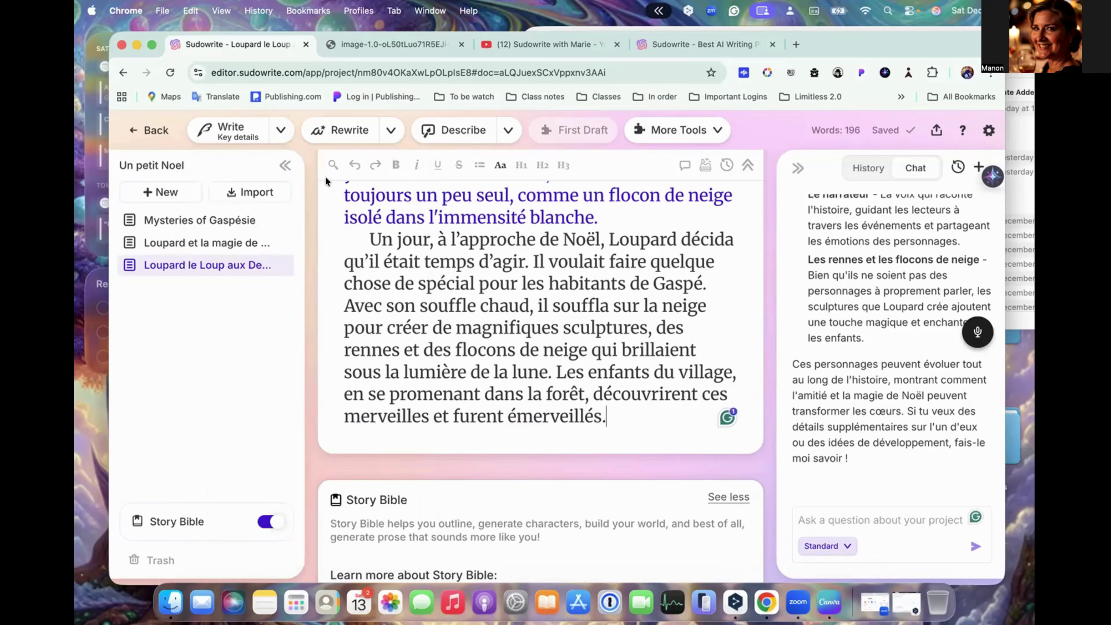
- Generate a continuation with Write from a new line after "merveilles et furent émerveillés."
{"action": "left_click", "coordinate": [282, 133]}
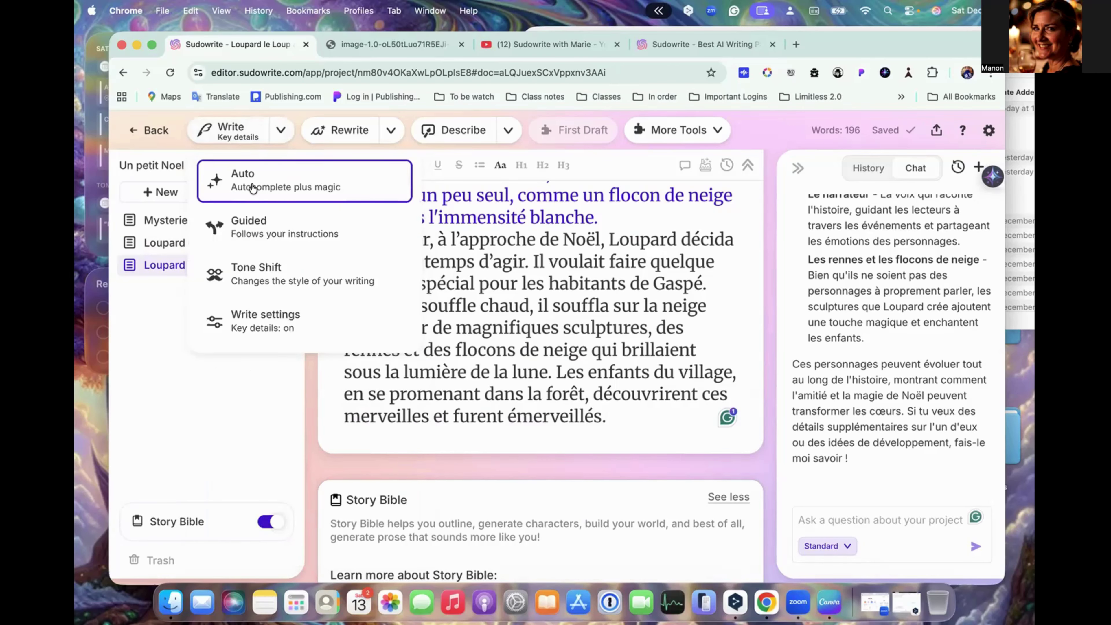
{"action": "left_click", "coordinate": [252, 189]}
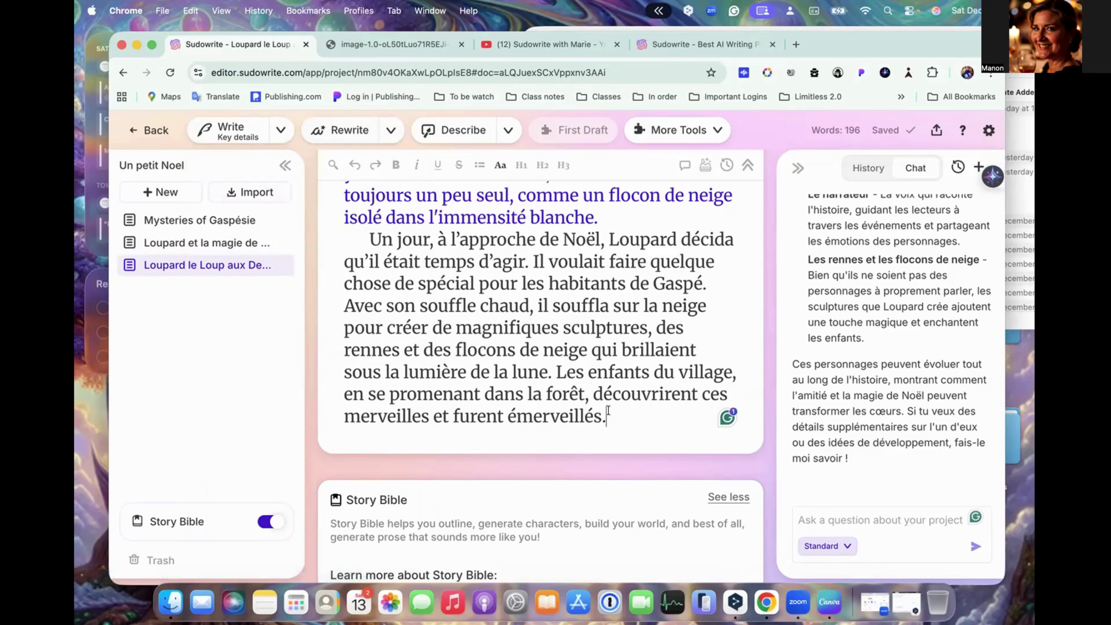
{"action": "key", "text": "Return"}
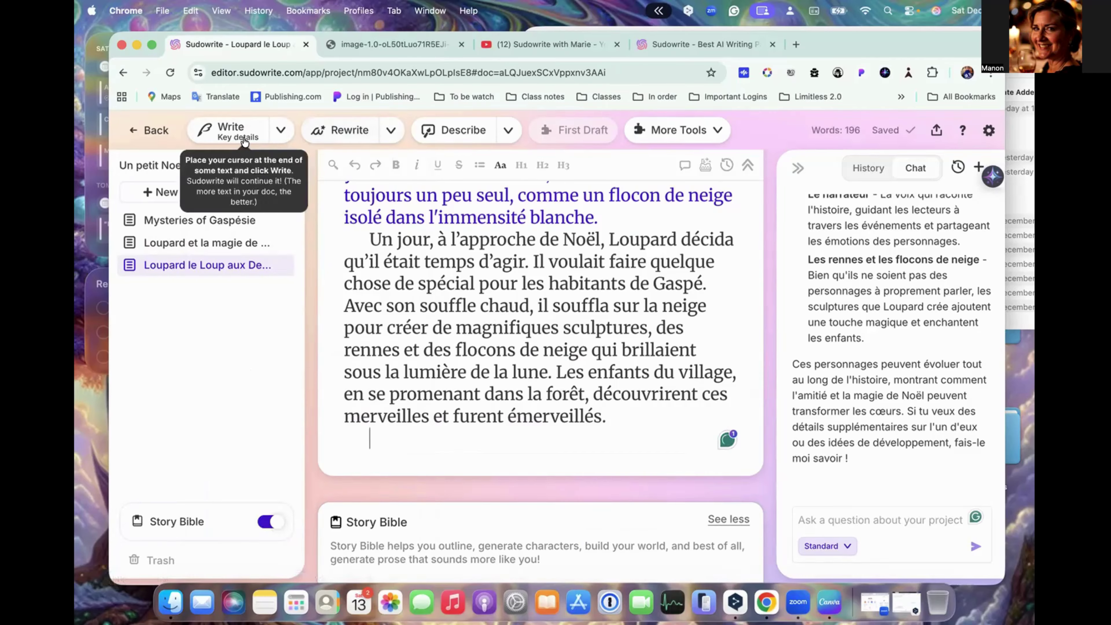
{"action": "left_click", "coordinate": [237, 130]}
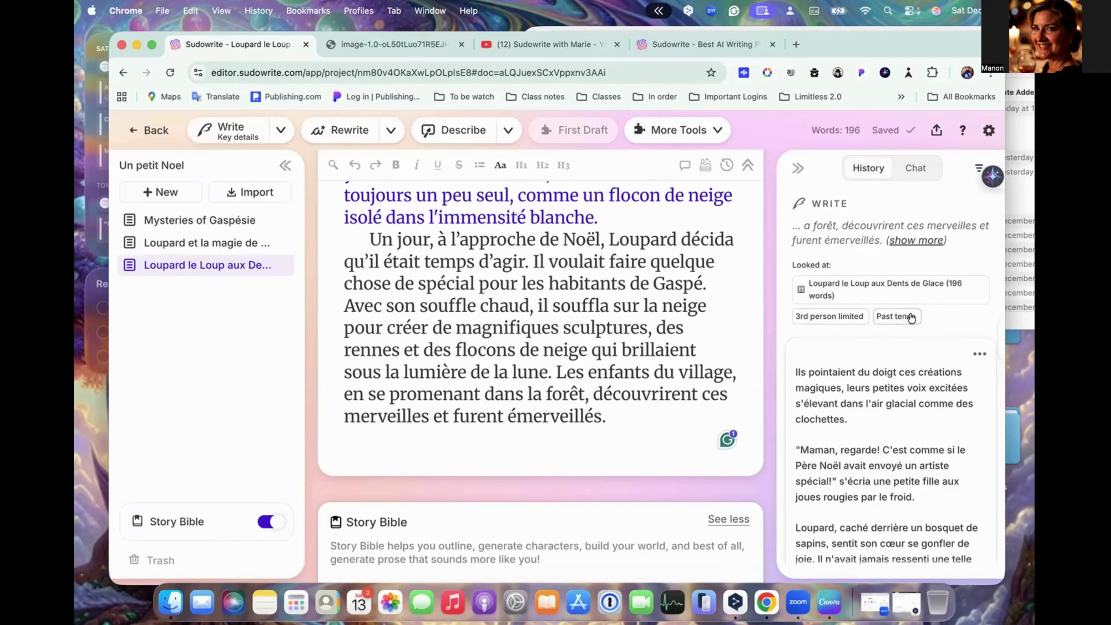
- Read the generated continuation starting "Ils pointaient du doigt", insert it after the second paragraph, and review it in the document
{"action": "scroll", "coordinate": [911, 315], "scroll_direction": "down", "scroll_amount": 3}
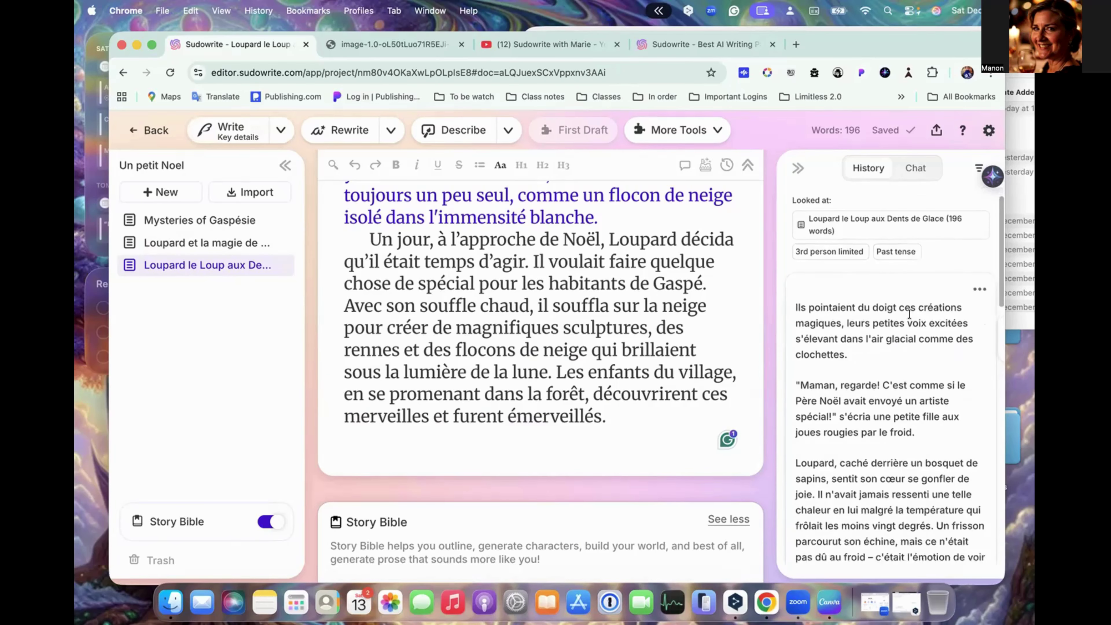
{"action": "scroll", "coordinate": [910, 314], "scroll_direction": "down", "scroll_amount": 3}
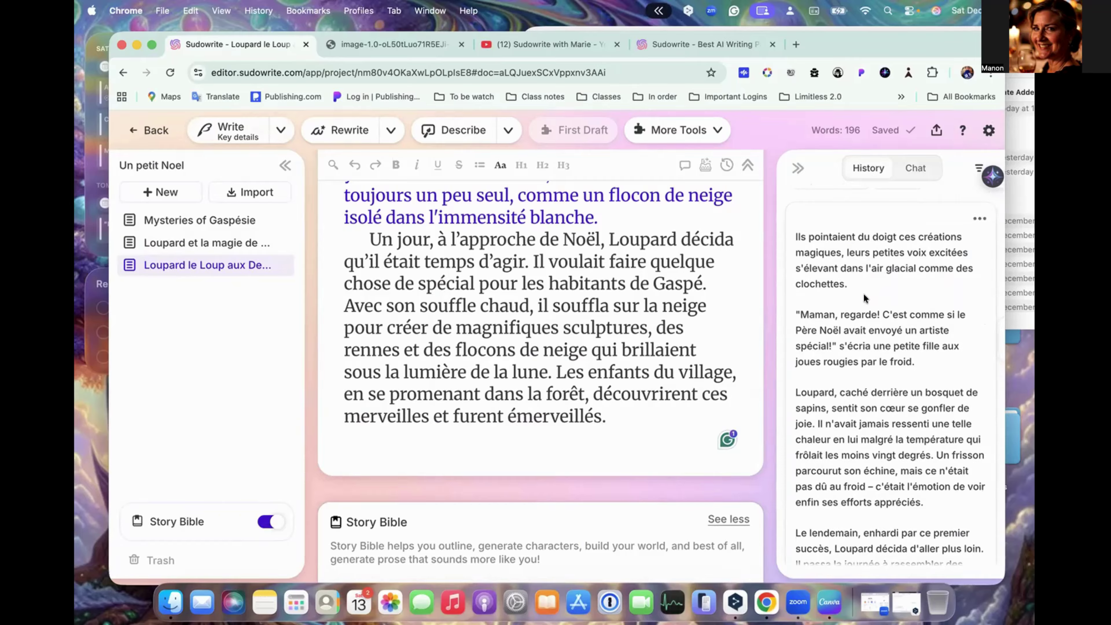
{"action": "scroll", "coordinate": [863, 298], "scroll_direction": "down", "scroll_amount": 1}
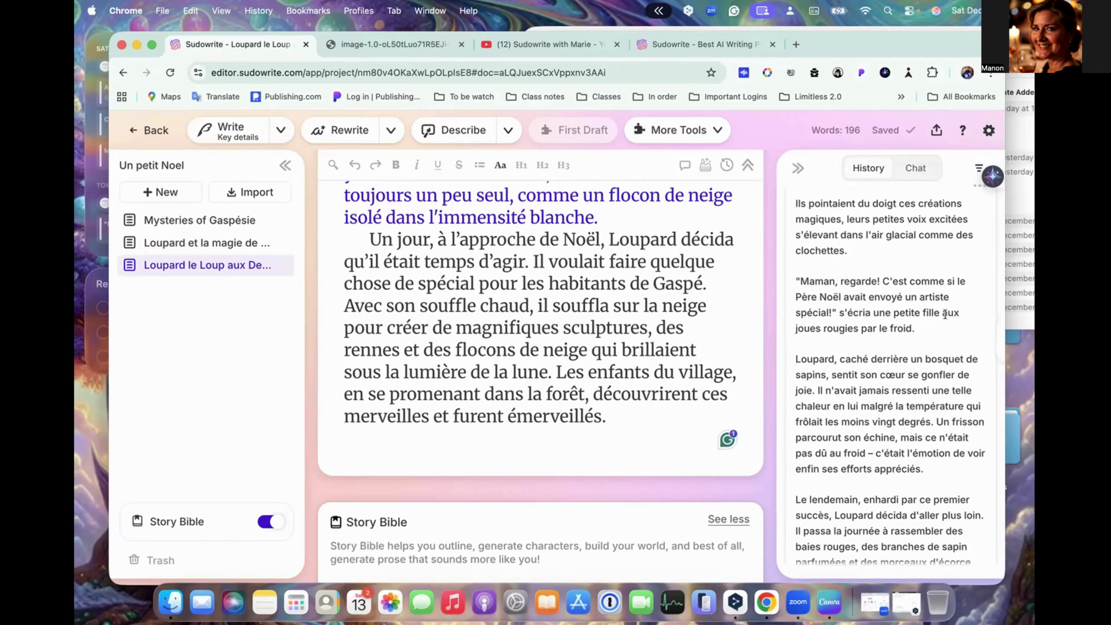
{"action": "scroll", "coordinate": [945, 287], "scroll_direction": "down", "scroll_amount": 2}
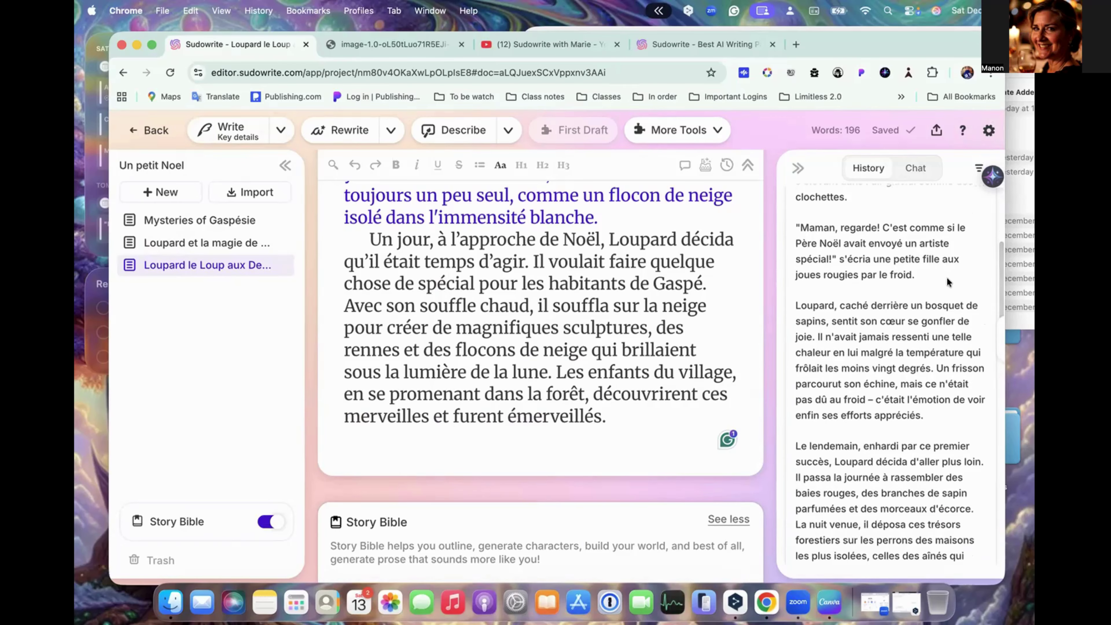
{"action": "scroll", "coordinate": [945, 278], "scroll_direction": "down", "scroll_amount": 2}
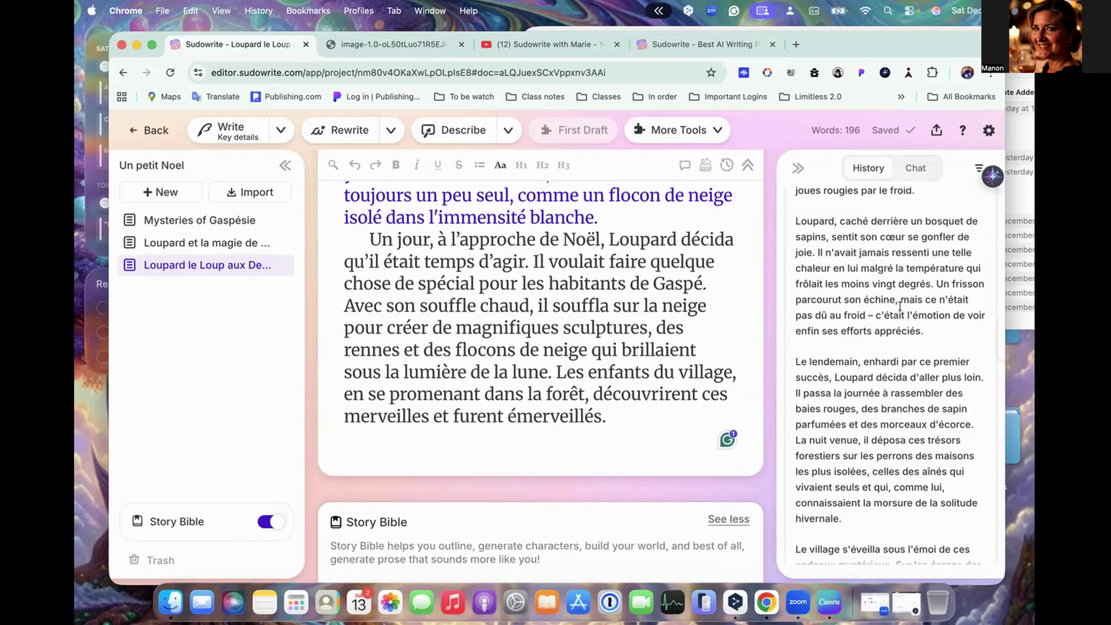
{"action": "scroll", "coordinate": [899, 306], "scroll_direction": "down", "scroll_amount": 10}
{"action": "scroll", "coordinate": [900, 307], "scroll_direction": "down", "scroll_amount": 6}
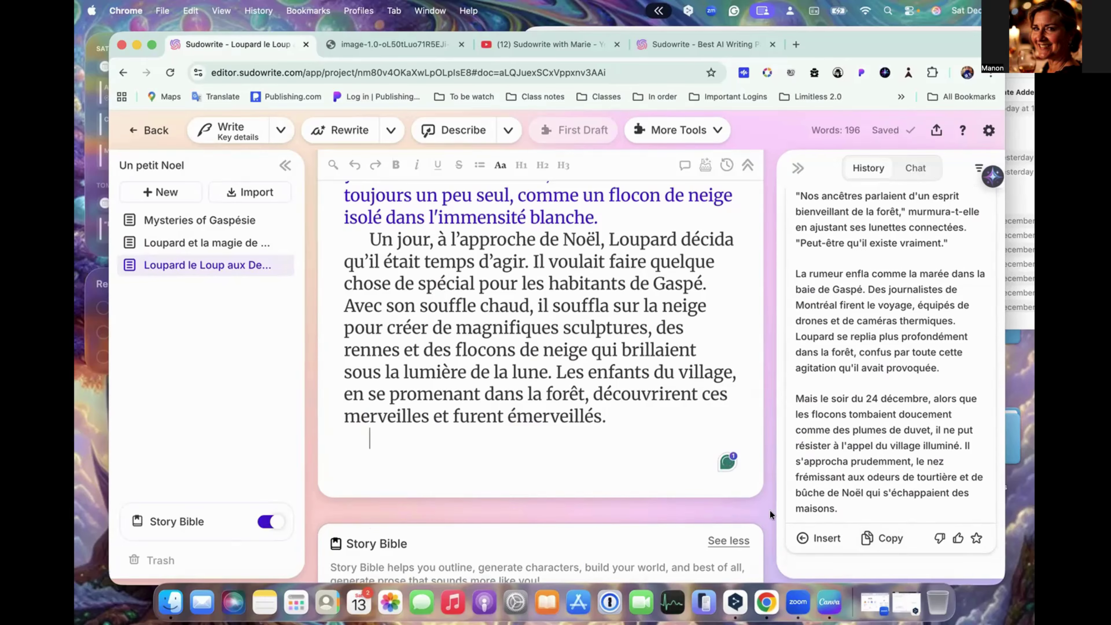
{"action": "left_click", "coordinate": [828, 538]}
{"action": "scroll", "coordinate": [538, 383], "scroll_direction": "down", "scroll_amount": 6}
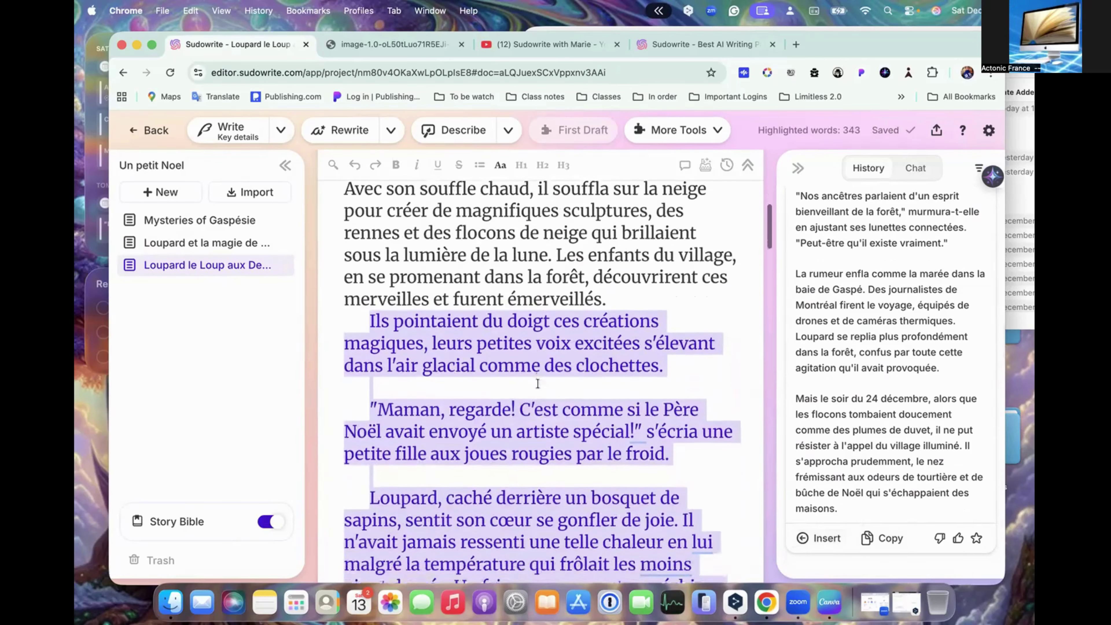
{"action": "scroll", "coordinate": [539, 384], "scroll_direction": "down", "scroll_amount": 5}
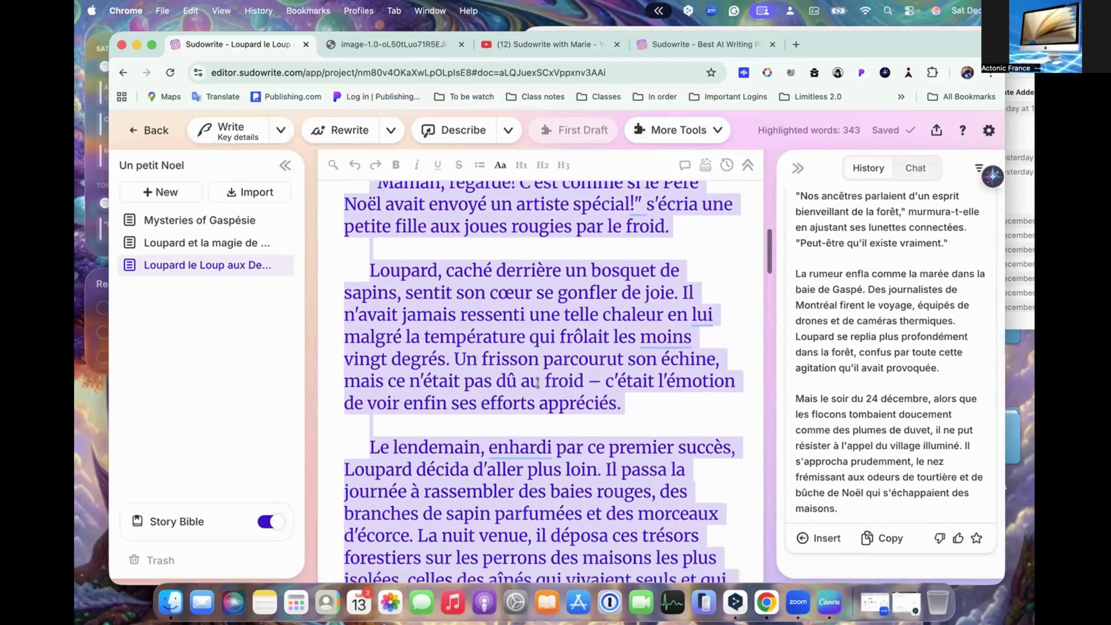
{"action": "scroll", "coordinate": [538, 384], "scroll_direction": "down", "scroll_amount": 12}
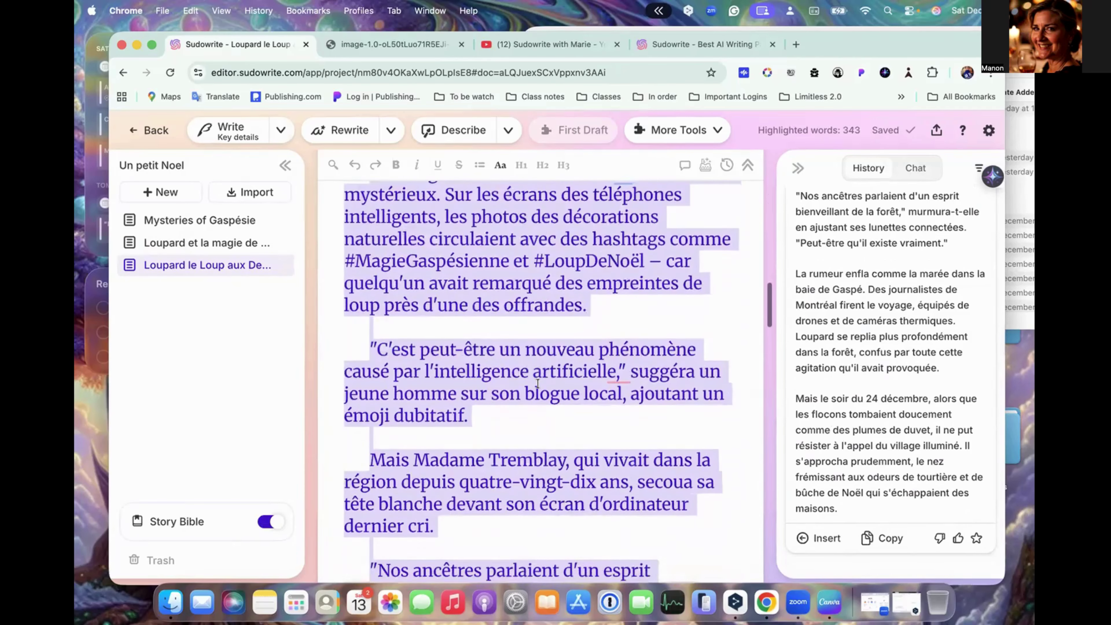
{"action": "scroll", "coordinate": [539, 384], "scroll_direction": "down", "scroll_amount": 14}
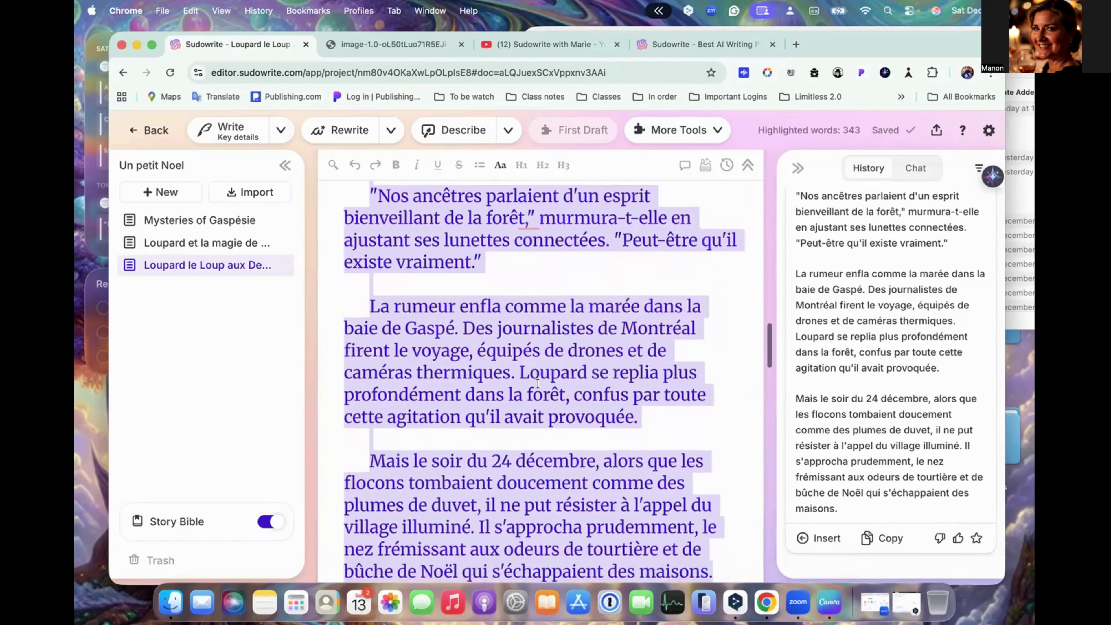
{"action": "scroll", "coordinate": [539, 385], "scroll_direction": "up", "scroll_amount": 2}
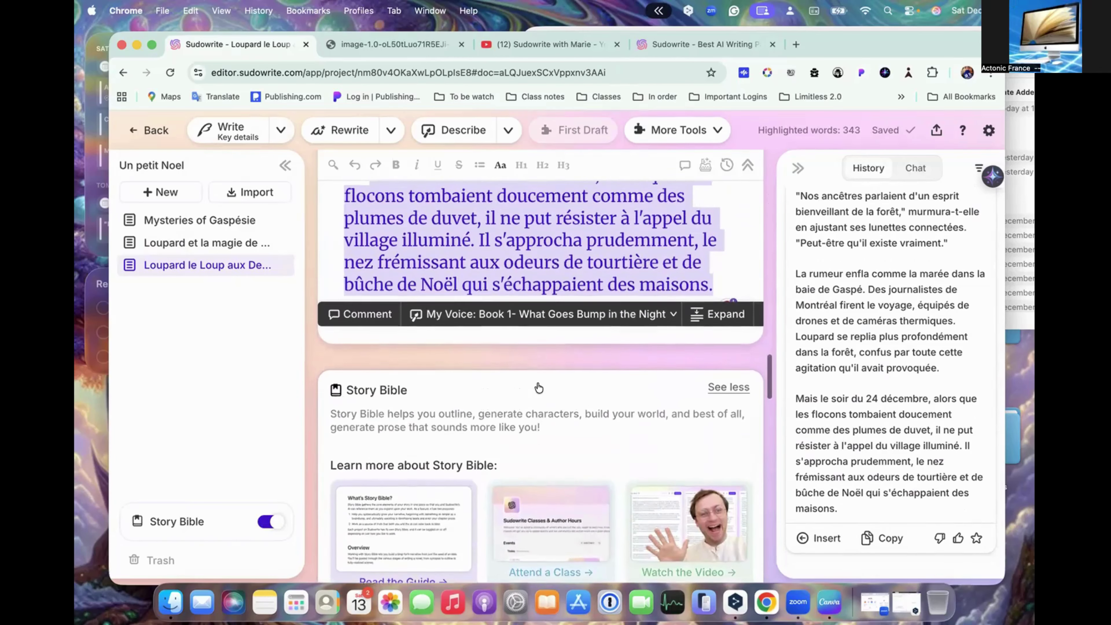
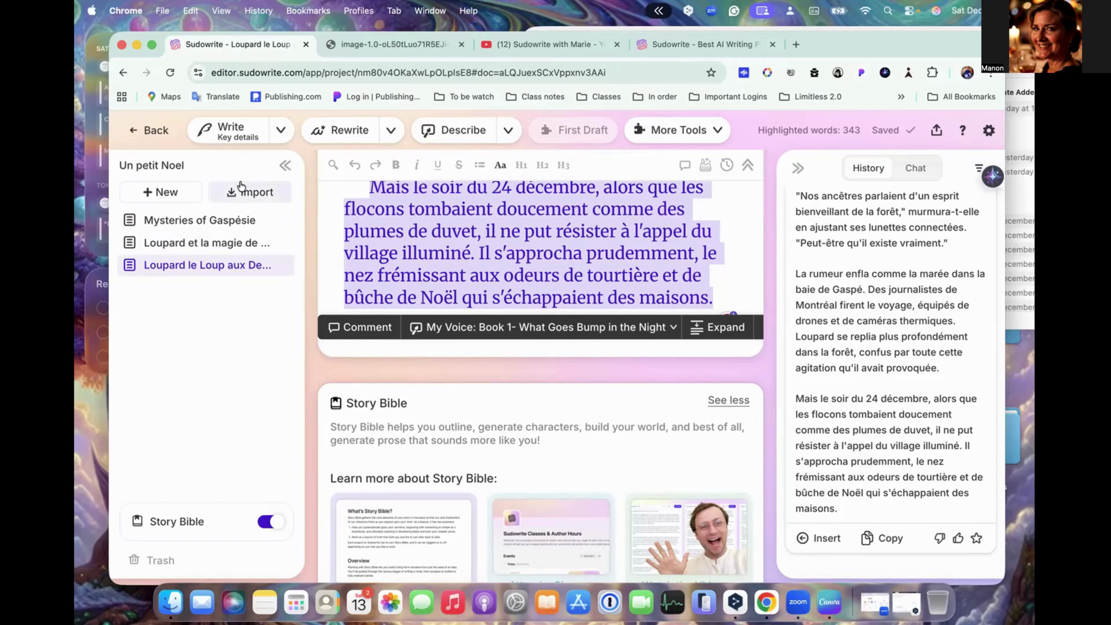
- Open the Mysteries of Gaspésie document at its first paragraph and glance at the help resources
{"action": "left_click", "coordinate": [191, 221]}
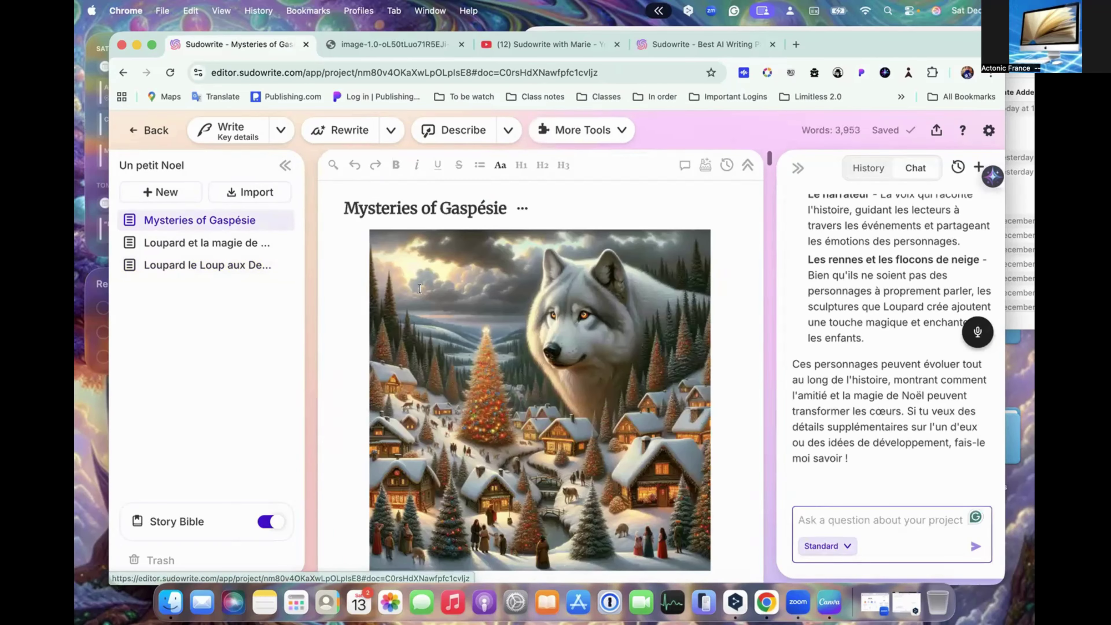
{"action": "scroll", "coordinate": [479, 268], "scroll_direction": "down", "scroll_amount": 10}
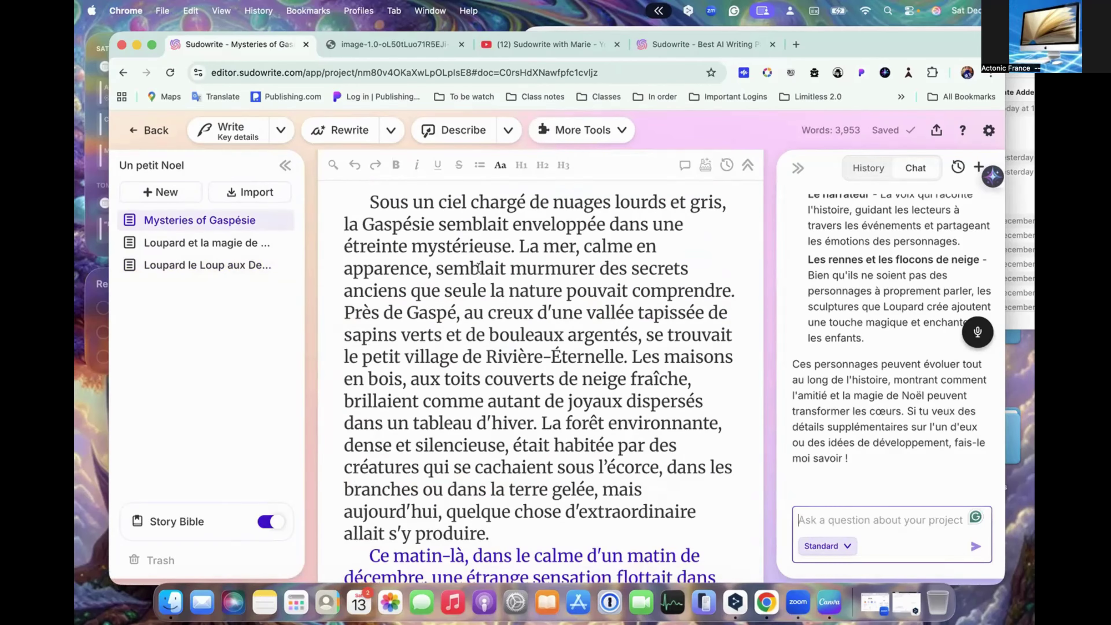
{"action": "left_click", "coordinate": [965, 134]}
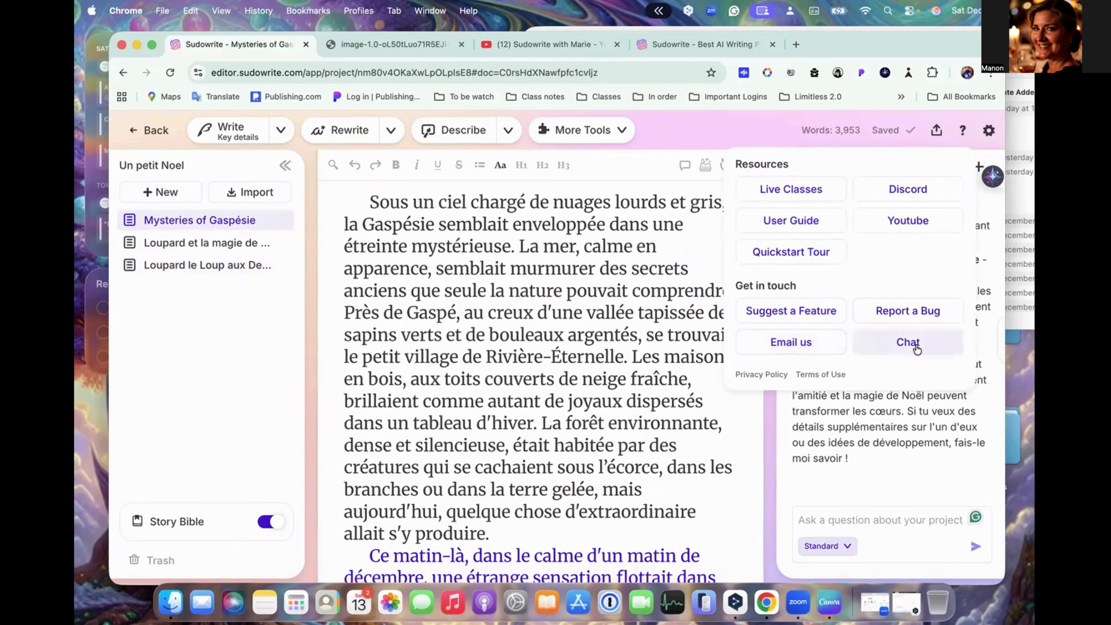
{"action": "left_click", "coordinate": [618, 359]}
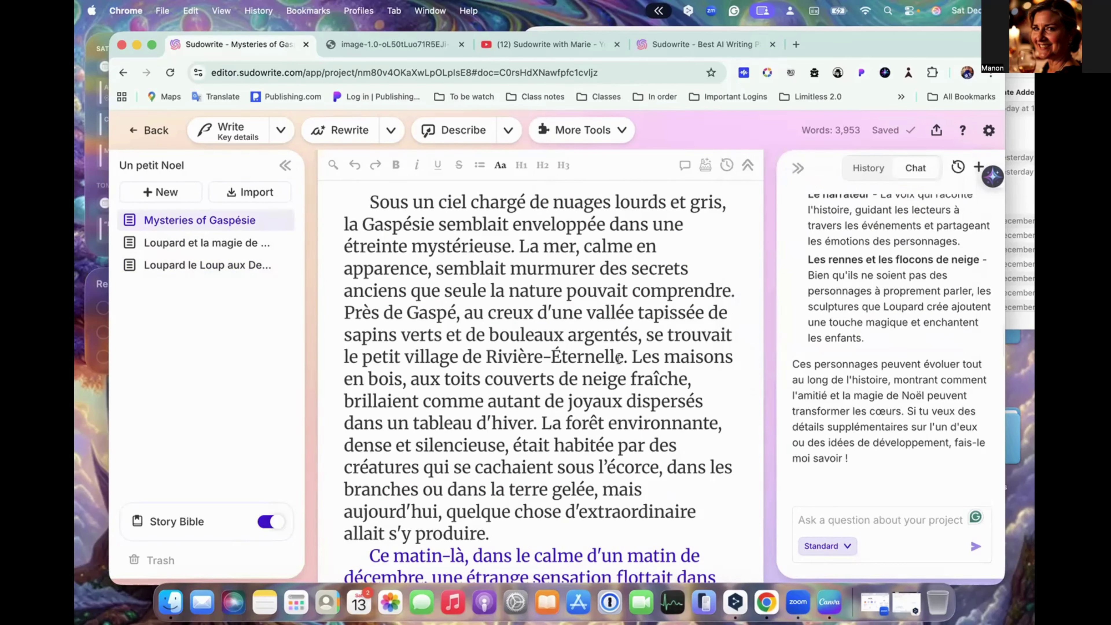
- Copy the entire text of Mysteries of Gaspésie into the Story Bible's Braindump
{"action": "left_click", "coordinate": [490, 271]}
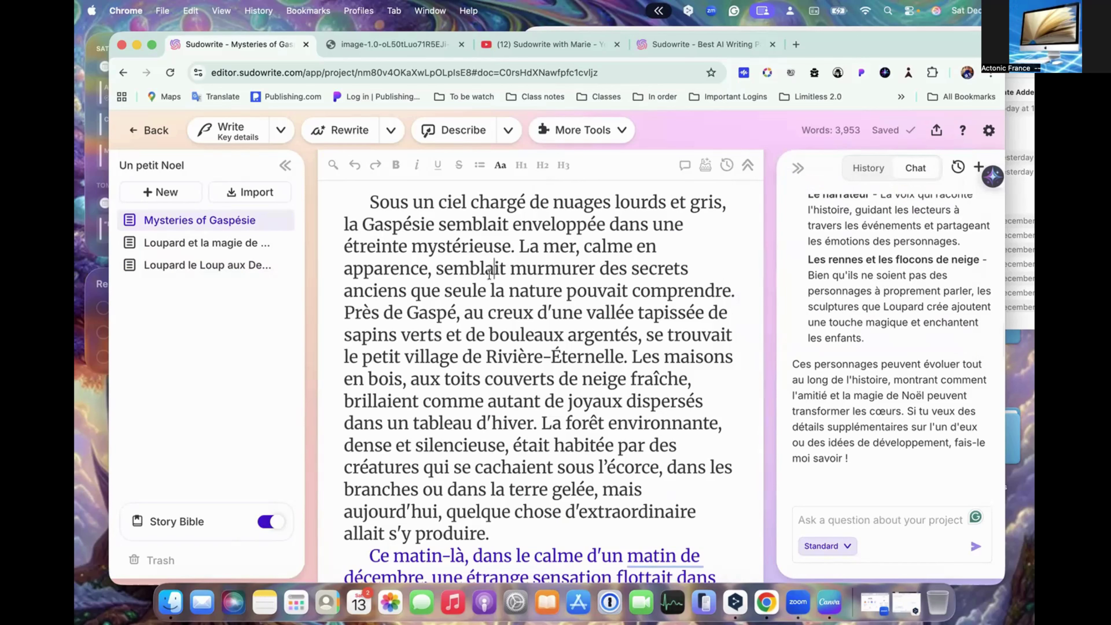
{"action": "key", "text": "super+a"}
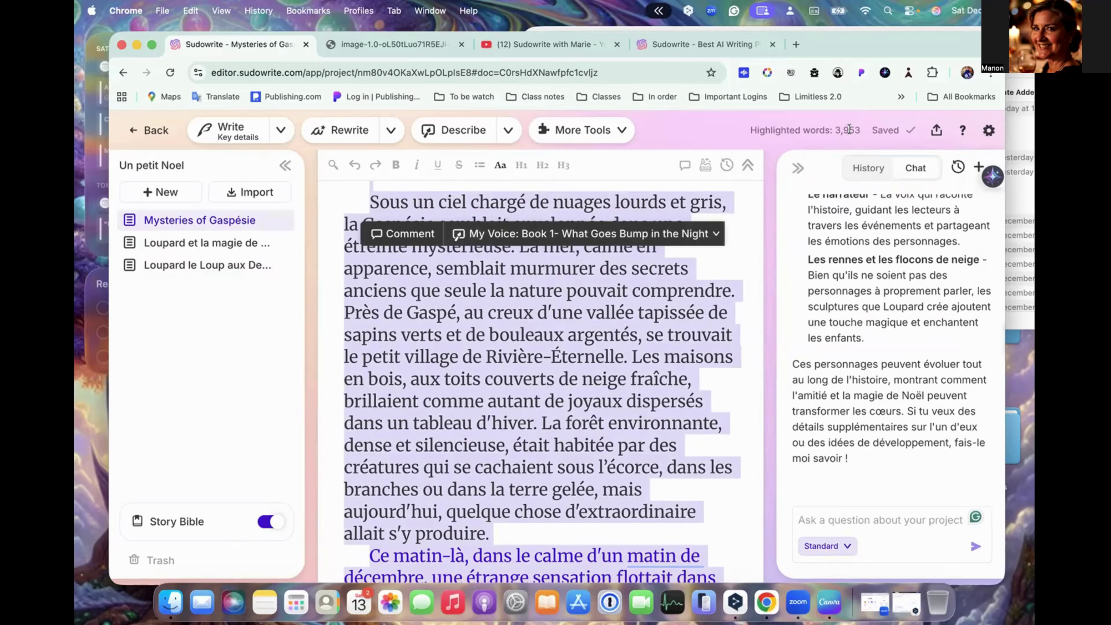
{"action": "mouse_move", "coordinate": [296, 495]}
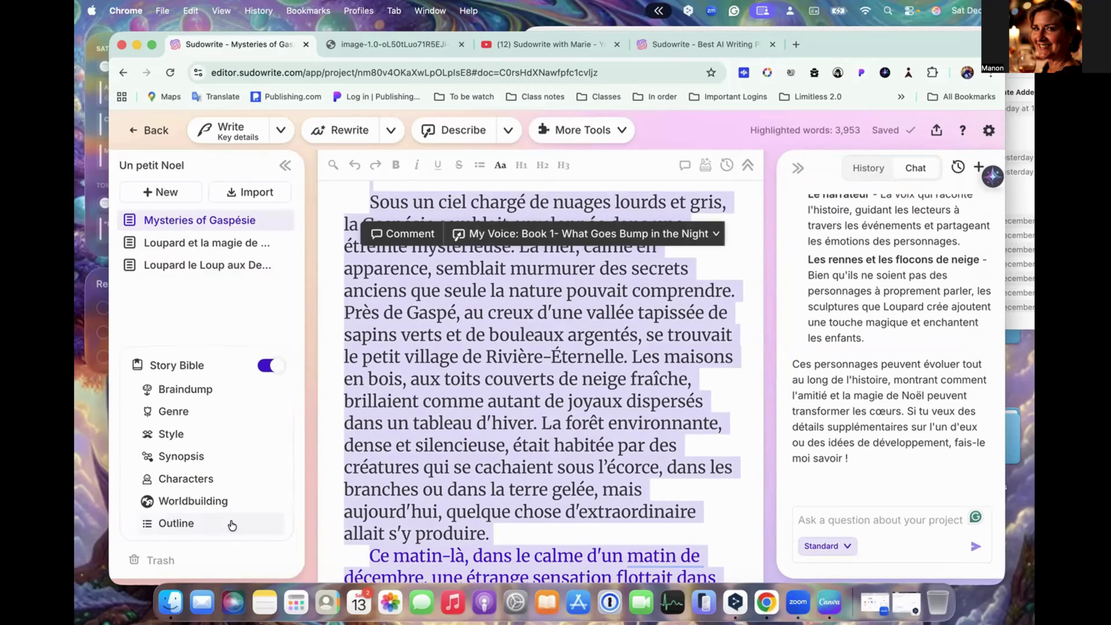
{"action": "left_click", "coordinate": [197, 393]}
{"action": "left_click", "coordinate": [198, 392]}
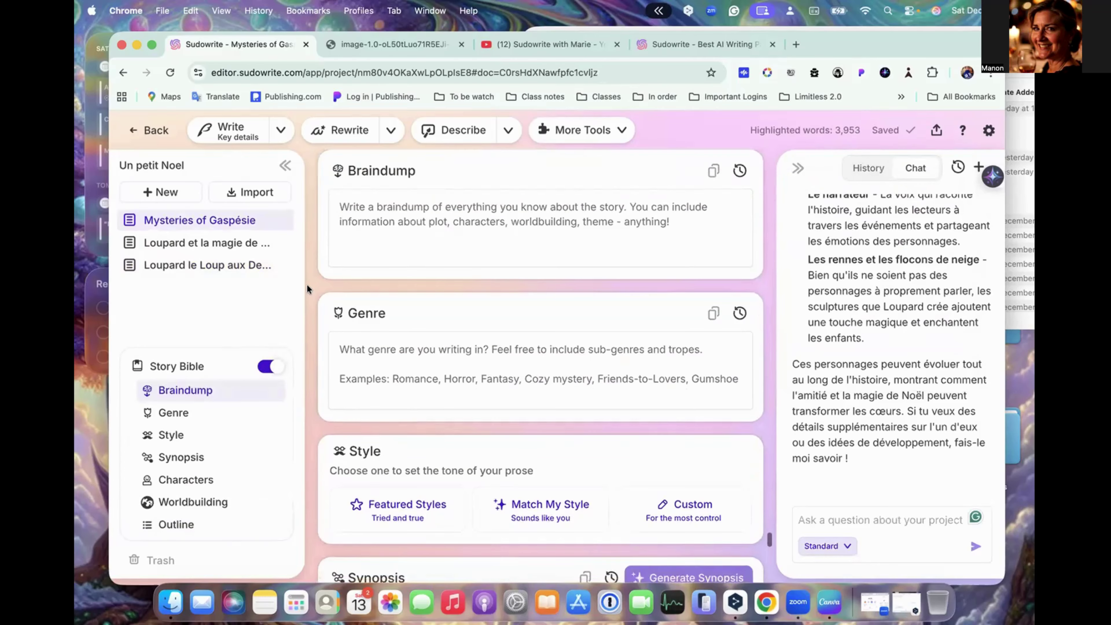
{"action": "left_click", "coordinate": [433, 210]}
{"action": "key", "text": "super+v"}
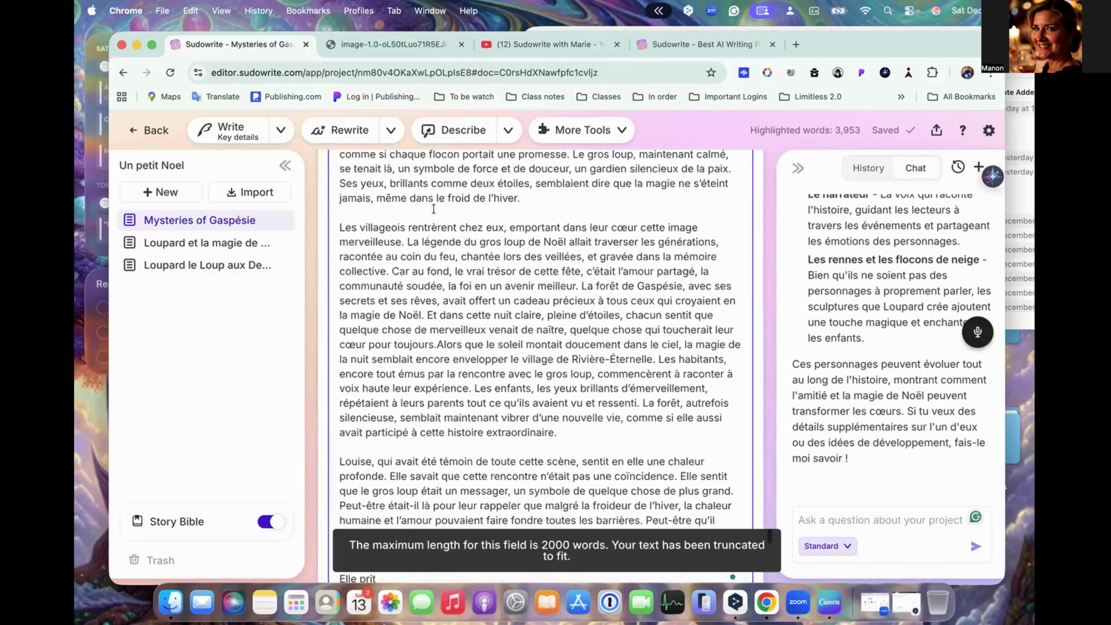
- Remove the blank lines before "Sous un ciel chargé" in the Braindump and review the pasted text to its end
{"action": "scroll", "coordinate": [481, 307], "scroll_direction": "up", "scroll_amount": 15}
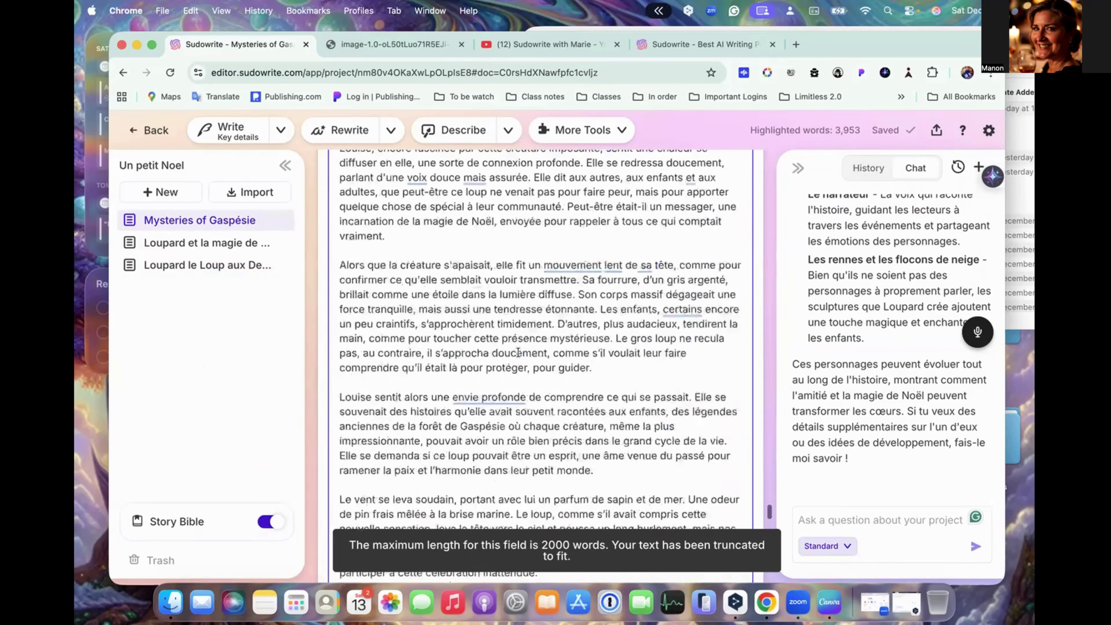
{"action": "scroll", "coordinate": [519, 353], "scroll_direction": "up", "scroll_amount": 20}
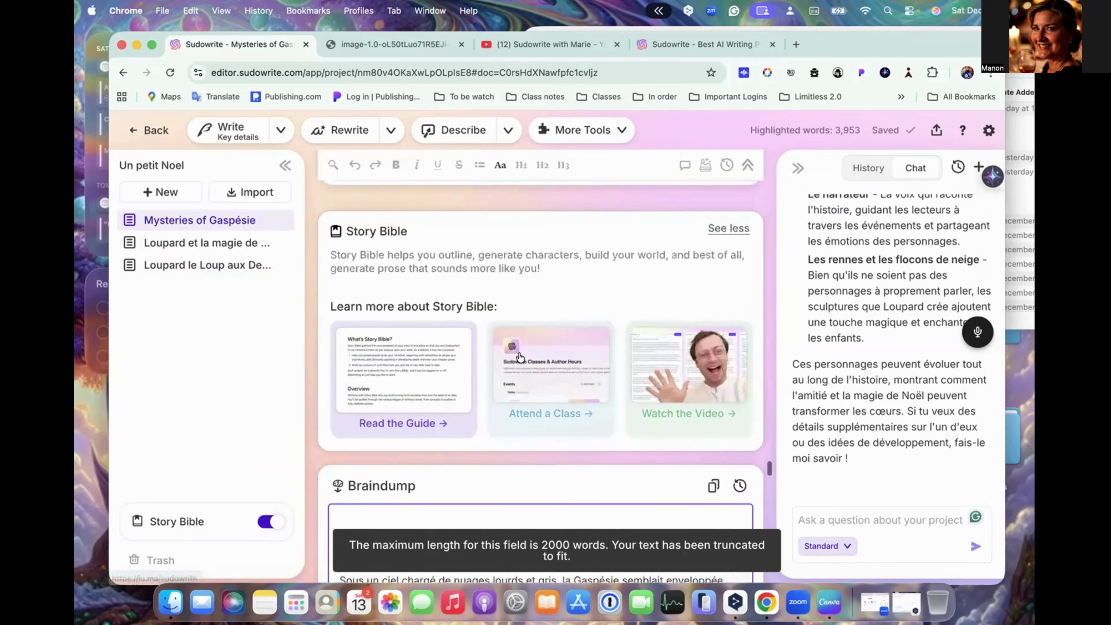
{"action": "scroll", "coordinate": [518, 352], "scroll_direction": "down", "scroll_amount": 3}
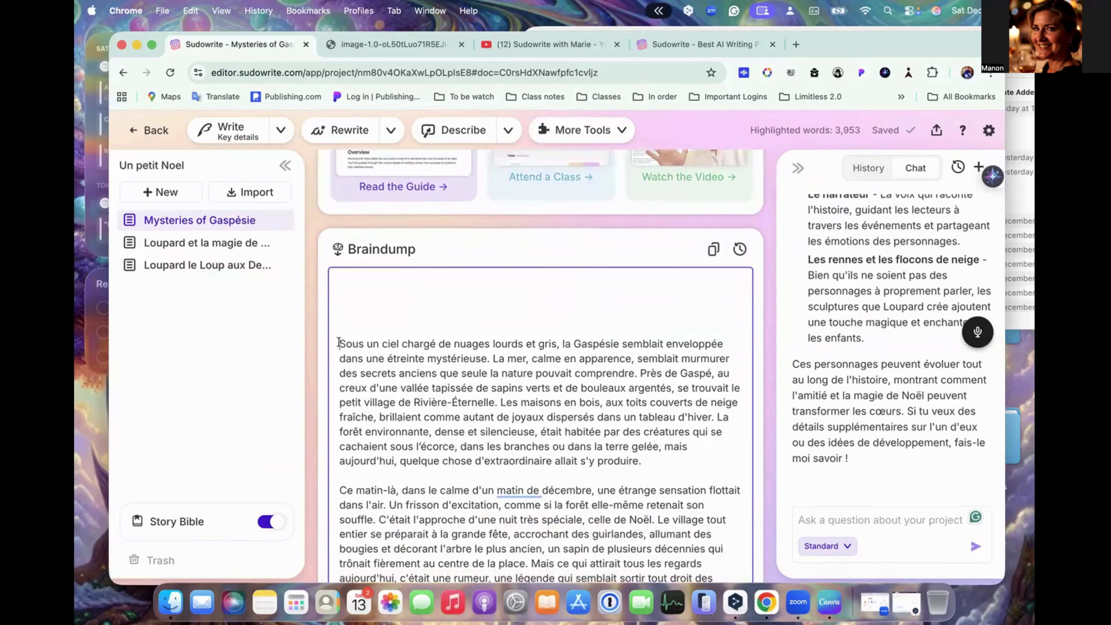
{"action": "scroll", "coordinate": [540, 424], "scroll_direction": "down", "scroll_amount": 3}
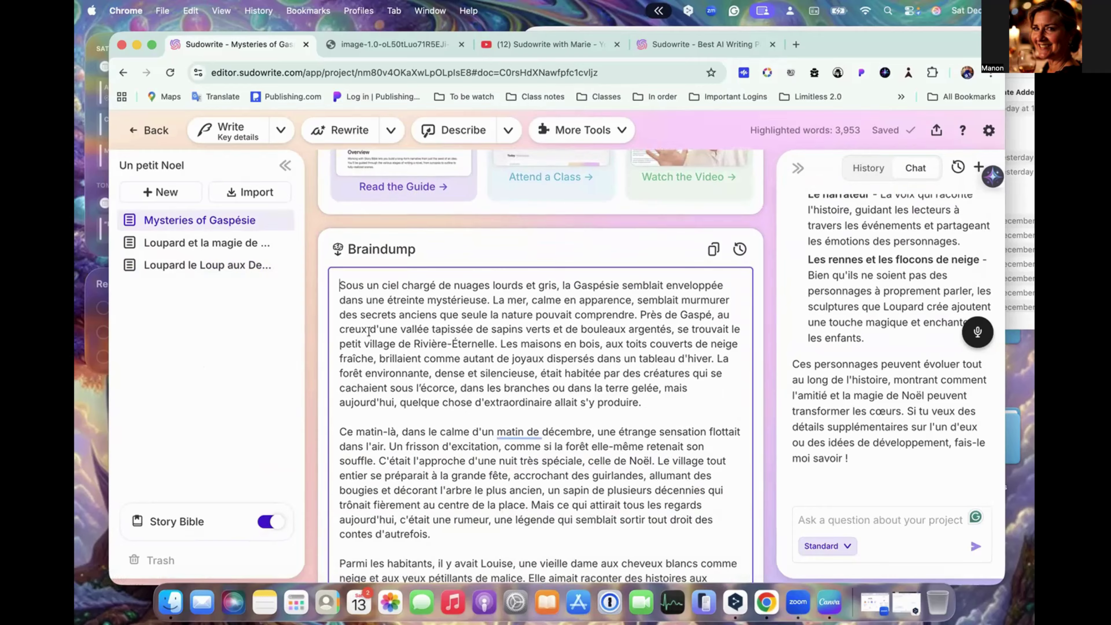
{"action": "scroll", "coordinate": [508, 376], "scroll_direction": "down", "scroll_amount": 15}
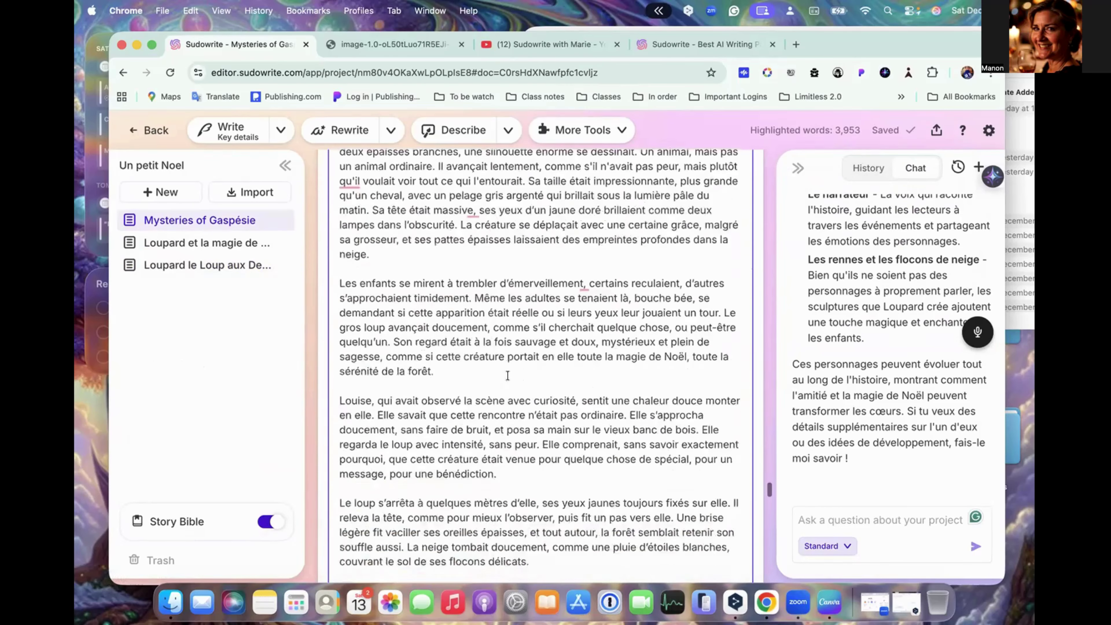
{"action": "scroll", "coordinate": [507, 376], "scroll_direction": "down", "scroll_amount": 20}
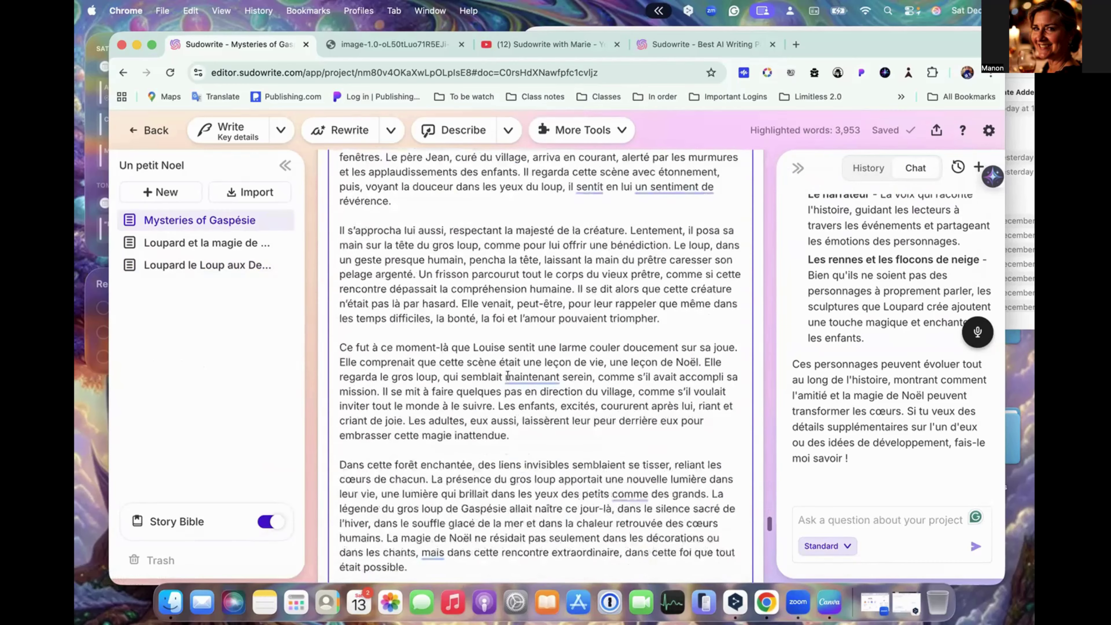
{"action": "scroll", "coordinate": [508, 375], "scroll_direction": "down", "scroll_amount": 20}
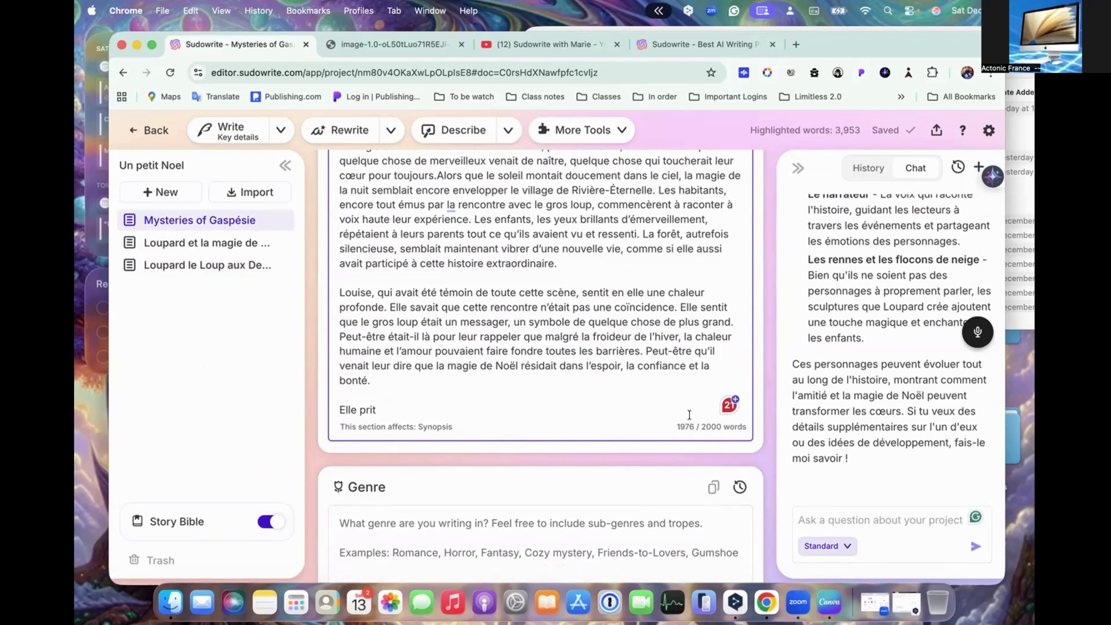
- Look through the Braindump text and the empty Story Bible sections that follow it
{"action": "scroll", "coordinate": [639, 298], "scroll_direction": "down", "scroll_amount": 3}
{"action": "scroll", "coordinate": [638, 298], "scroll_direction": "down", "scroll_amount": 1}
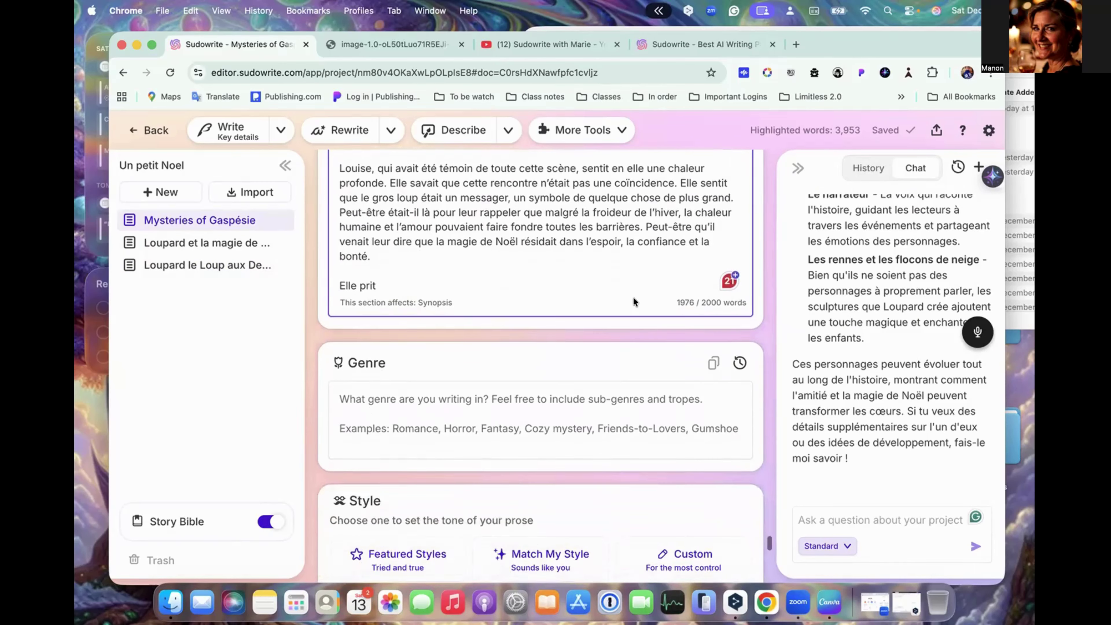
{"action": "mouse_move", "coordinate": [206, 521]}
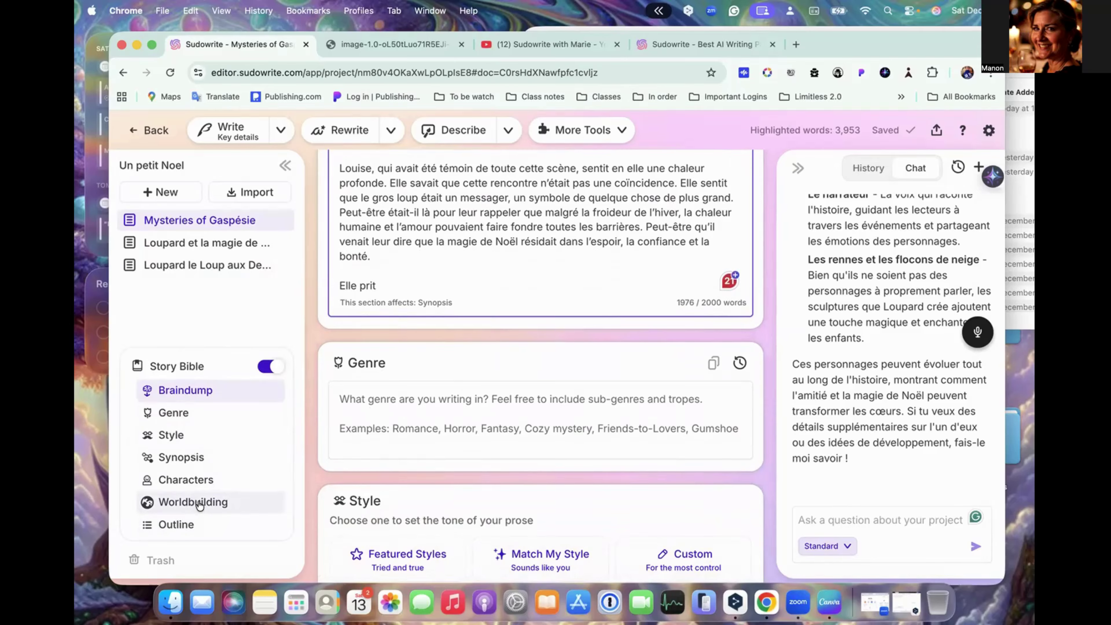
{"action": "left_click", "coordinate": [480, 217]}
{"action": "scroll", "coordinate": [480, 216], "scroll_direction": "up", "scroll_amount": 2}
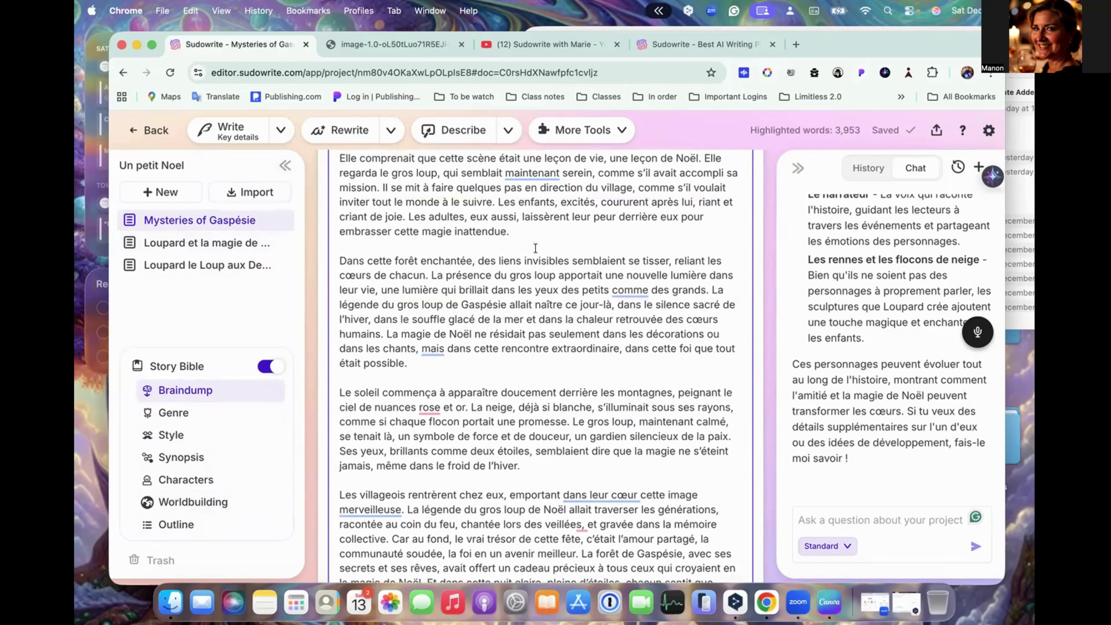
{"action": "scroll", "coordinate": [536, 248], "scroll_direction": "up", "scroll_amount": 5}
{"action": "scroll", "coordinate": [535, 248], "scroll_direction": "up", "scroll_amount": 10}
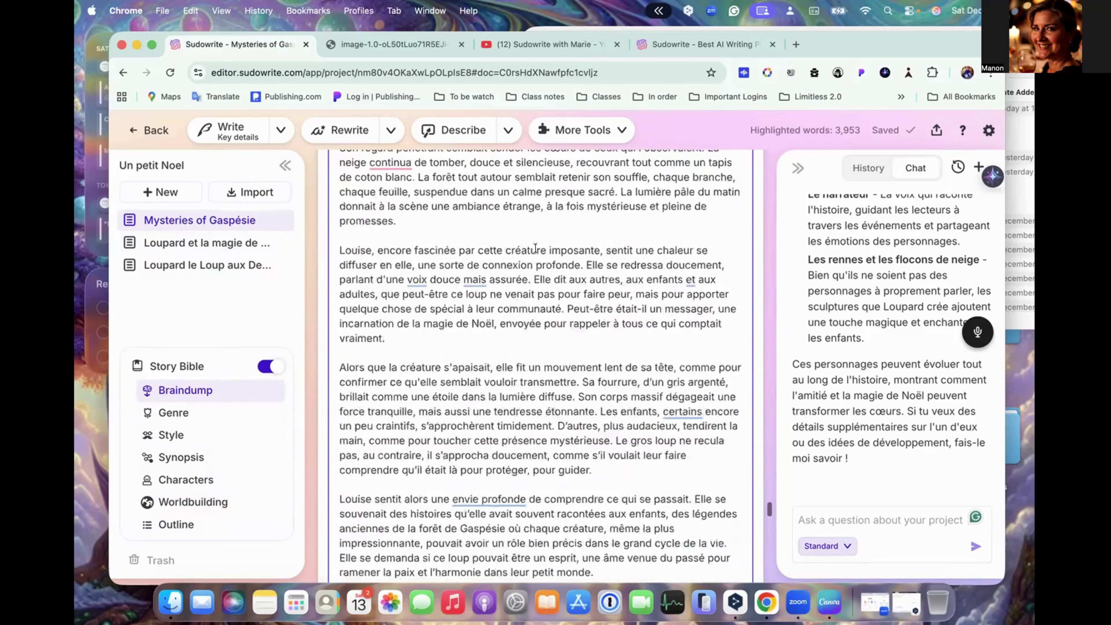
{"action": "scroll", "coordinate": [535, 248], "scroll_direction": "up", "scroll_amount": 5}
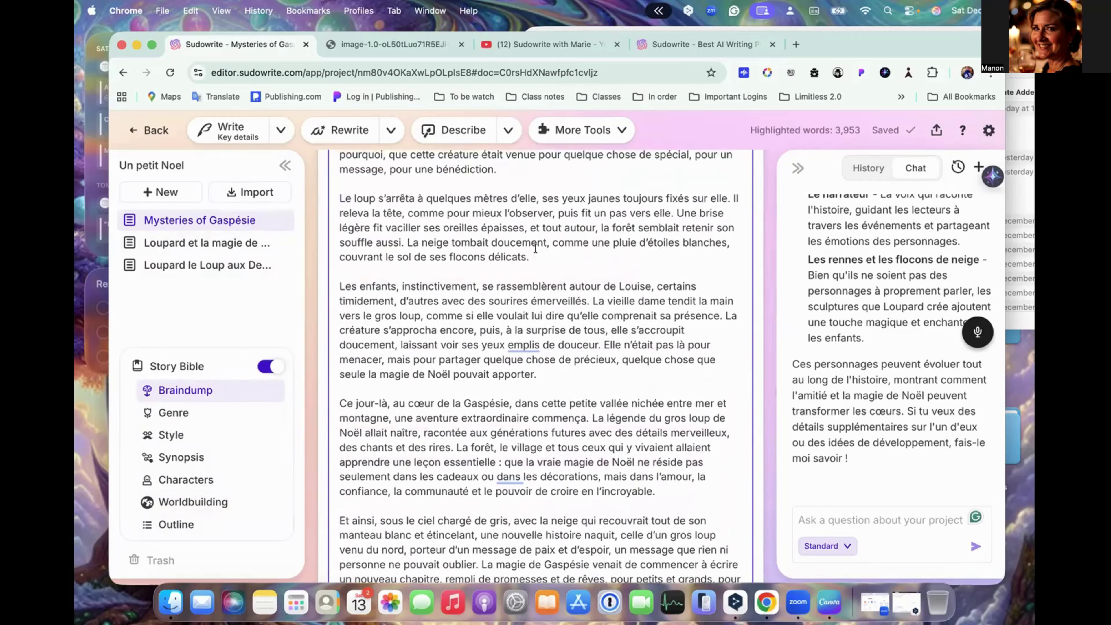
{"action": "scroll", "coordinate": [535, 248], "scroll_direction": "down", "scroll_amount": 10}
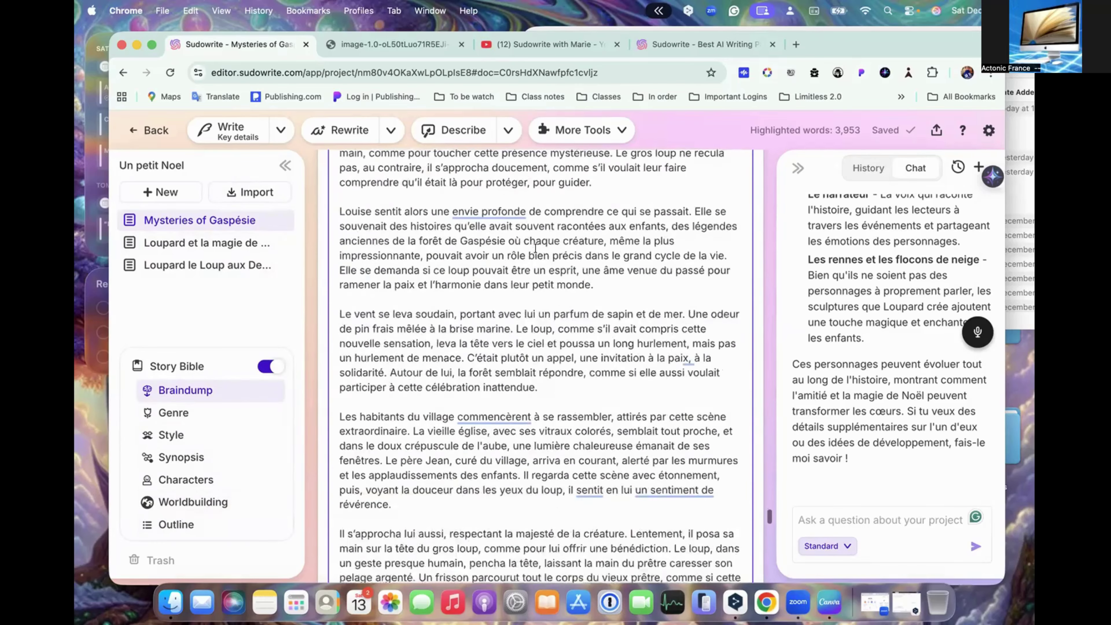
{"action": "left_click", "coordinate": [214, 390]}
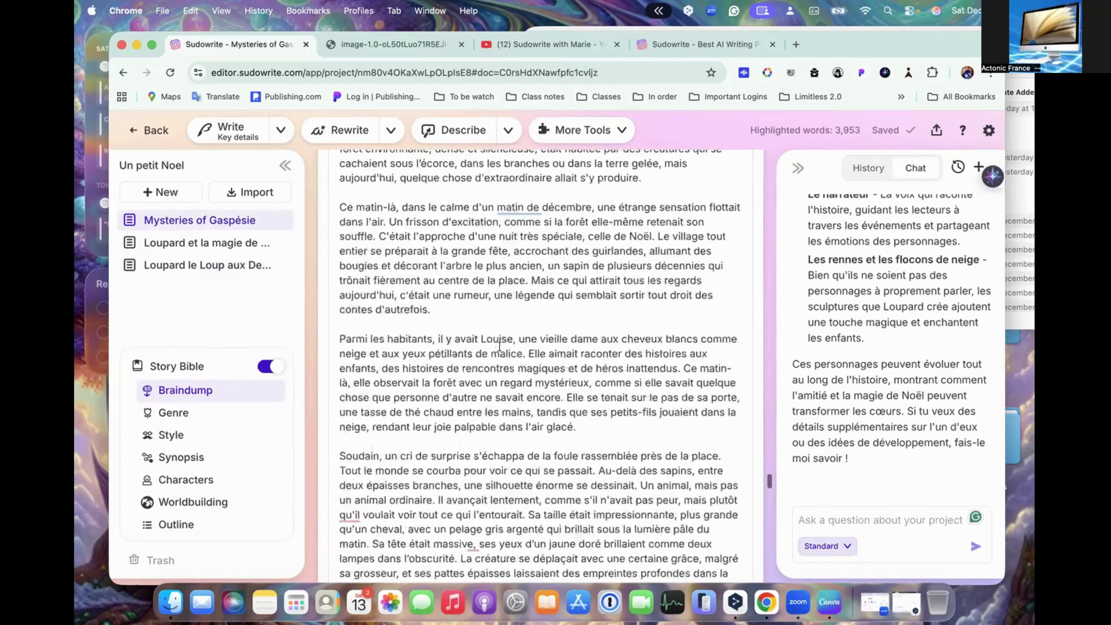
{"action": "scroll", "coordinate": [499, 346], "scroll_direction": "down", "scroll_amount": 5}
{"action": "scroll", "coordinate": [500, 346], "scroll_direction": "down", "scroll_amount": 15}
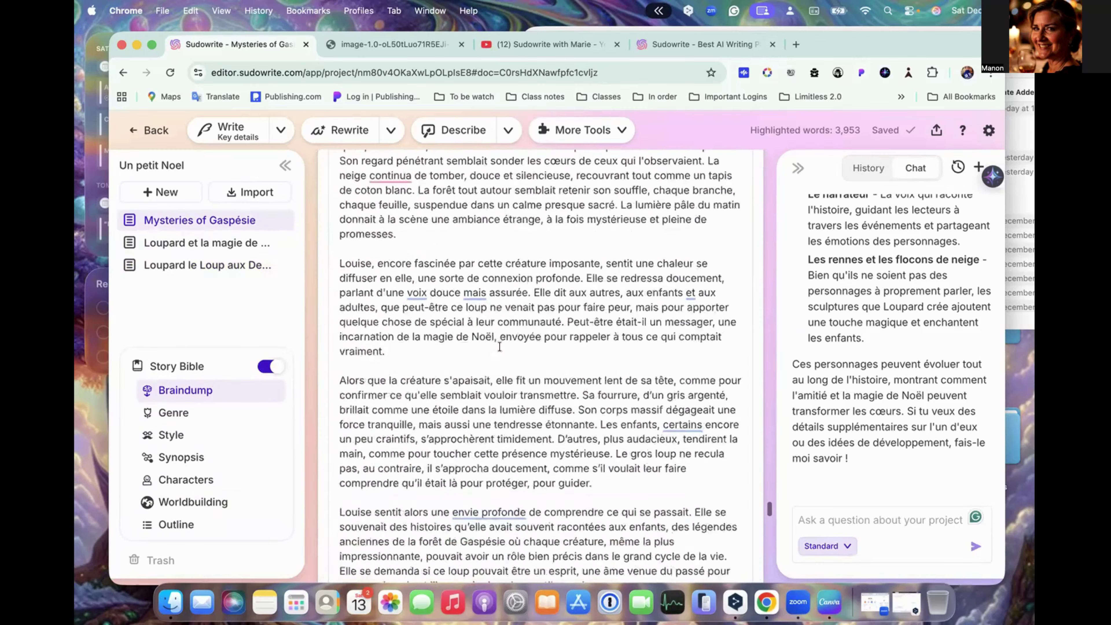
{"action": "scroll", "coordinate": [499, 346], "scroll_direction": "down", "scroll_amount": 8}
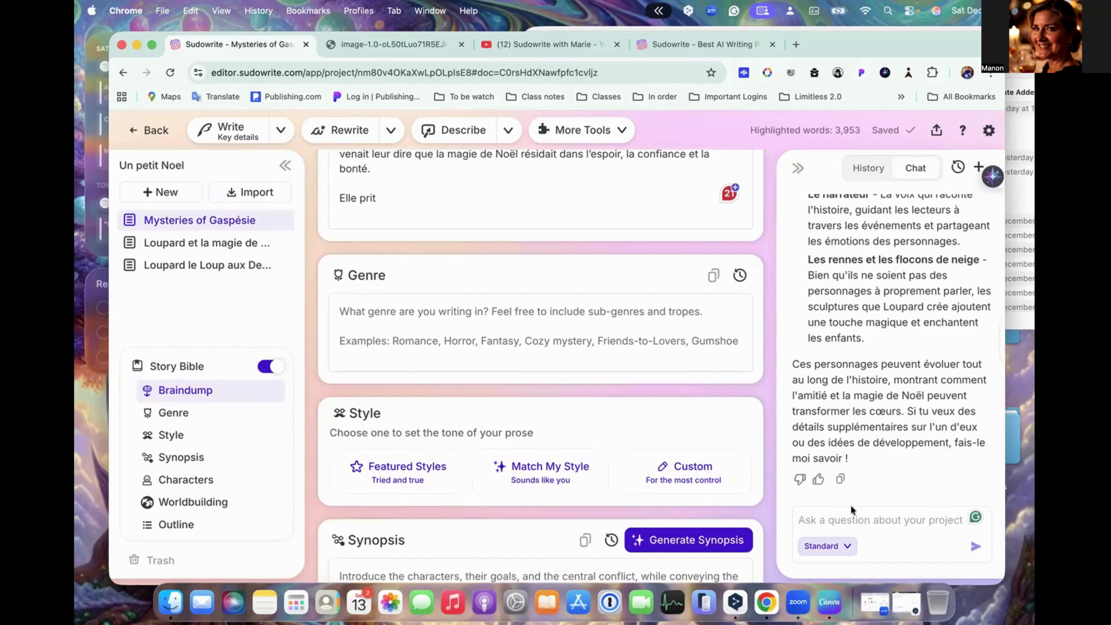
- Ask the project chat "Quel est le meilleur genre pour cette histoire?"
{"action": "left_click", "coordinate": [836, 521]}
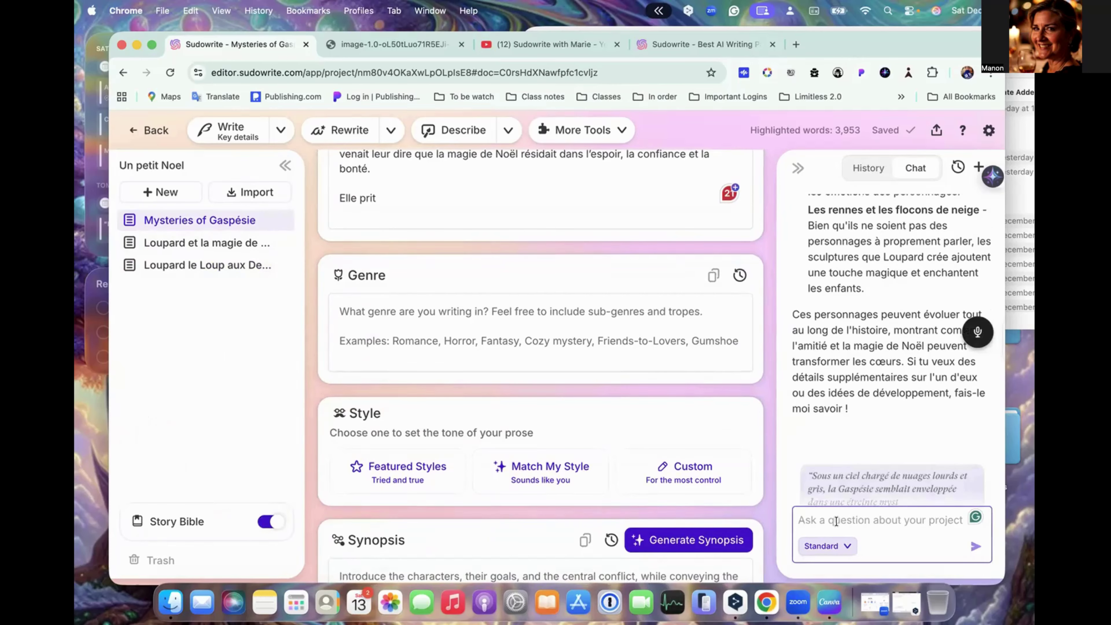
{"action": "type", "text": "Quel e"}
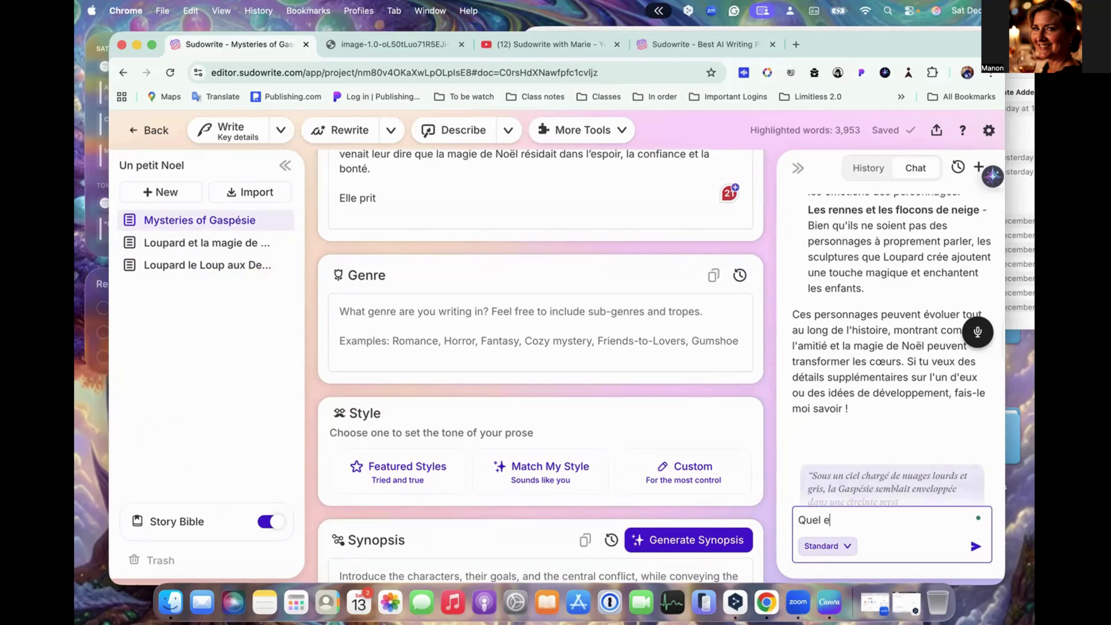
{"action": "type", "text": "st le meilleur genre"}
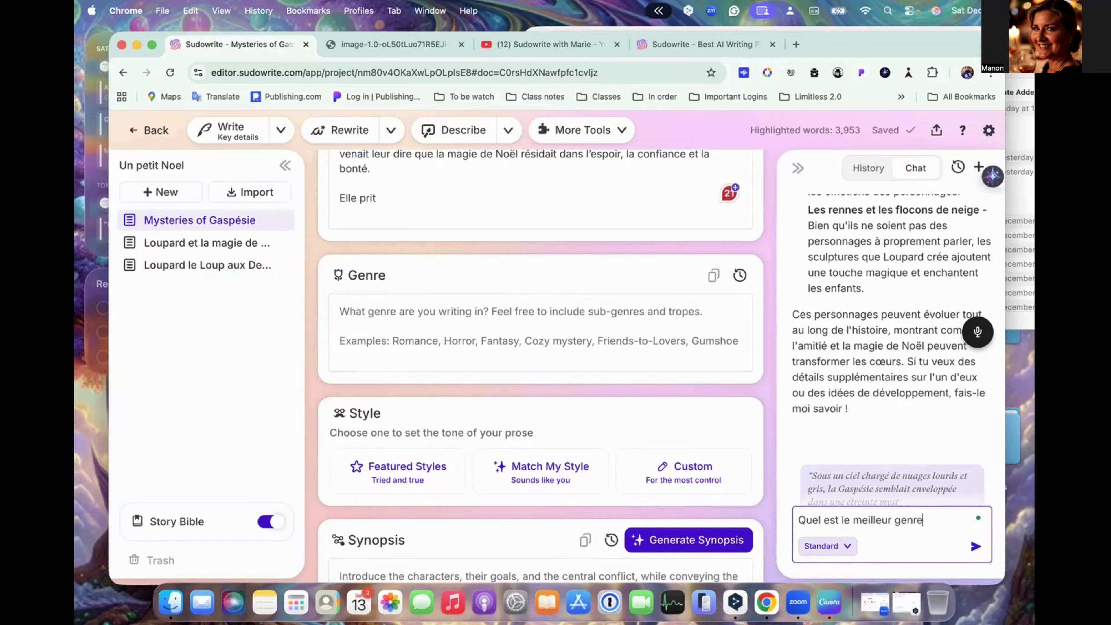
{"action": "type", "text": " poue cette histoir"}
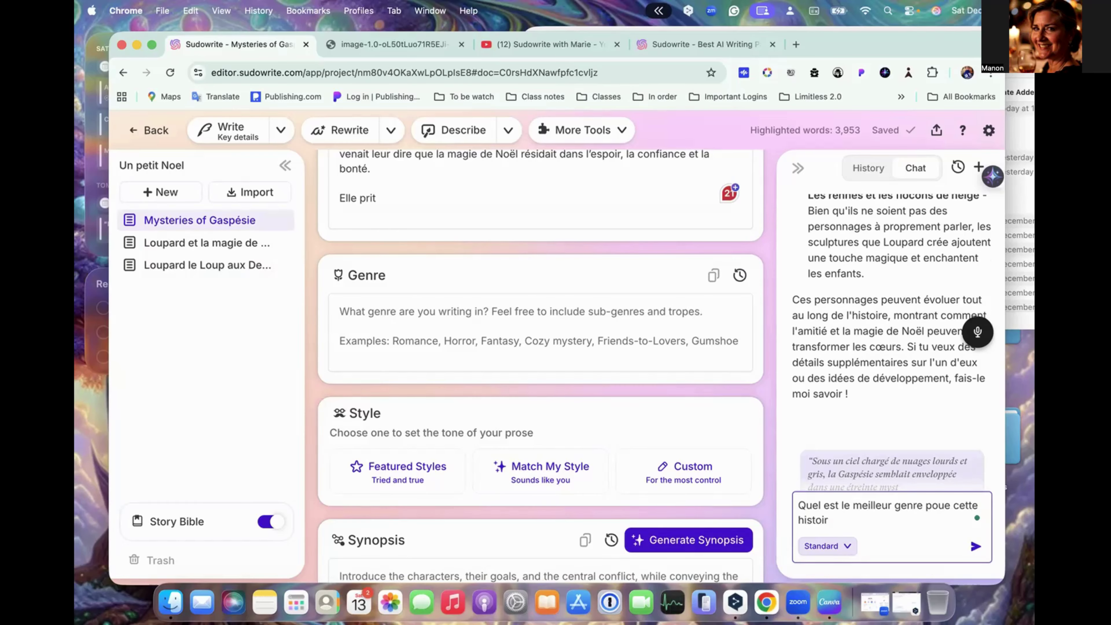
{"action": "type", "text": "e"}
{"action": "mouse_move", "coordinate": [946, 504]}
{"action": "left_click", "coordinate": [906, 442]}
{"action": "left_click", "coordinate": [977, 545]}
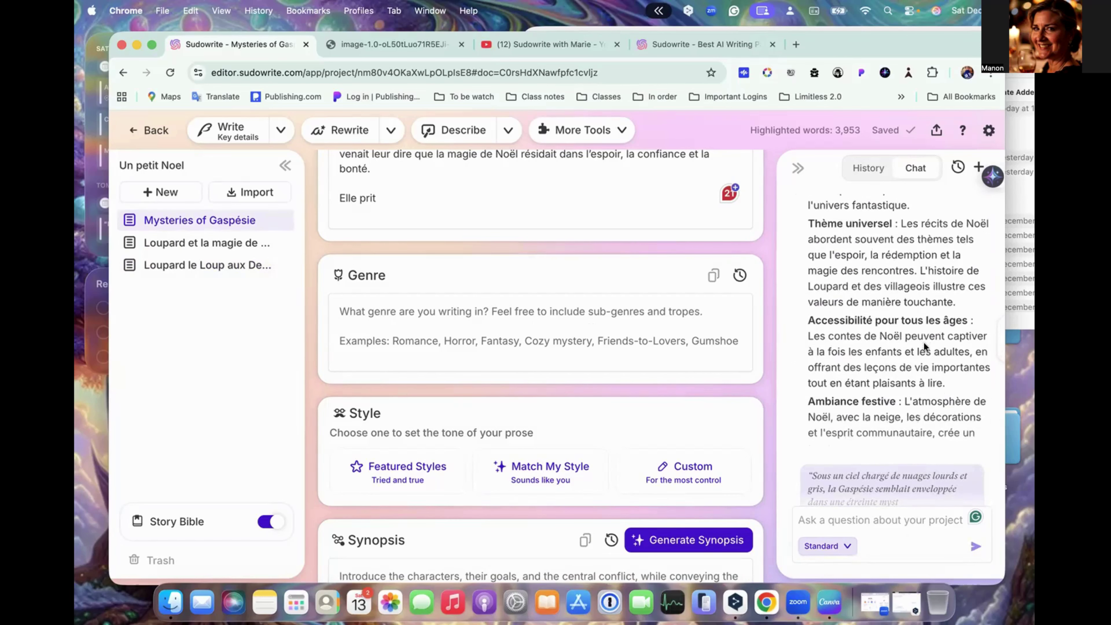
- Read the chat's genre recommendation and copy "conte de Noël fantastique" into the Story Bible's Genre
{"action": "scroll", "coordinate": [924, 342], "scroll_direction": "up", "scroll_amount": 2}
{"action": "scroll", "coordinate": [923, 343], "scroll_direction": "down", "scroll_amount": 6}
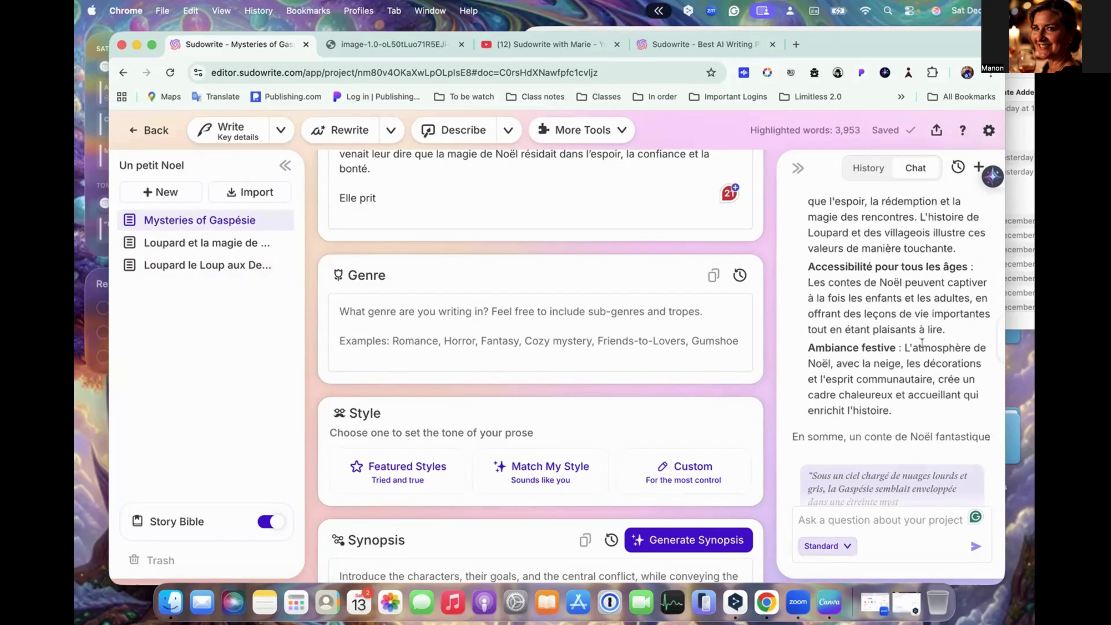
{"action": "scroll", "coordinate": [923, 342], "scroll_direction": "up", "scroll_amount": 5}
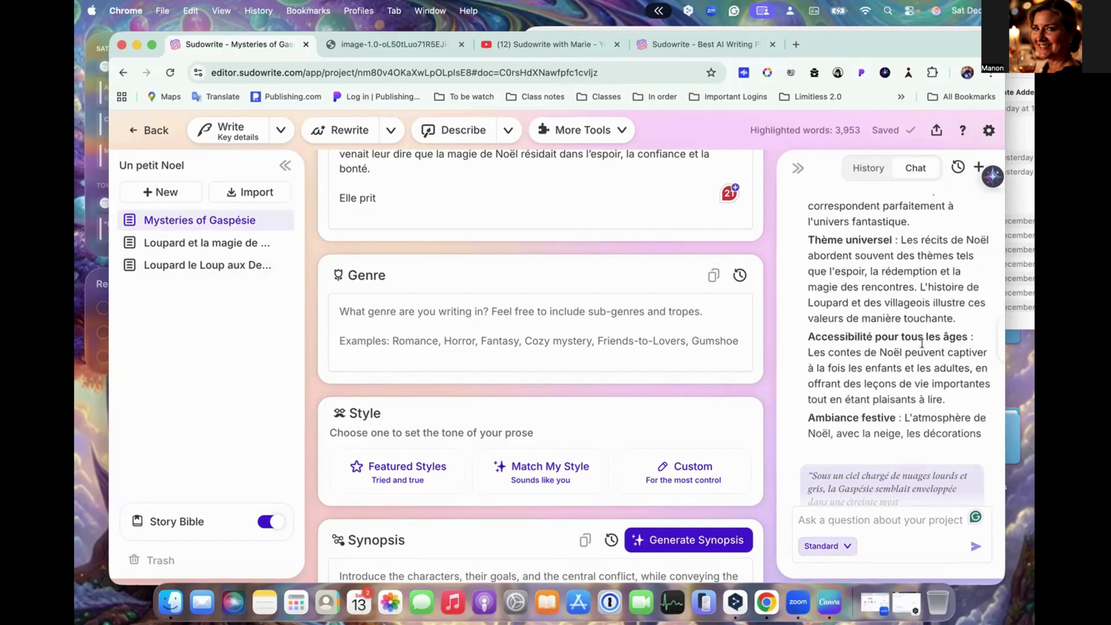
{"action": "scroll", "coordinate": [924, 342], "scroll_direction": "up", "scroll_amount": 1}
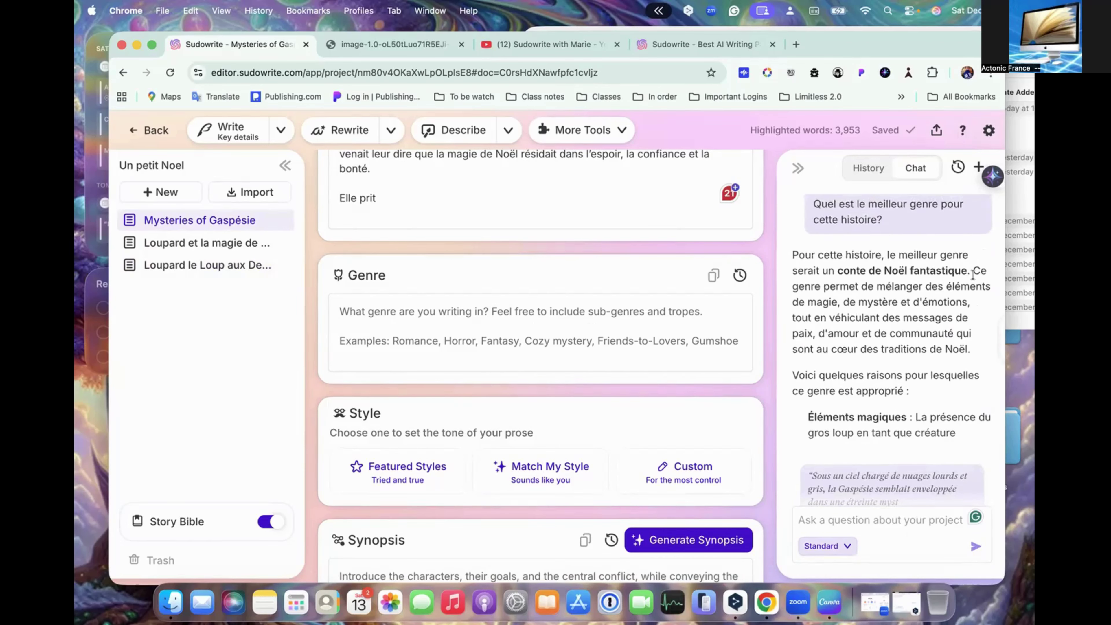
{"action": "left_click_drag", "start_coordinate": [967, 271], "coordinate": [837, 271]}
{"action": "key", "text": "super+c"}
{"action": "left_click", "coordinate": [503, 326]}
{"action": "key", "text": "super+v"}
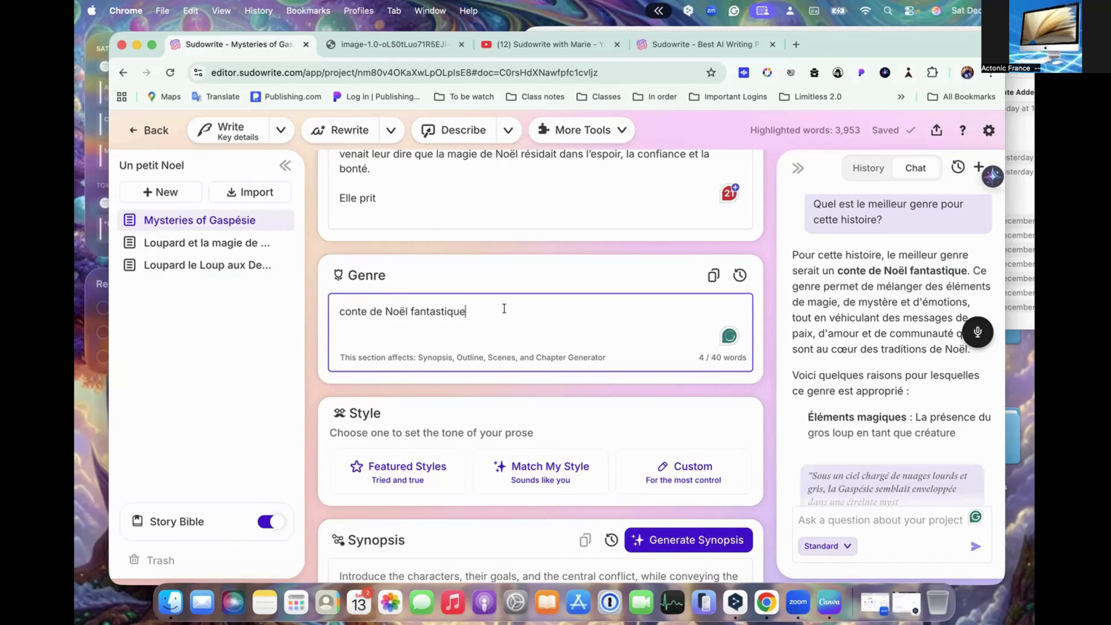
- Copy the instruction "[write all content in Canadian French year 2025]" from the Write settings
{"action": "scroll", "coordinate": [504, 308], "scroll_direction": "down", "scroll_amount": 3}
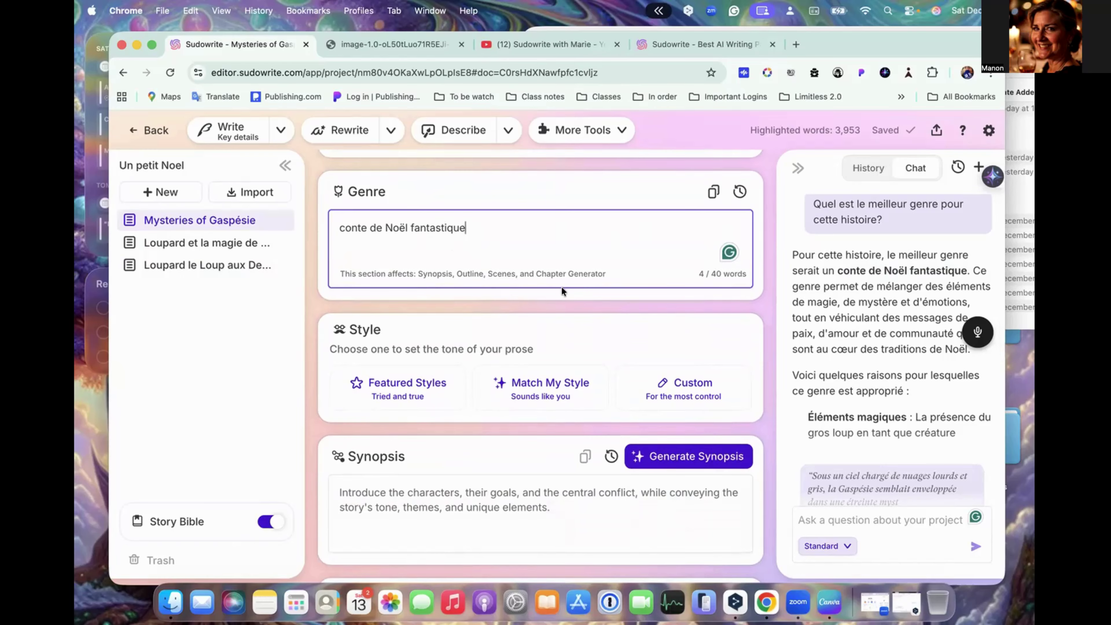
{"action": "scroll", "coordinate": [533, 240], "scroll_direction": "down", "scroll_amount": 3}
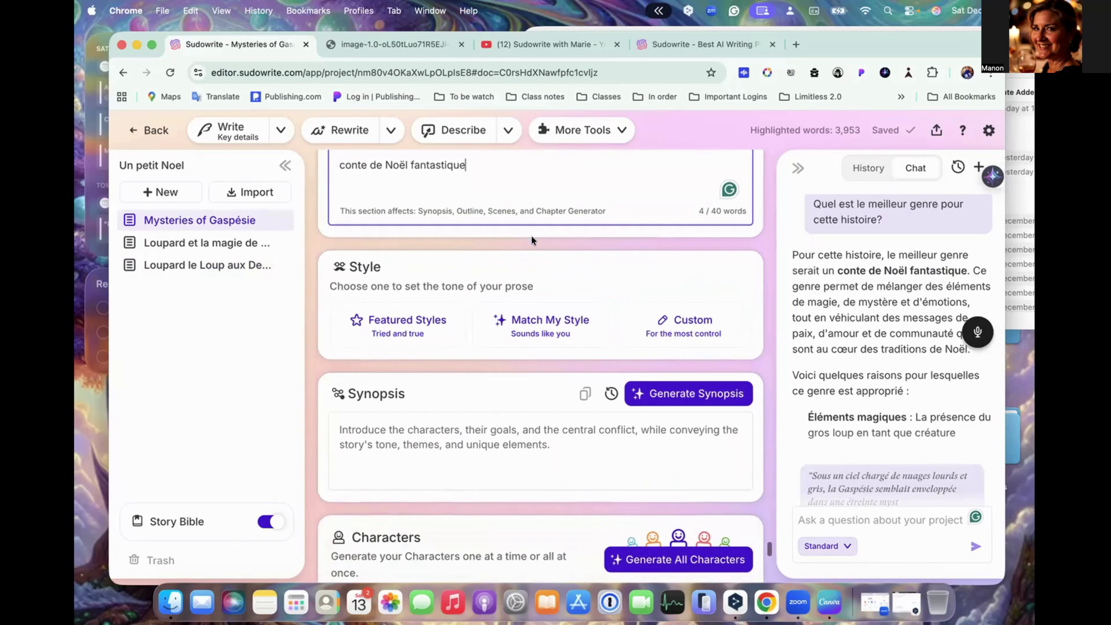
{"action": "scroll", "coordinate": [536, 387], "scroll_direction": "up", "scroll_amount": 5}
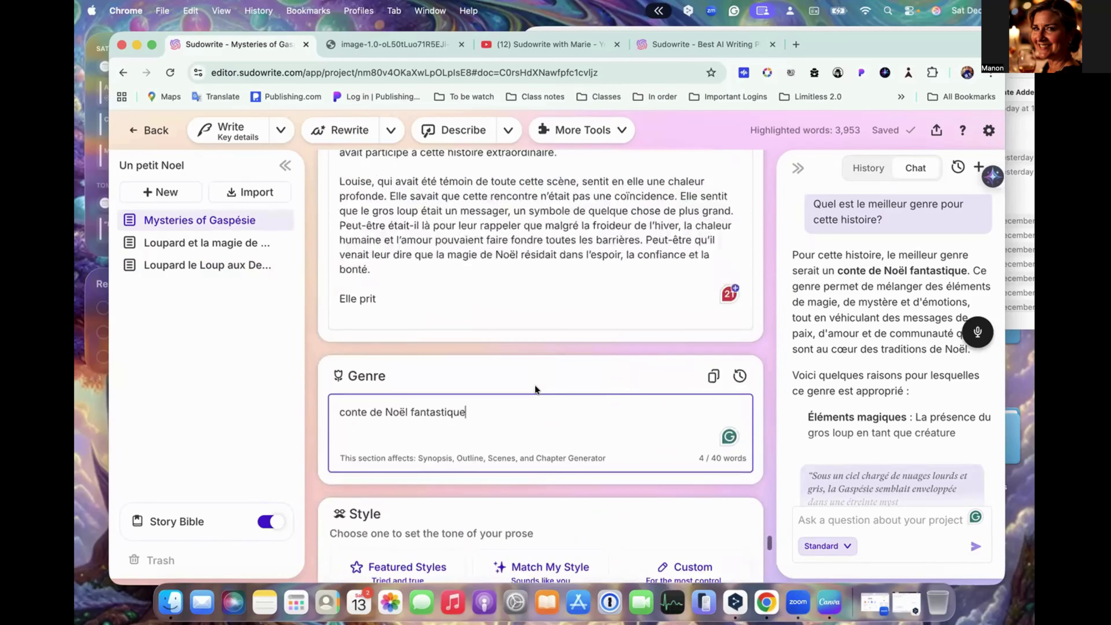
{"action": "scroll", "coordinate": [535, 388], "scroll_direction": "down", "scroll_amount": 8}
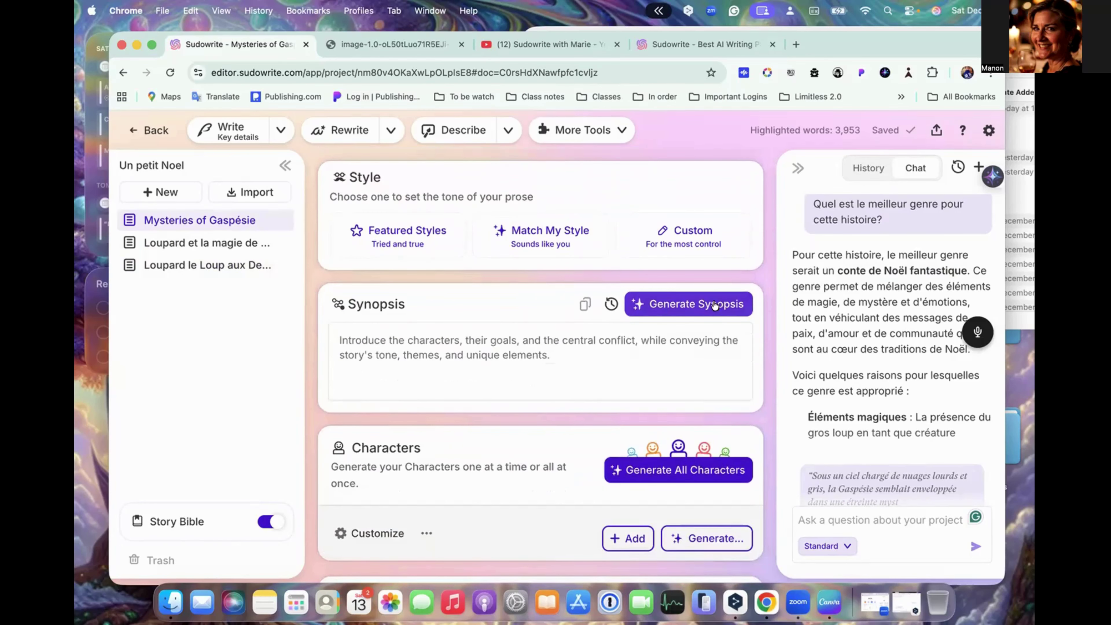
{"action": "scroll", "coordinate": [505, 326], "scroll_direction": "up", "scroll_amount": 8}
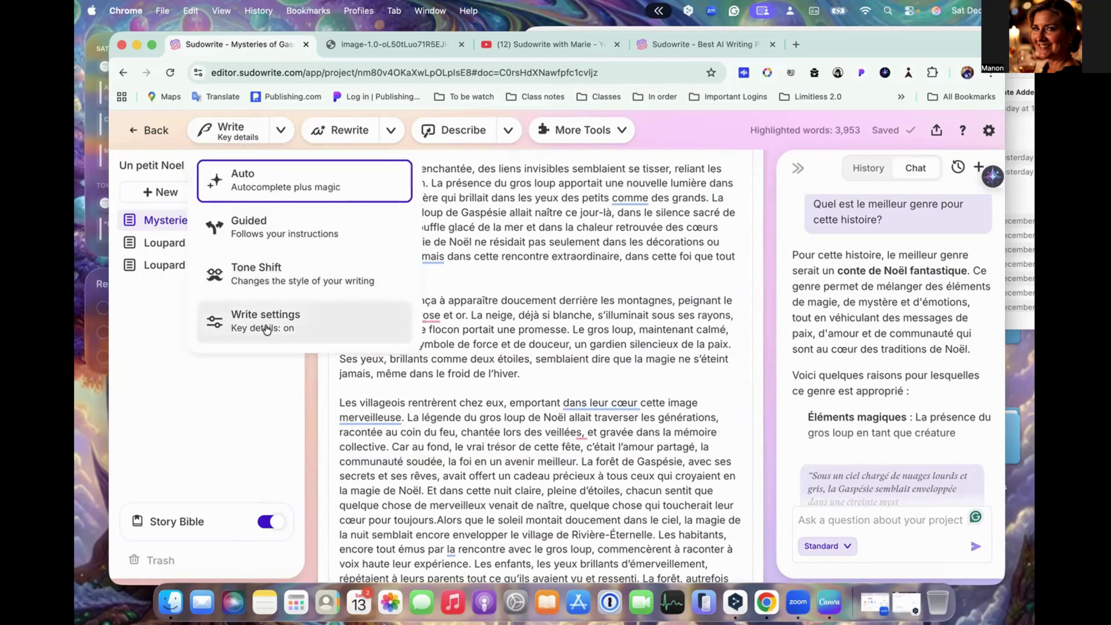
{"action": "left_click", "coordinate": [268, 328]}
{"action": "left_click_drag", "start_coordinate": [263, 468], "coordinate": [187, 447]}
{"action": "key", "text": "cmd+c"}
{"action": "left_click", "coordinate": [464, 477]}
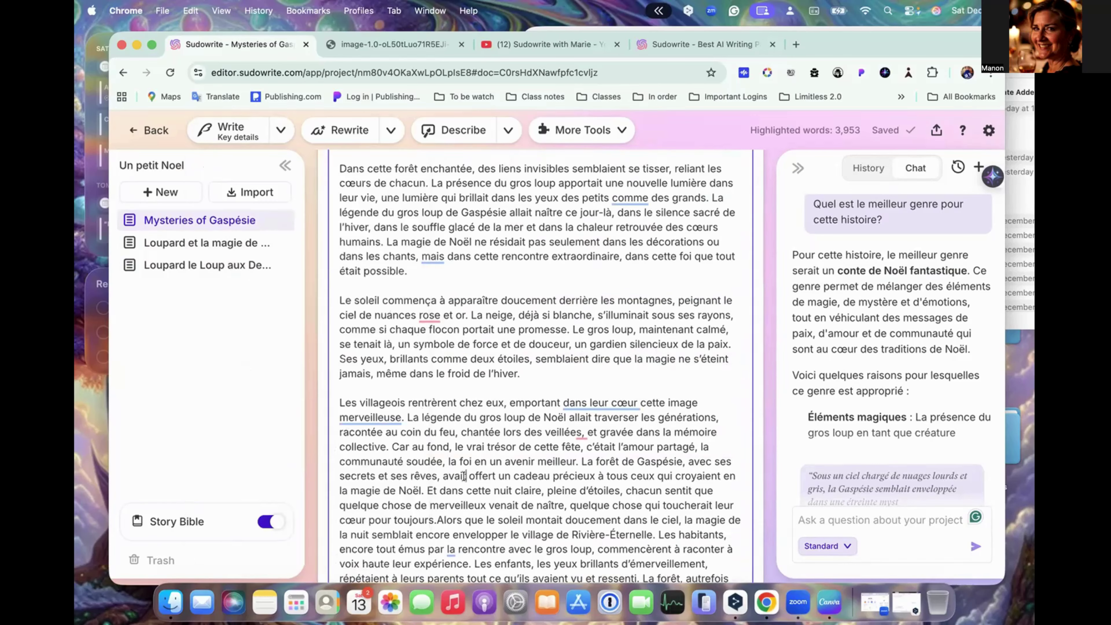
- Paste the Canadian French instruction above the Braindump's first paragraph, separated from it by a blank line
{"action": "scroll", "coordinate": [464, 477], "scroll_direction": "up", "scroll_amount": 15}
{"action": "scroll", "coordinate": [464, 476], "scroll_direction": "down", "scroll_amount": 15}
{"action": "scroll", "coordinate": [463, 477], "scroll_direction": "up", "scroll_amount": 5}
{"action": "scroll", "coordinate": [462, 482], "scroll_direction": "down", "scroll_amount": 5}
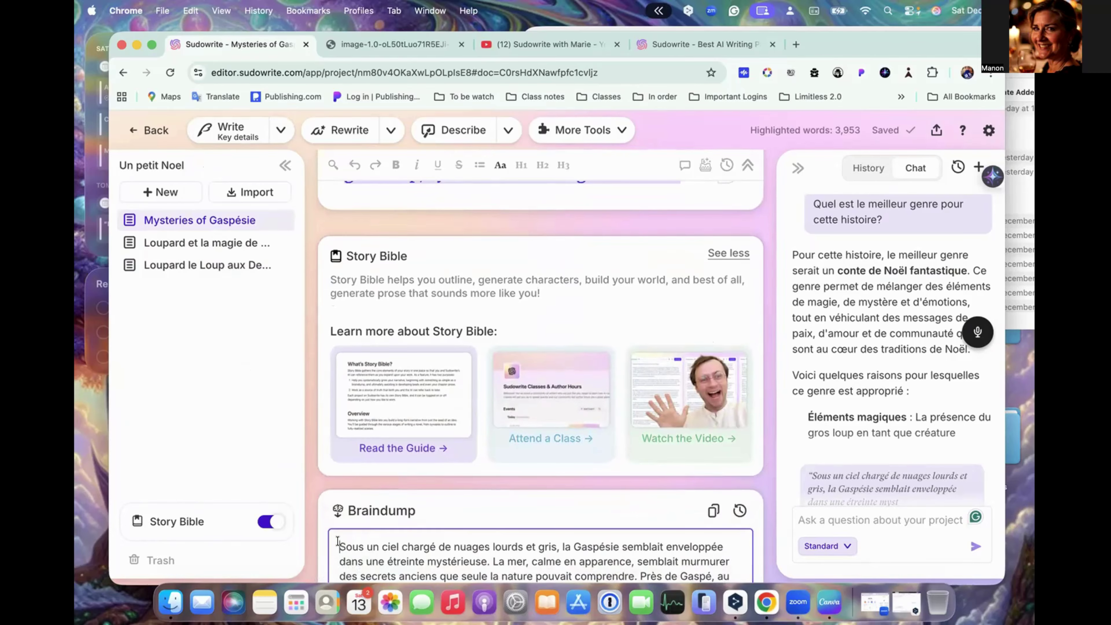
{"action": "key", "text": "cmd+v"}
{"action": "key", "text": "Return"}
{"action": "key", "text": "Return"}
{"action": "scroll", "coordinate": [443, 514], "scroll_direction": "down", "scroll_amount": 1}
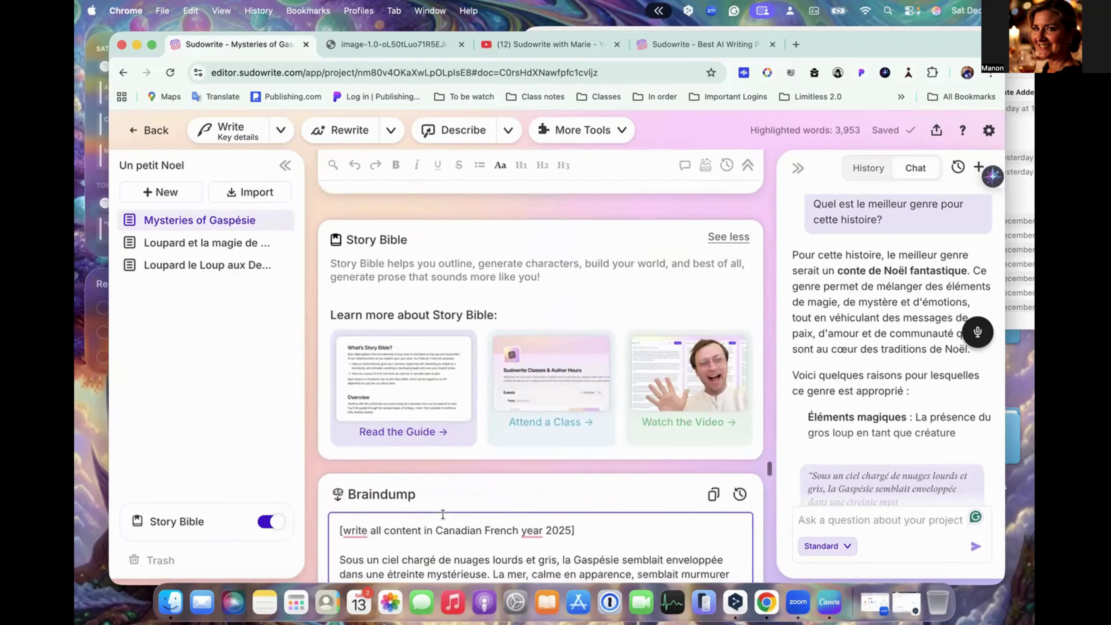
- Accept Grammarly's corrections to the Braindump instruction, capitalizing "Write" and adding a comma before "year"
{"action": "scroll", "coordinate": [443, 514], "scroll_direction": "down", "scroll_amount": 3}
{"action": "mouse_move", "coordinate": [352, 434]}
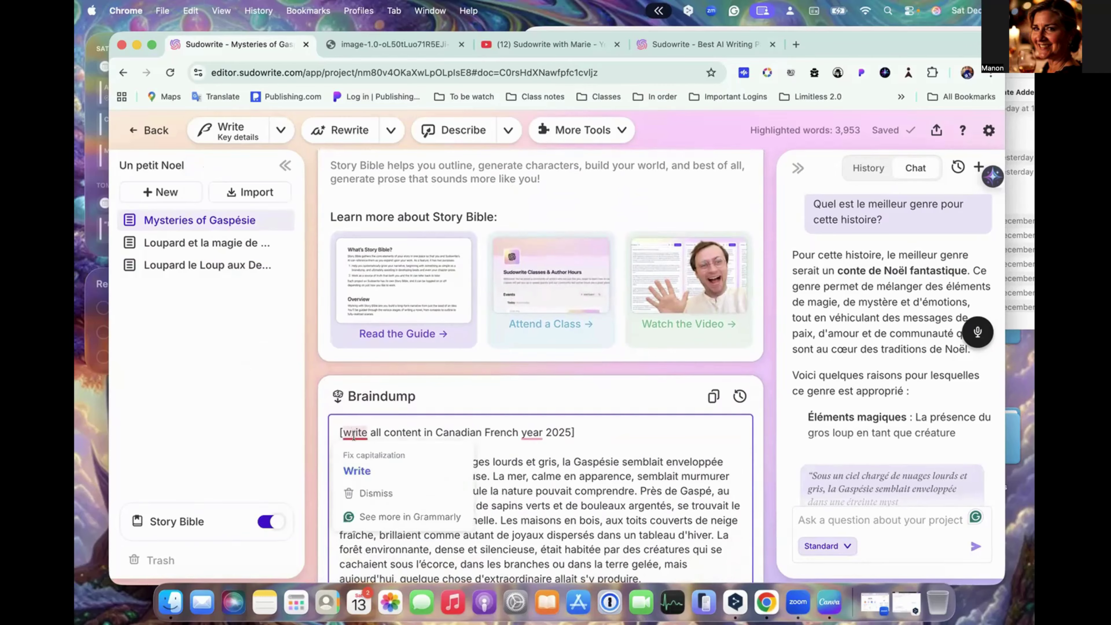
{"action": "left_click", "coordinate": [357, 469]}
{"action": "mouse_move", "coordinate": [535, 433]}
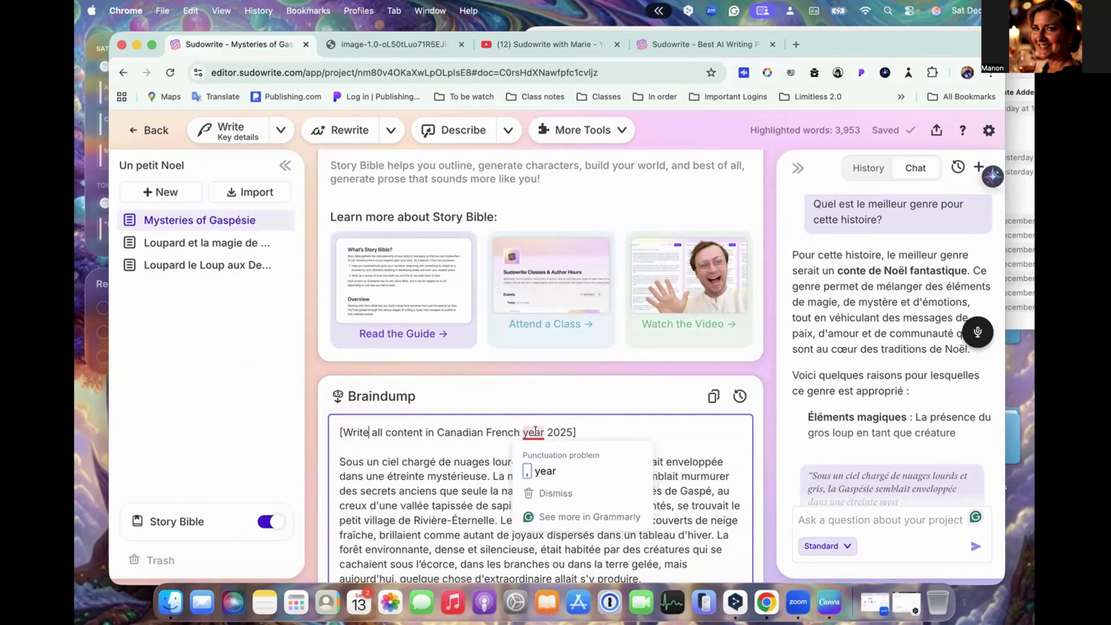
{"action": "left_click", "coordinate": [540, 468]}
- Paste the Canadian French instruction on a new line in Genre and shorten it to "[write all content in Canadian French]"
{"action": "scroll", "coordinate": [539, 466], "scroll_direction": "down", "scroll_amount": 8}
{"action": "scroll", "coordinate": [539, 466], "scroll_direction": "down", "scroll_amount": 15}
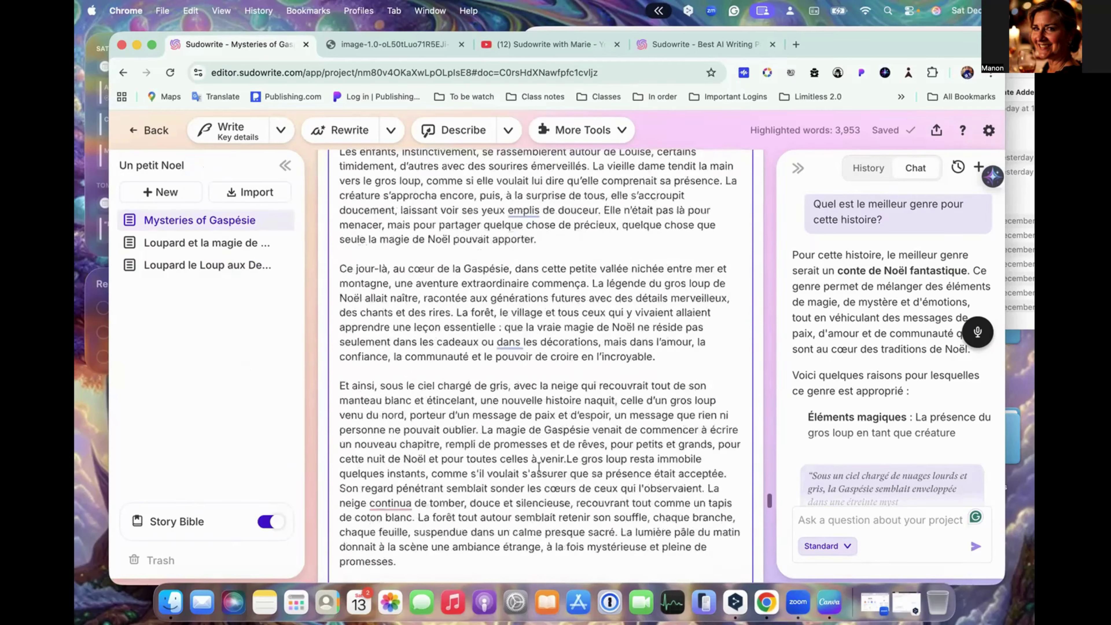
{"action": "scroll", "coordinate": [540, 467], "scroll_direction": "down", "scroll_amount": 15}
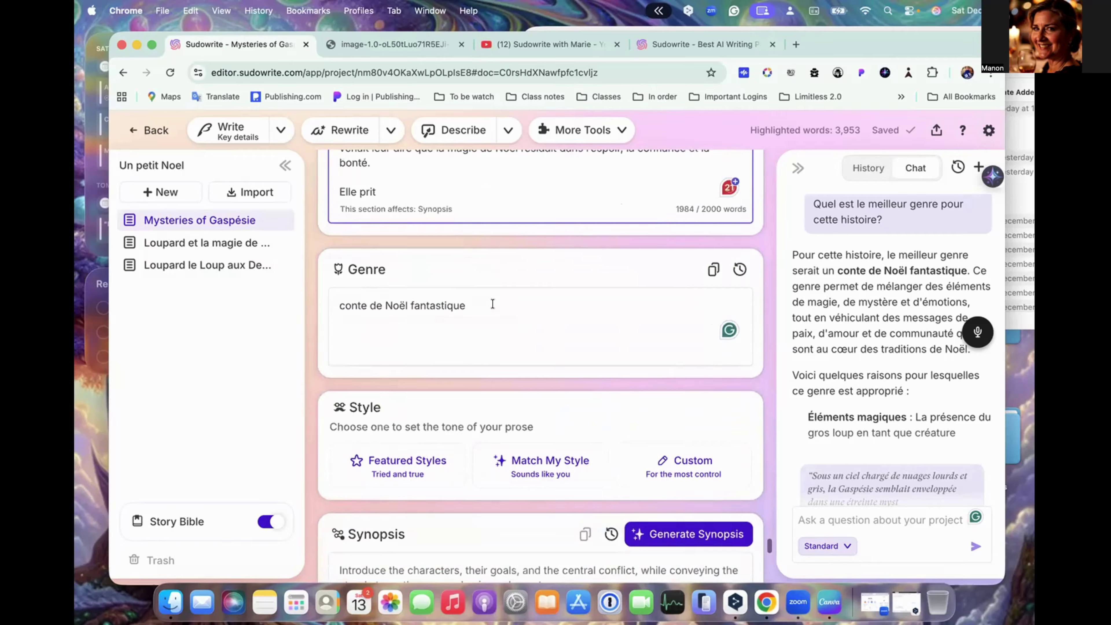
{"action": "left_click", "coordinate": [493, 303]}
{"action": "key", "text": "Return"}
{"action": "type", "text": "[write all content in Canadian French year 2025]"}
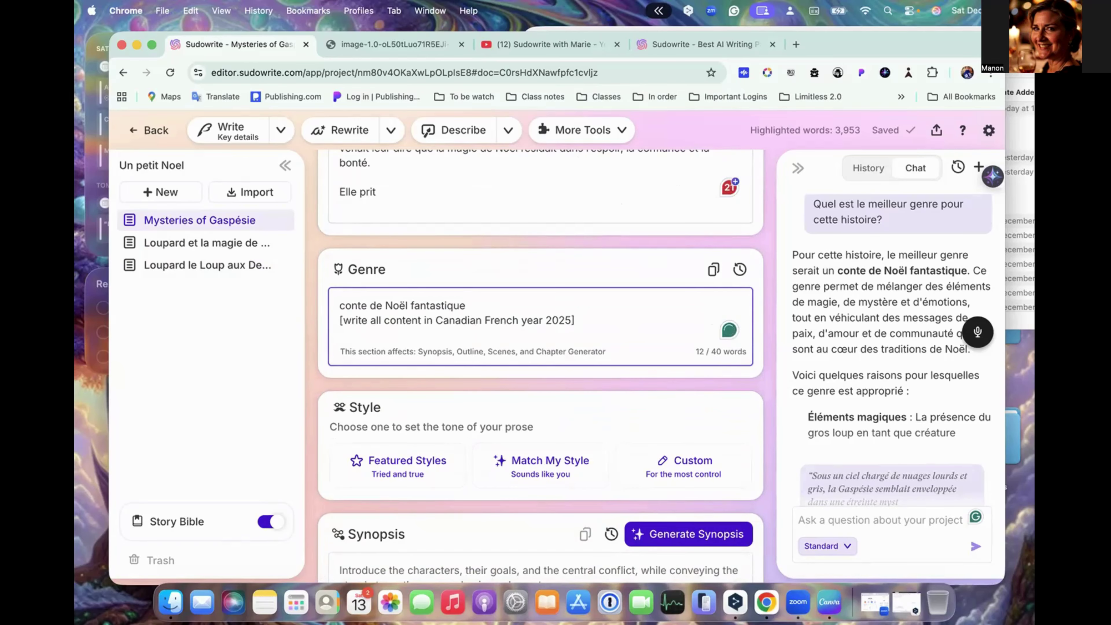
{"action": "key", "text": "BackSpace"}
{"action": "key", "text": "BackSpace"}
{"action": "key", "text": "BackSpace"}
{"action": "key", "text": "BackSpace"}
{"action": "key", "text": "BackSpace"}
{"action": "key", "text": "BackSpace"}
{"action": "key", "text": "BackSpace"}
{"action": "key", "text": "BackSpace"}
{"action": "key", "text": "BackSpace"}
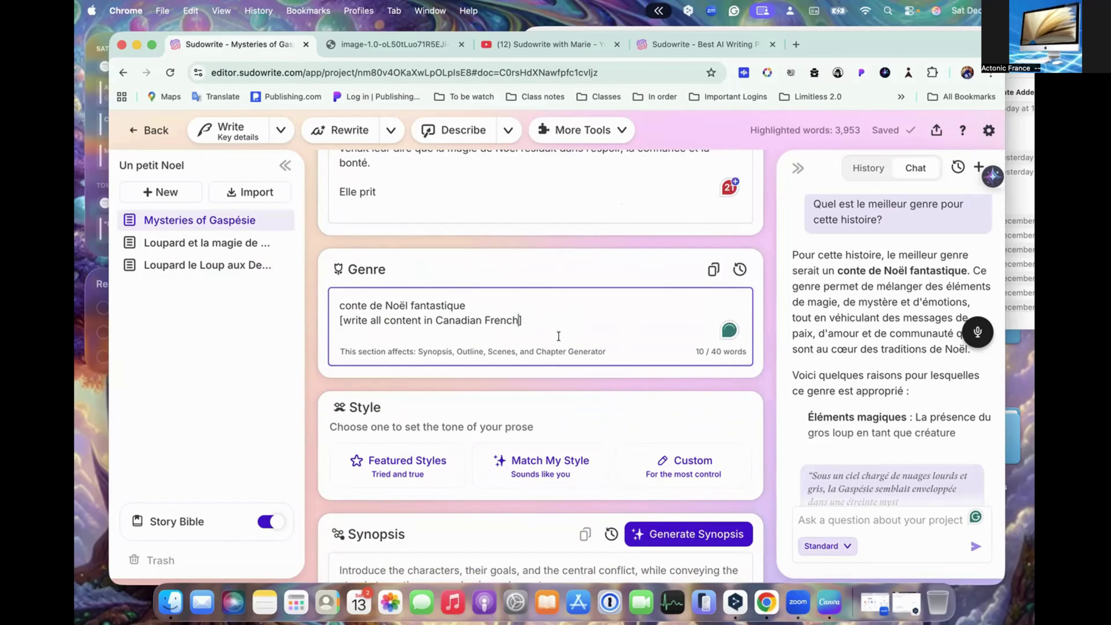
- Generate the Story Bible's Synopsis from the Braindump and Genre, and look through the resulting text
{"action": "scroll", "coordinate": [700, 520], "scroll_direction": "down", "scroll_amount": 2}
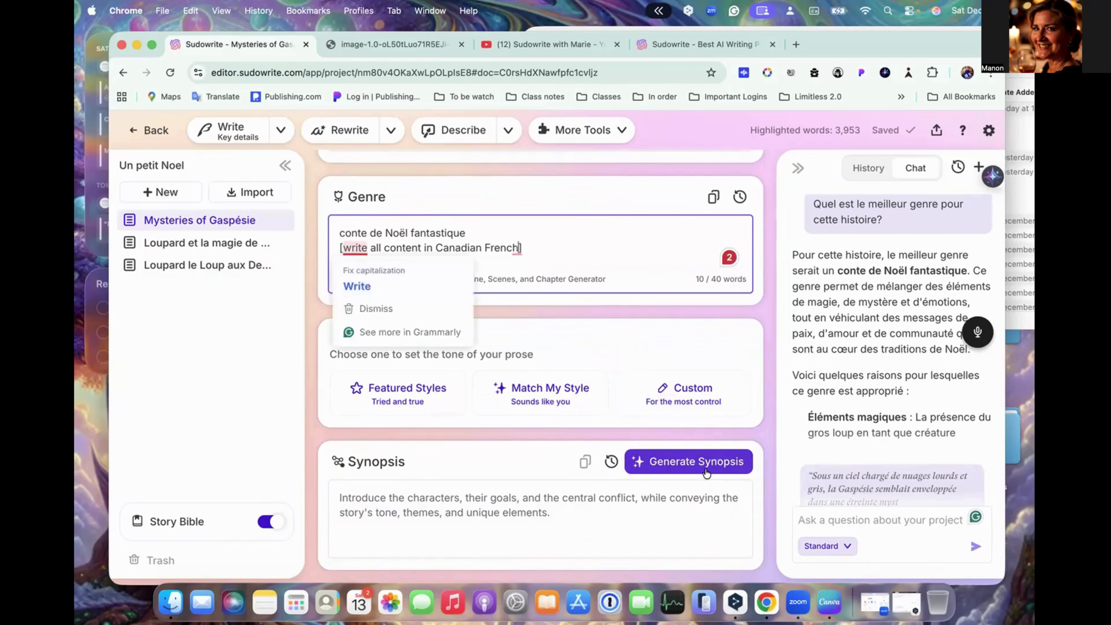
{"action": "left_click", "coordinate": [700, 461]}
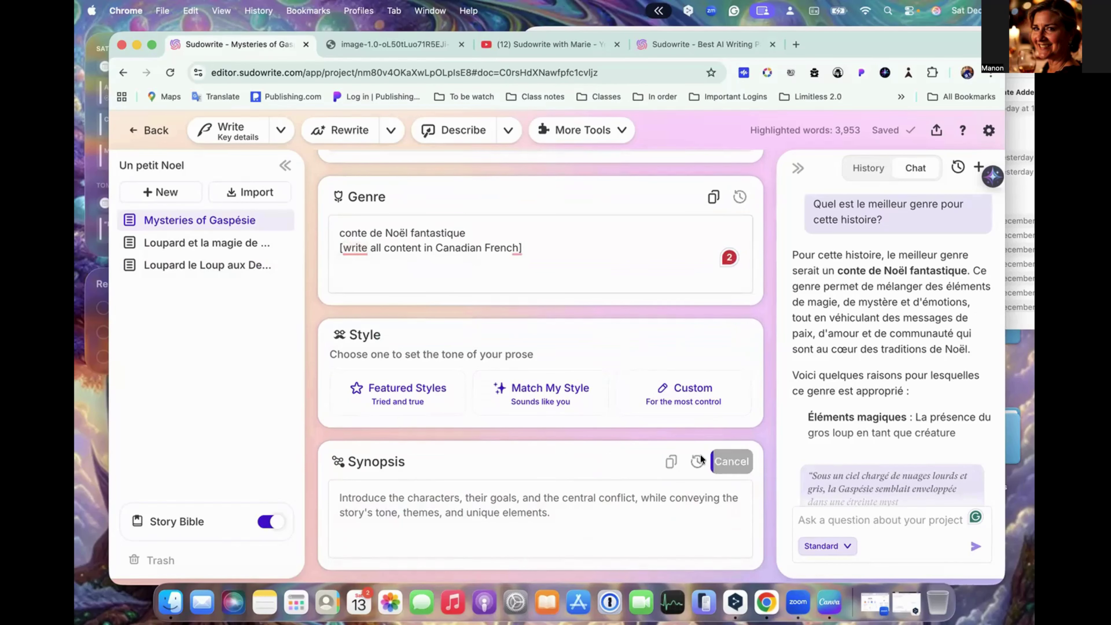
{"action": "scroll", "coordinate": [700, 456], "scroll_direction": "down", "scroll_amount": 4}
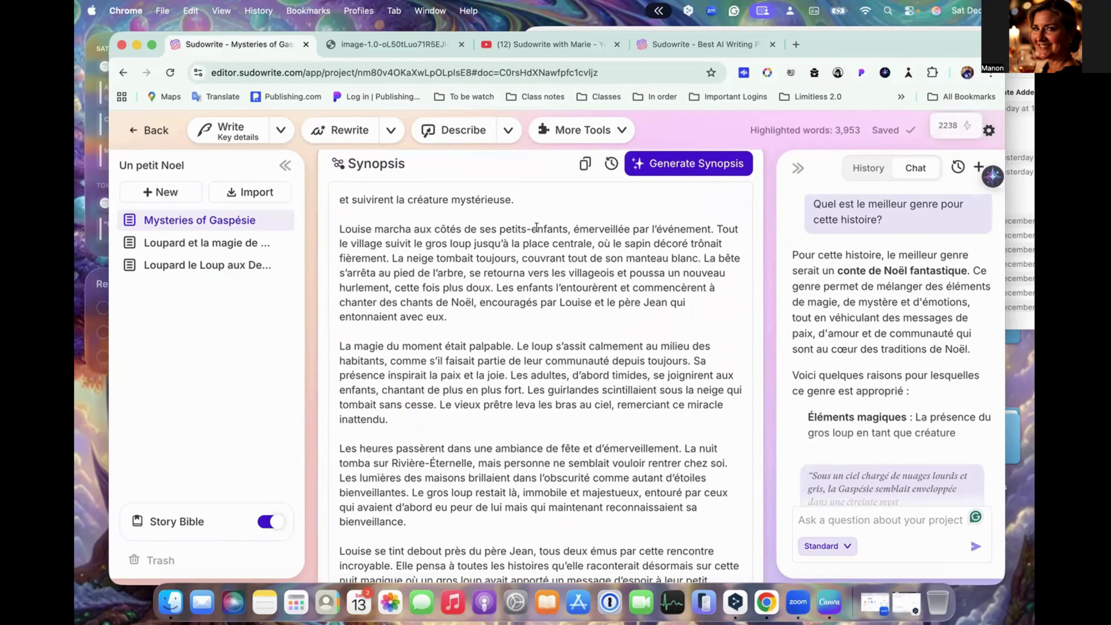
- Read through the rest of the generated Synopsis, down to the Rewrite Synopsis and Characters sections
{"action": "scroll", "coordinate": [537, 228], "scroll_direction": "up", "scroll_amount": 1}
{"action": "scroll", "coordinate": [537, 228], "scroll_direction": "down", "scroll_amount": 2}
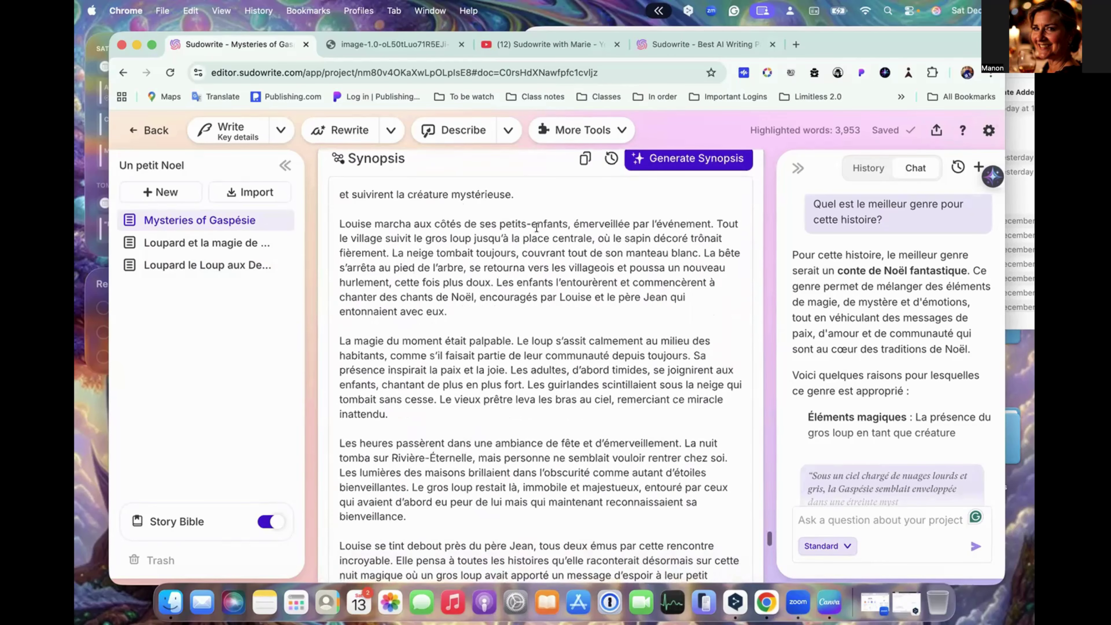
{"action": "scroll", "coordinate": [590, 261], "scroll_direction": "down", "scroll_amount": 1}
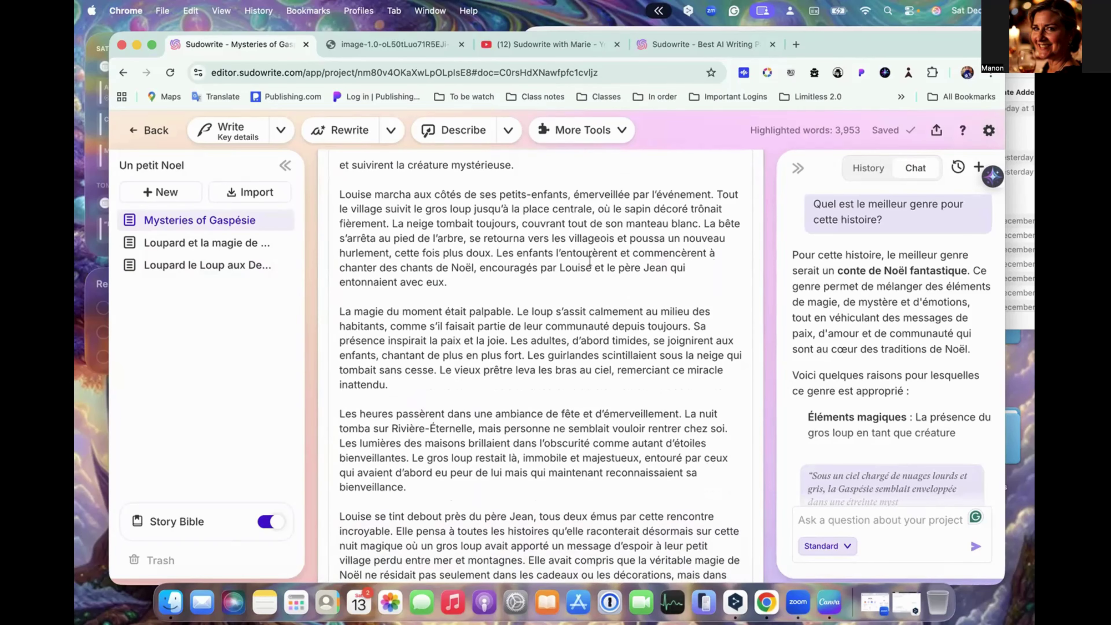
{"action": "scroll", "coordinate": [590, 262], "scroll_direction": "down", "scroll_amount": 1}
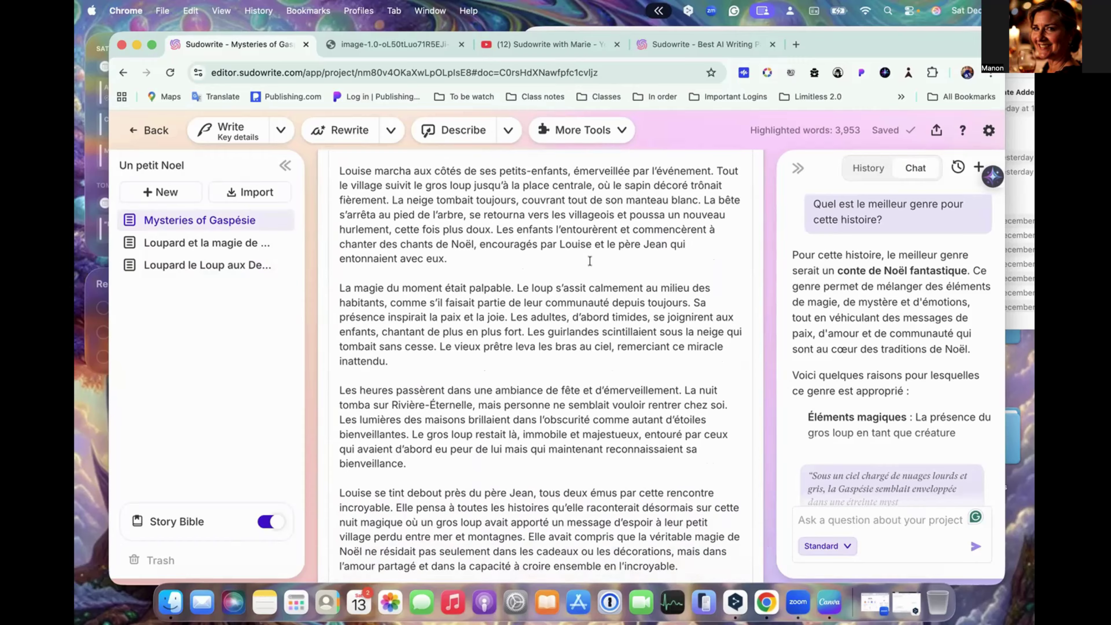
{"action": "scroll", "coordinate": [590, 261], "scroll_direction": "down", "scroll_amount": 12}
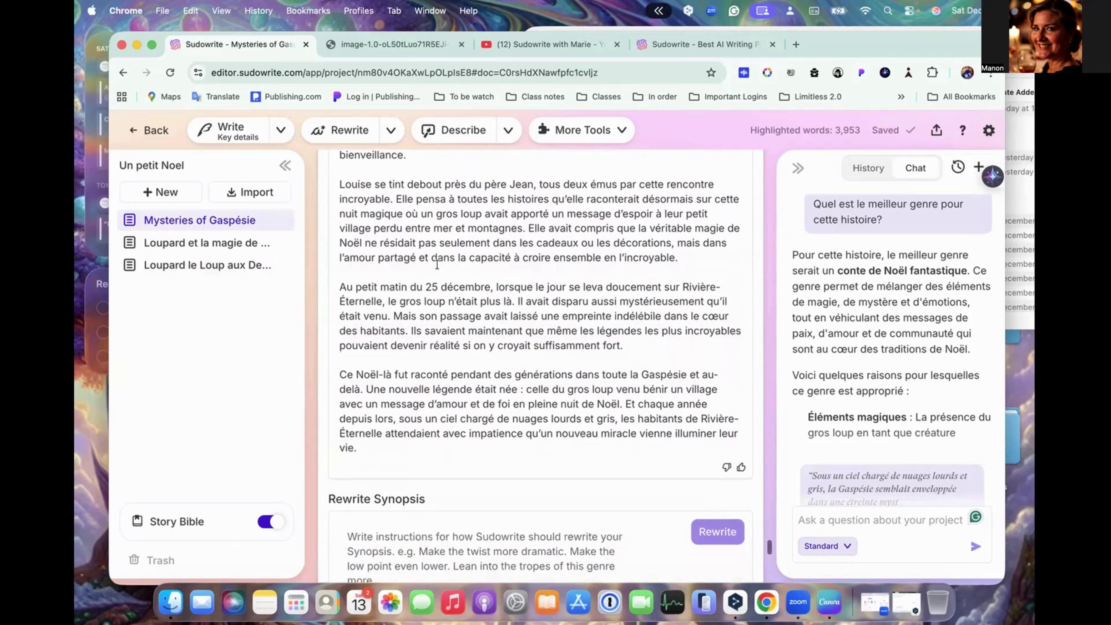
{"action": "left_click_drag", "start_coordinate": [339, 287], "coordinate": [677, 327]}
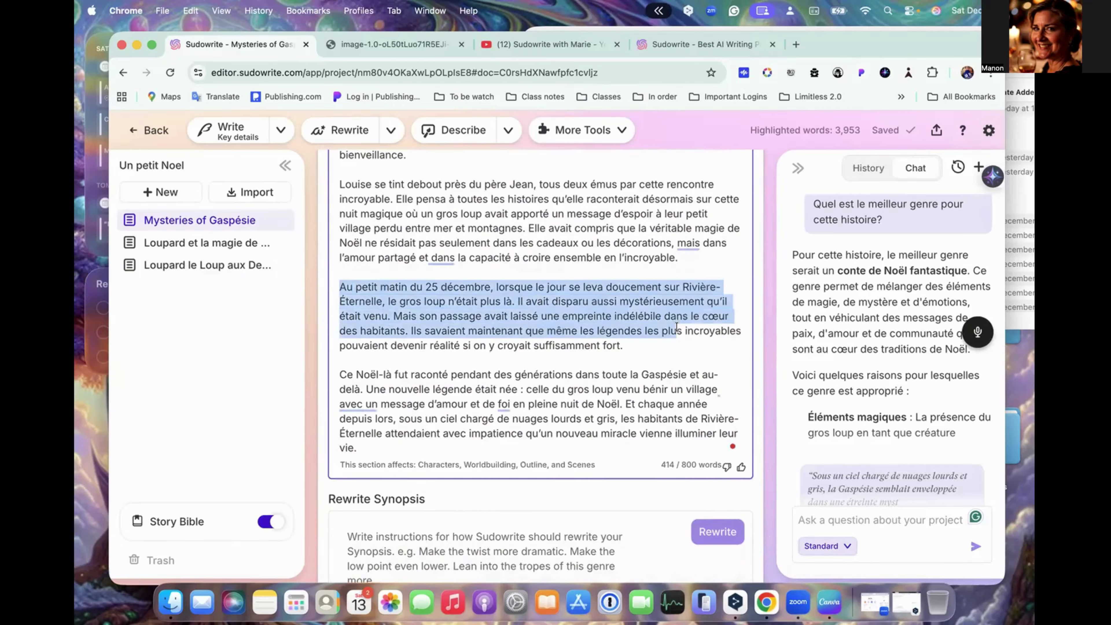
{"action": "scroll", "coordinate": [676, 327], "scroll_direction": "down", "scroll_amount": 7}
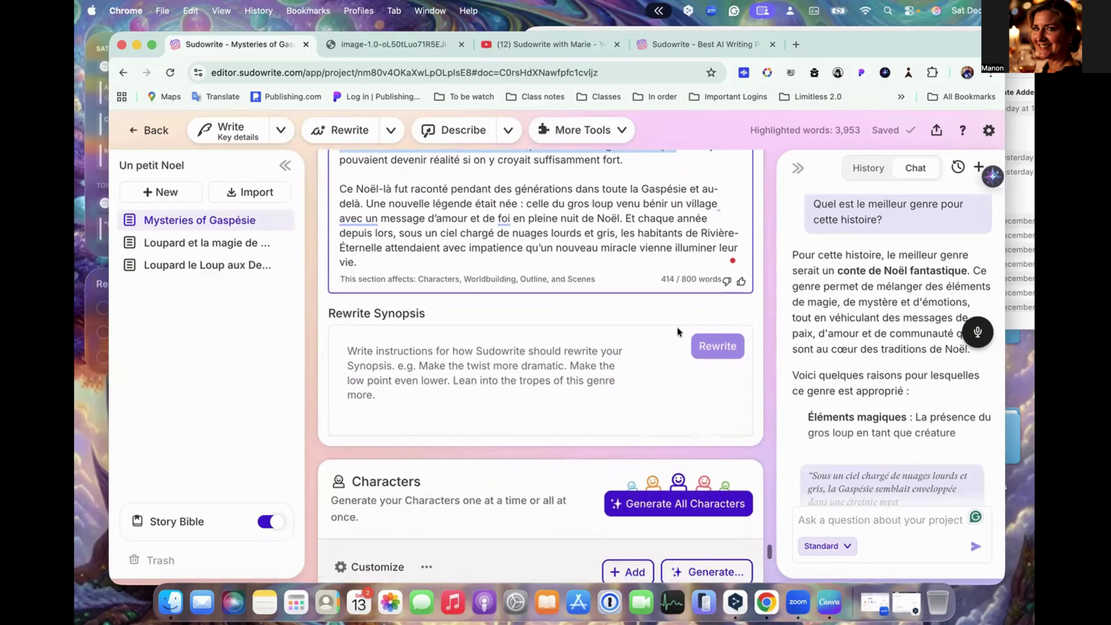
{"action": "scroll", "coordinate": [677, 331], "scroll_direction": "down", "scroll_amount": 2}
{"action": "mouse_move", "coordinate": [231, 501]}
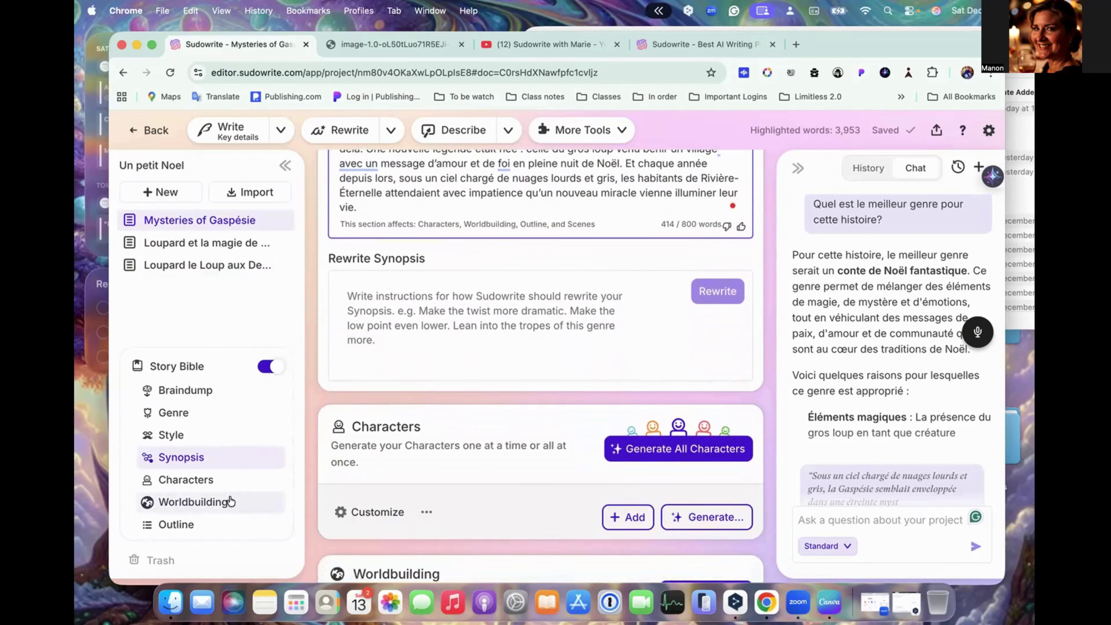
- Review the language instruction in Genre, the Synopsis's opening line, and the sections that follow through Worldbuilding
{"action": "left_click", "coordinate": [199, 413]}
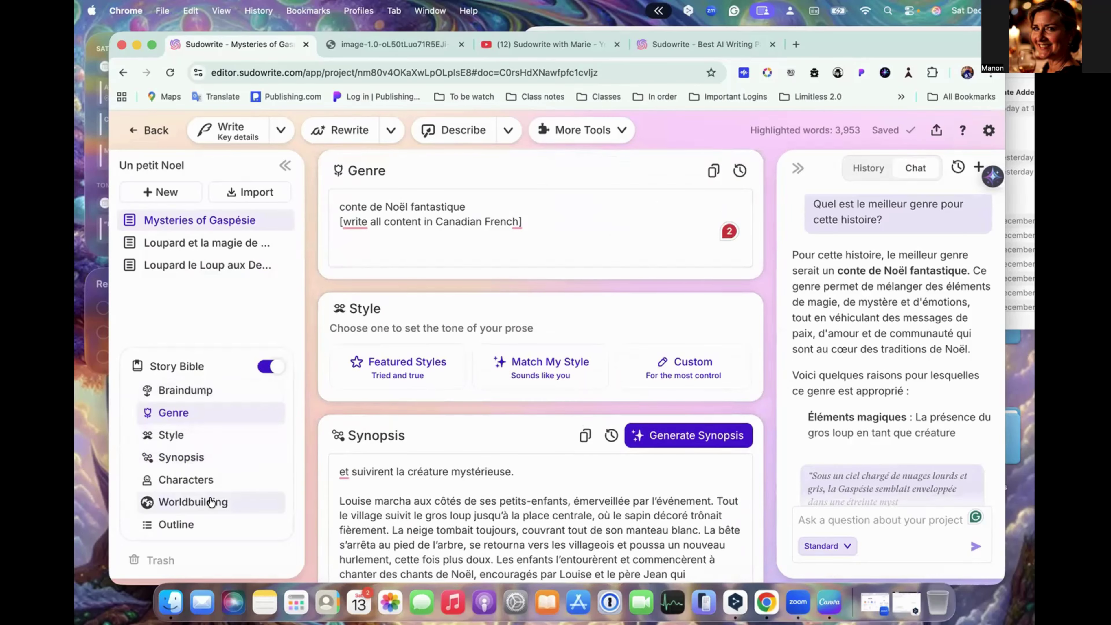
{"action": "scroll", "coordinate": [527, 437], "scroll_direction": "down", "scroll_amount": 1}
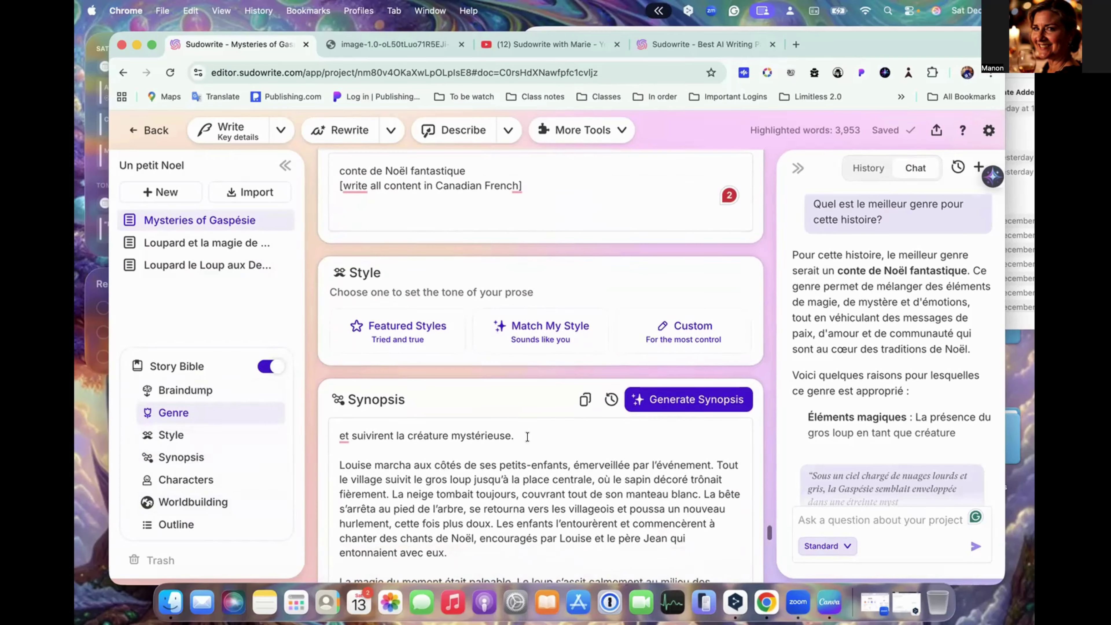
{"action": "left_click_drag", "start_coordinate": [545, 430], "coordinate": [327, 431]}
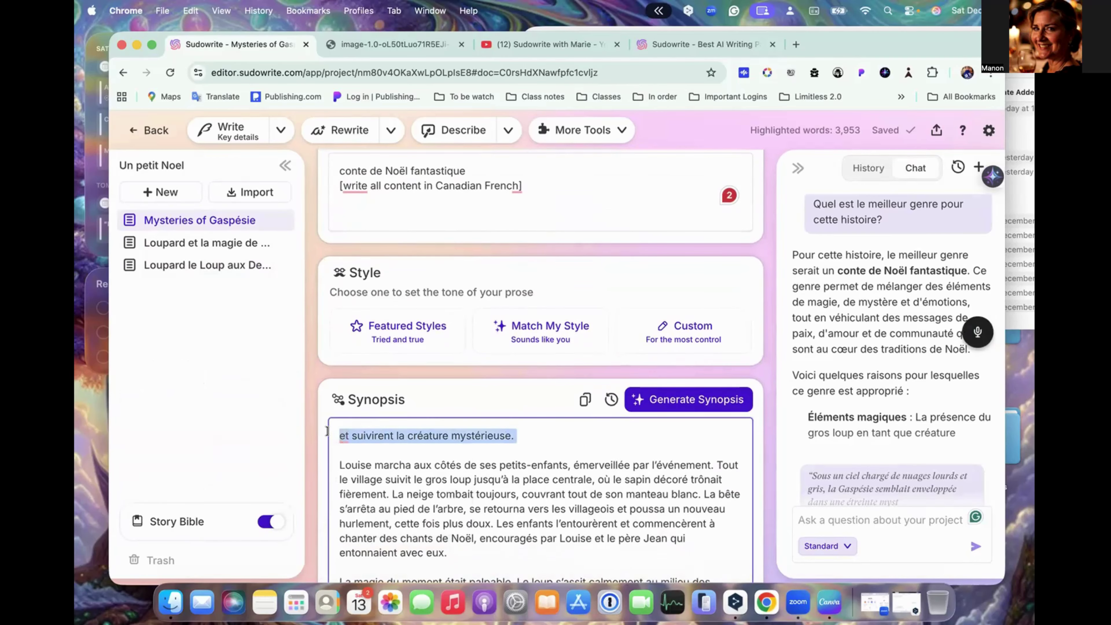
{"action": "left_click", "coordinate": [504, 458]}
{"action": "scroll", "coordinate": [504, 459], "scroll_direction": "down", "scroll_amount": 10}
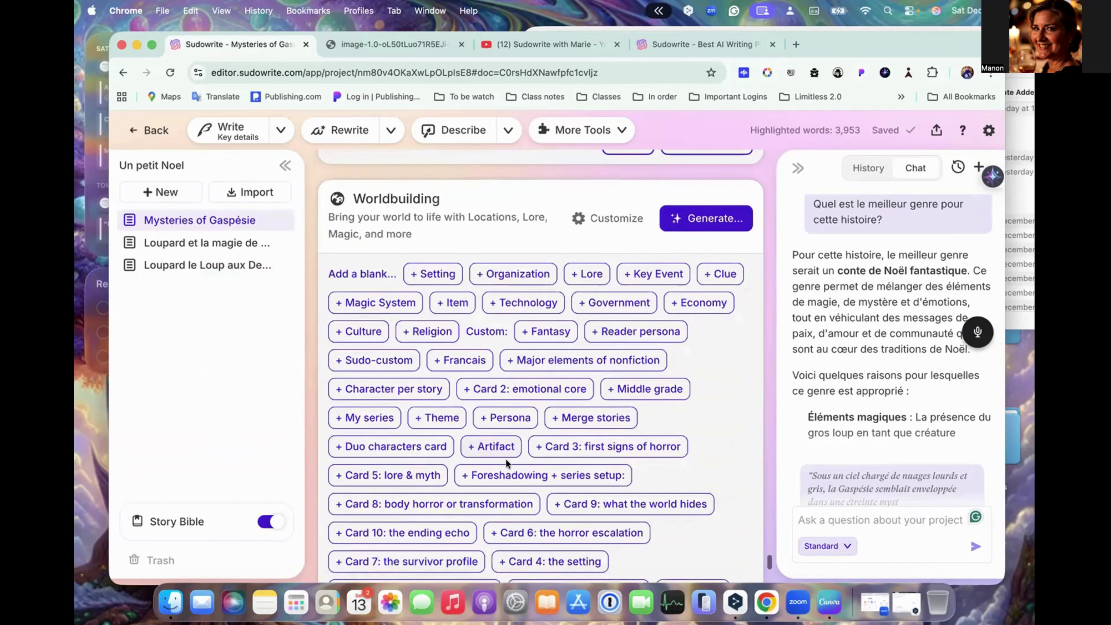
{"action": "scroll", "coordinate": [508, 464], "scroll_direction": "up", "scroll_amount": 4}
{"action": "scroll", "coordinate": [506, 463], "scroll_direction": "up", "scroll_amount": 10}
{"action": "scroll", "coordinate": [506, 459], "scroll_direction": "down", "scroll_amount": 3}
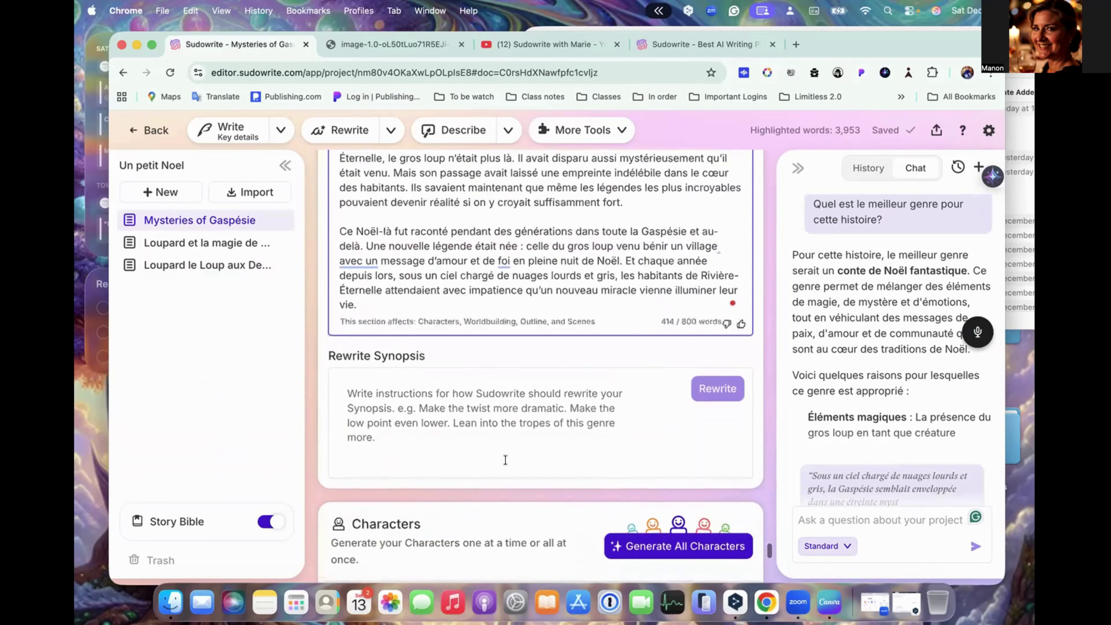
{"action": "scroll", "coordinate": [505, 460], "scroll_direction": "up", "scroll_amount": 8}
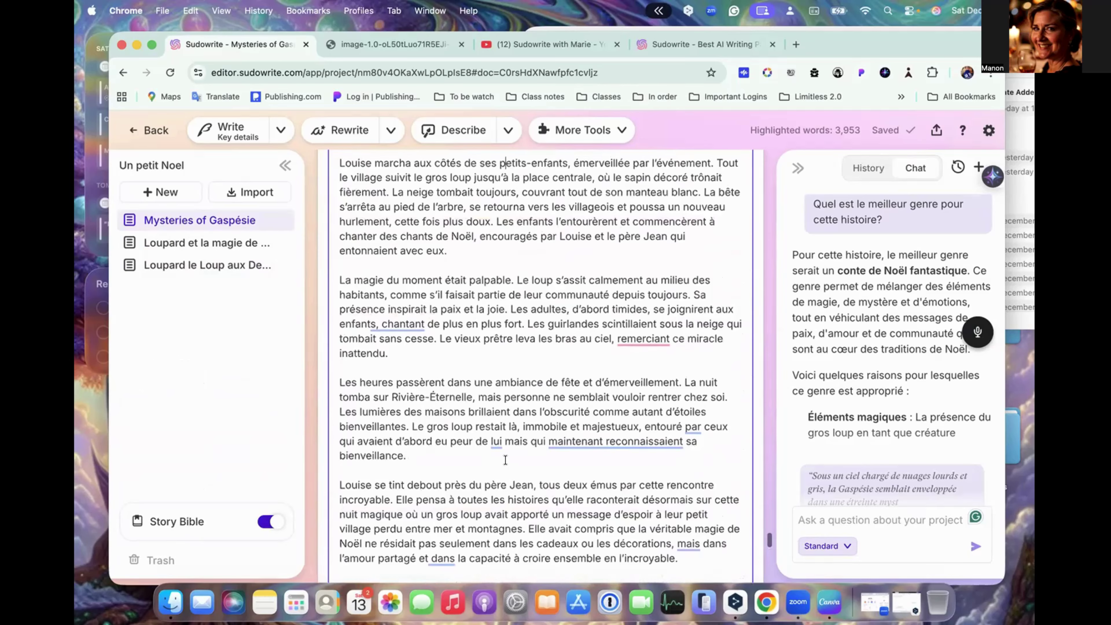
{"action": "scroll", "coordinate": [505, 460], "scroll_direction": "down", "scroll_amount": 3}
{"action": "scroll", "coordinate": [506, 460], "scroll_direction": "down", "scroll_amount": 4}
{"action": "scroll", "coordinate": [486, 462], "scroll_direction": "up", "scroll_amount": 10}
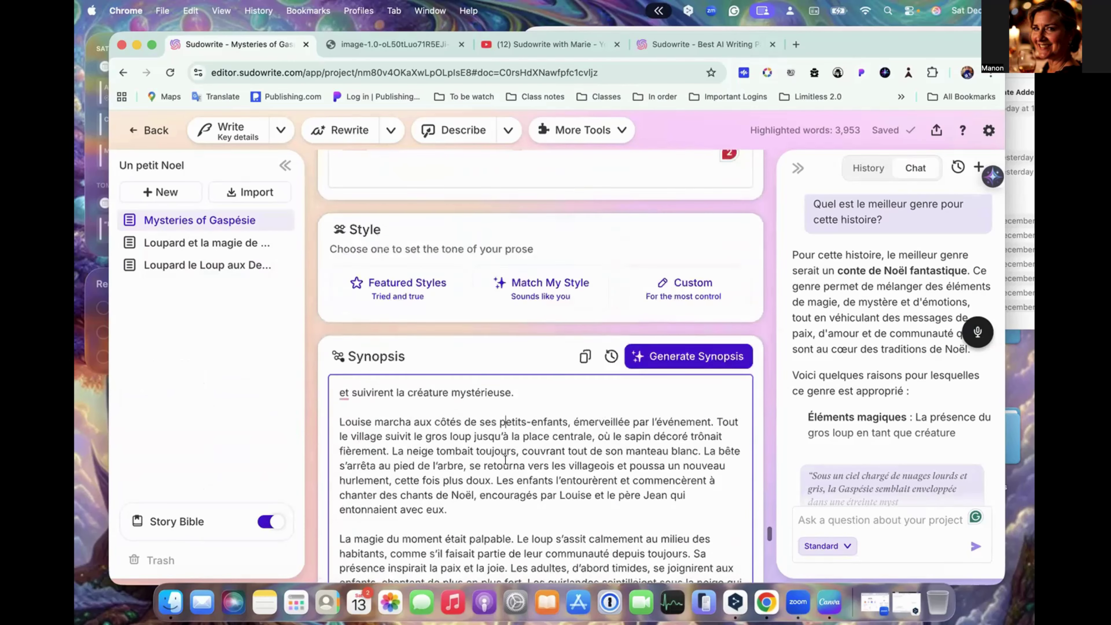
- Insert "[write all content in Canadian French year 2025]" above the Synopsis's opening line, separated from it by a blank line
{"action": "left_click", "coordinate": [335, 433]}
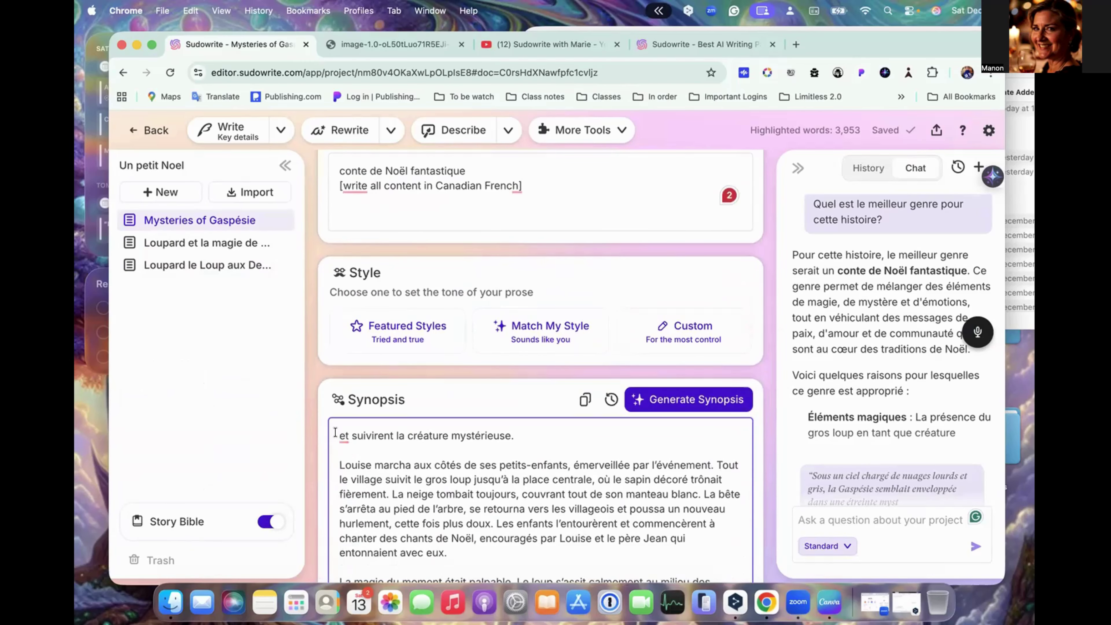
{"action": "key", "text": "Return"}
{"action": "key", "text": "Return"}
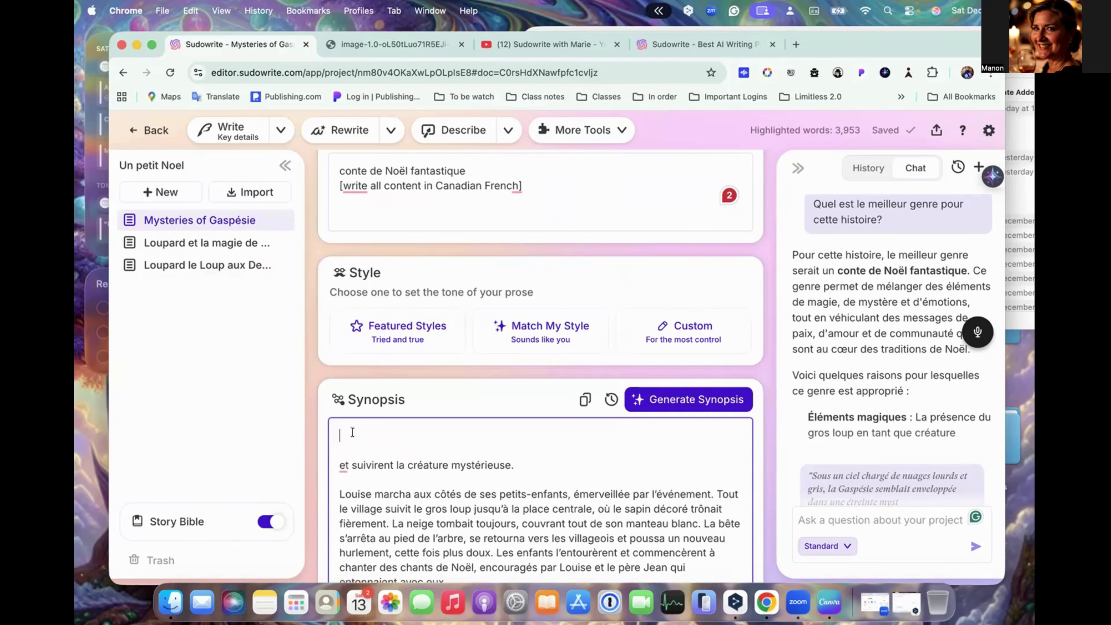
{"action": "type", "text": "[write all content in Canadian French year 2025]"}
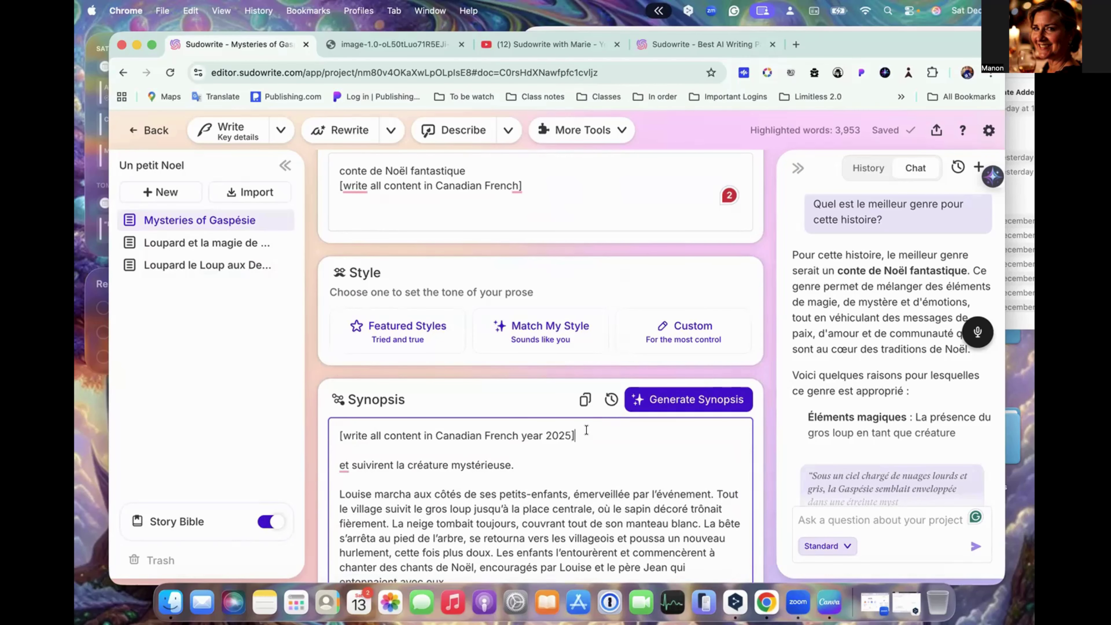
- Try to generate all Story Bible characters at once from the Synopsis
{"action": "scroll", "coordinate": [587, 429], "scroll_direction": "down", "scroll_amount": 15}
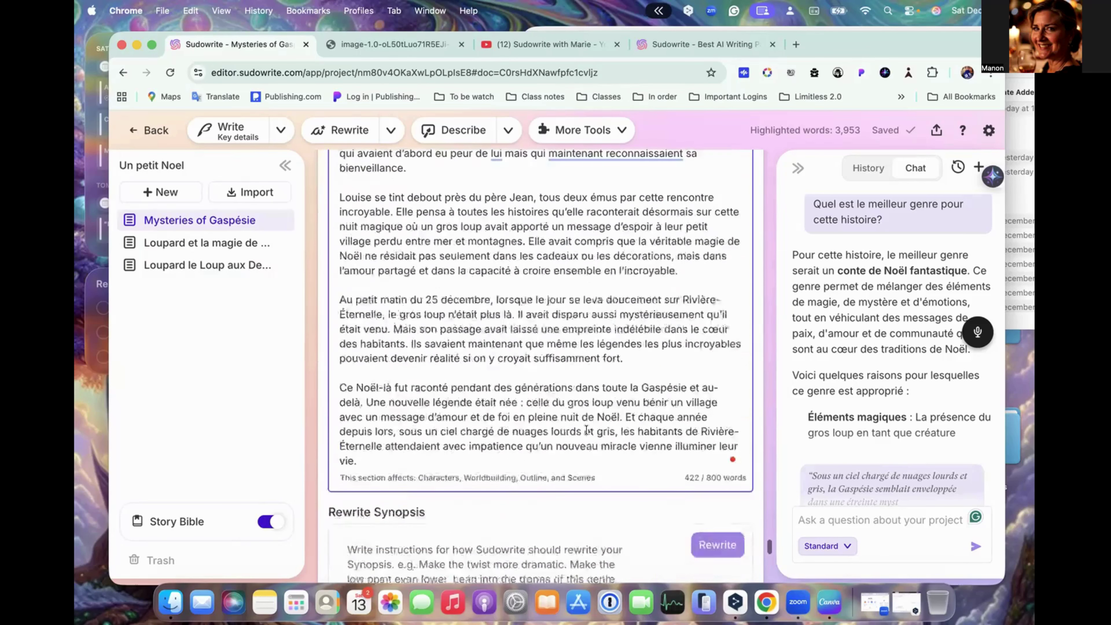
{"action": "scroll", "coordinate": [587, 426], "scroll_direction": "down", "scroll_amount": 1}
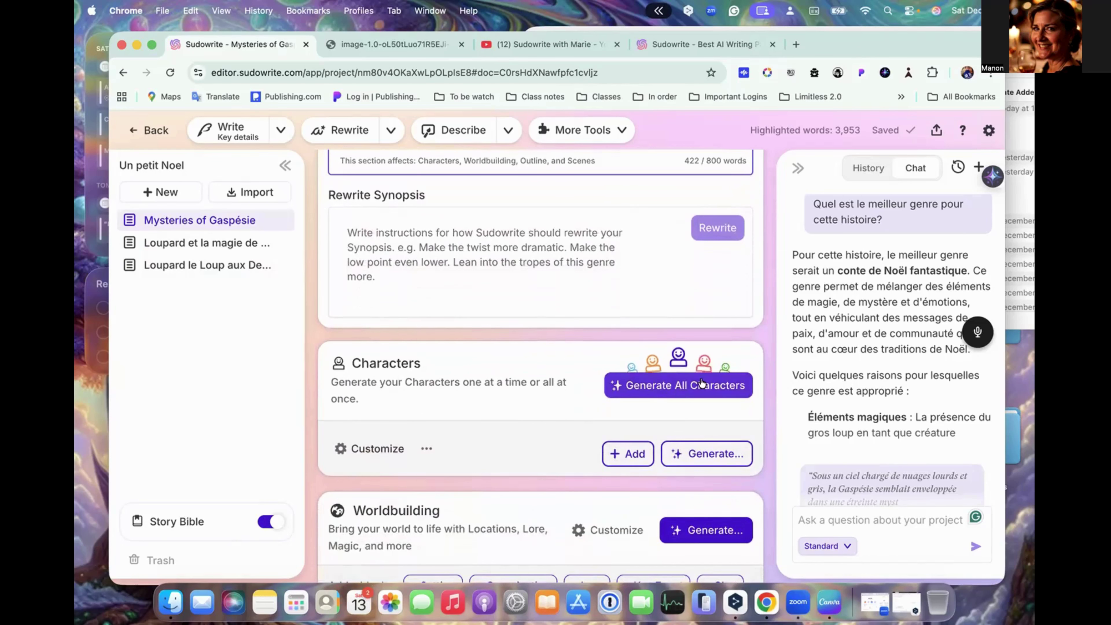
{"action": "left_click", "coordinate": [671, 389]}
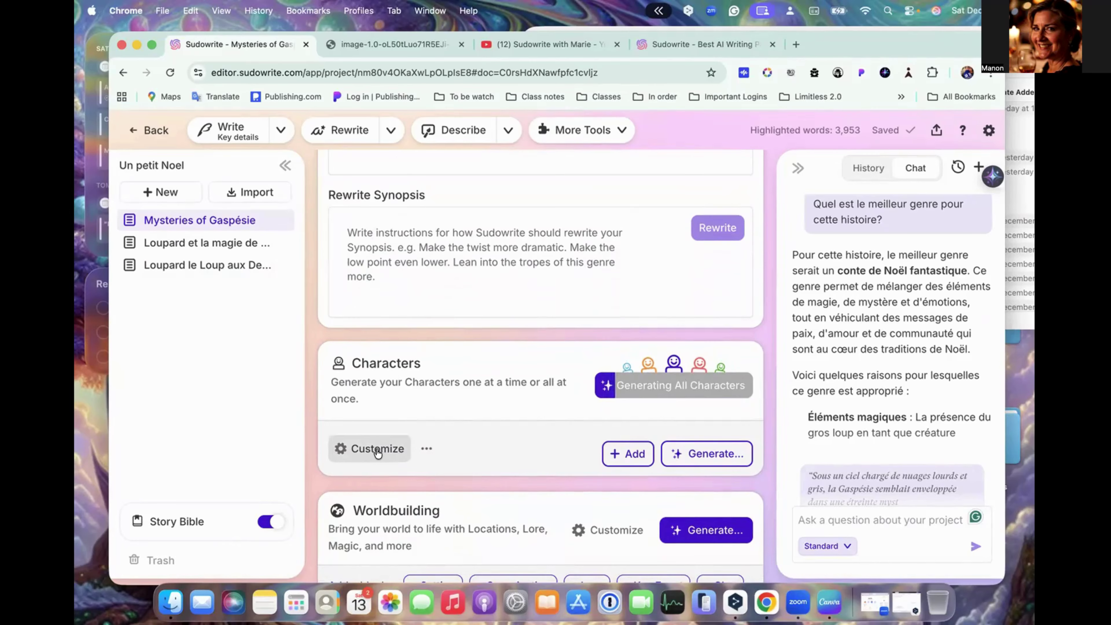
- Open the character trait customization and examine the default traits of the "Personnage pricipale" character type
{"action": "scroll", "coordinate": [378, 453], "scroll_direction": "down", "scroll_amount": 2}
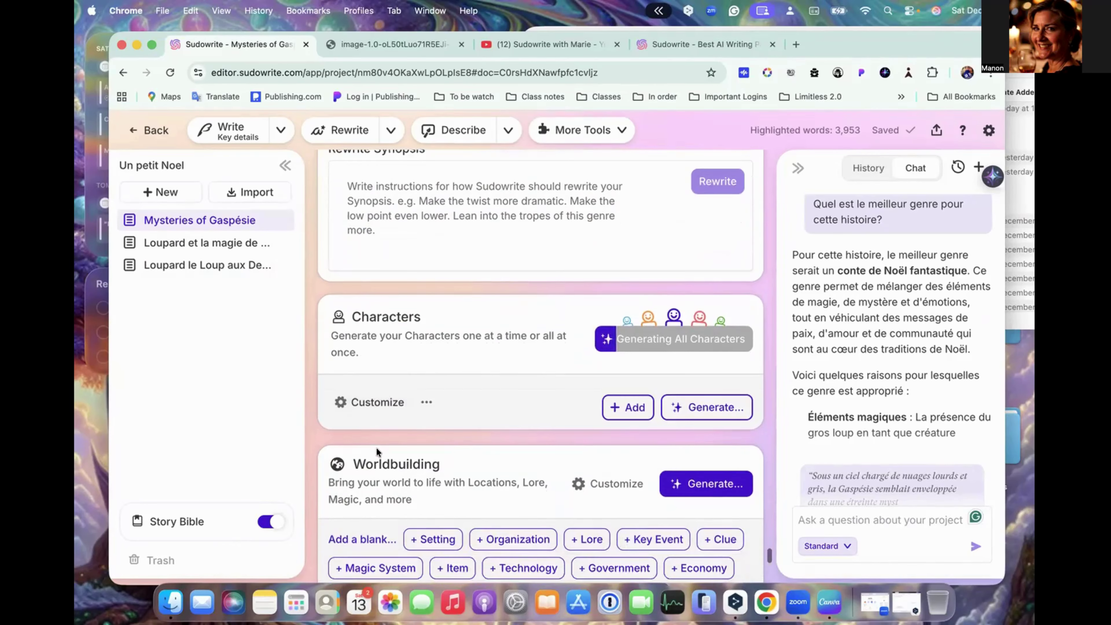
{"action": "left_click", "coordinate": [380, 400]}
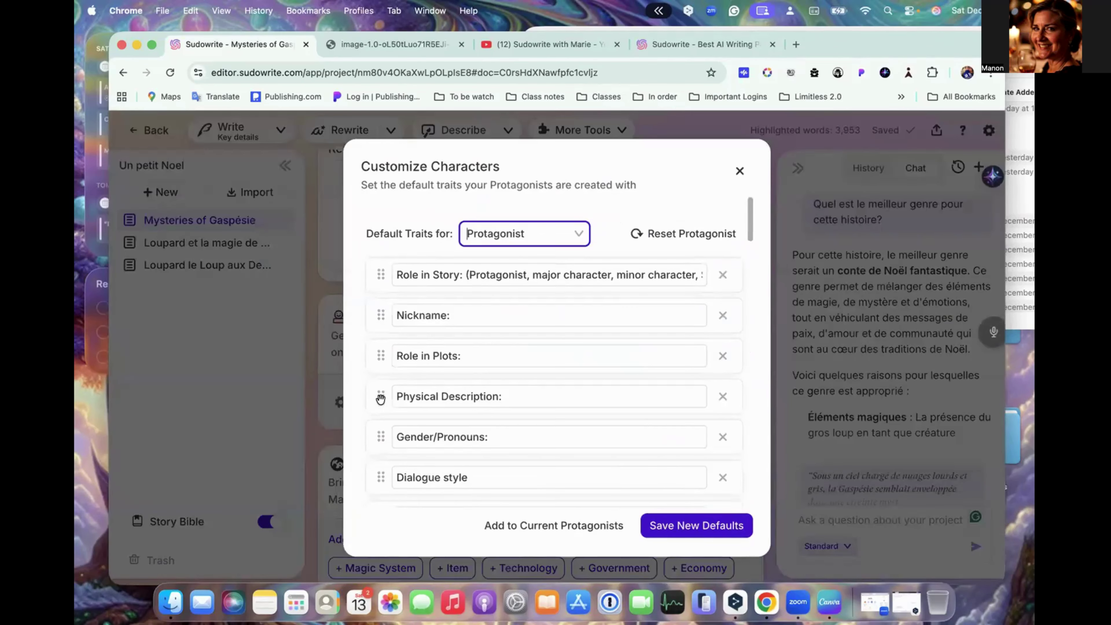
{"action": "left_click", "coordinate": [580, 235]}
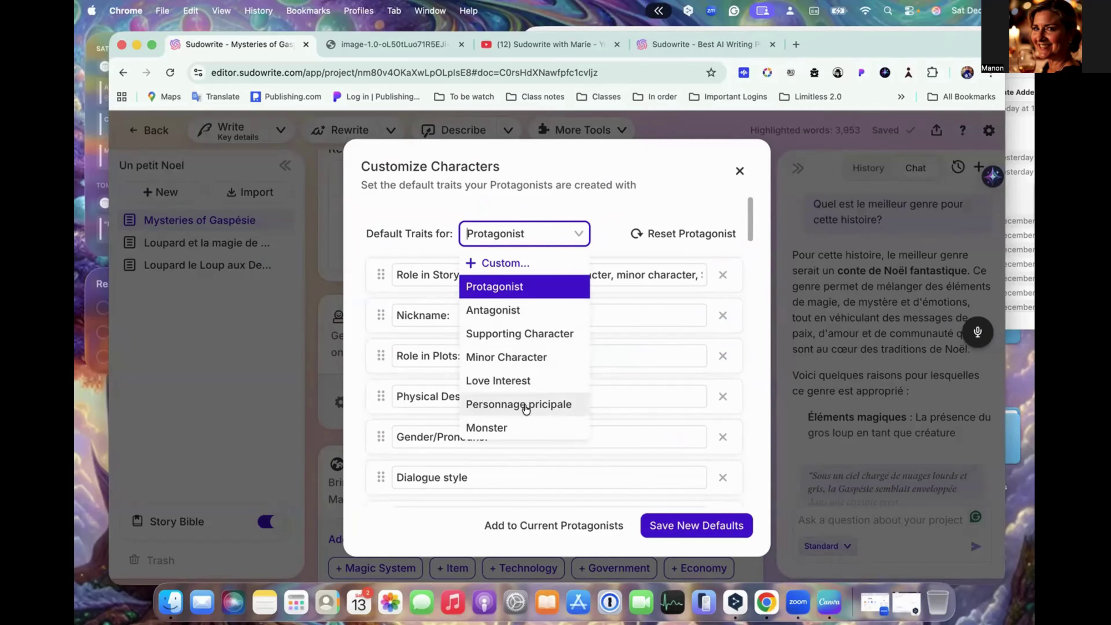
{"action": "left_click", "coordinate": [517, 403]}
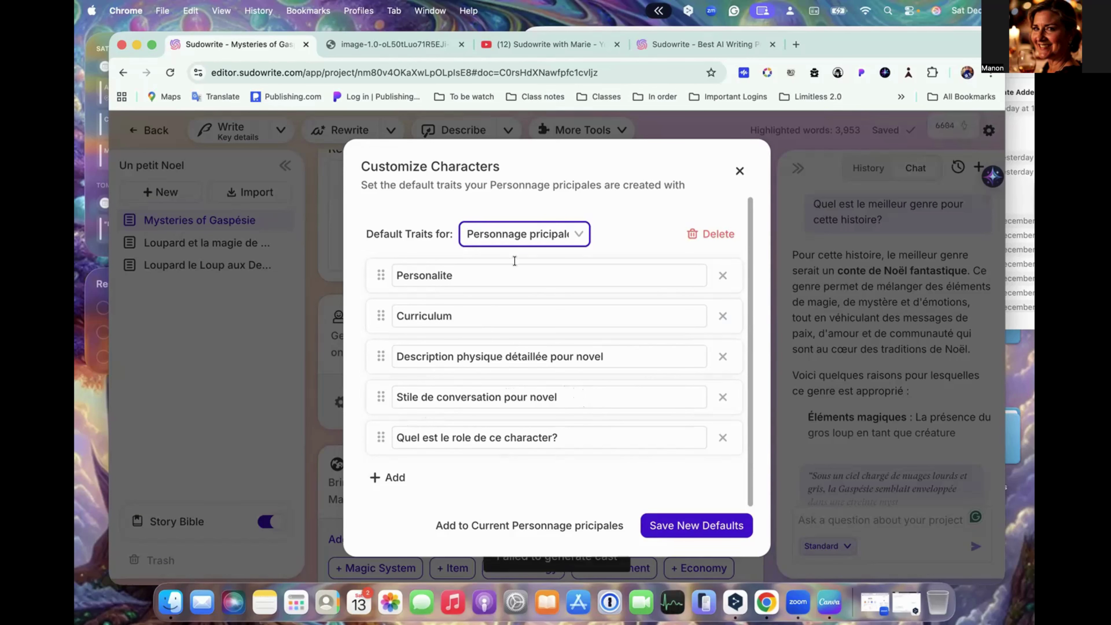
- Create a custom character type named "amant" with Personality, Background, Physical Description and Dialogue Style traits, and save it as new defaults
{"action": "left_click", "coordinate": [578, 233]}
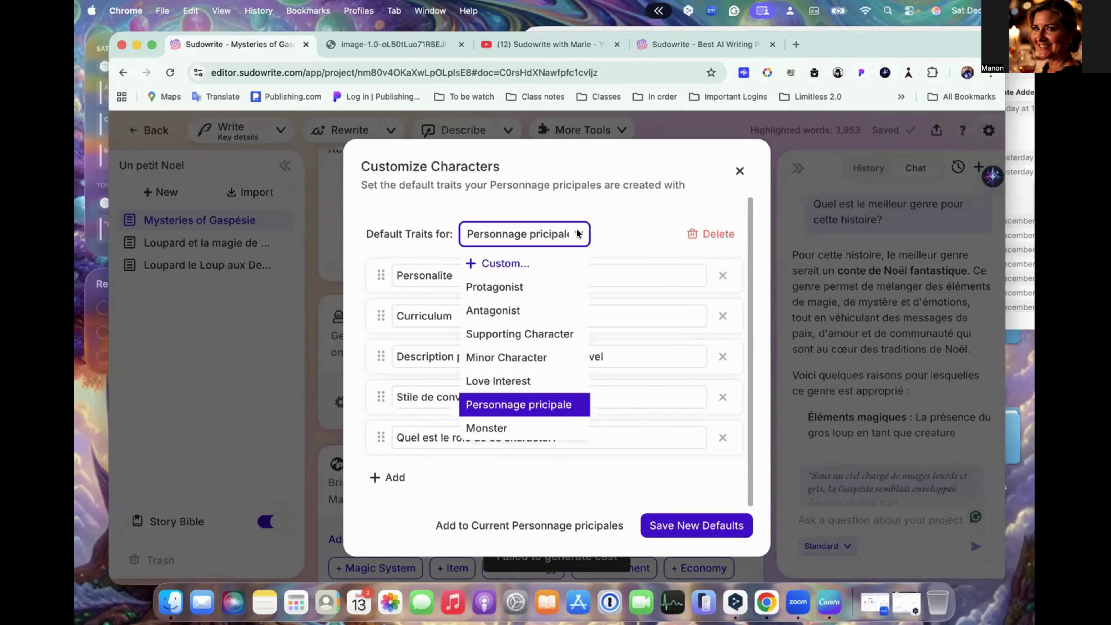
{"action": "left_click", "coordinate": [515, 264]}
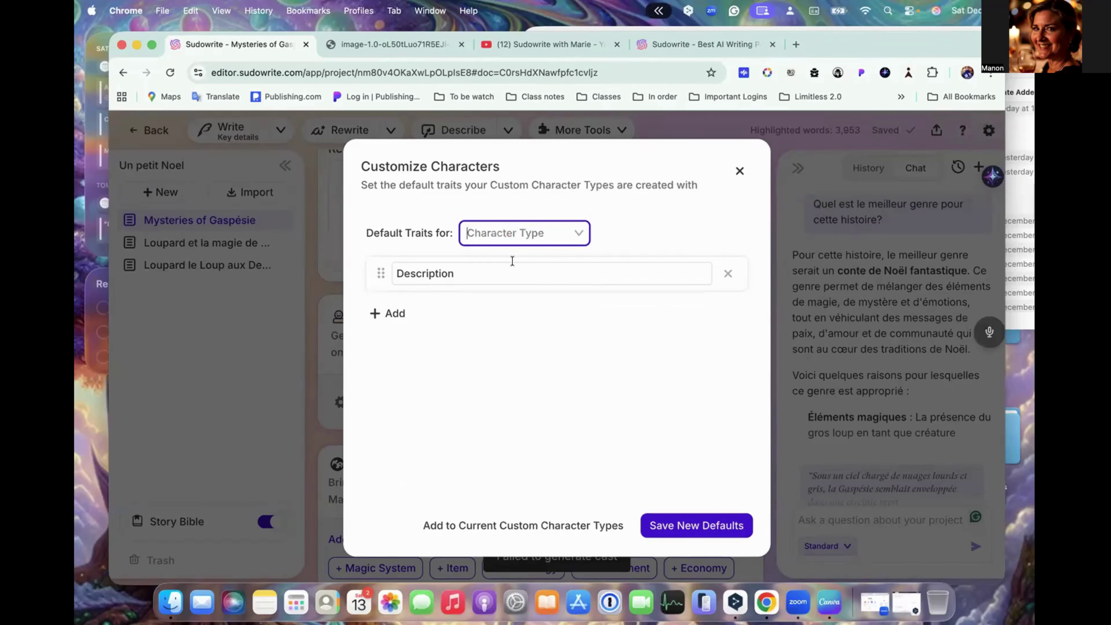
{"action": "left_click", "coordinate": [522, 232]}
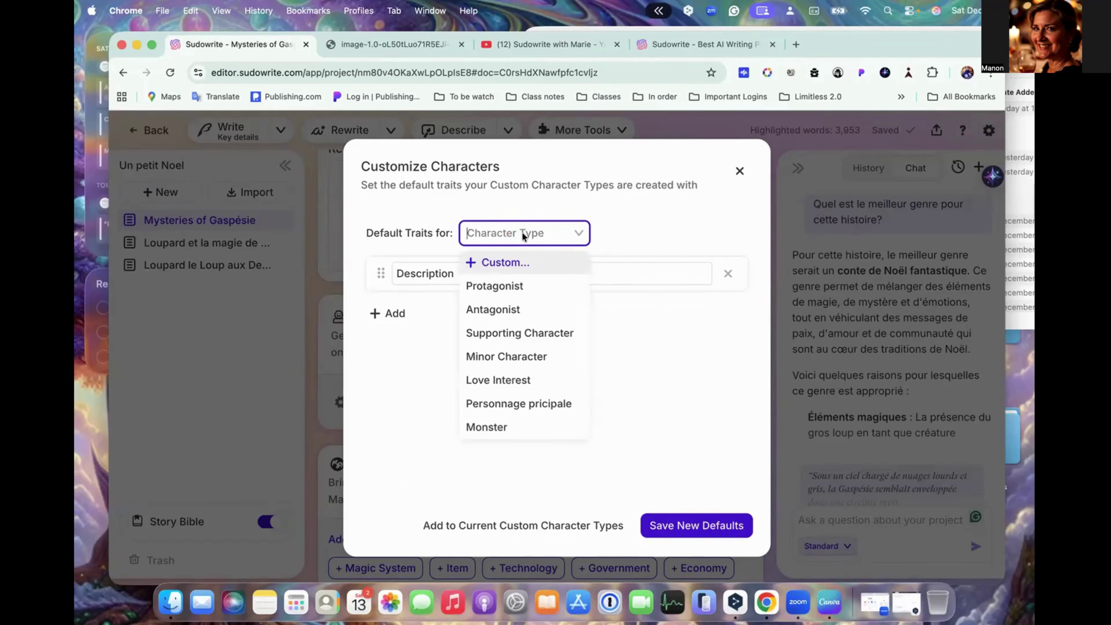
{"action": "type", "text": "amant"}
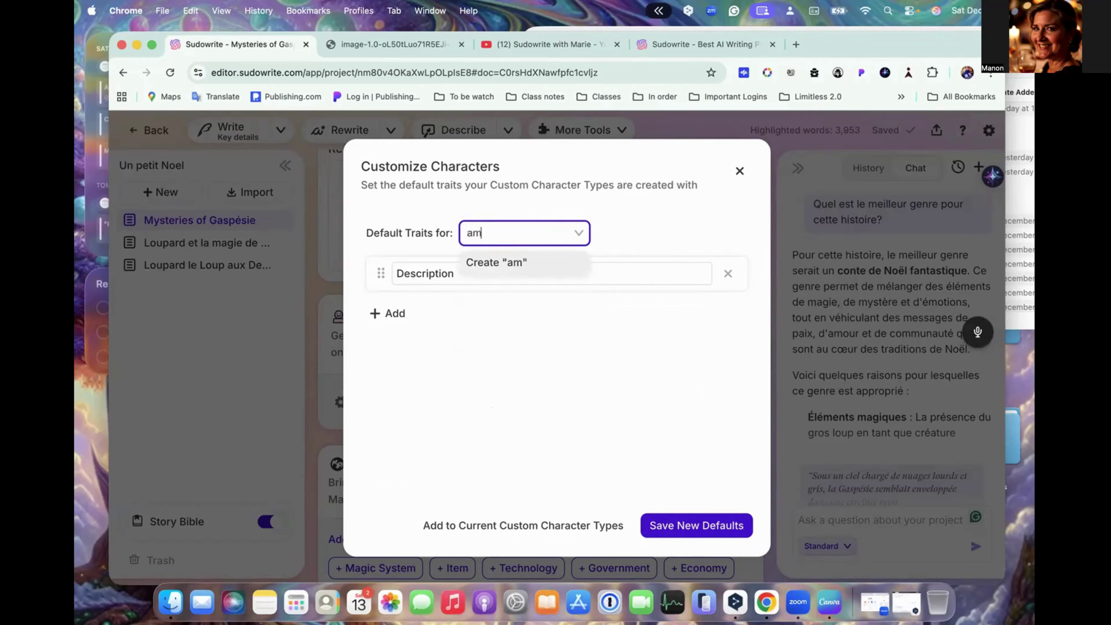
{"action": "left_click", "coordinate": [541, 267]}
{"action": "left_click", "coordinate": [470, 274]}
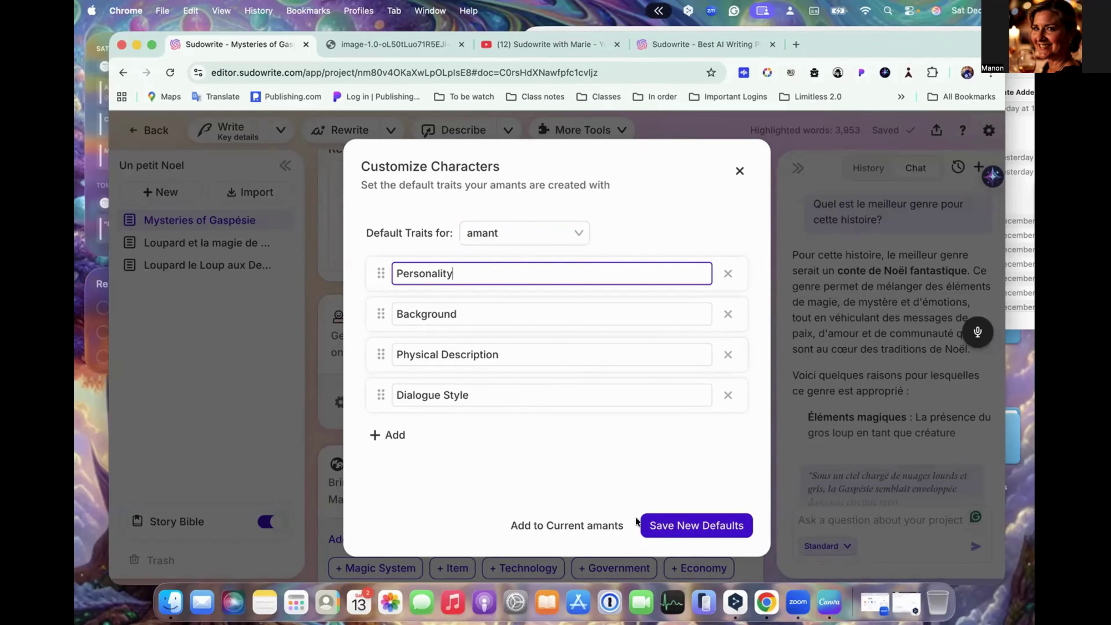
{"action": "left_click", "coordinate": [682, 528]}
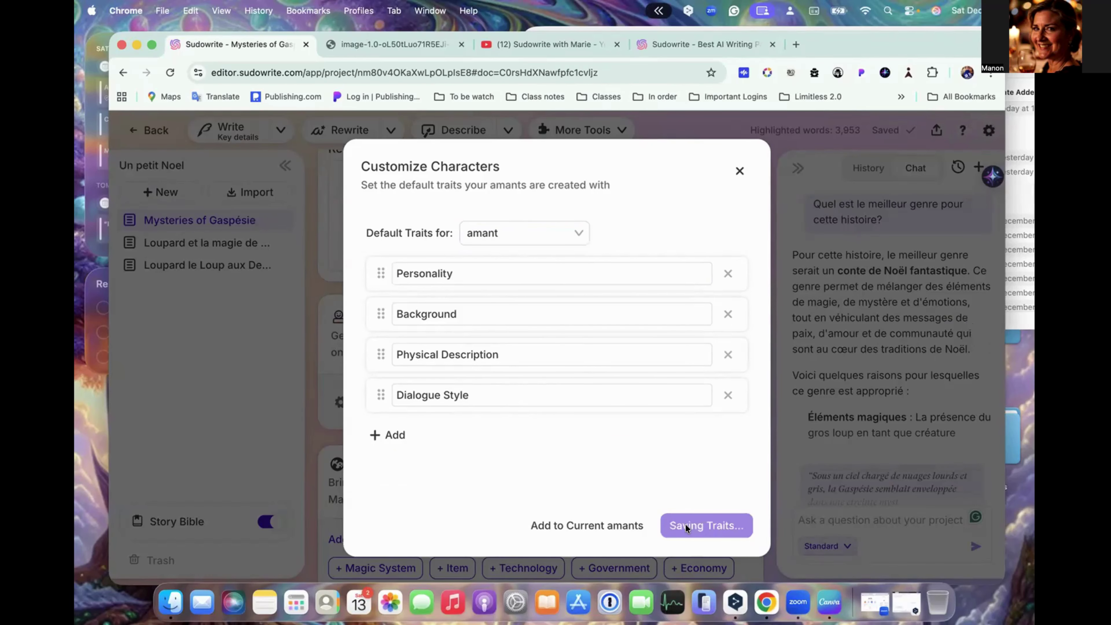
- Generate a single character of type "Personnage pricipale" without any custom instructions
{"action": "scroll", "coordinate": [600, 362], "scroll_direction": "down", "scroll_amount": 1}
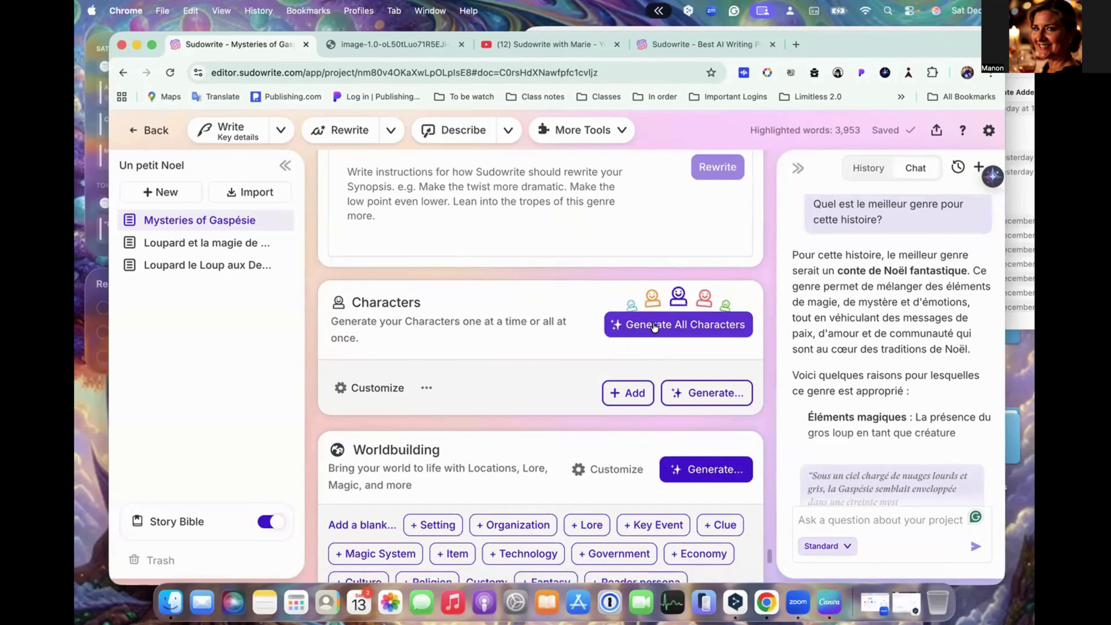
{"action": "left_click", "coordinate": [696, 392]}
{"action": "left_click", "coordinate": [677, 367]}
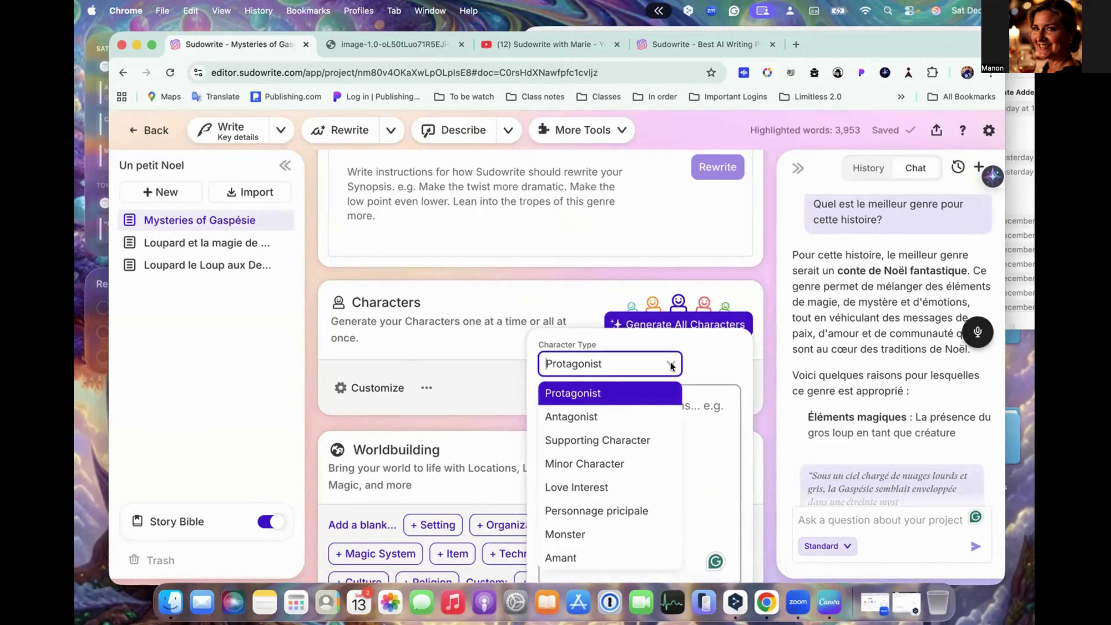
{"action": "scroll", "coordinate": [633, 444], "scroll_direction": "down", "scroll_amount": 3}
{"action": "left_click", "coordinate": [633, 439]}
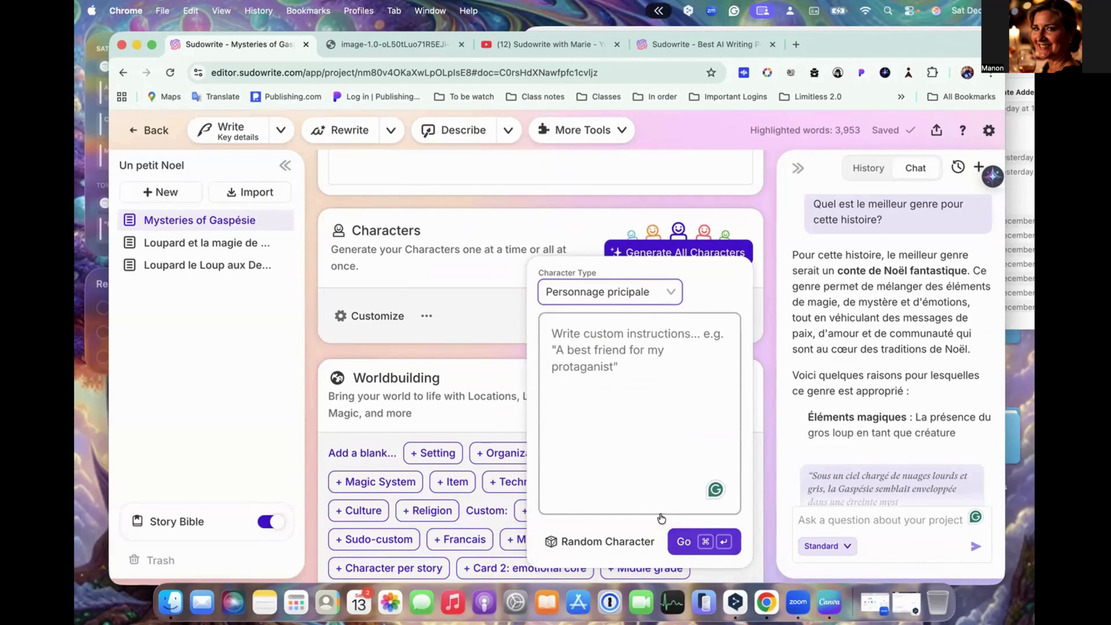
{"action": "left_click", "coordinate": [681, 539]}
{"action": "scroll", "coordinate": [605, 333], "scroll_direction": "up", "scroll_amount": 5}
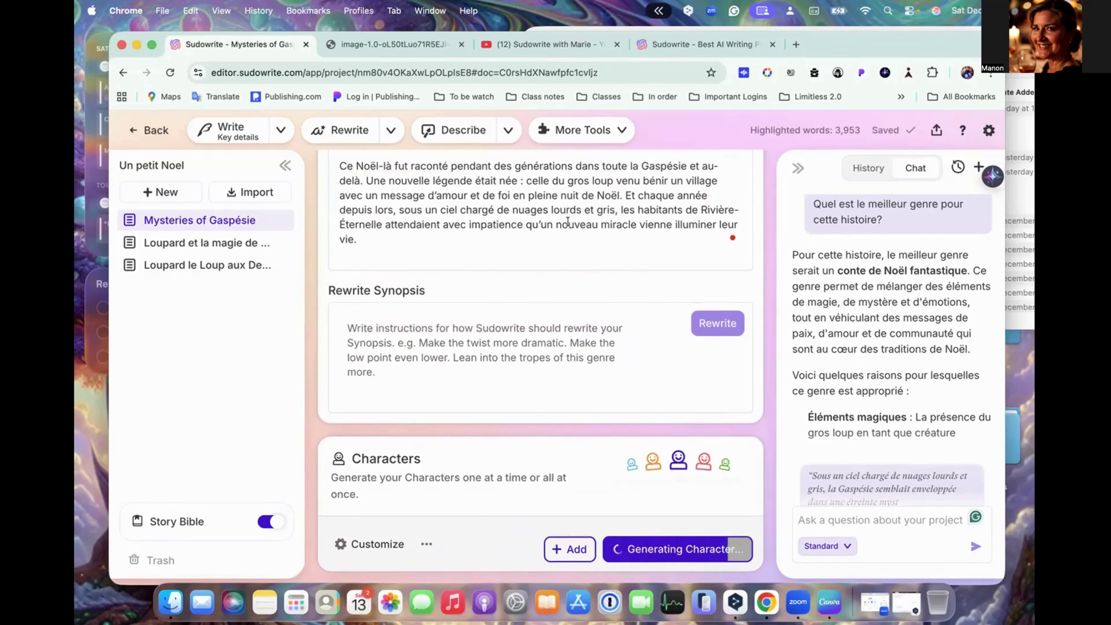
{"action": "scroll", "coordinate": [569, 223], "scroll_direction": "down", "scroll_amount": 7}
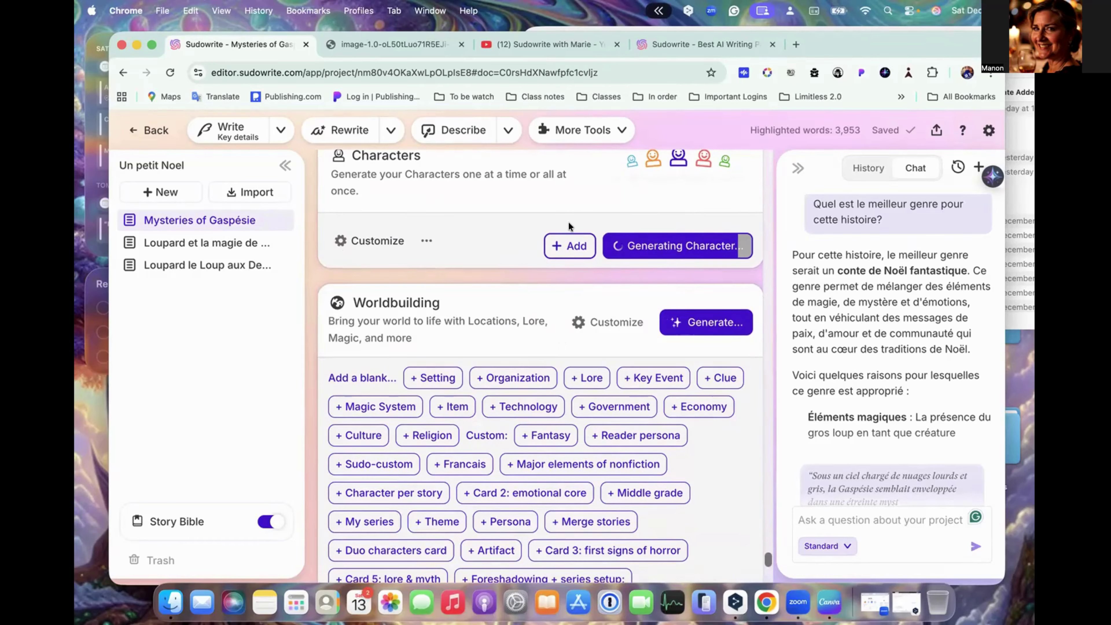
- Read through the newly generated character's personality, curriculum, physical description, conversation style and role in the story
{"action": "scroll", "coordinate": [569, 222], "scroll_direction": "up", "scroll_amount": 1}
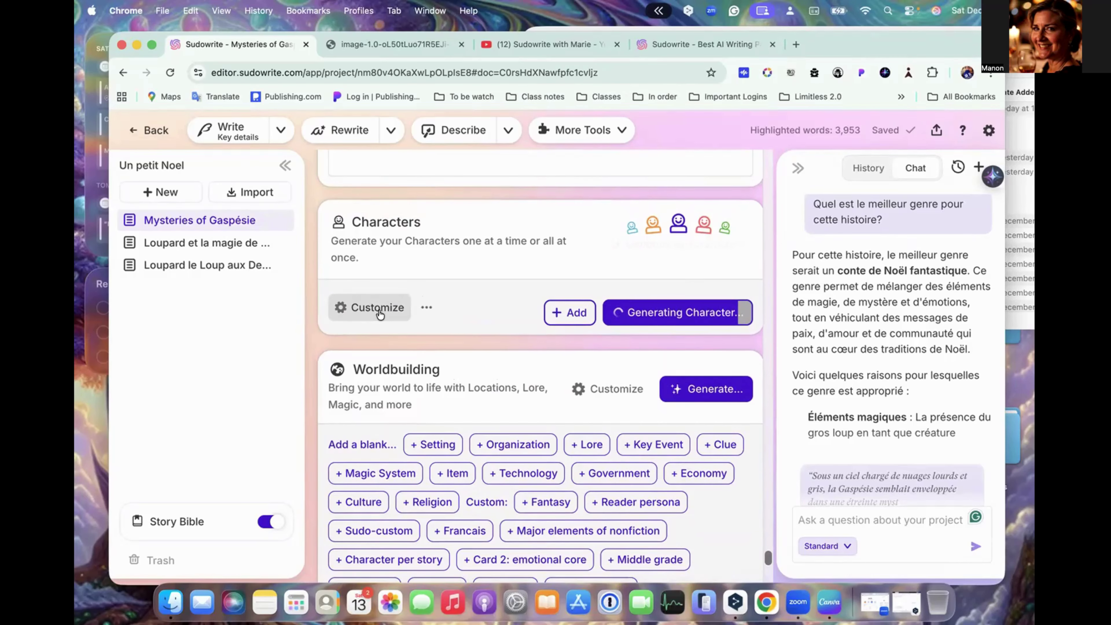
{"action": "scroll", "coordinate": [379, 312], "scroll_direction": "down", "scroll_amount": 5}
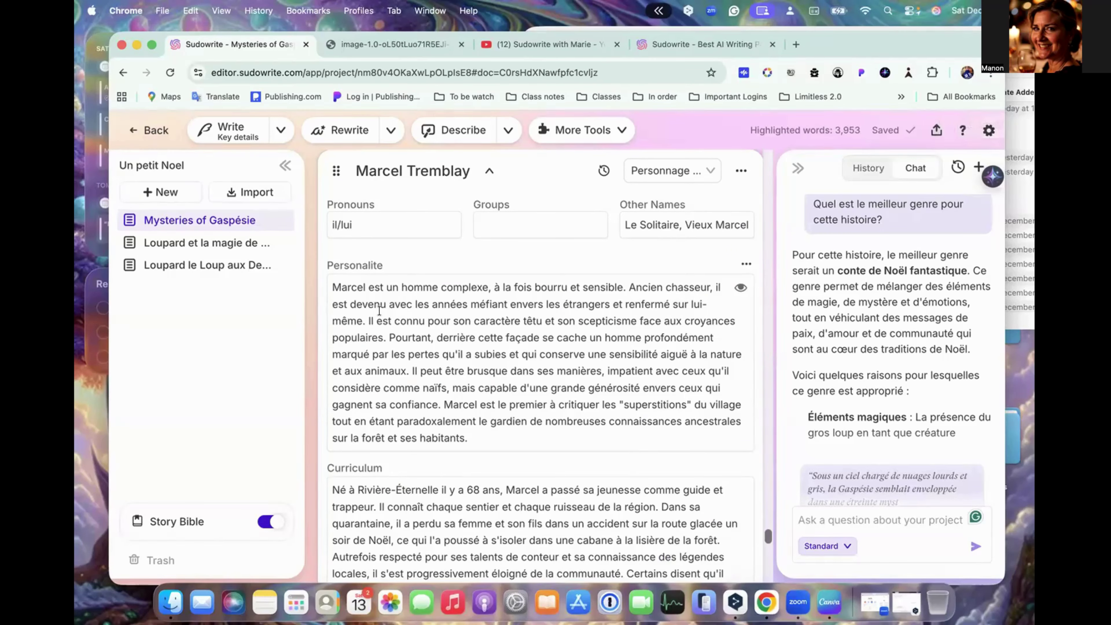
{"action": "scroll", "coordinate": [608, 338], "scroll_direction": "down", "scroll_amount": 3}
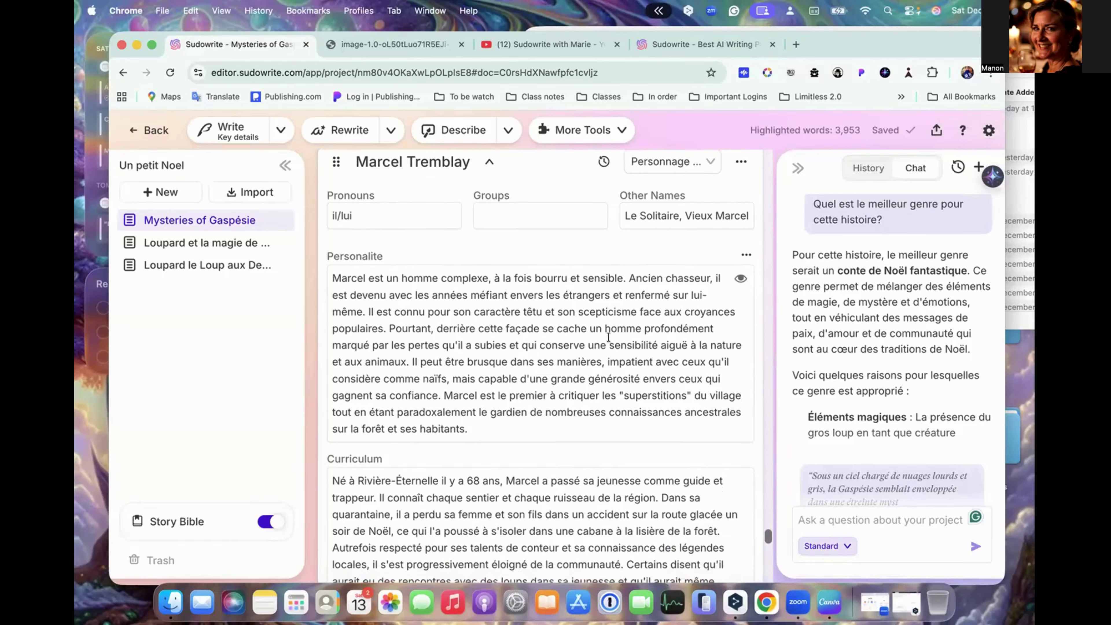
{"action": "scroll", "coordinate": [608, 337], "scroll_direction": "up", "scroll_amount": 3}
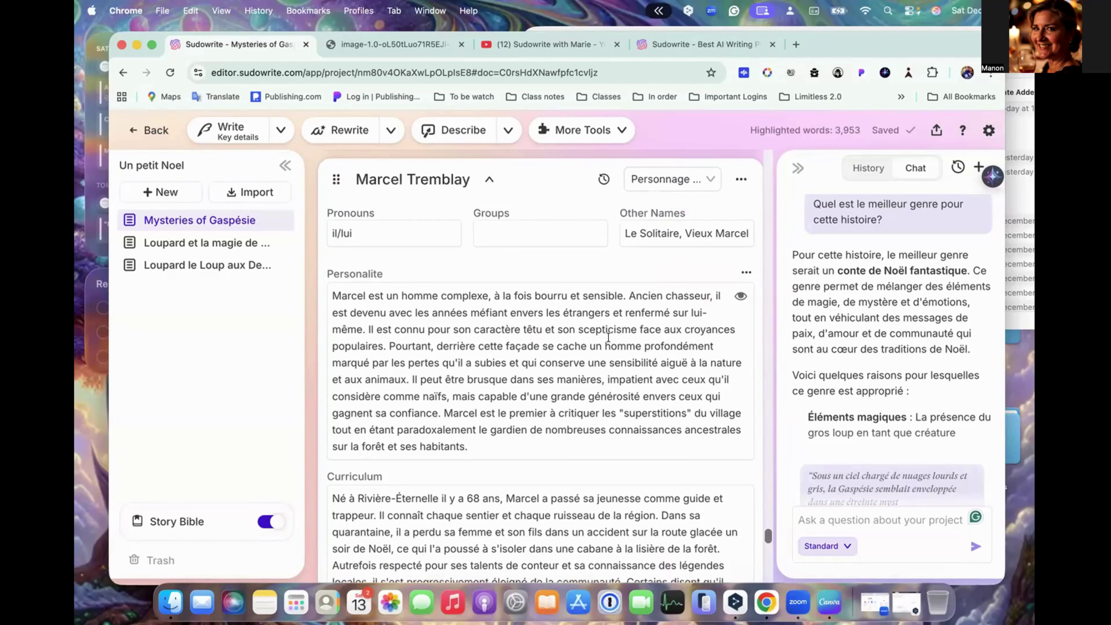
{"action": "scroll", "coordinate": [608, 338], "scroll_direction": "up", "scroll_amount": 1}
{"action": "scroll", "coordinate": [608, 338], "scroll_direction": "down", "scroll_amount": 10}
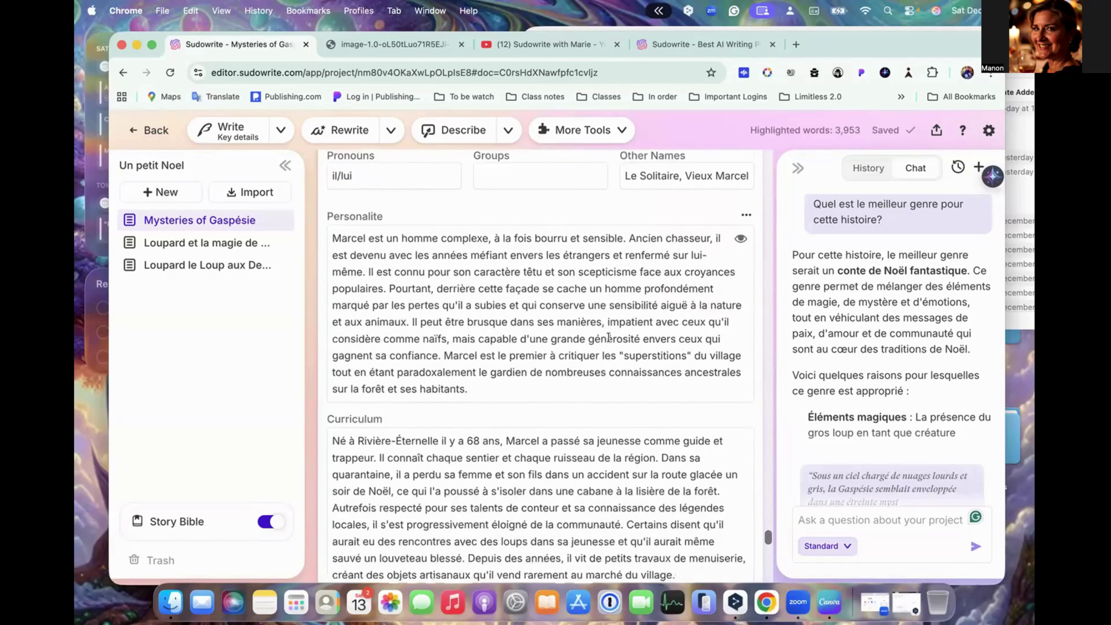
{"action": "scroll", "coordinate": [609, 337], "scroll_direction": "down", "scroll_amount": 14}
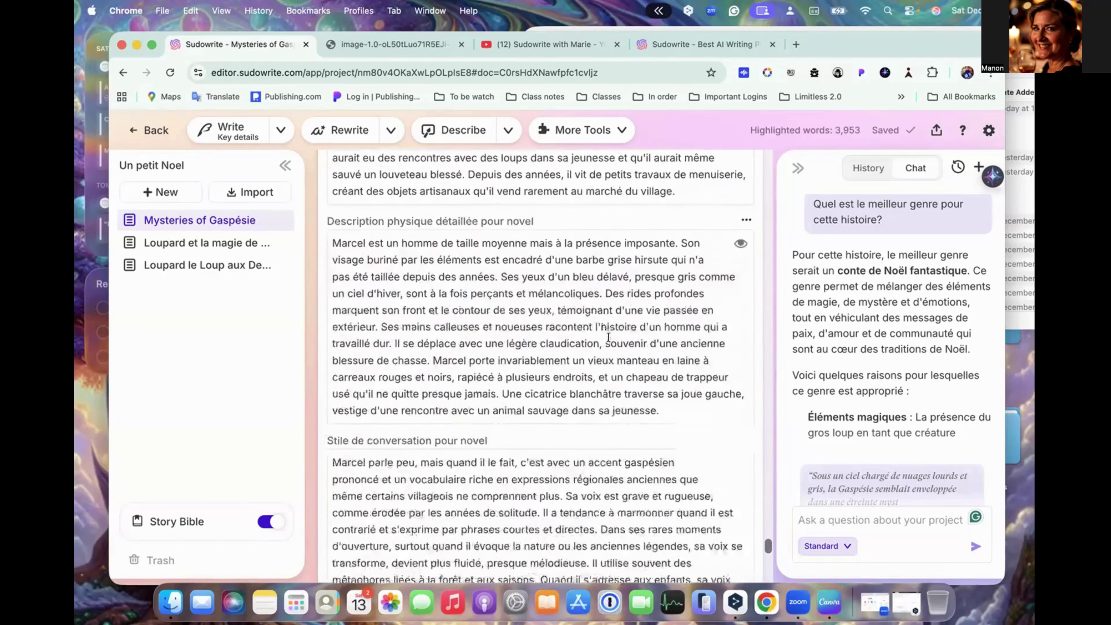
{"action": "scroll", "coordinate": [608, 337], "scroll_direction": "down", "scroll_amount": 3}
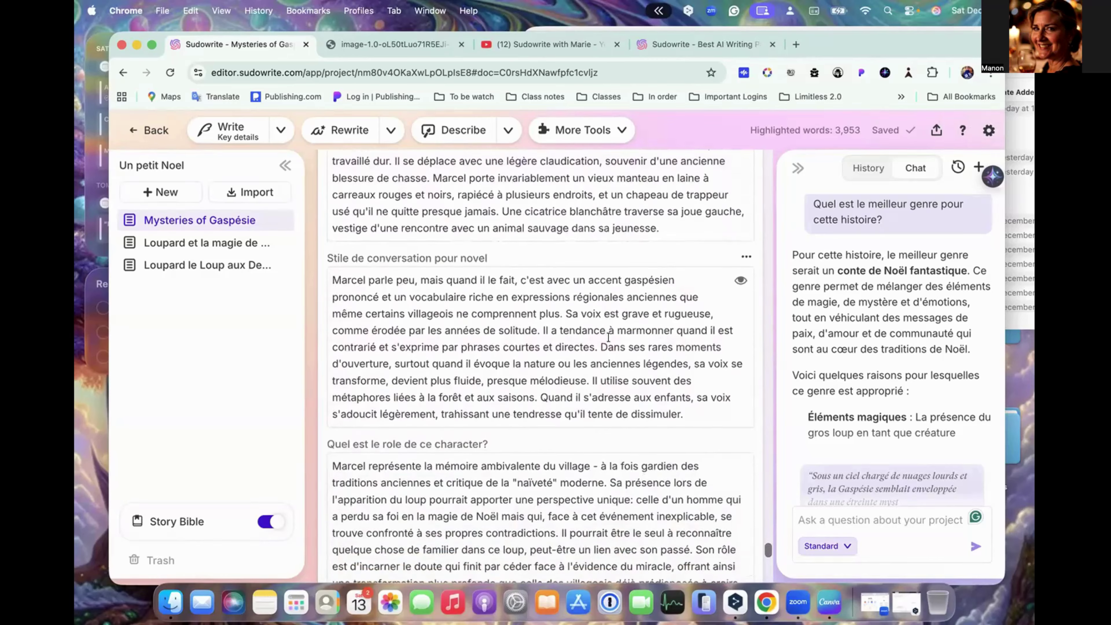
{"action": "scroll", "coordinate": [608, 334], "scroll_direction": "down", "scroll_amount": 1}
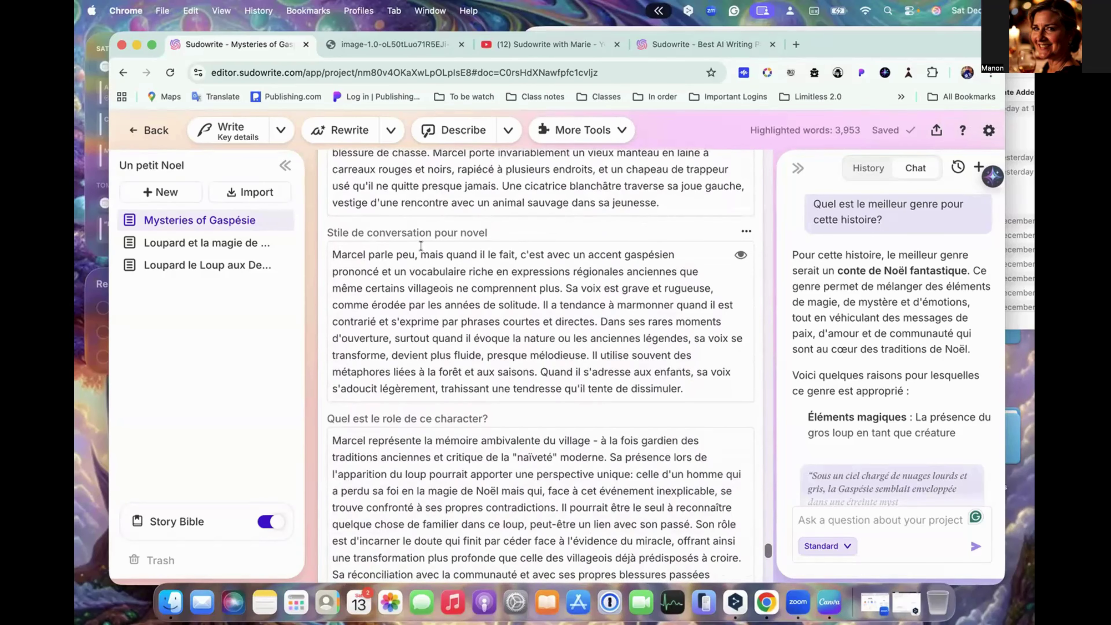
{"action": "scroll", "coordinate": [495, 317], "scroll_direction": "down", "scroll_amount": 6}
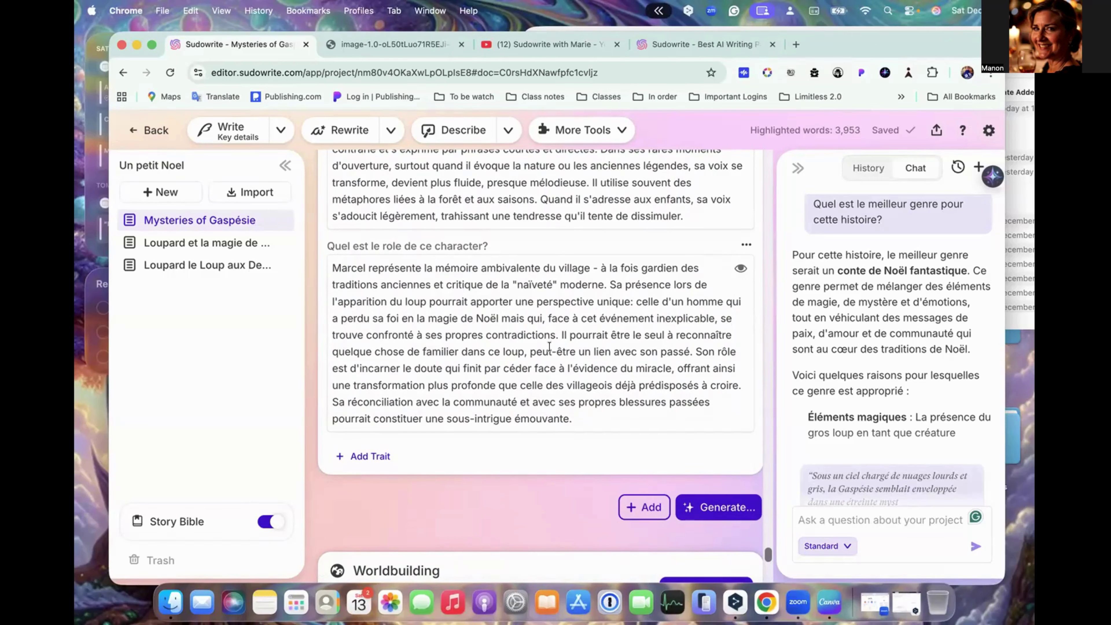
{"action": "scroll", "coordinate": [549, 346], "scroll_direction": "down", "scroll_amount": 1}
{"action": "scroll", "coordinate": [550, 346], "scroll_direction": "up", "scroll_amount": 10}
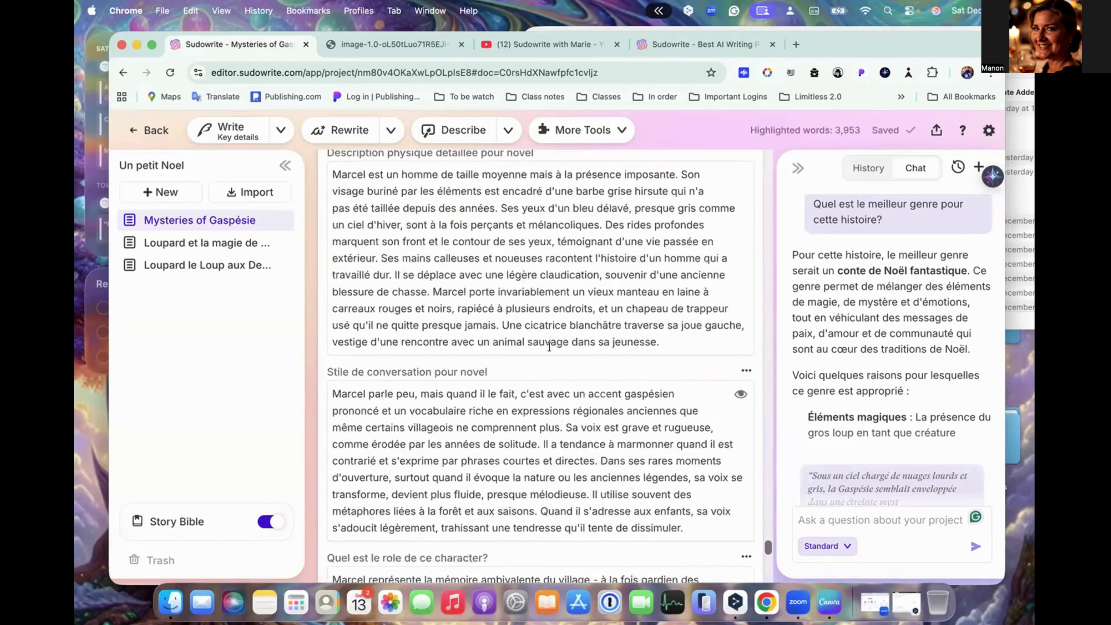
{"action": "scroll", "coordinate": [550, 346], "scroll_direction": "up", "scroll_amount": 8}
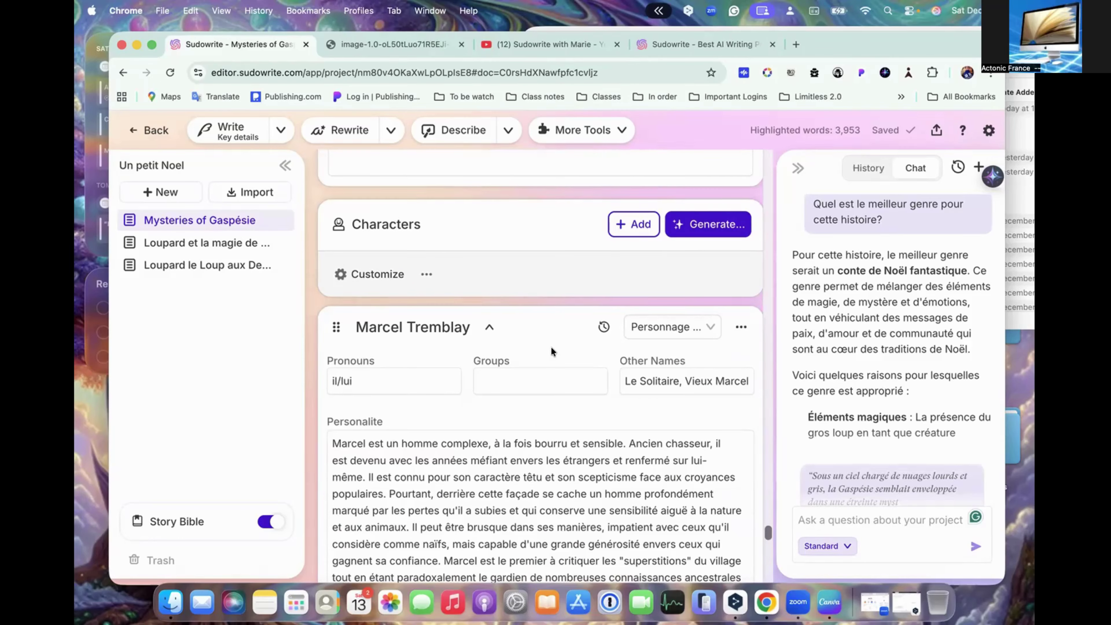
- Find Louise in the Synopsis and generate a "Personnage pricipale" character with the custom instruction "Louise"
{"action": "scroll", "coordinate": [657, 247], "scroll_direction": "up", "scroll_amount": 10}
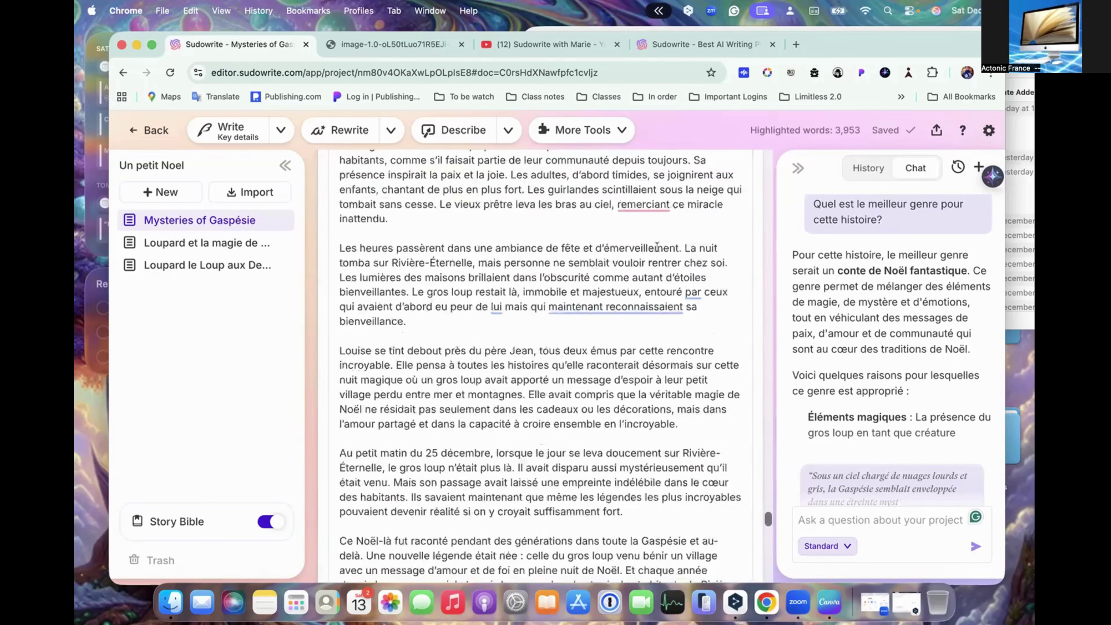
{"action": "scroll", "coordinate": [657, 247], "scroll_direction": "up", "scroll_amount": 6}
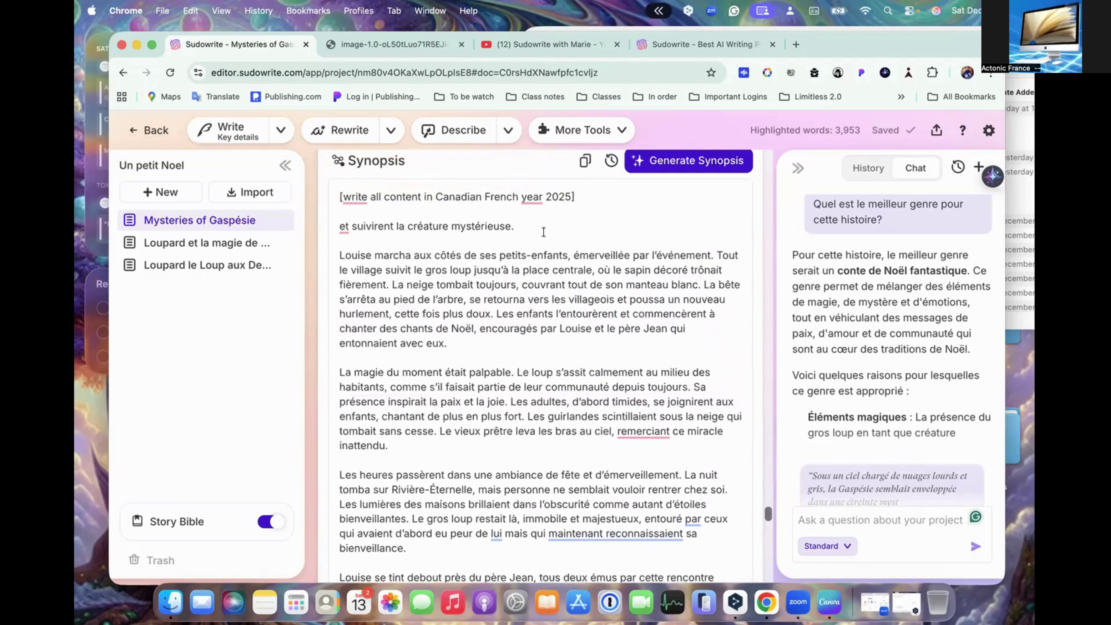
{"action": "left_click_drag", "start_coordinate": [338, 255], "coordinate": [369, 254]}
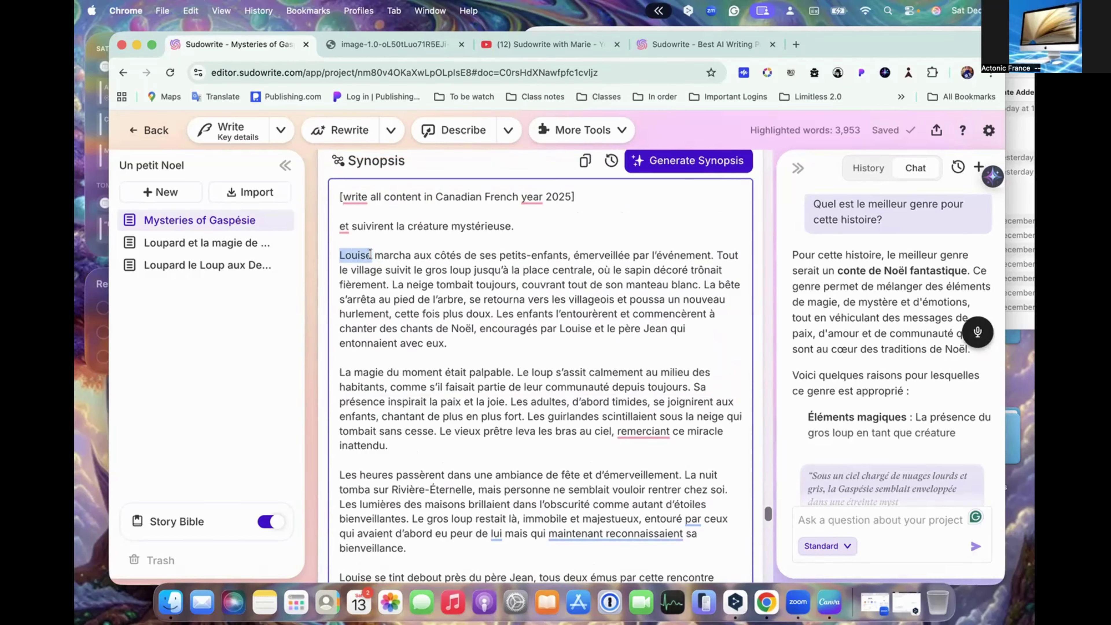
{"action": "scroll", "coordinate": [370, 254], "scroll_direction": "down", "scroll_amount": 12}
{"action": "scroll", "coordinate": [370, 254], "scroll_direction": "down", "scroll_amount": 8}
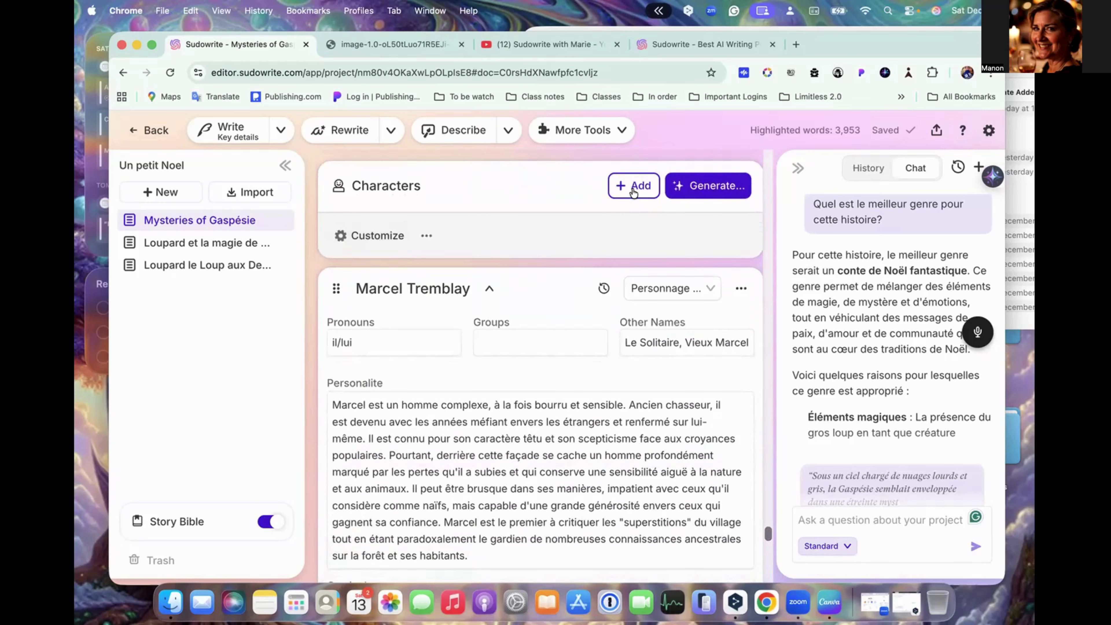
{"action": "left_click", "coordinate": [690, 188]}
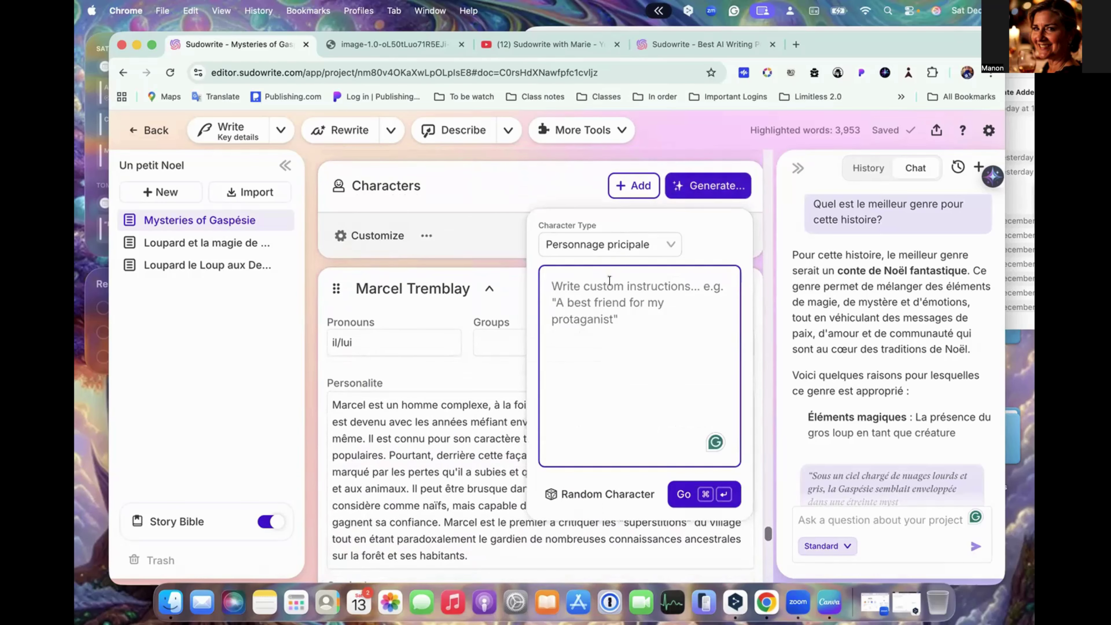
{"action": "left_click", "coordinate": [656, 244]}
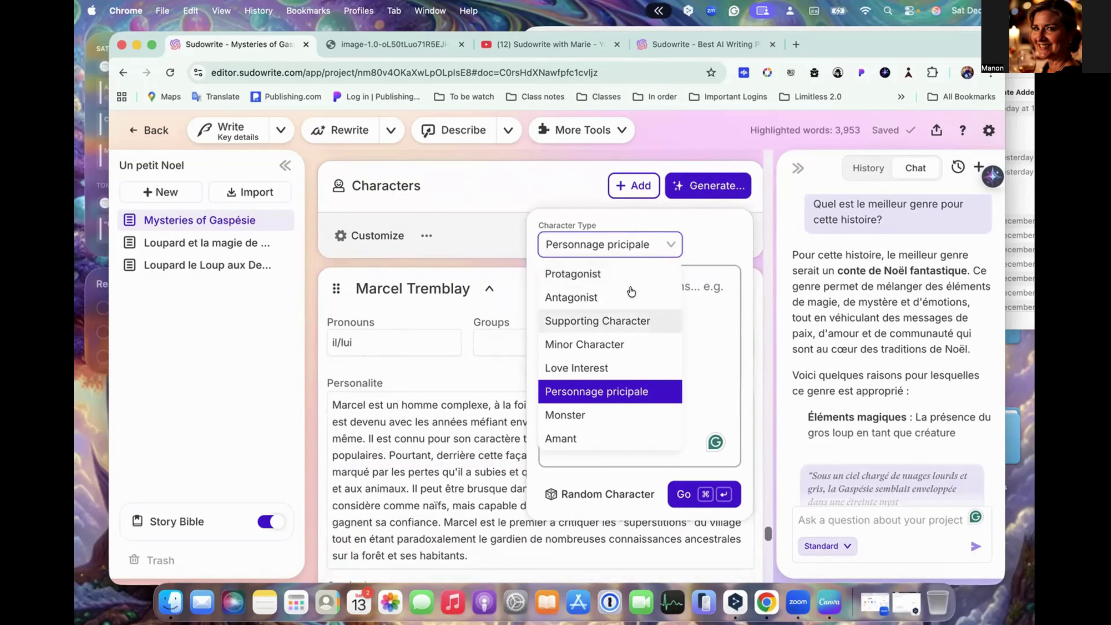
{"action": "left_click", "coordinate": [621, 393]}
{"action": "left_click", "coordinate": [610, 315]}
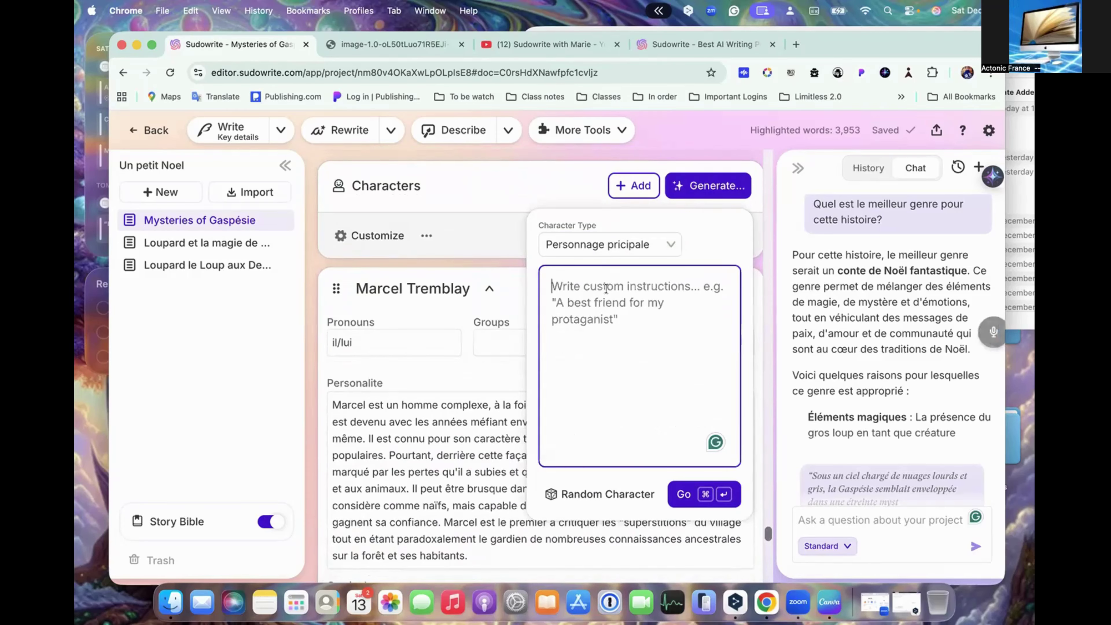
{"action": "type", "text": "Louise"}
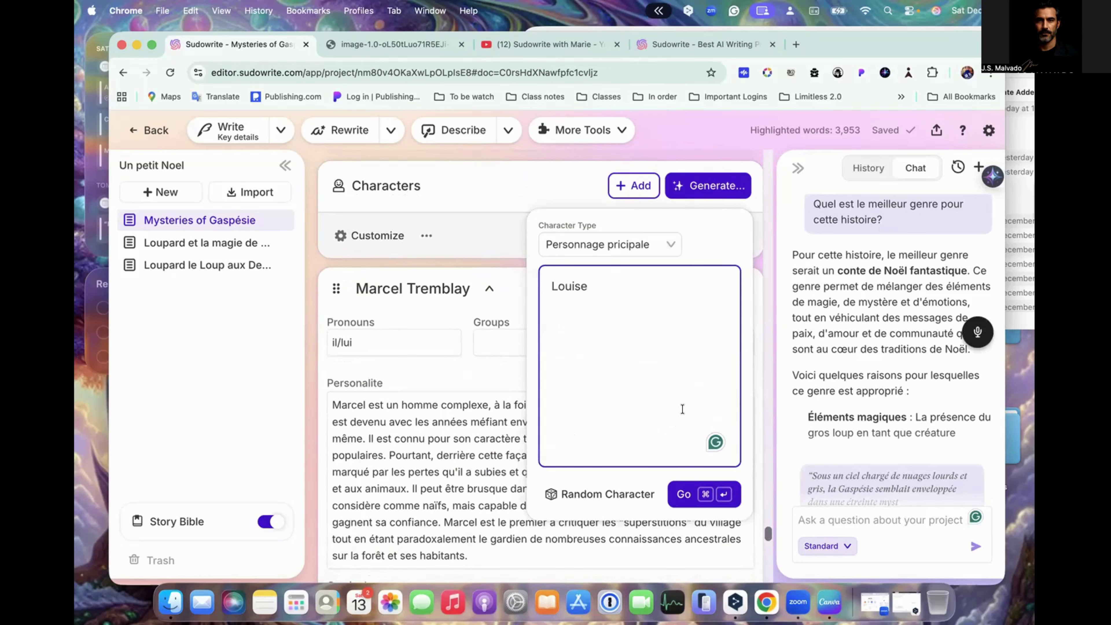
{"action": "left_click", "coordinate": [679, 494]}
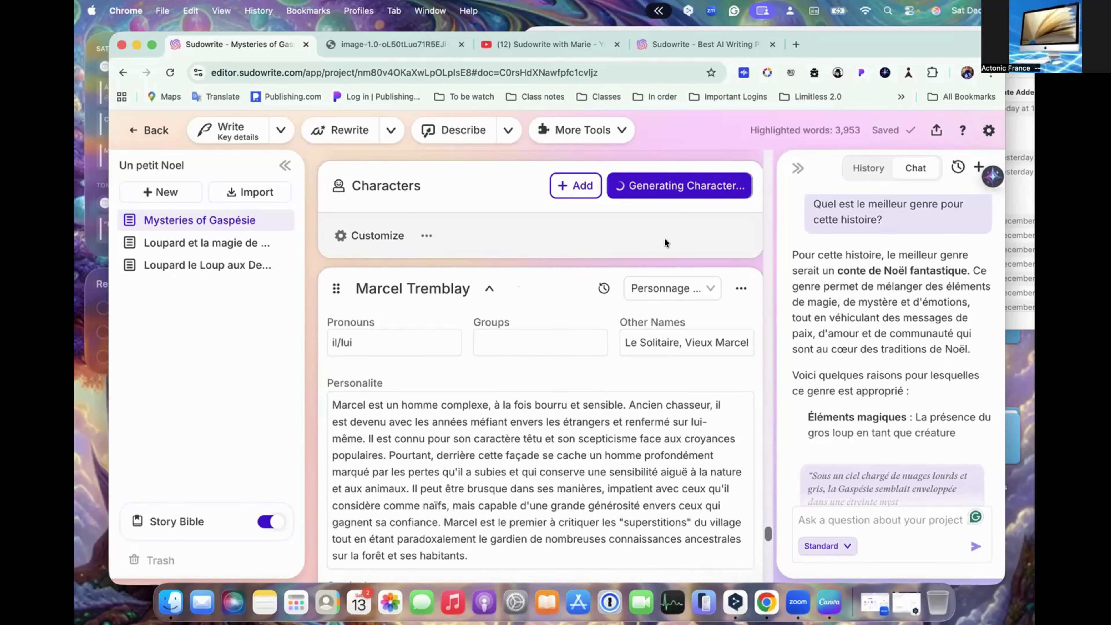
- Review the Synopsis and the earlier chat story, and collapse the first generated character's card
{"action": "scroll", "coordinate": [664, 238], "scroll_direction": "up", "scroll_amount": 15}
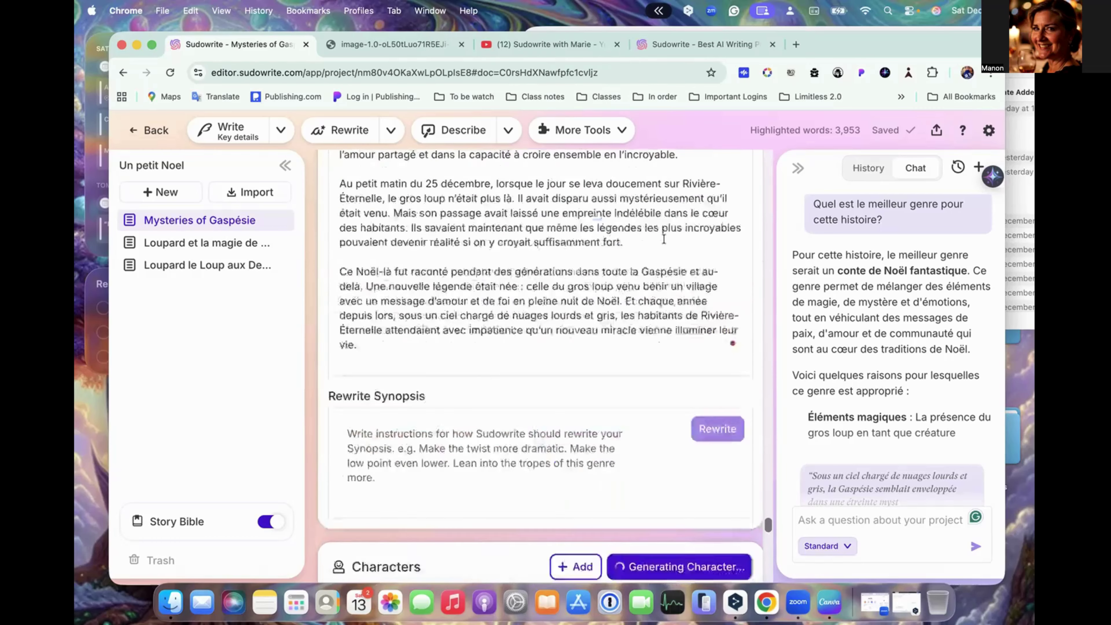
{"action": "scroll", "coordinate": [664, 238], "scroll_direction": "up", "scroll_amount": 1}
{"action": "scroll", "coordinate": [575, 218], "scroll_direction": "up", "scroll_amount": 5}
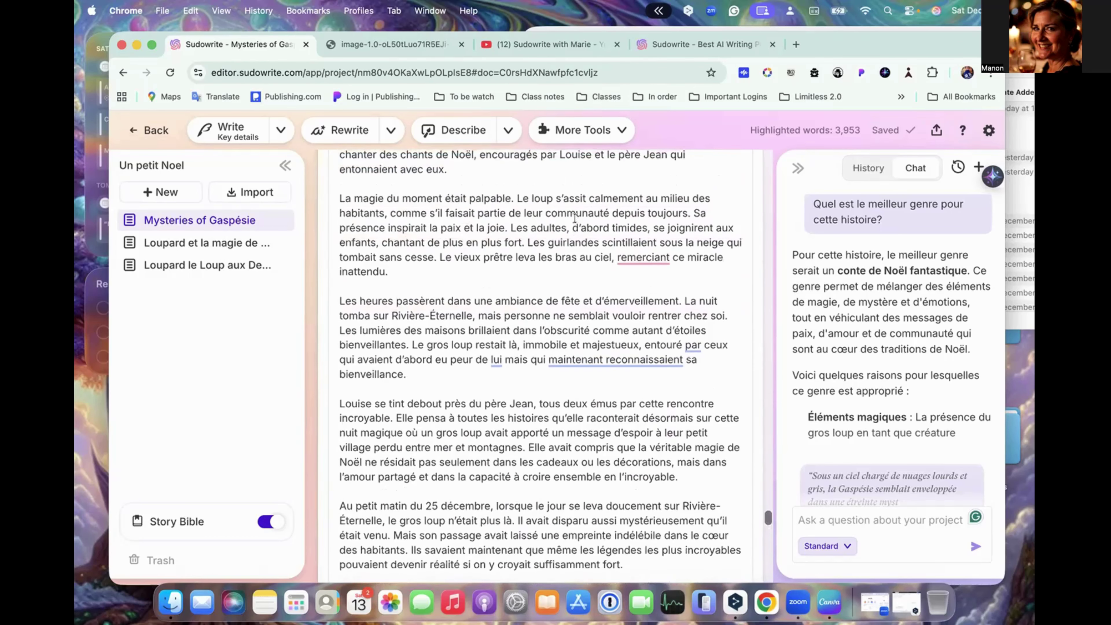
{"action": "scroll", "coordinate": [556, 224], "scroll_direction": "down", "scroll_amount": 15}
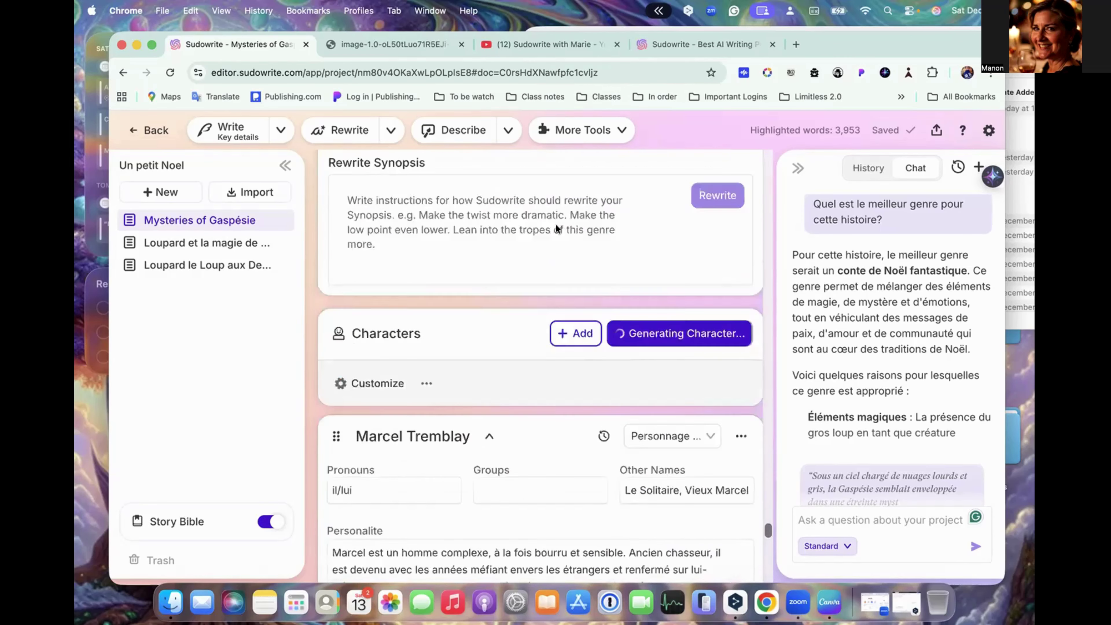
{"action": "left_click", "coordinate": [490, 216]}
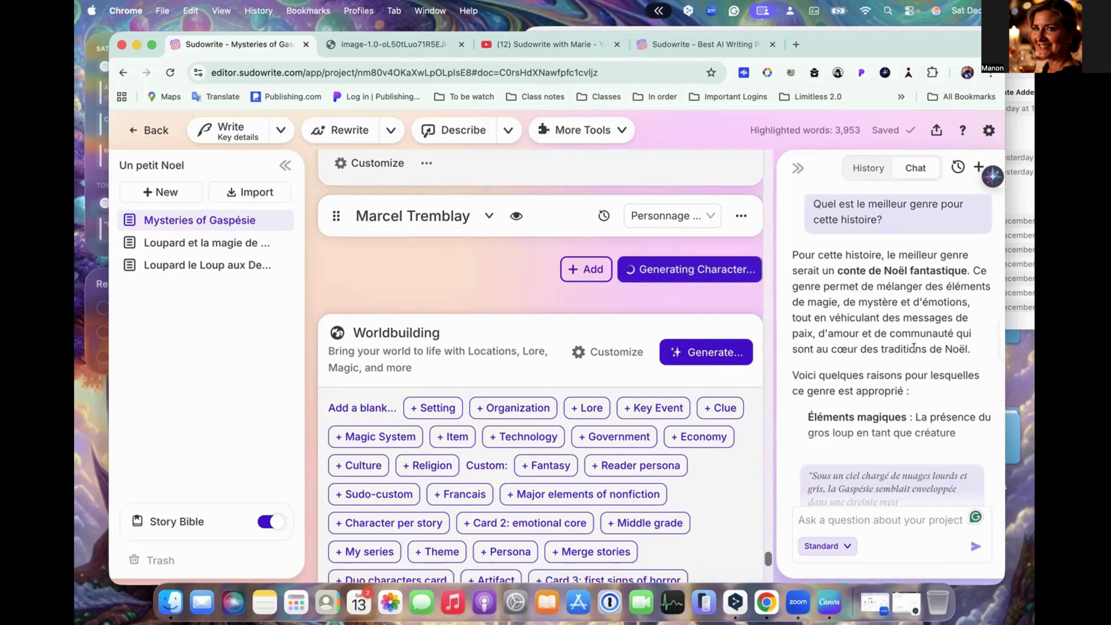
{"action": "scroll", "coordinate": [884, 397], "scroll_direction": "up", "scroll_amount": 10}
{"action": "scroll", "coordinate": [884, 397], "scroll_direction": "down", "scroll_amount": 15}
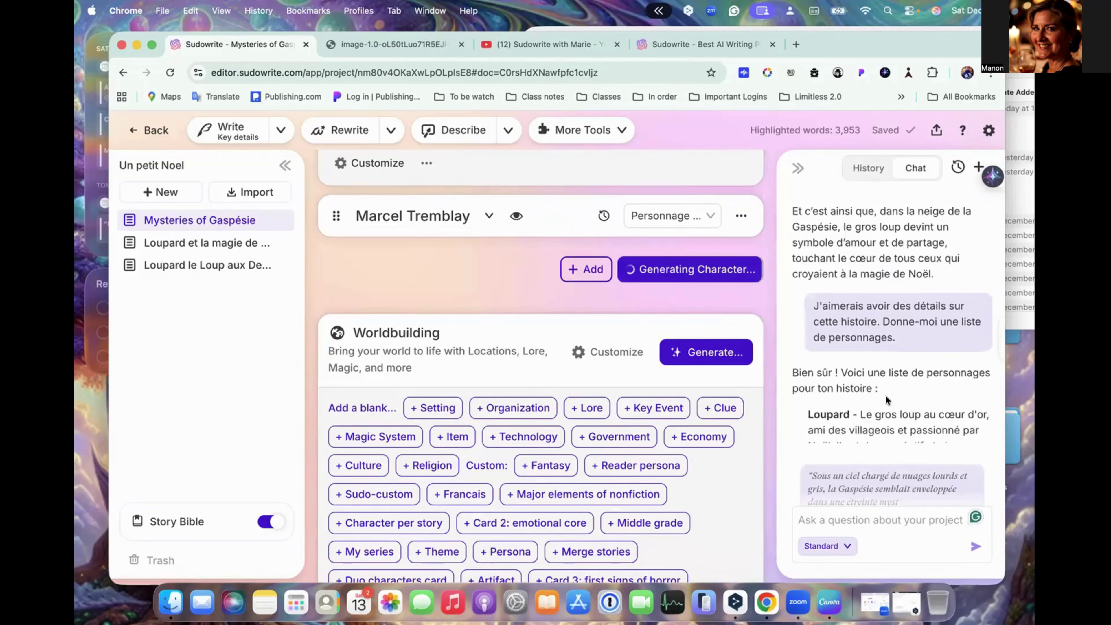
{"action": "scroll", "coordinate": [884, 396], "scroll_direction": "up", "scroll_amount": 15}
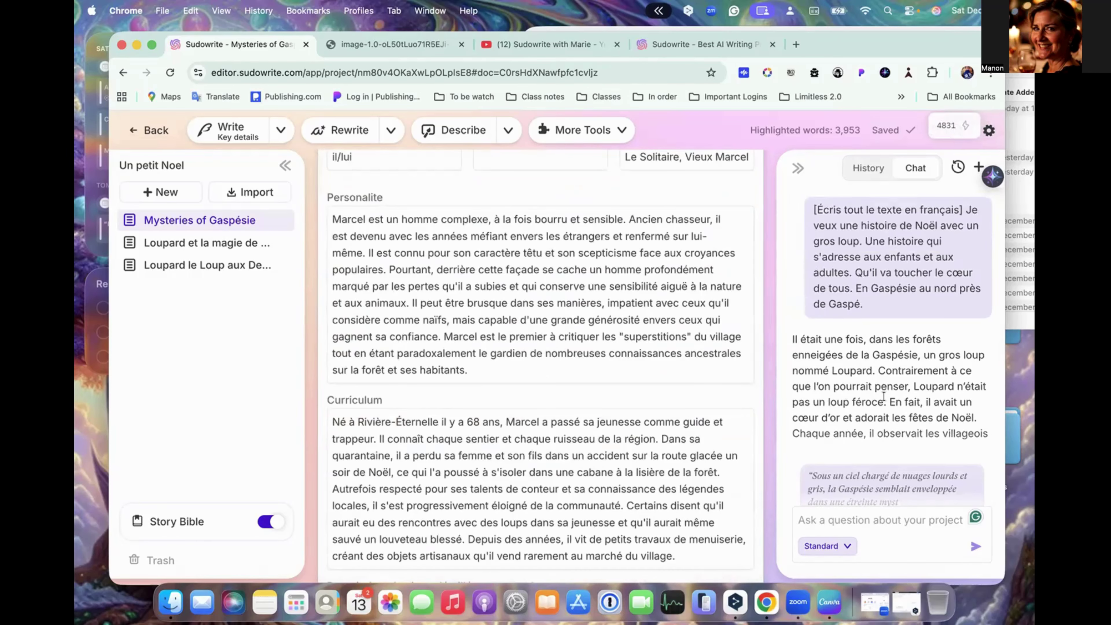
{"action": "scroll", "coordinate": [715, 447], "scroll_direction": "up", "scroll_amount": 5}
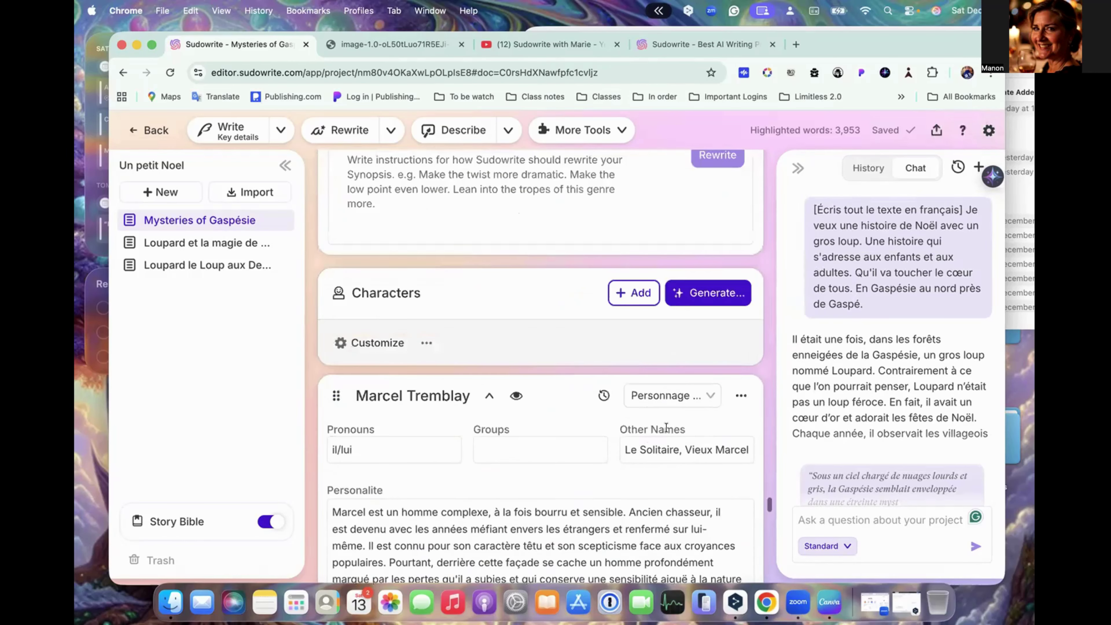
{"action": "left_click", "coordinate": [489, 396]}
- Read the Louise character's personality and curriculum, highlight the opening birth-year phrase in the curriculum, and collapse her card
{"action": "scroll", "coordinate": [488, 392], "scroll_direction": "down", "scroll_amount": 5}
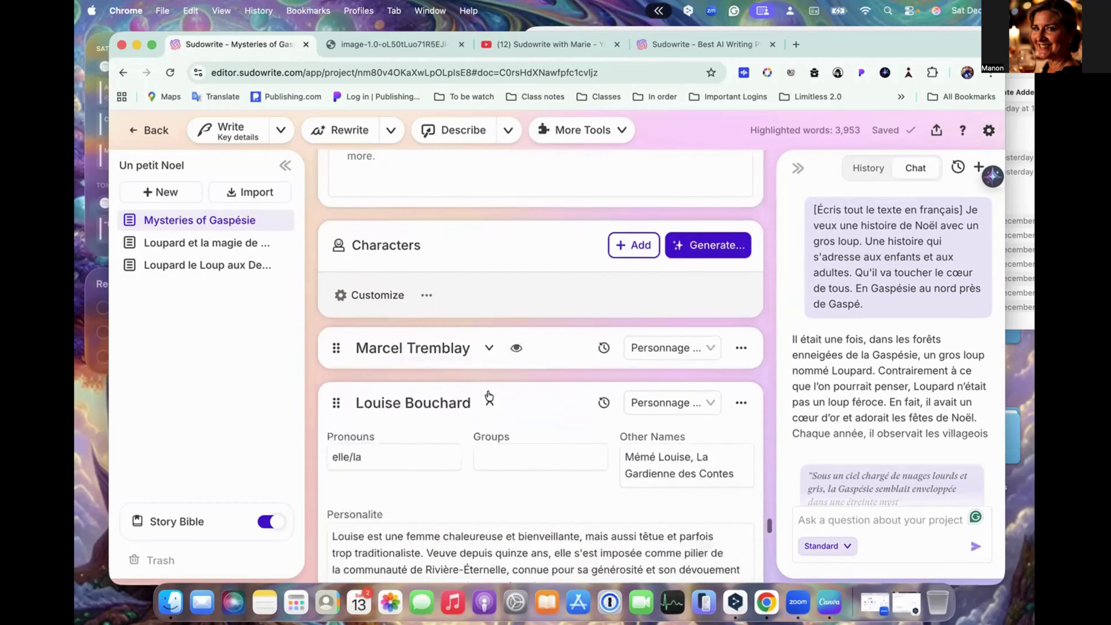
{"action": "scroll", "coordinate": [487, 389], "scroll_direction": "down", "scroll_amount": 3}
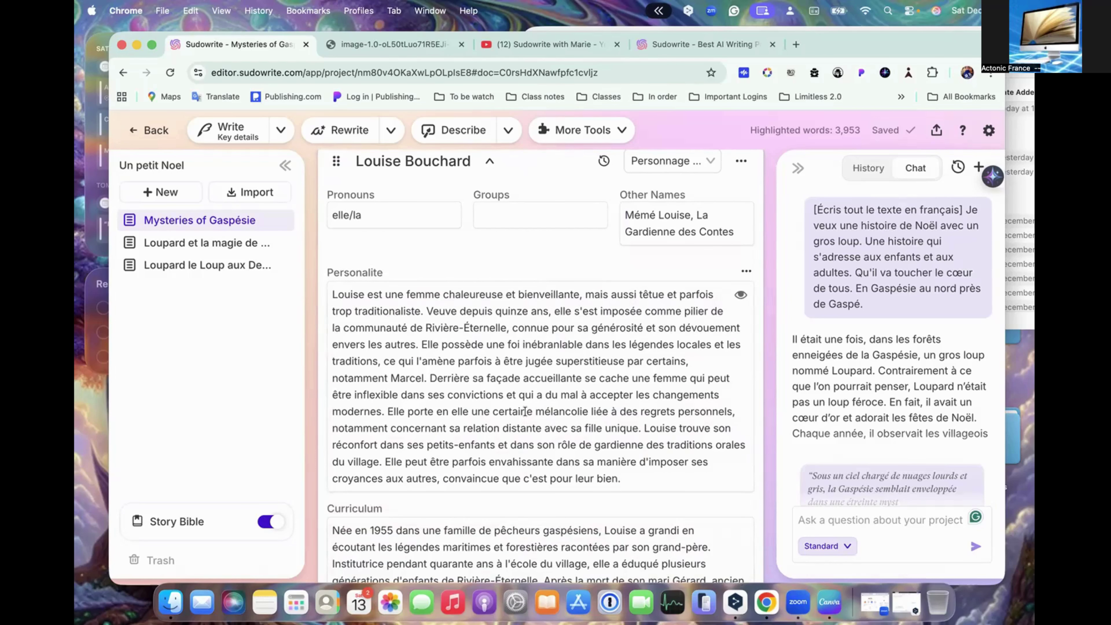
{"action": "scroll", "coordinate": [525, 412], "scroll_direction": "down", "scroll_amount": 5}
{"action": "left_click", "coordinate": [334, 376]}
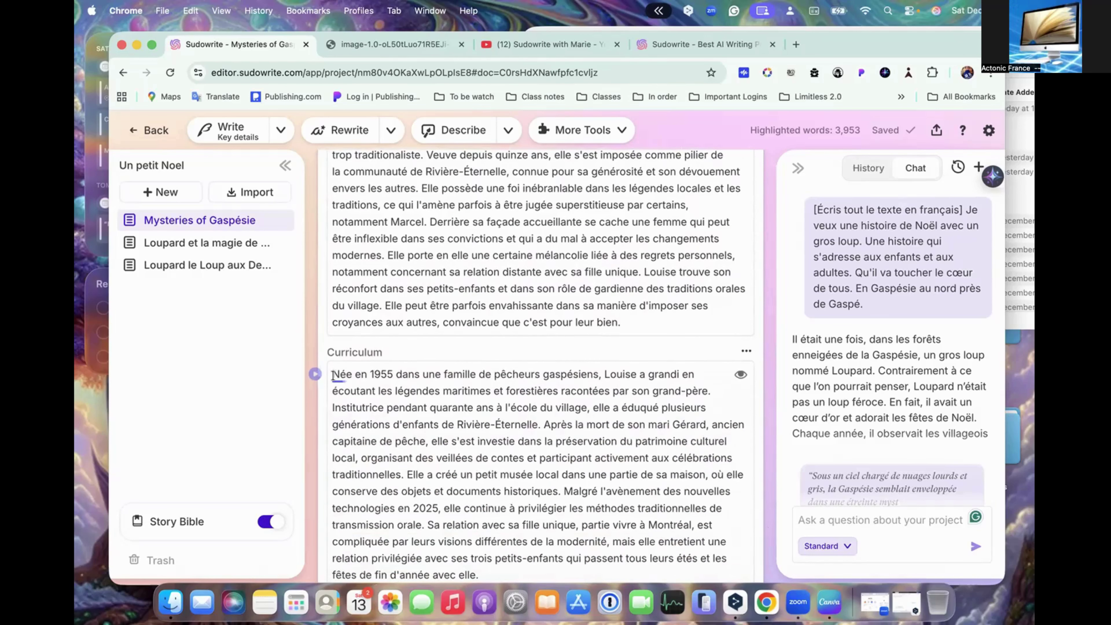
{"action": "left_click_drag", "start_coordinate": [334, 375], "coordinate": [422, 377]}
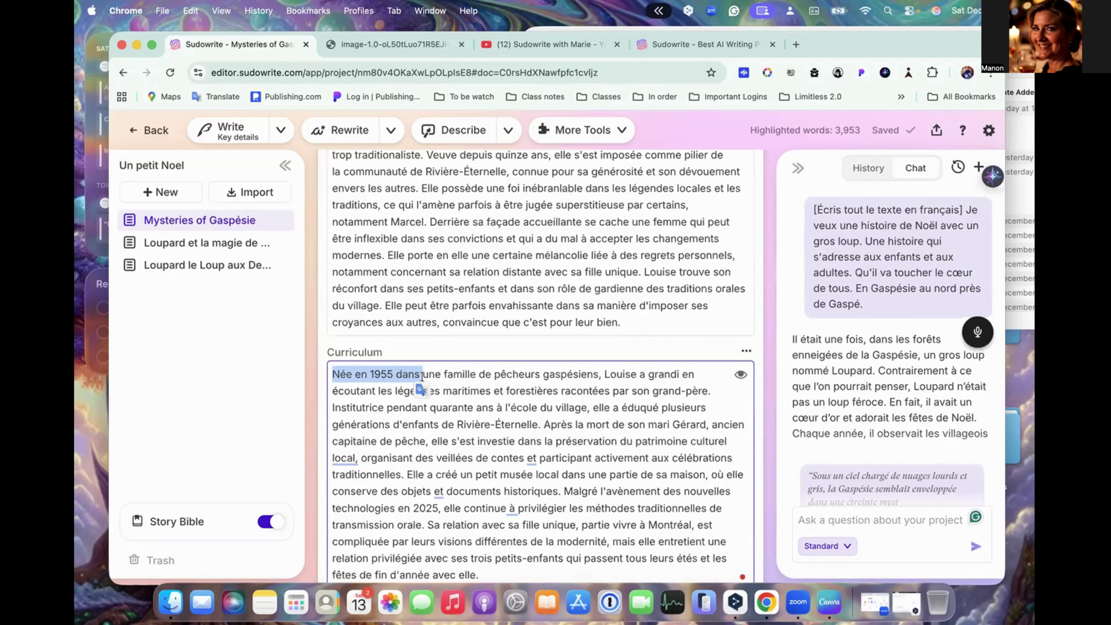
{"action": "scroll", "coordinate": [469, 300], "scroll_direction": "up", "scroll_amount": 15}
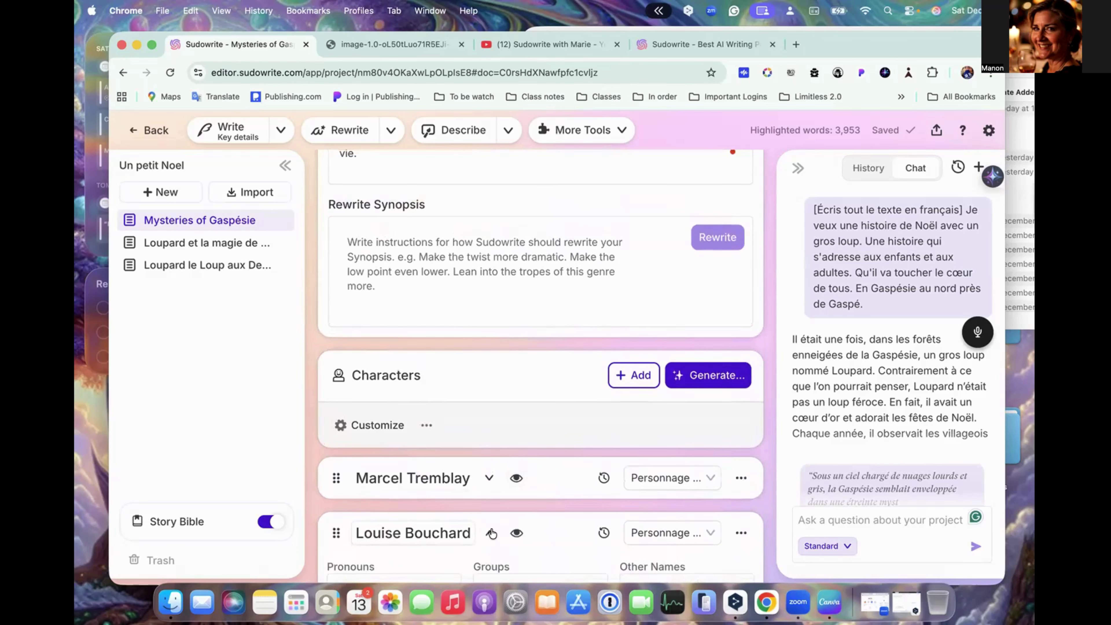
{"action": "left_click", "coordinate": [490, 533]}
{"action": "scroll", "coordinate": [496, 497], "scroll_direction": "down", "scroll_amount": 5}
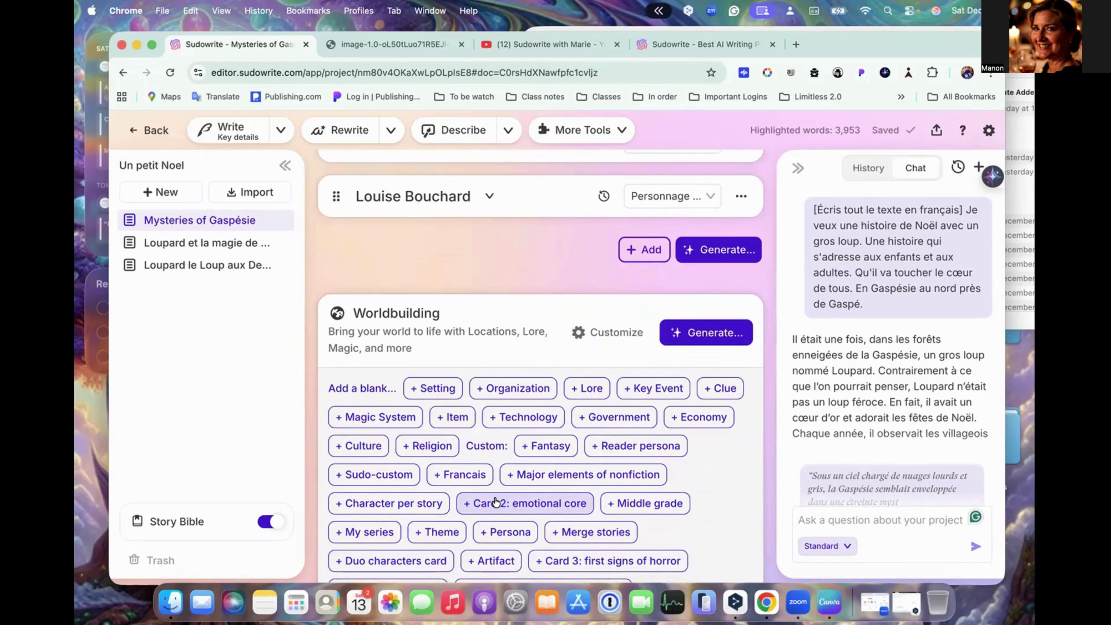
- Set the prose mode in the Write settings to the advanced model Gemini 3 Pro
{"action": "scroll", "coordinate": [498, 441], "scroll_direction": "up", "scroll_amount": 5}
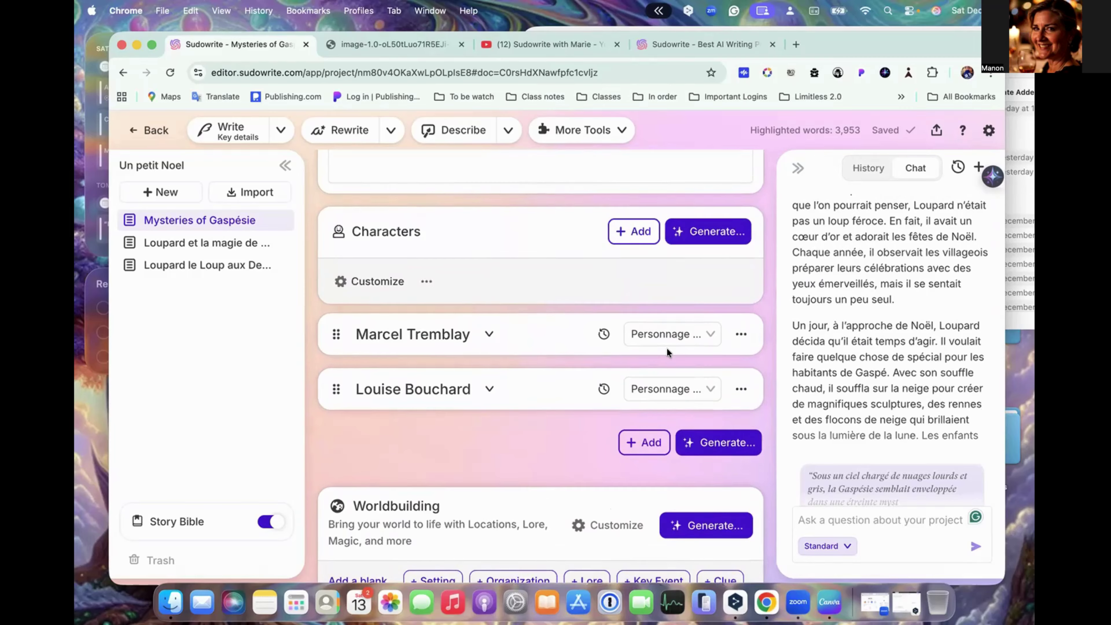
{"action": "left_click", "coordinate": [280, 131]}
{"action": "left_click", "coordinate": [281, 314]}
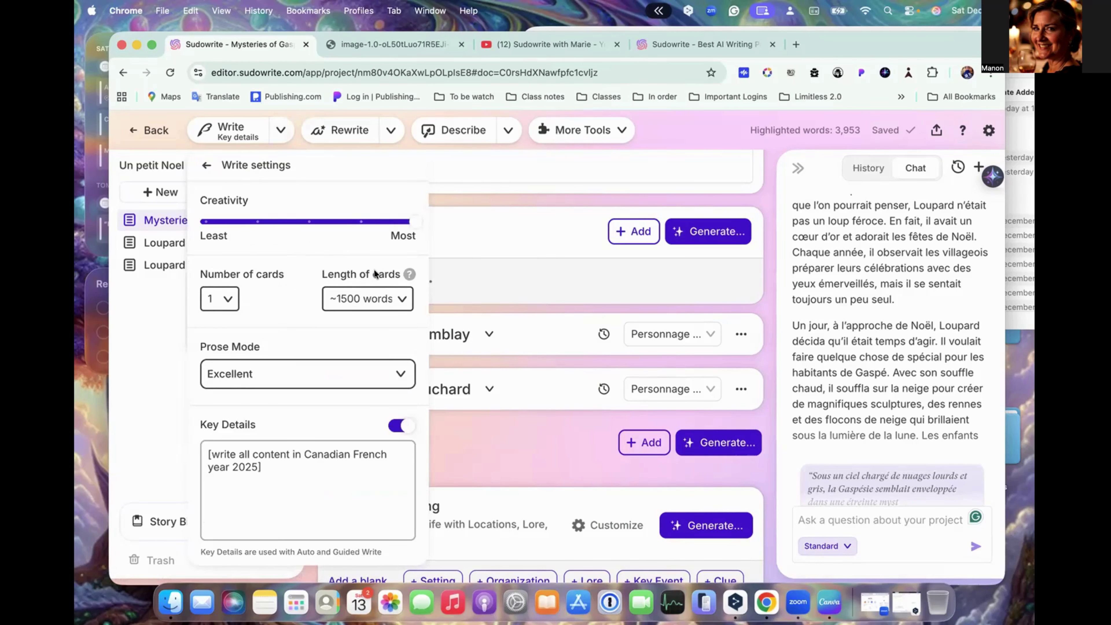
{"action": "left_click", "coordinate": [402, 374]}
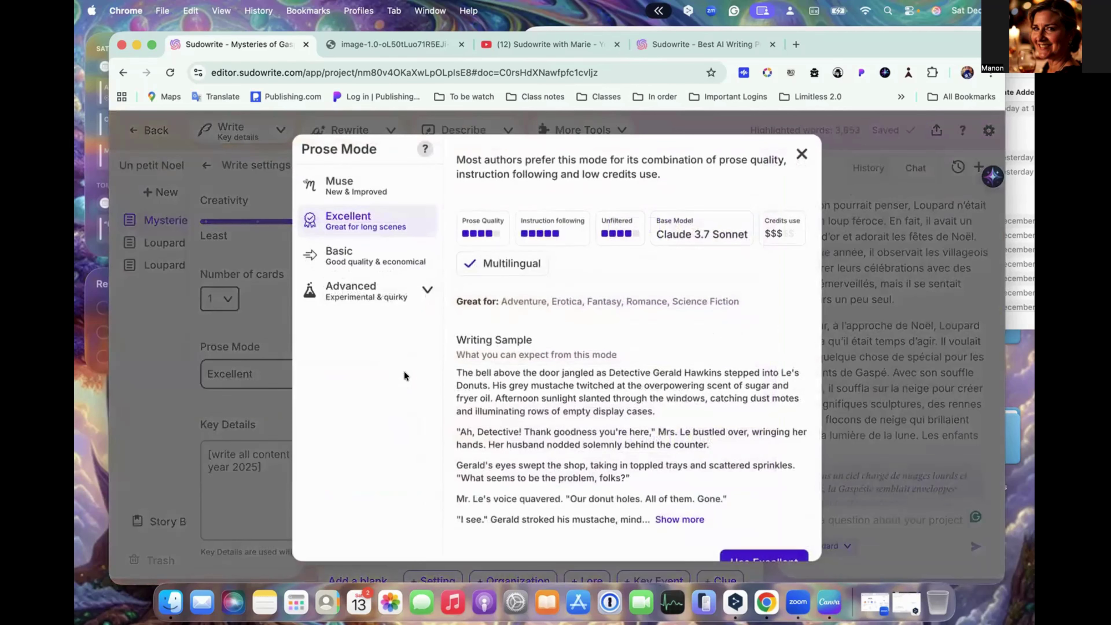
{"action": "left_click", "coordinate": [392, 295]}
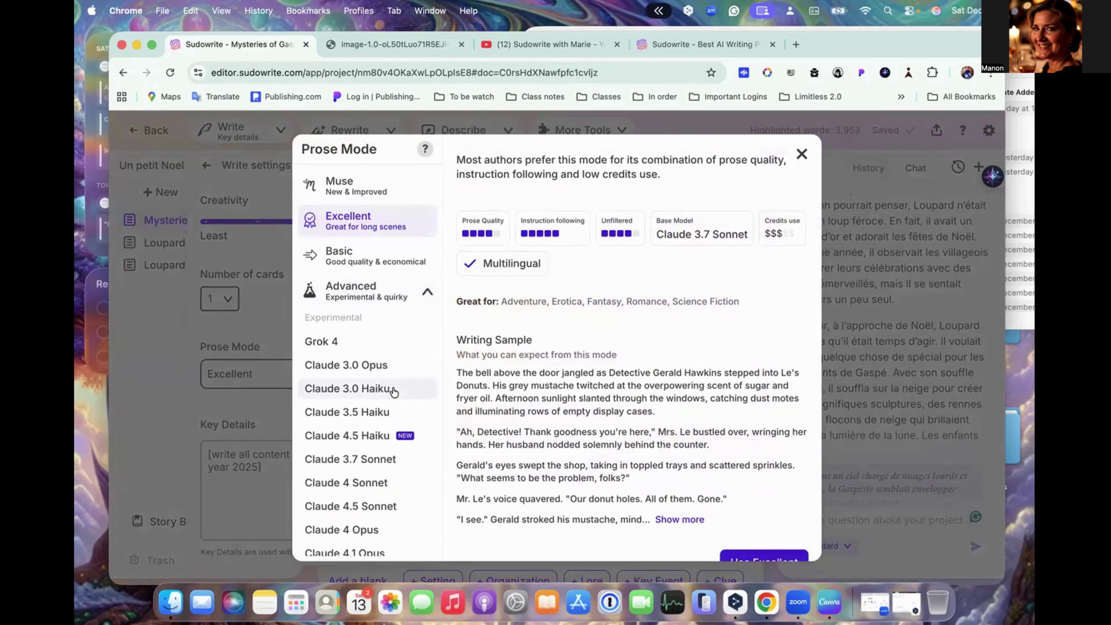
{"action": "scroll", "coordinate": [389, 390], "scroll_direction": "down", "scroll_amount": 6}
{"action": "scroll", "coordinate": [394, 393], "scroll_direction": "down", "scroll_amount": 3}
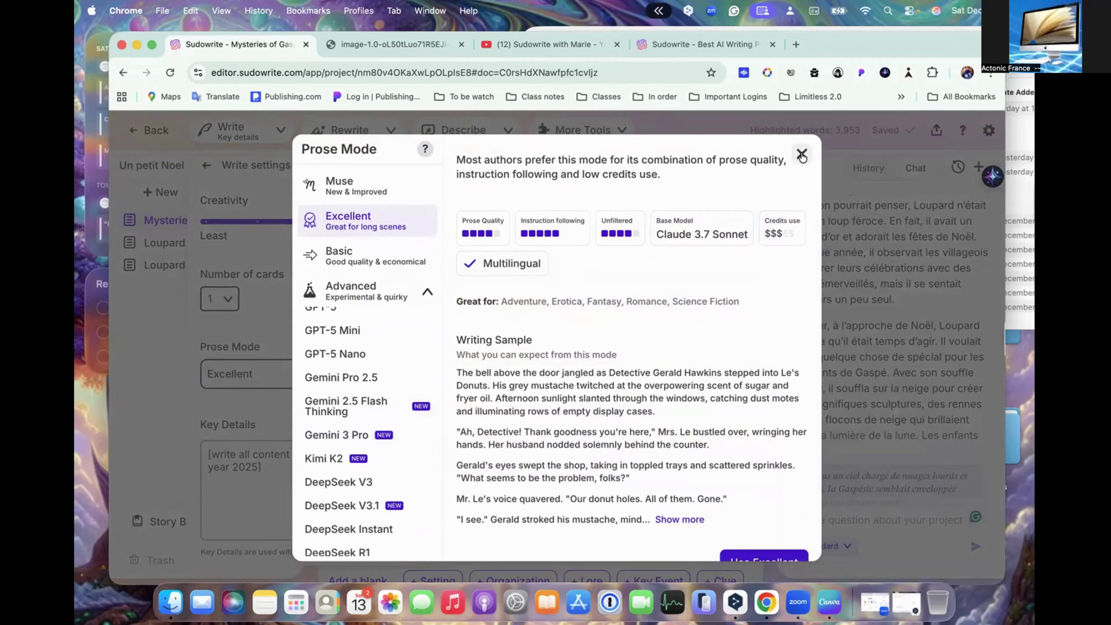
{"action": "left_click", "coordinate": [360, 434]}
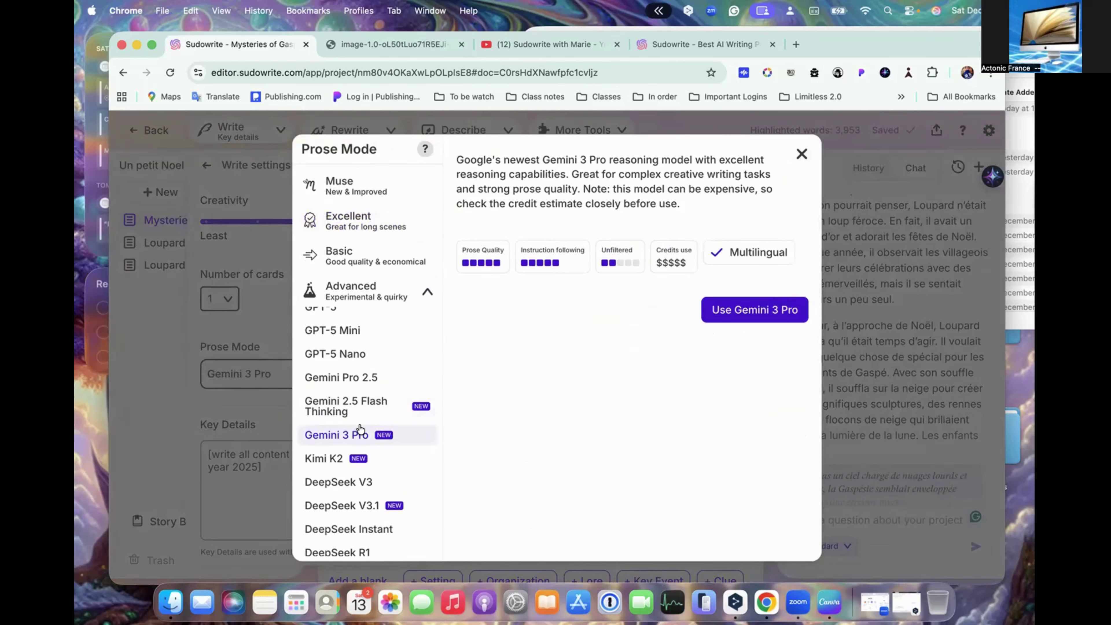
{"action": "left_click", "coordinate": [801, 154]}
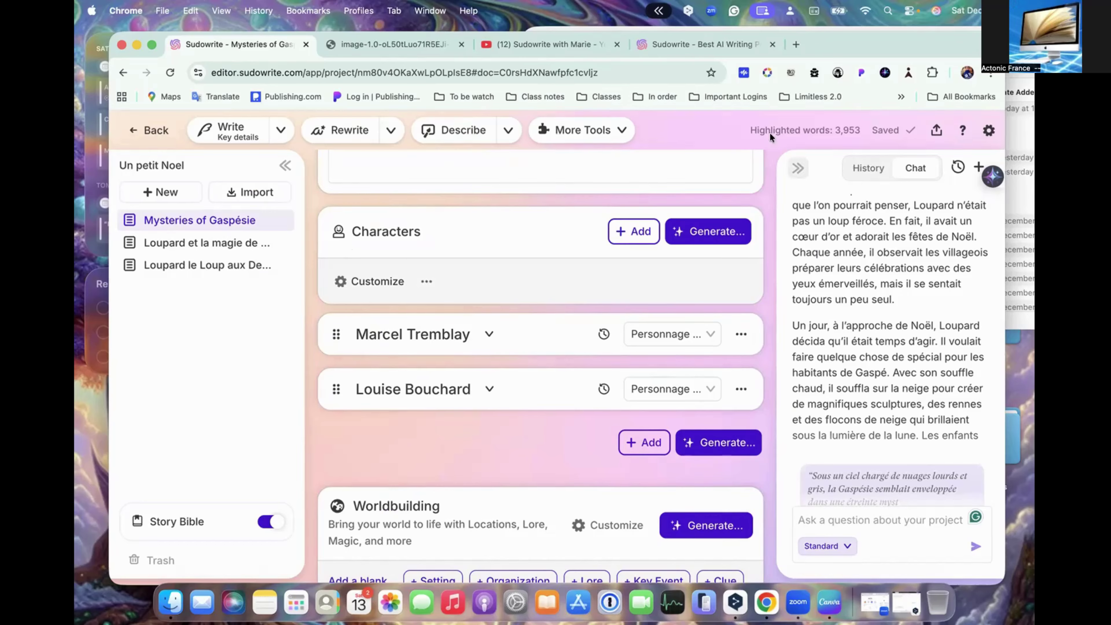
- Reopen the Write settings' prose modes and read the descriptions of Grok 4 and Claude 3.0 Opus, highlighting each text
{"action": "left_click", "coordinate": [281, 130]}
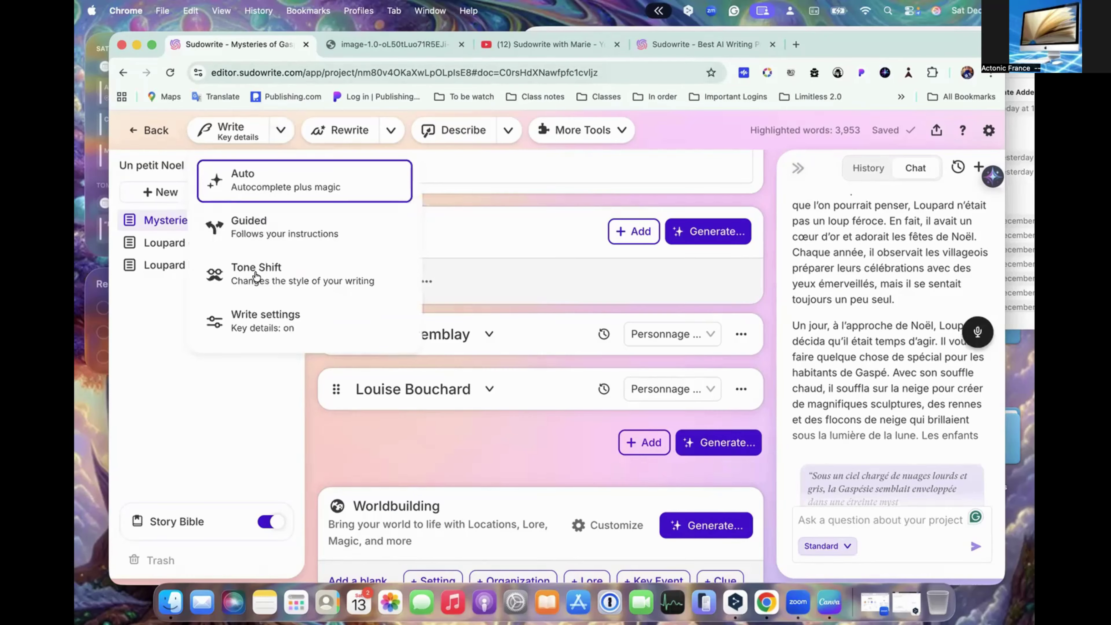
{"action": "left_click", "coordinate": [259, 322]}
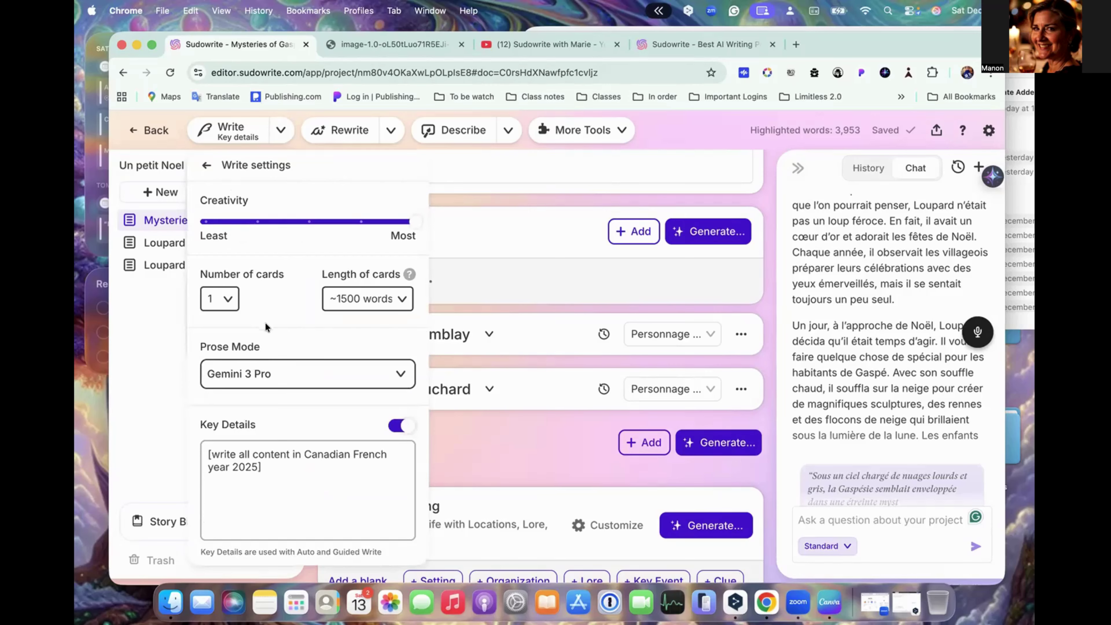
{"action": "left_click", "coordinate": [367, 376]}
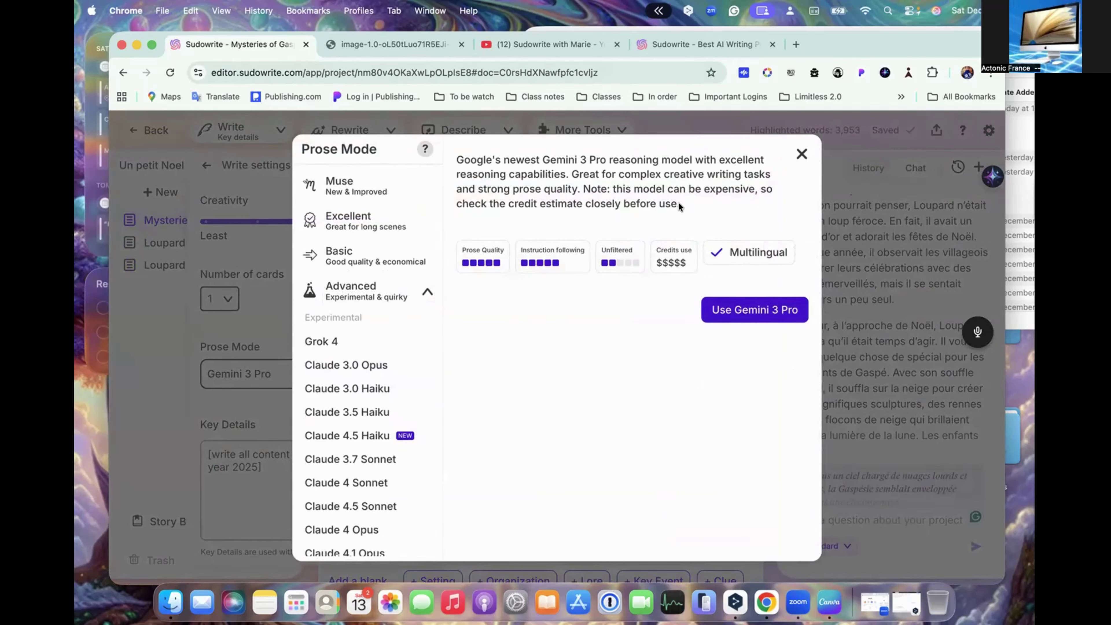
{"action": "left_click", "coordinate": [357, 351]}
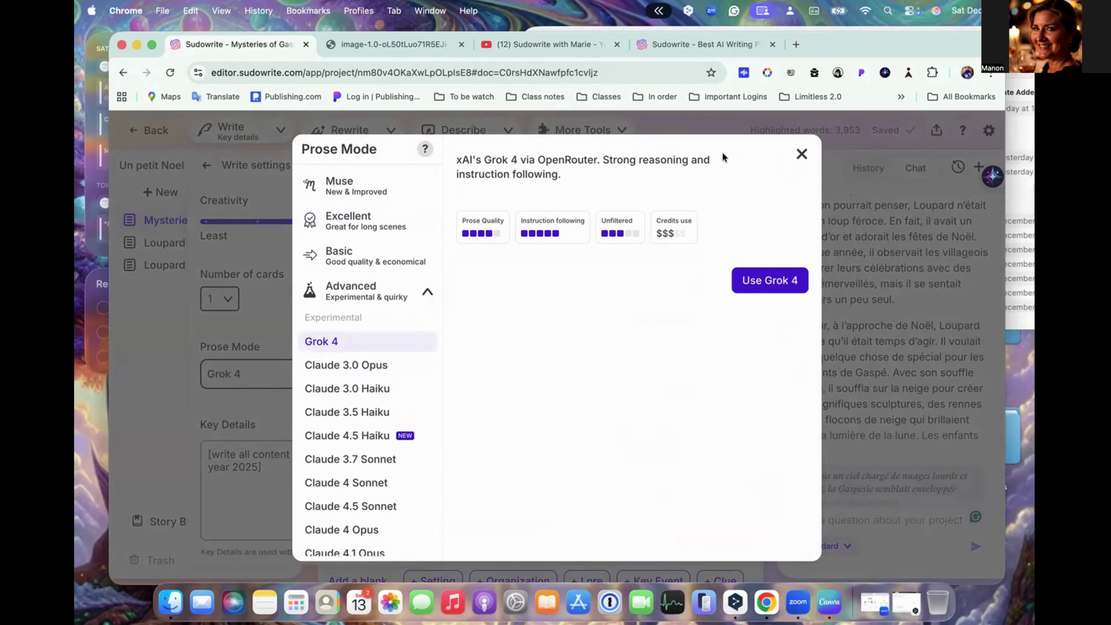
{"action": "left_click_drag", "start_coordinate": [456, 160], "coordinate": [571, 173]}
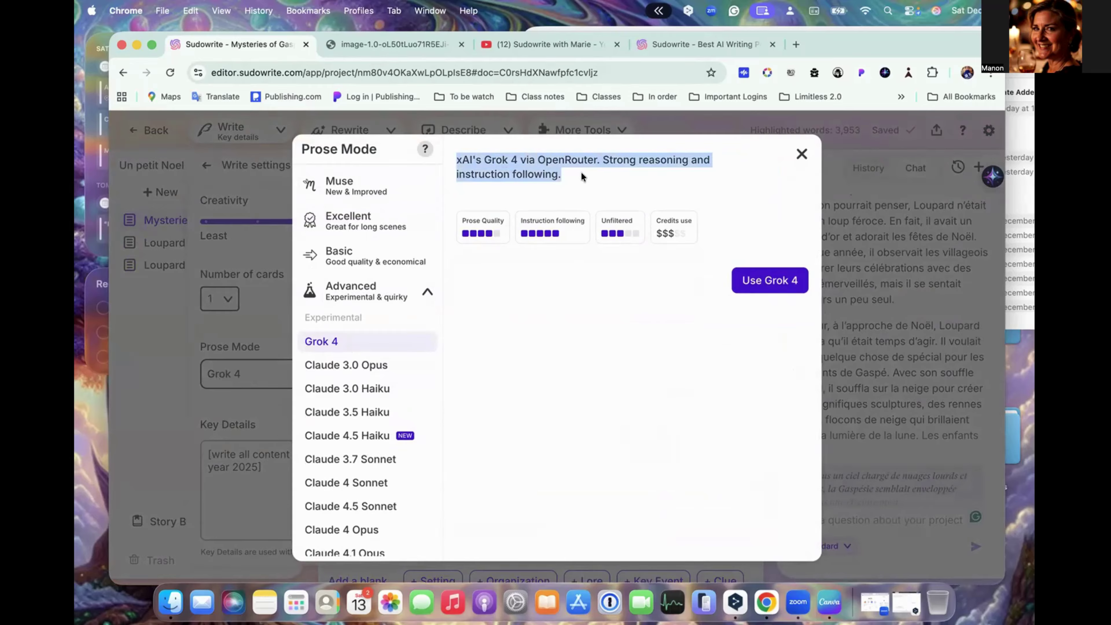
{"action": "left_click", "coordinate": [387, 369]}
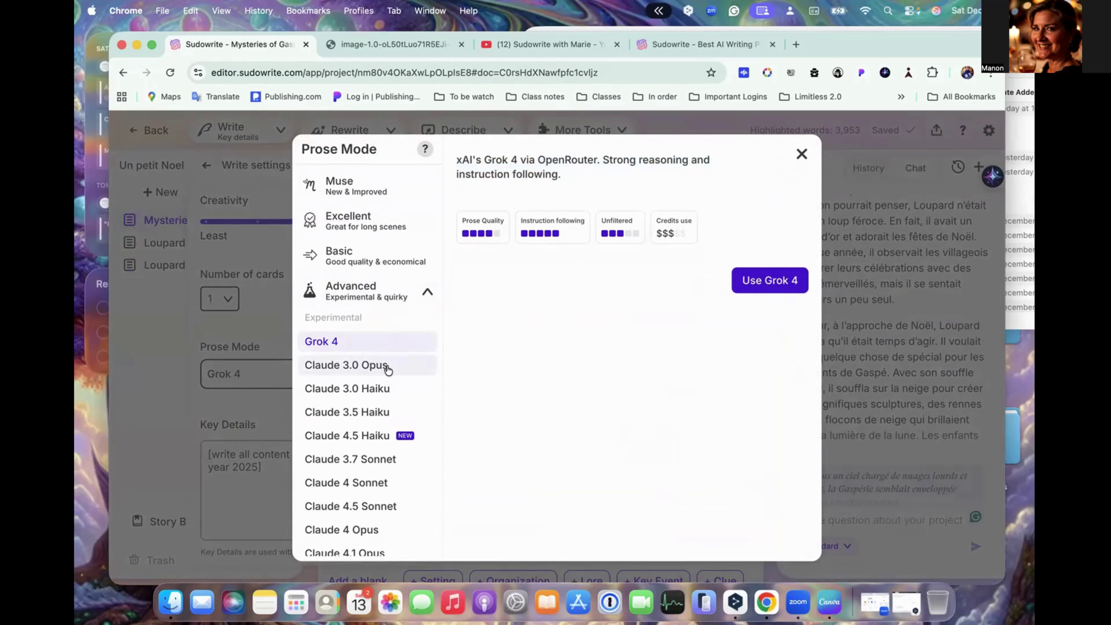
{"action": "left_click", "coordinate": [387, 369]}
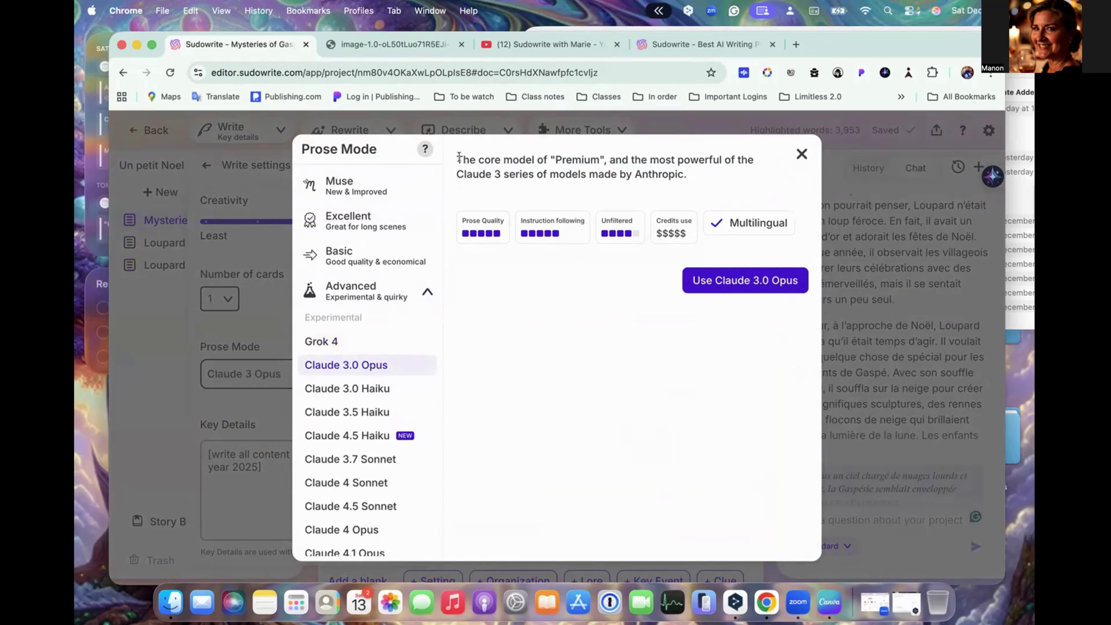
{"action": "left_click_drag", "start_coordinate": [459, 157], "coordinate": [690, 175]}
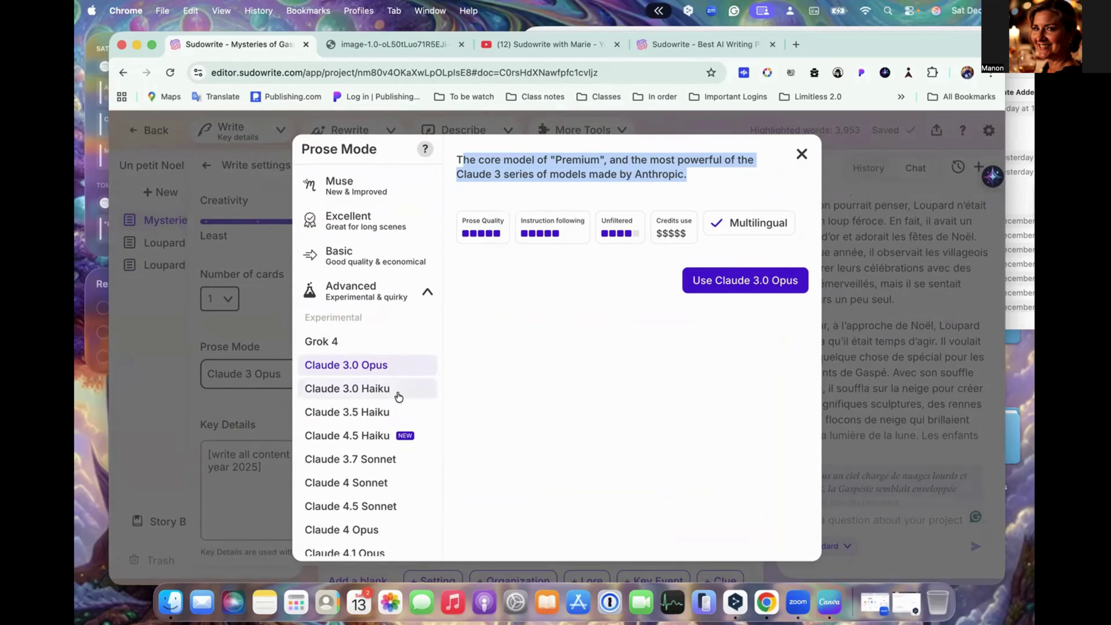
- Compare the ratings and descriptions of Claude 3.0 Haiku, Claude 4.5 Haiku, Claude 4 Sonnet and GPT 4.1 Nano
{"action": "left_click", "coordinate": [389, 392]}
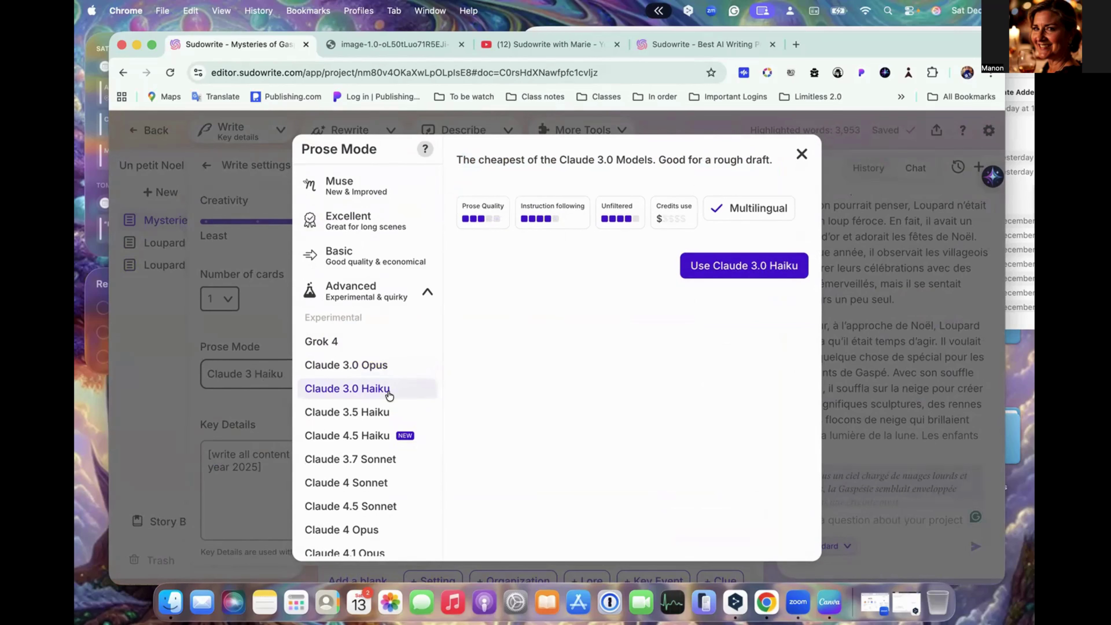
{"action": "left_click", "coordinate": [376, 440]}
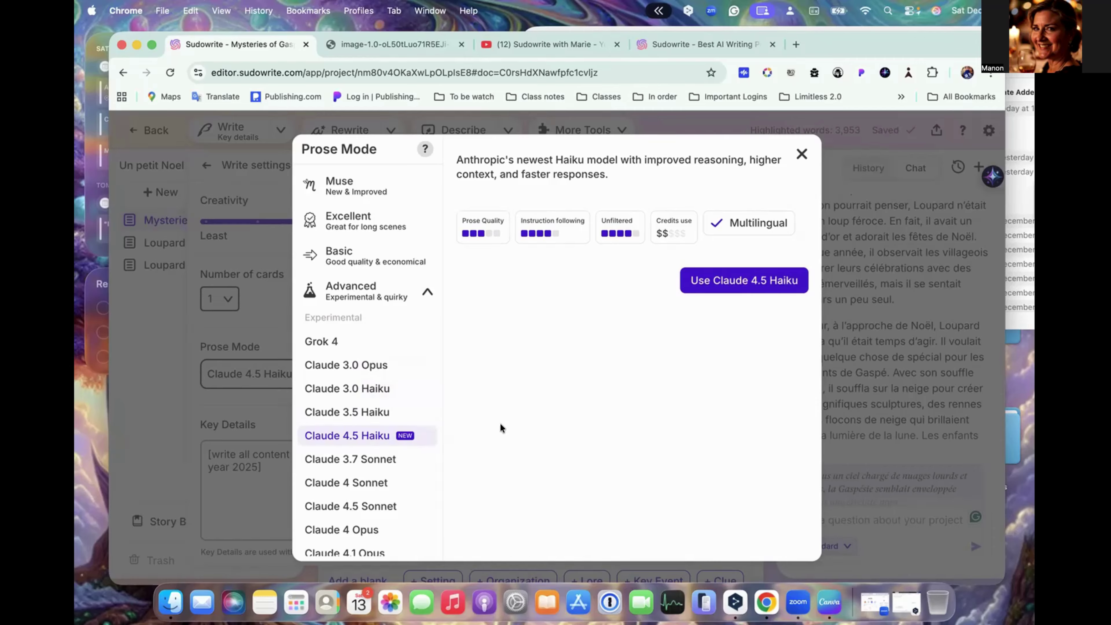
{"action": "left_click", "coordinate": [346, 482]}
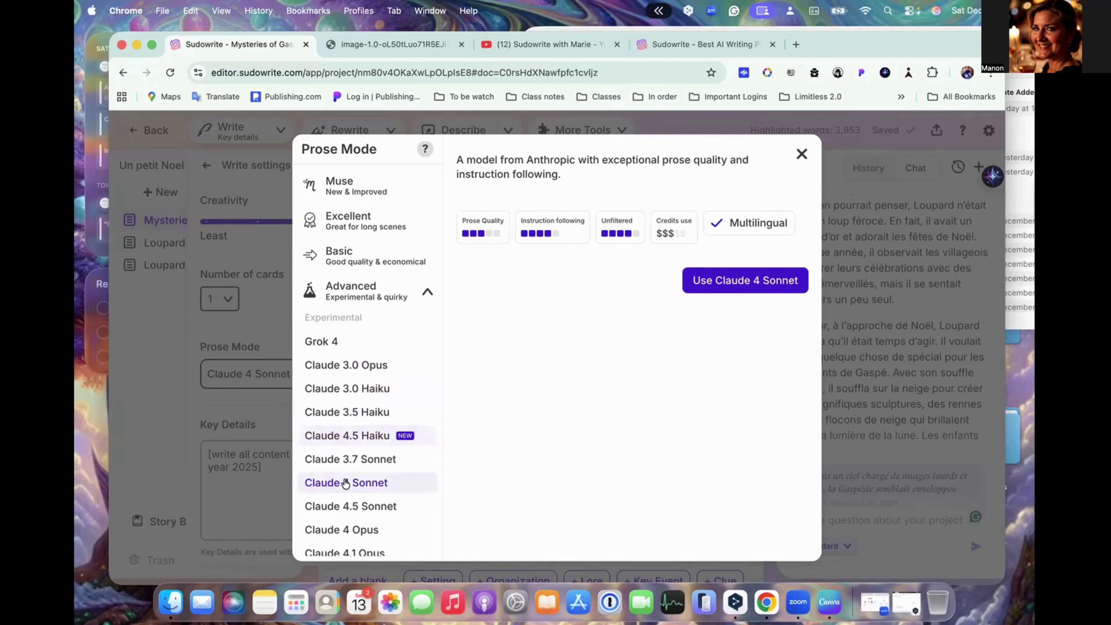
{"action": "scroll", "coordinate": [345, 482], "scroll_direction": "down", "scroll_amount": 6}
{"action": "left_click", "coordinate": [352, 422]}
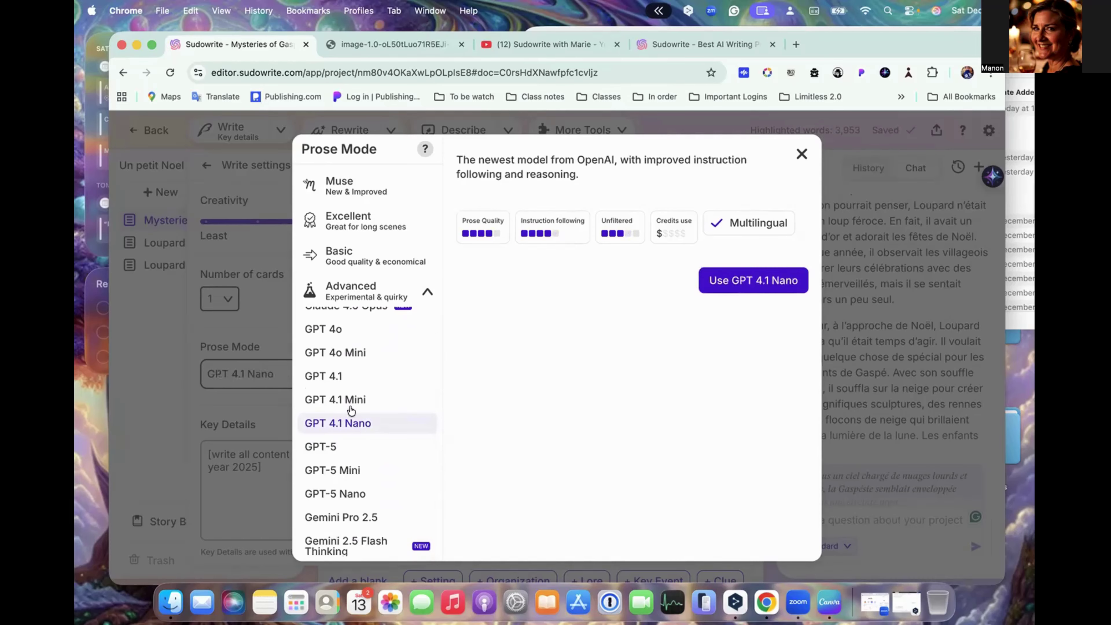
{"action": "left_click_drag", "start_coordinate": [456, 159], "coordinate": [592, 161]}
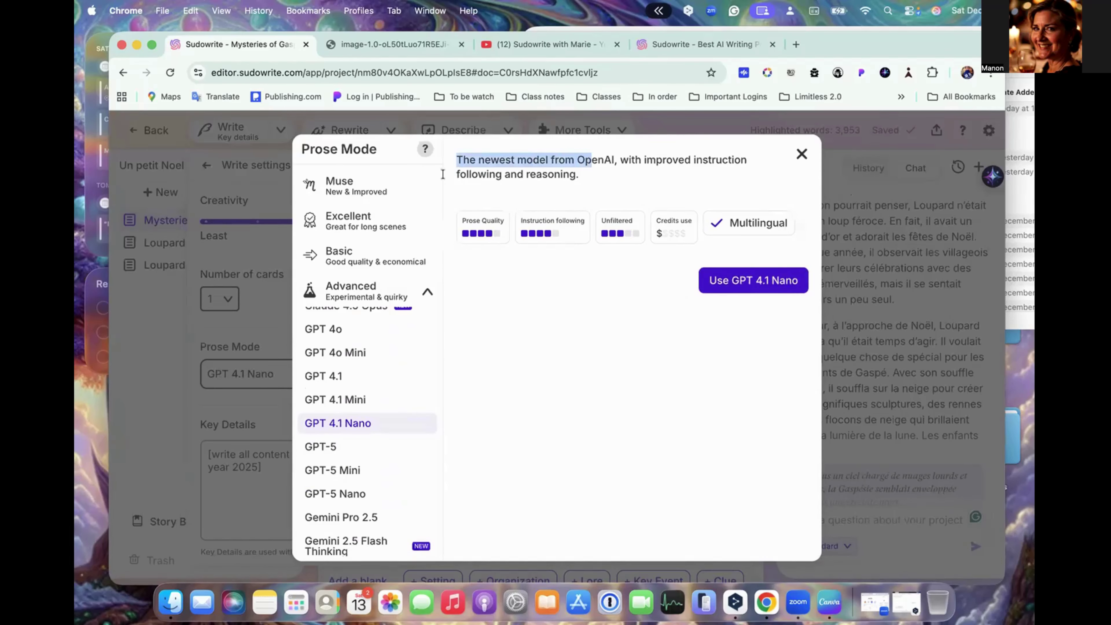
- Review the Muse prose mode's ratings, recommended genres and writing sample, and highlight the Writing Sample heading
{"action": "left_click", "coordinate": [369, 192]}
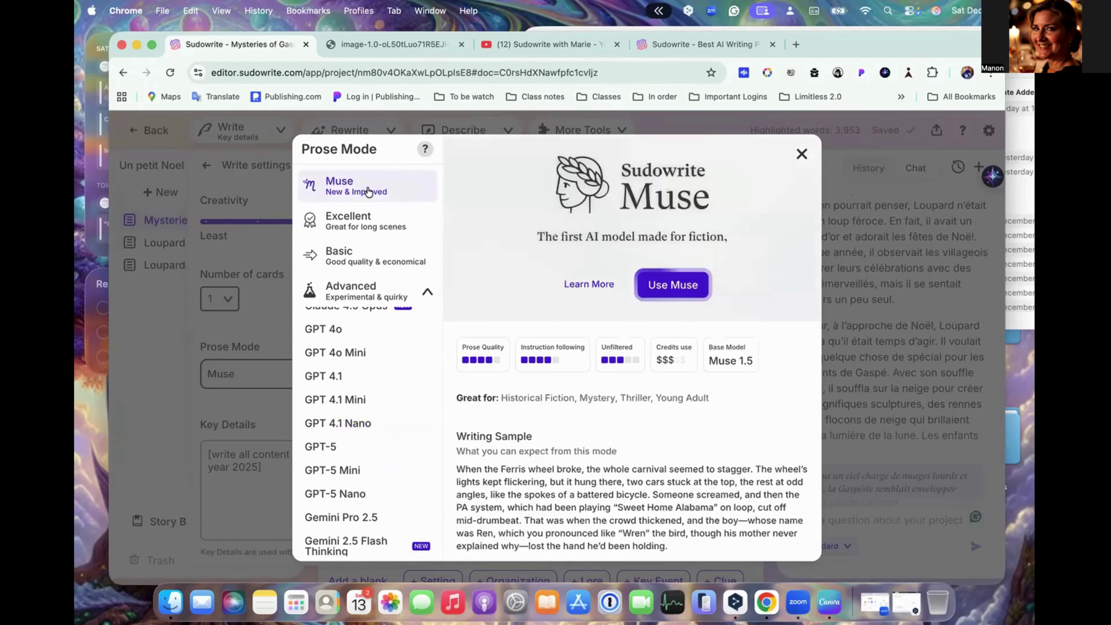
{"action": "scroll", "coordinate": [632, 277], "scroll_direction": "down", "scroll_amount": 2}
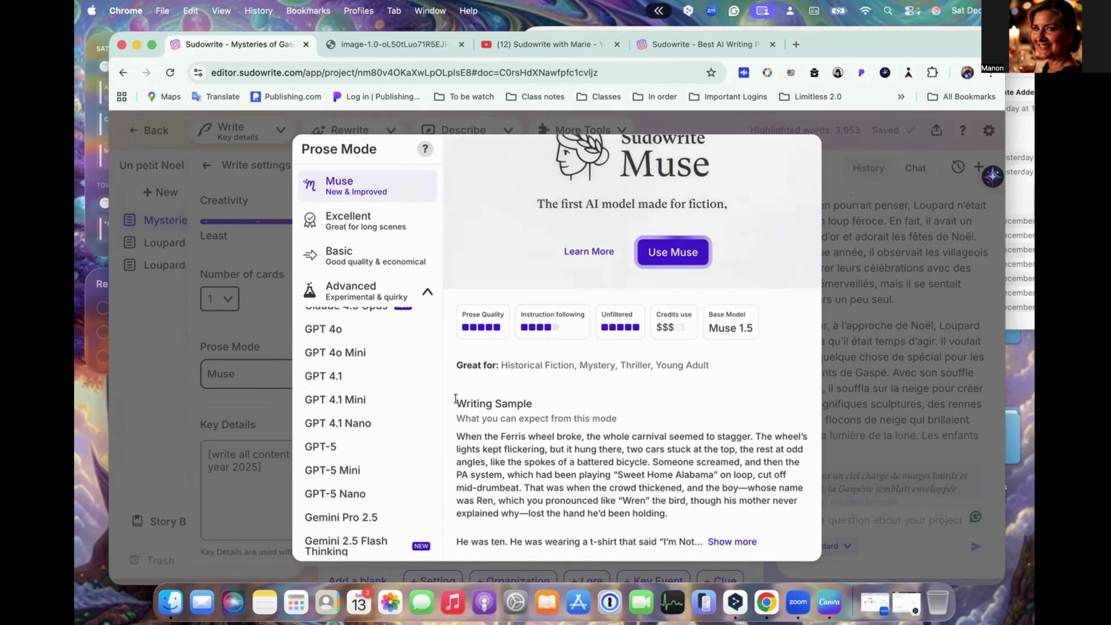
{"action": "left_click_drag", "start_coordinate": [455, 399], "coordinate": [593, 399]}
{"action": "scroll", "coordinate": [649, 354], "scroll_direction": "up", "scroll_amount": 2}
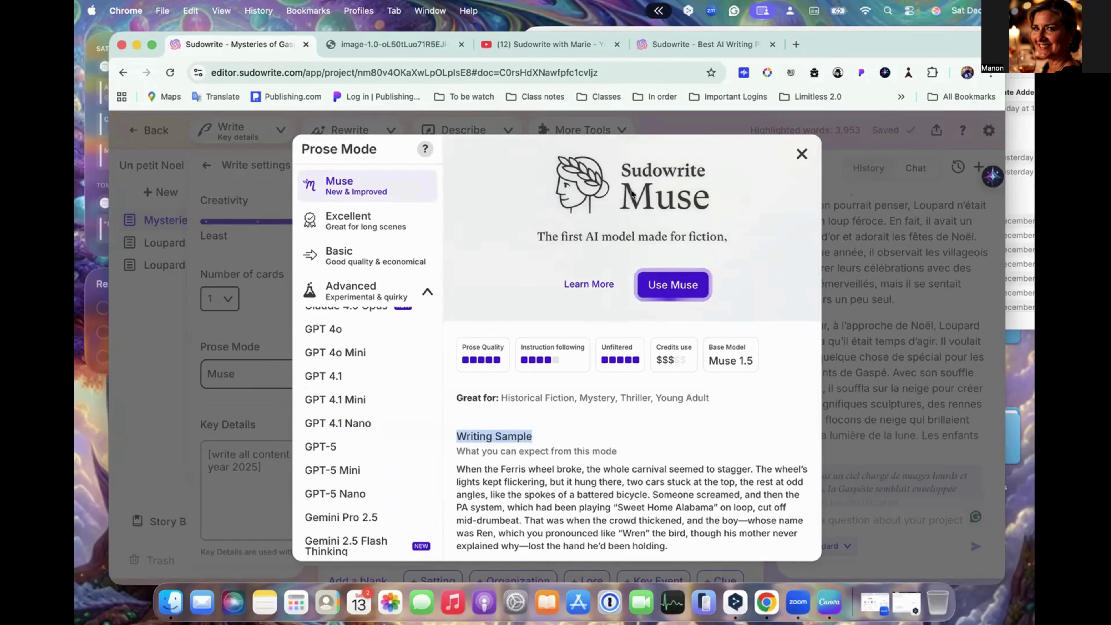
{"action": "left_click_drag", "start_coordinate": [730, 237], "coordinate": [524, 246]}
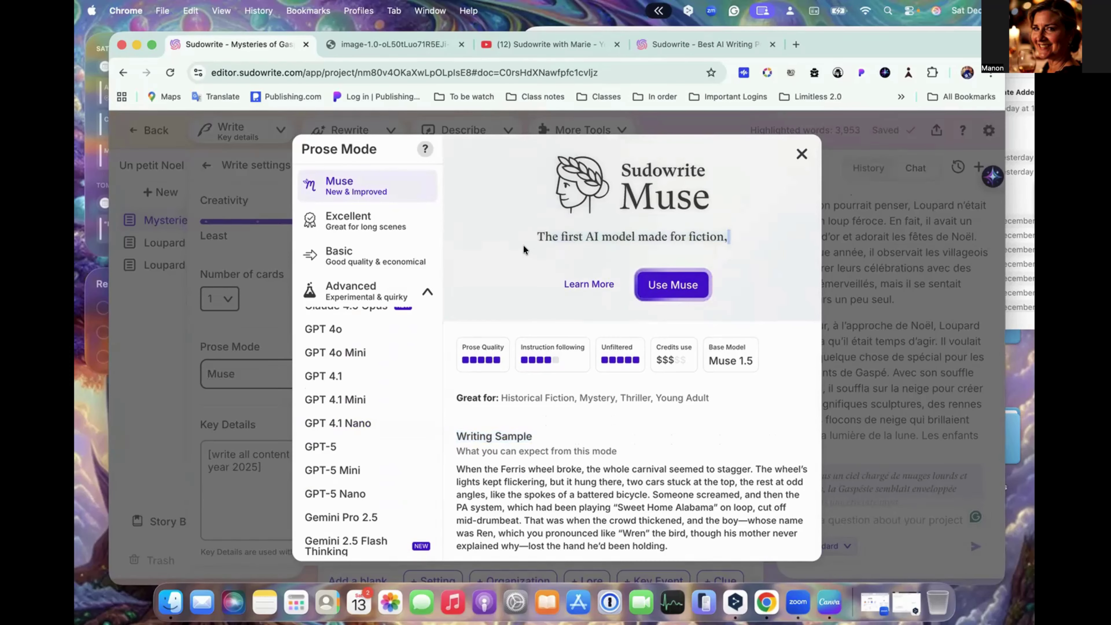
- Examine the Excellent prose mode and highlight its description and its list of recommended genres
{"action": "left_click", "coordinate": [363, 226]}
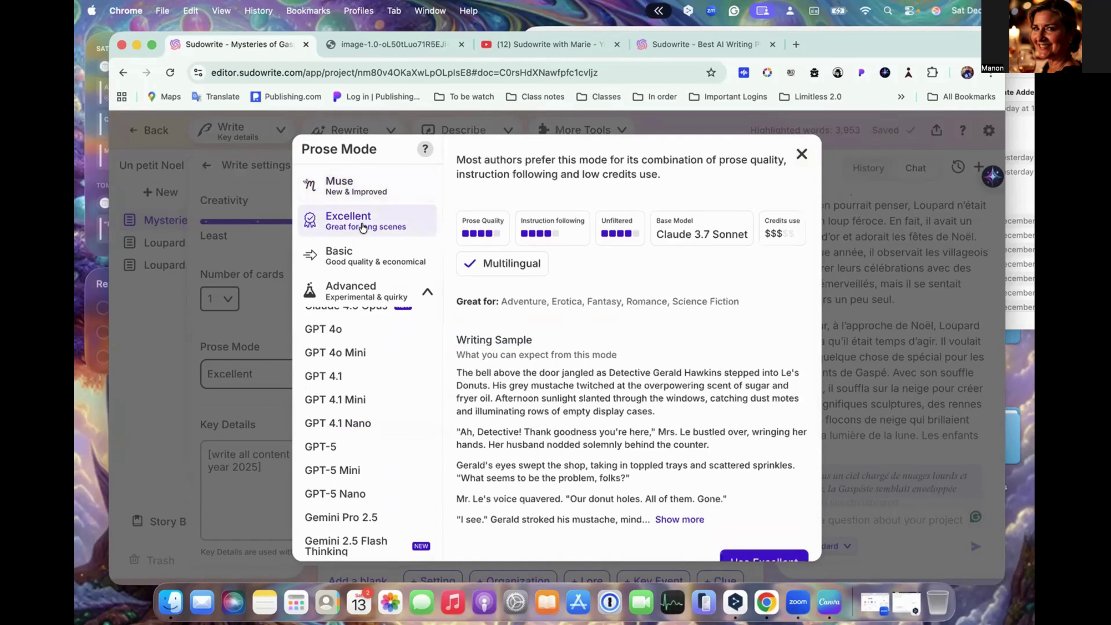
{"action": "left_click_drag", "start_coordinate": [457, 160], "coordinate": [670, 175]}
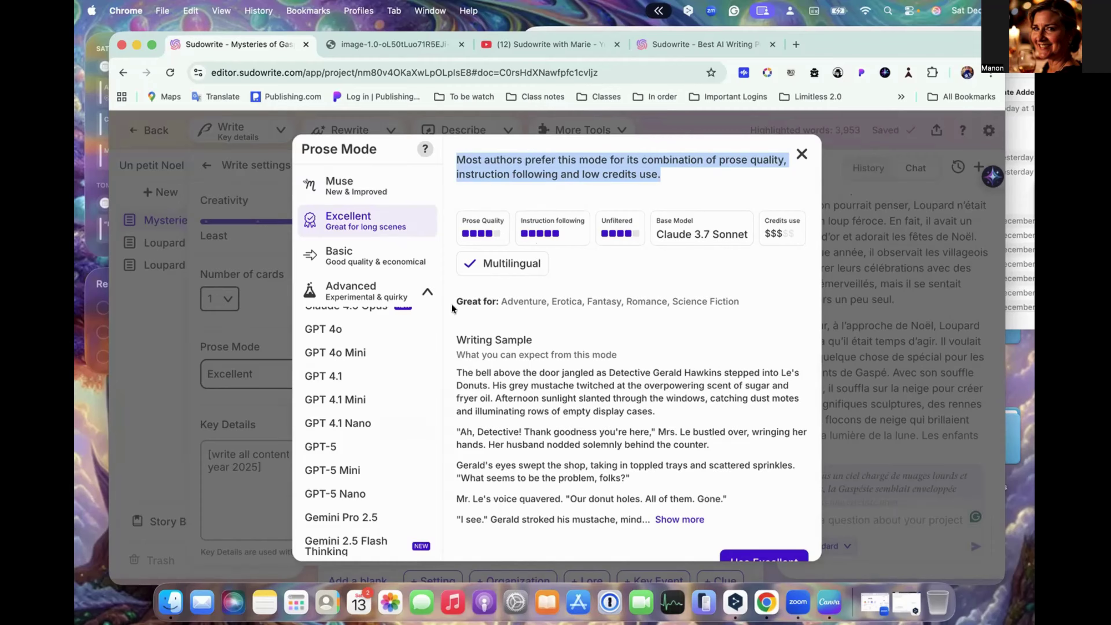
{"action": "left_click_drag", "start_coordinate": [453, 301], "coordinate": [629, 309]}
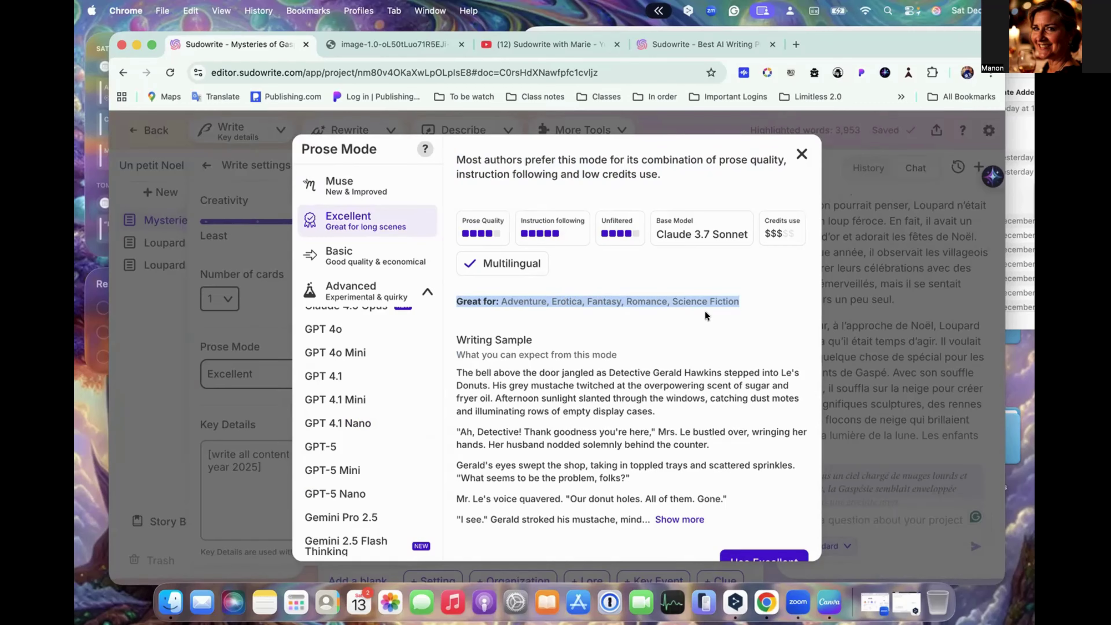
- Select the Basic prose mode, highlight part of its writing sample, and close the prose mode window
{"action": "left_click", "coordinate": [400, 259]}
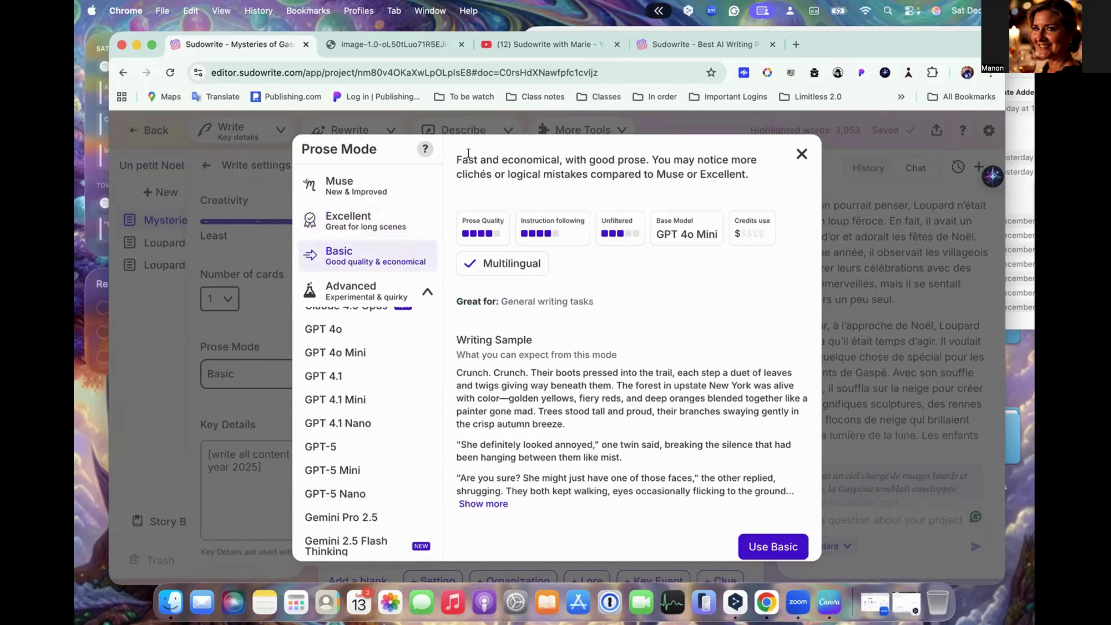
{"action": "left_click_drag", "start_coordinate": [612, 298], "coordinate": [439, 310]}
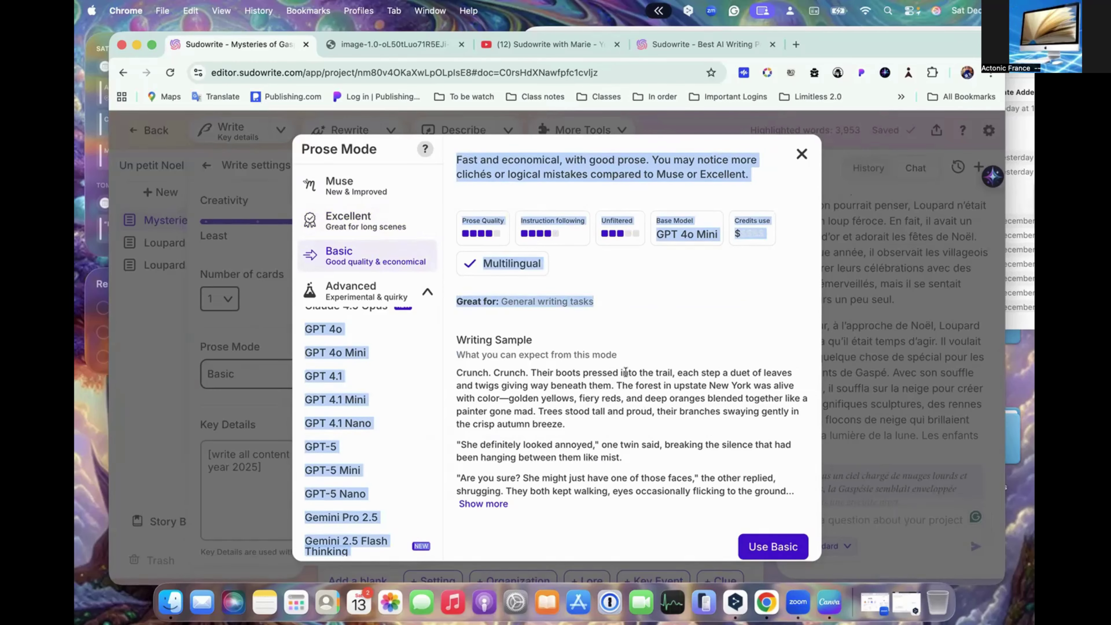
{"action": "left_click", "coordinate": [546, 385]}
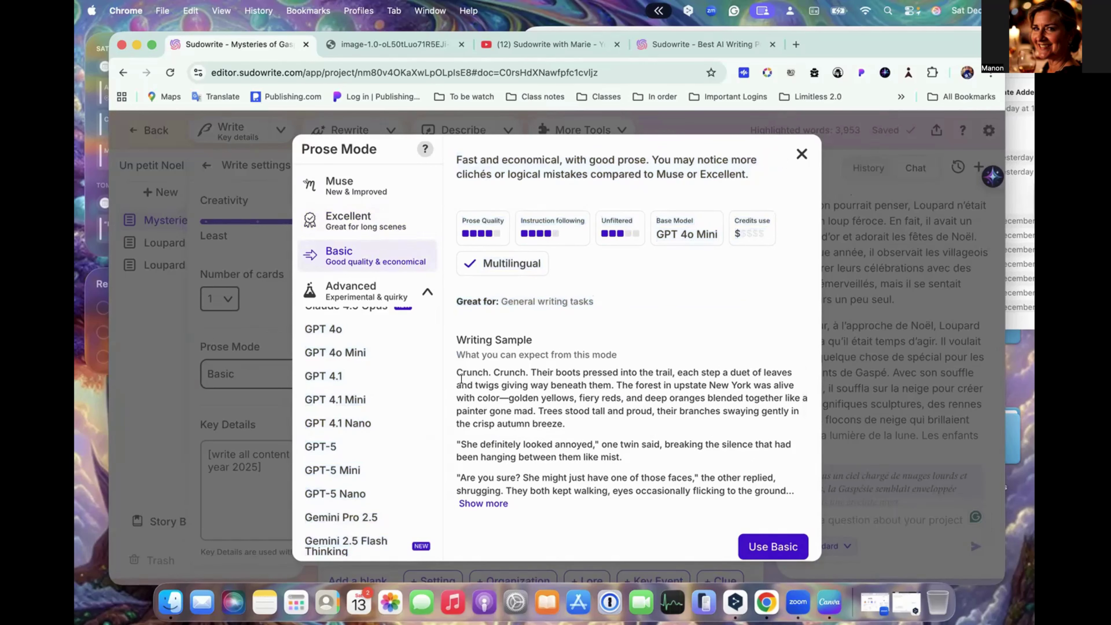
{"action": "left_click_drag", "start_coordinate": [460, 385], "coordinate": [669, 490]}
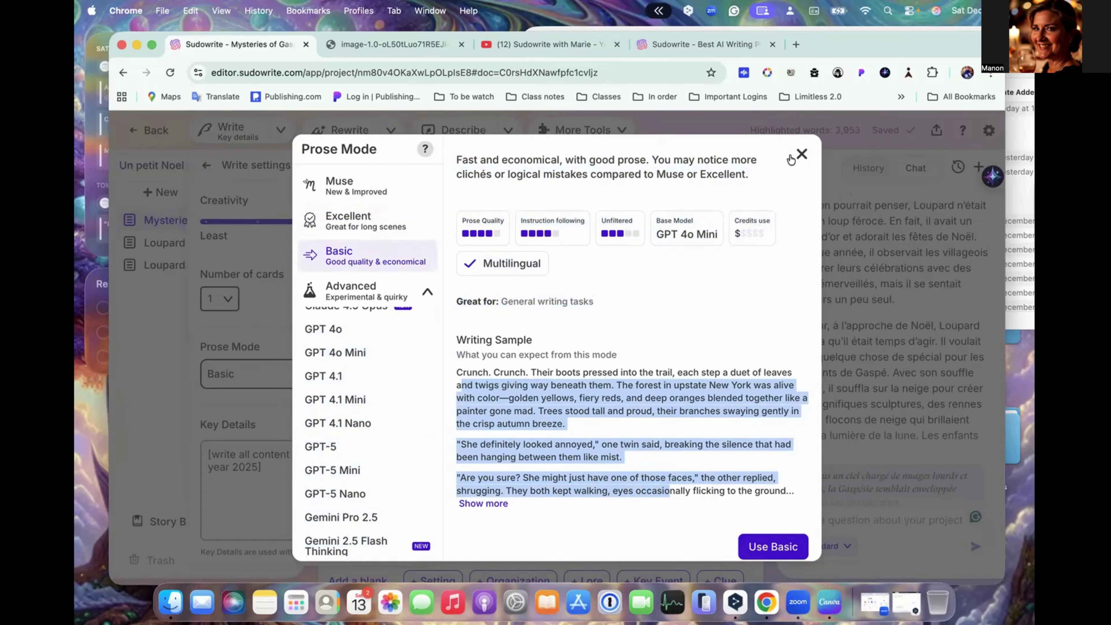
{"action": "left_click", "coordinate": [801, 154]}
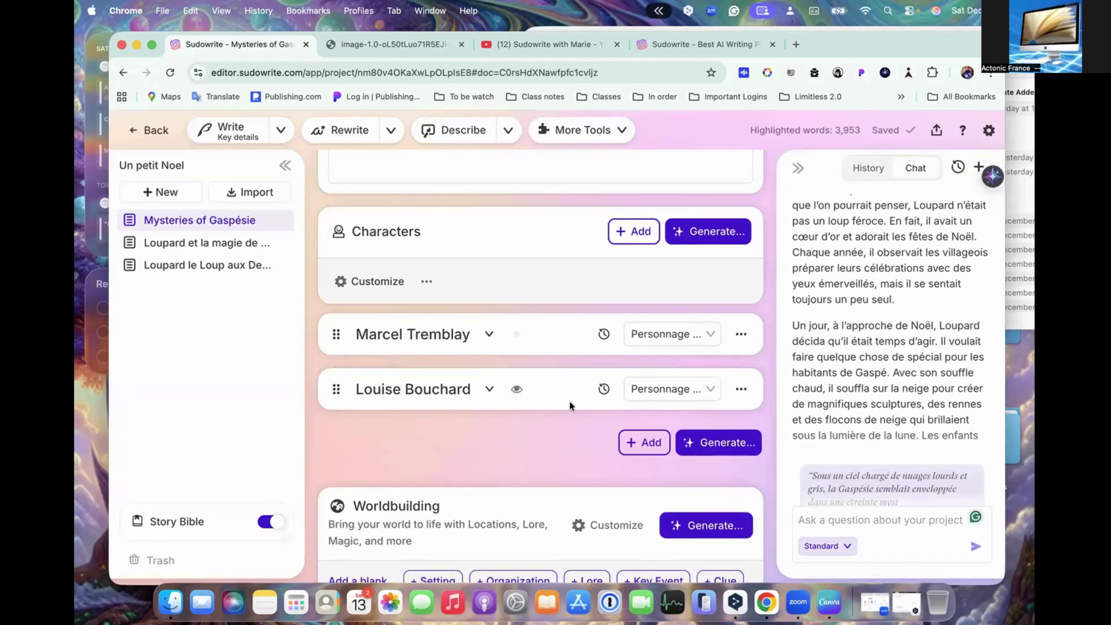
- Review the Worldbuilding card types, expand the Story Bible section list, and look back over the Braindump story text
{"action": "scroll", "coordinate": [570, 401], "scroll_direction": "down", "scroll_amount": 5}
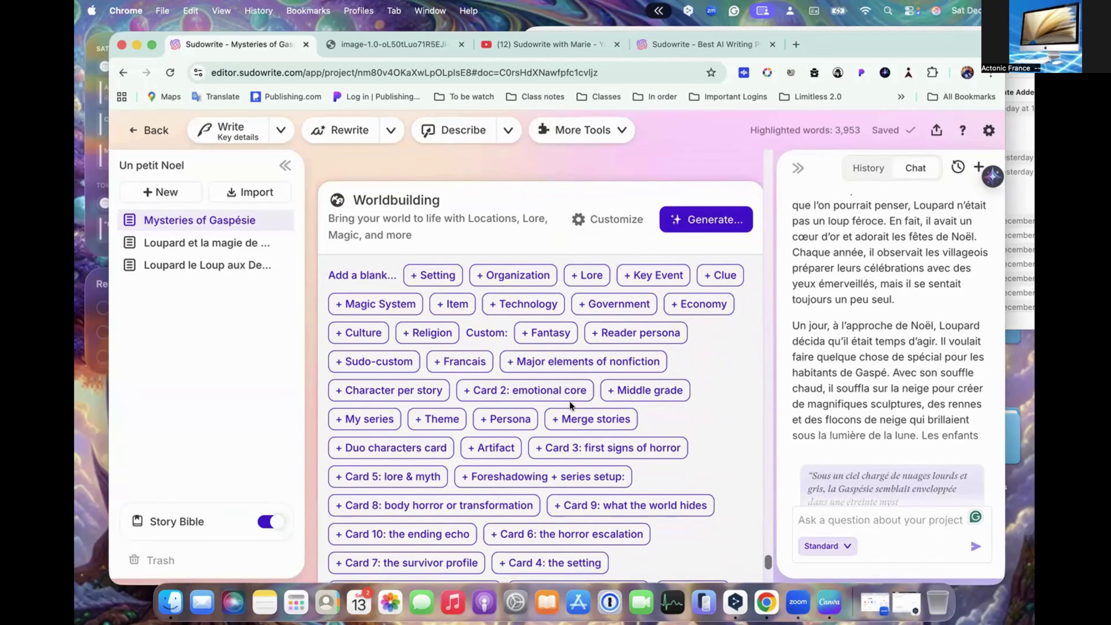
{"action": "left_click", "coordinate": [177, 522]}
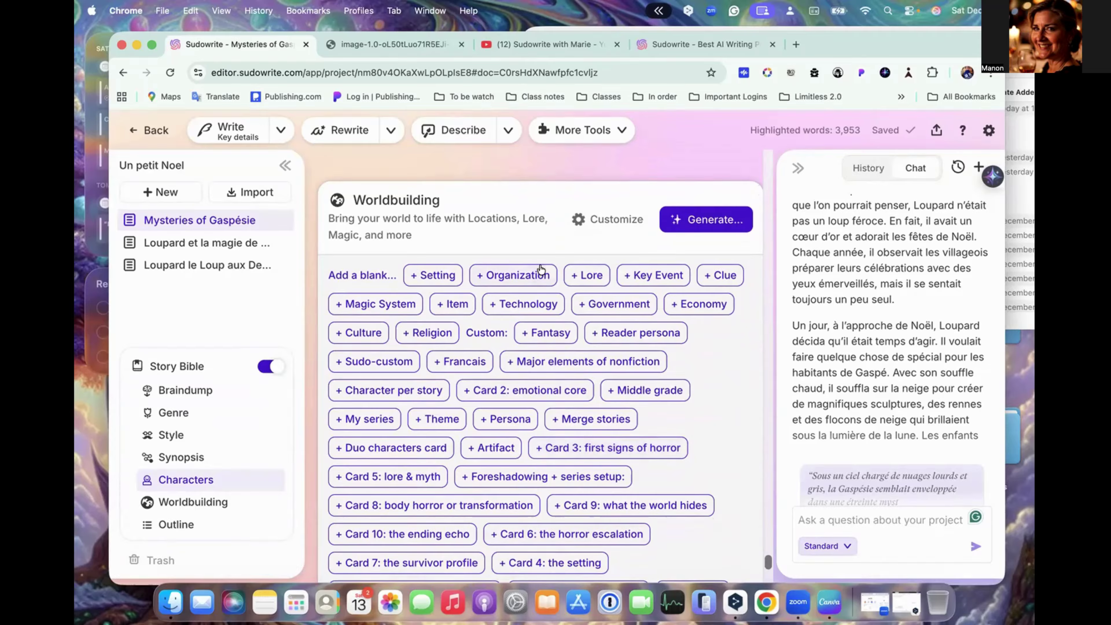
{"action": "scroll", "coordinate": [563, 195], "scroll_direction": "up", "scroll_amount": 6}
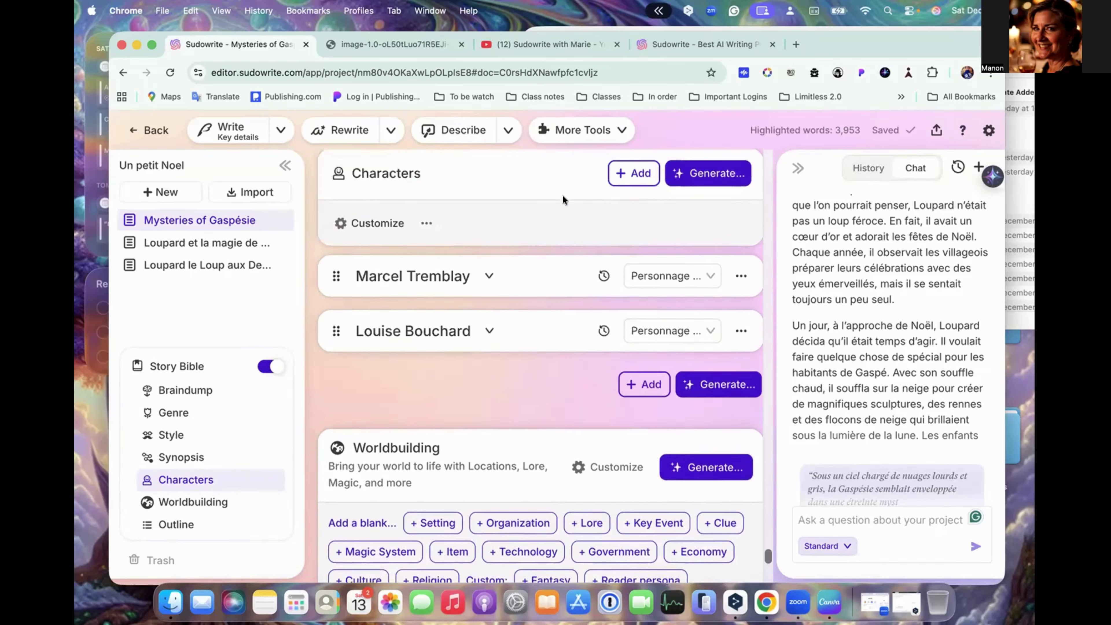
{"action": "scroll", "coordinate": [563, 195], "scroll_direction": "up", "scroll_amount": 15}
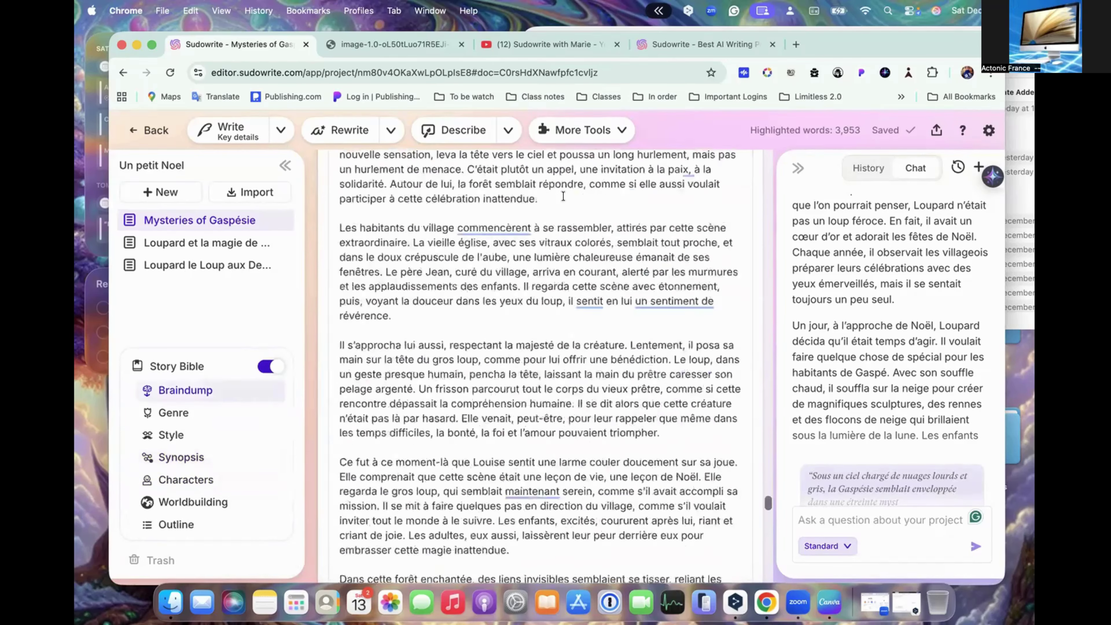
{"action": "scroll", "coordinate": [563, 195], "scroll_direction": "up", "scroll_amount": 10}
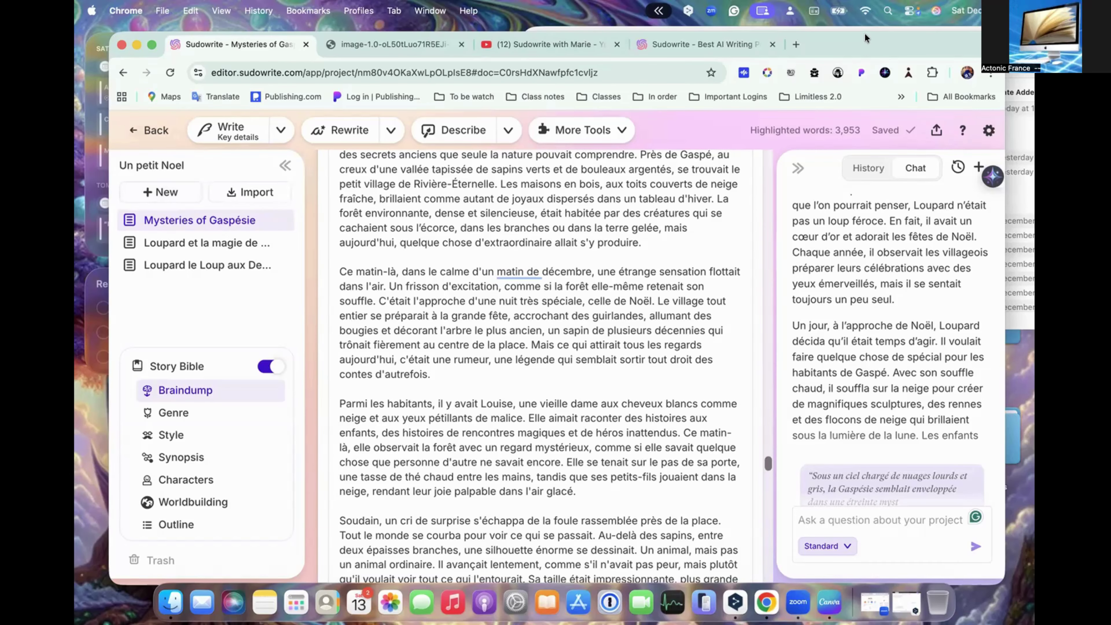
- Switch to the Canva workshop presentation and show the thank-you slide on page 15
{"action": "left_click_drag", "start_coordinate": [865, 32], "coordinate": [865, 26]}
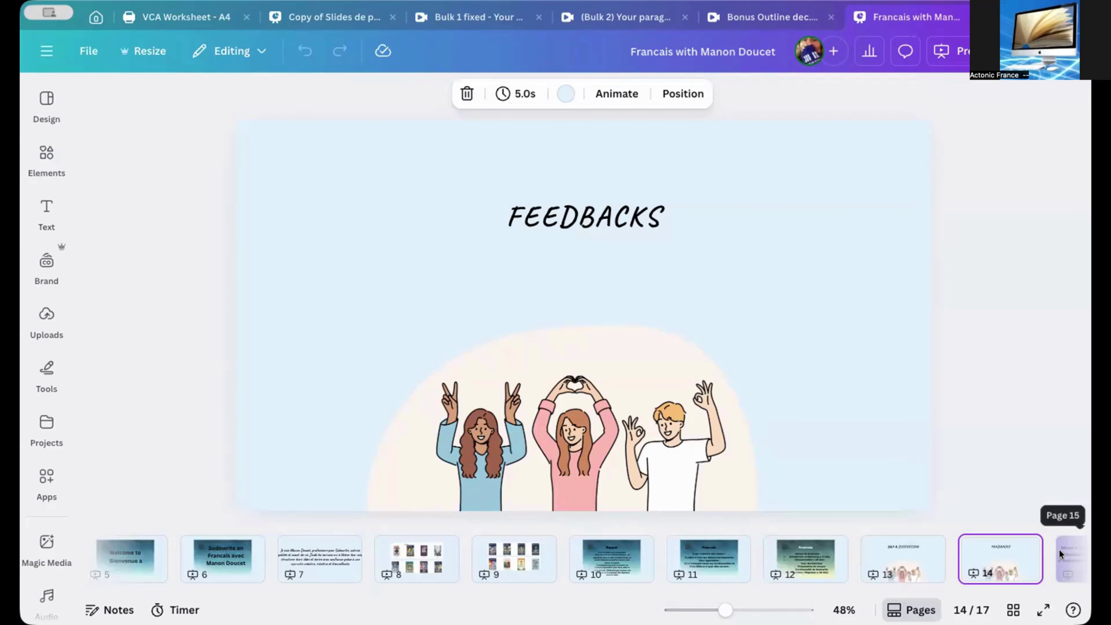
{"action": "scroll", "coordinate": [1008, 549], "scroll_direction": "right", "scroll_amount": 2}
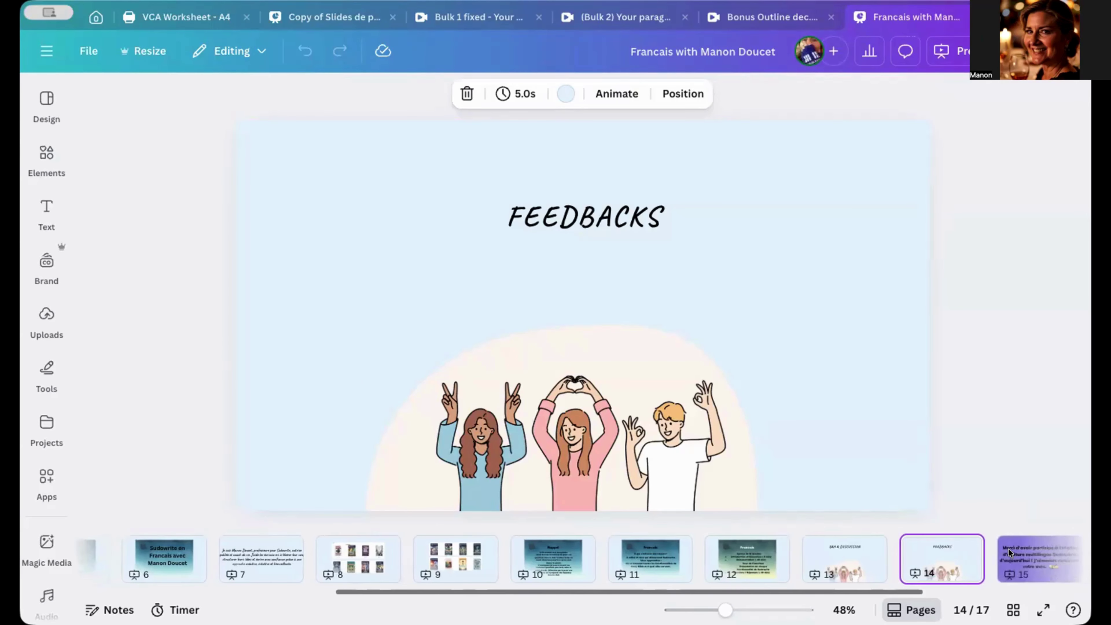
{"action": "left_click", "coordinate": [1014, 553]}
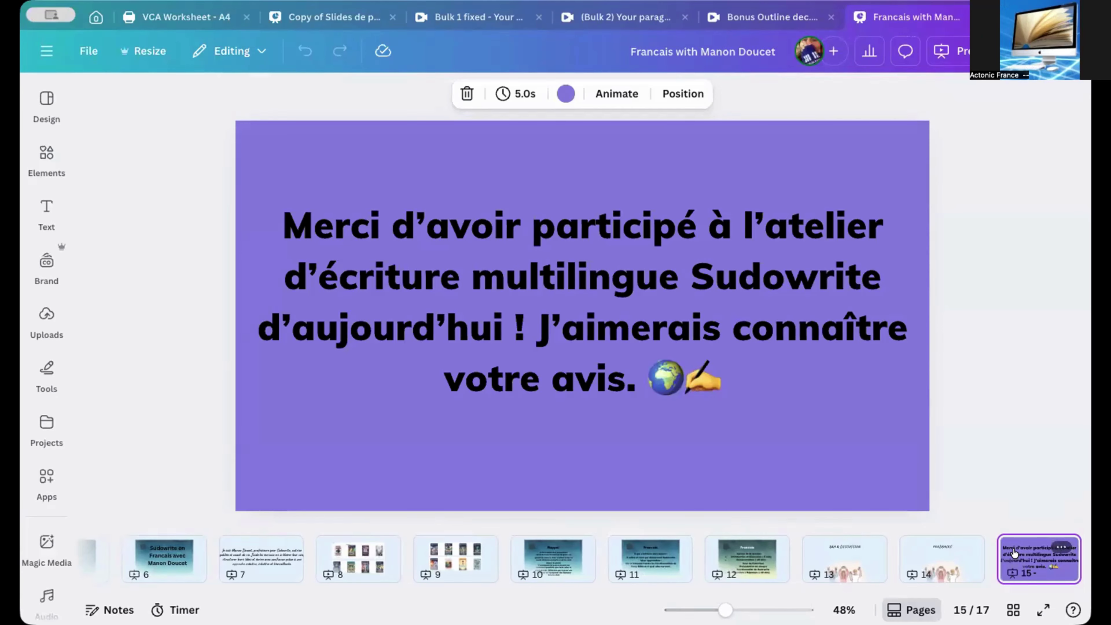